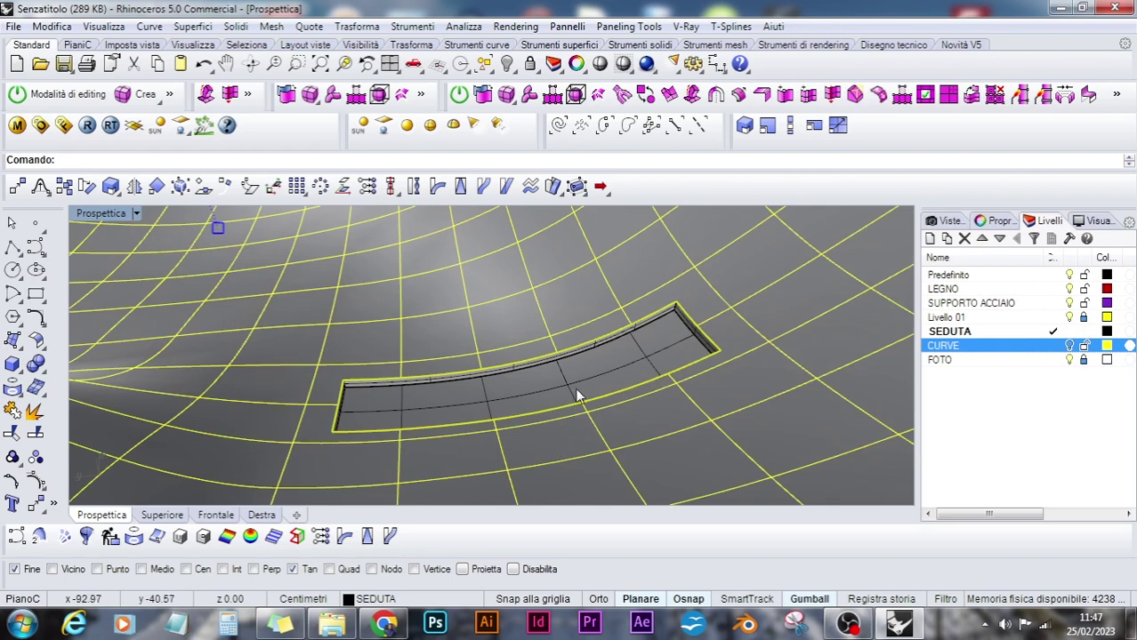
left_click(577, 369)
left_click_drag(518, 353, 536, 258, "alt")
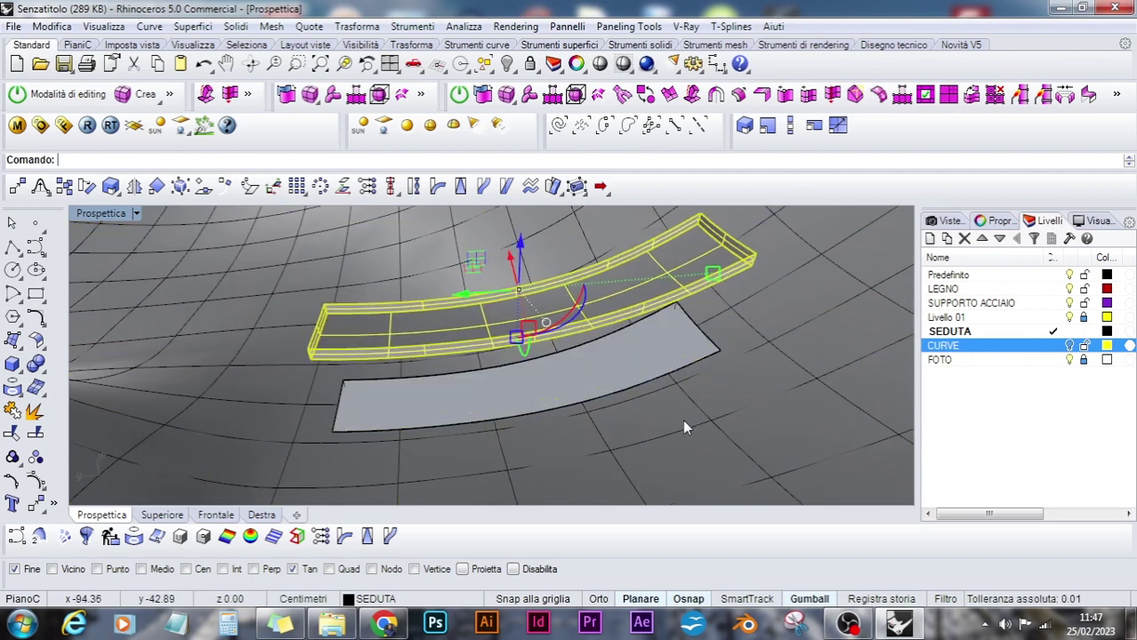
key("ctrl+z")
key("Escape")
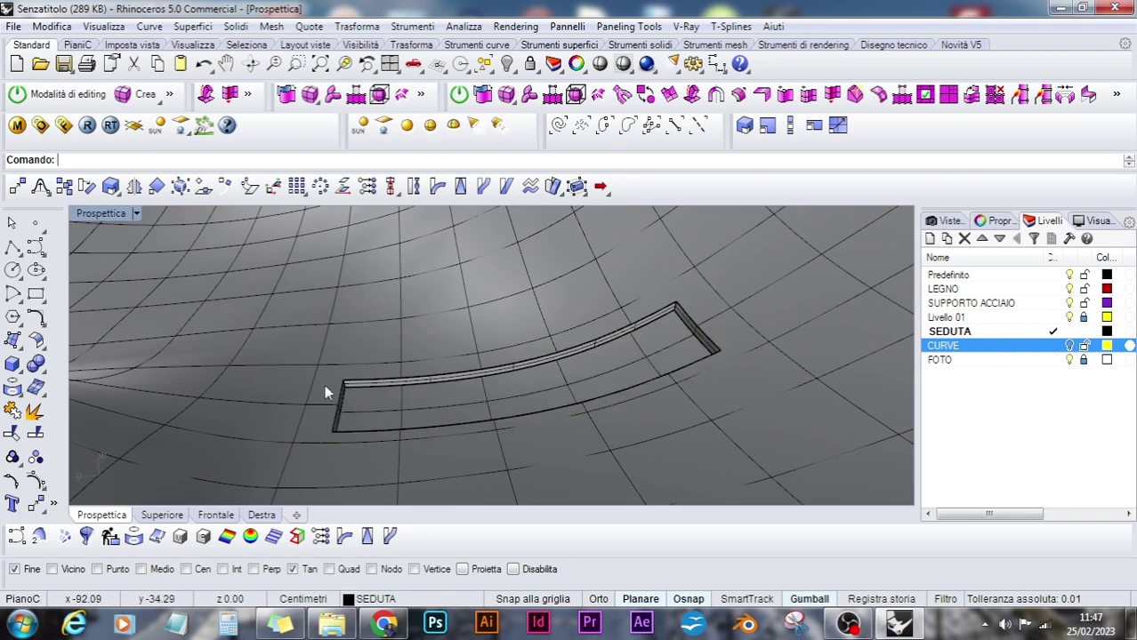
Join the first slot's recessed surfaces with the seat surface
left_click(13, 411)
left_click(428, 412)
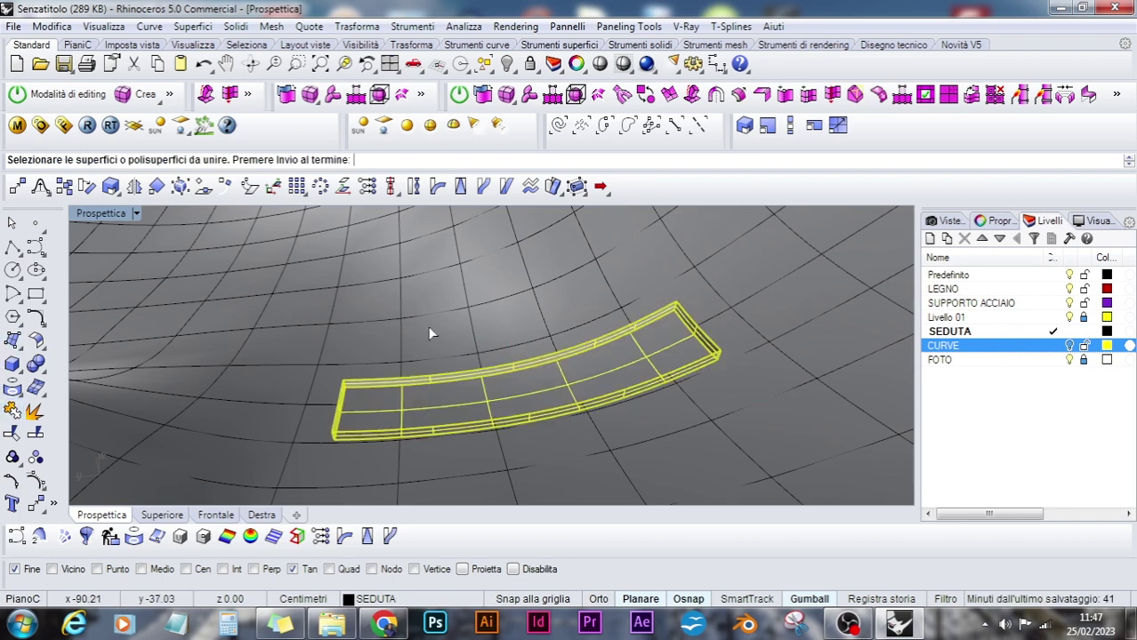
left_click(427, 325)
key("Return")
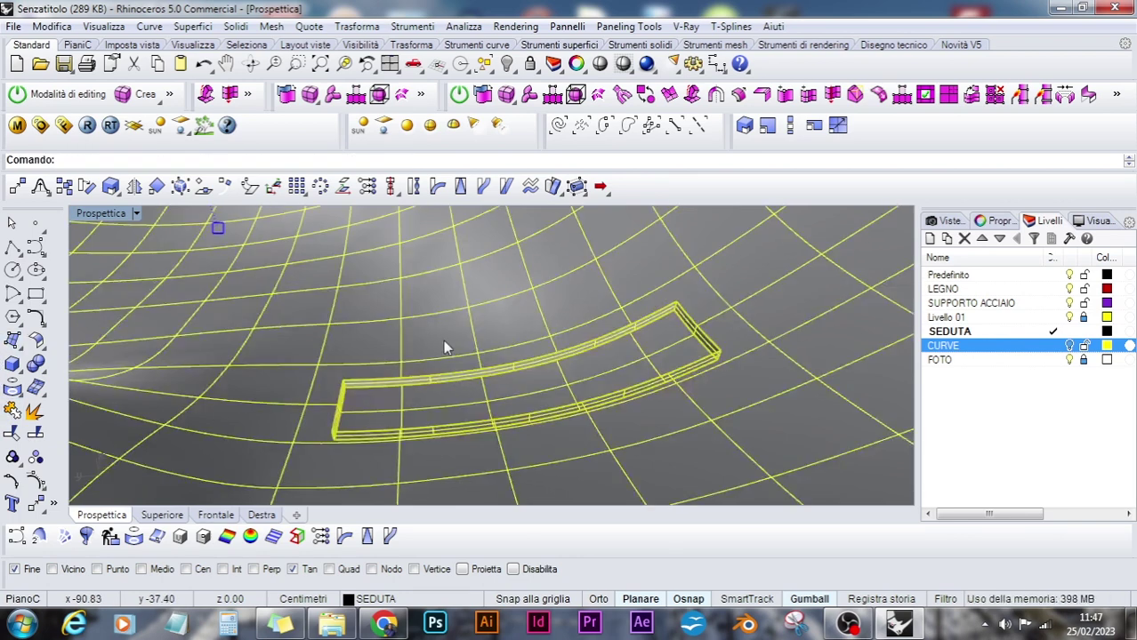
Join the floor, side walls and end walls of the second slot with the seat
right_click_drag(443, 340, 716, 291)
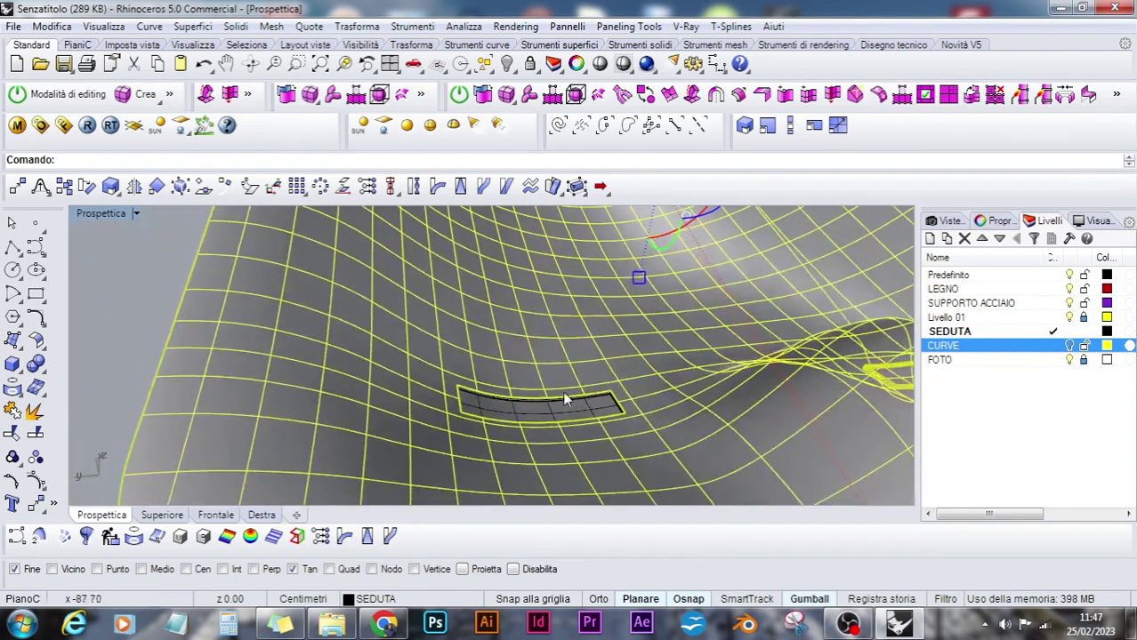
scroll(530, 389, "up", 9)
key("Escape")
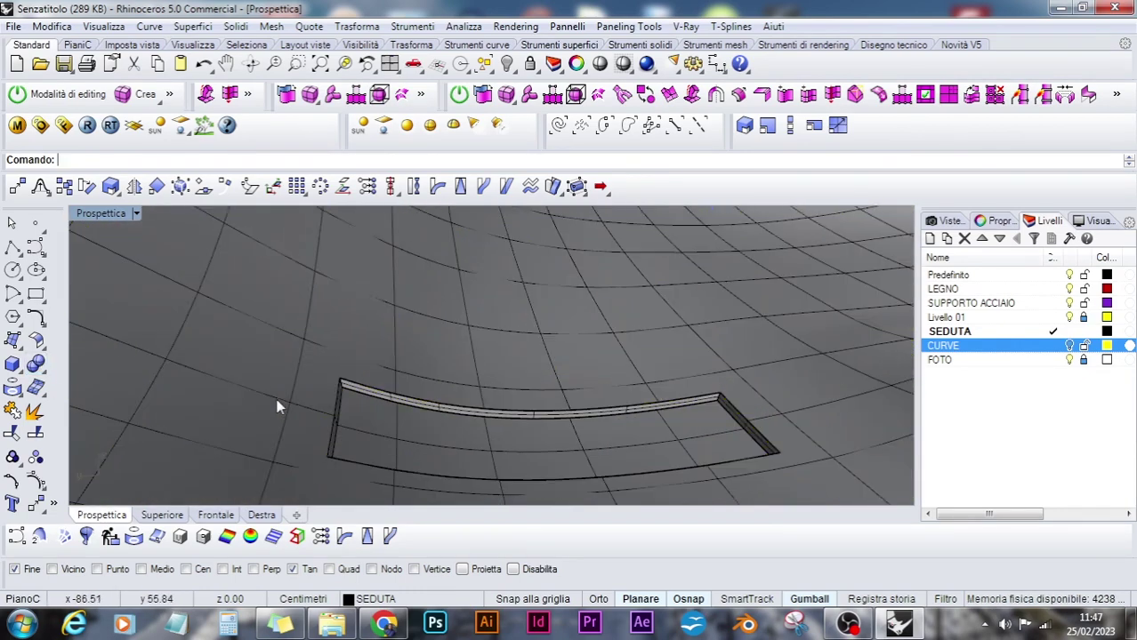
left_click(12, 412)
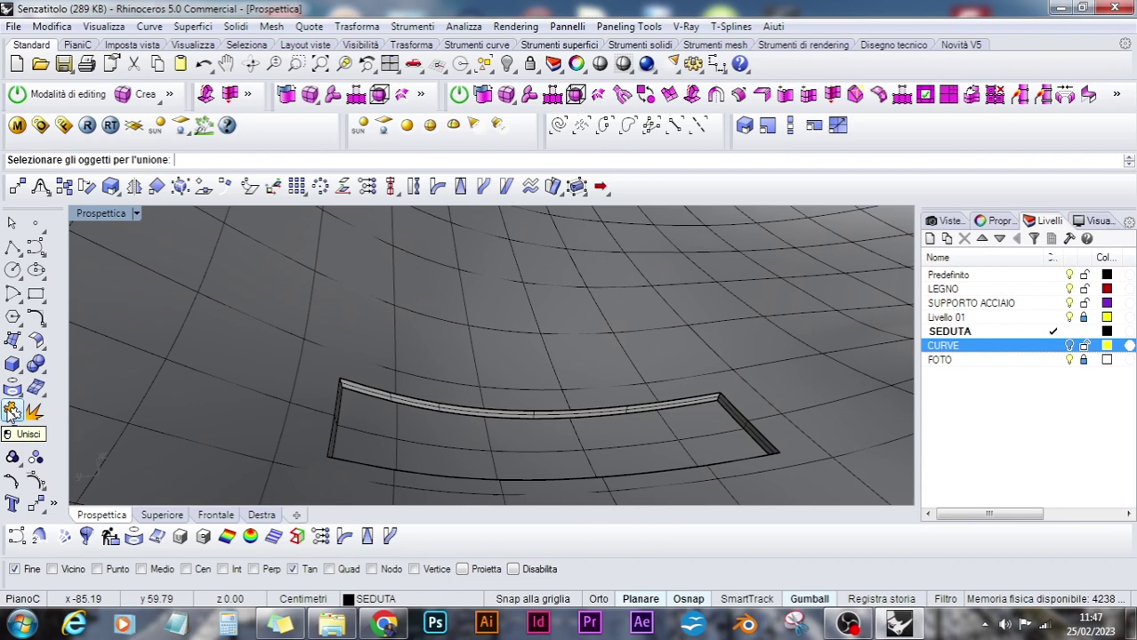
left_click(411, 403)
left_click(451, 444)
left_click(378, 442)
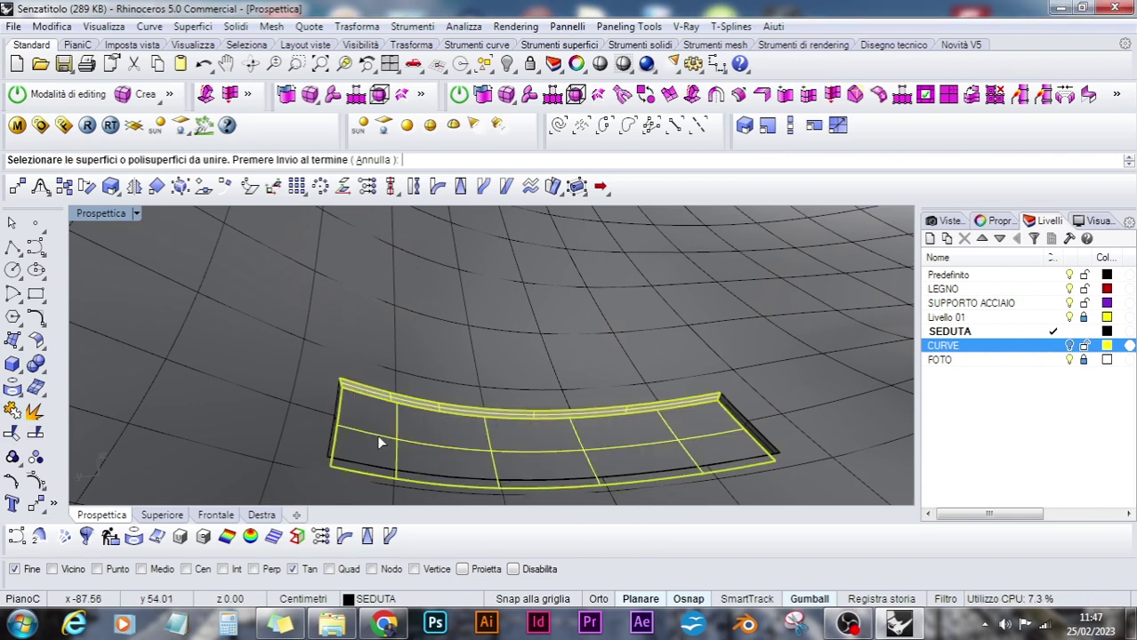
left_click(337, 415)
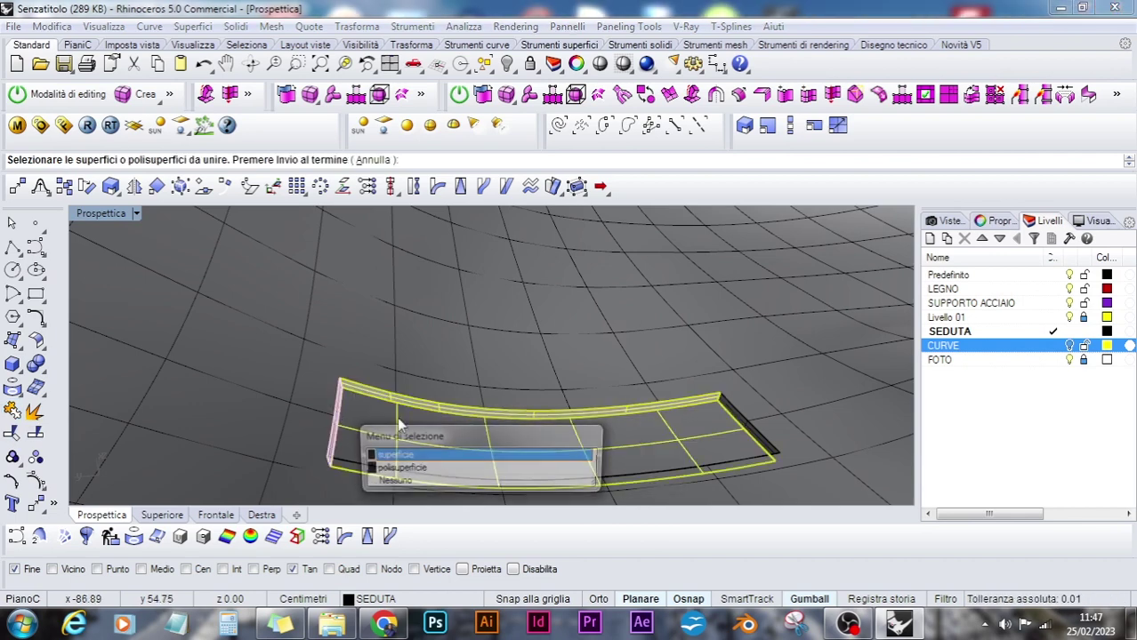
left_click(453, 456)
left_click(739, 422)
left_click(782, 463)
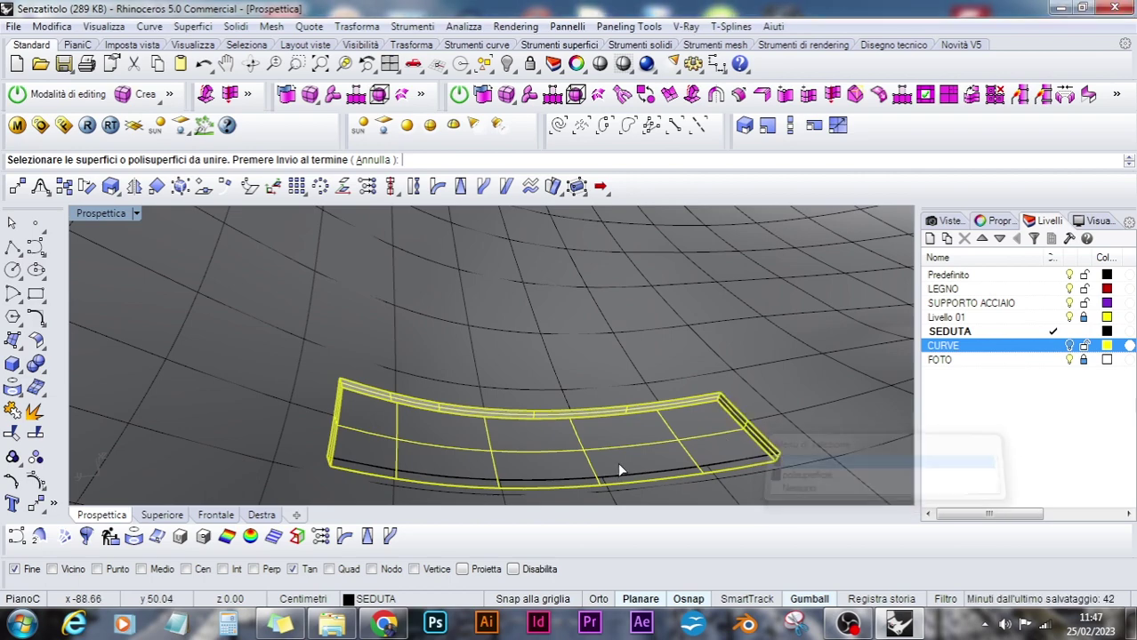
left_click(605, 480)
left_click(642, 523)
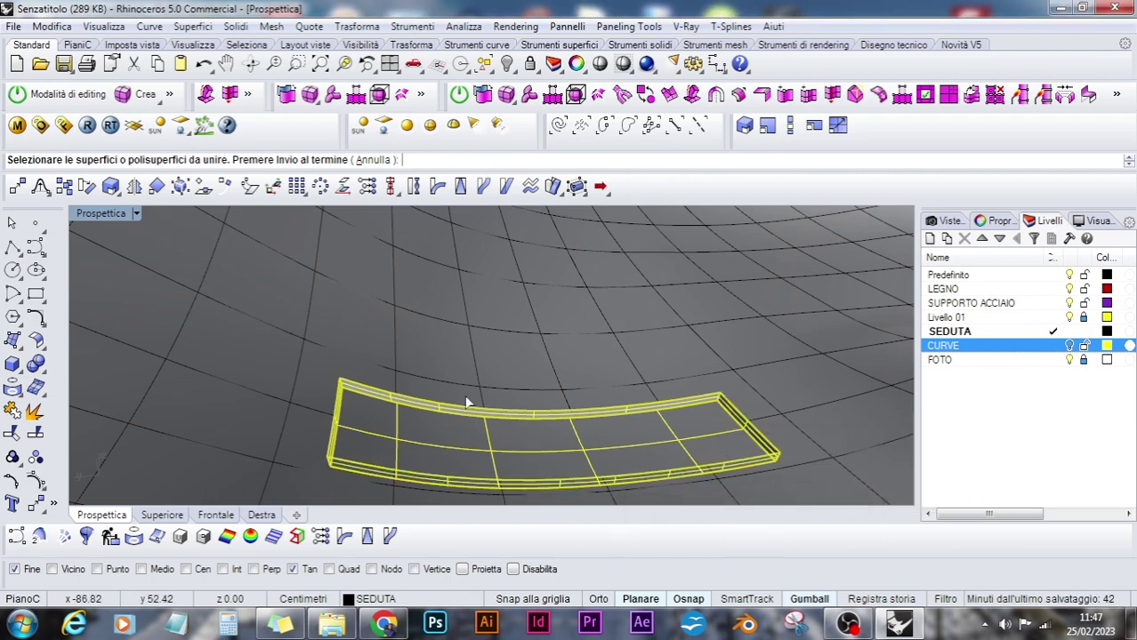
scroll(461, 392, "down", 3)
key("Return")
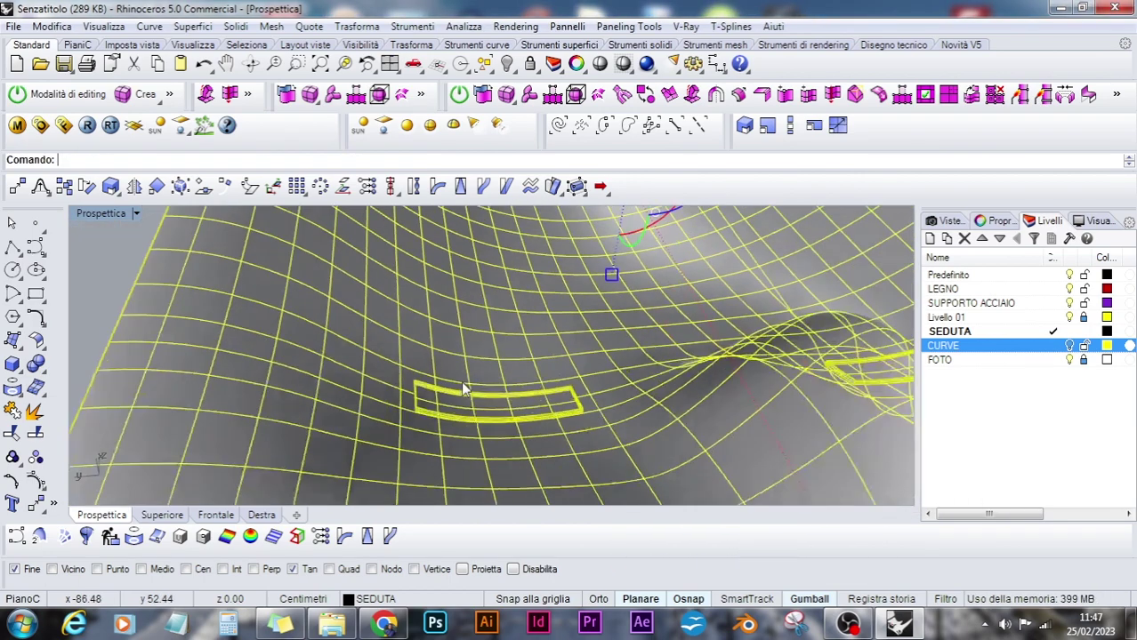
Inspect the whole seat in the Renderizzata display mode and restore the Ombreggiata mode
scroll(463, 389, "down", 8)
left_click(815, 467)
right_click_drag(893, 435, 463, 319)
left_click(137, 214)
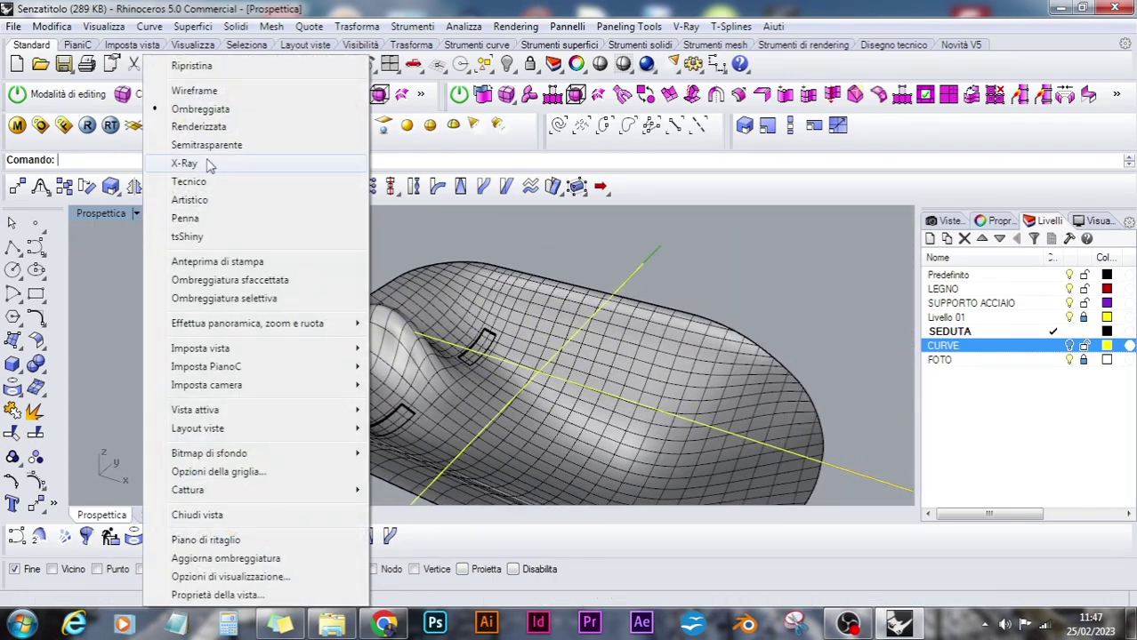
left_click(217, 130)
mouse_move(415, 379)
right_mouse_down()
mouse_move(481, 378)
mouse_move(351, 425)
mouse_move(232, 327)
mouse_move(406, 265)
mouse_move(586, 236)
mouse_move(727, 267)
mouse_move(762, 302)
mouse_move(617, 398)
mouse_move(475, 386)
mouse_move(504, 384)
right_mouse_up()
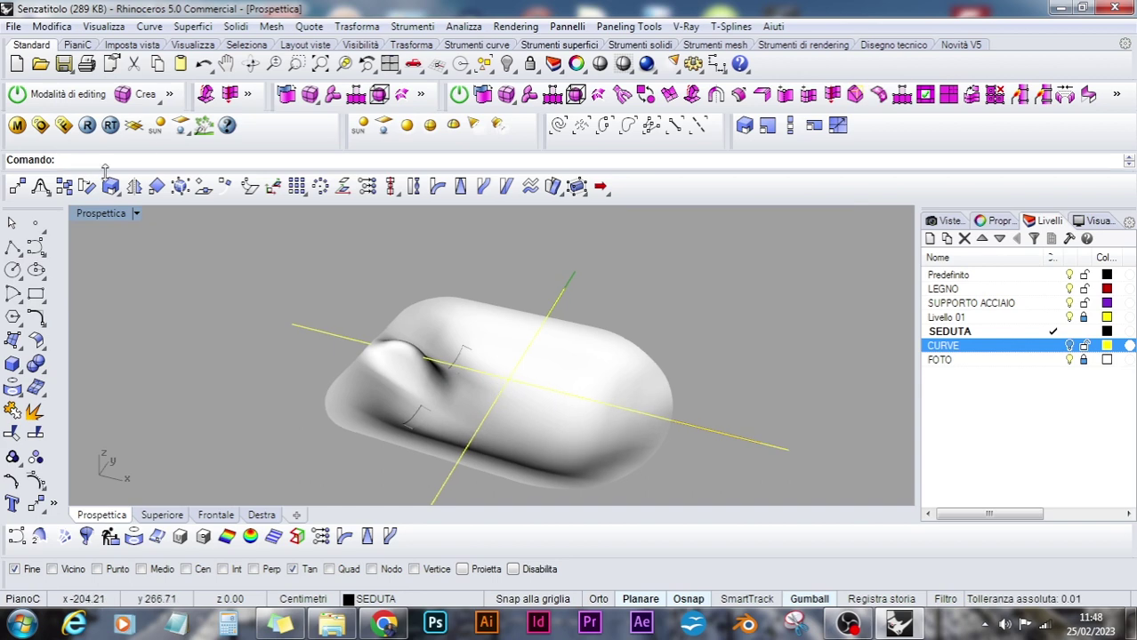
left_click(136, 213)
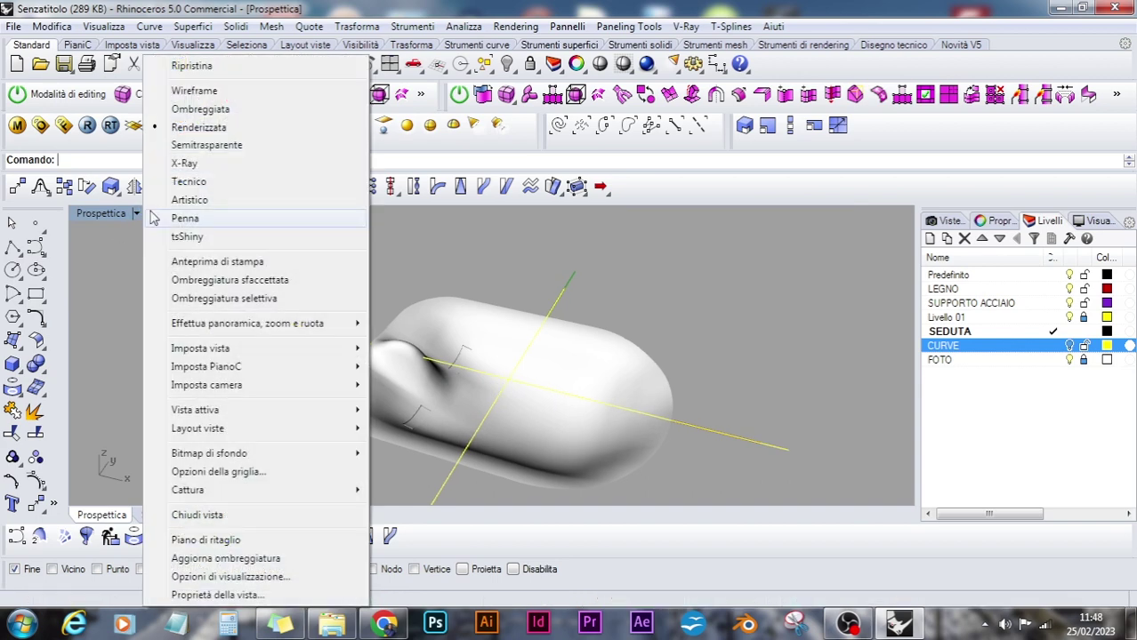
left_click(196, 109)
Bring up the seat and reference photos in the Frontale view and save the model file
left_click(218, 516)
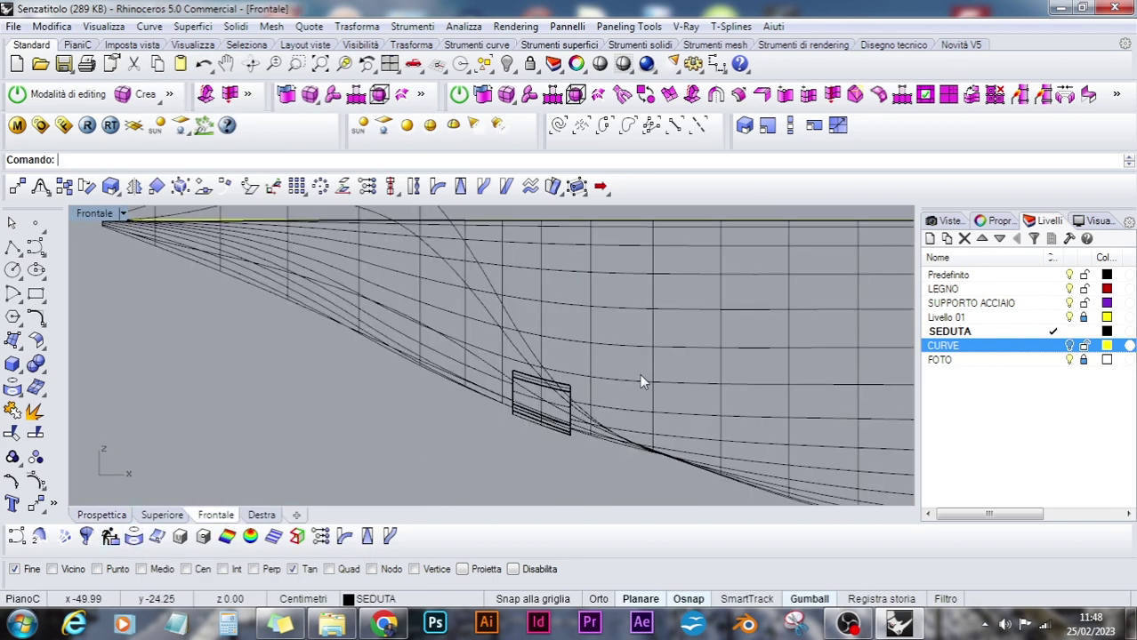
scroll(637, 374, "down", 5)
scroll(634, 374, "down", 3)
right_click_drag(817, 364, 556, 371)
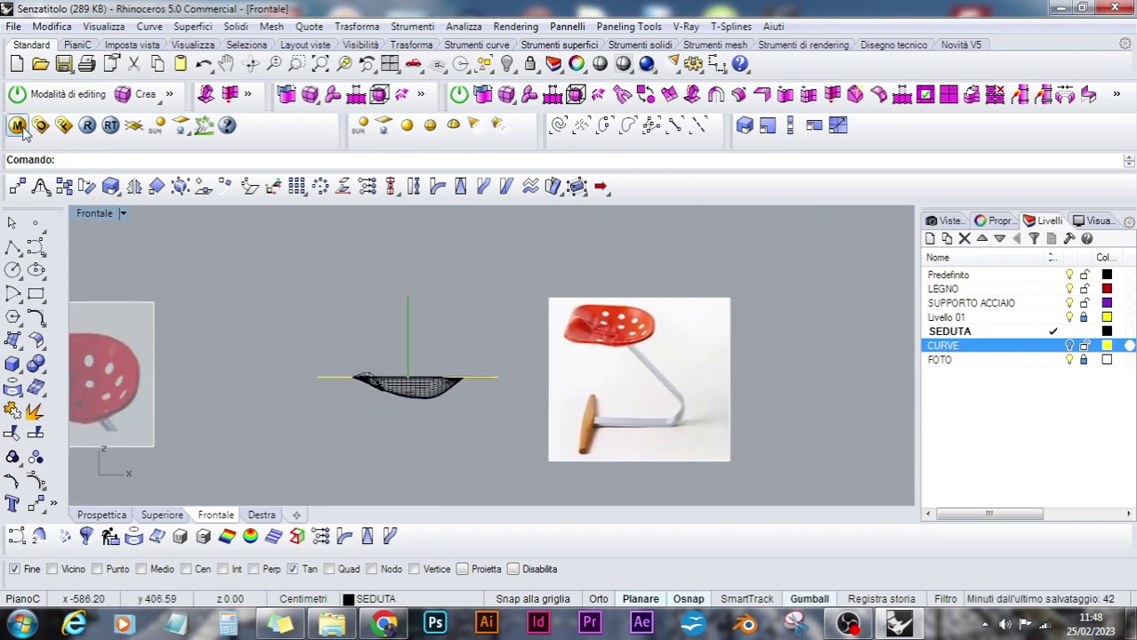
left_click(64, 64)
Compare the red seat in the reference photo with the modelled seat in the Prospettica view
scroll(599, 325, "up", 5)
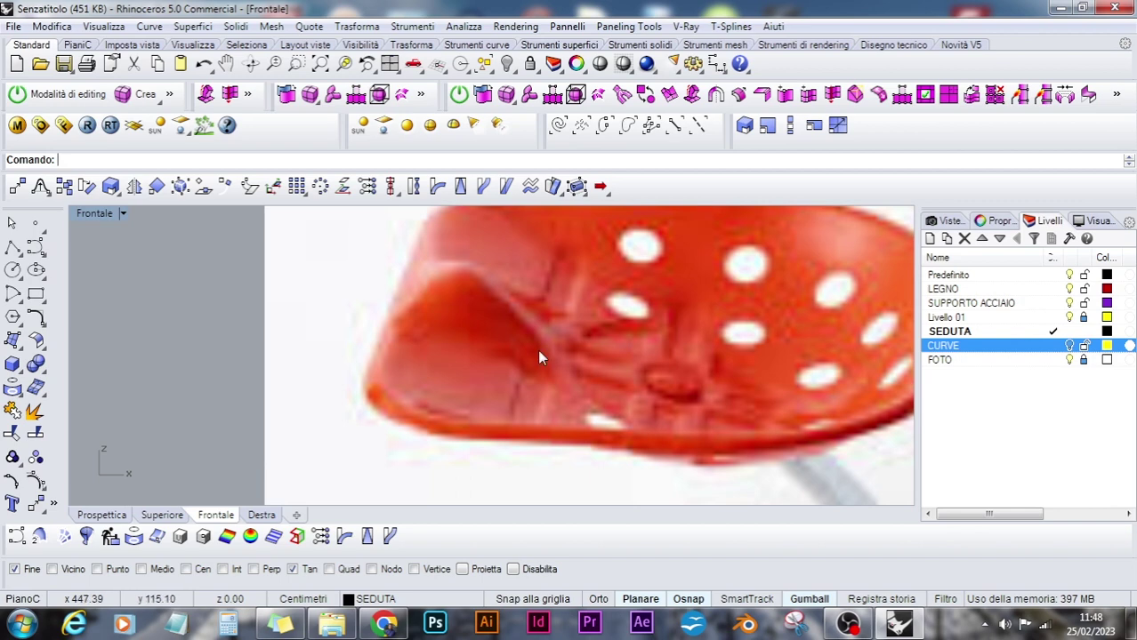
scroll(539, 358, "down", 4)
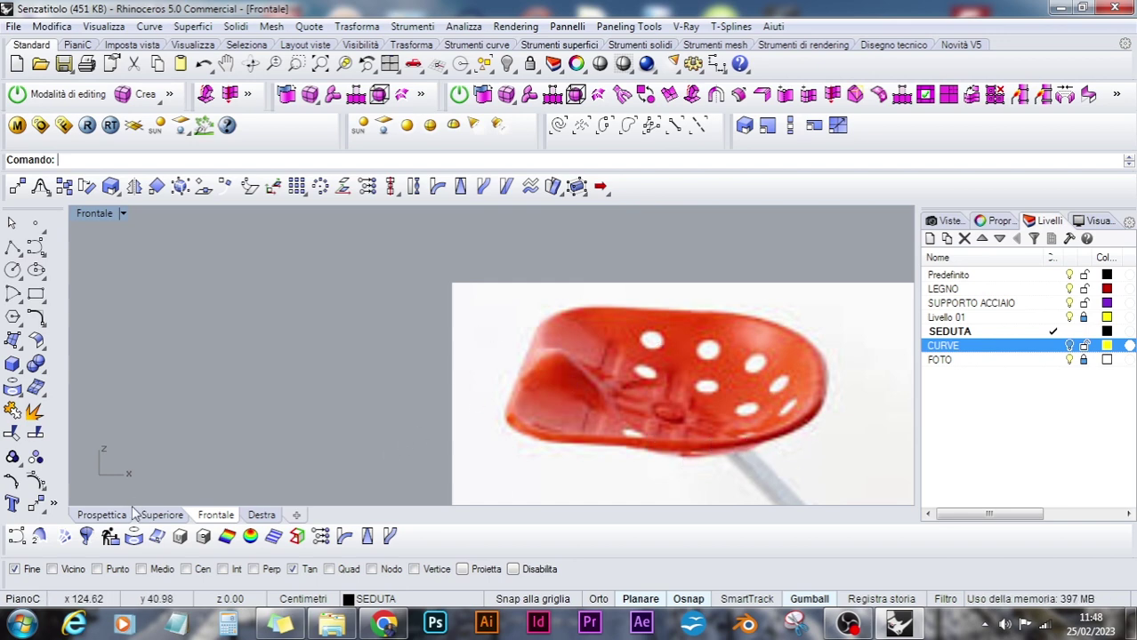
left_click(107, 515)
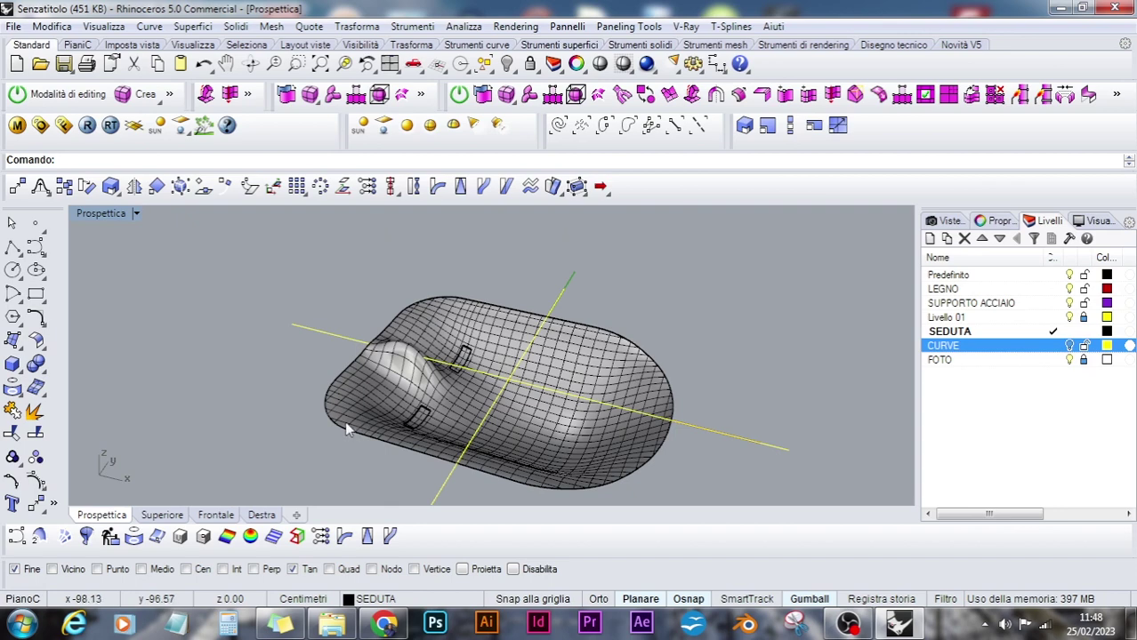
scroll(346, 425, "up", 4)
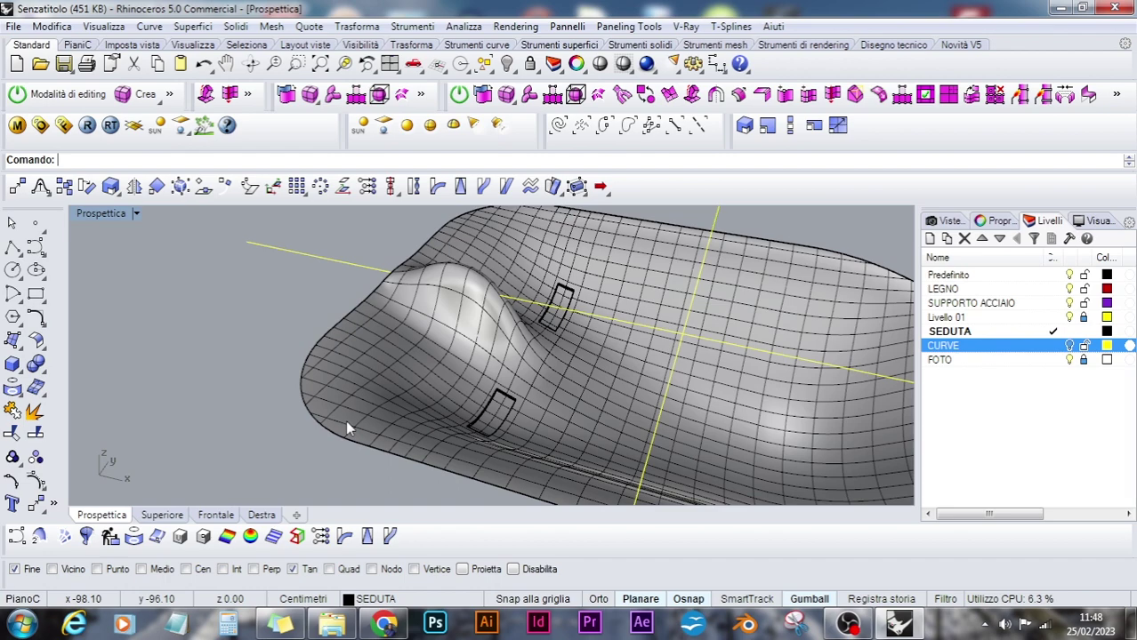
scroll(345, 420, "down", 3)
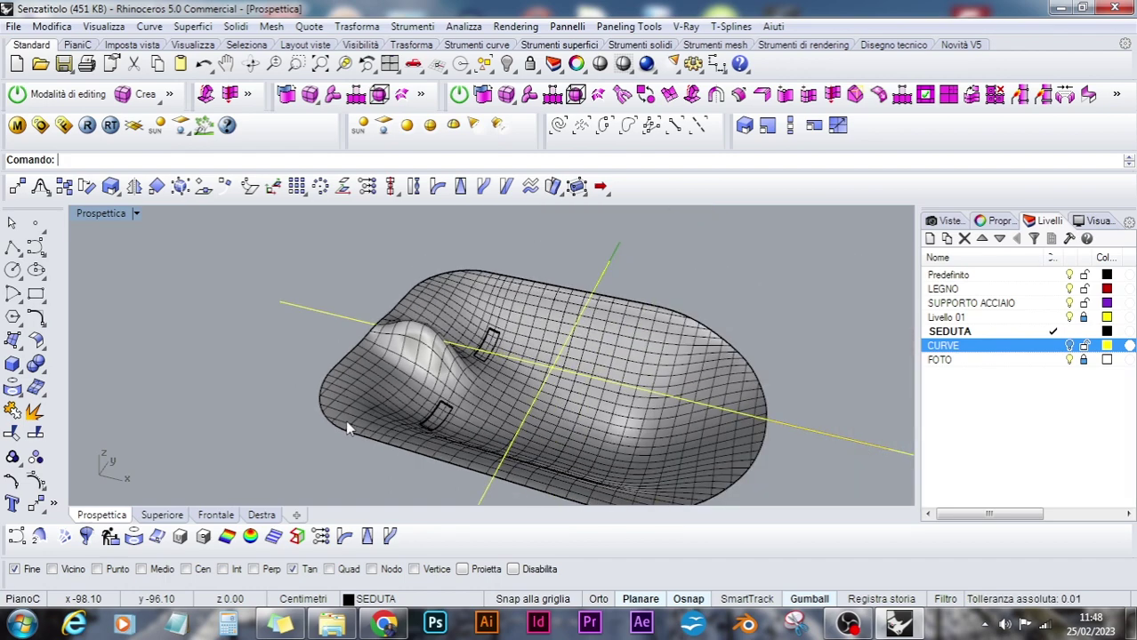
right_click_drag(473, 407, 601, 343)
scroll(617, 358, "up", 4)
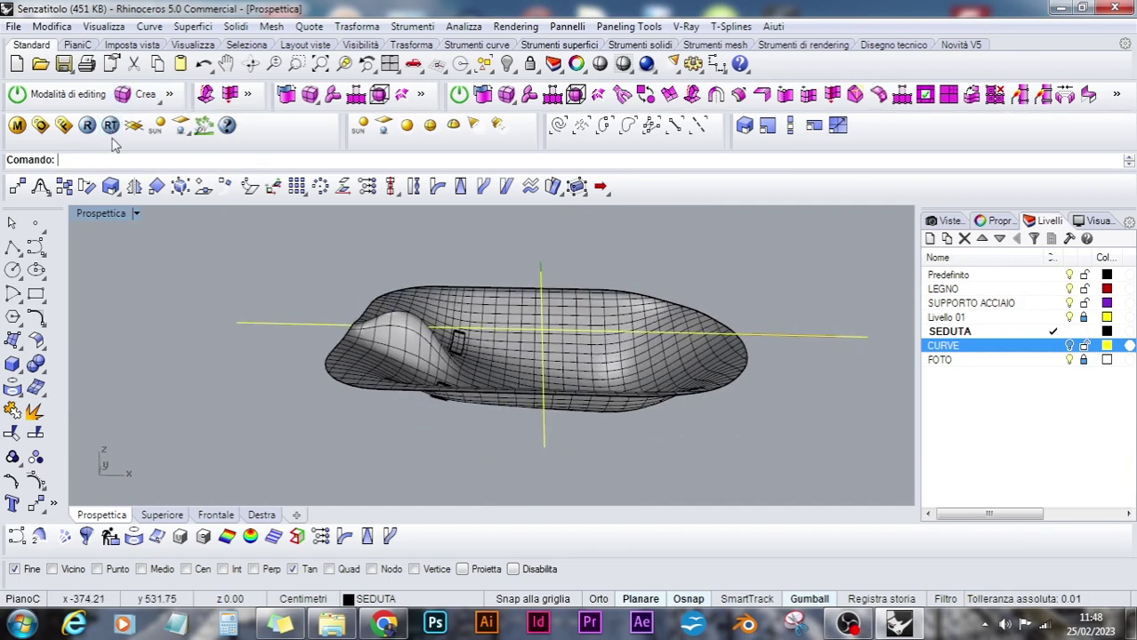
Try thickening the joined seat with OffsetSrf at distance 1, with solid output and input deletion enabled
type("Offset")
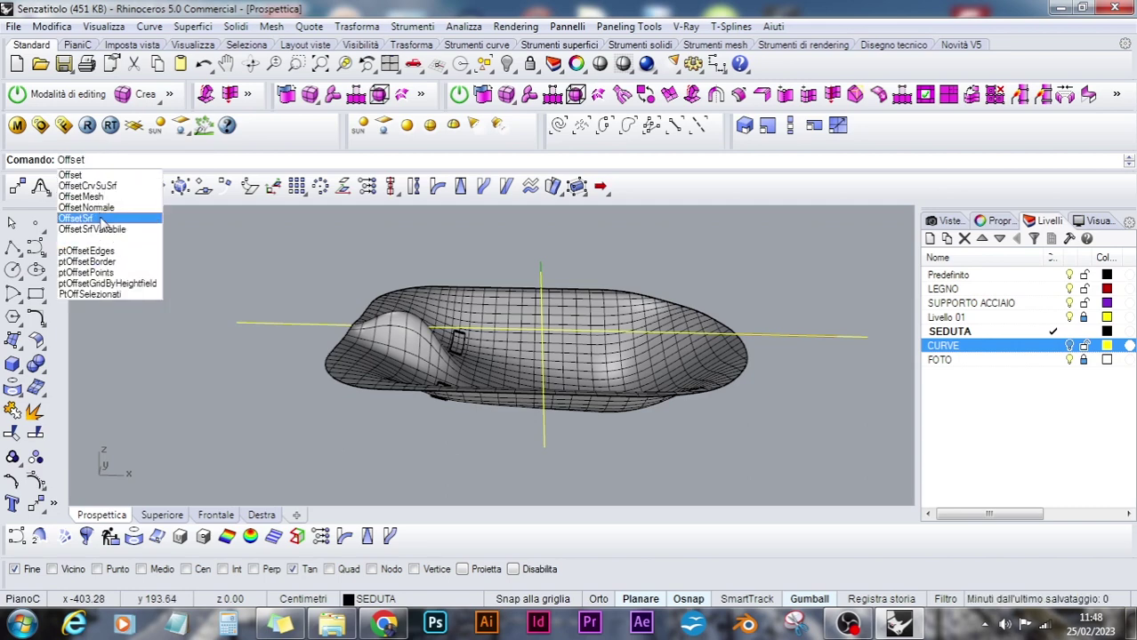
left_click(100, 219)
left_click(479, 358)
key("Return")
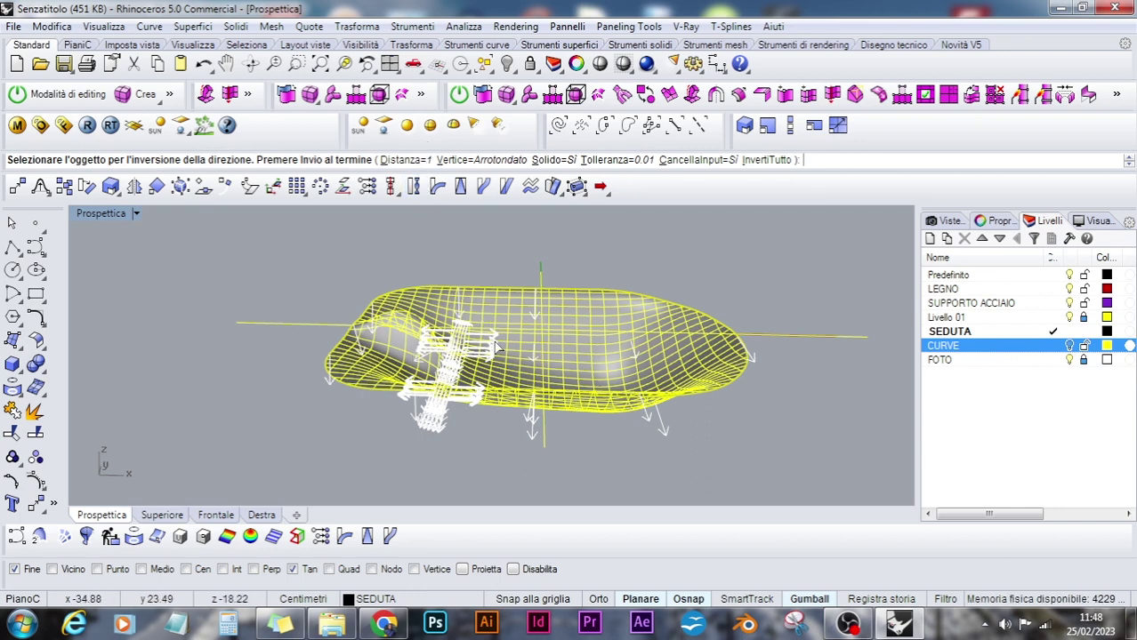
key("Return")
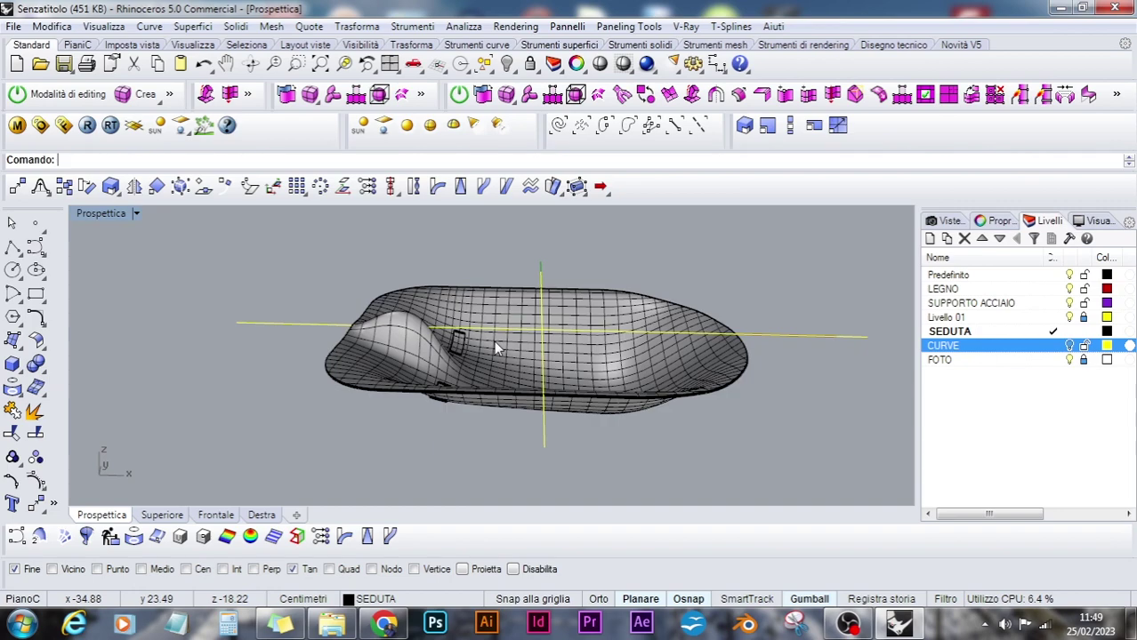
scroll(437, 391, "up", 10)
right_click_drag(439, 392, 494, 359)
scroll(477, 377, "down", 3)
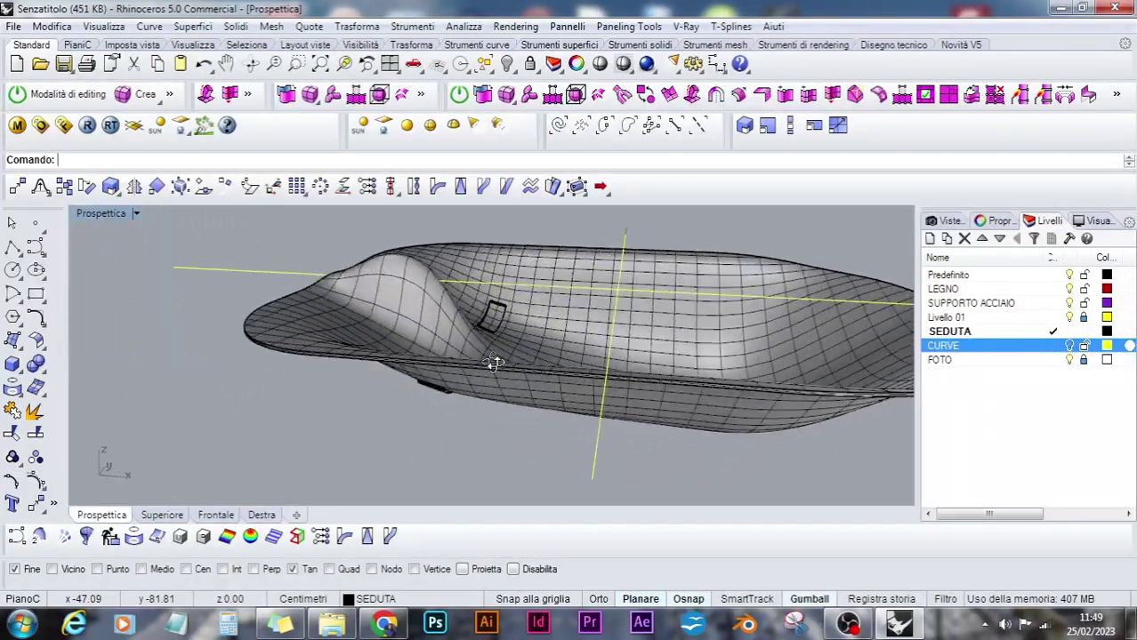
Thicken the seat with OffsetSrf at distance 2, using solid output and deleting the input, and check the rim and slots
left_click(493, 363)
right_click(495, 365)
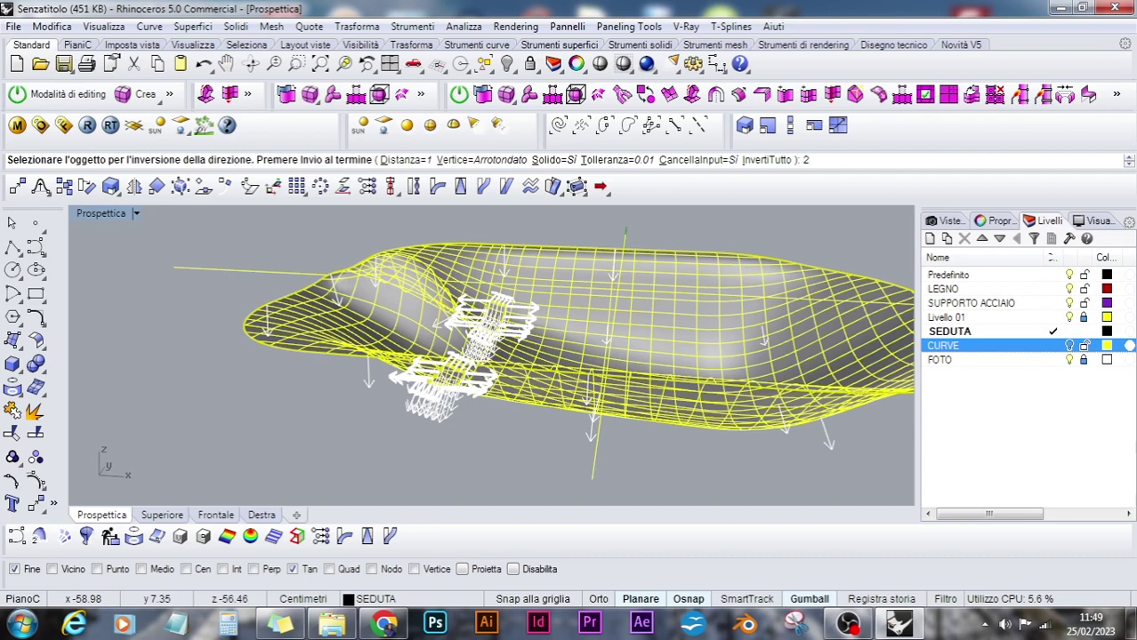
right_click(487, 395)
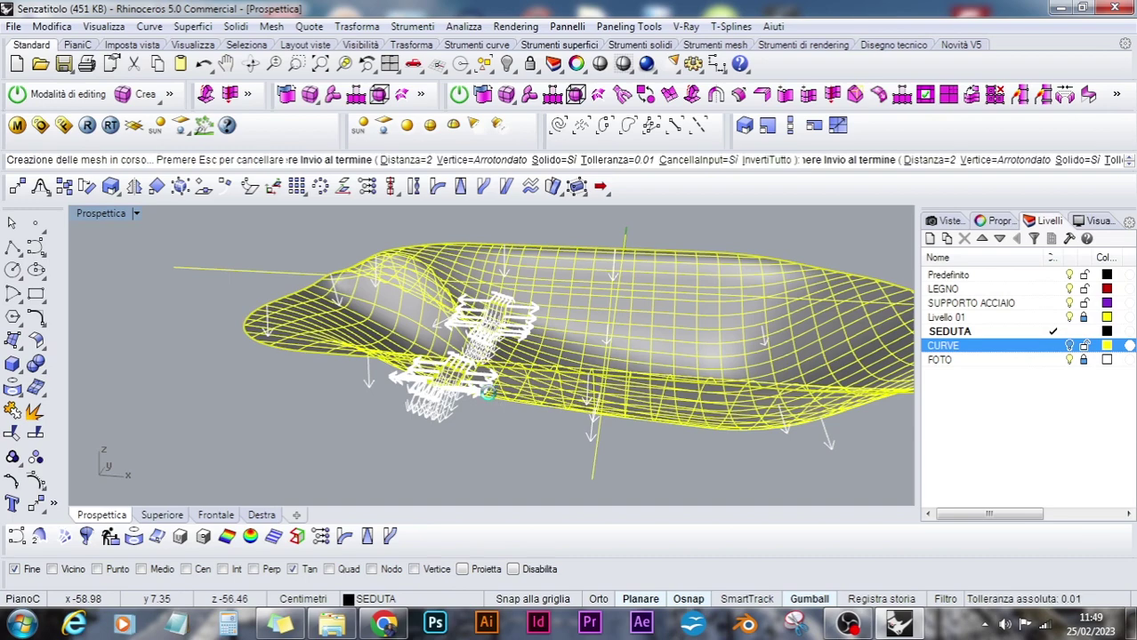
scroll(462, 389, "up", 3)
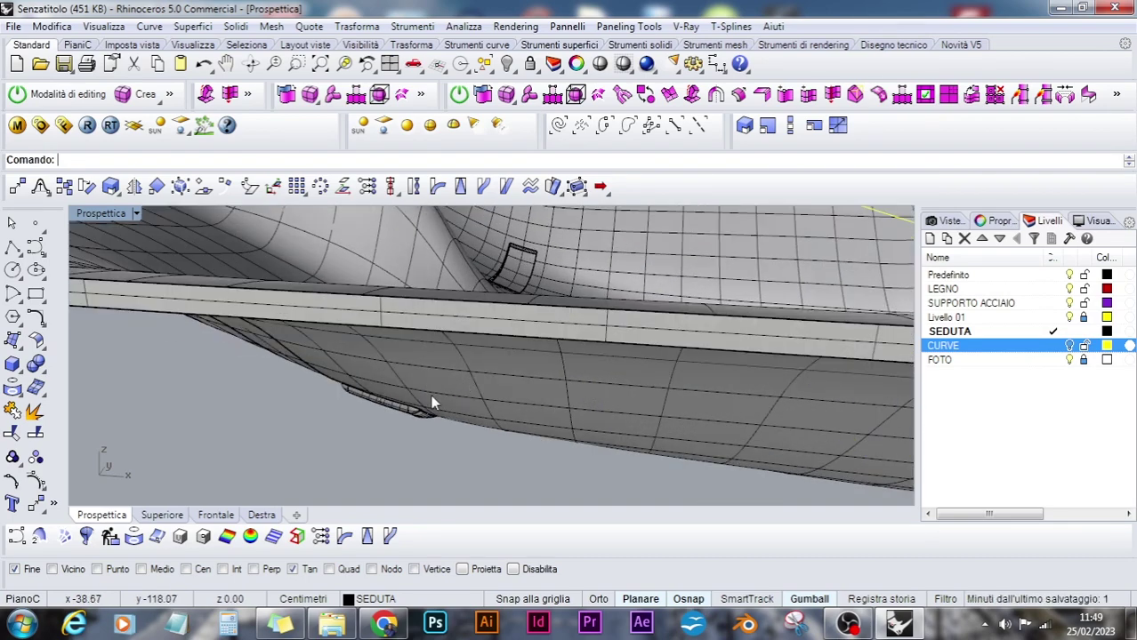
mouse_move(431, 401)
right_mouse_down()
mouse_move(476, 322)
mouse_move(436, 436)
right_mouse_up()
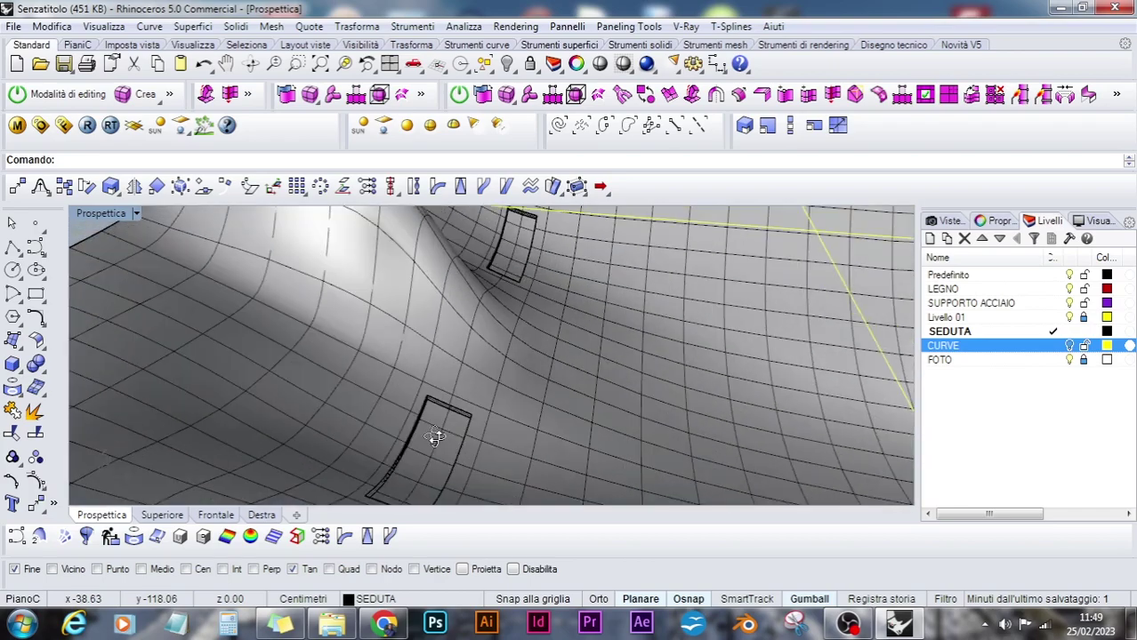
scroll(441, 422, "down", 5)
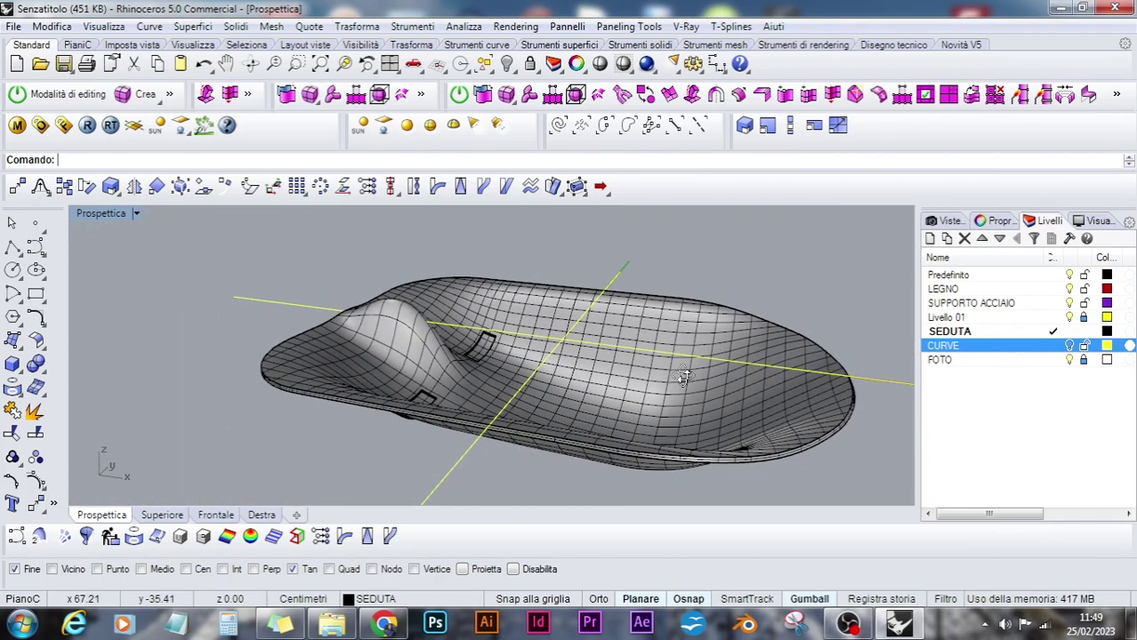
right_click_drag(683, 376, 681, 431)
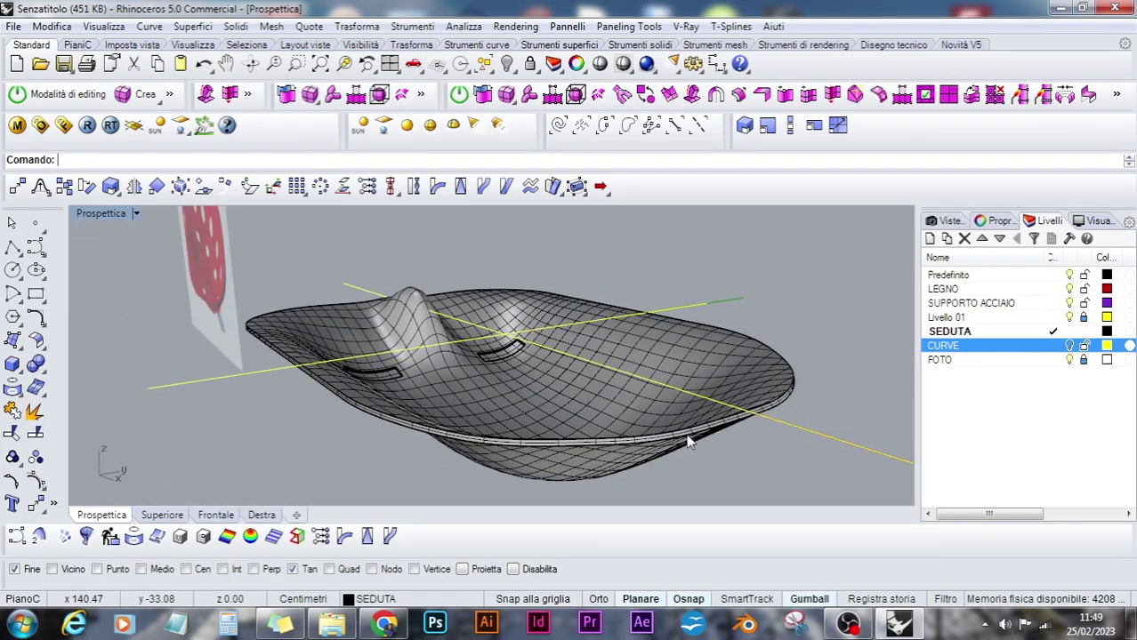
scroll(689, 441, "up", 5)
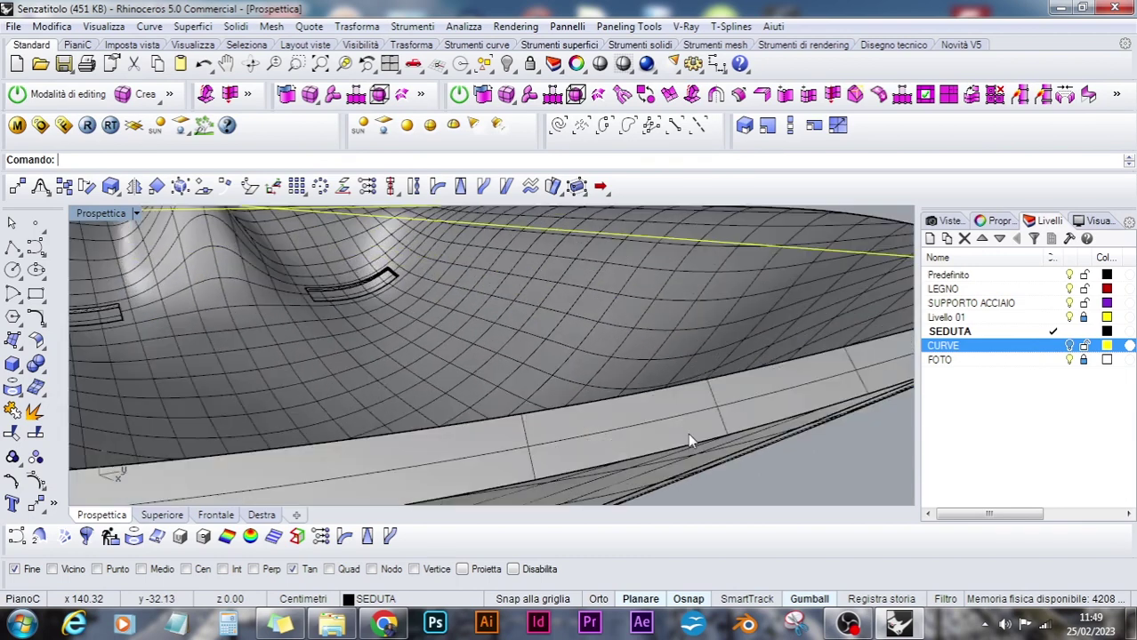
scroll(690, 440, "down", 3)
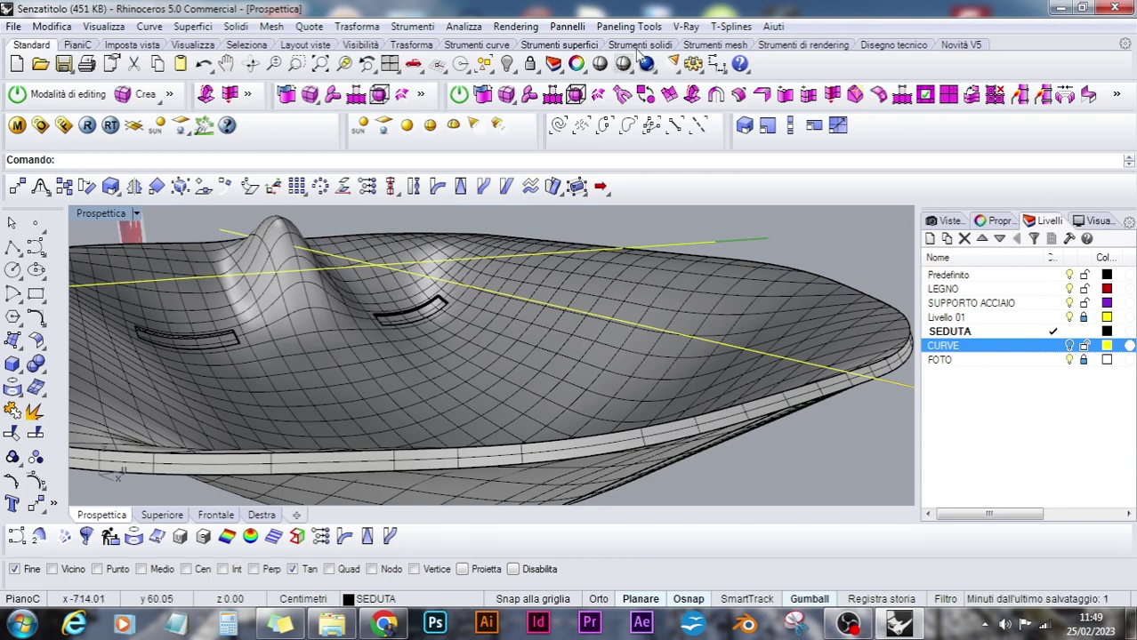
Fillet the lower outer edge of the seat's rim with radius 1.5, selecting the whole tangent edge chain
left_click(638, 46)
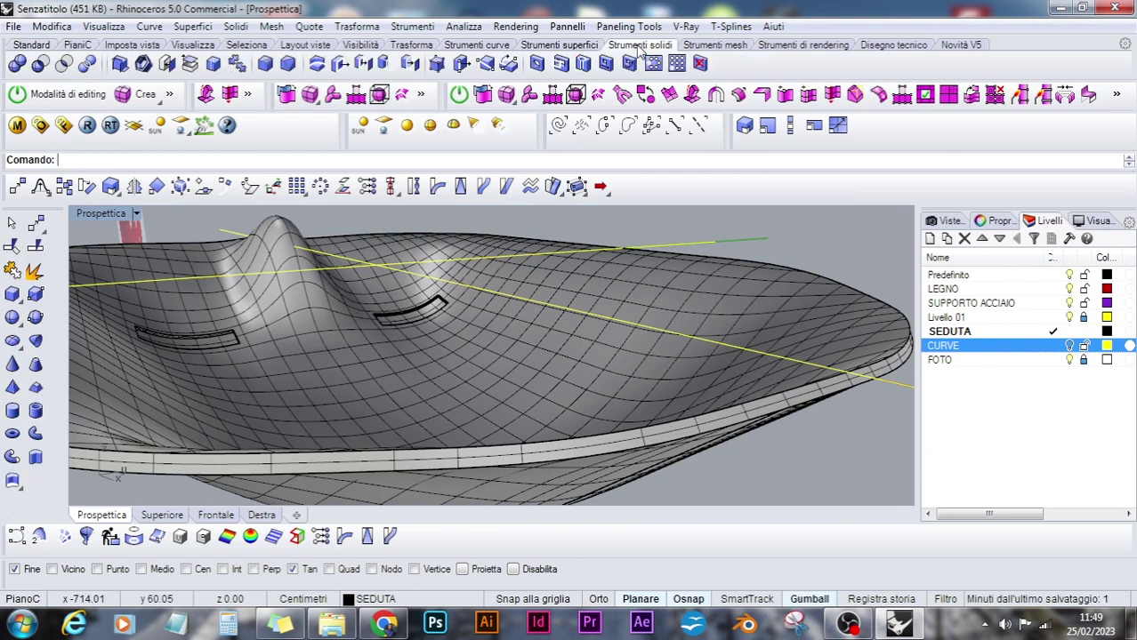
left_click(265, 64)
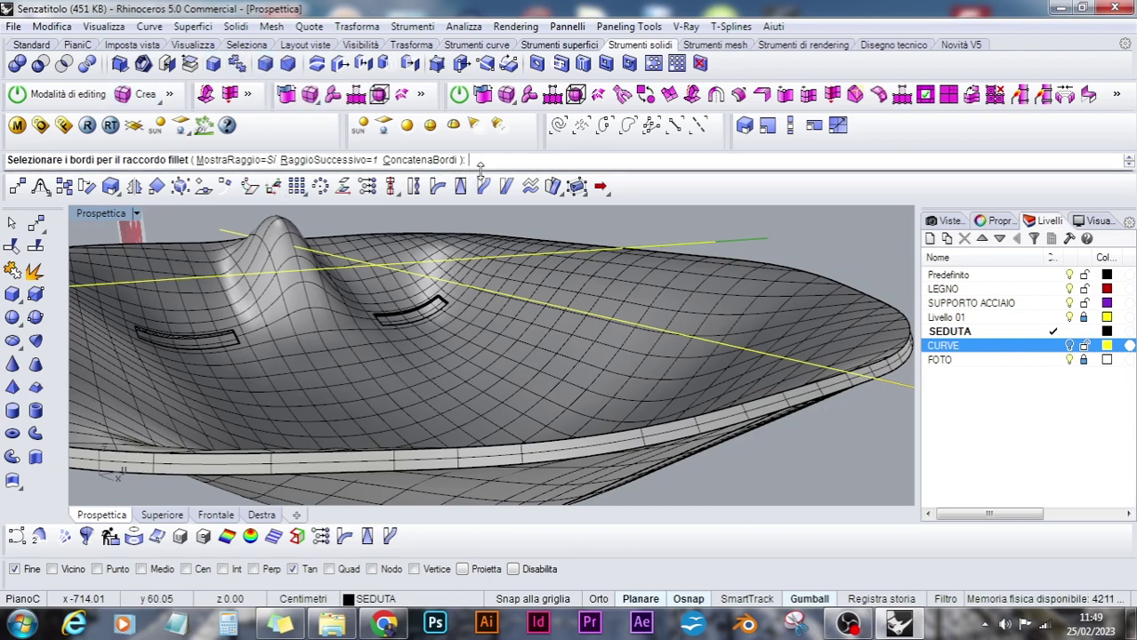
type("1.5")
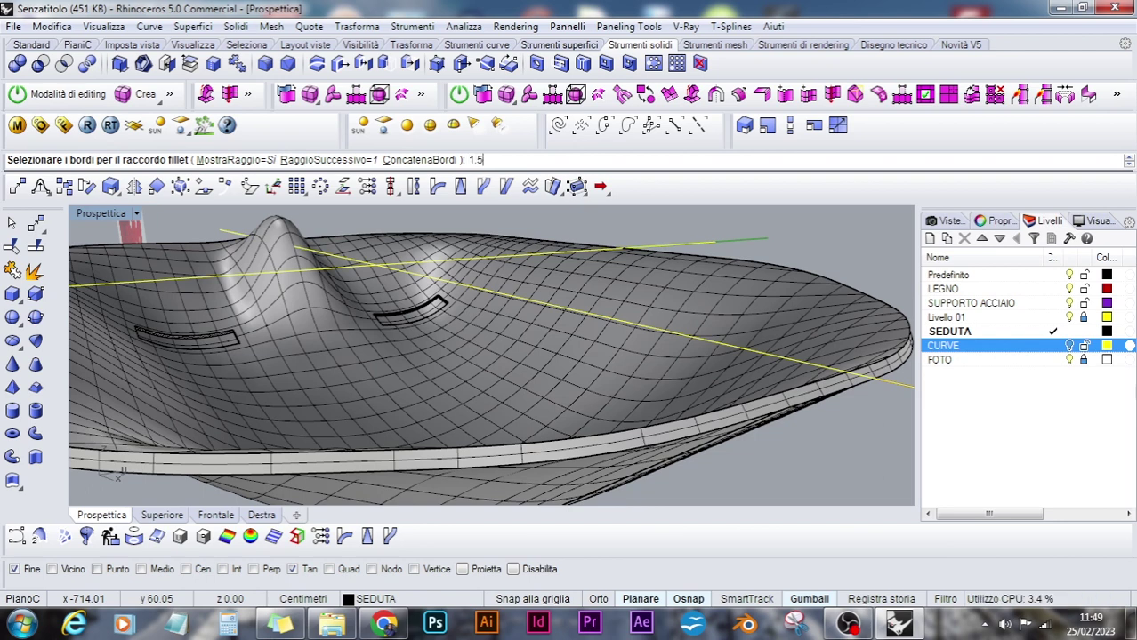
key("Return")
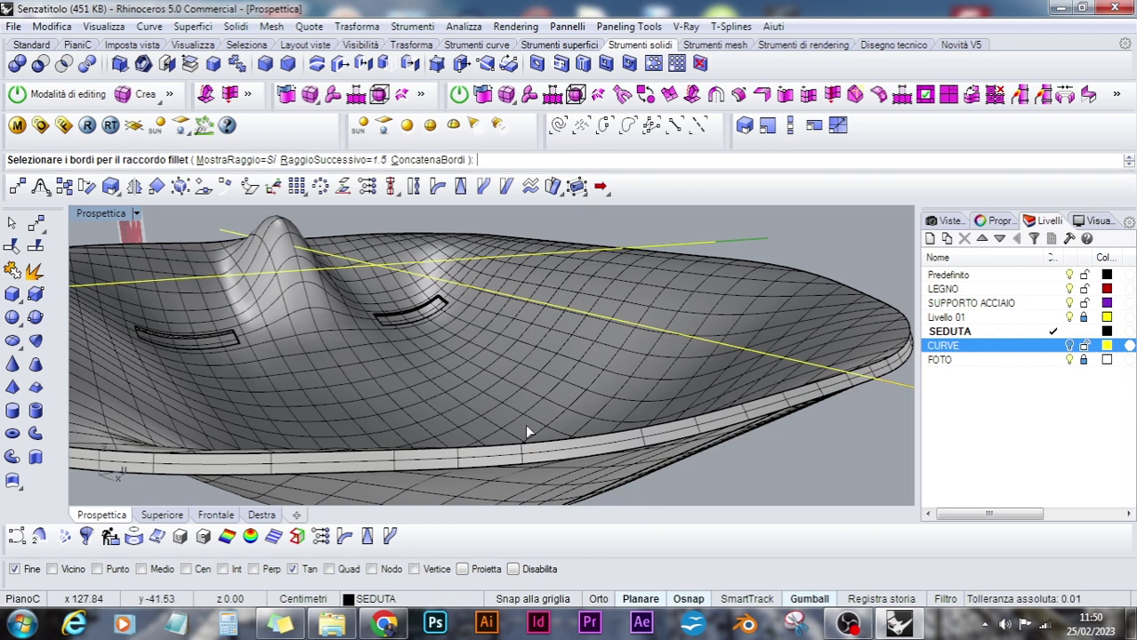
left_click(454, 160)
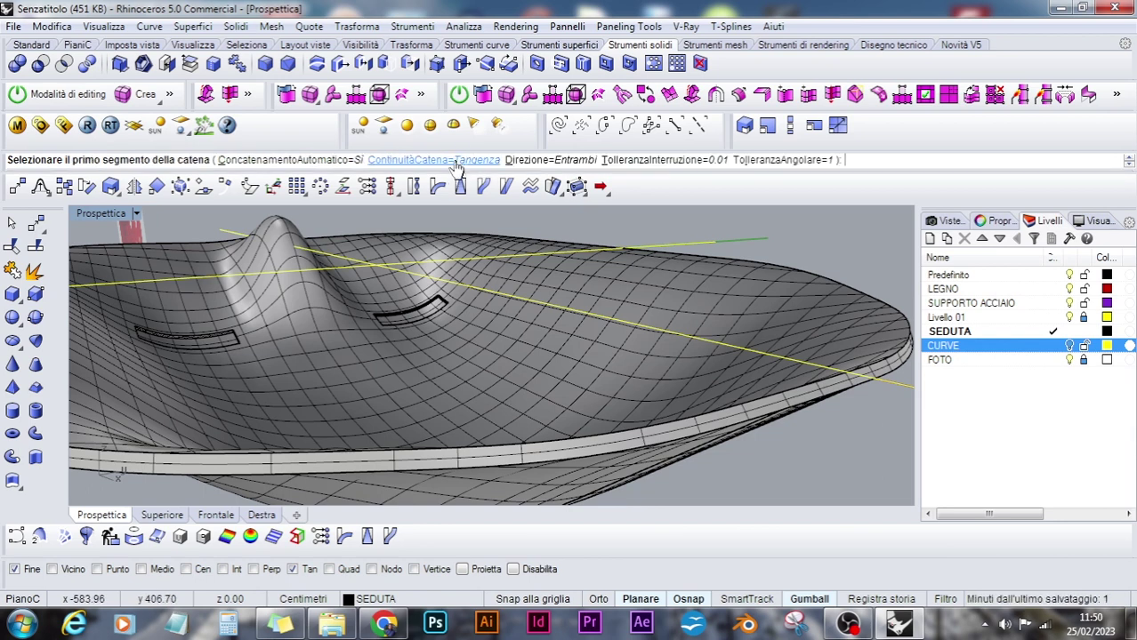
left_click(509, 460)
key("Return")
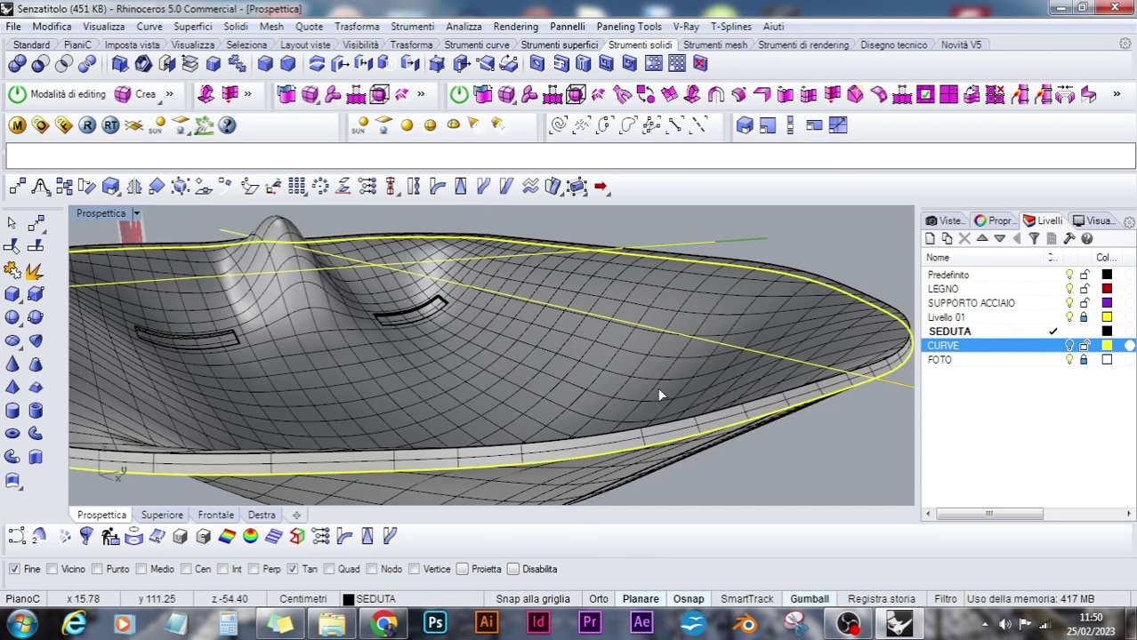
key("Return")
scroll(646, 387, "down", 6)
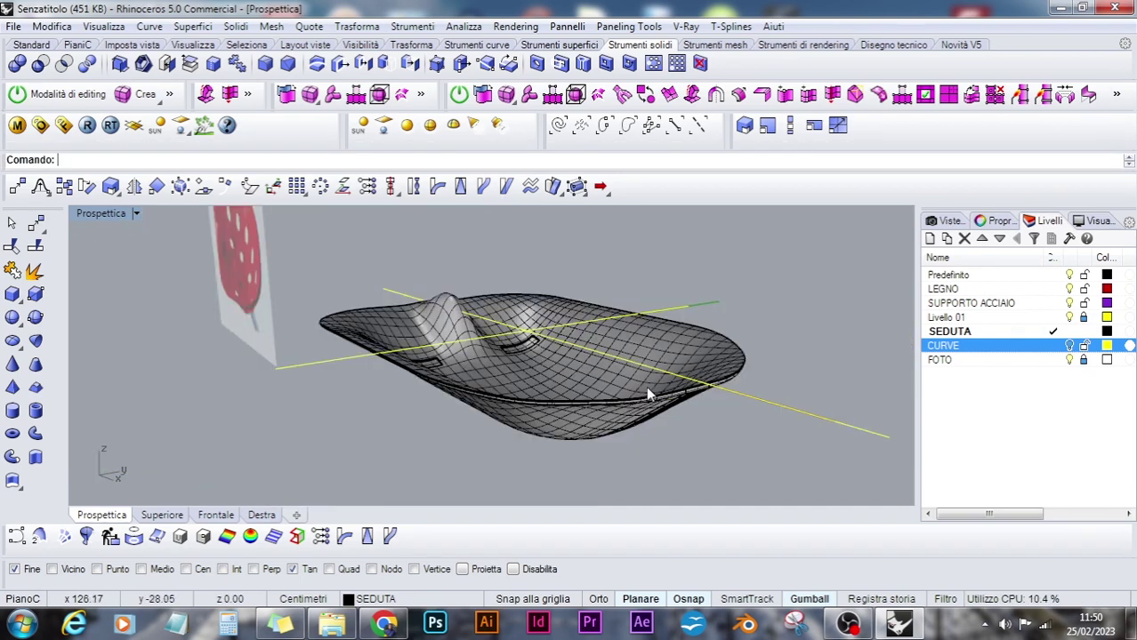
Fillet the upper inner edge of the seat's rim with radius 0.2, selecting it as an edge chain
mouse_move(646, 387)
right_mouse_down()
mouse_move(651, 379)
mouse_move(679, 409)
mouse_move(700, 399)
mouse_move(650, 400)
right_mouse_up()
scroll(674, 397, "up", 8)
scroll(673, 395, "down", 2)
scroll(674, 396, "down", 3)
scroll(649, 401, "up", 3)
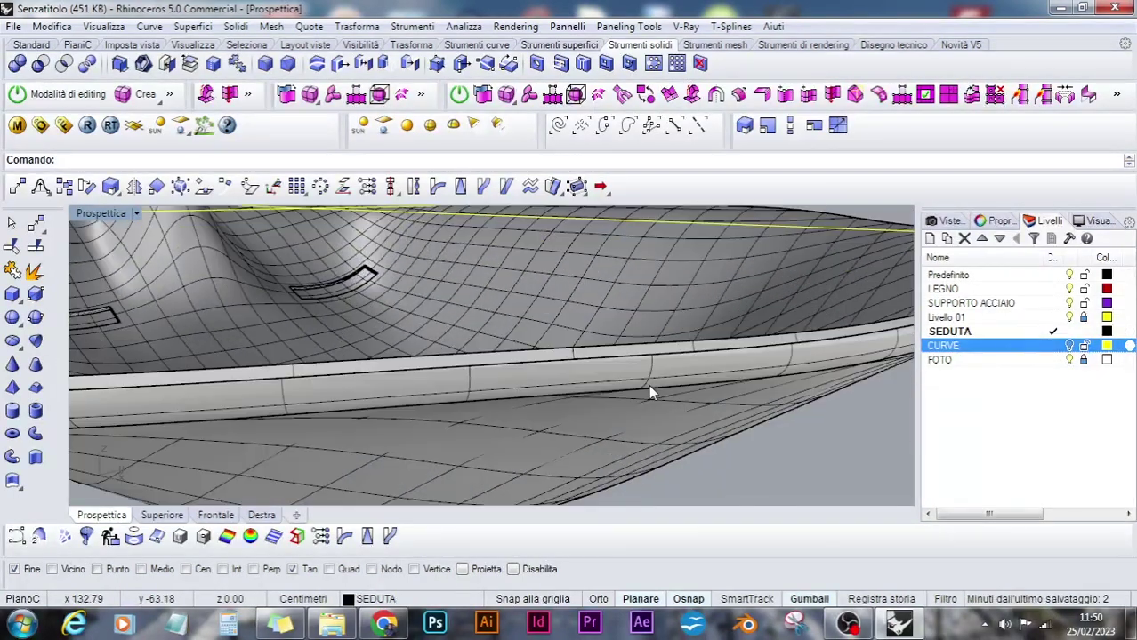
left_click(273, 186)
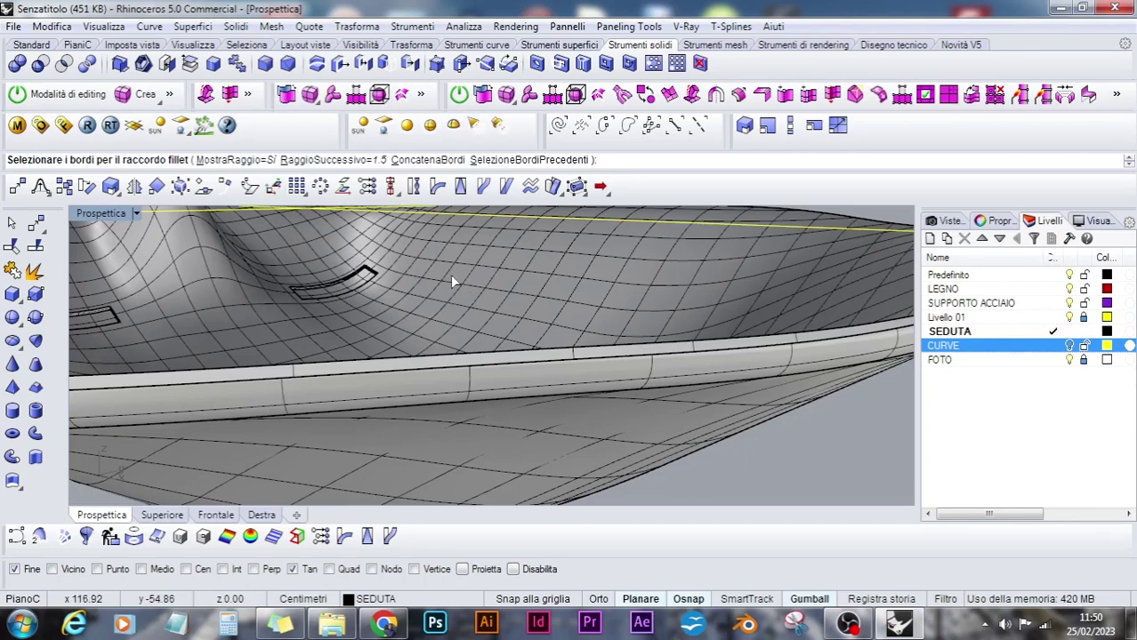
type("0.")
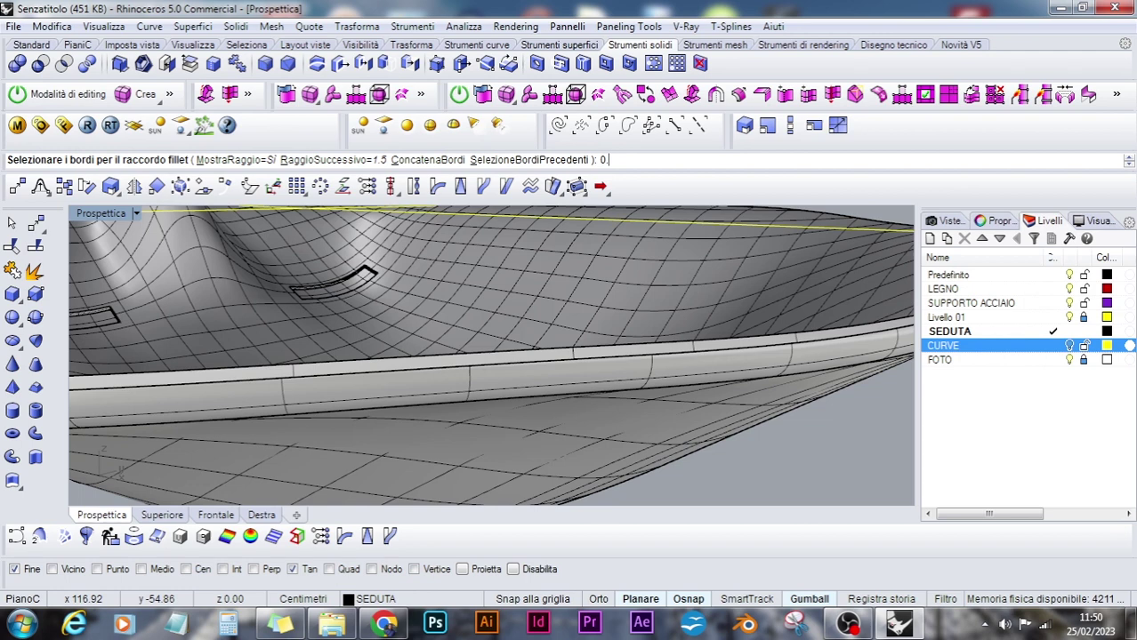
type("2")
key("Return")
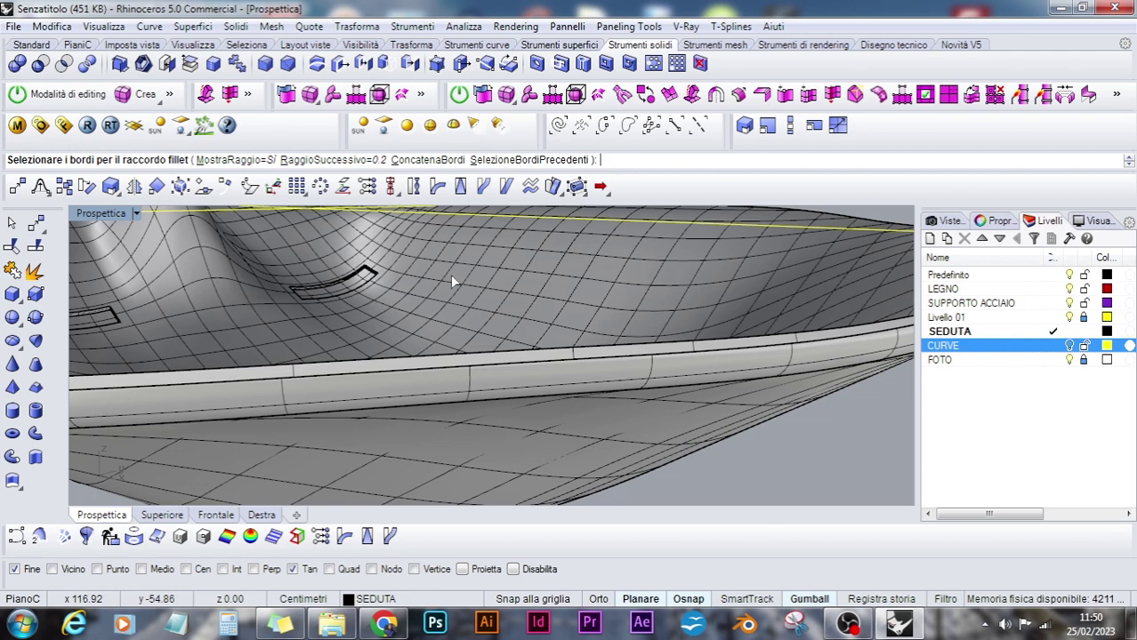
left_click(430, 160)
left_click(497, 354)
key("Return")
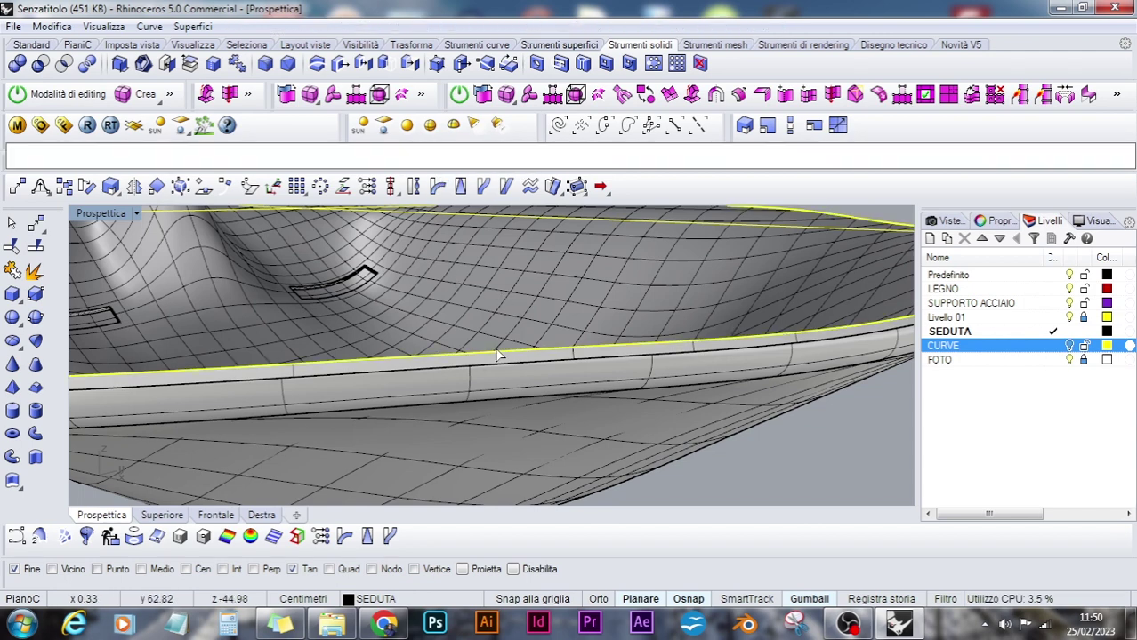
key("Return")
Try filleting all edges of one recessed slot with radius 0.2 and inspect the rounded edges
scroll(617, 340, "down", 10)
right_click_drag(617, 339, 551, 392)
scroll(445, 334, "up", 6)
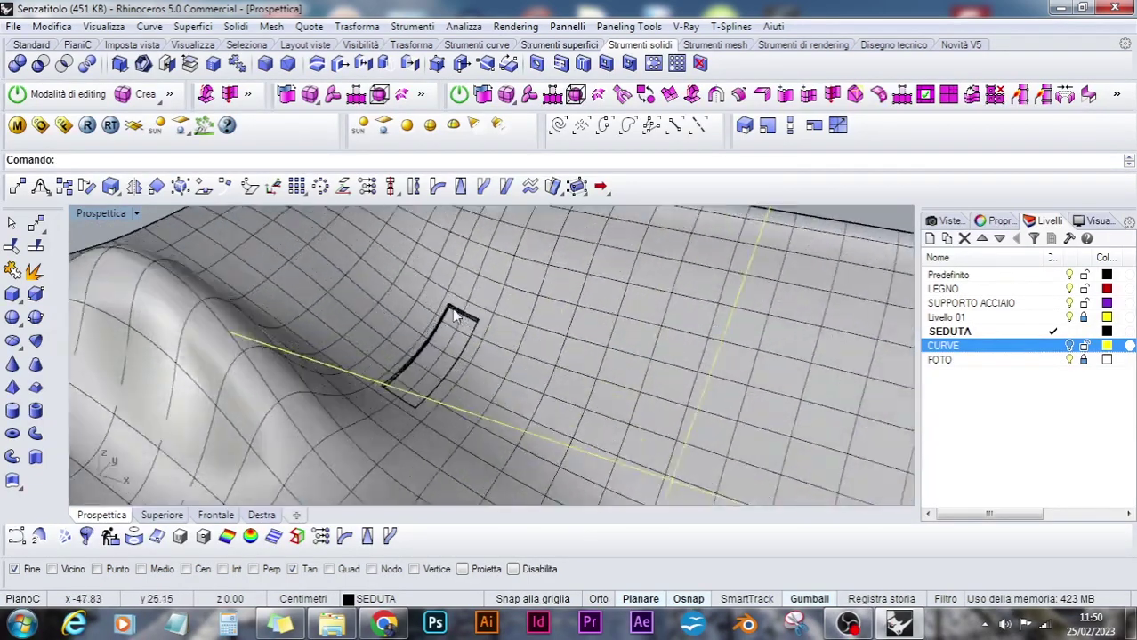
mouse_move(461, 303)
right_mouse_down()
mouse_move(533, 274)
mouse_move(477, 287)
right_mouse_up()
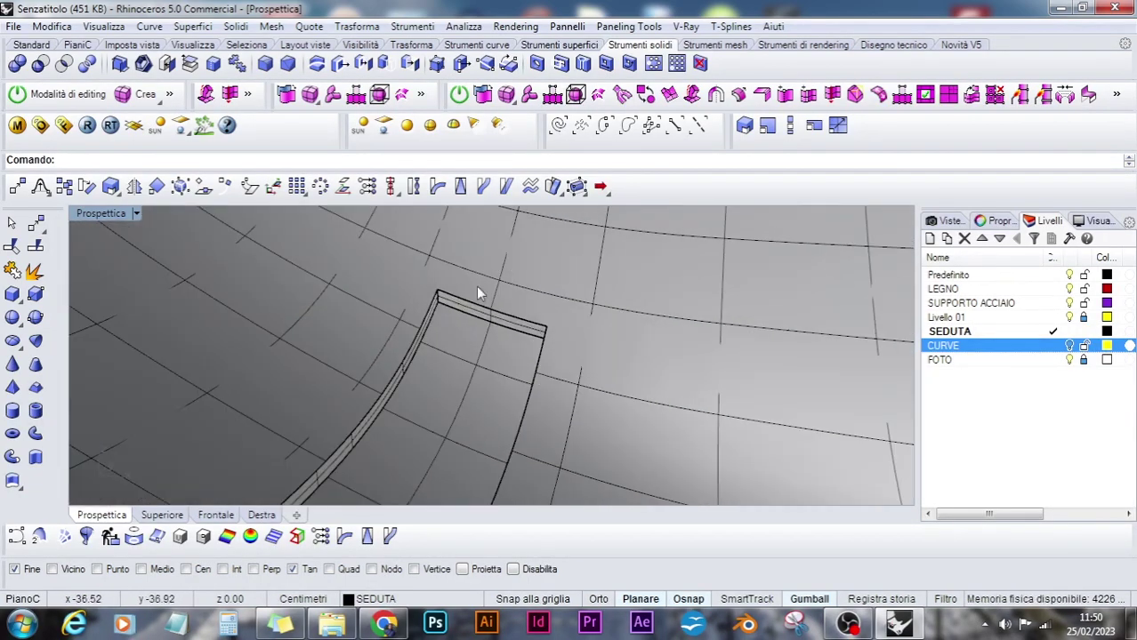
right_click_drag(433, 239, 353, 270)
right_click(342, 256)
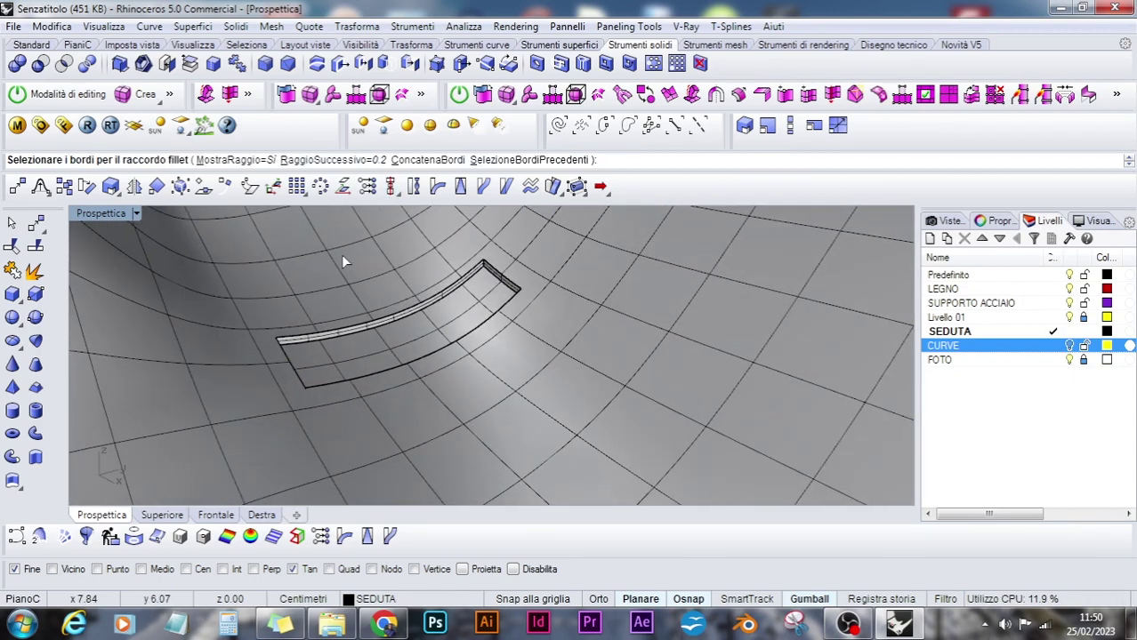
key("Escape")
right_click(331, 268)
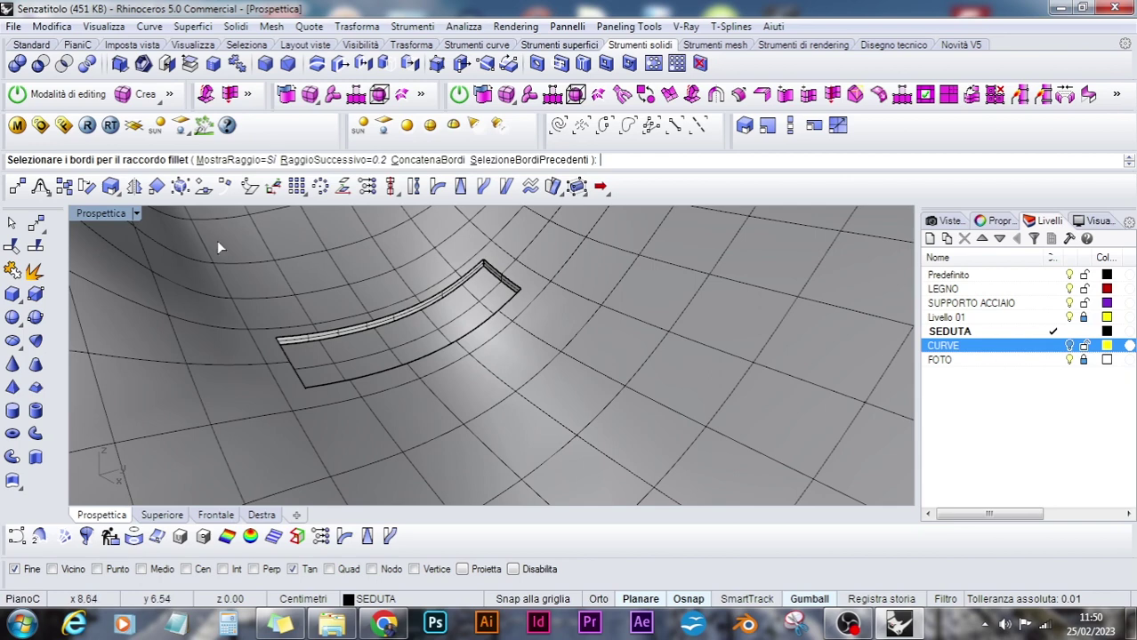
left_click_drag(218, 242, 574, 416)
right_click(534, 408)
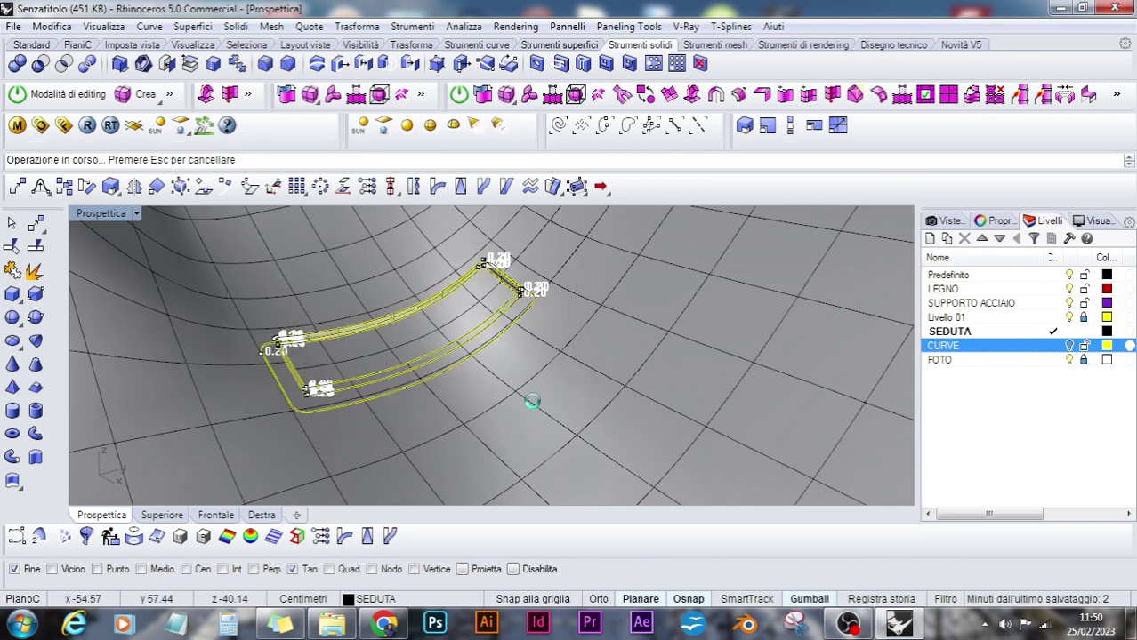
scroll(329, 325, "up", 5)
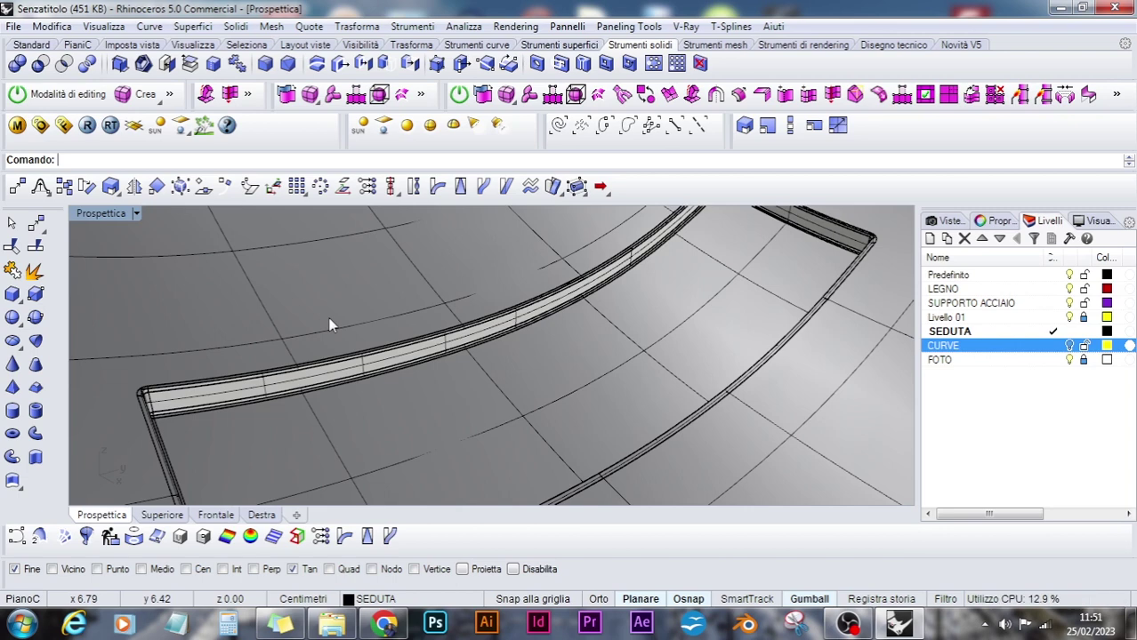
scroll(329, 327, "down", 5)
Set a fillet radius of 0.4 and select the slot's two long edges and one short edge along its opening
right_click(354, 270)
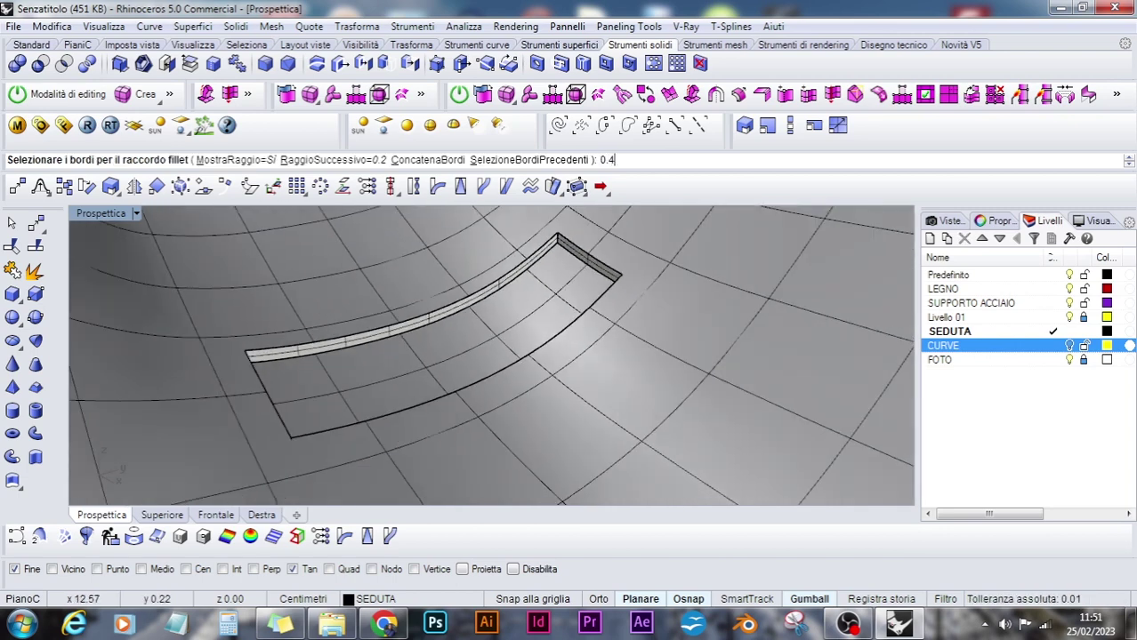
type("0.4")
key("Return")
scroll(384, 273, "up", 2)
left_click(303, 343)
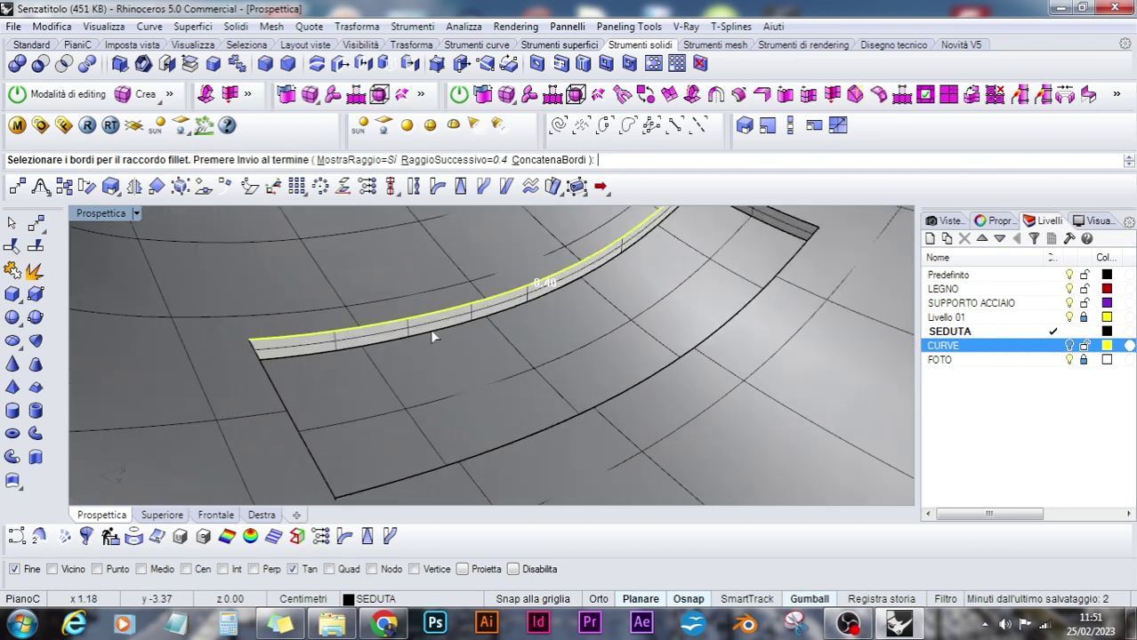
left_click(281, 400)
left_click(427, 469)
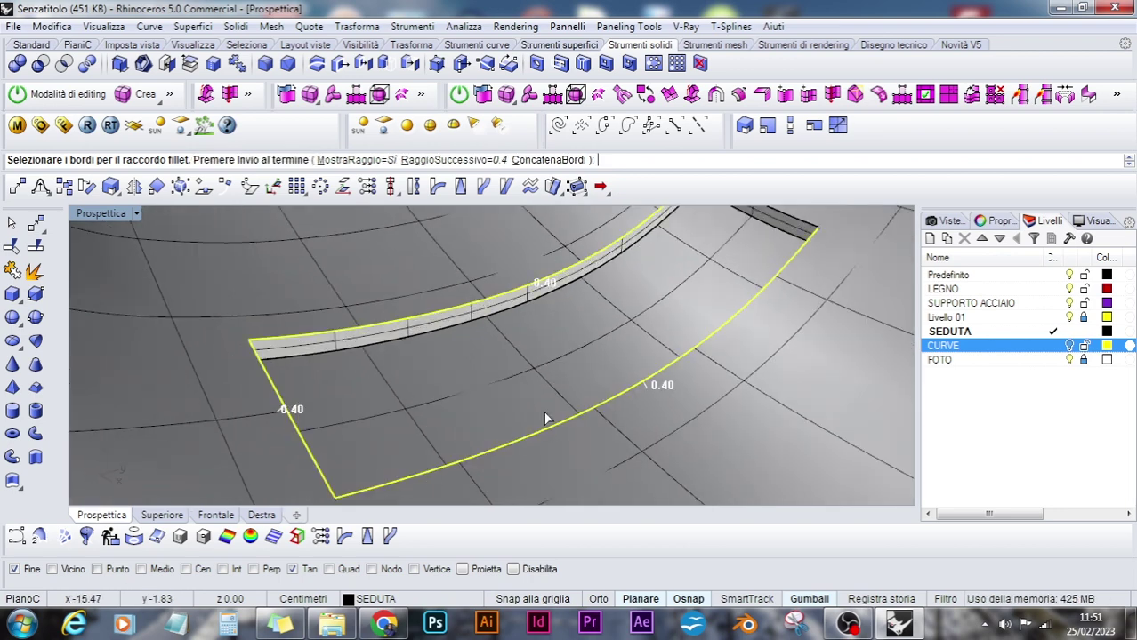
Add the slot's remaining opening edge, corner edges and floor edges to the selection and try applying the 0.4 fillet
right_click_drag(548, 419, 616, 385)
left_click(658, 229)
right_click_drag(658, 230, 592, 326)
left_click(693, 257)
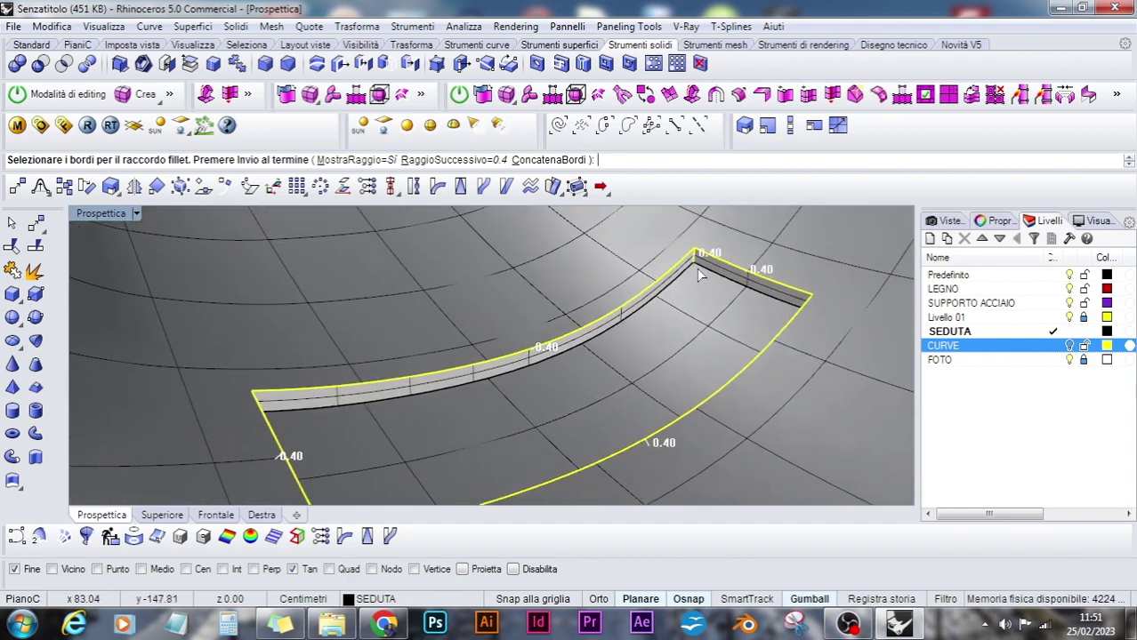
left_click(708, 271)
right_click_drag(322, 420, 229, 401)
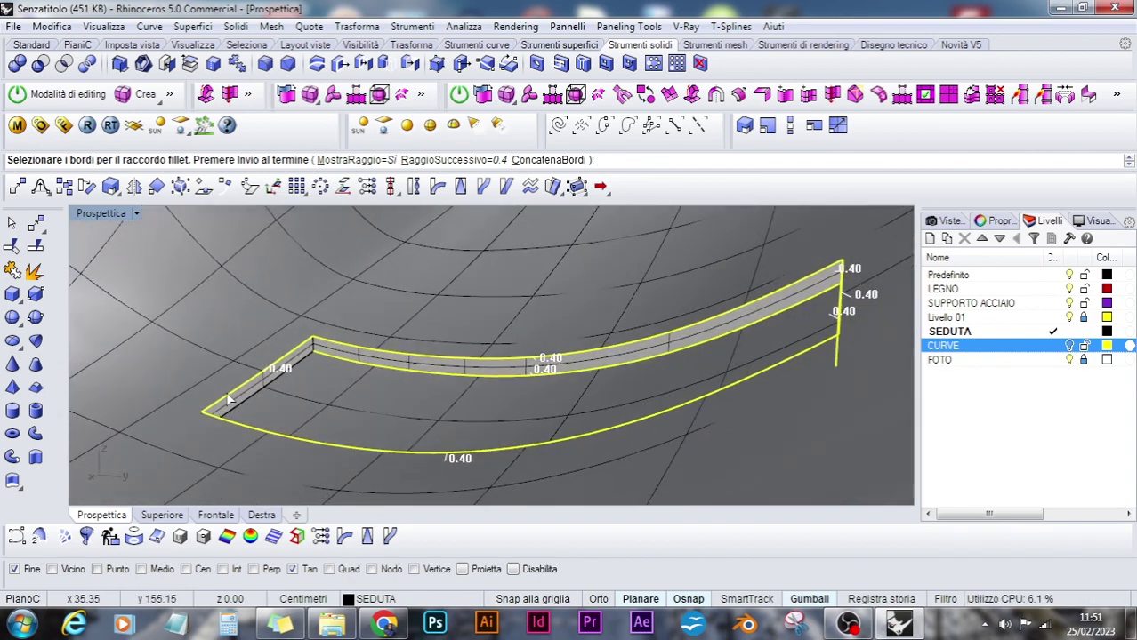
left_click(314, 347)
left_click(290, 379)
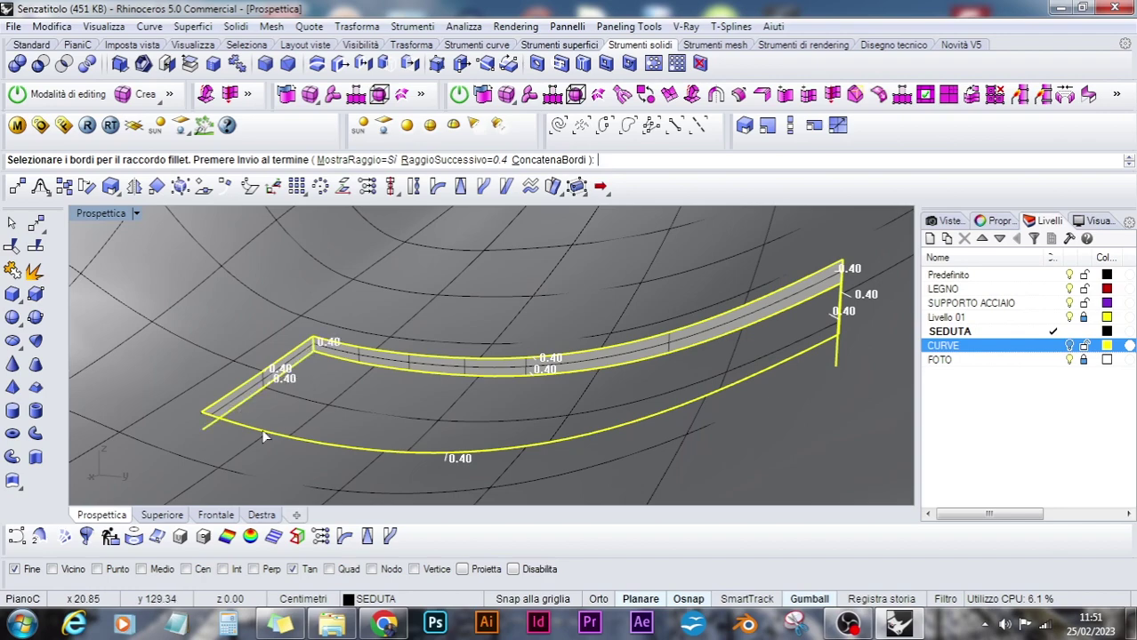
right_click_drag(264, 437, 652, 460)
right_click_drag(534, 382, 596, 369)
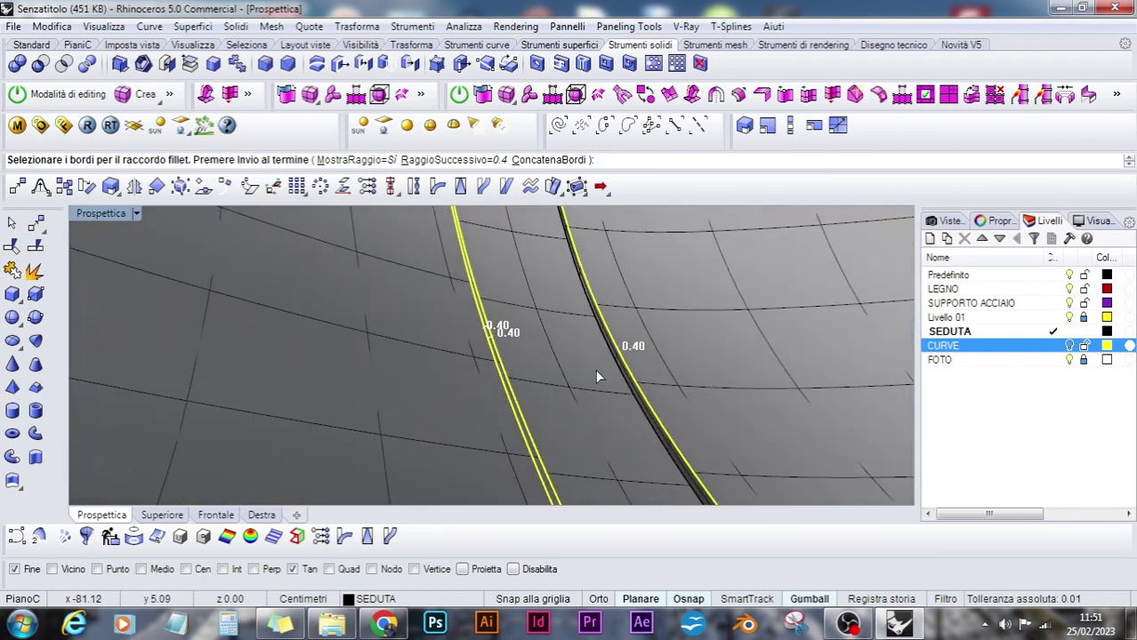
key("Return")
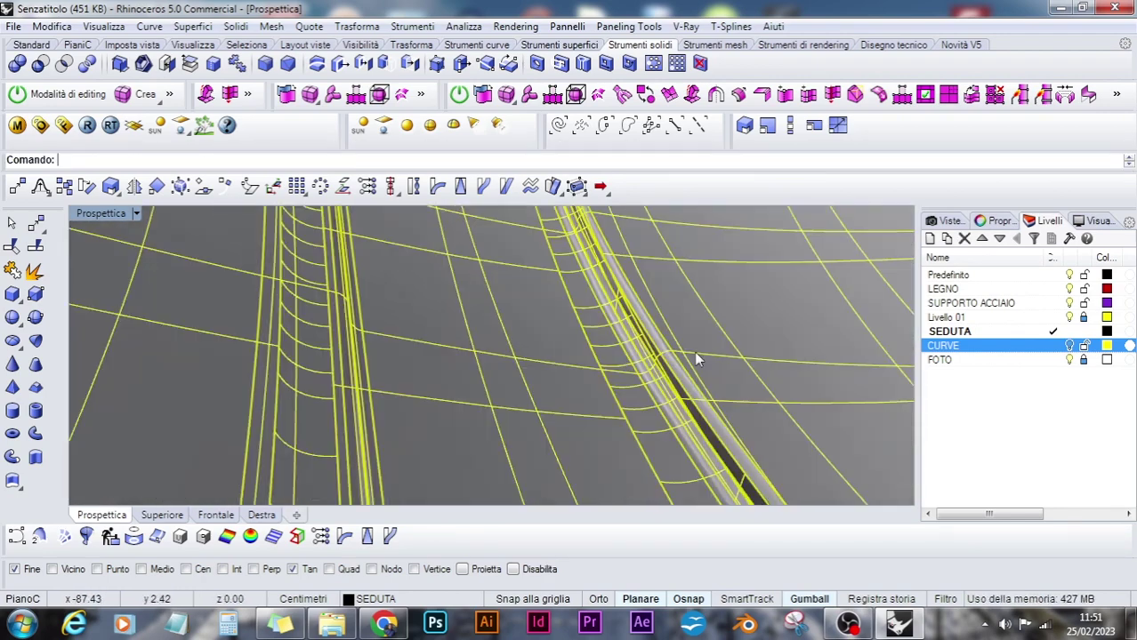
Inspect the filleted slot's corners up close and undo the 0.4 fillet
key("ctrl+z")
right_click_drag(681, 360, 482, 348)
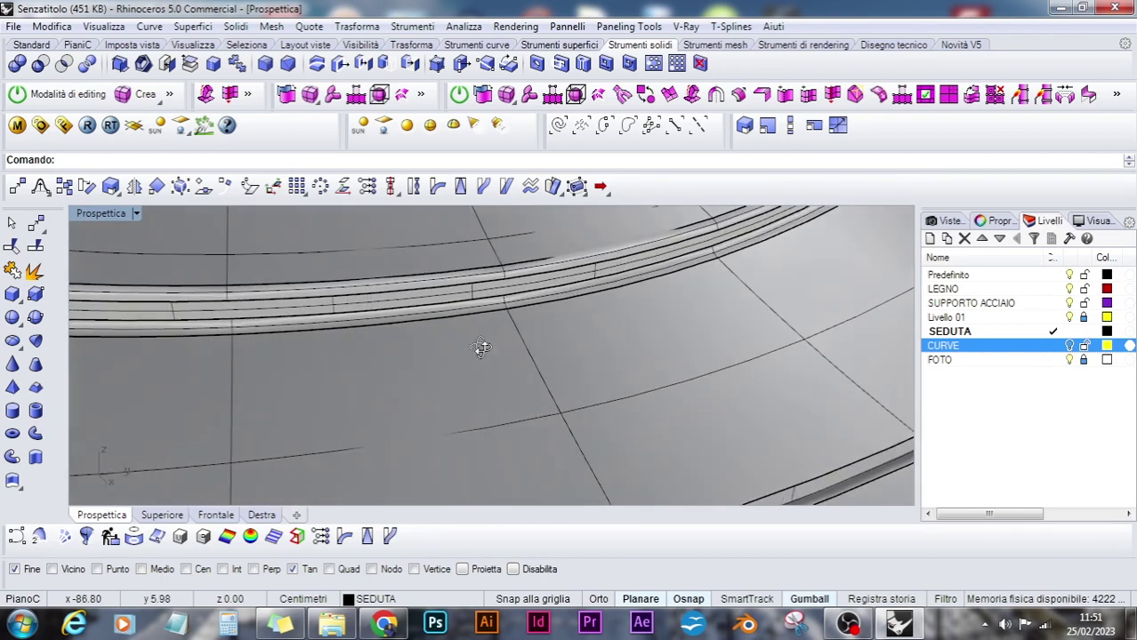
scroll(394, 366, "down", 5)
right_click_drag(293, 354, 256, 338)
scroll(266, 343, "up", 10)
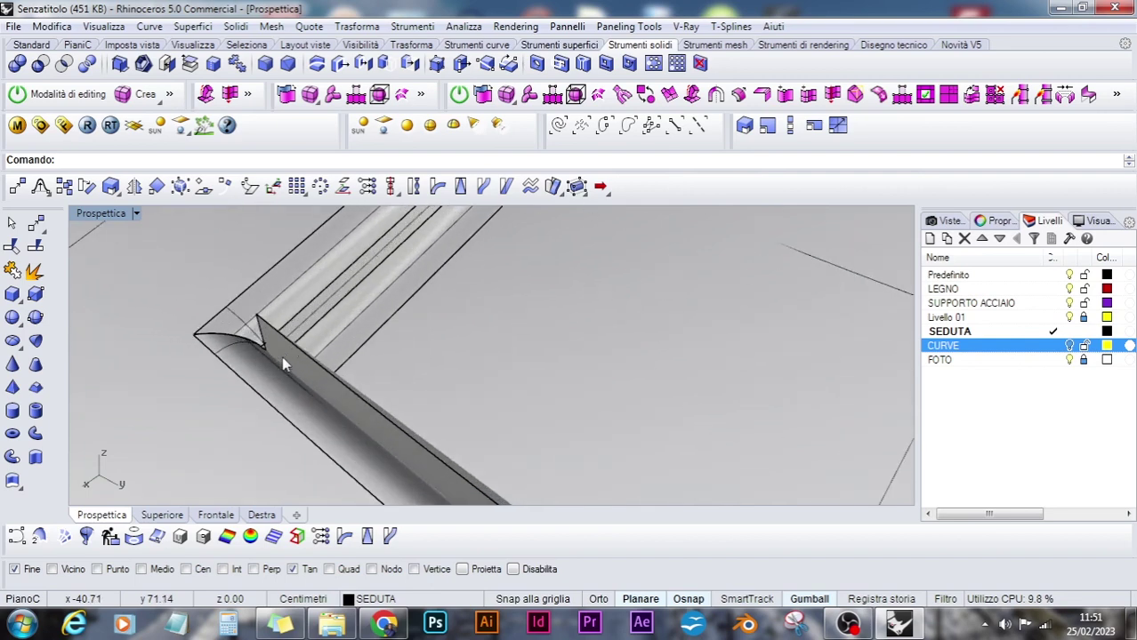
left_click(282, 356)
scroll(282, 354, "down", 2)
scroll(283, 347, "down", 7)
scroll(286, 347, "up", 7)
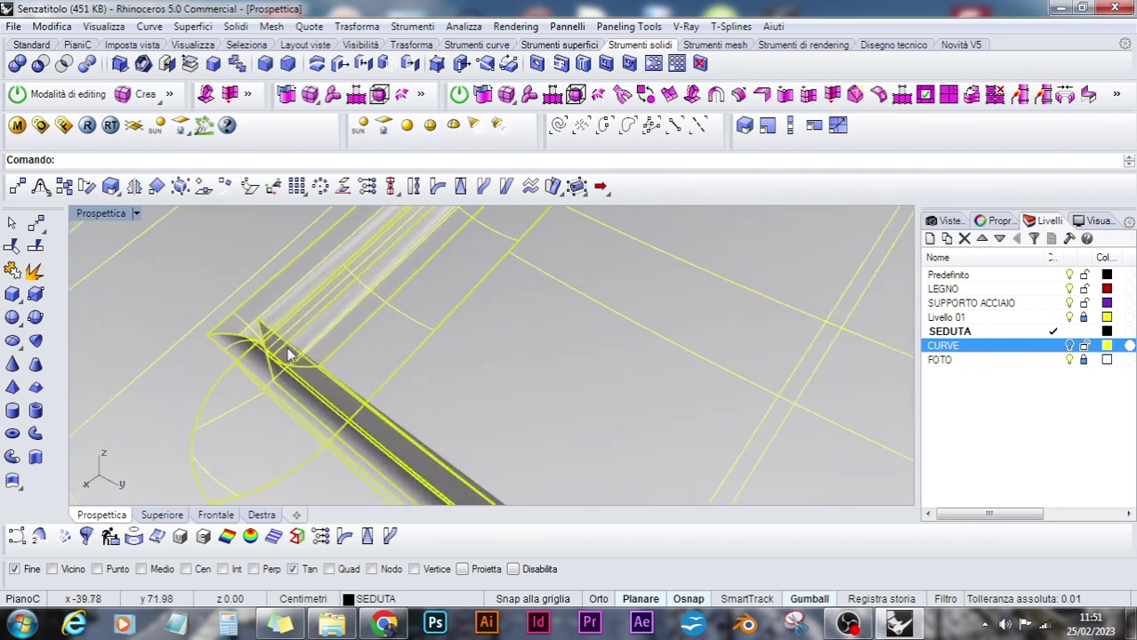
key("Delete")
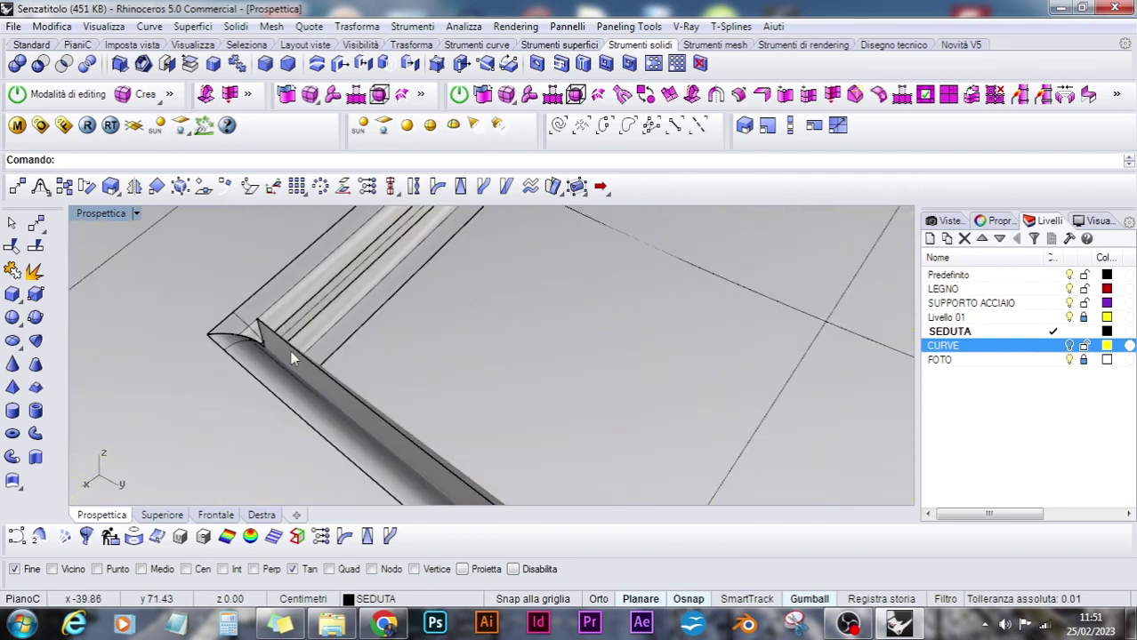
scroll(291, 354, "down", 3)
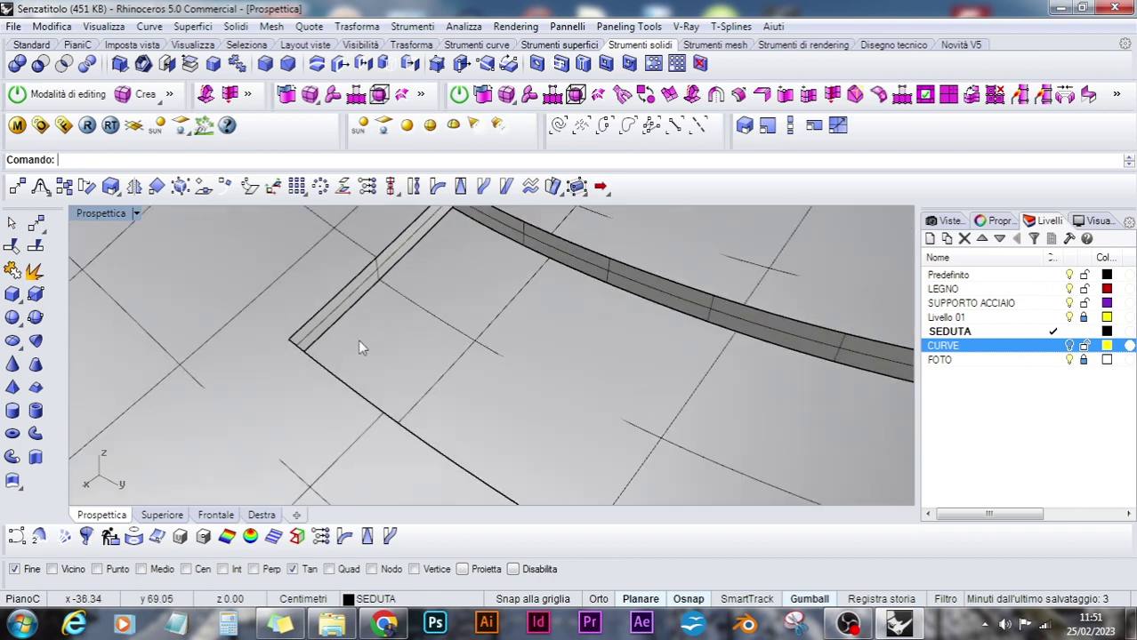
Fillet all opening, corner and floor edges of the first recessed slot with radius 0.3
right_click(342, 258)
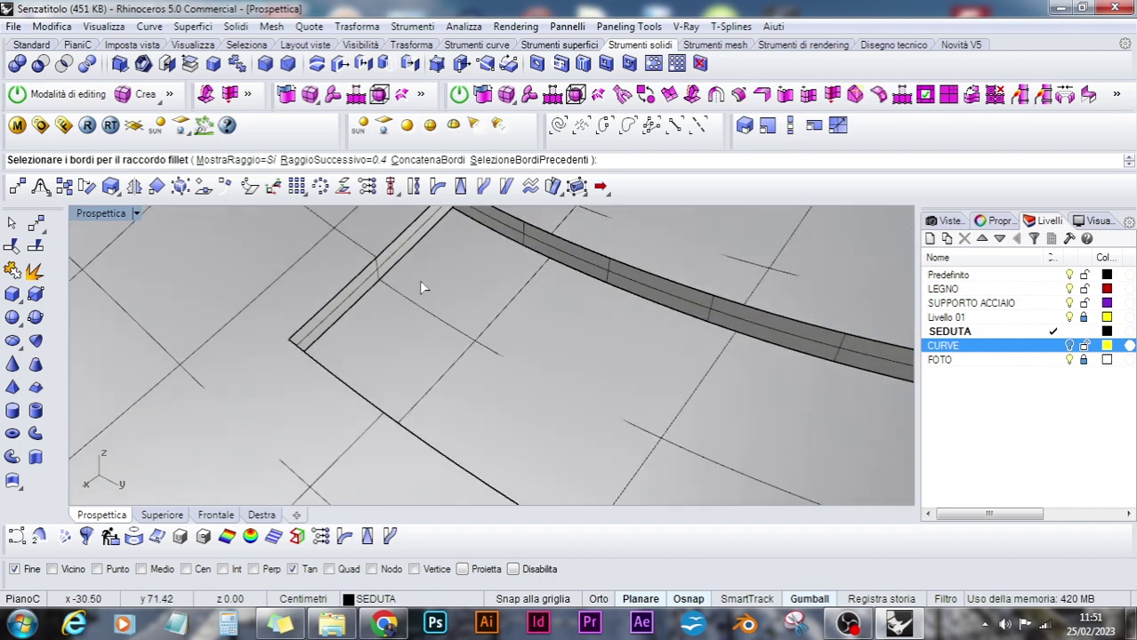
left_click(372, 271)
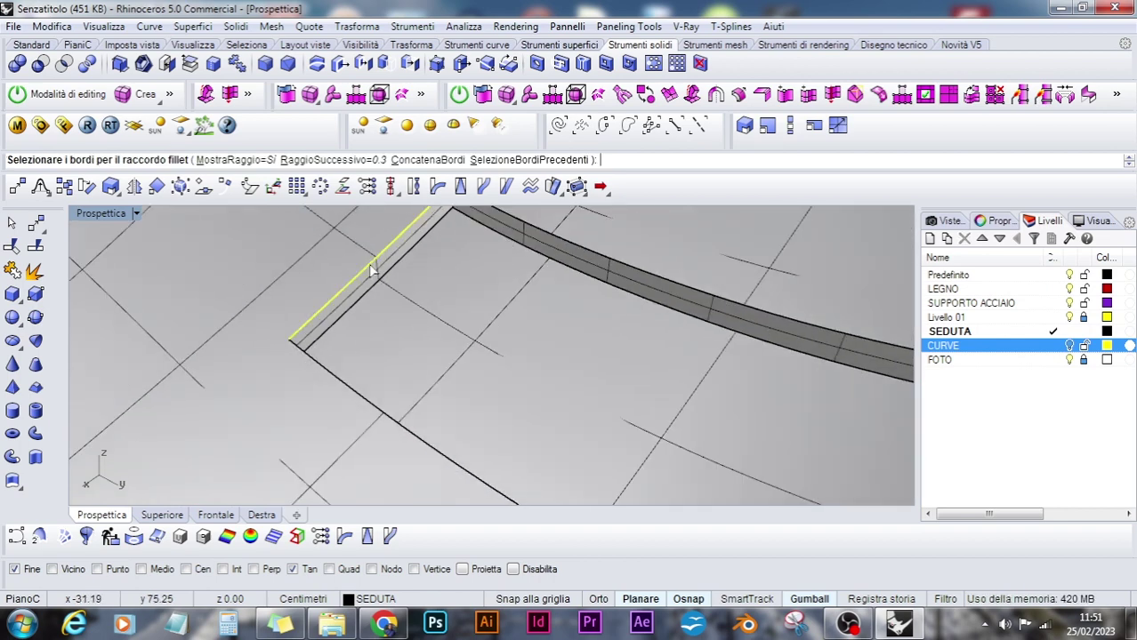
left_click(374, 287)
left_click(296, 353)
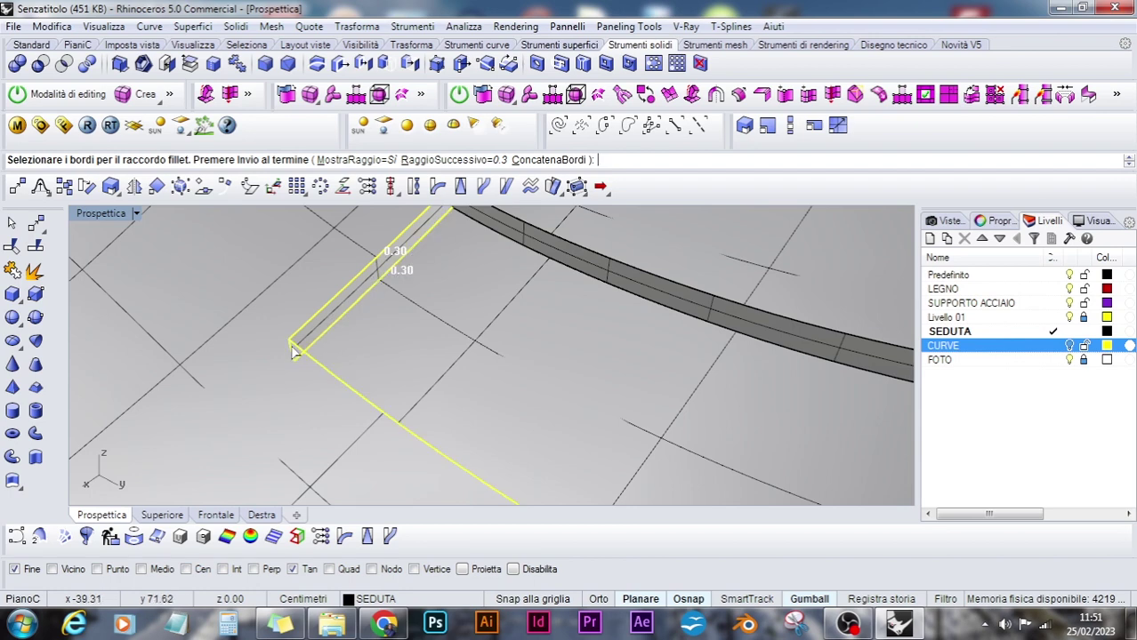
right_click_drag(430, 262, 436, 322, "shift")
left_click(468, 265)
left_click(465, 250)
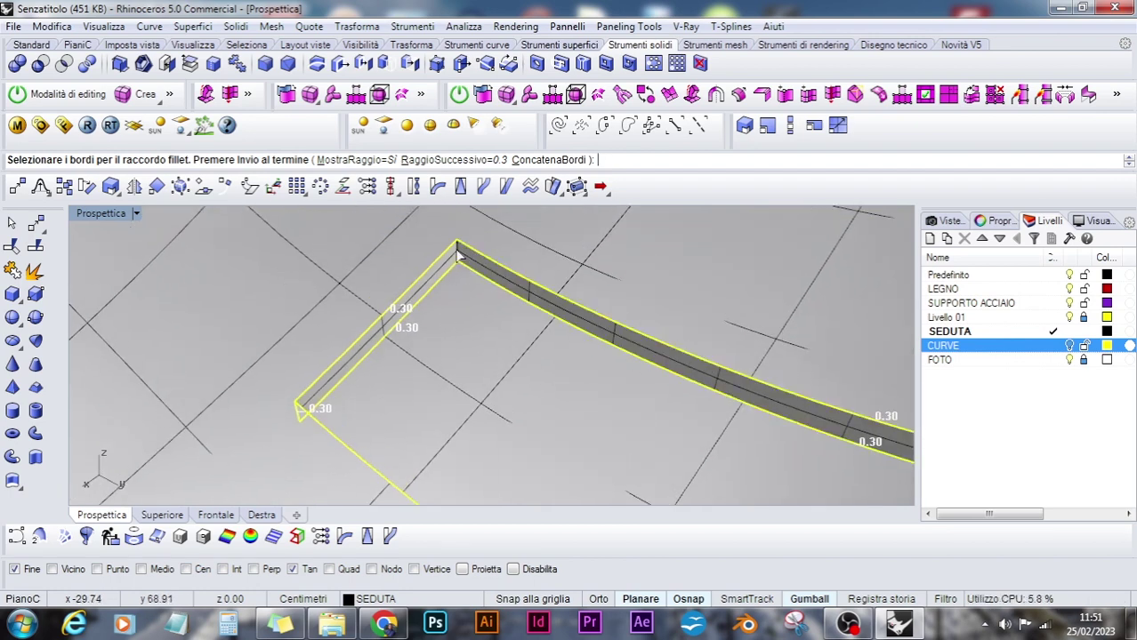
left_click(347, 455)
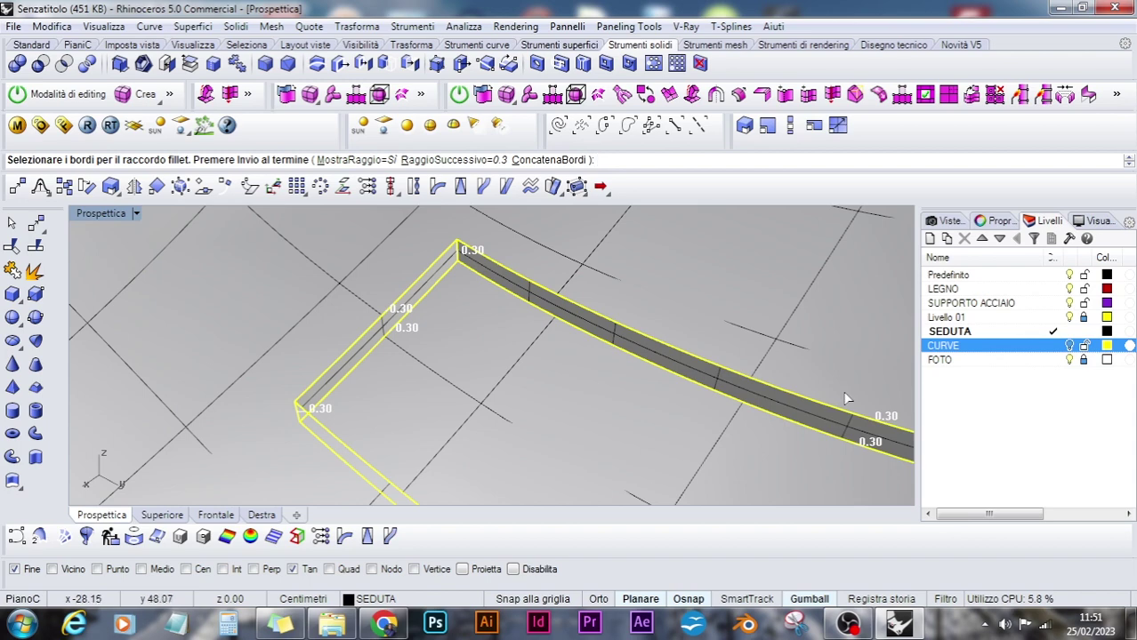
scroll(753, 374, "down", 6)
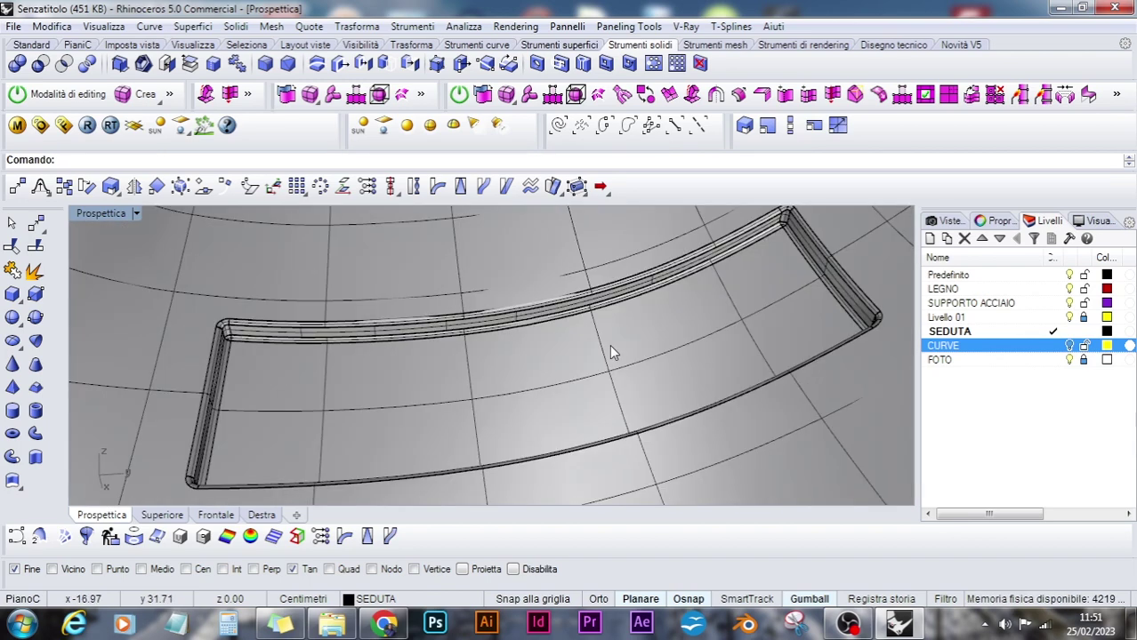
Set the perspective view to Renderizzata display and examine the recessed slots on both sides of the seat's central ridge
left_click(138, 215)
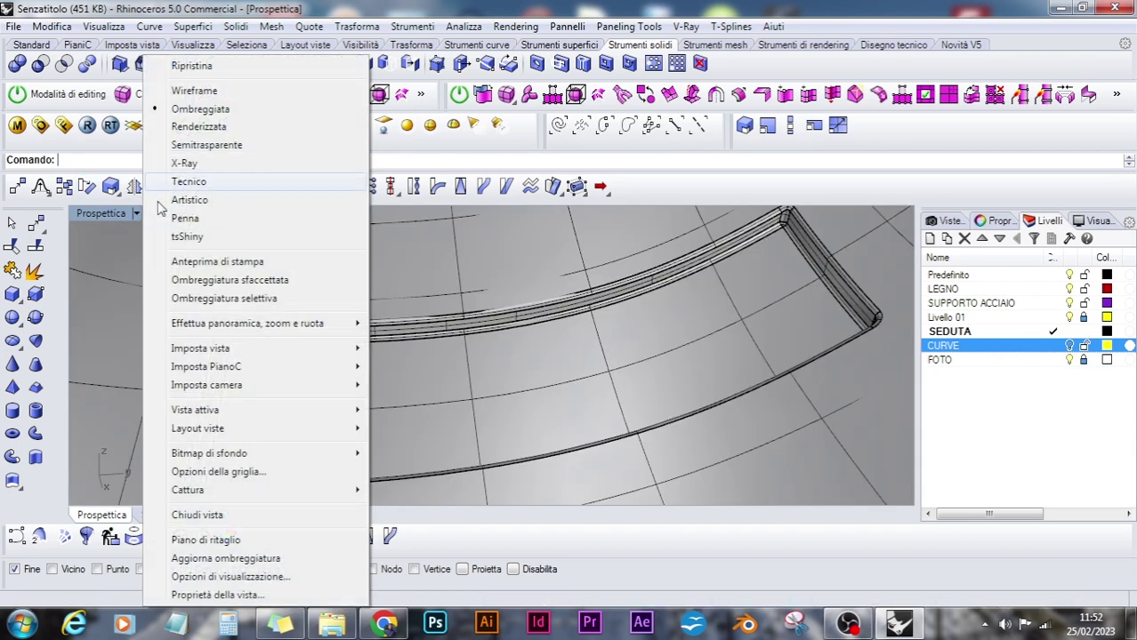
left_click(199, 126)
right_click_drag(490, 340, 430, 324)
scroll(427, 334, "up", 8)
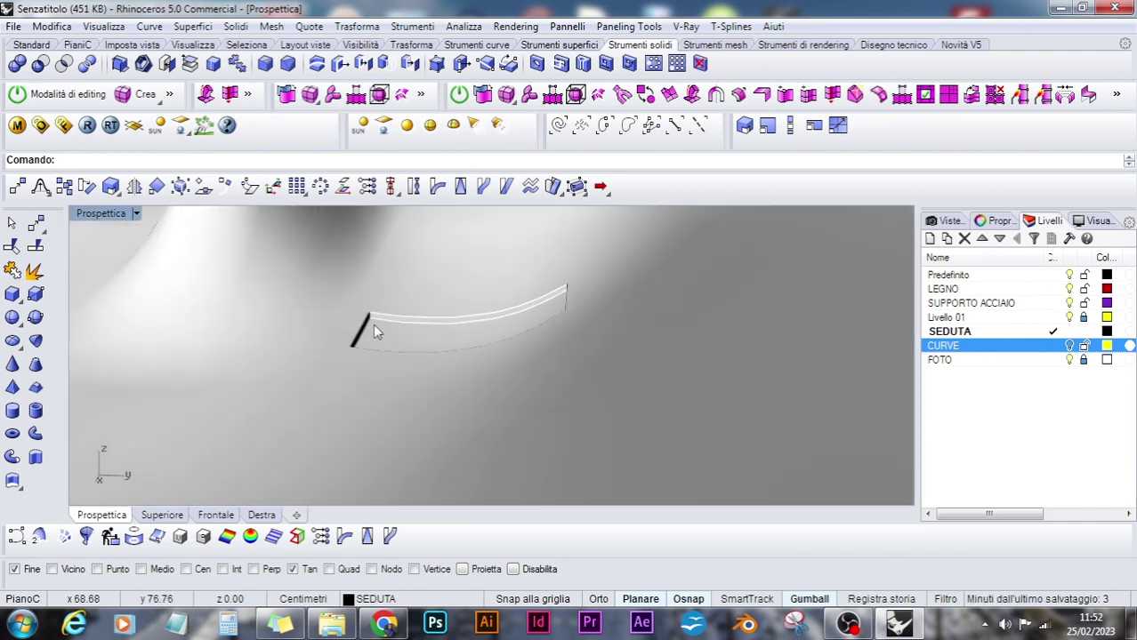
scroll(473, 326, "down", 7)
right_click_drag(246, 316, 480, 381)
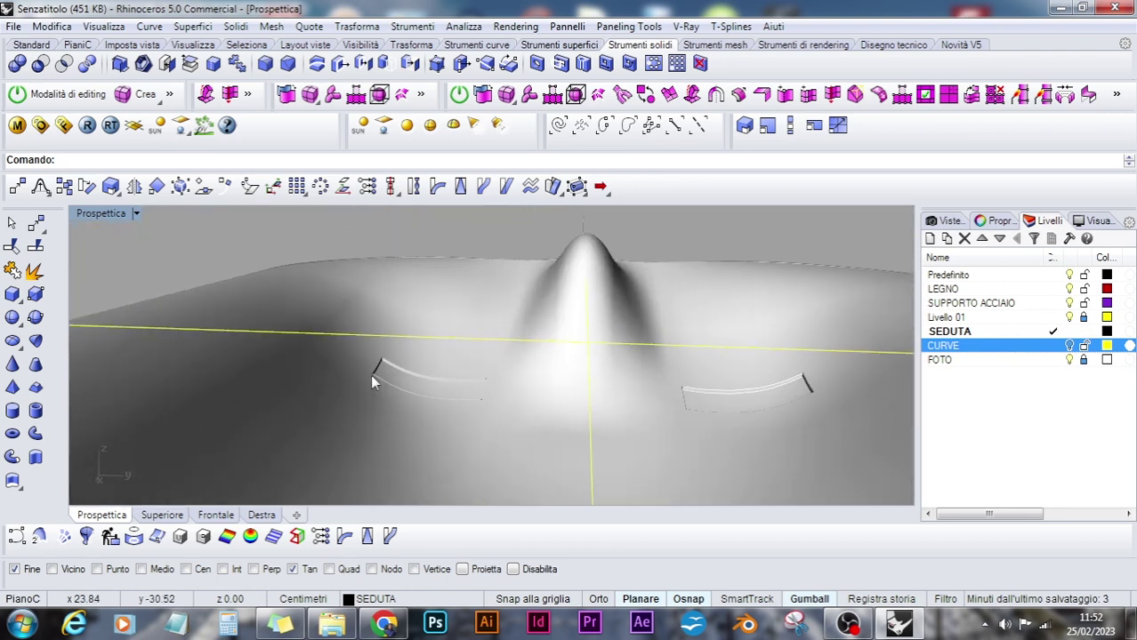
scroll(375, 373, "up", 15)
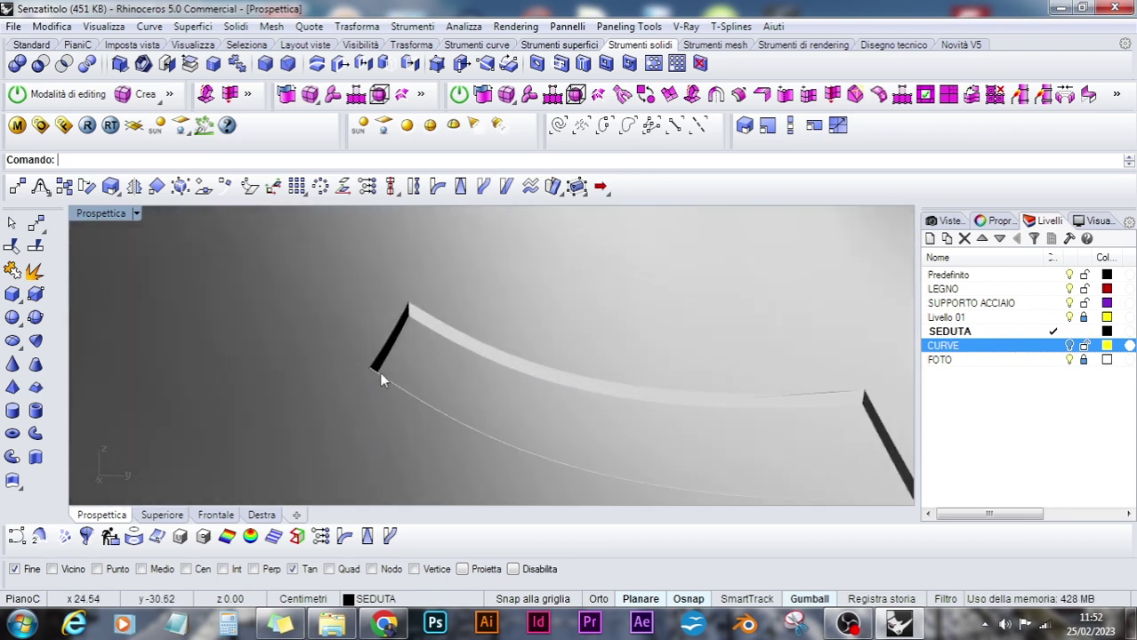
Select the seat solid to check the second slot's edges, clear the selection and restore Ombreggiata display
left_click(408, 304)
left_click(449, 347)
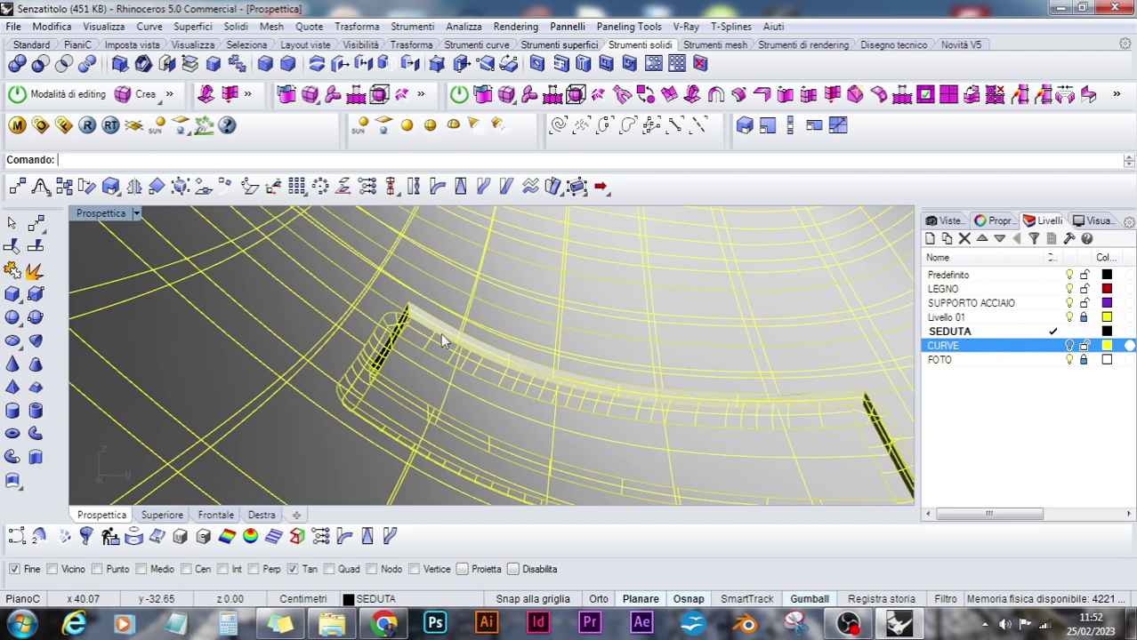
key("Delete")
left_click(136, 216)
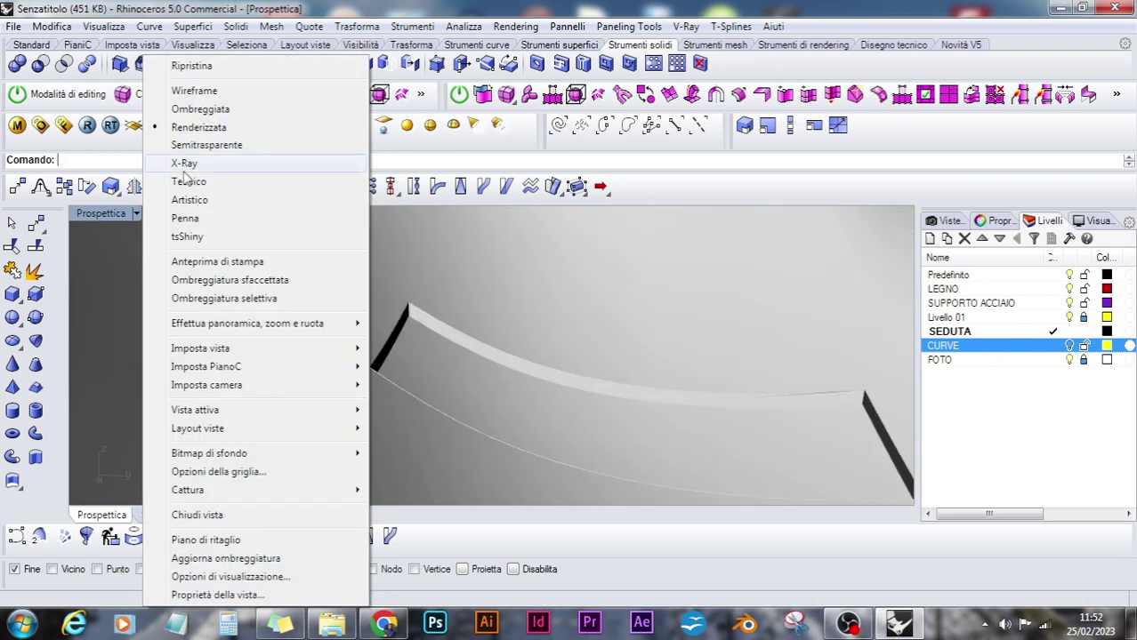
left_click(200, 107)
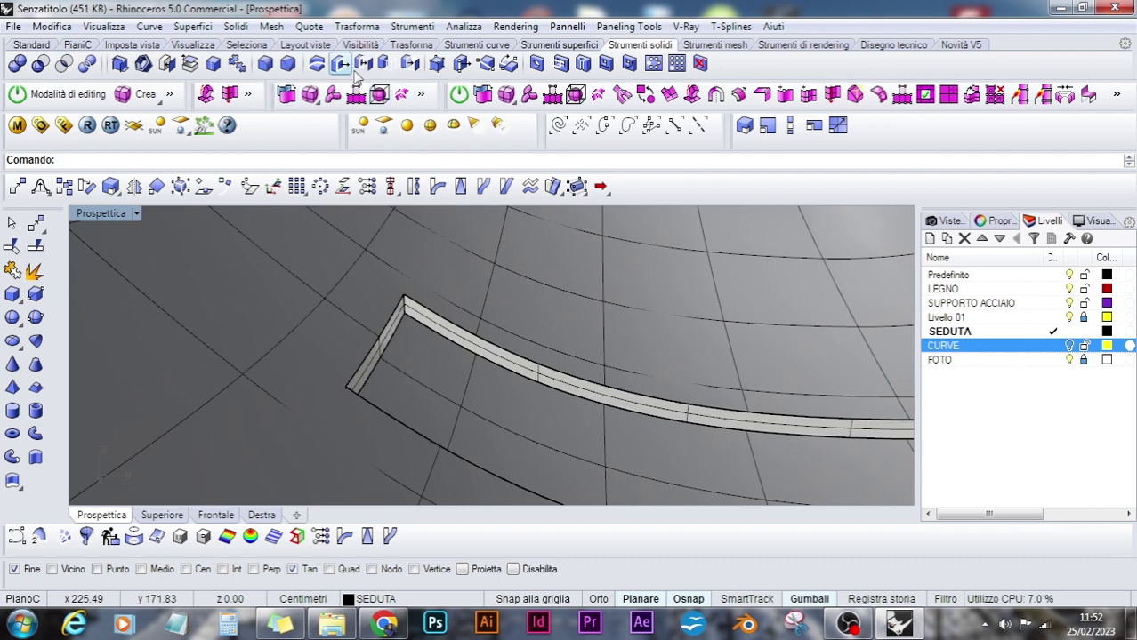
Begin a 0.3 edge fillet on the second slot, selecting one short end, its inner corner and the adjoining long side
left_click(265, 63)
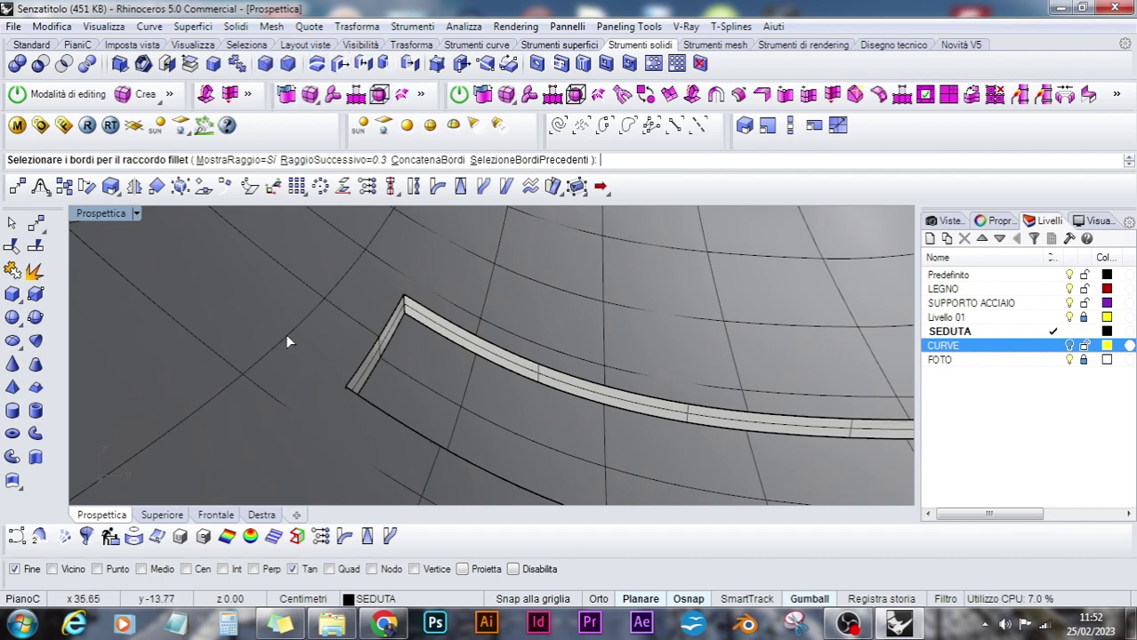
left_click(388, 322)
left_click(392, 338)
left_click(414, 310)
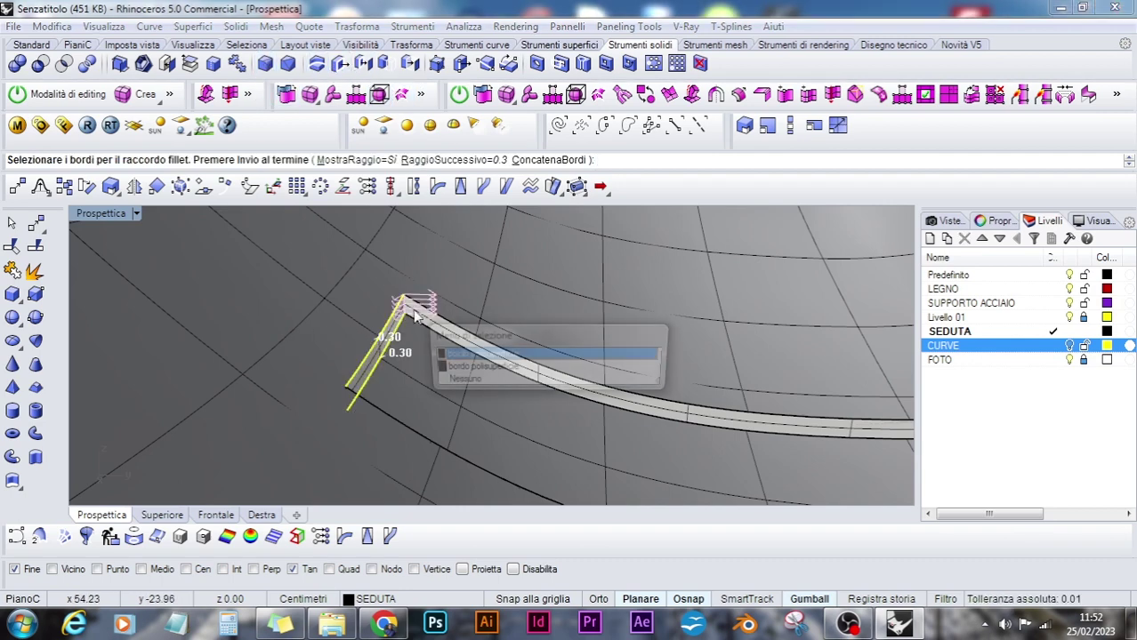
left_click(443, 356)
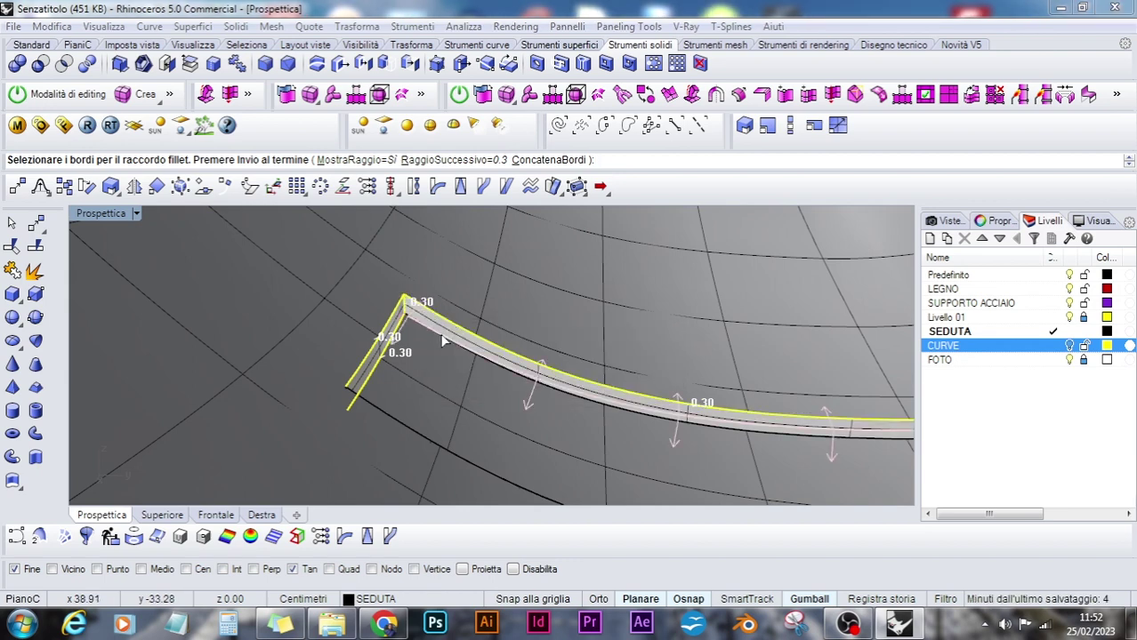
left_click(448, 341)
left_click(495, 393)
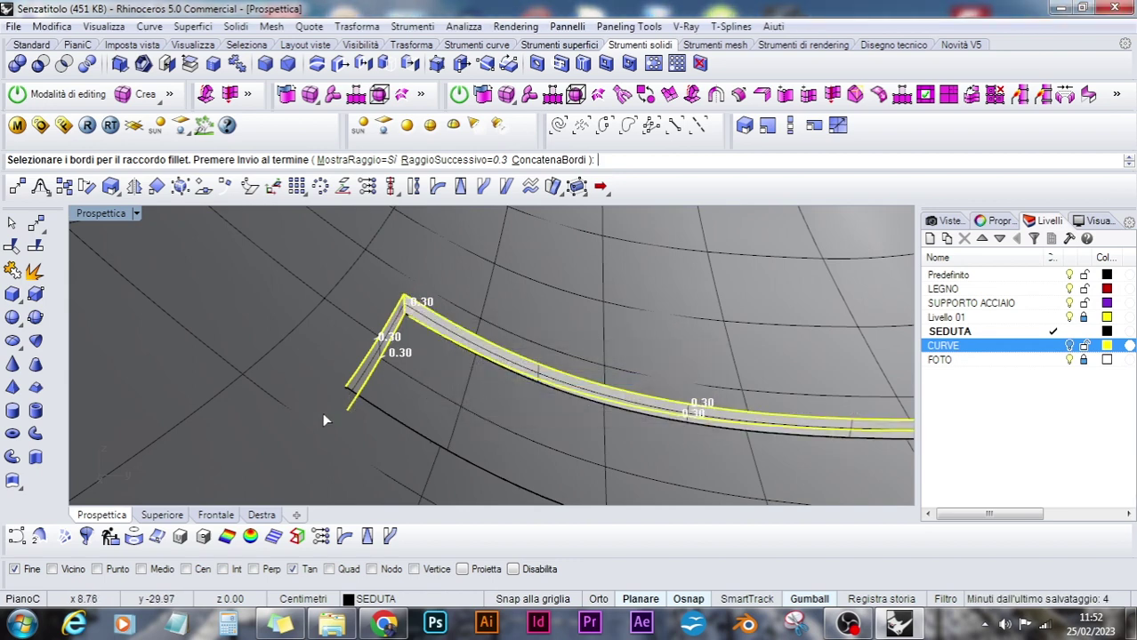
Add the same short end's other corner edge and the slot's opposite long side to the fillet selection
scroll(408, 345, "up", 5)
scroll(411, 328, "down", 2)
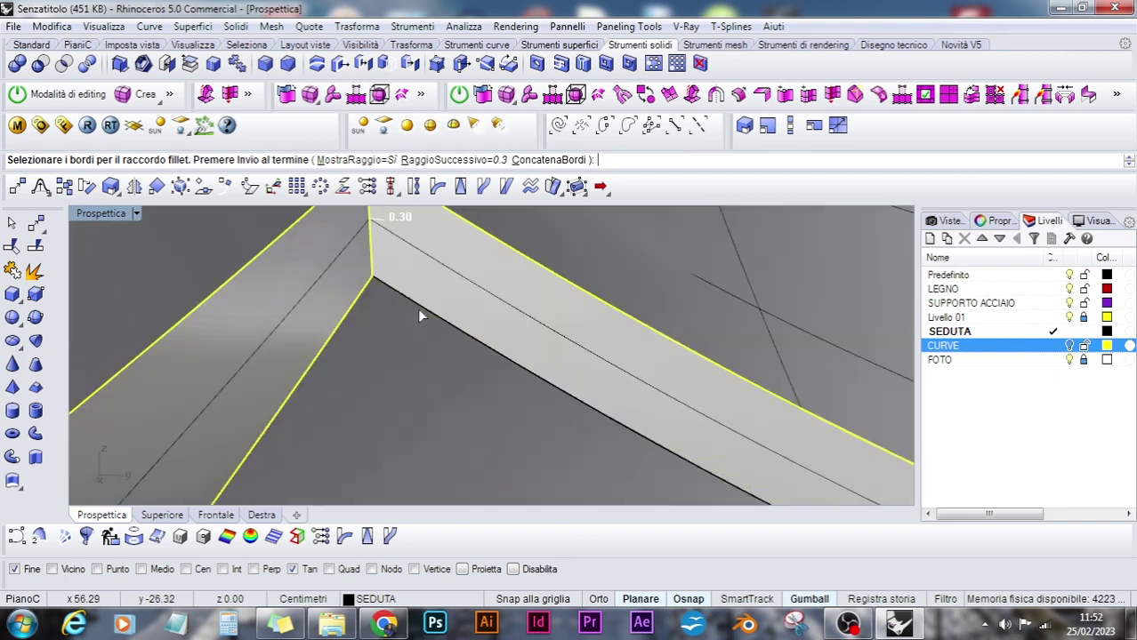
scroll(412, 340, "down", 5)
scroll(398, 391, "up", 3)
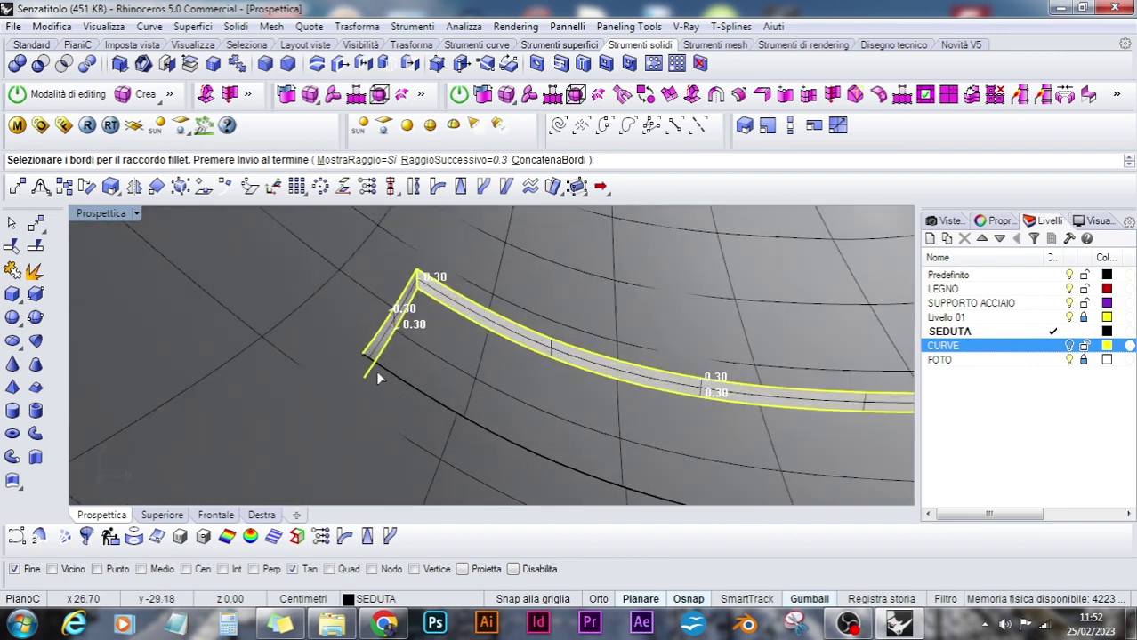
left_click(389, 372)
left_click(391, 392)
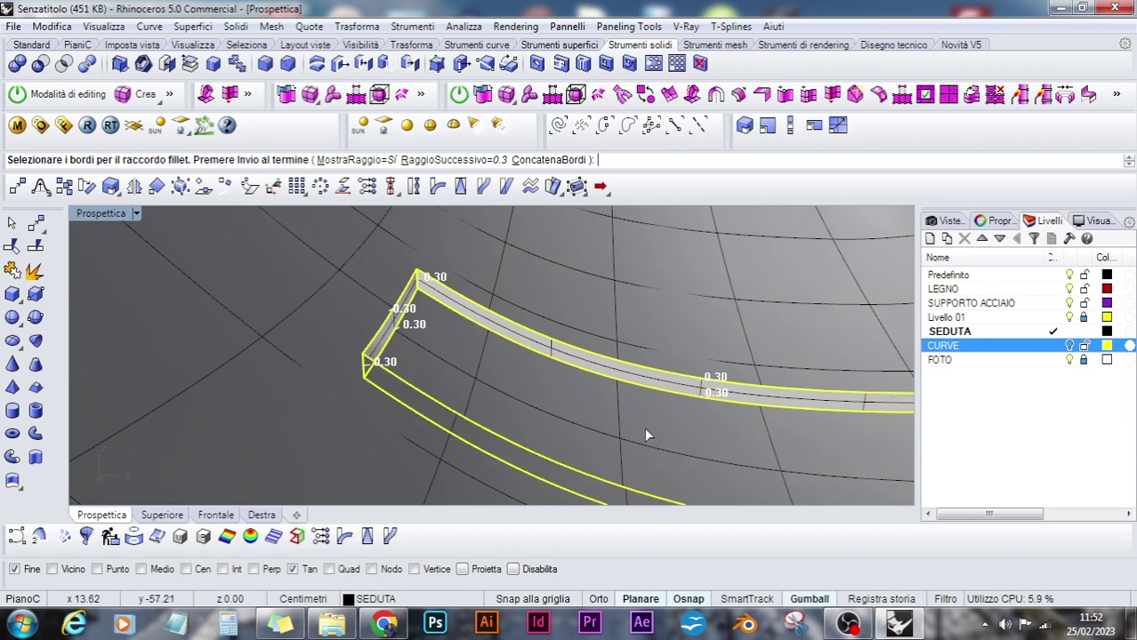
Add the edges of the second slot's far short end and its corners, and apply the 0.3 fillet
right_click_drag(743, 389, 515, 376, "shift")
right_click_drag(668, 406, 777, 372)
left_click(783, 352)
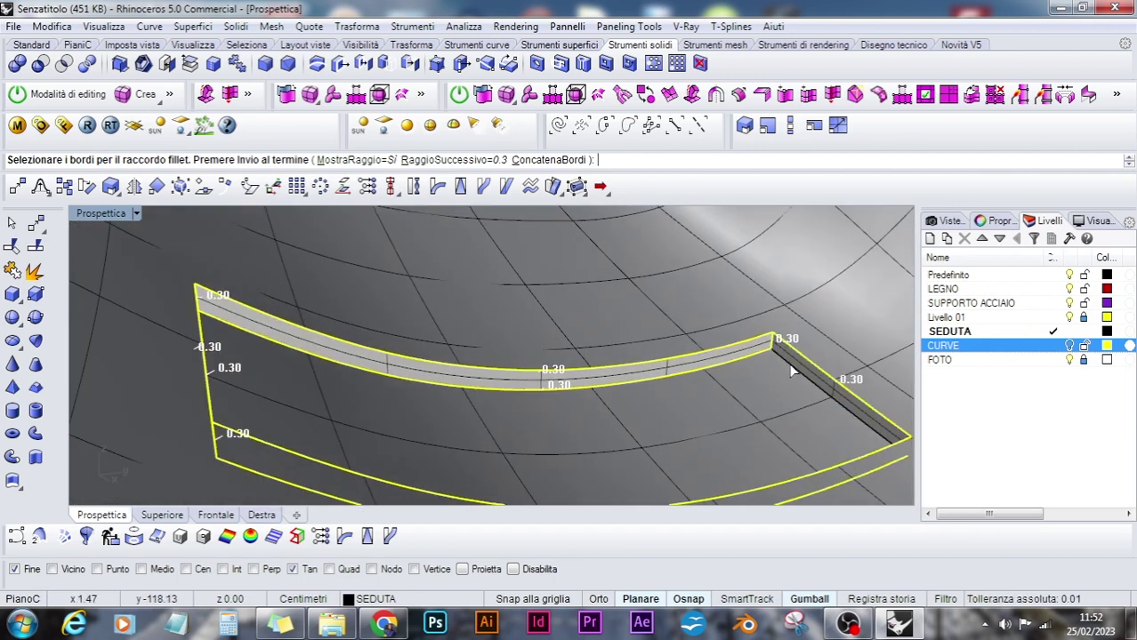
left_click(909, 455)
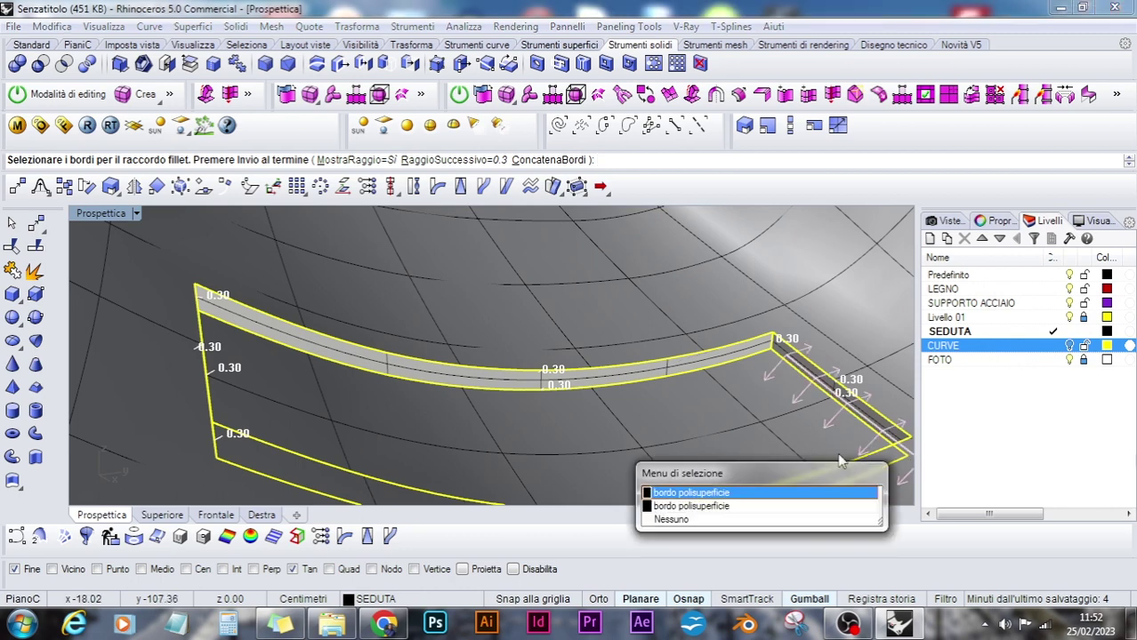
left_click(812, 506)
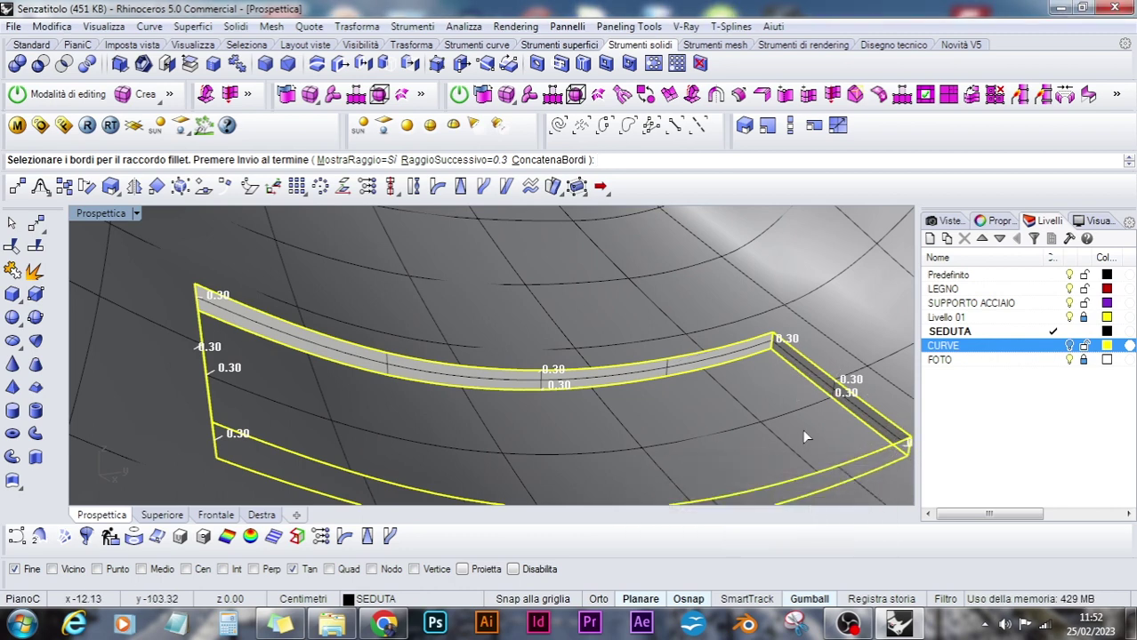
key("Return")
key("Return")
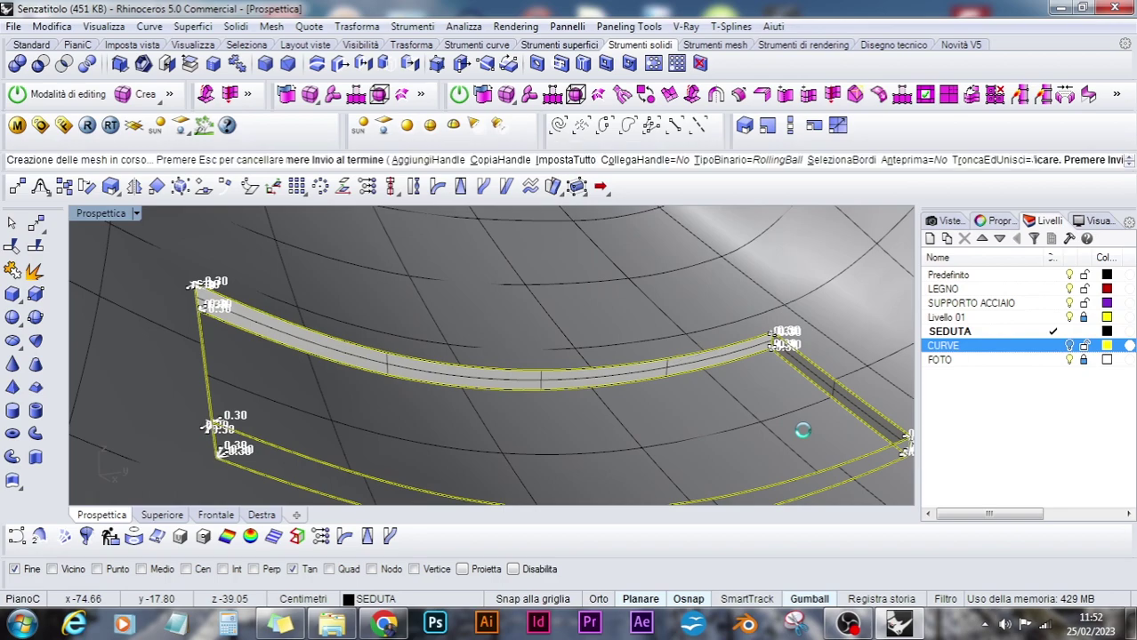
Examine the second slot's rounded edges up close and check the whole seat in perspective and from above
scroll(544, 380, "up", 8)
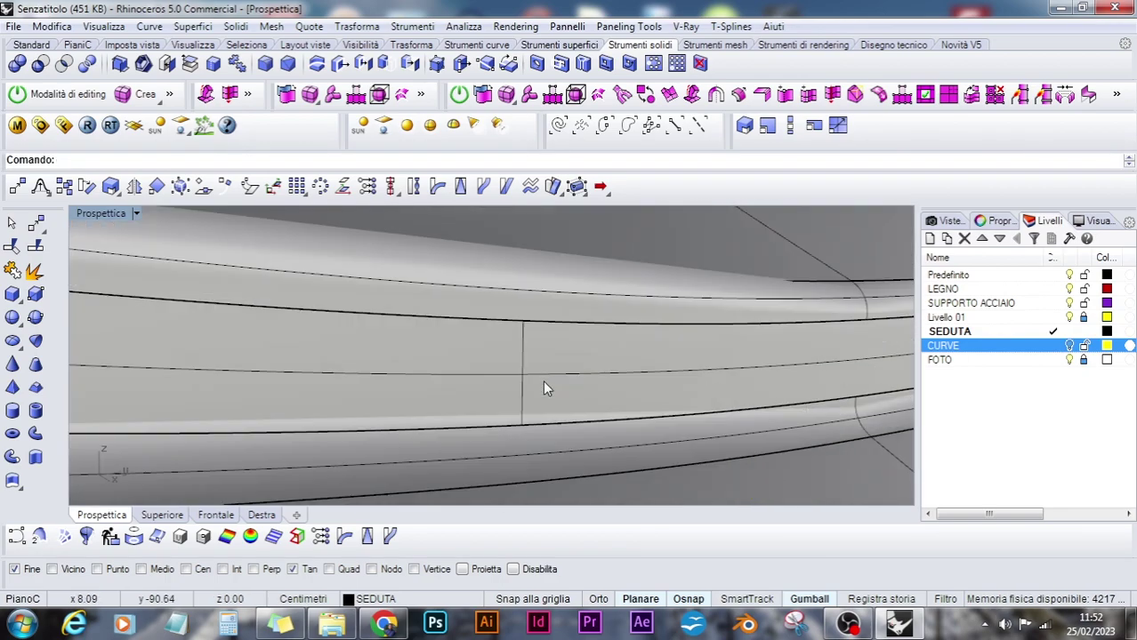
scroll(544, 381, "down", 12)
right_click_drag(544, 381, 570, 436)
scroll(436, 418, "down", 12)
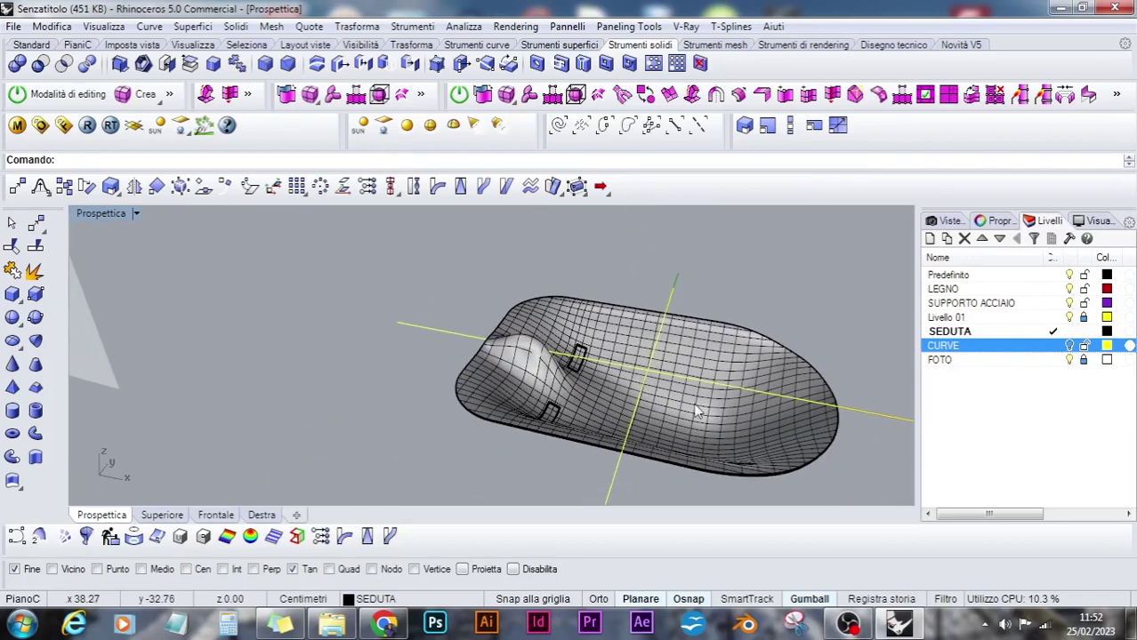
left_click(161, 515)
scroll(596, 373, "down", 2)
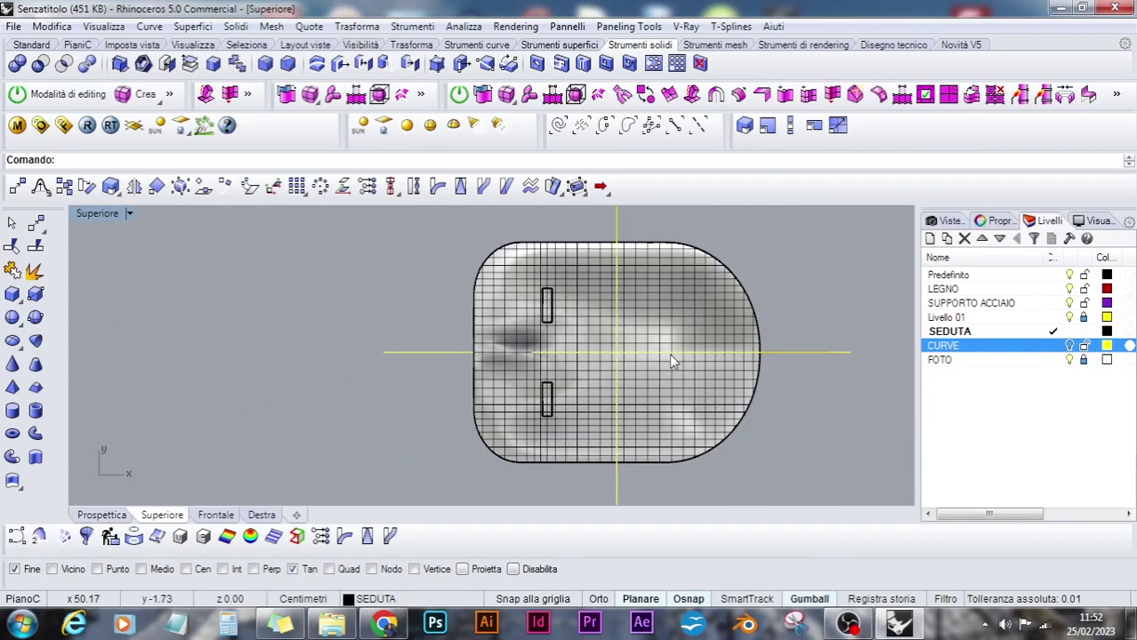
scroll(673, 358, "down", 4)
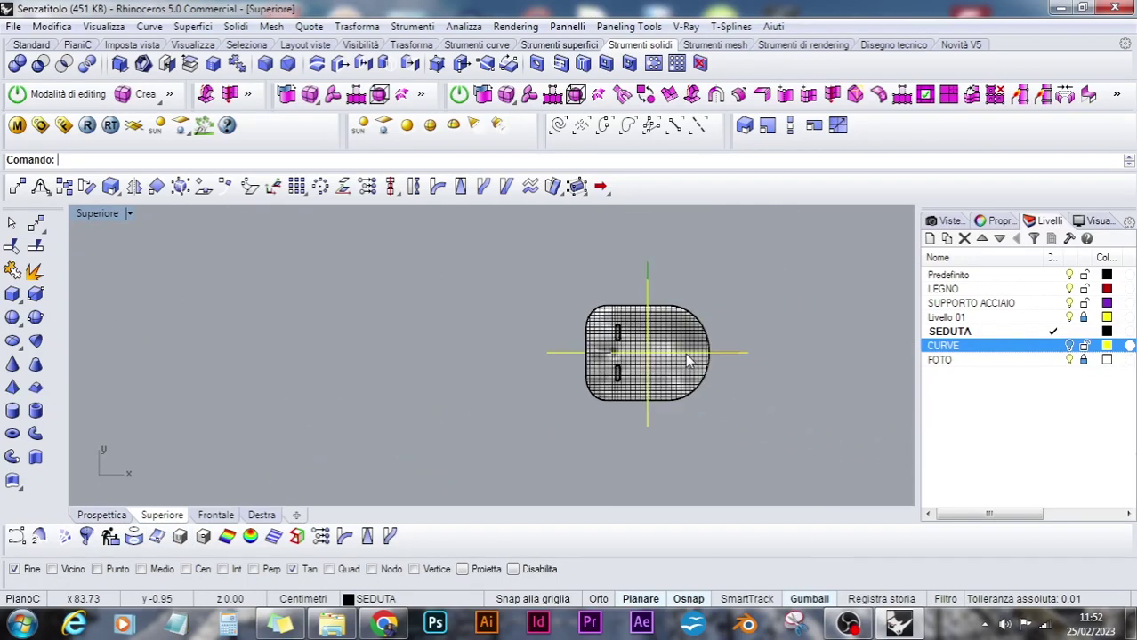
Unlock the FOTO layer, rotate the red seat's reference photo 90 degrees to lie flat, and lock the layer again
left_click(105, 515)
scroll(494, 415, "down", 4)
right_click_drag(493, 416, 346, 376)
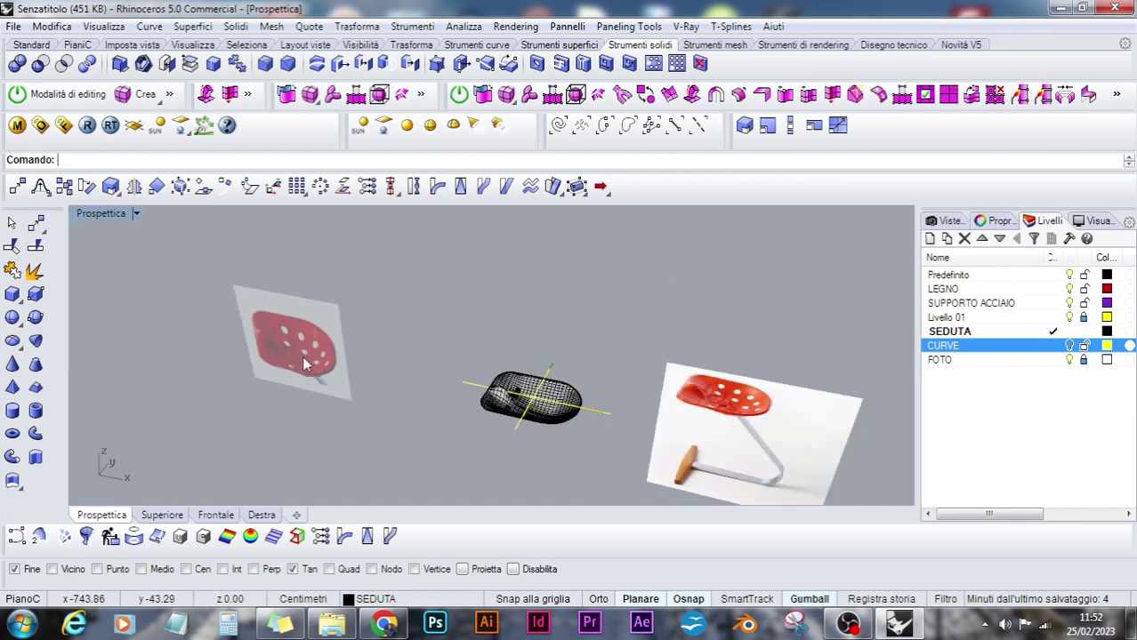
left_click(1084, 360)
left_click(345, 391)
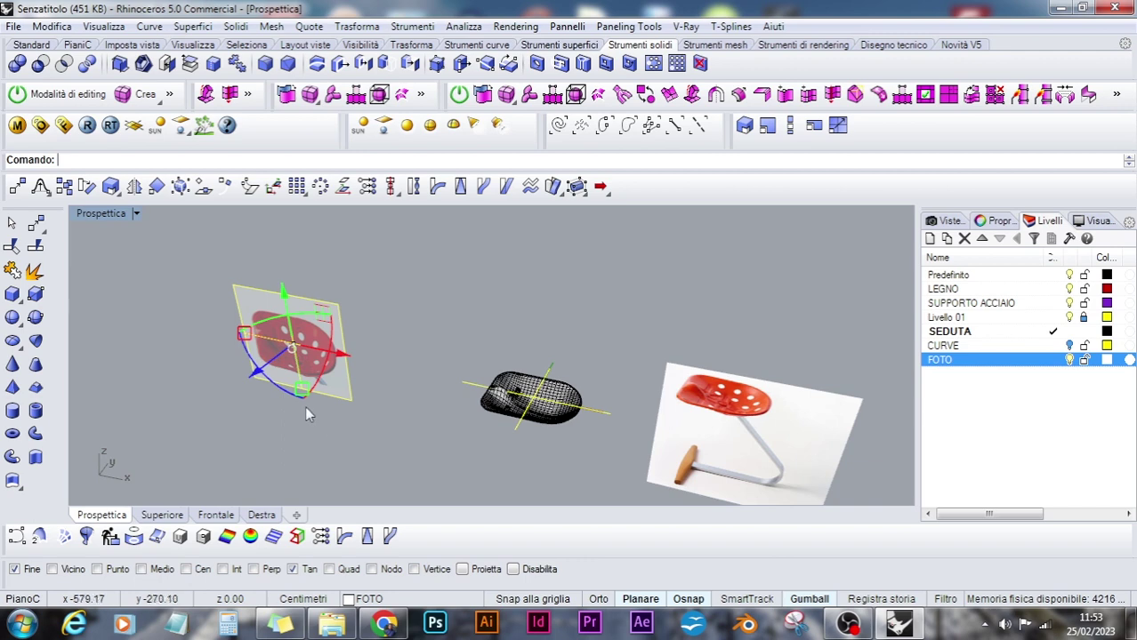
left_click(322, 374)
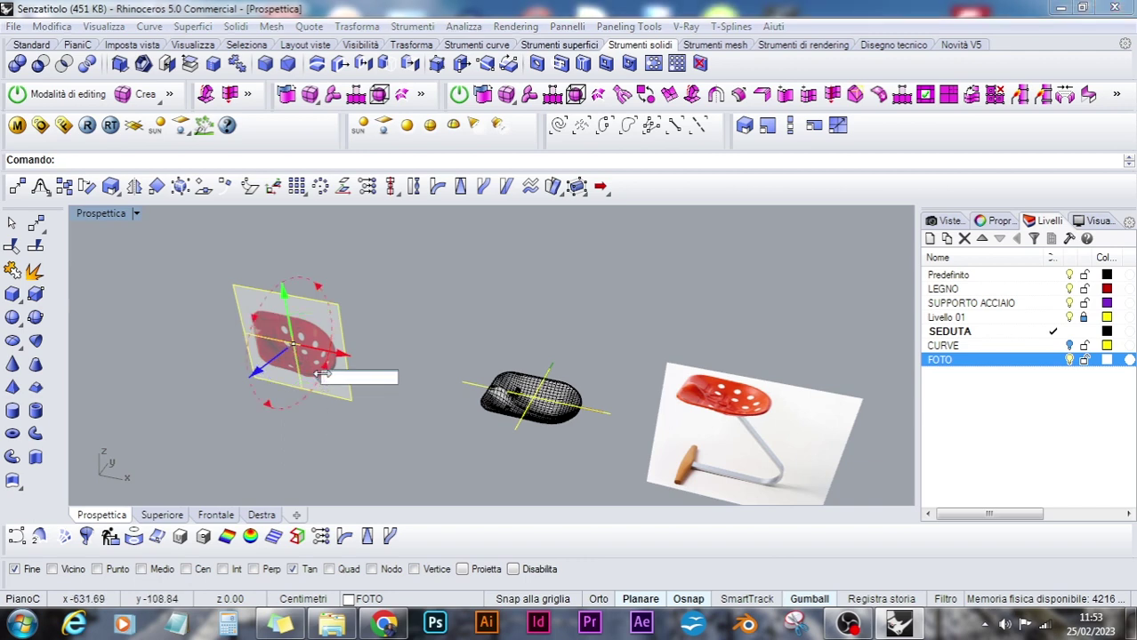
type("90")
key("Return")
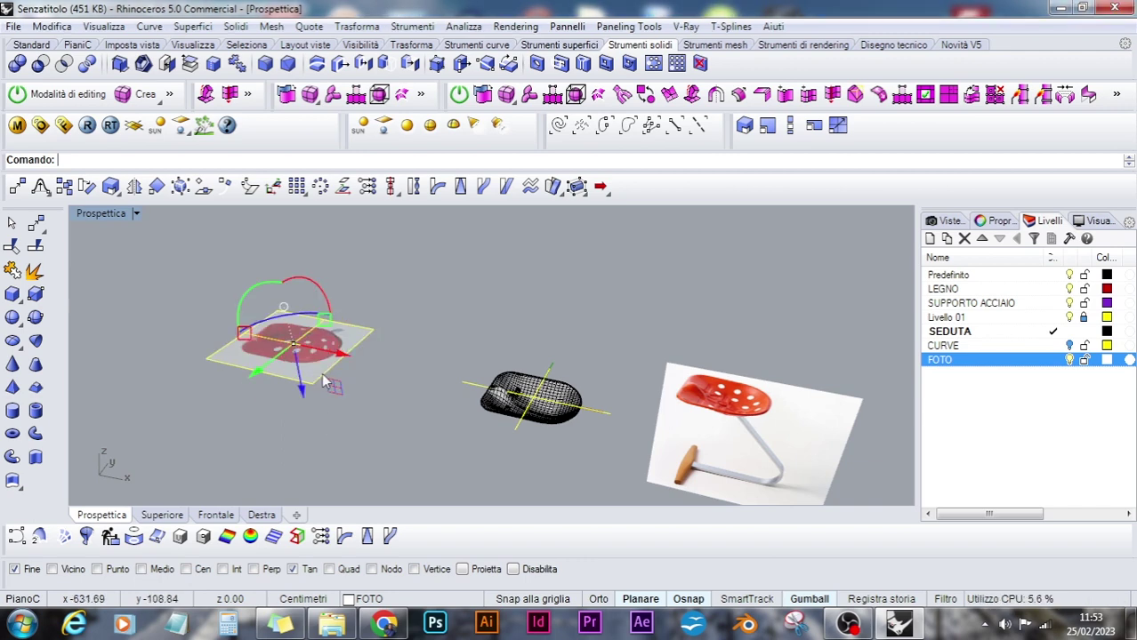
left_click(1083, 360)
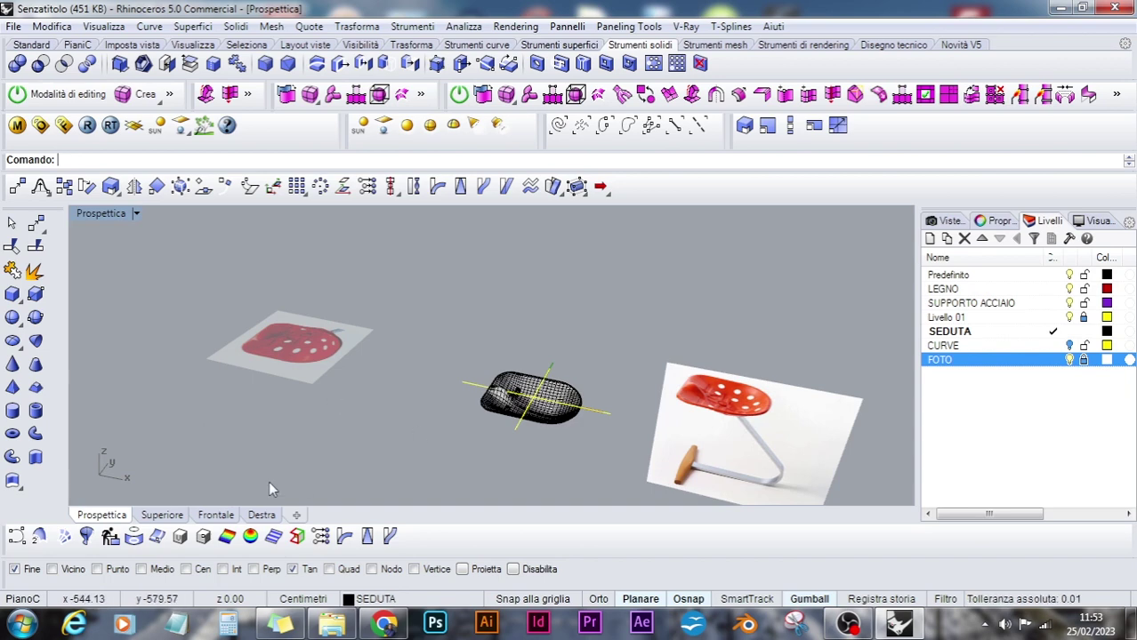
Unlock the FOTO layer, move the flat seat photo about 430 cm along X to sit beside the modelled seat, and lock the layer again
left_click(165, 516)
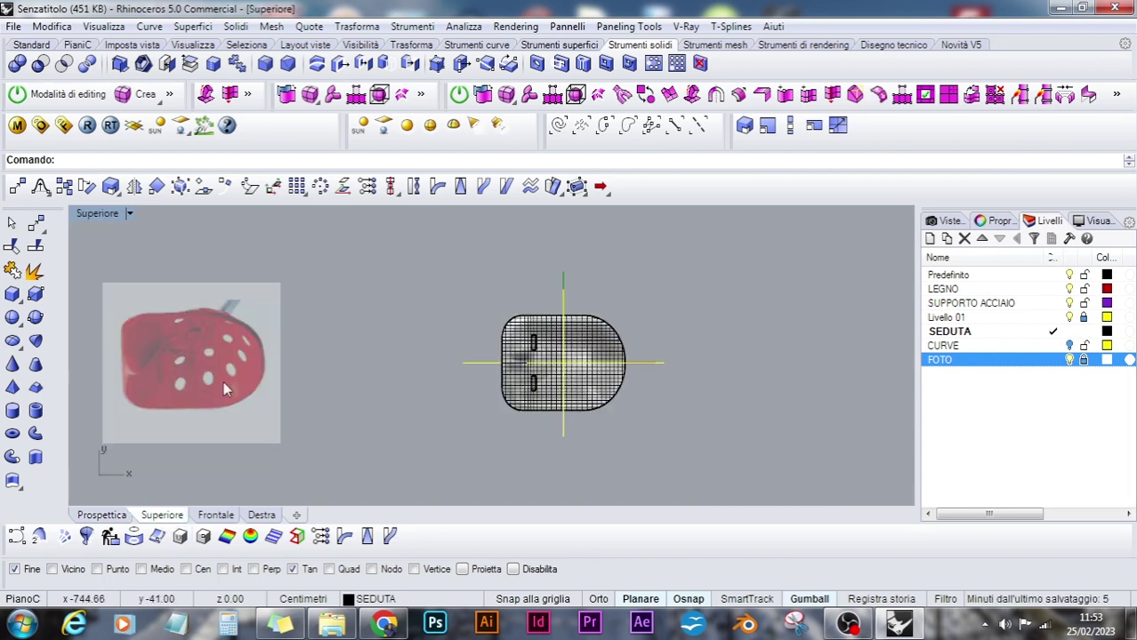
left_click(1083, 359)
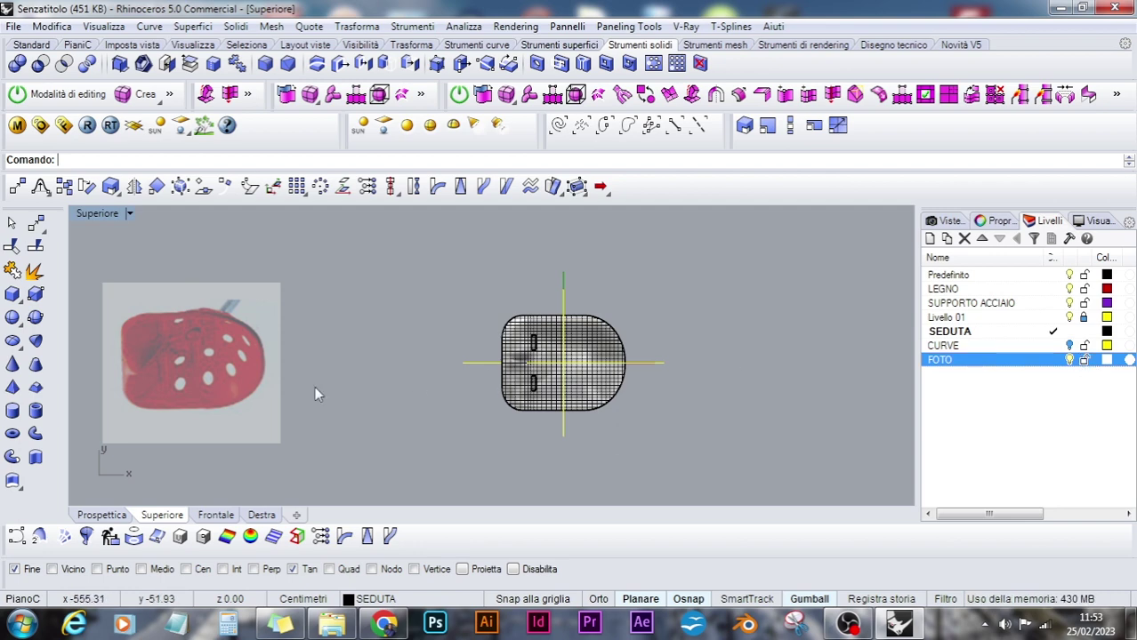
left_click(280, 374)
left_click_drag(244, 363, 441, 363)
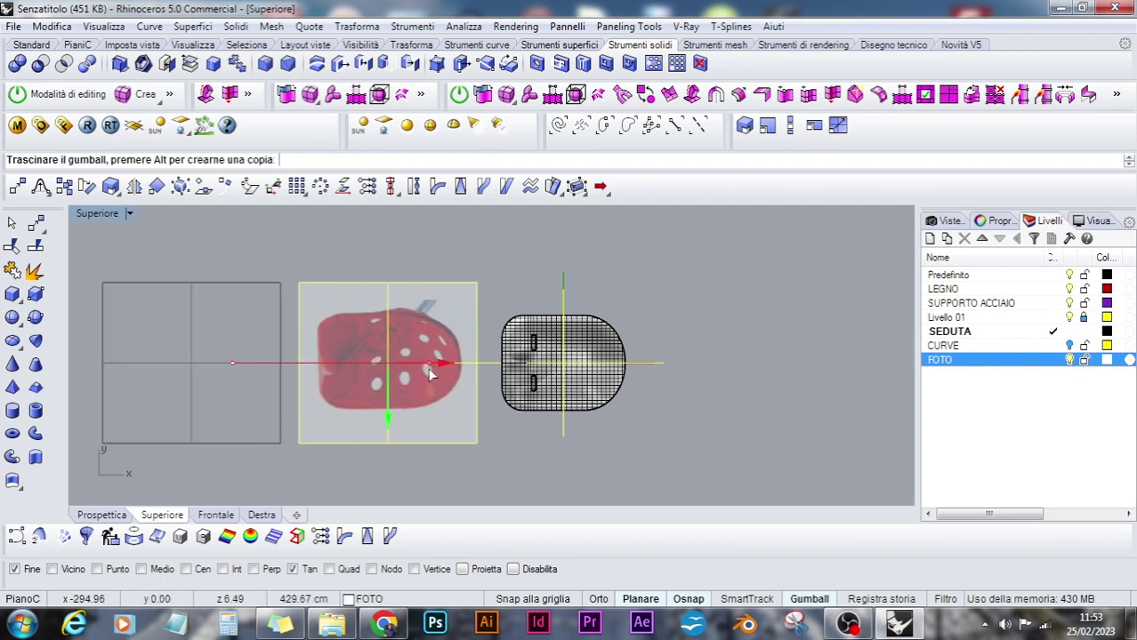
left_click(1084, 361)
scroll(396, 369, "up", 6)
scroll(397, 369, "down", 2)
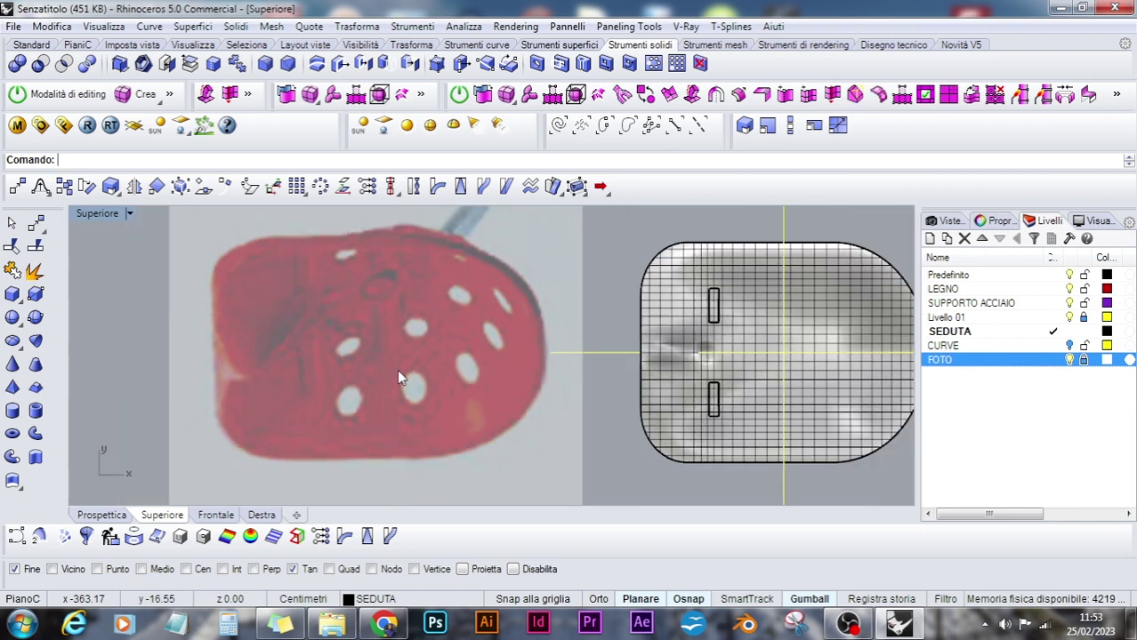
right_click_drag(627, 373, 556, 396)
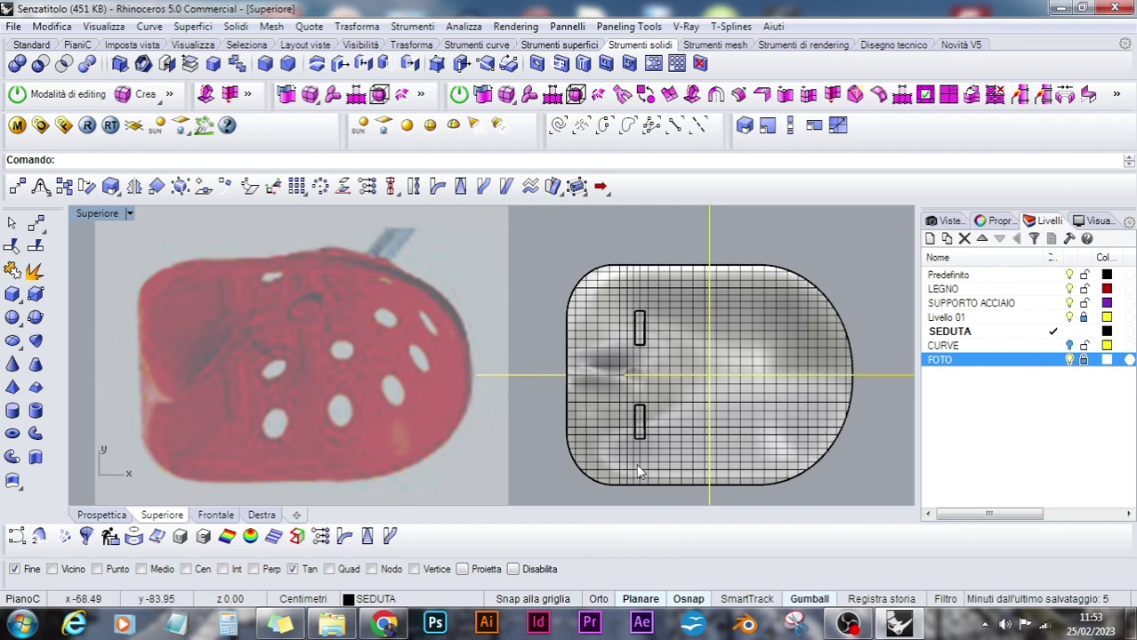
Begin a small vertical solid cylinder with its circular base near the seat's rounded end, just above the centreline in top view
left_click(206, 515)
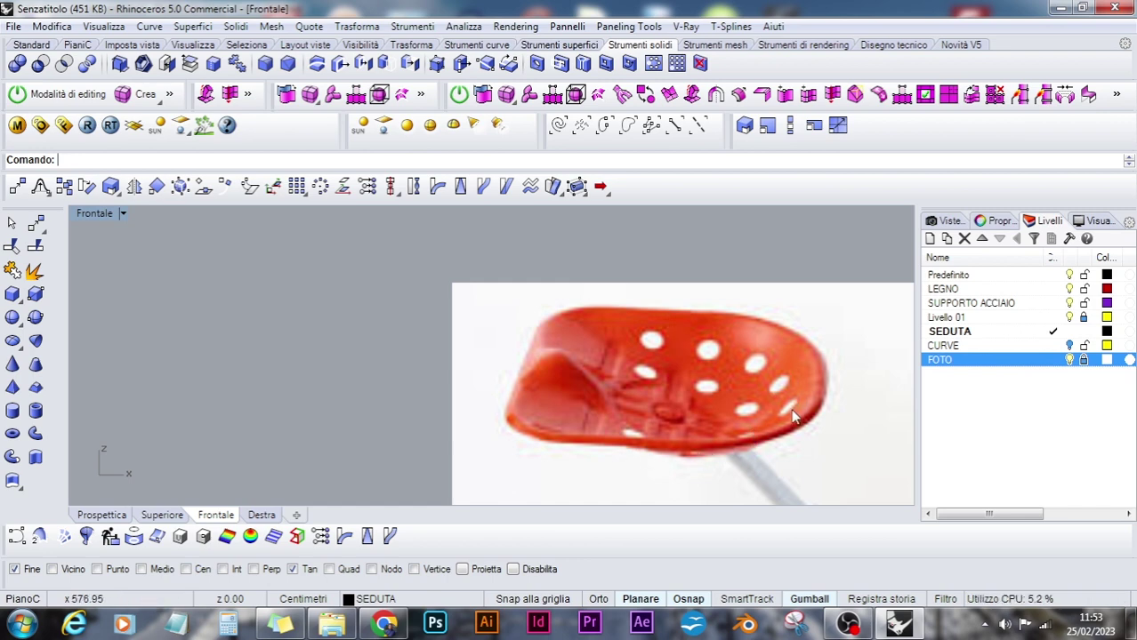
left_click(160, 517)
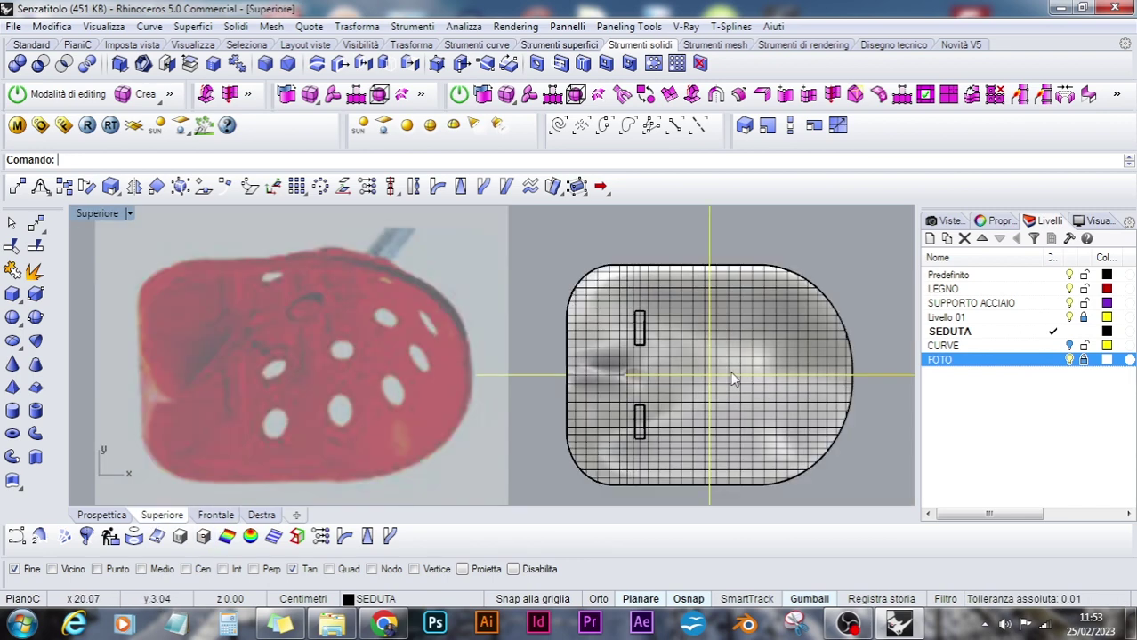
left_click(25, 46)
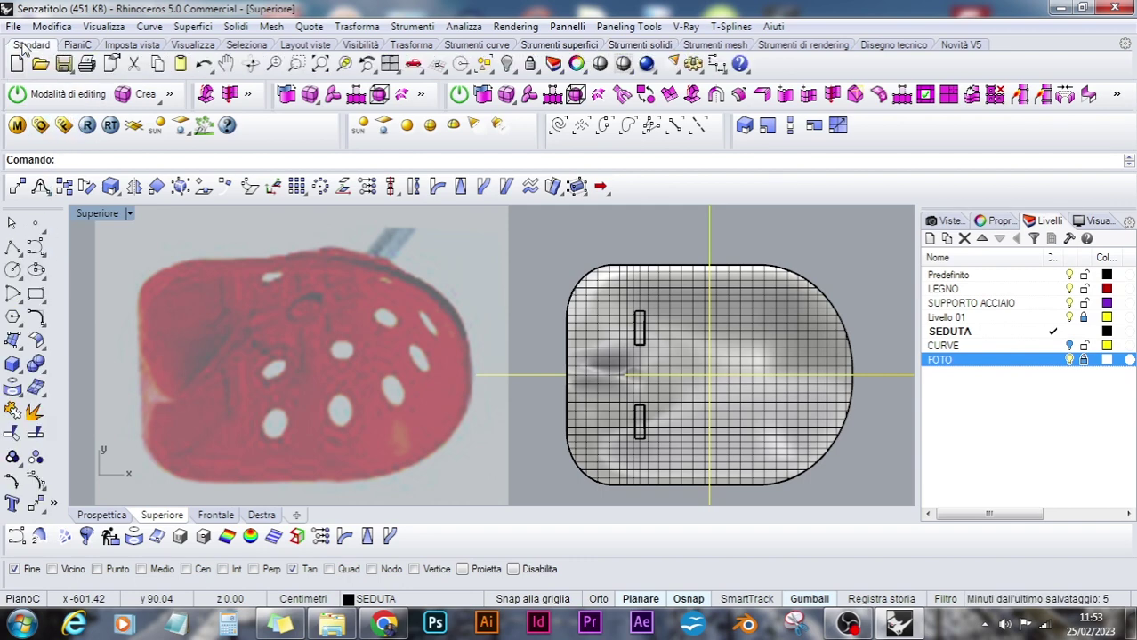
left_click(18, 368)
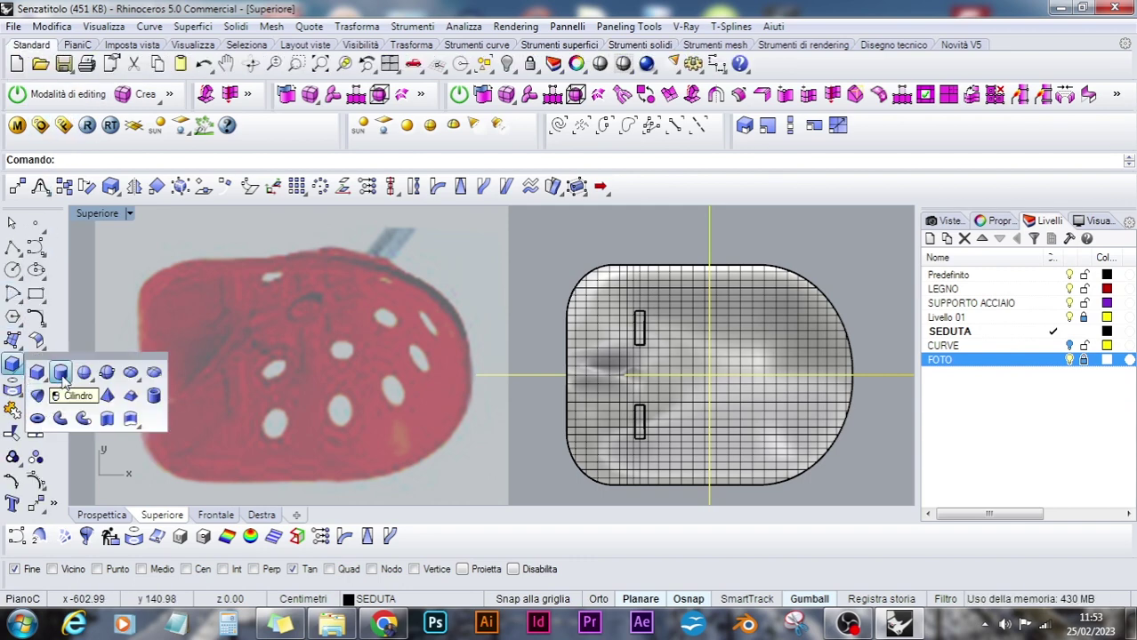
left_click(61, 373)
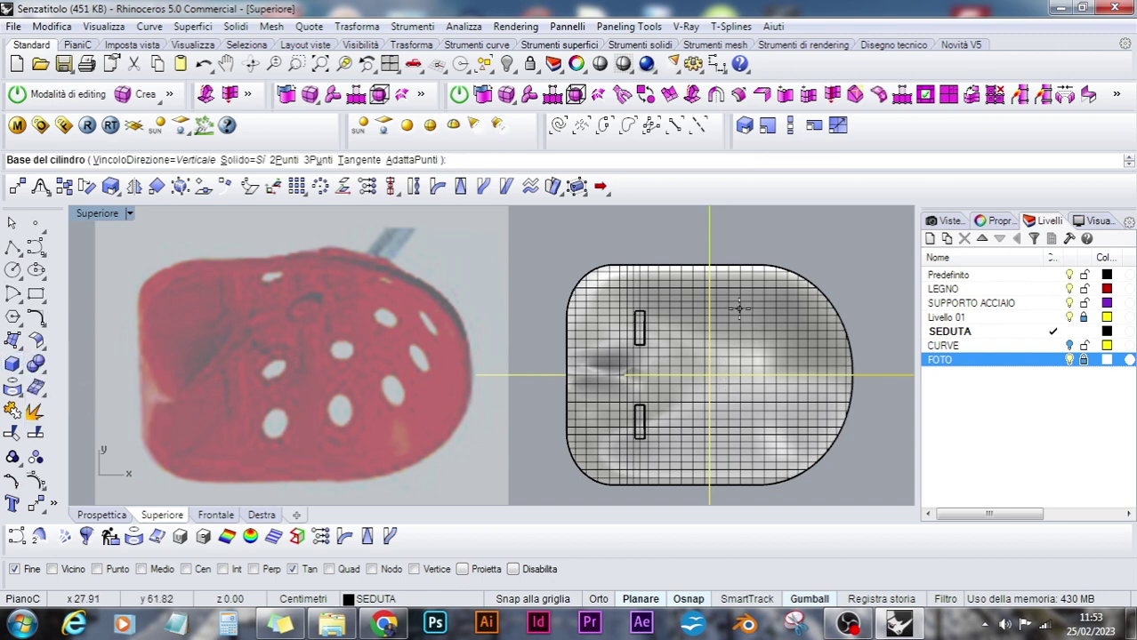
left_click(820, 356)
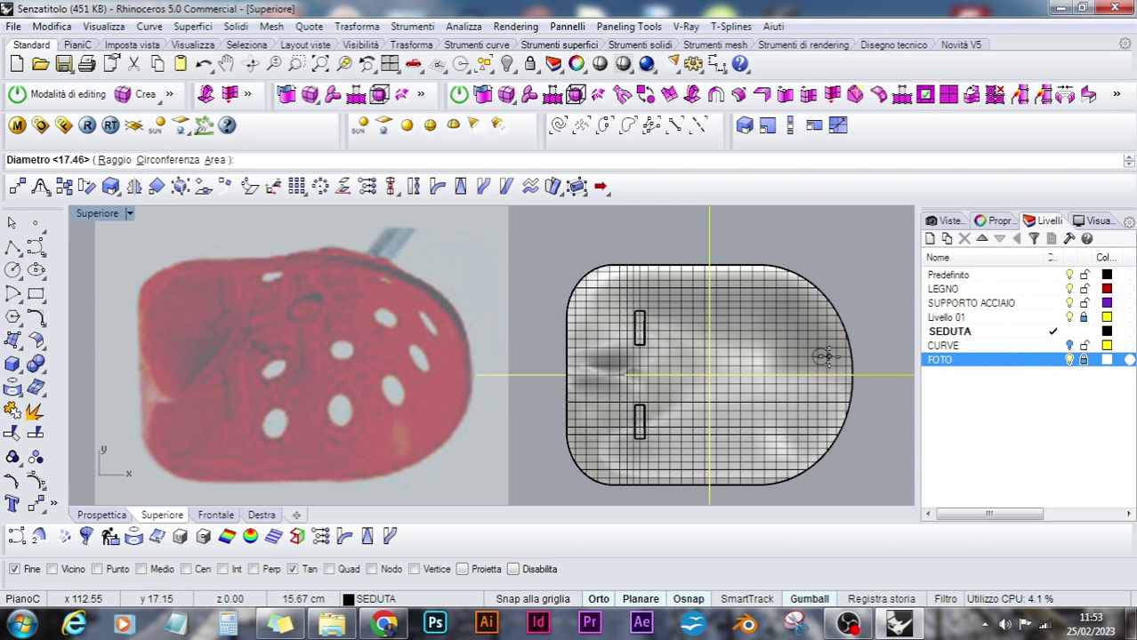
left_click(825, 357)
Extend the cylinder downward in the front view and raise it so that it passes fully through the seat
left_click(216, 515)
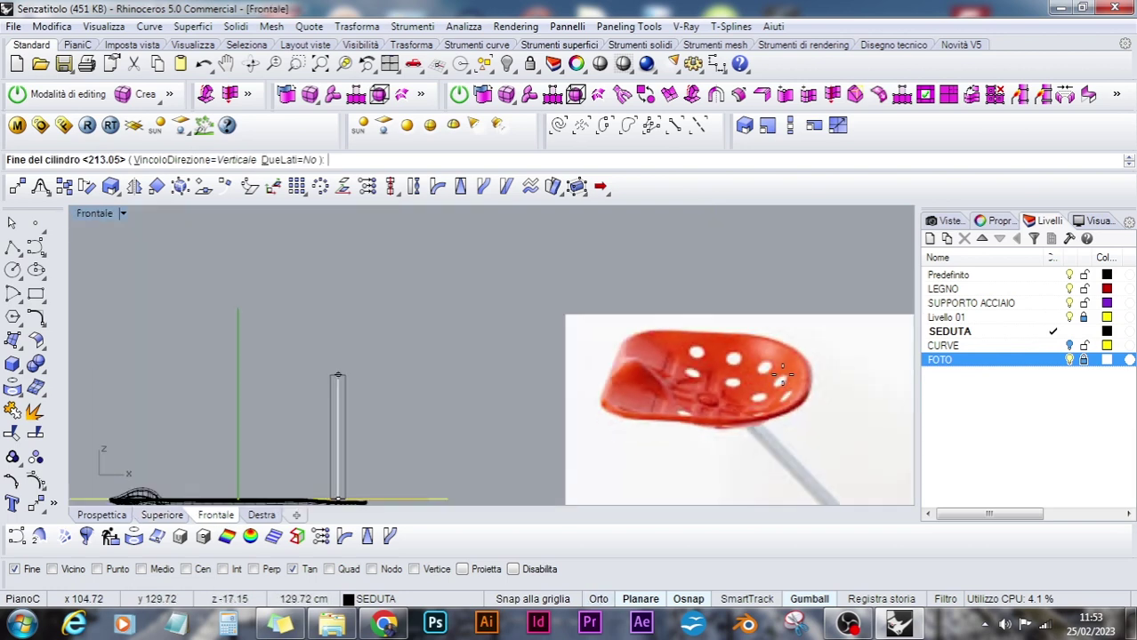
scroll(782, 372, "down", 5)
left_click(687, 460)
left_click(687, 402)
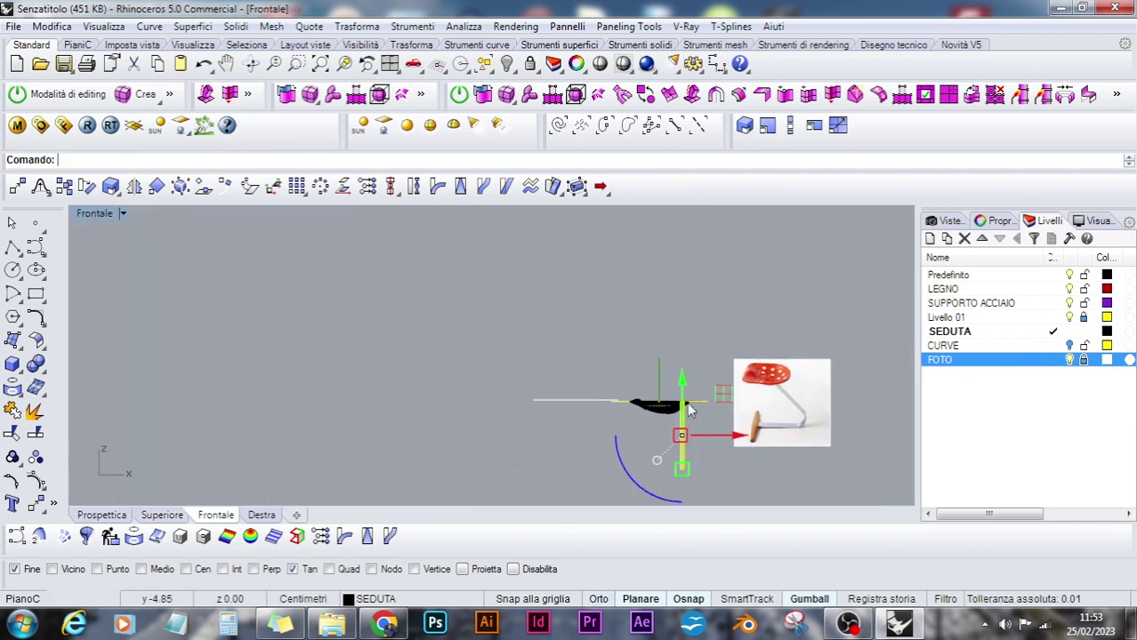
left_click_drag(683, 382, 684, 345)
With object snaps disabled, copy the cylinder from its centre to three more positions along the seat's upper rim, following the photo's hole pattern
left_click(160, 515)
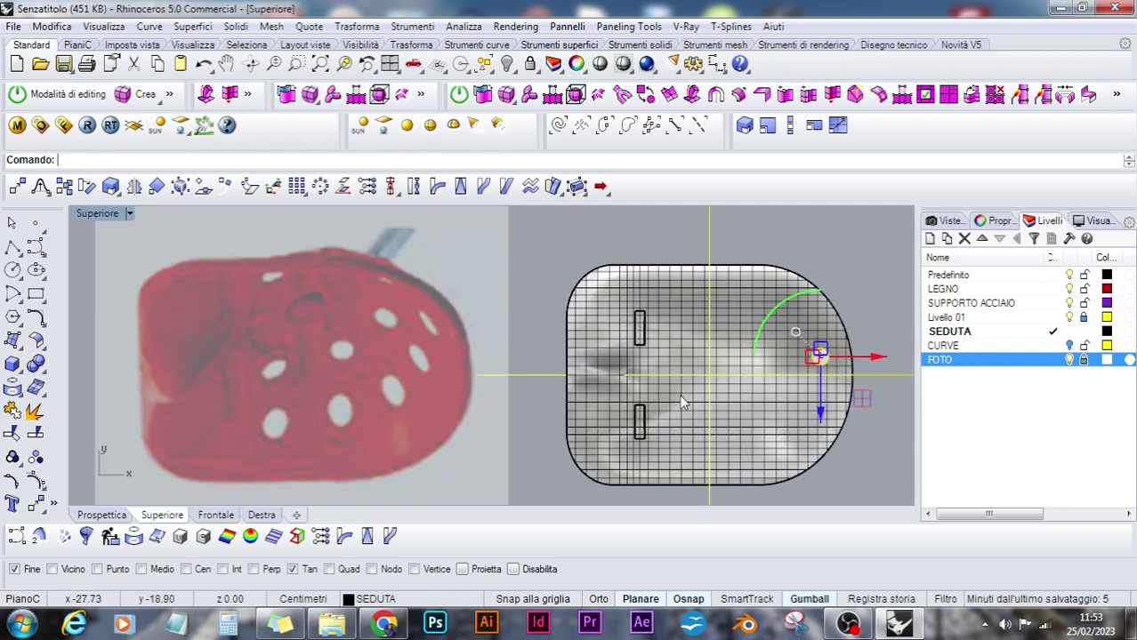
scroll(859, 358, "up", 6)
scroll(859, 358, "down", 4)
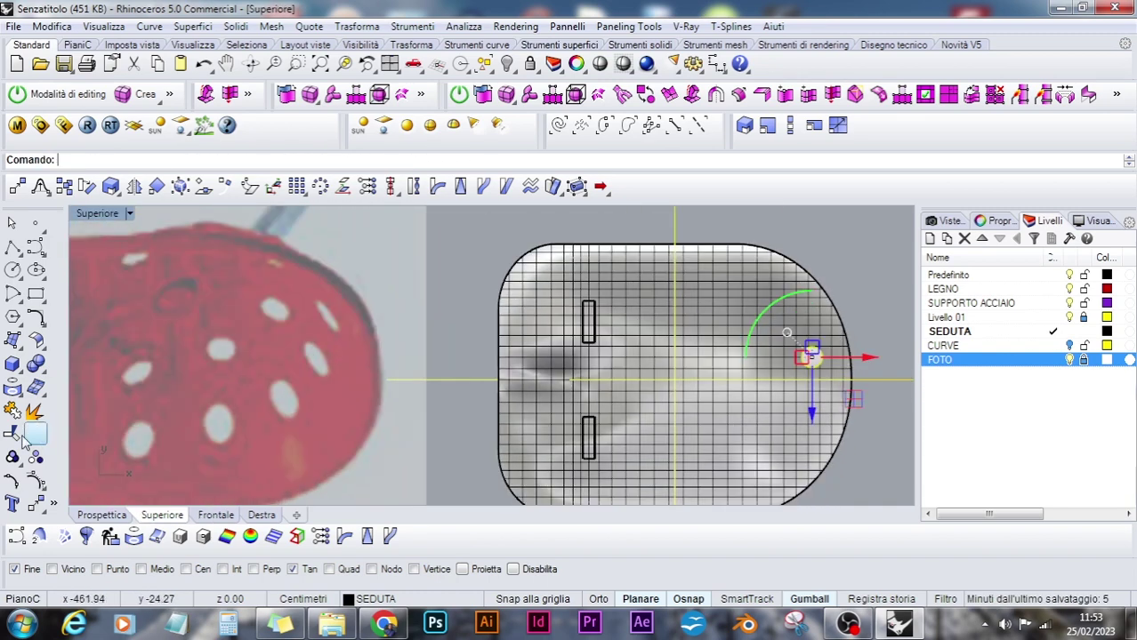
left_click(35, 503)
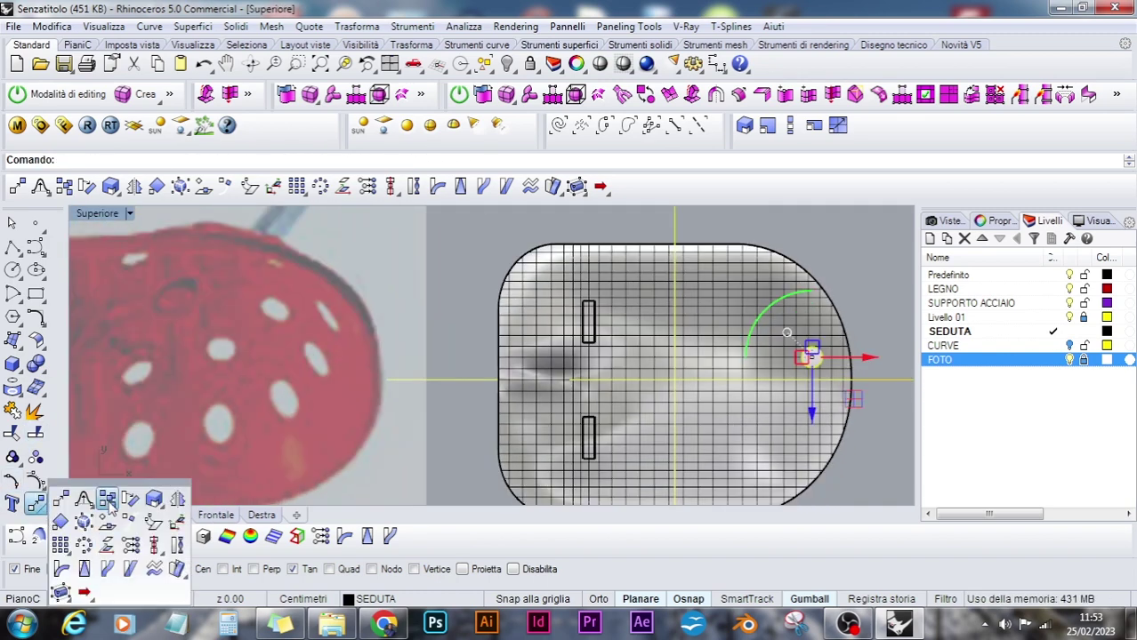
left_click(107, 500)
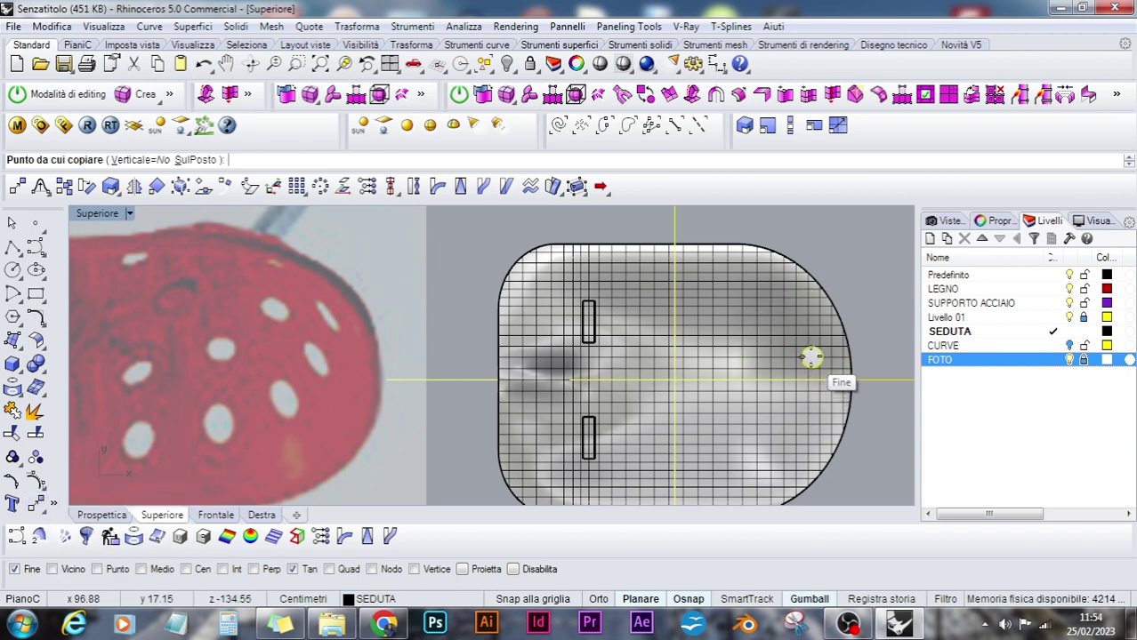
left_click(534, 569)
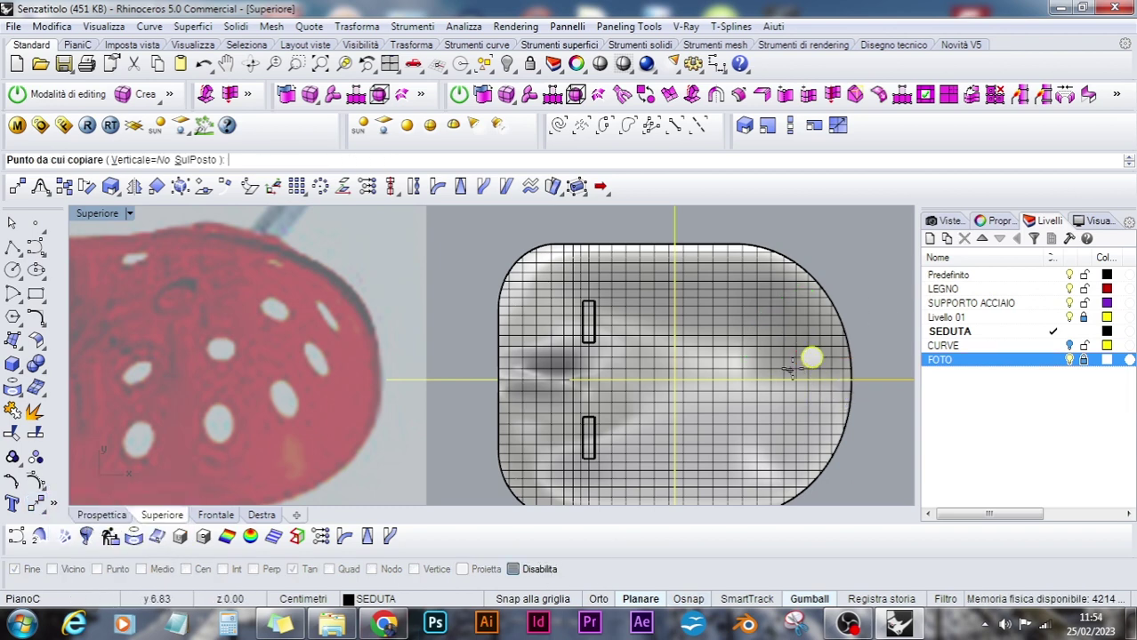
left_click(811, 357)
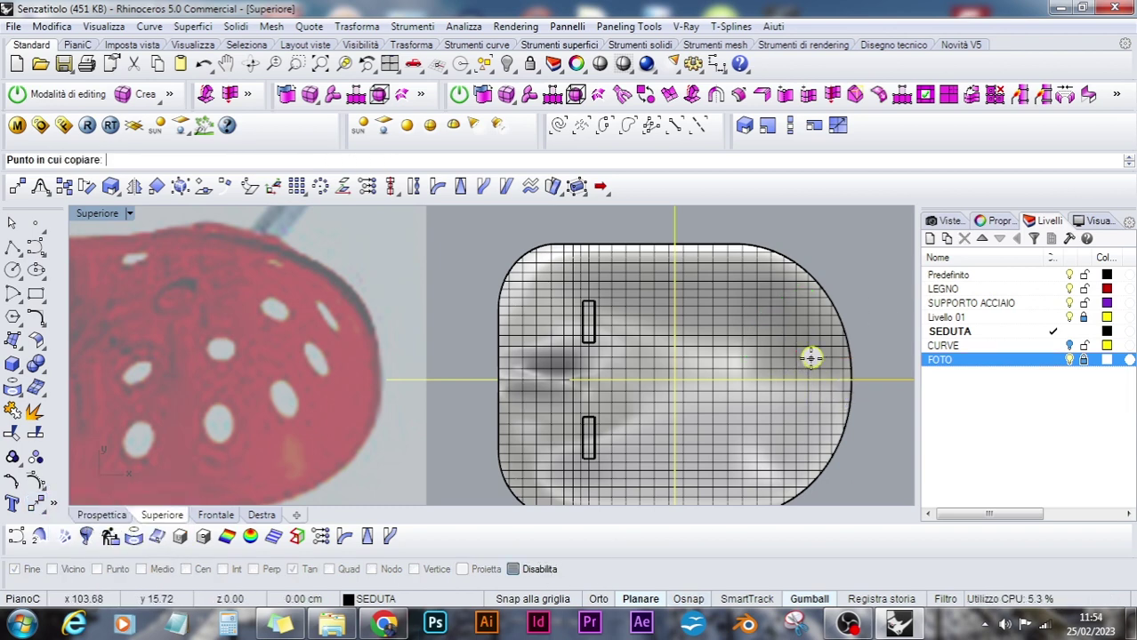
left_click(776, 309)
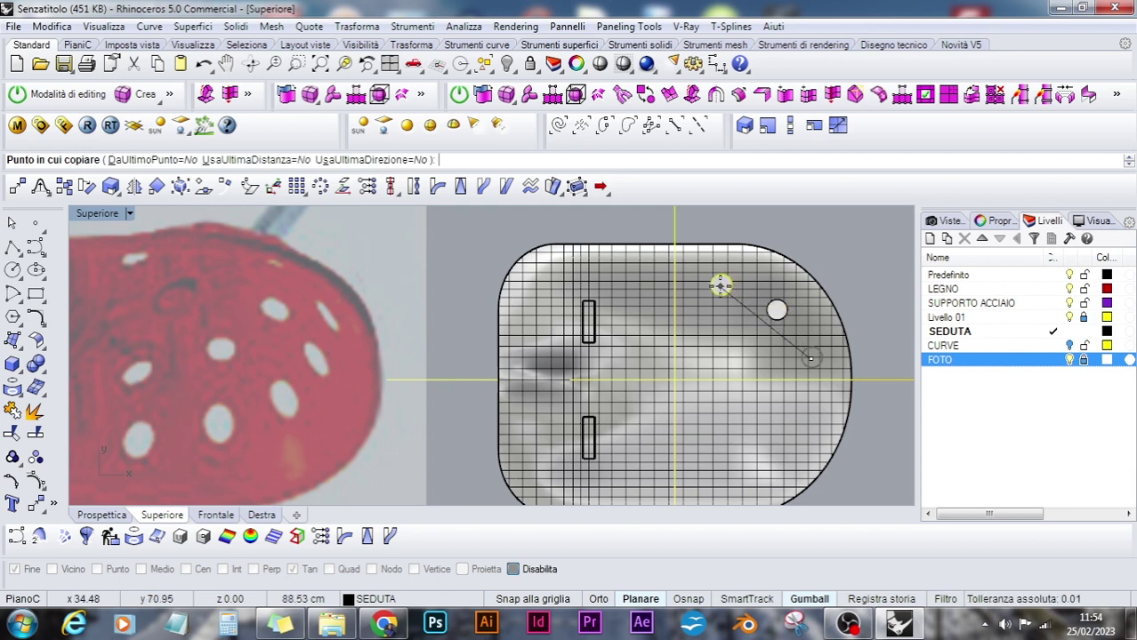
left_click(720, 284)
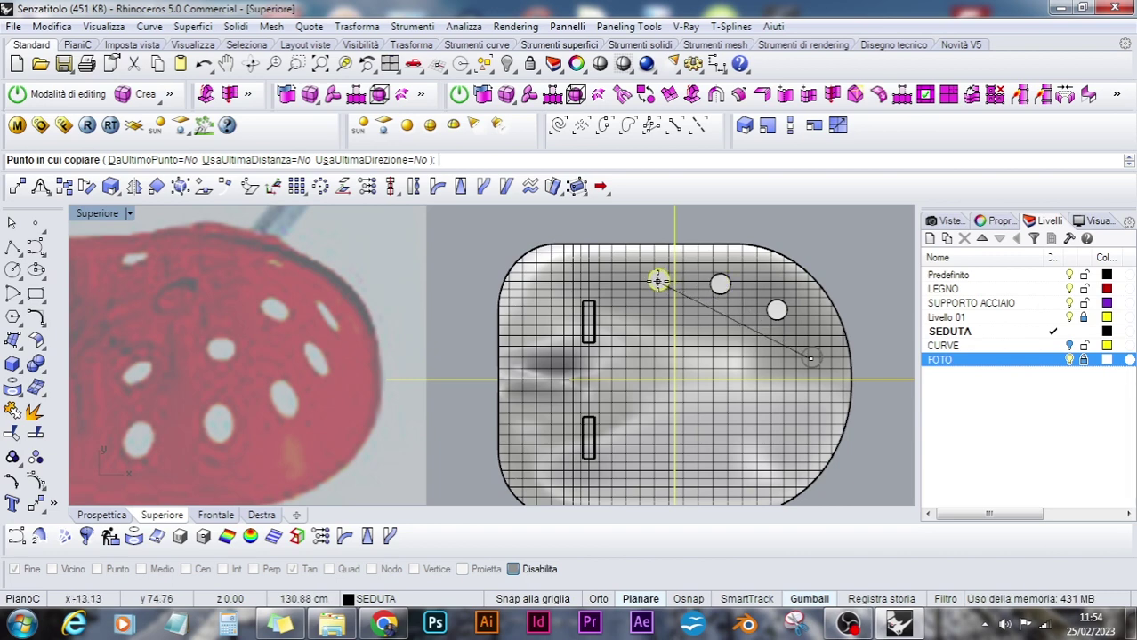
left_click(658, 281)
key("Return")
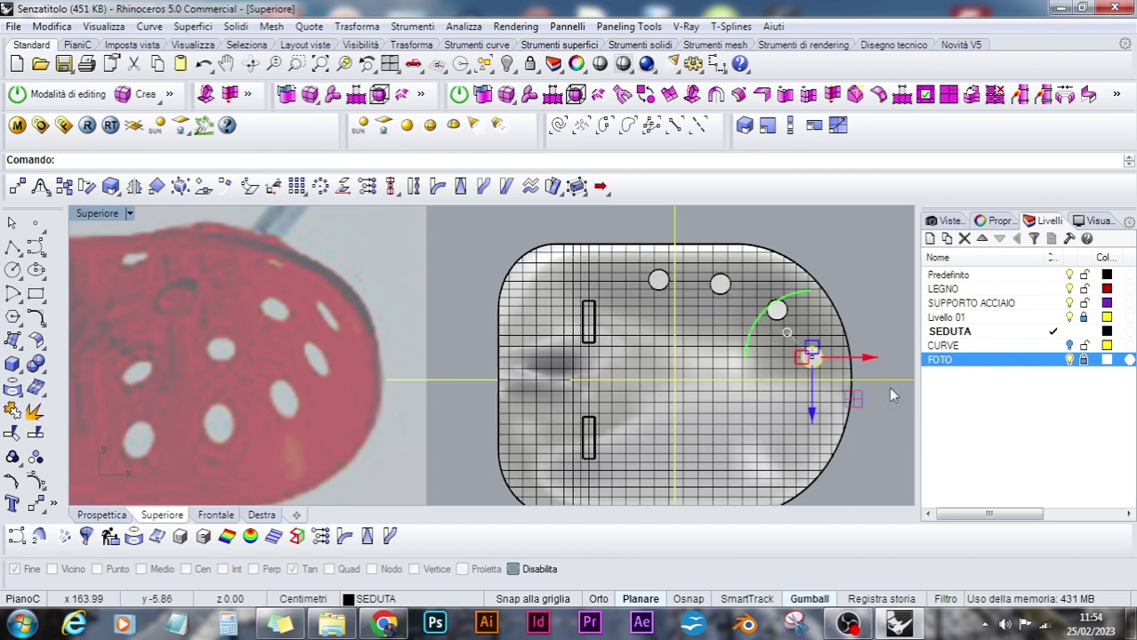
Mirror the four cylinders across the seat's lengthwise centreline, with object snaps re-enabled, Medio and Quad on and Tan off
left_click(867, 306)
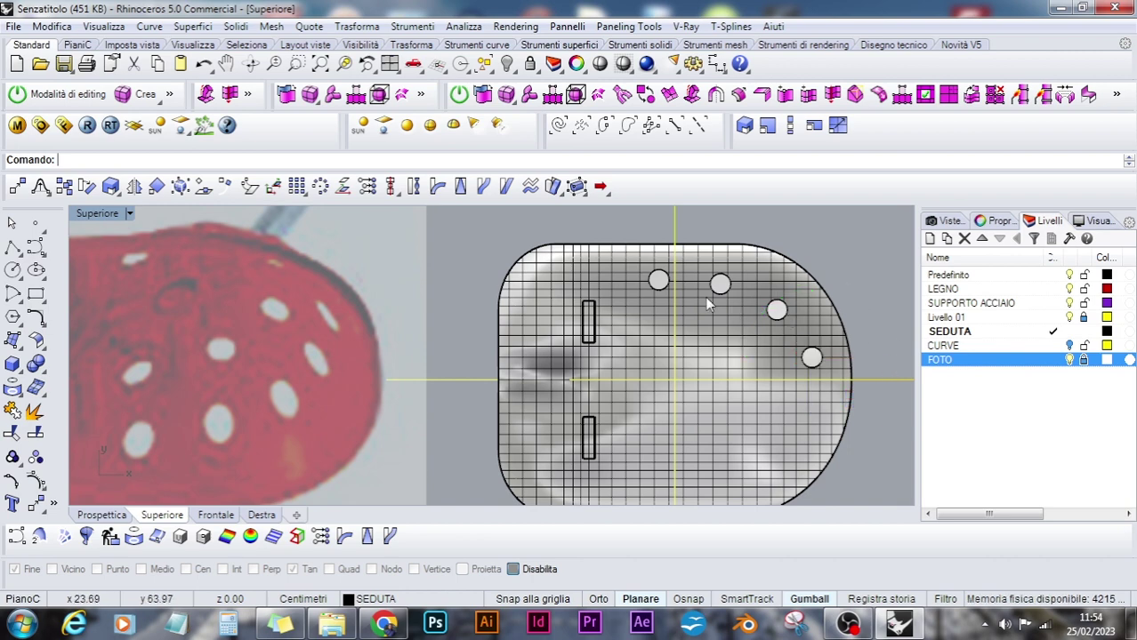
left_click(658, 281)
left_click(719, 285, "shift")
left_click(777, 309, "shift")
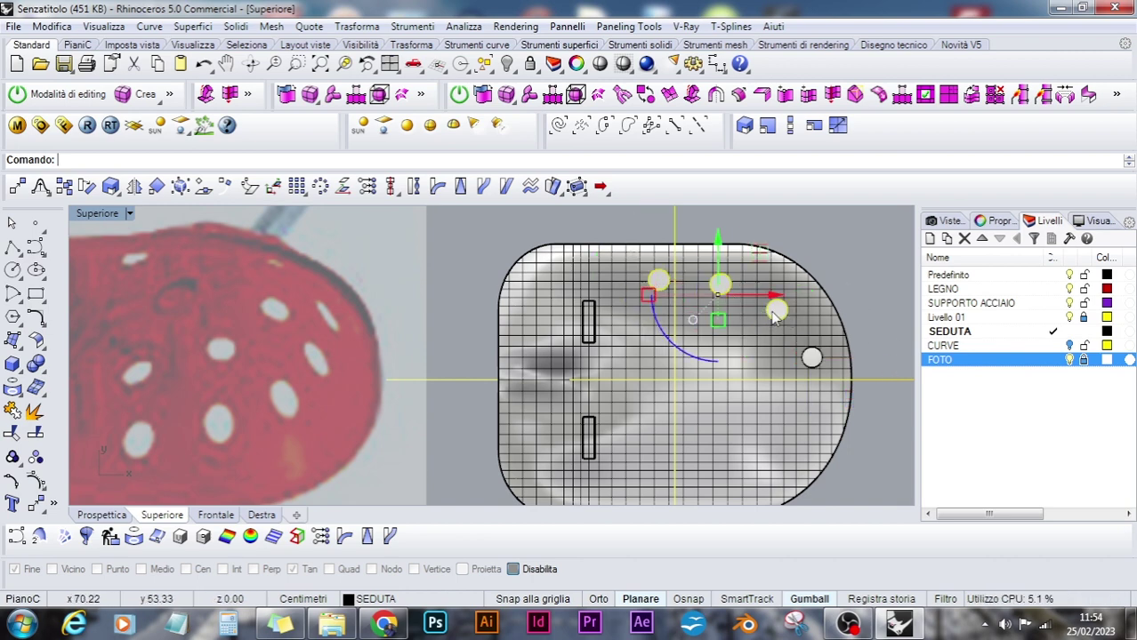
left_click(812, 358, "shift")
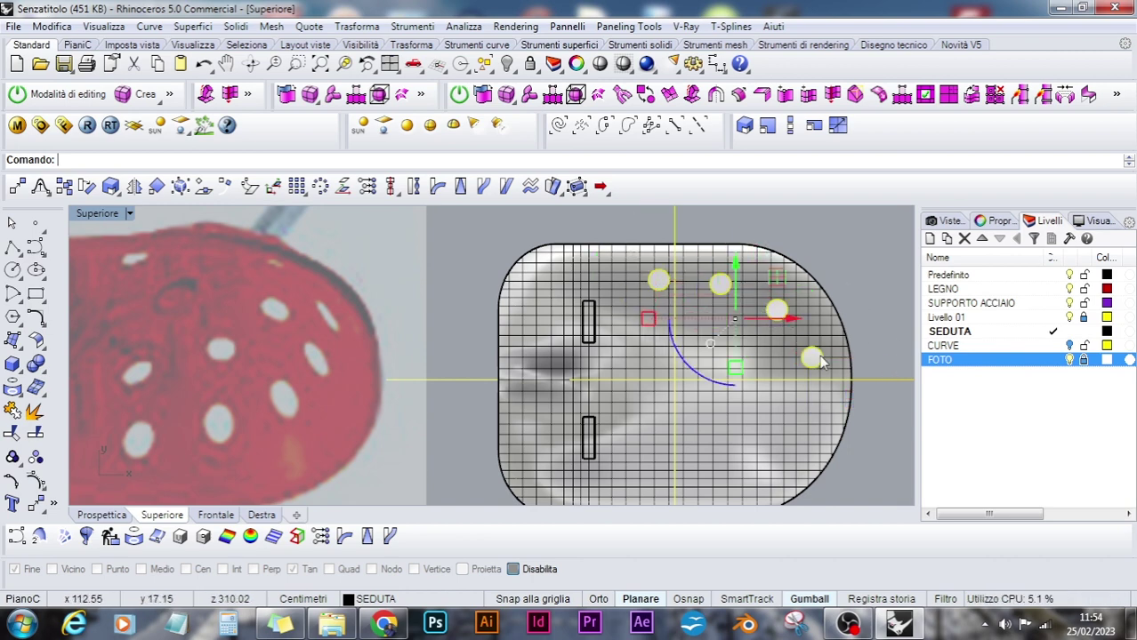
left_click(42, 511)
left_click(178, 498)
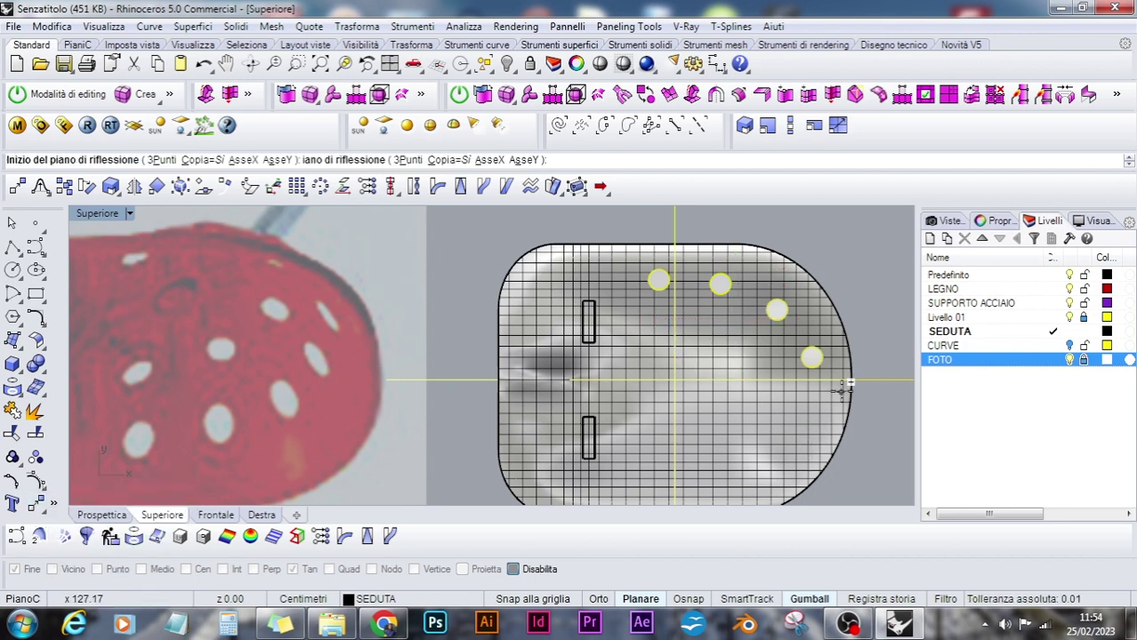
left_click(512, 569)
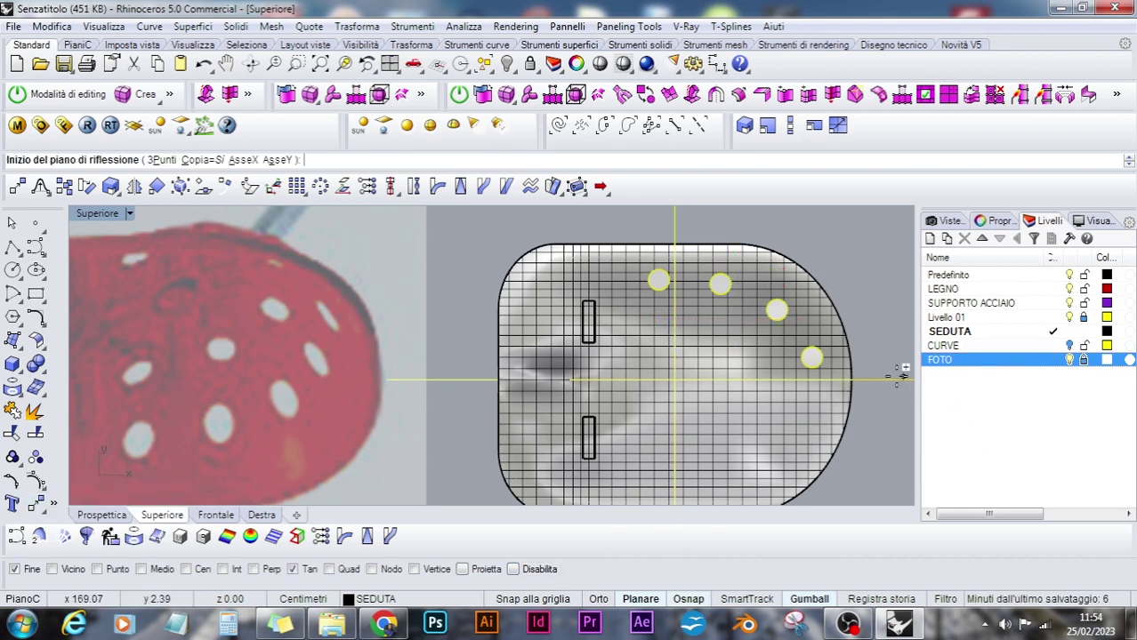
left_click(156, 570)
left_click(293, 569)
left_click(330, 569)
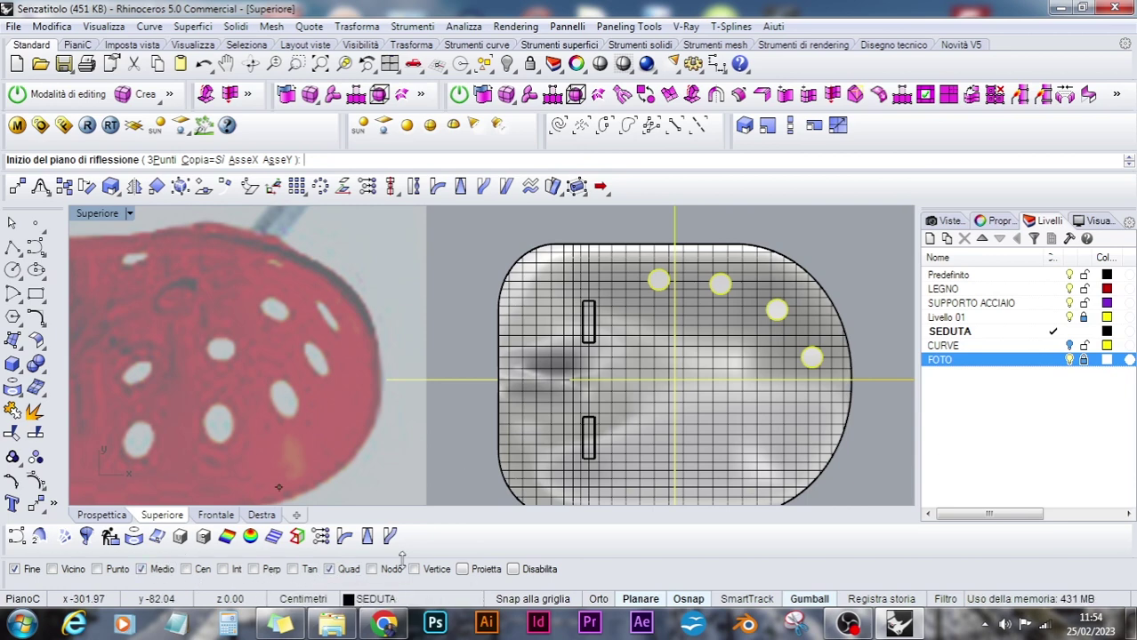
left_click(847, 380)
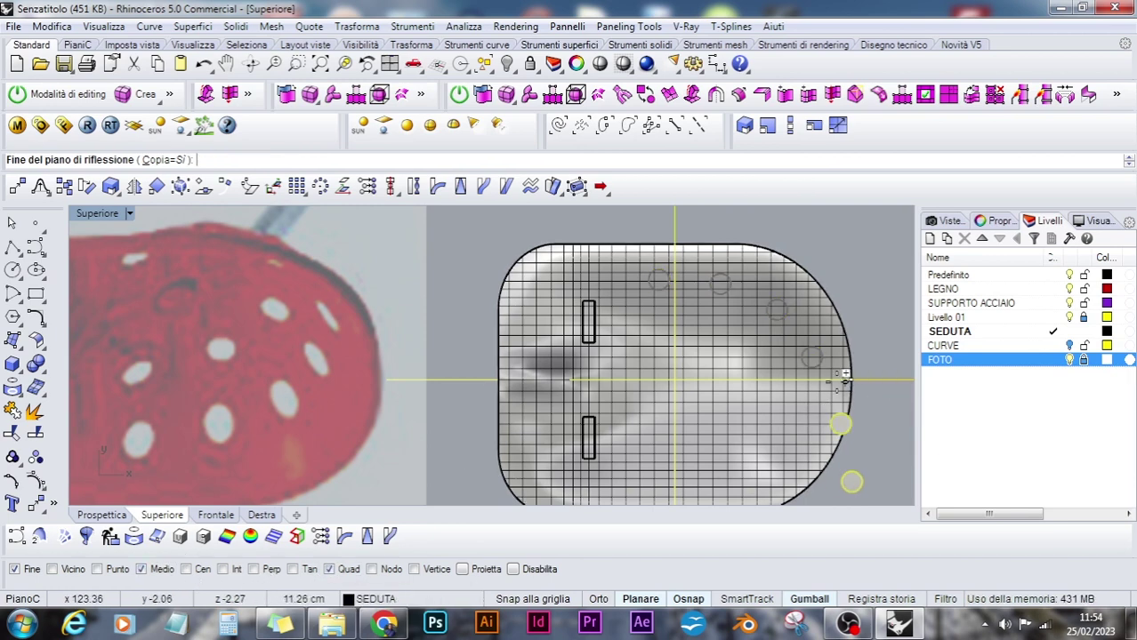
left_click(754, 379)
left_click(870, 452)
scroll(367, 378, "down", 1)
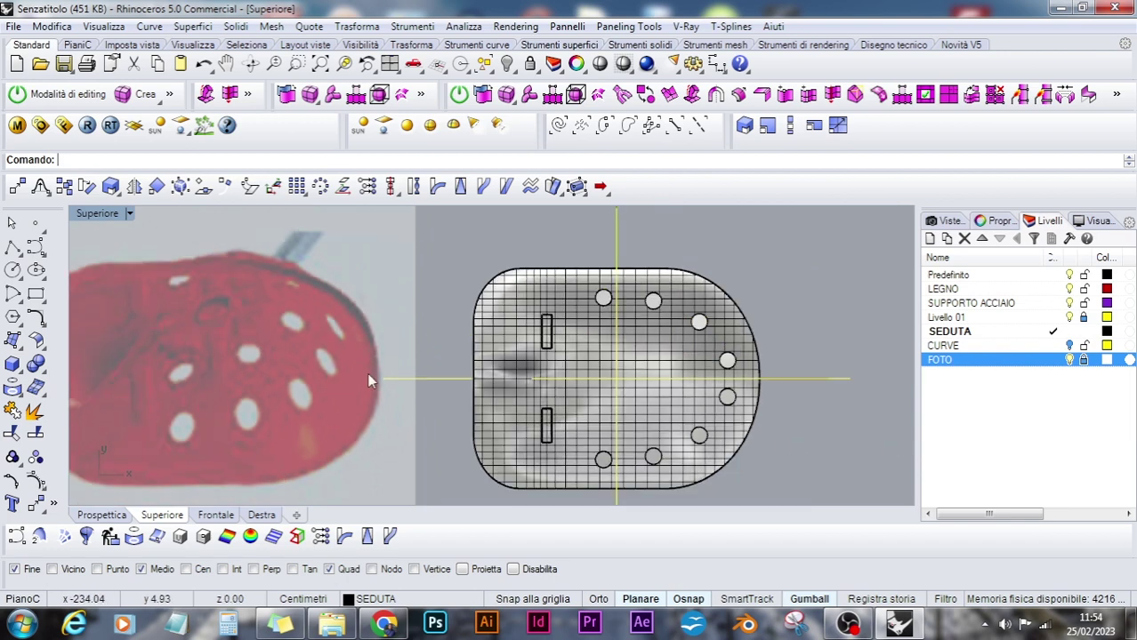
left_click(218, 516)
scroll(762, 394, "up", 3)
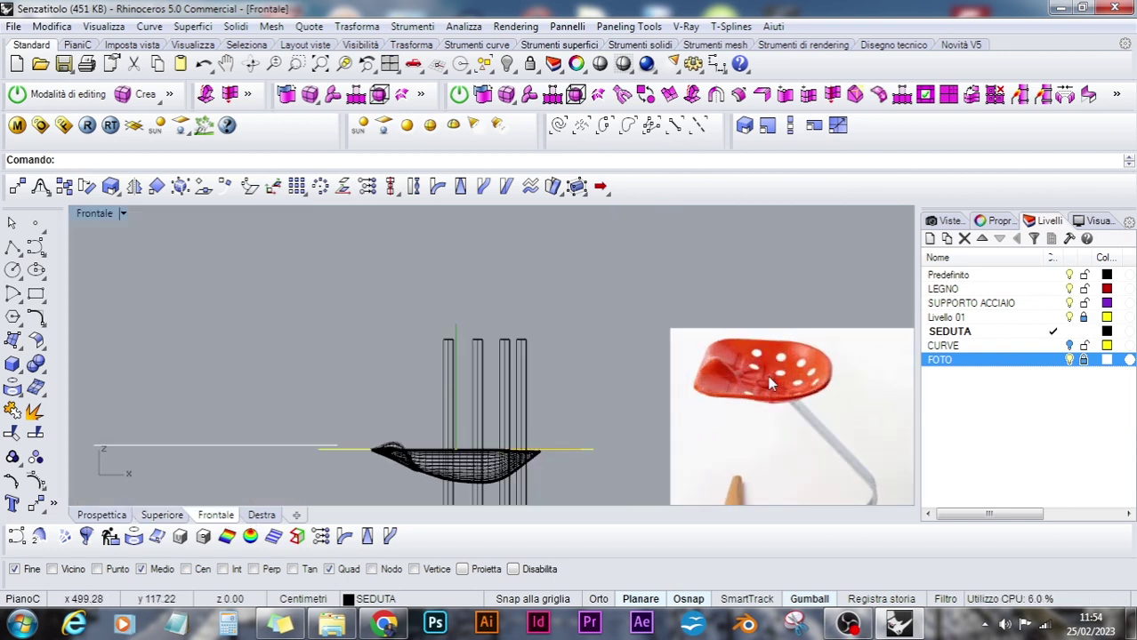
left_click(161, 516)
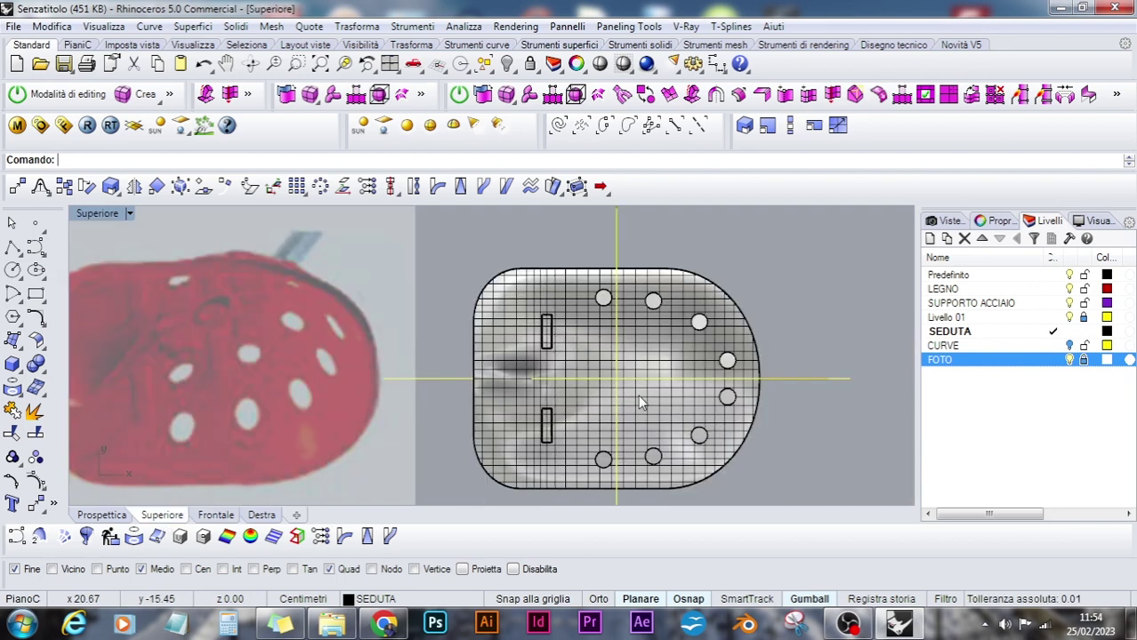
left_click(728, 402)
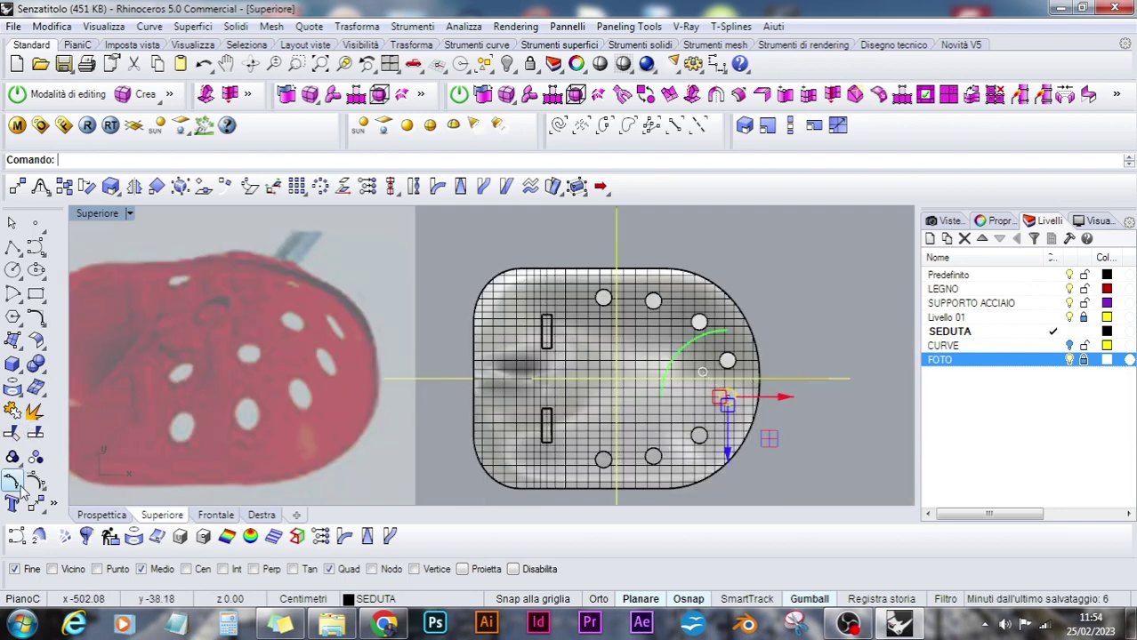
left_click(37, 509)
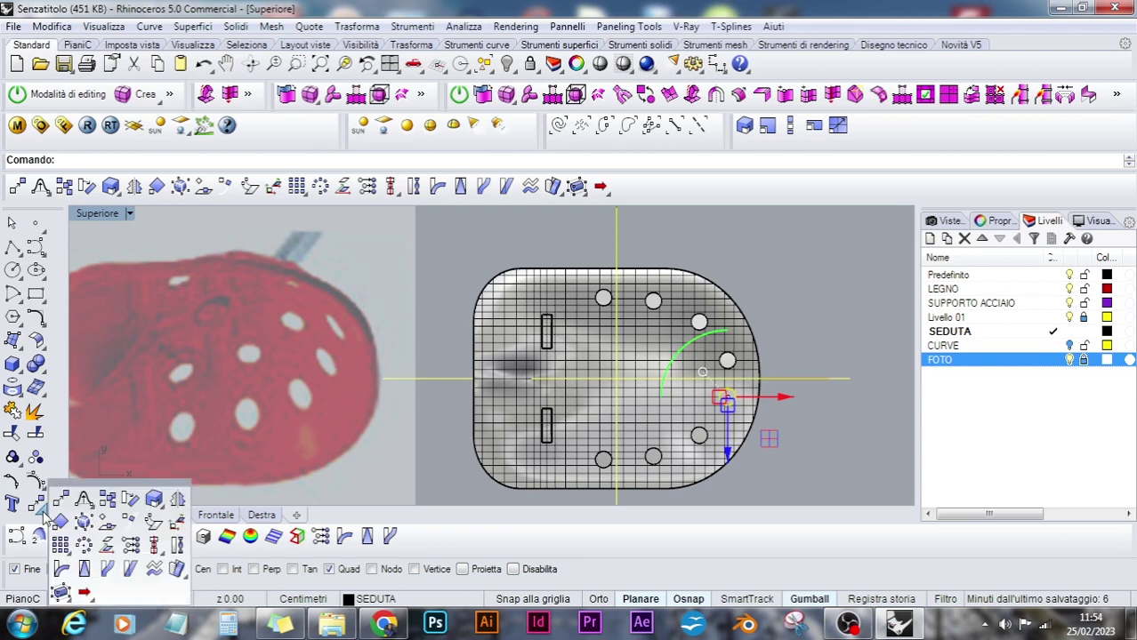
left_click(108, 505)
left_click(538, 570)
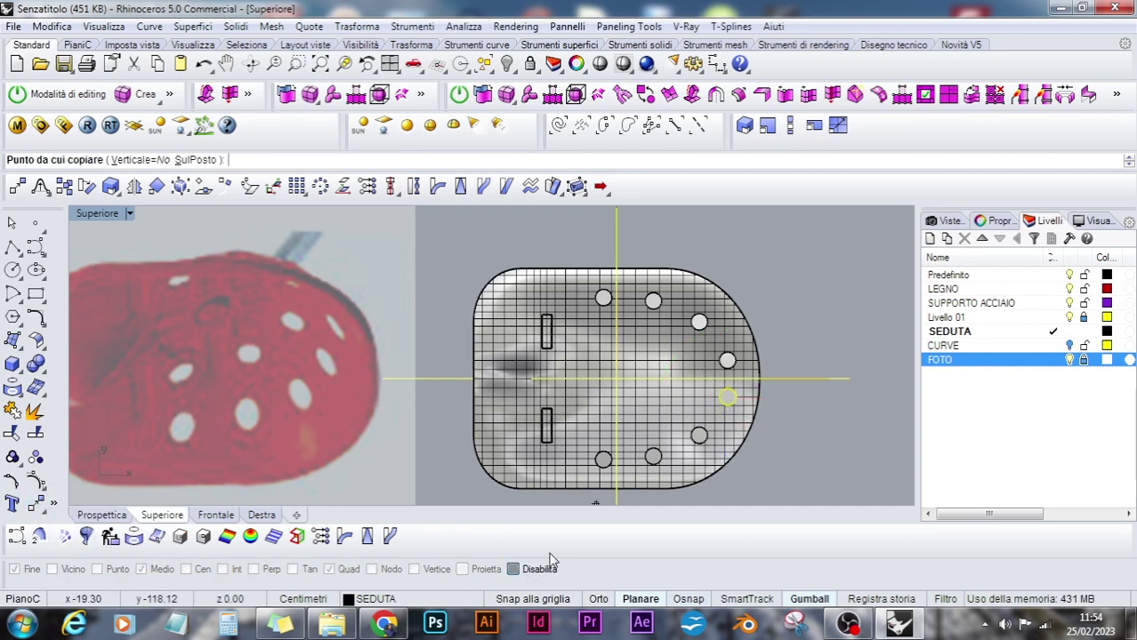
left_click(727, 397)
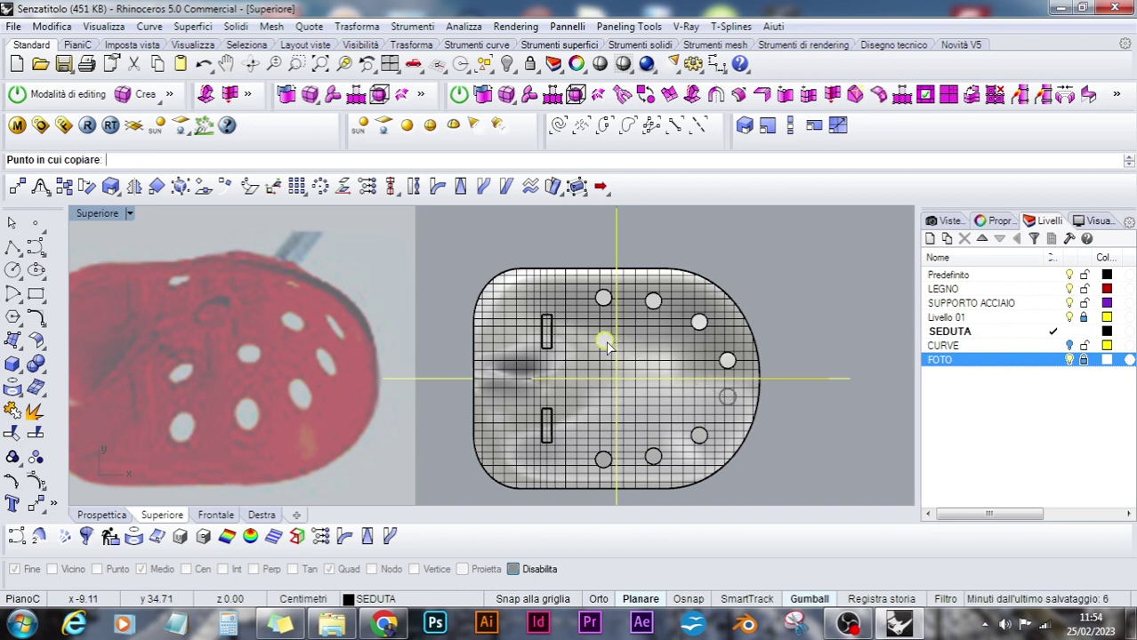
left_click(728, 397)
key("Return")
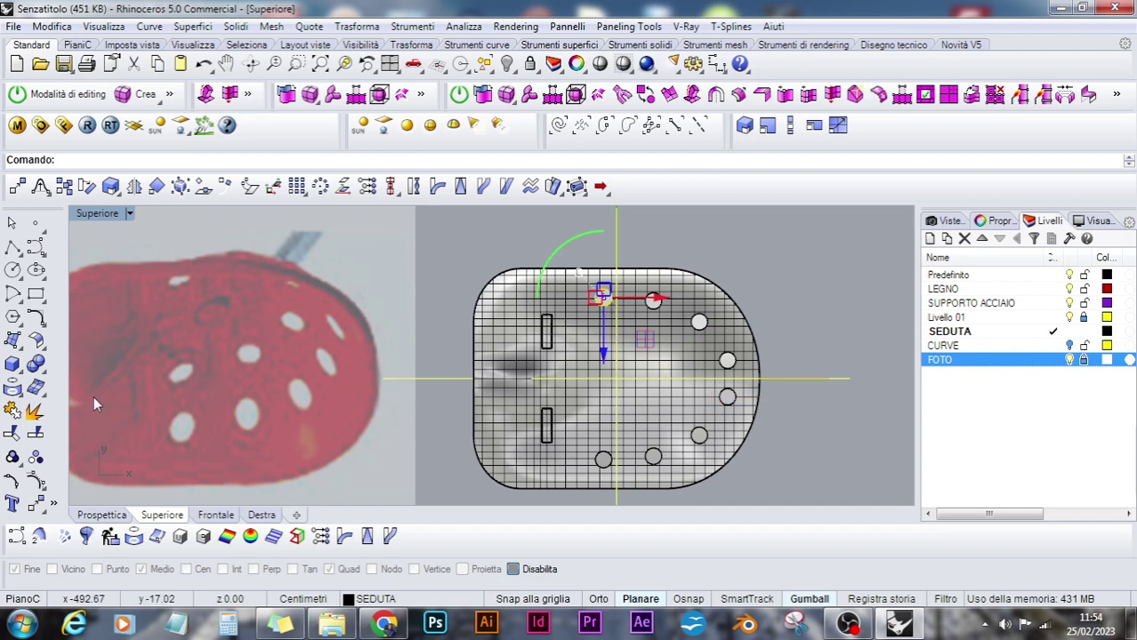
With object snaps disabled, copy the upper-rim cylinder nearest the rectangular slots to three positions forming an inner row above the centreline
left_click(35, 504)
left_click(106, 498)
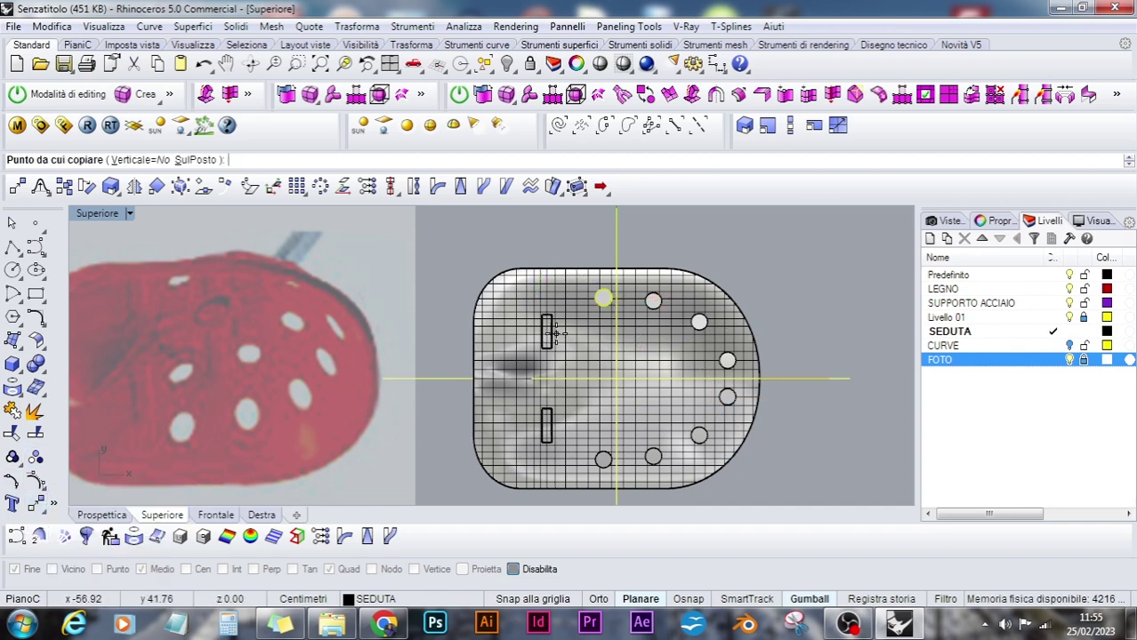
left_click(603, 297)
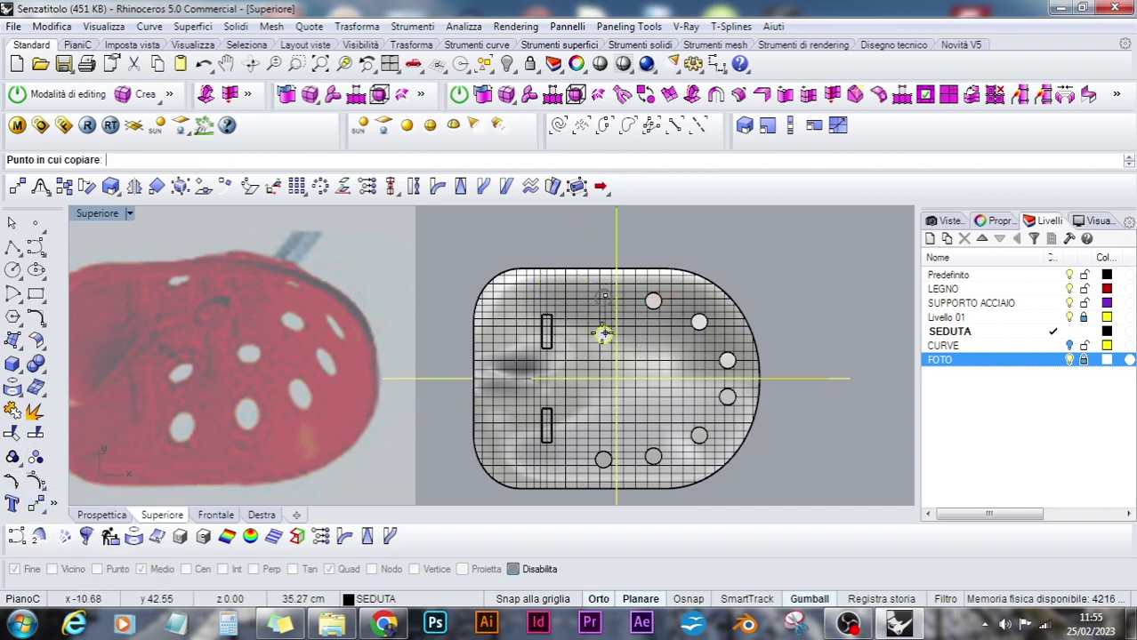
left_click(604, 333)
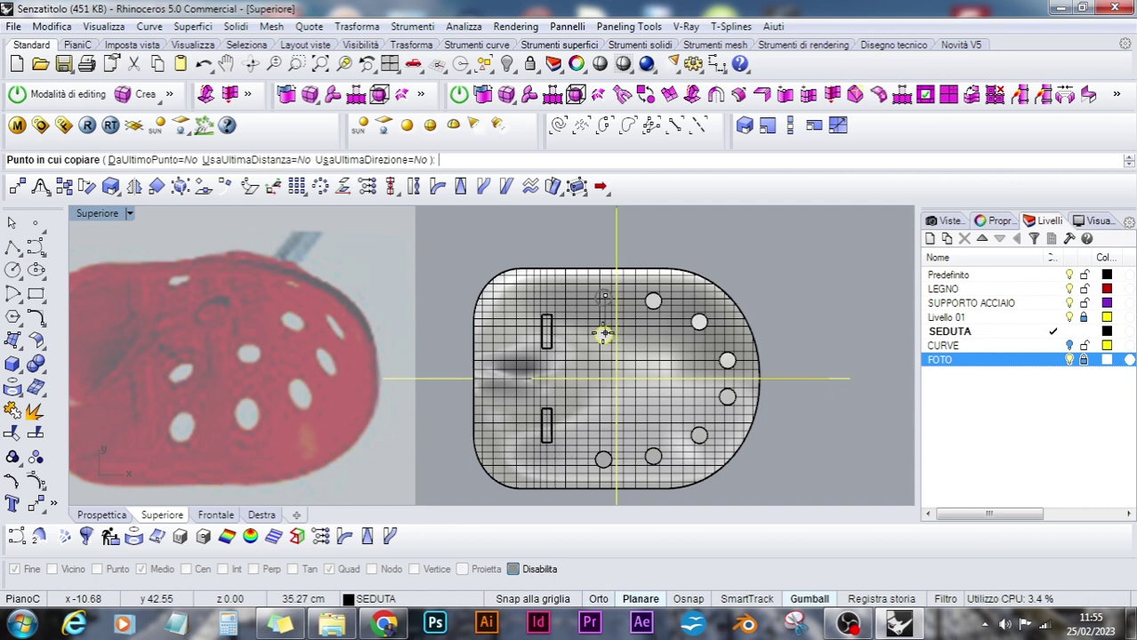
left_click(652, 342)
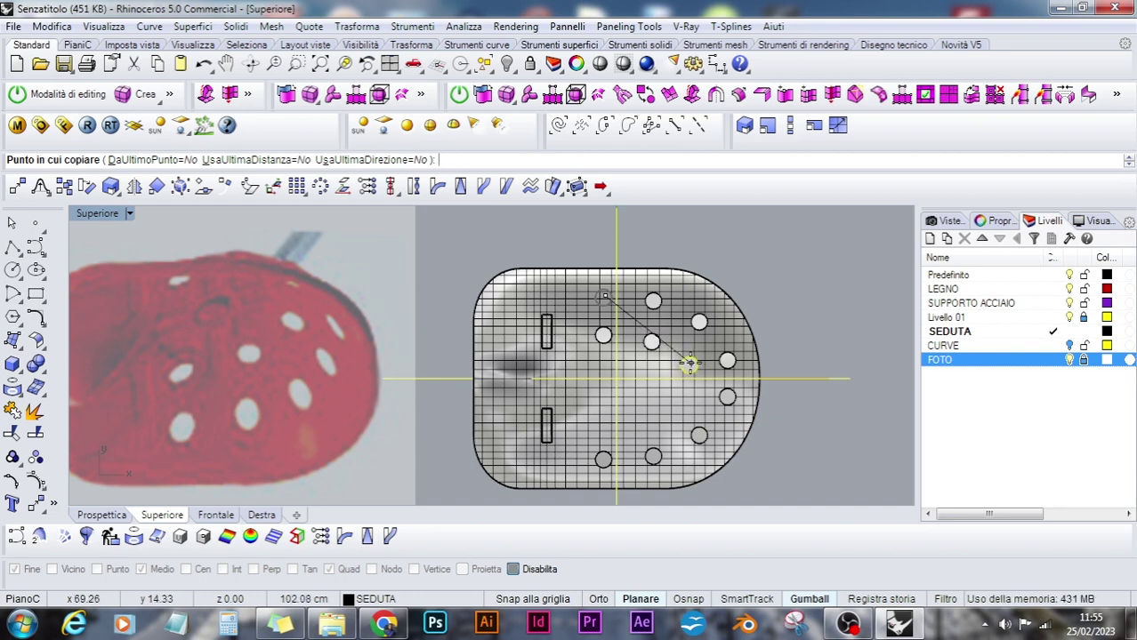
left_click(689, 364)
key("Return")
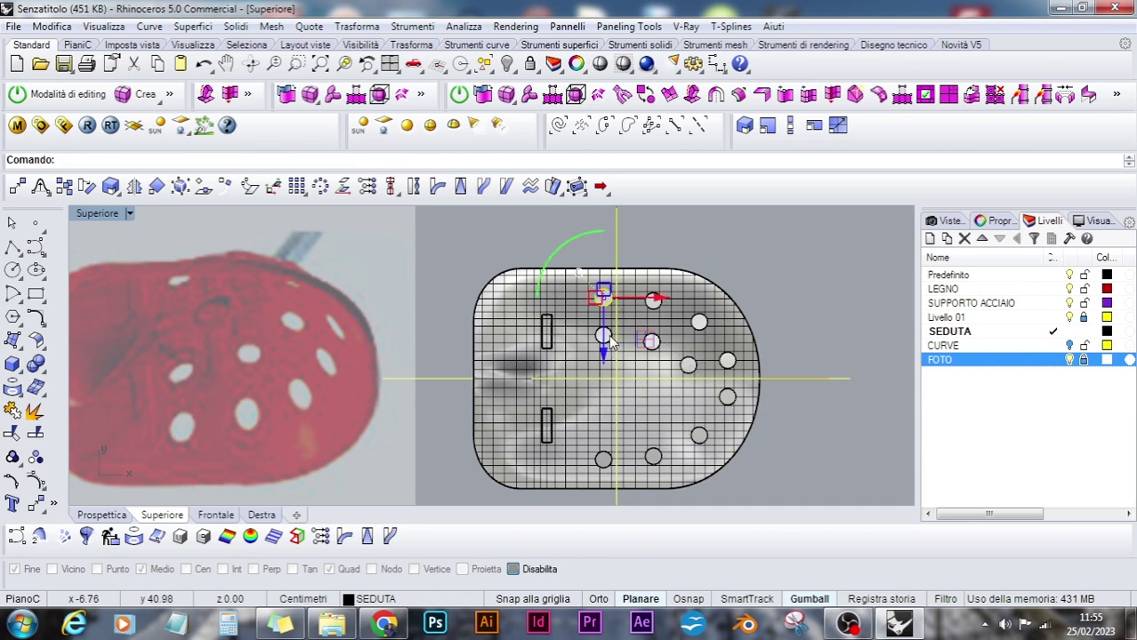
Mirror the three inner-row cylinders across the seat's lengthwise centreline, with object snaps re-enabled to pick the axis
left_click(604, 339)
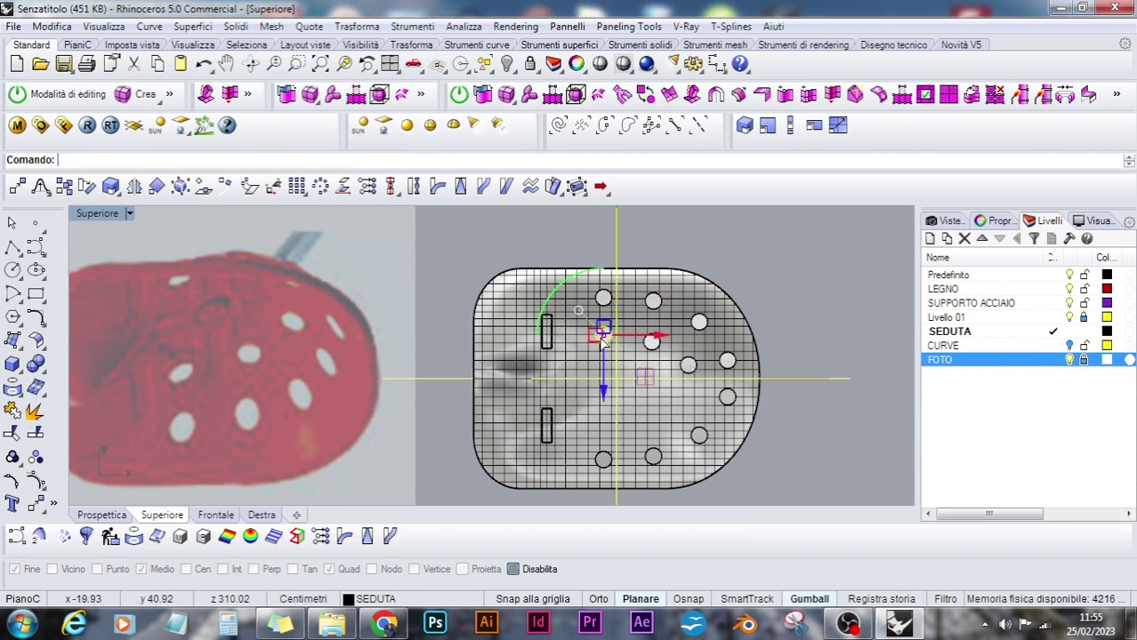
left_click(652, 341, "shift")
left_click(688, 365, "shift")
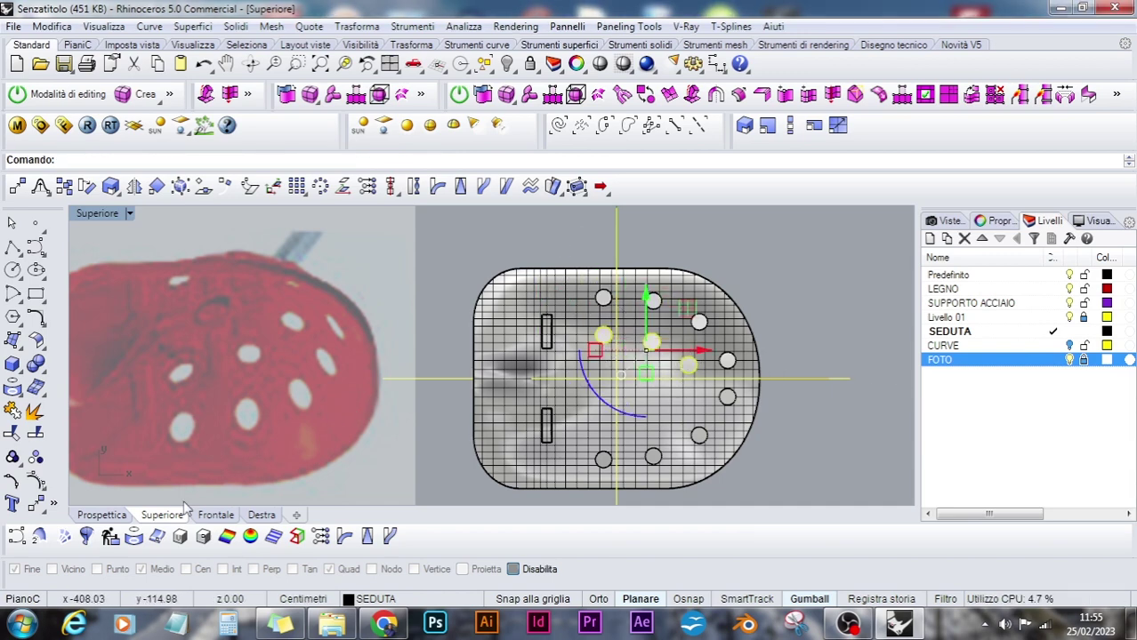
left_click(526, 572)
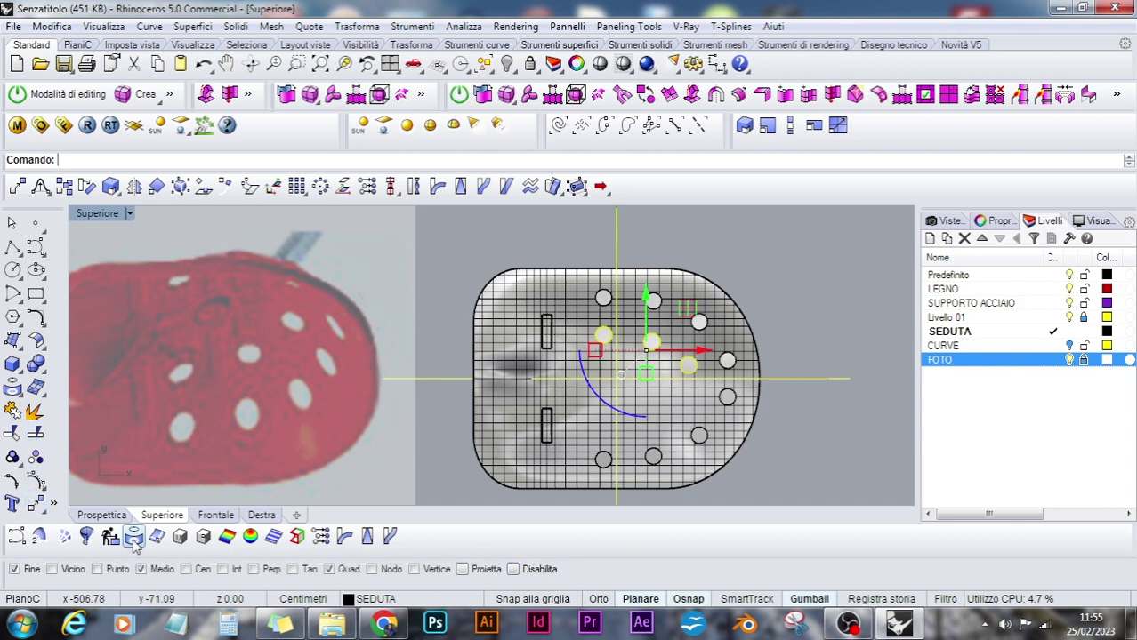
left_click(36, 504)
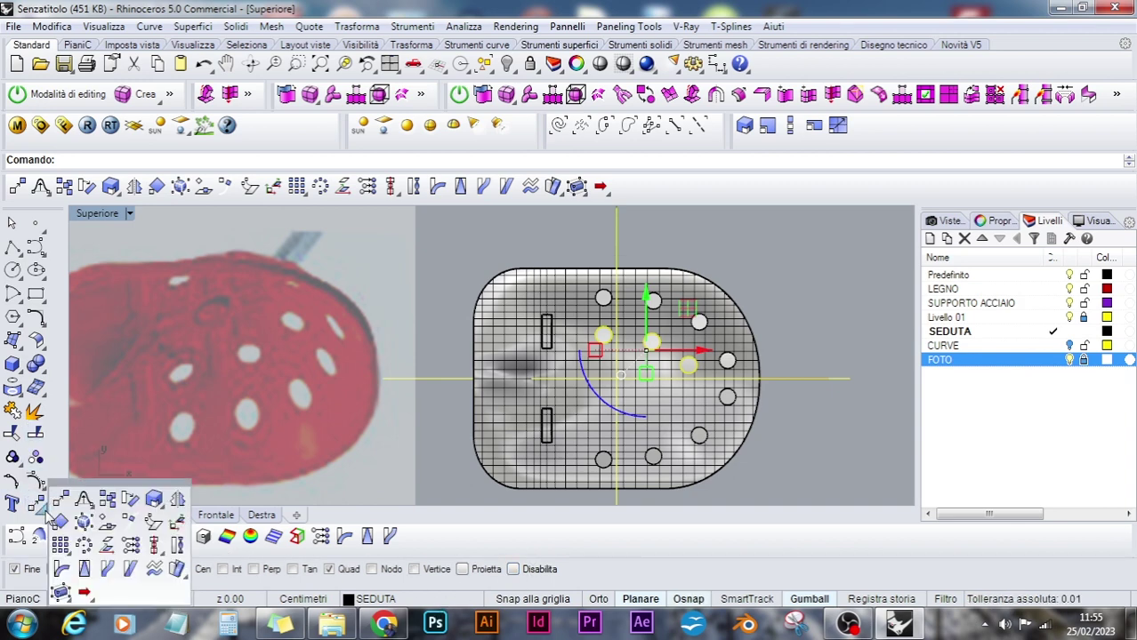
left_click(179, 500)
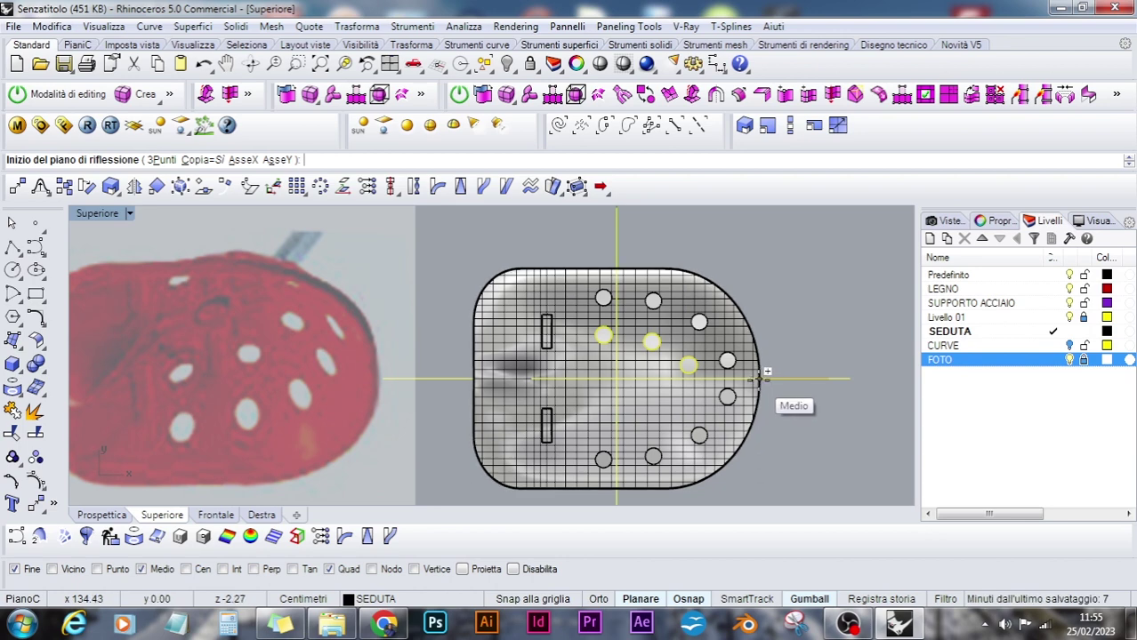
left_click(758, 378)
left_click(620, 378)
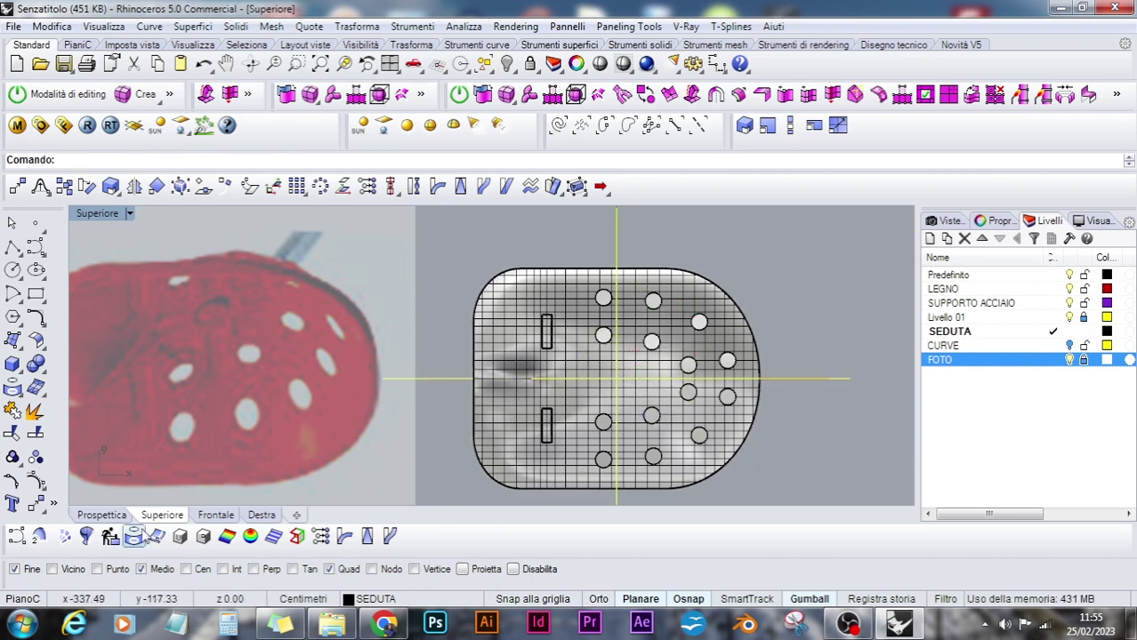
Subtract all the cylinders from the seat with a Boolean difference in the perspective view to cut the round holes
left_click(102, 515)
scroll(534, 418, "up", 6)
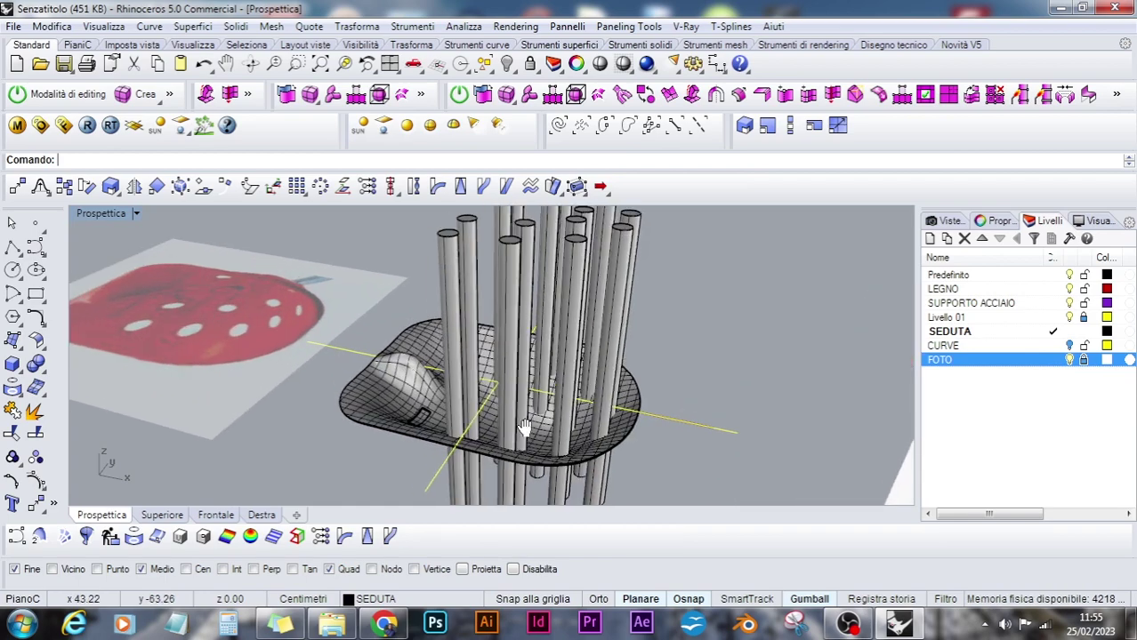
right_click_drag(524, 428, 614, 388, "shift")
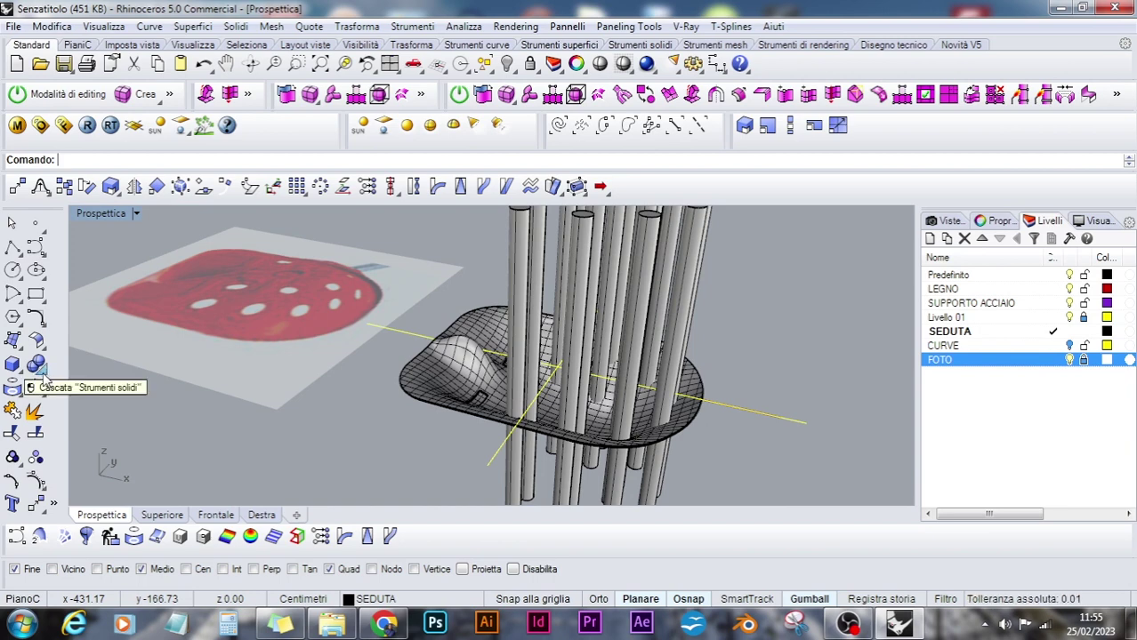
left_click(41, 372)
left_click(84, 374)
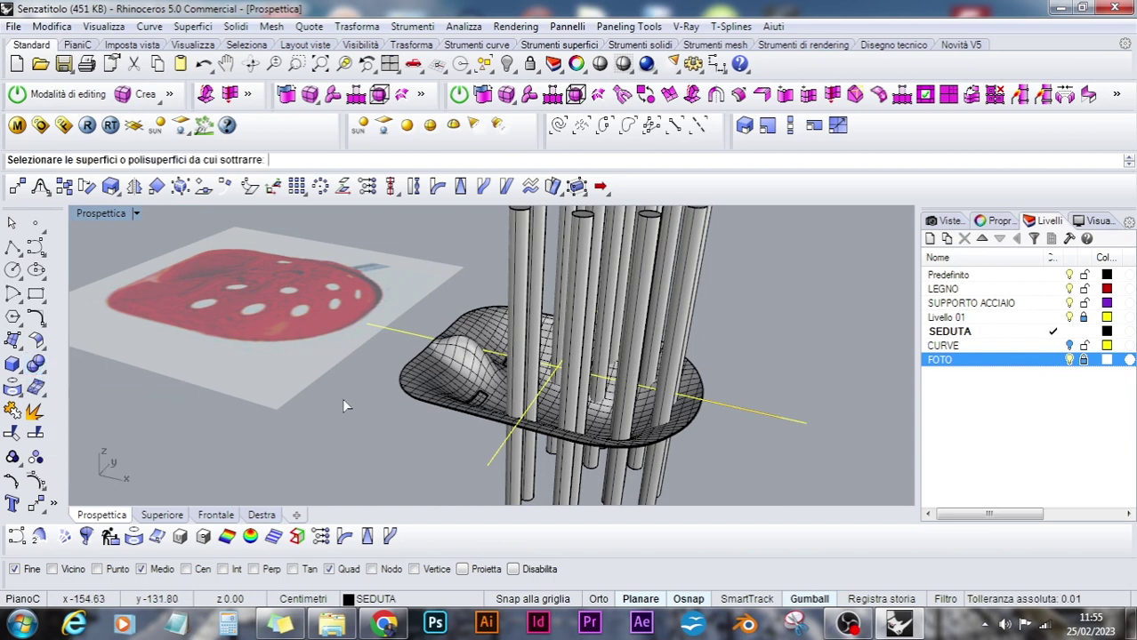
left_click(419, 393)
key("Return")
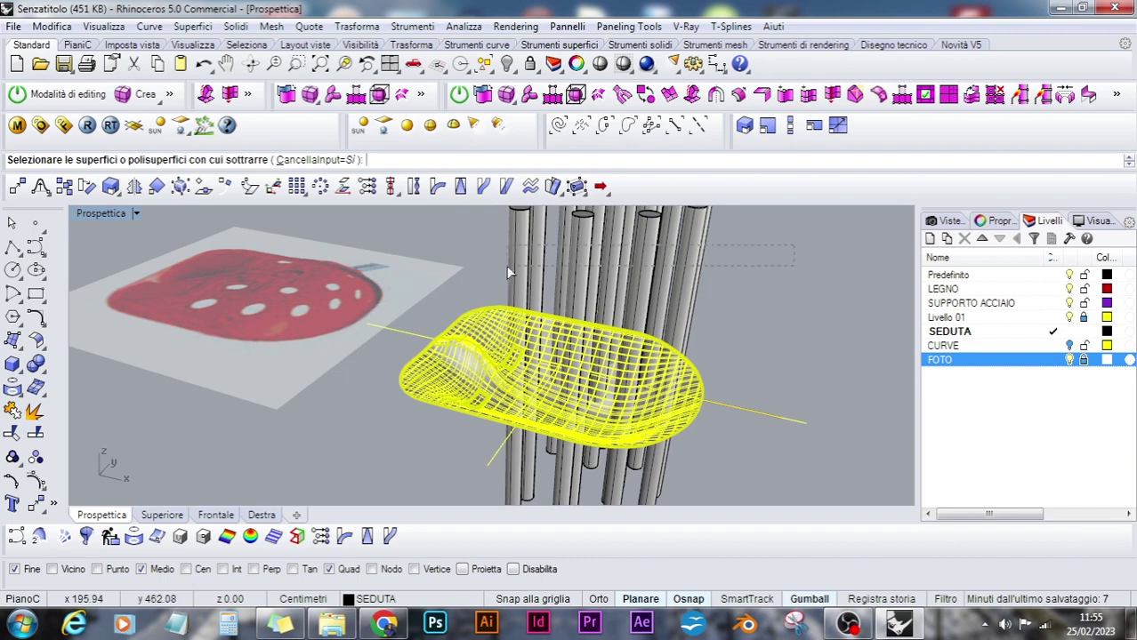
left_click_drag(508, 267, 491, 267)
key("Return")
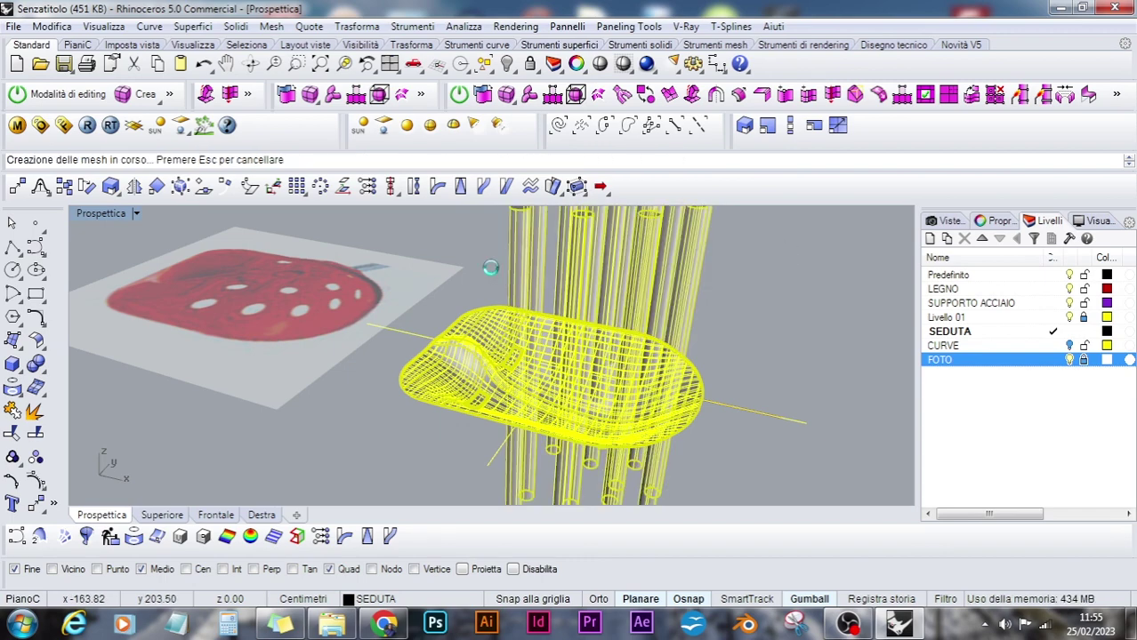
Examine the cut round holes and their edges in the seat surface up close from several angles
right_click_drag(591, 393, 635, 399)
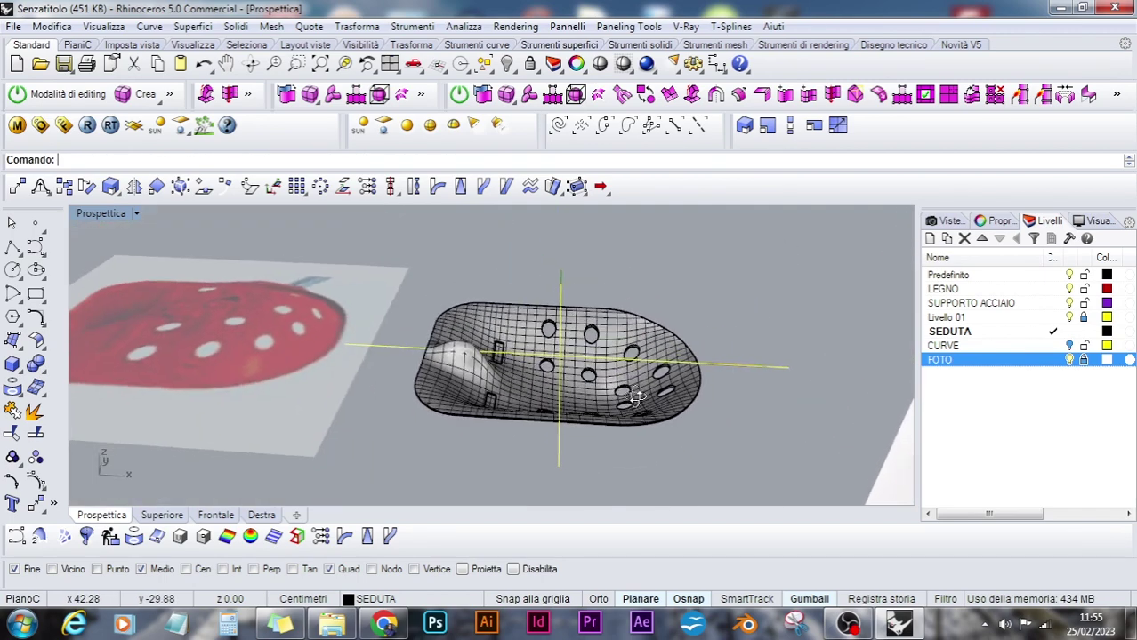
scroll(632, 378, "up", 6)
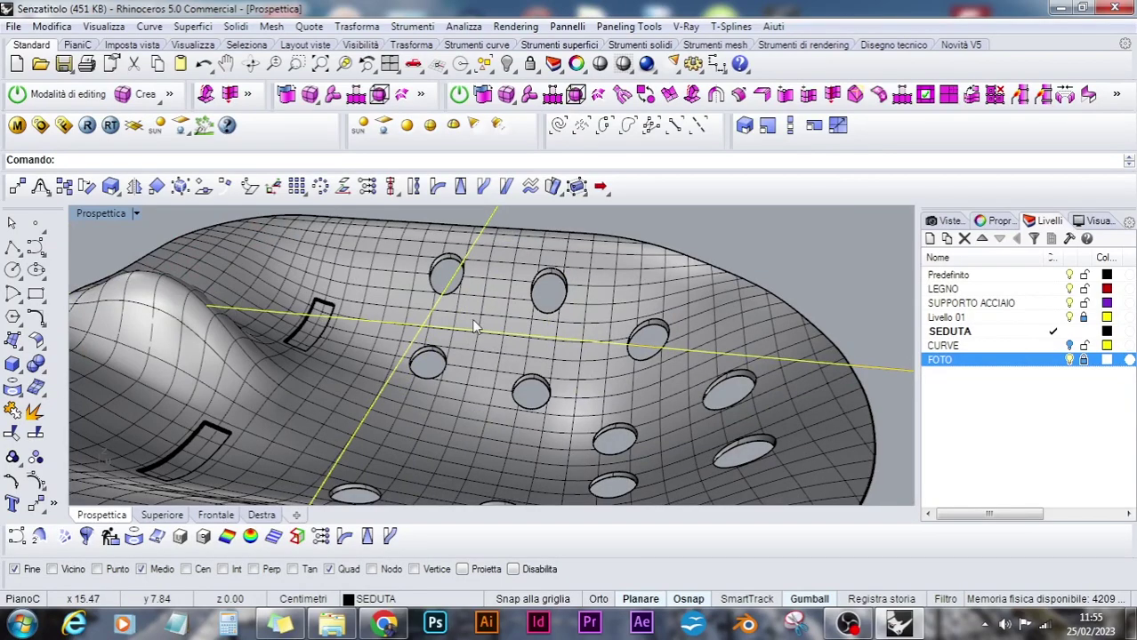
mouse_move(446, 384)
right_mouse_down()
mouse_move(446, 431)
mouse_move(447, 406)
right_mouse_up()
scroll(450, 400, "down", 6)
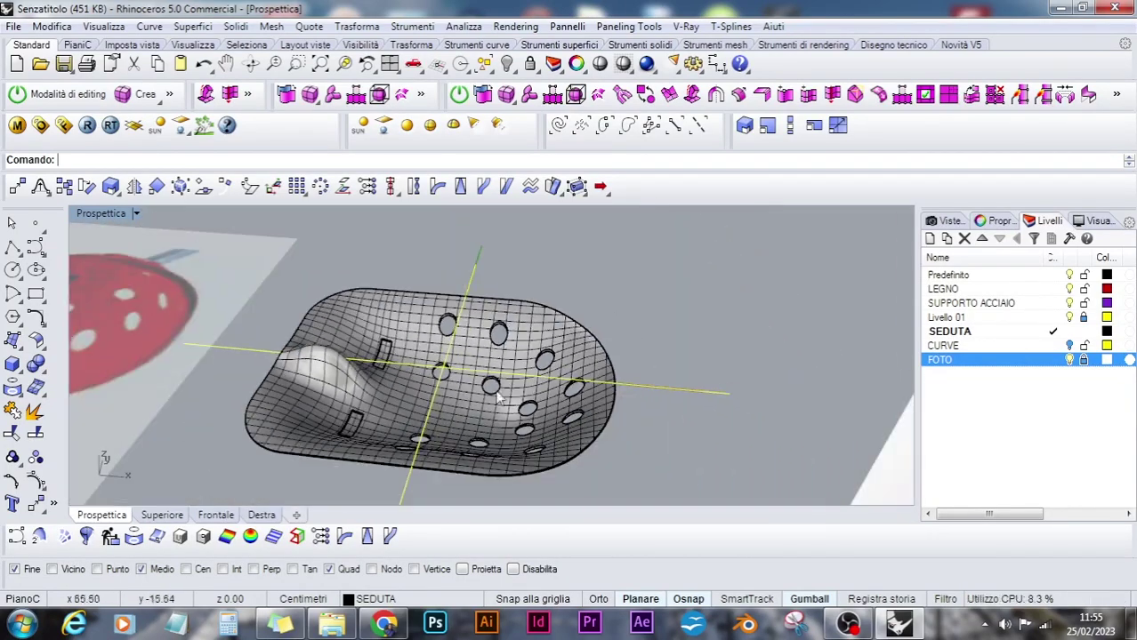
right_click_drag(499, 374, 466, 378)
scroll(471, 321, "up", 10)
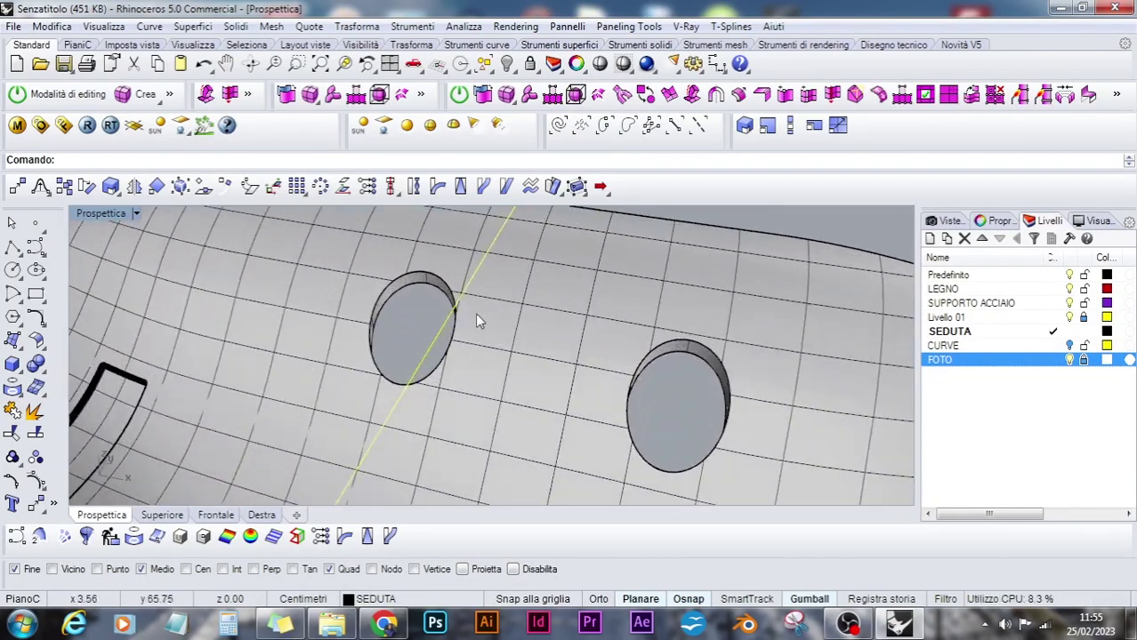
right_click_drag(445, 334, 454, 372)
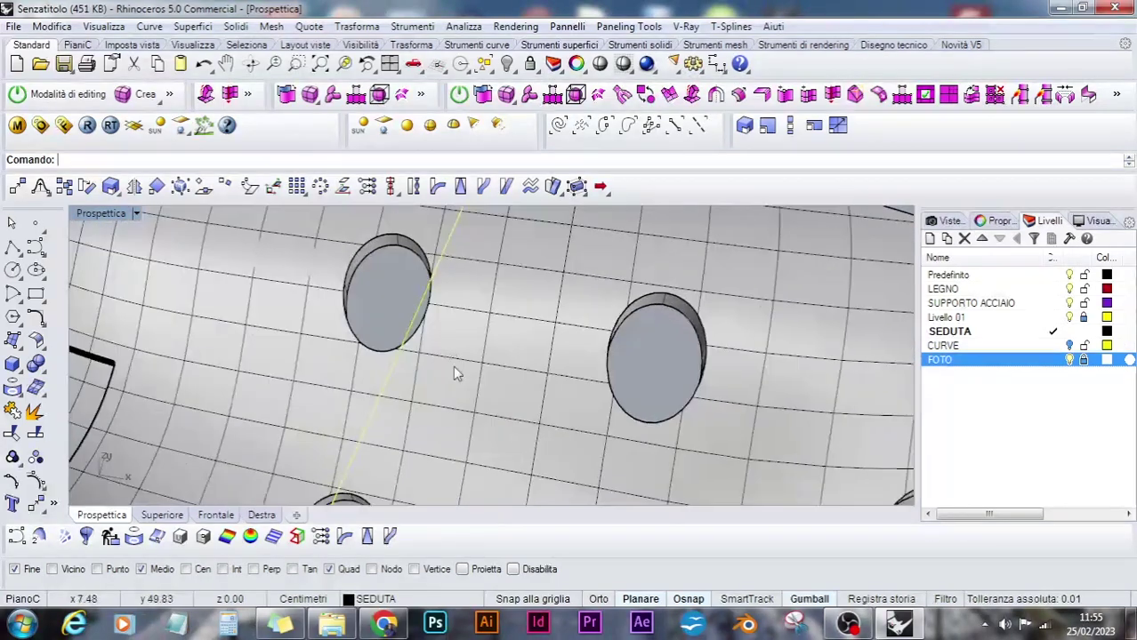
right_click_drag(474, 336, 534, 222, "shift")
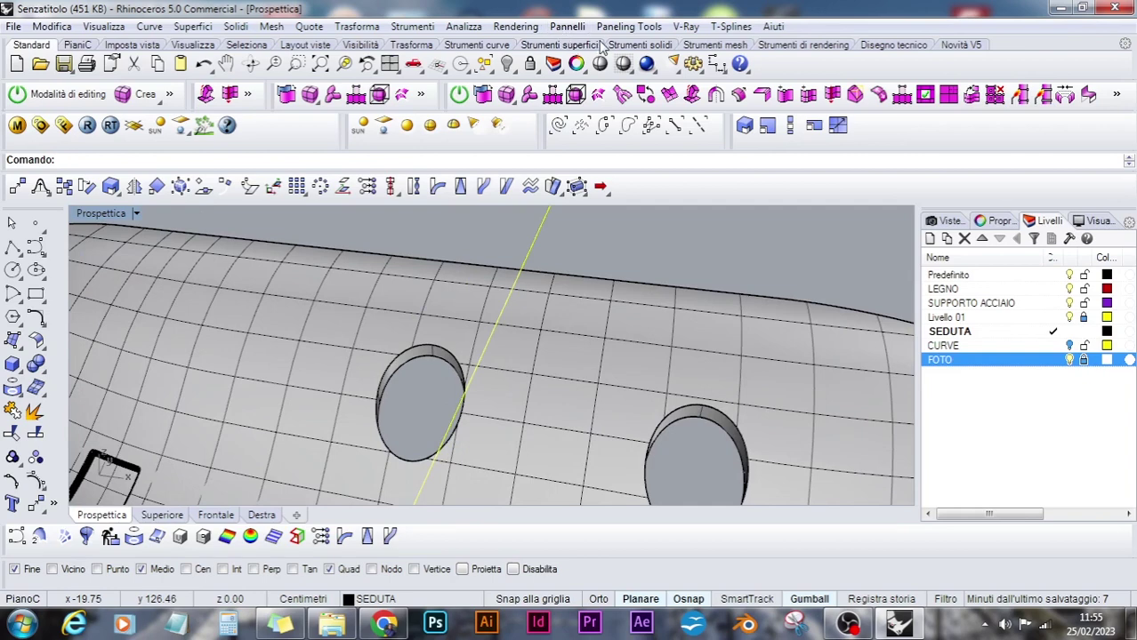
left_click(627, 45)
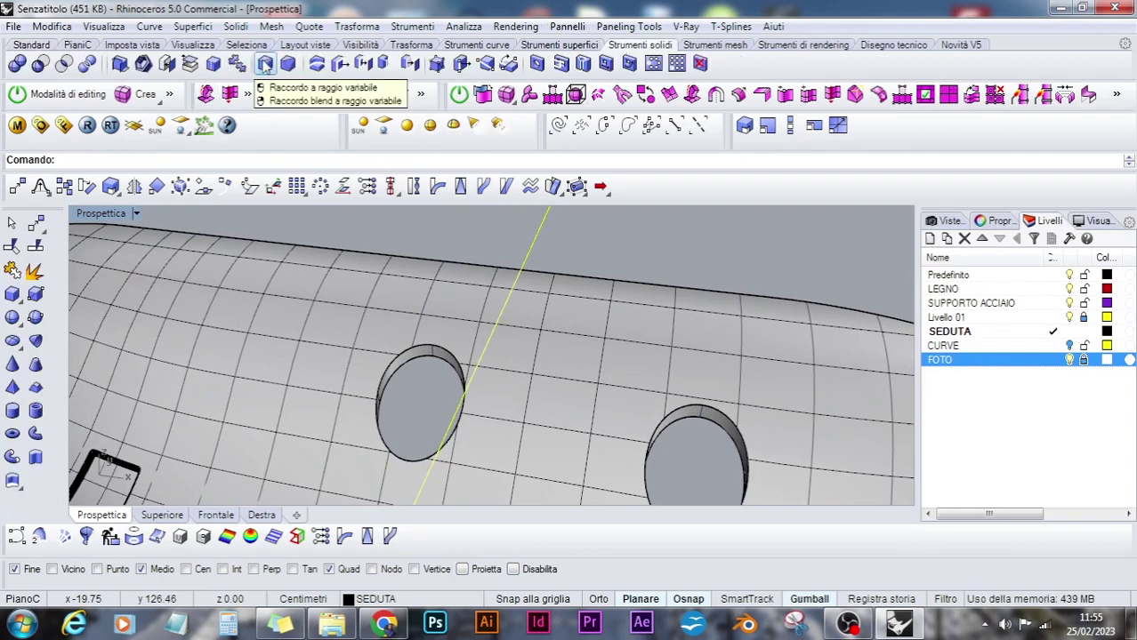
left_click(265, 65)
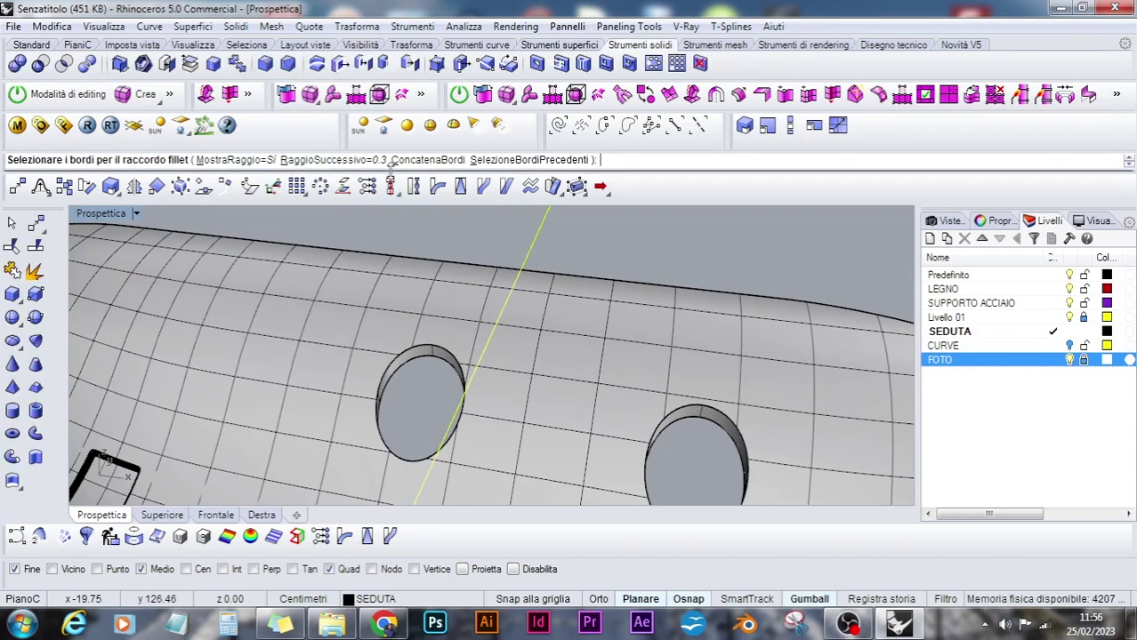
left_click_drag(325, 480, 326, 481)
key("Return")
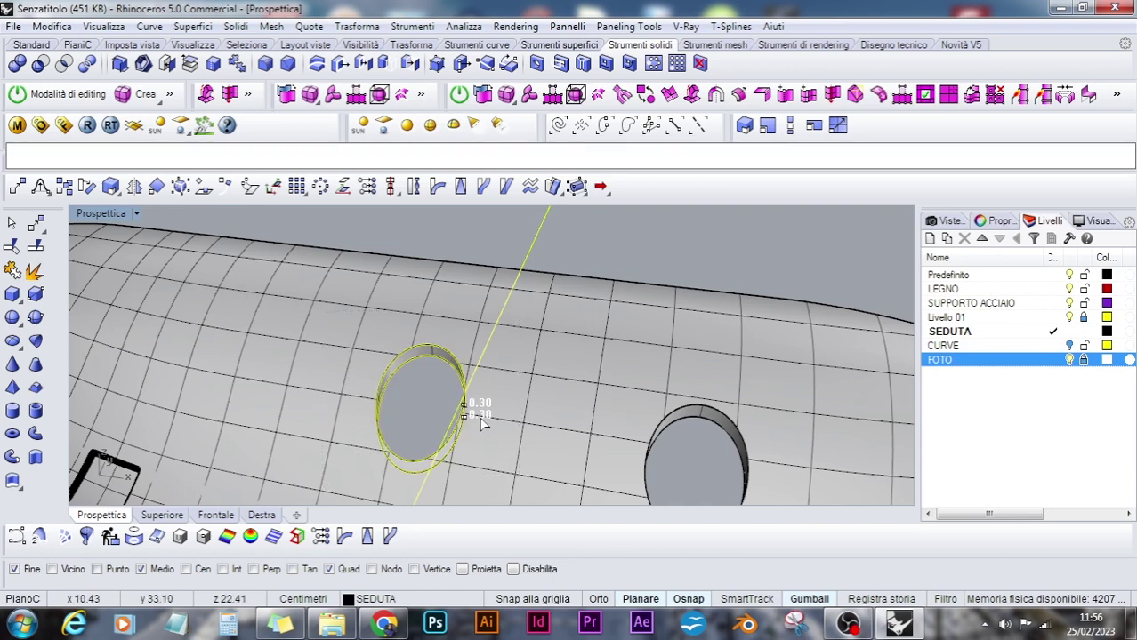
scroll(279, 452, "up", 2)
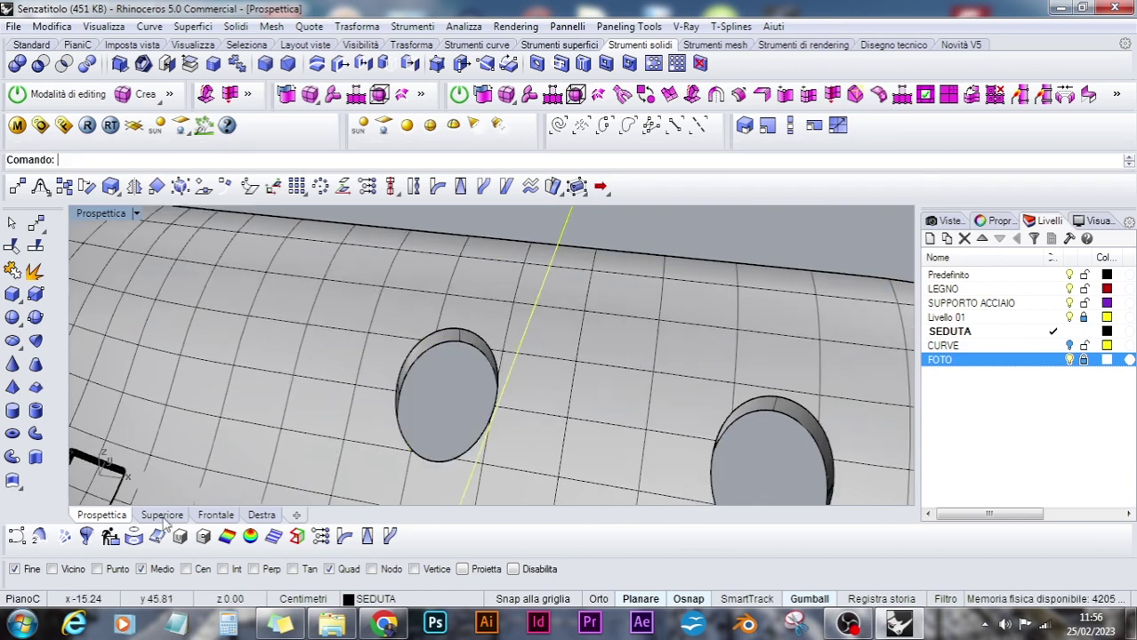
Fillet the edges of all the round holes in the seat with a radius of 0.8, selecting them from the top view
left_click(162, 515)
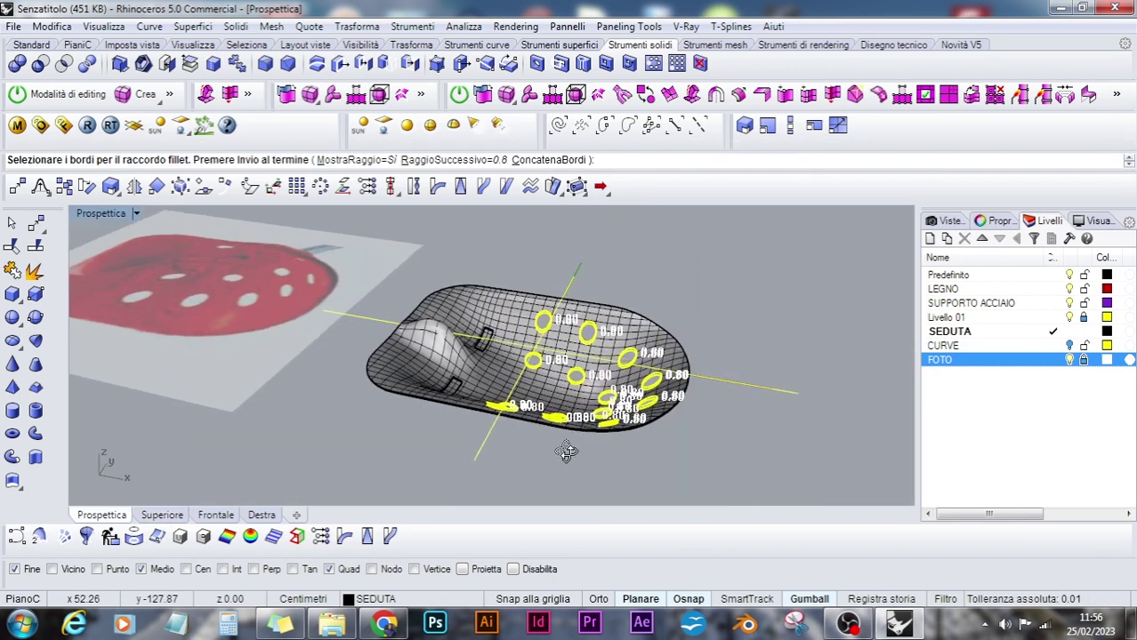
key("Return")
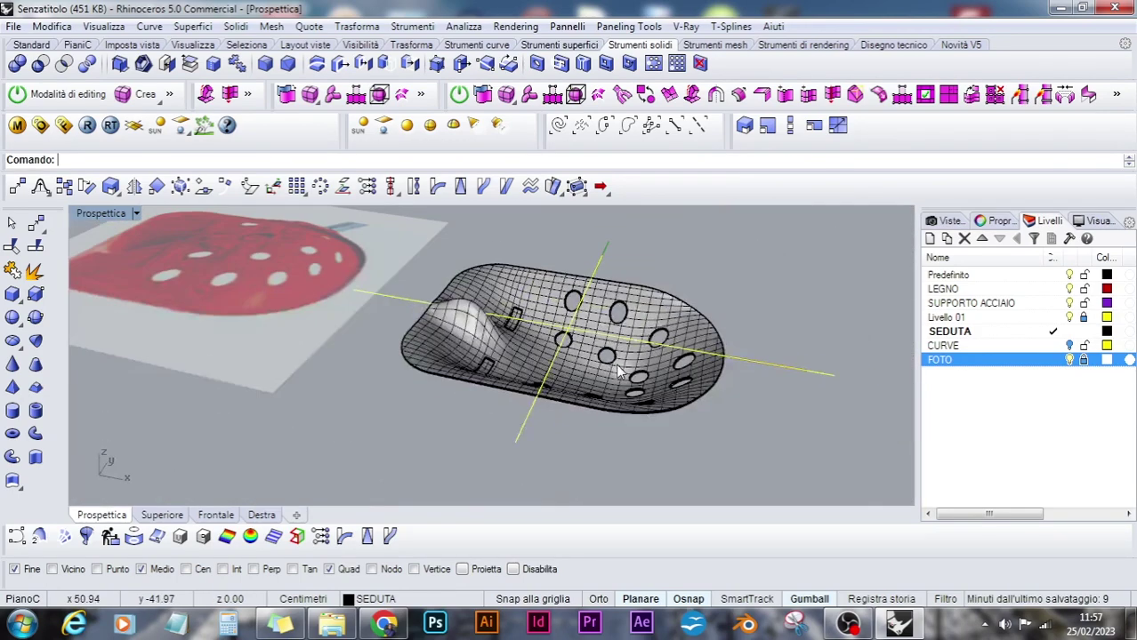
Save the model with the filleted holes
right_click_drag(570, 356, 271, 189)
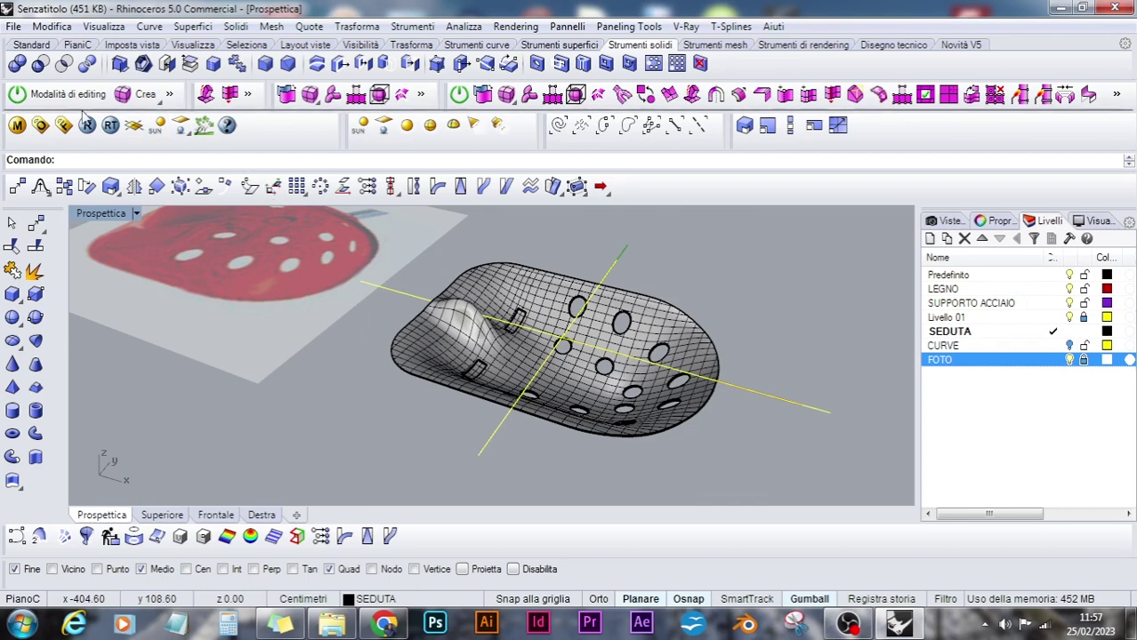
left_click(31, 44)
left_click(63, 63)
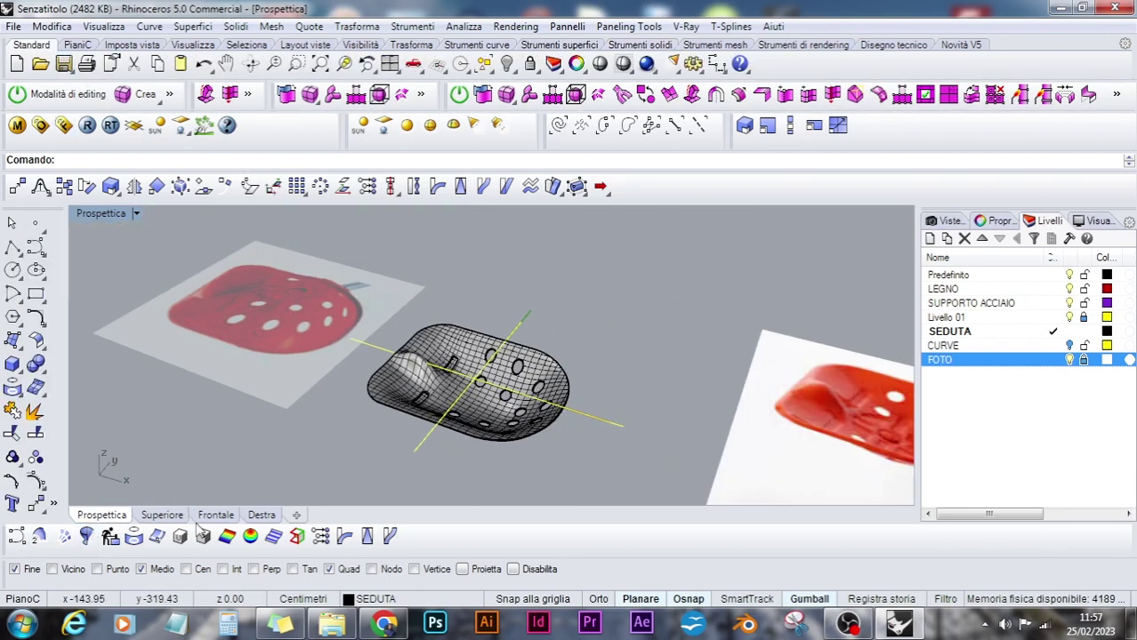
With object snaps disabled in the front view, draw a rectangle about 185 wide and 315 high, starting at the seat's underside
left_click(215, 515)
scroll(610, 395, "down", 4)
scroll(569, 360, "up", 4)
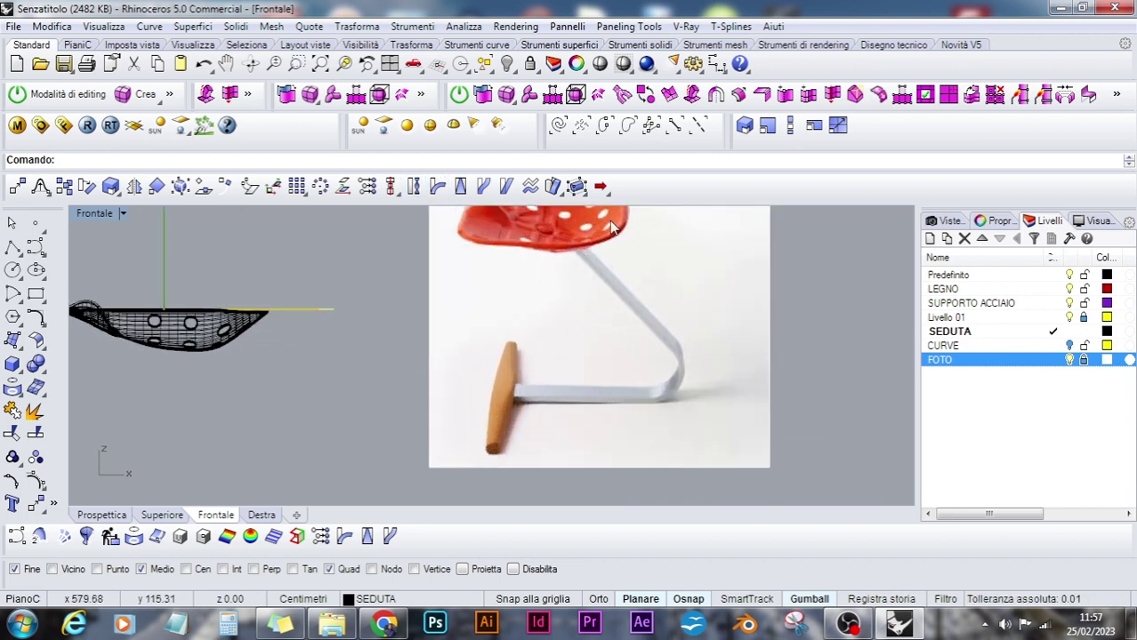
scroll(233, 374, "down", 3)
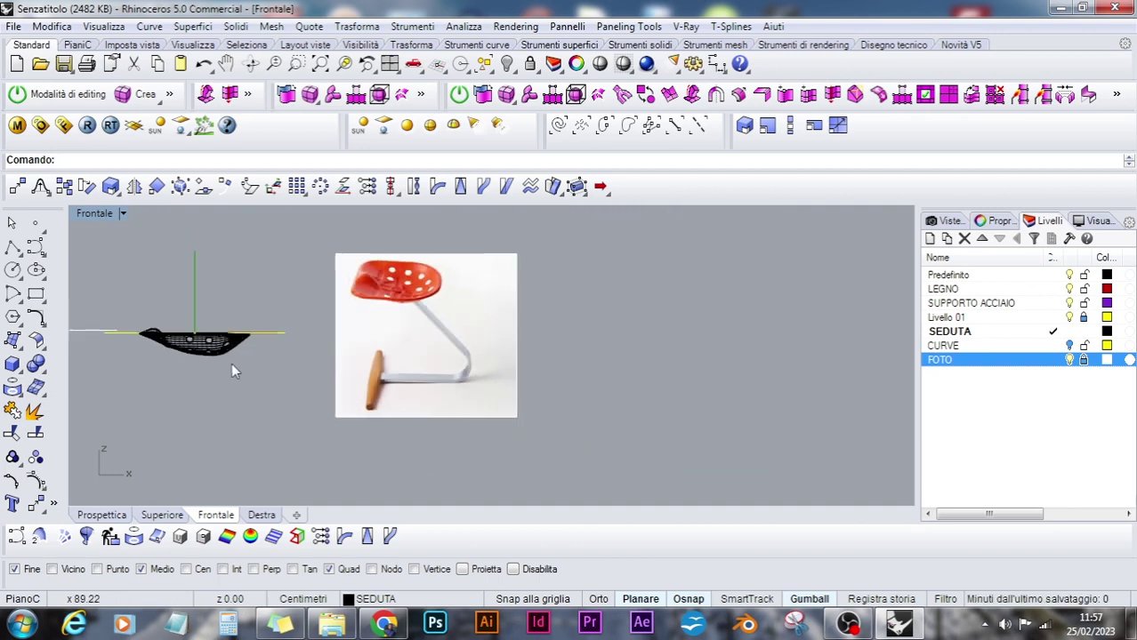
right_click_drag(233, 373, 649, 325)
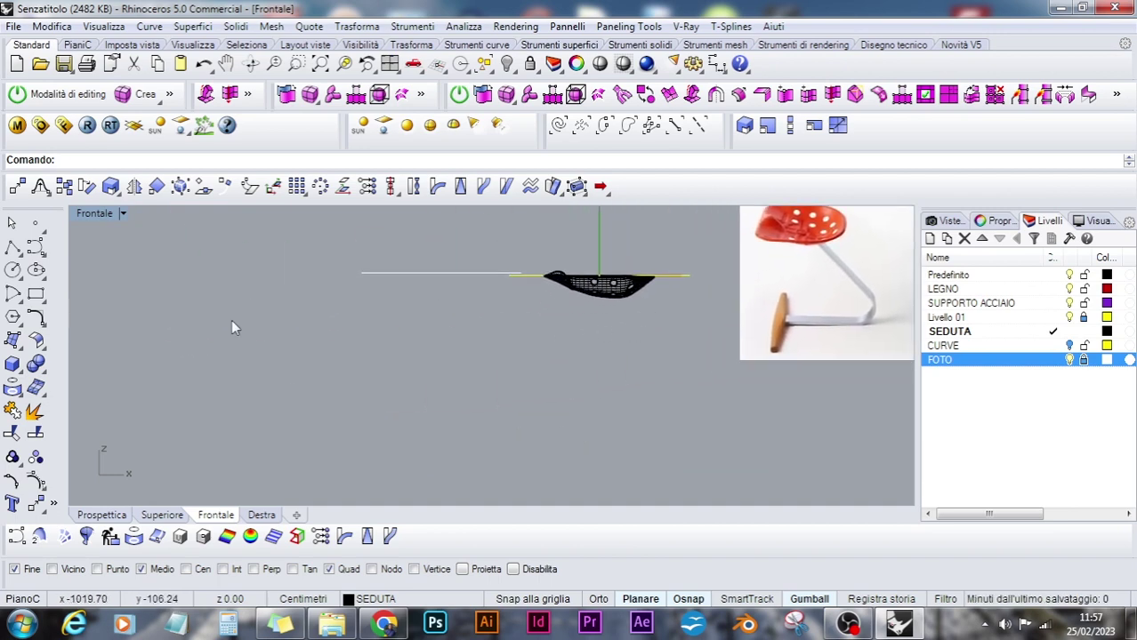
left_click(35, 296)
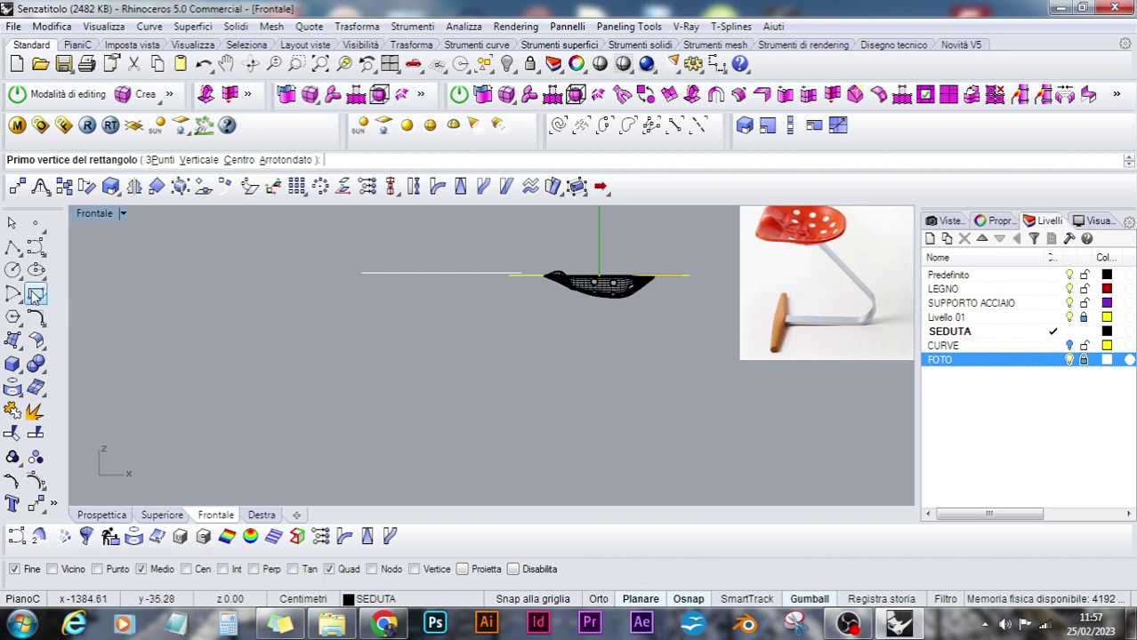
scroll(584, 334, "up", 3)
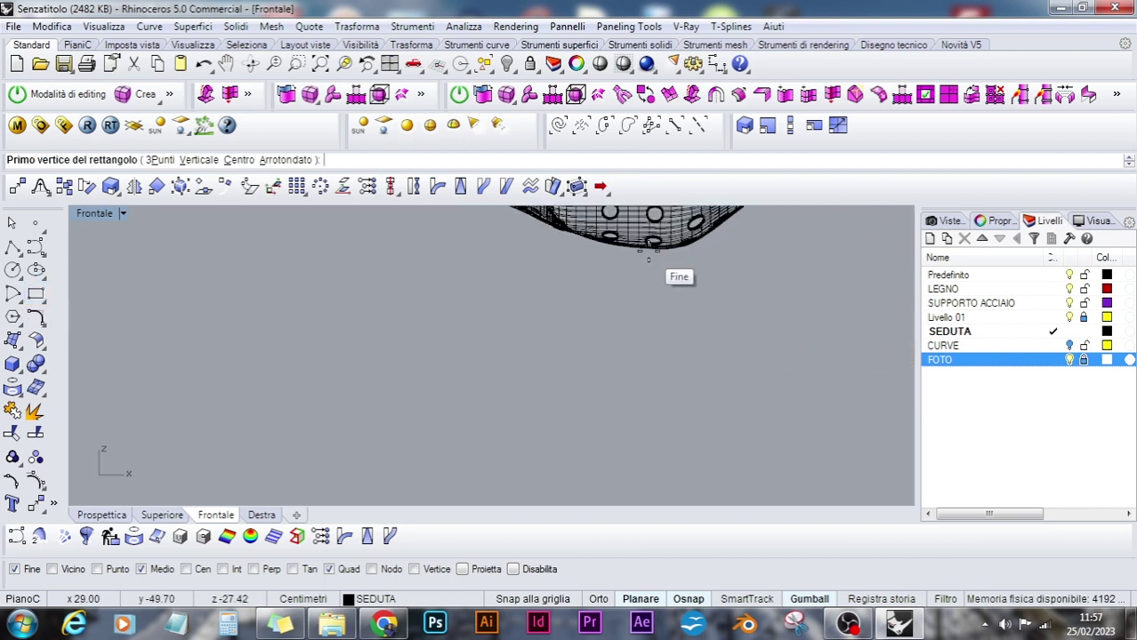
left_click(528, 571)
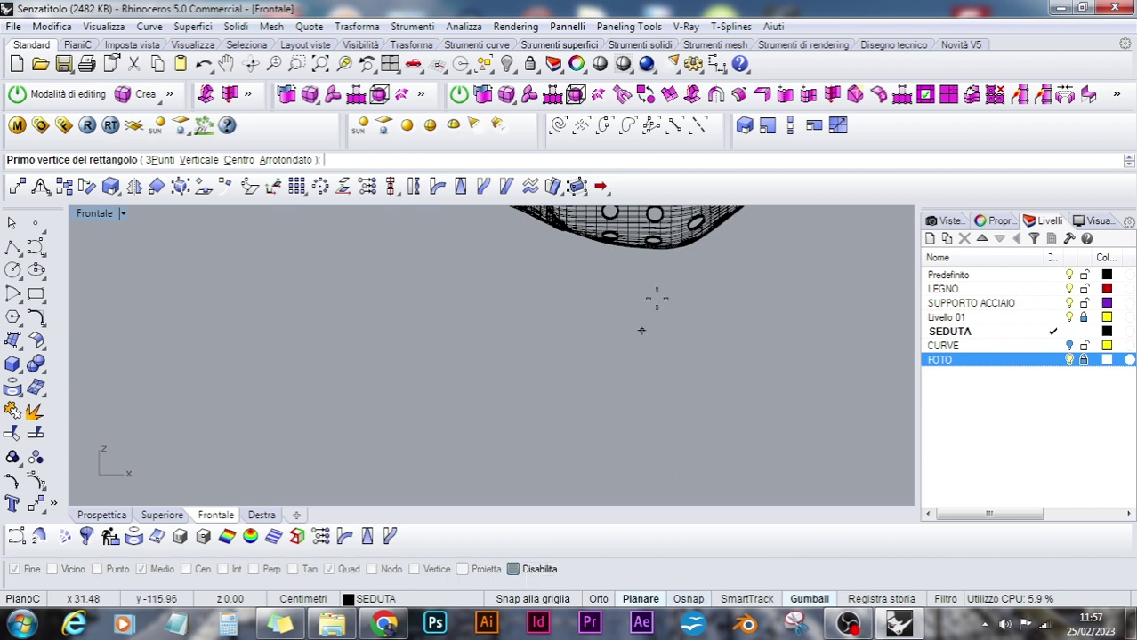
left_click(651, 252)
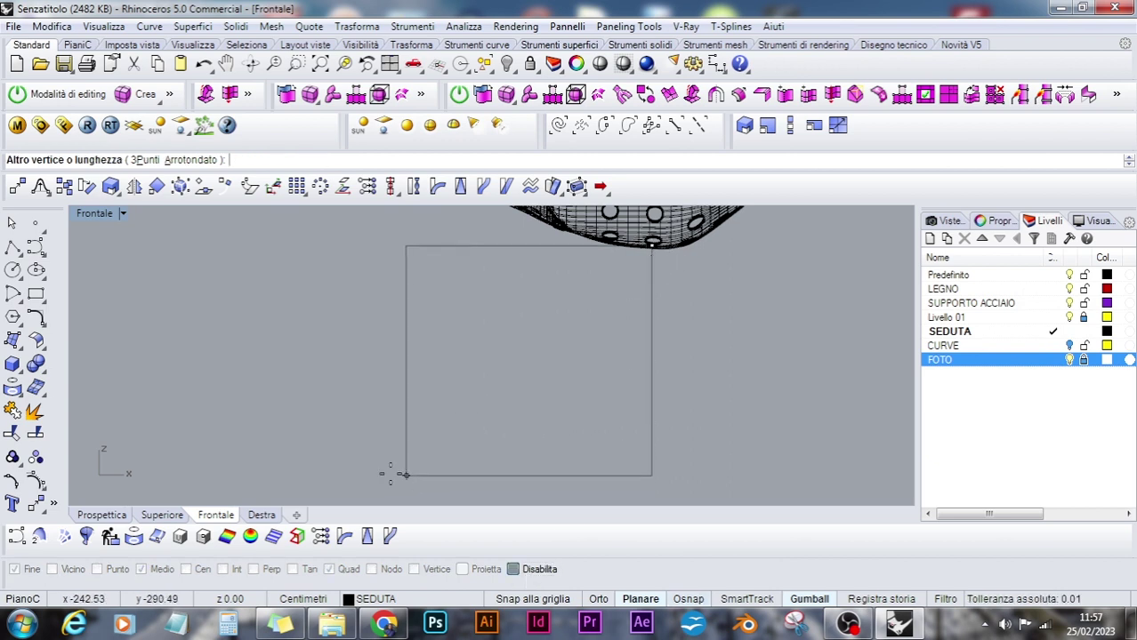
scroll(408, 478, "down", 4)
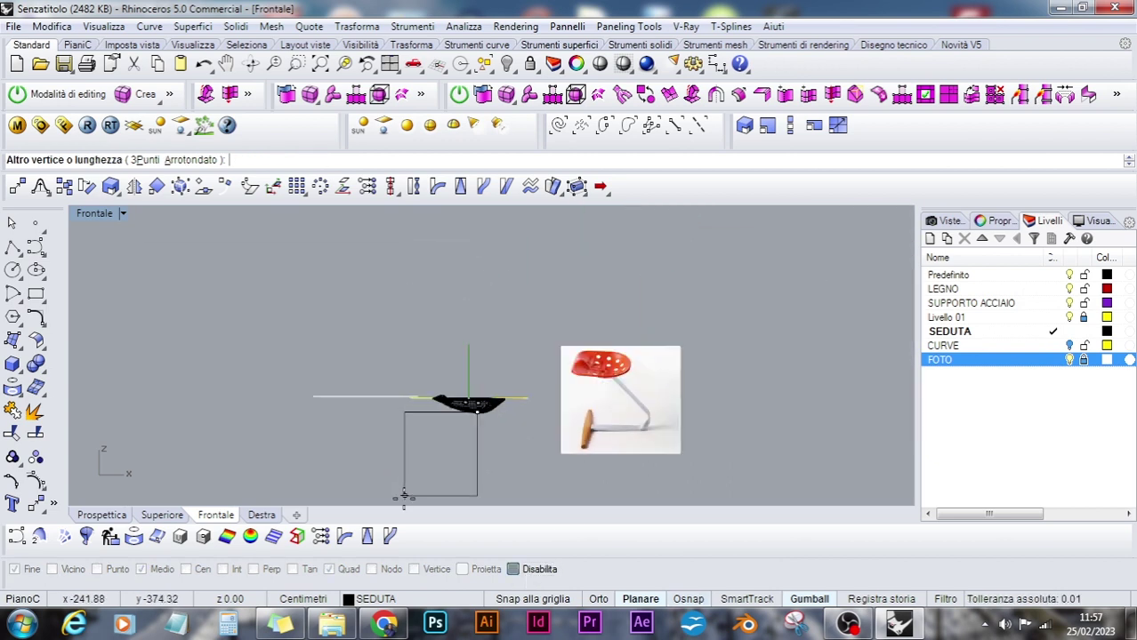
right_click_drag(407, 497, 530, 394)
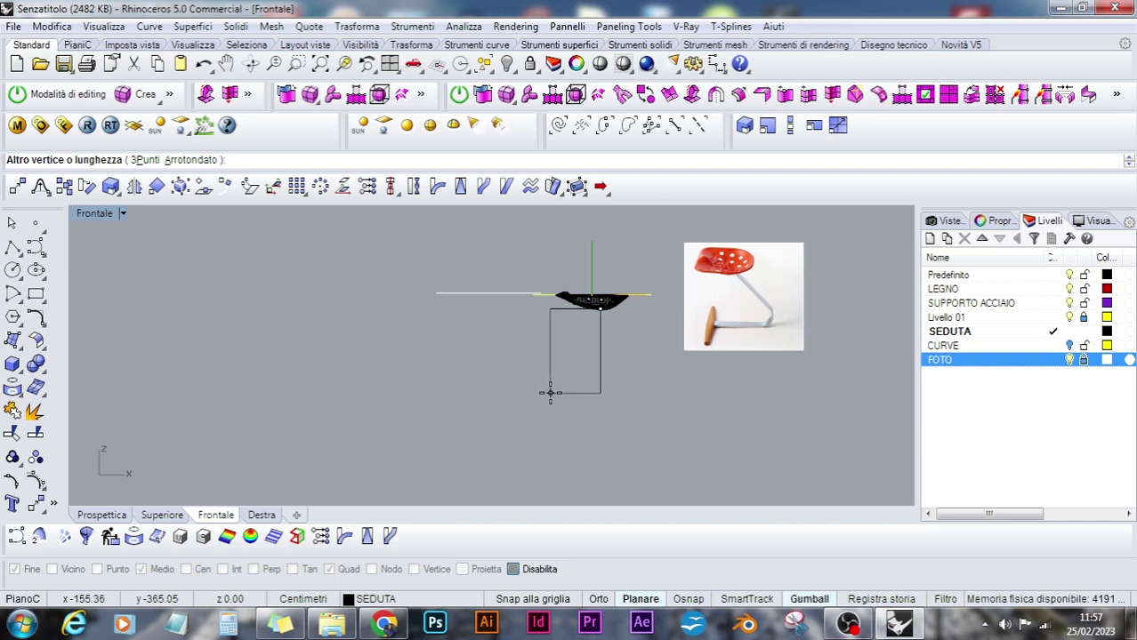
left_click(550, 393)
Move the rectangle's lower corner beneath the seat outward horizontally by its control point to slant the adjoining side
left_click(582, 393)
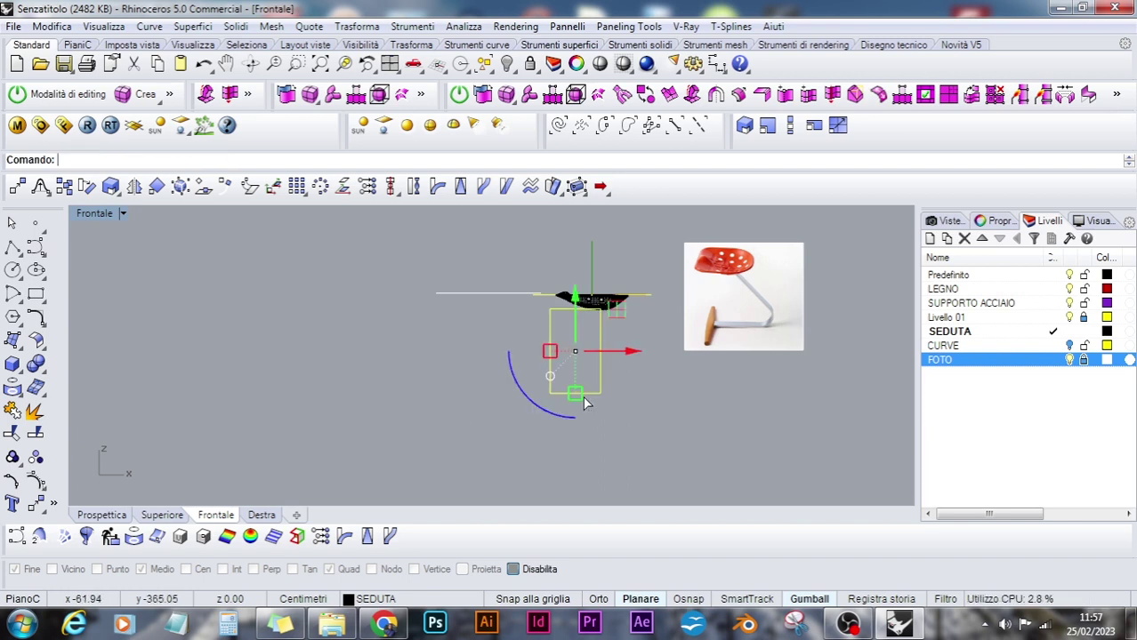
left_click(34, 483)
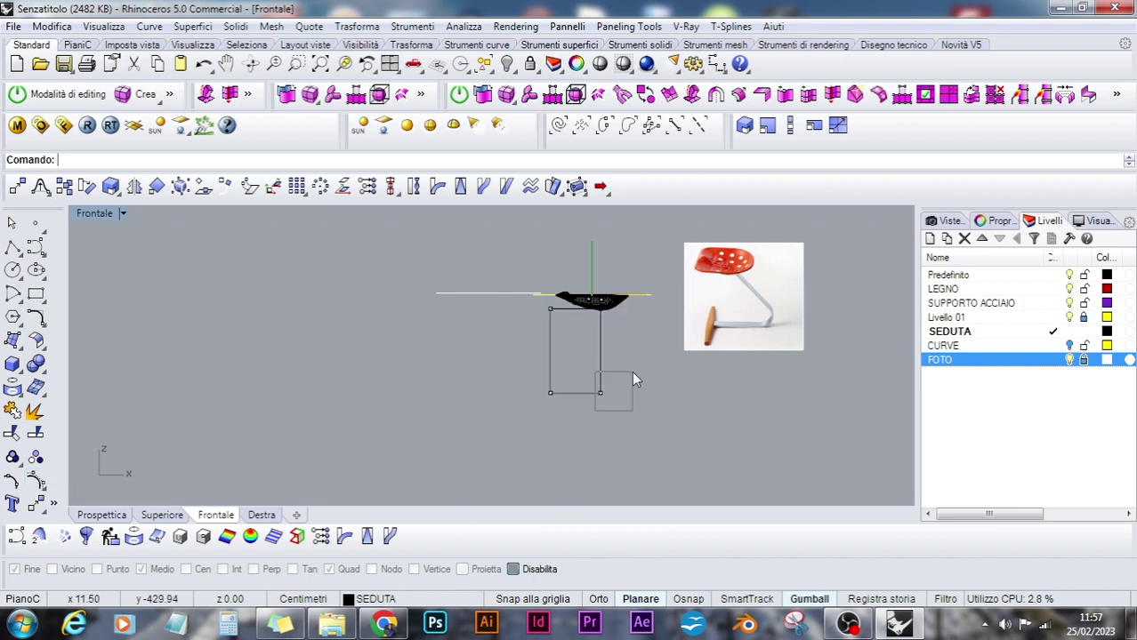
left_click_drag(632, 373, 694, 396)
key("Escape")
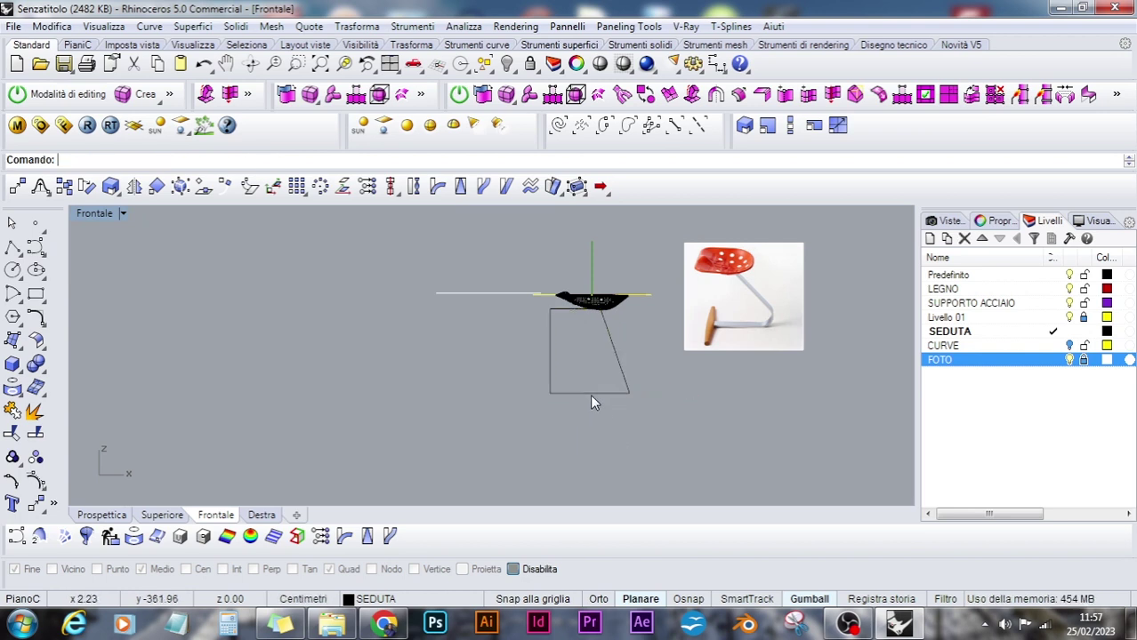
Try to fillet the corner between the slanted side and the base line with a radius of 100
scroll(574, 358, "up", 6)
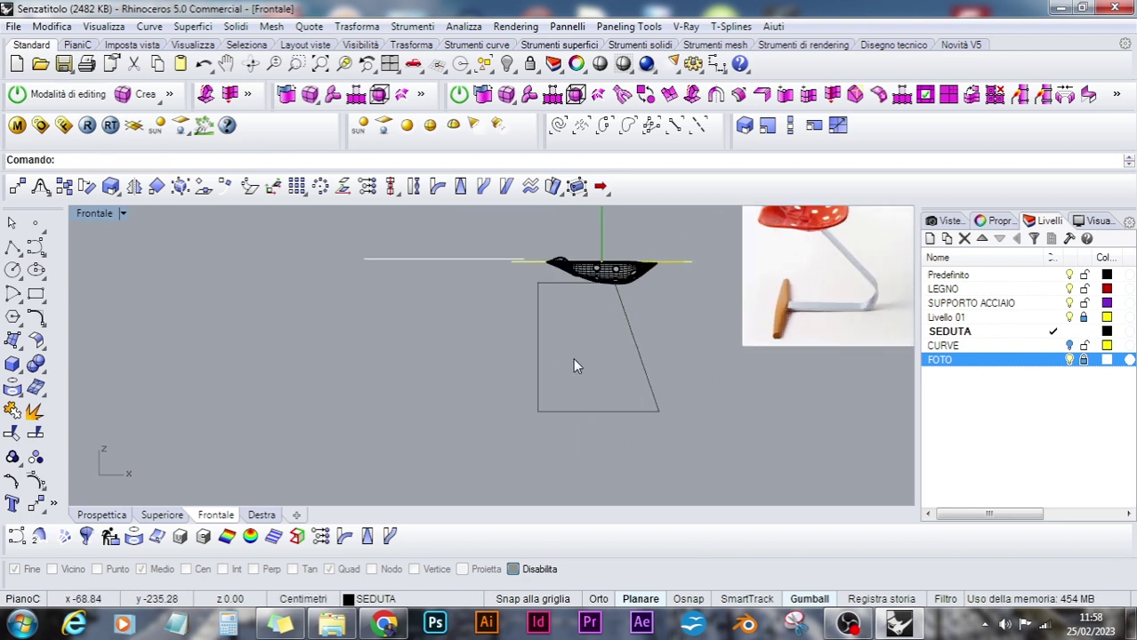
left_click(36, 317)
left_click_drag(89, 311, 267, 268)
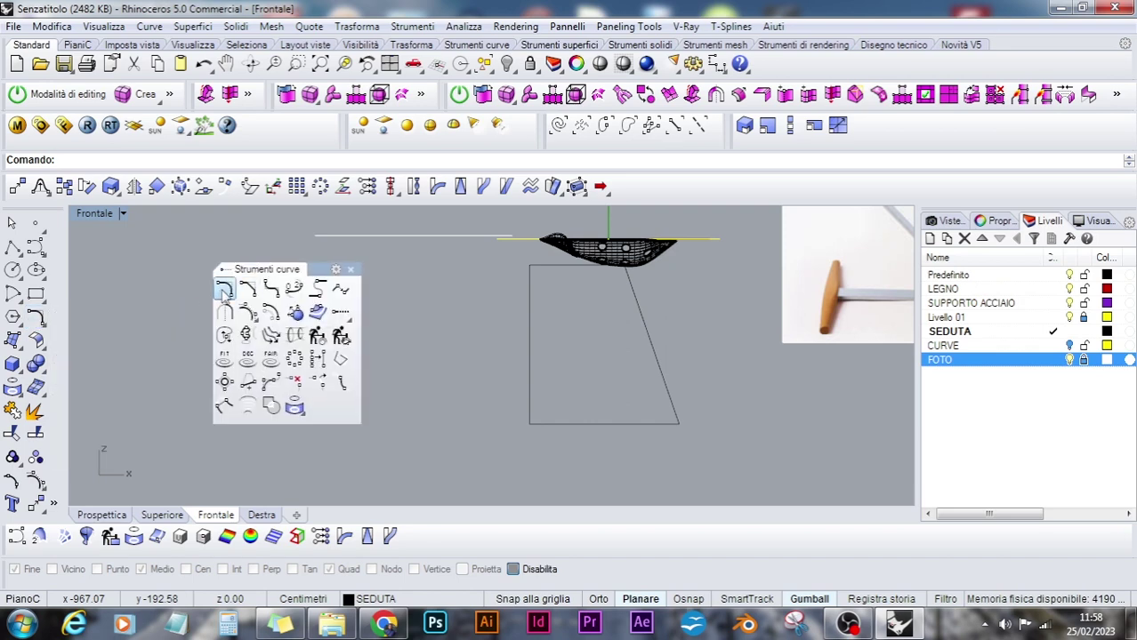
left_click(224, 290)
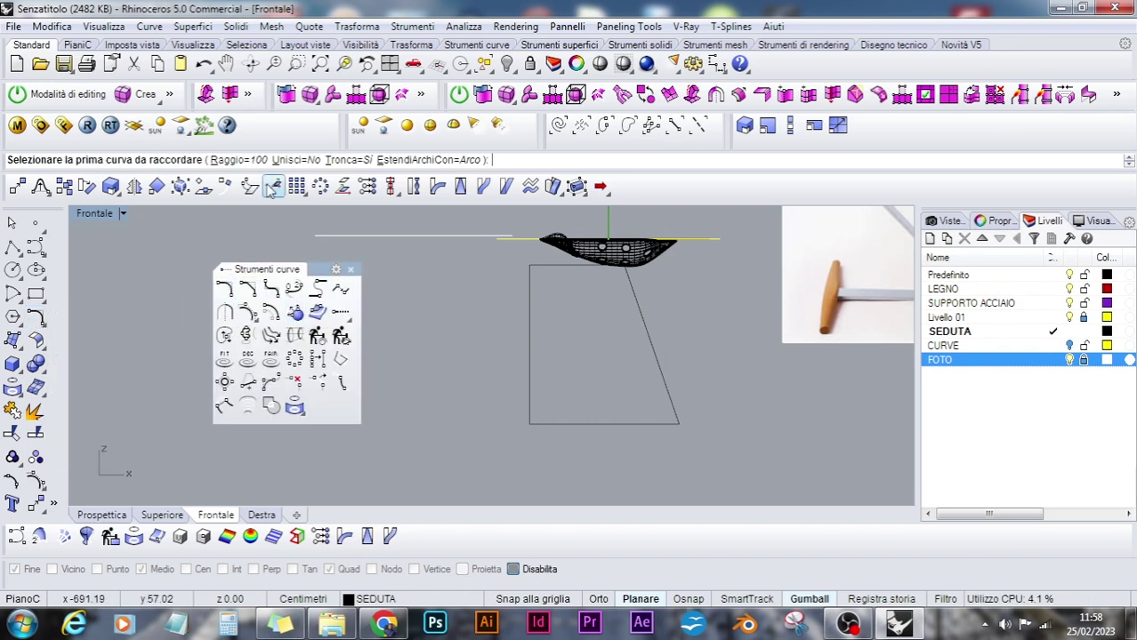
left_click(654, 423)
left_click(667, 400)
scroll(704, 407, "down", 2)
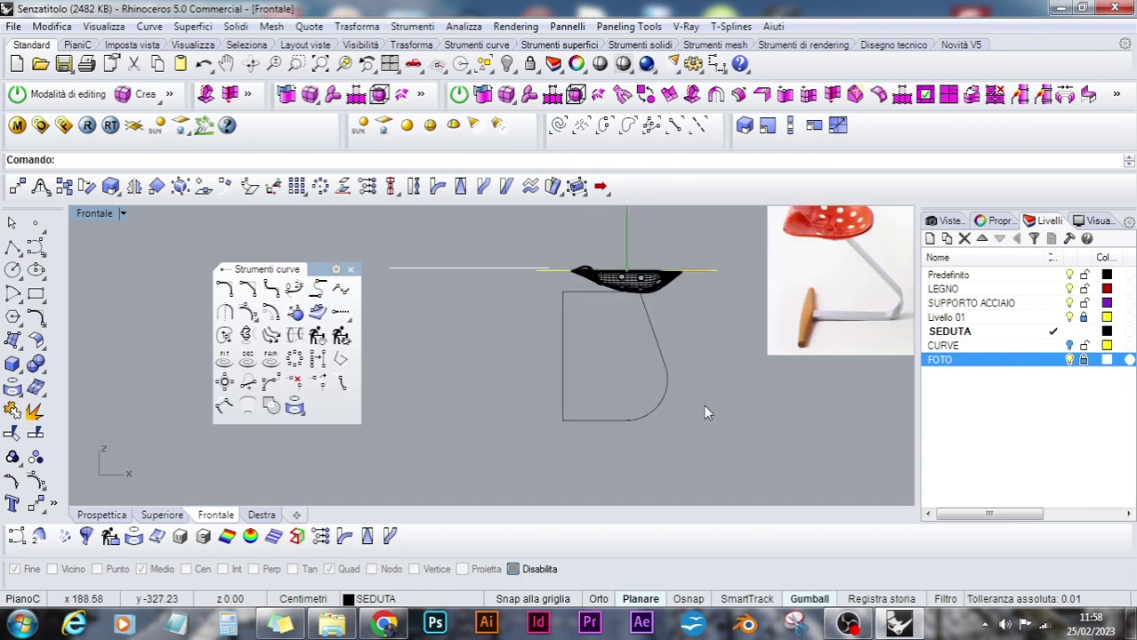
scroll(700, 404, "up", 3)
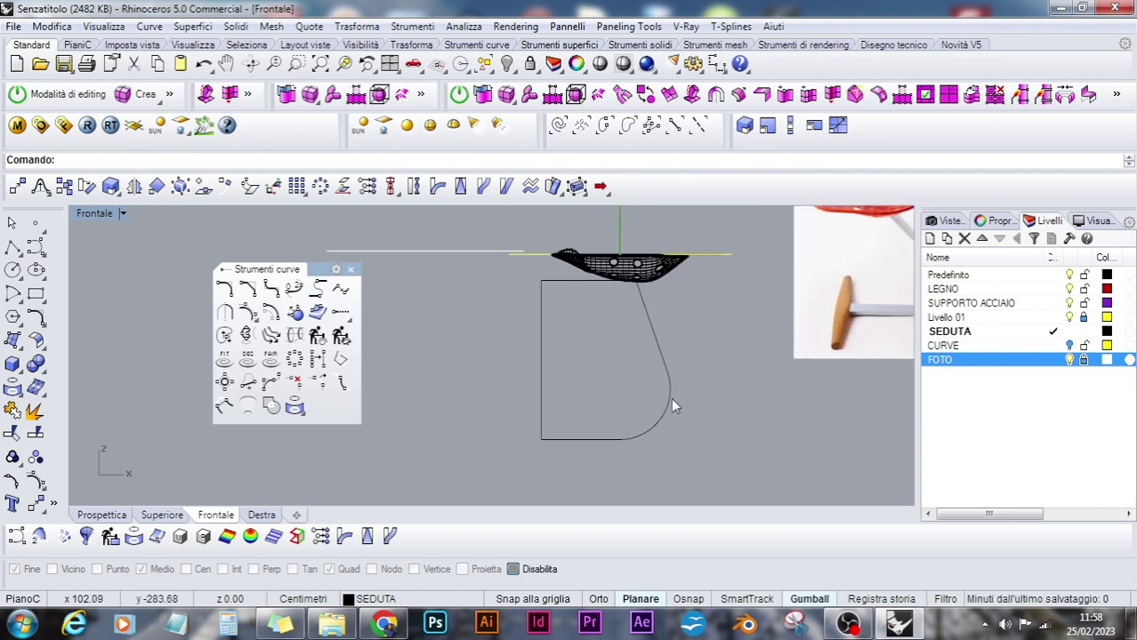
scroll(750, 415, "down", 2)
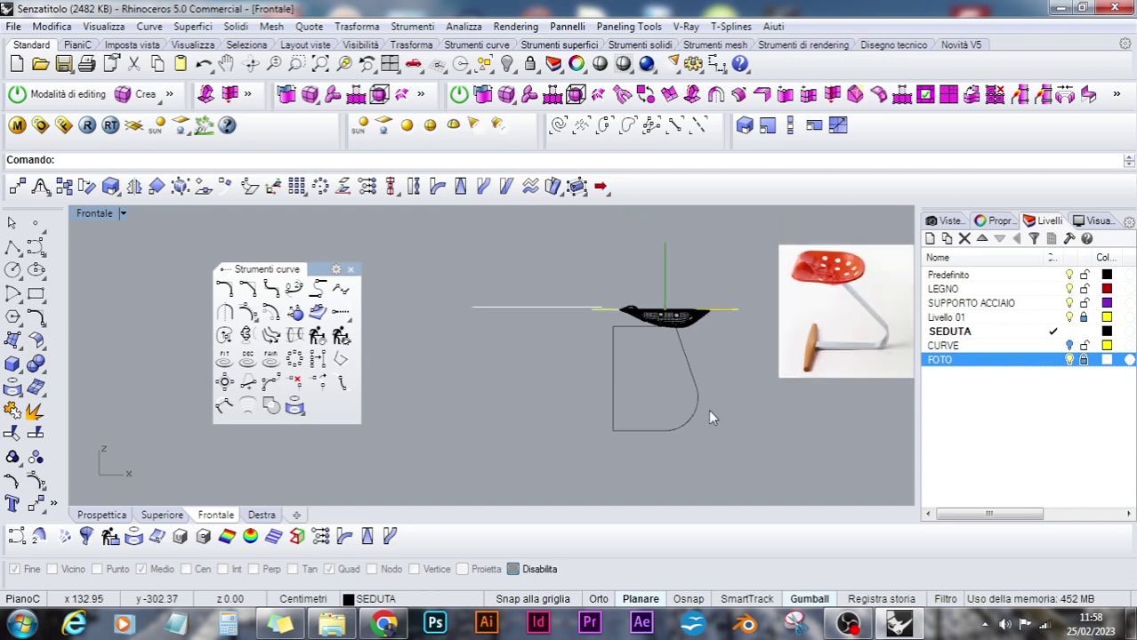
key("ctrl+z")
Fillet the corner between the slanted side and the base line with a radius of 50
right_click(487, 401)
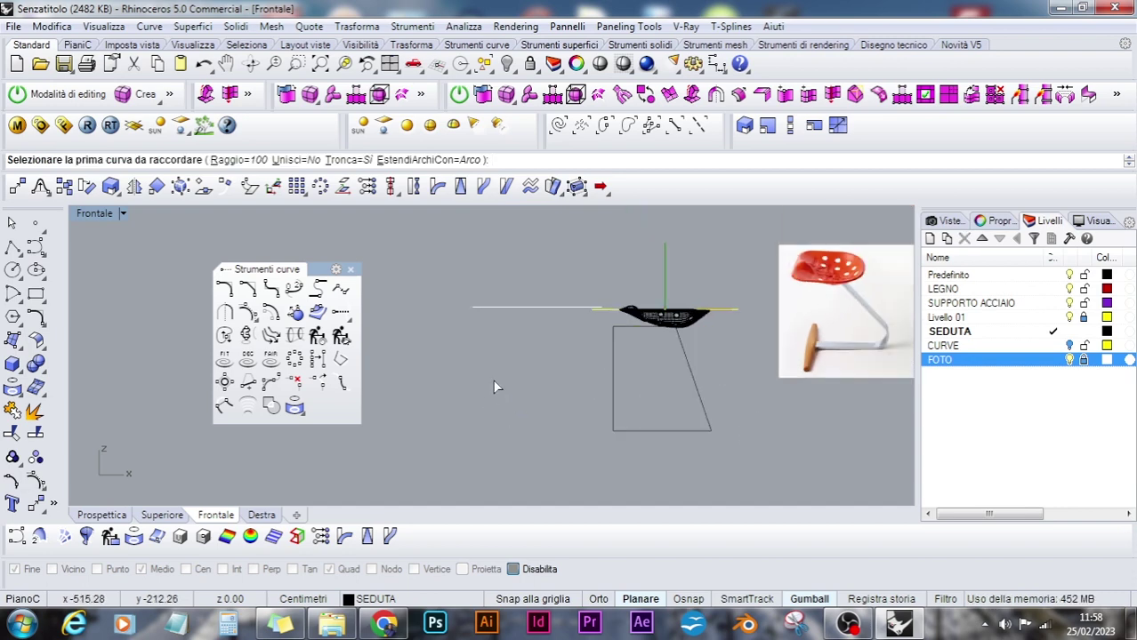
type("50")
key("Return")
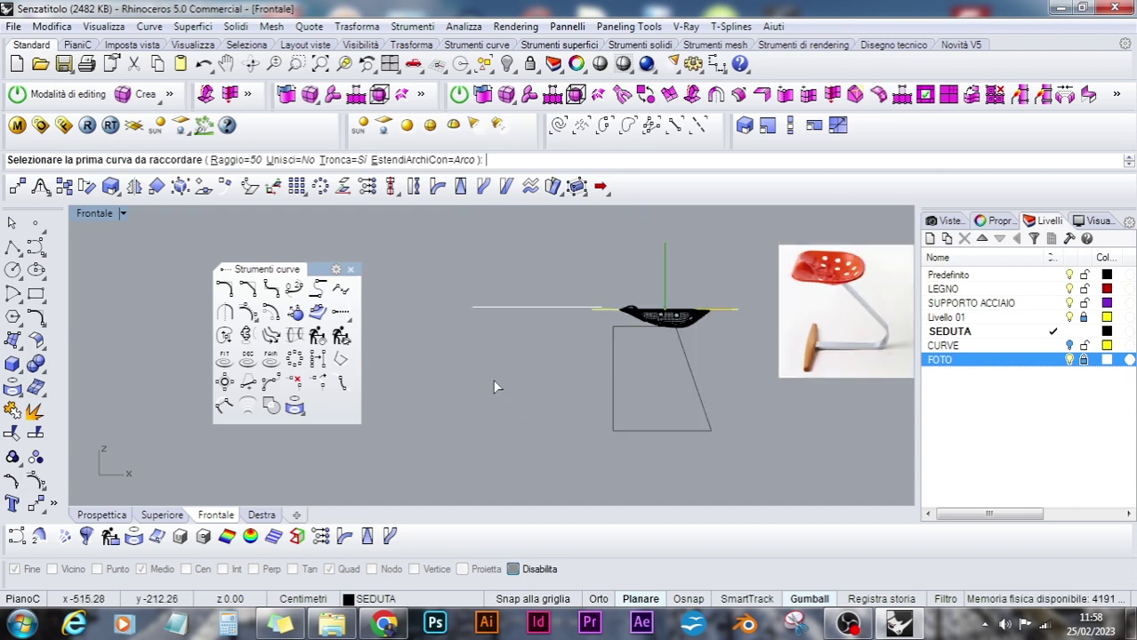
left_click(696, 430)
left_click(707, 416)
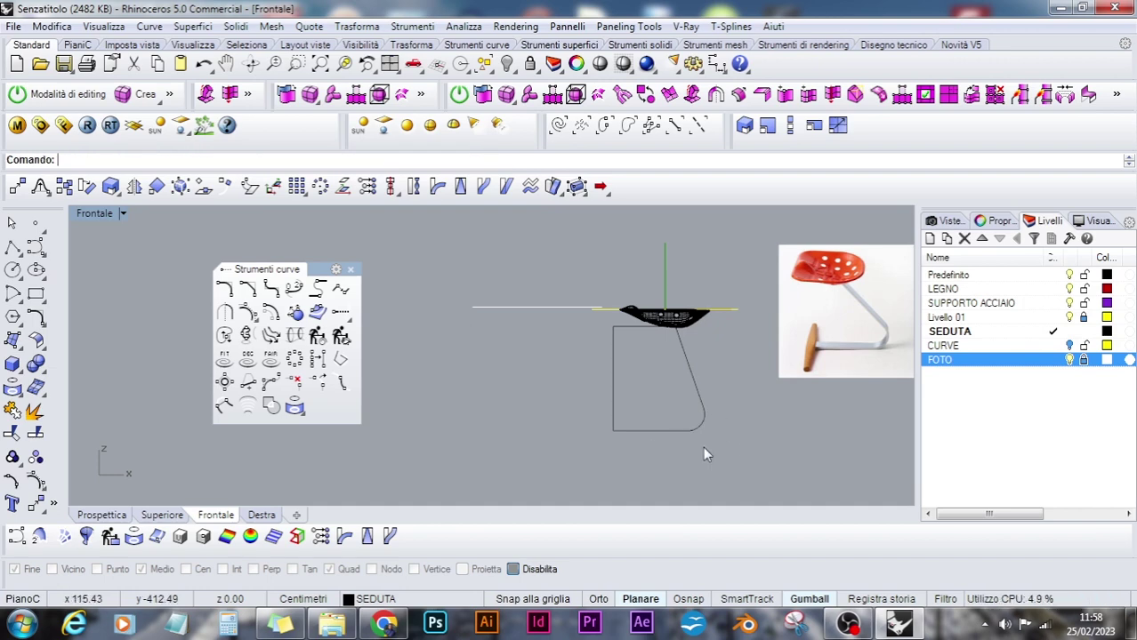
Explode the outline and delete its upper edge and straight vertical side, keeping the slanted line, arc and base line
left_click(657, 431)
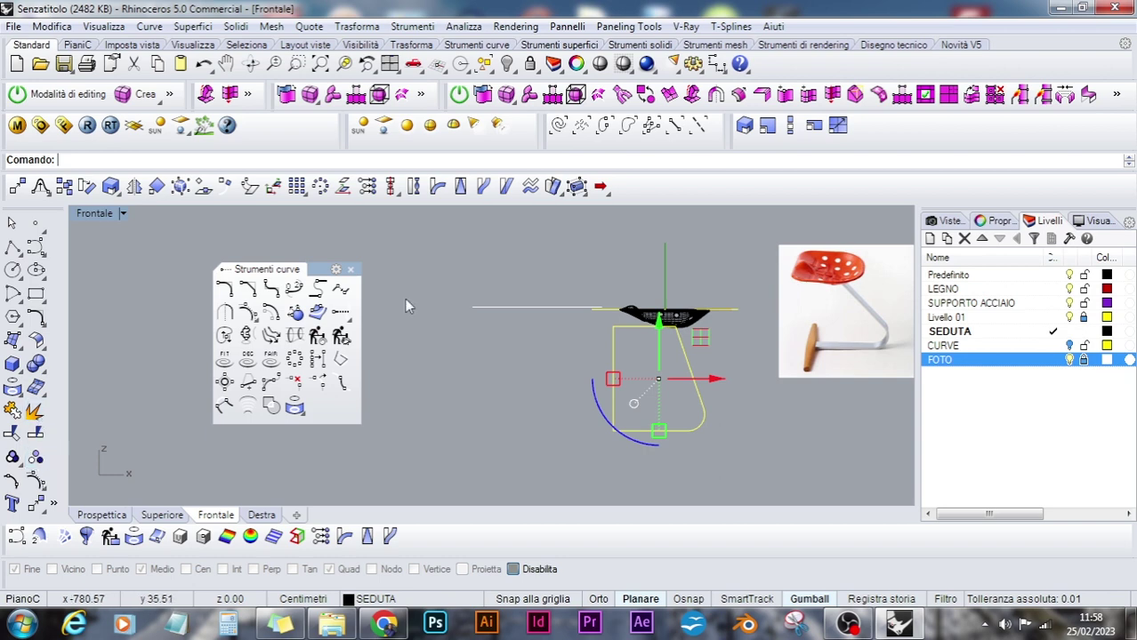
left_click(351, 271)
left_click(561, 383)
left_click(610, 355)
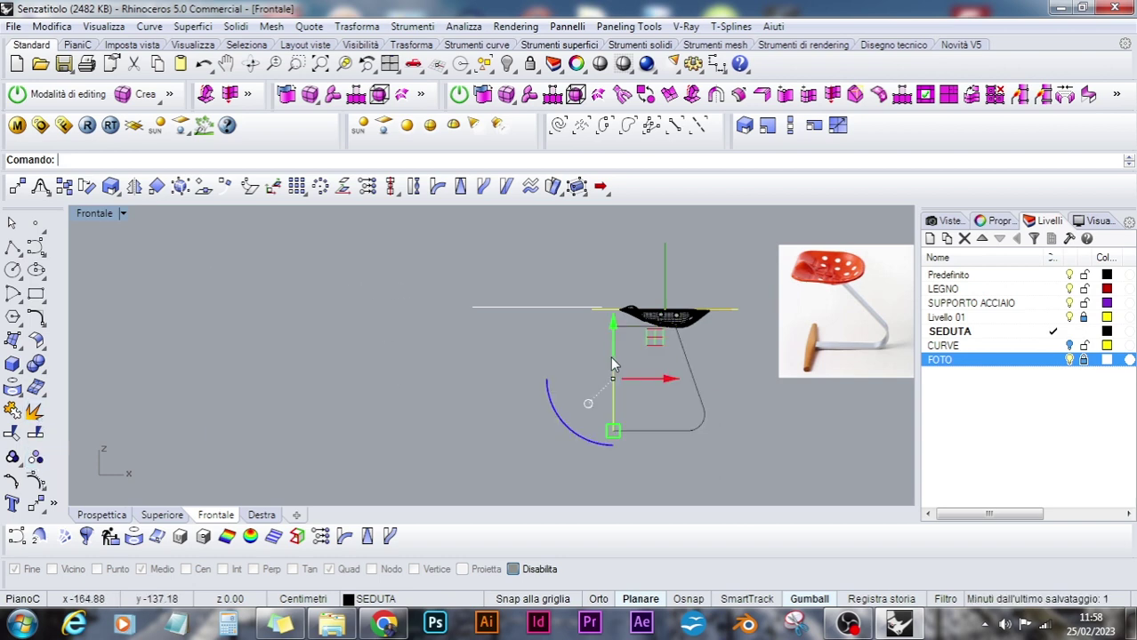
key("Delete")
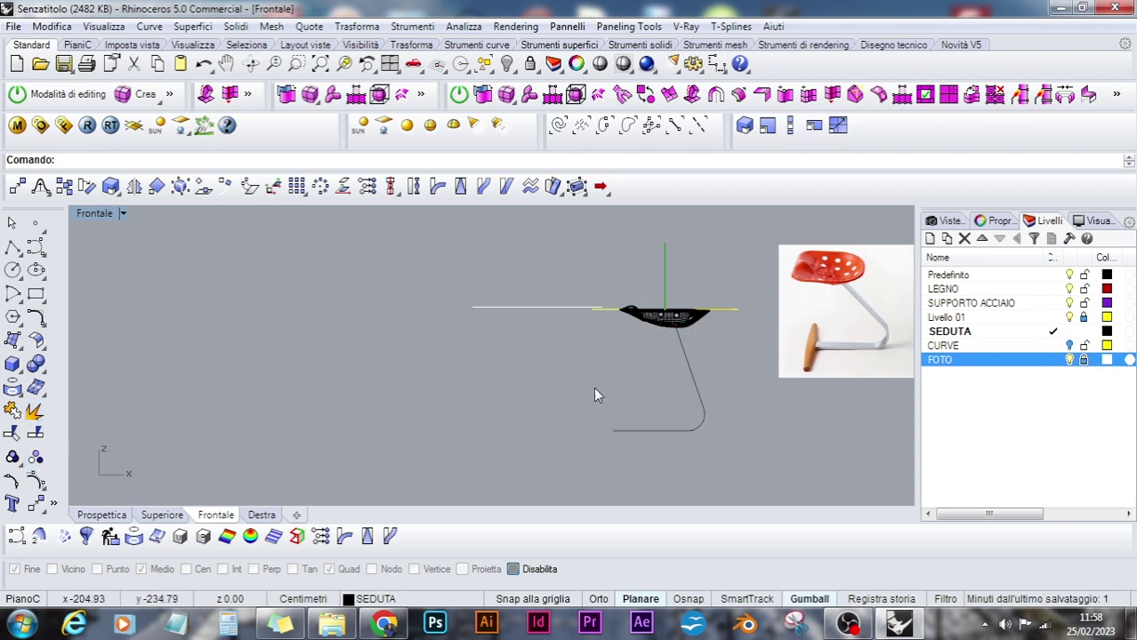
Join the slanted line, the corner arc and the base line into a single leg profile curve
scroll(607, 377, "up", 1)
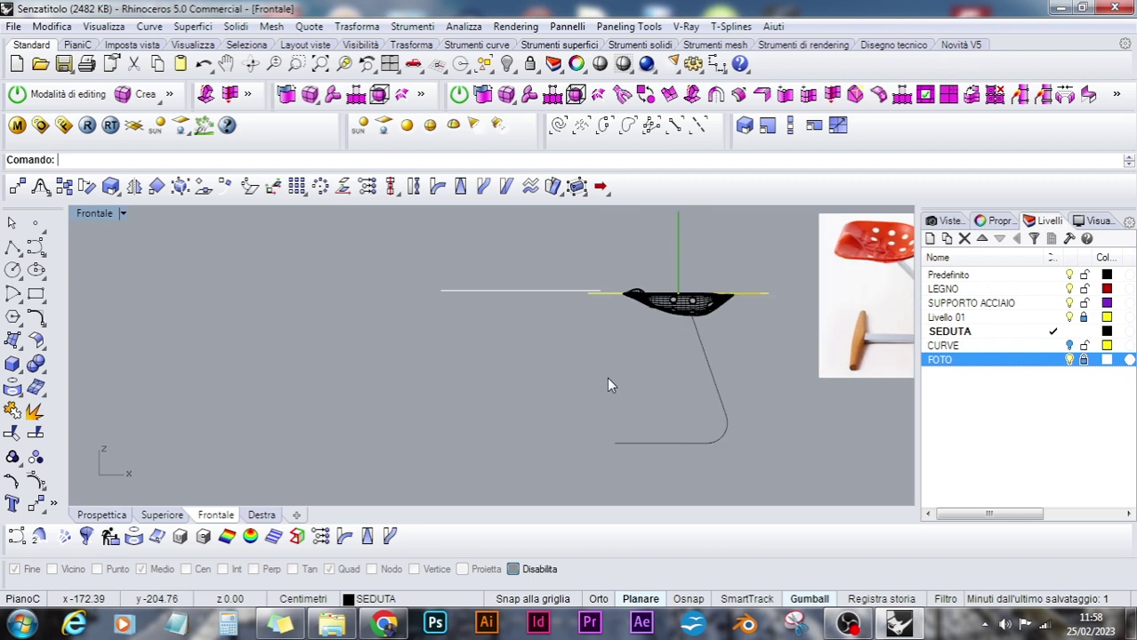
left_click(35, 434)
left_click(705, 356)
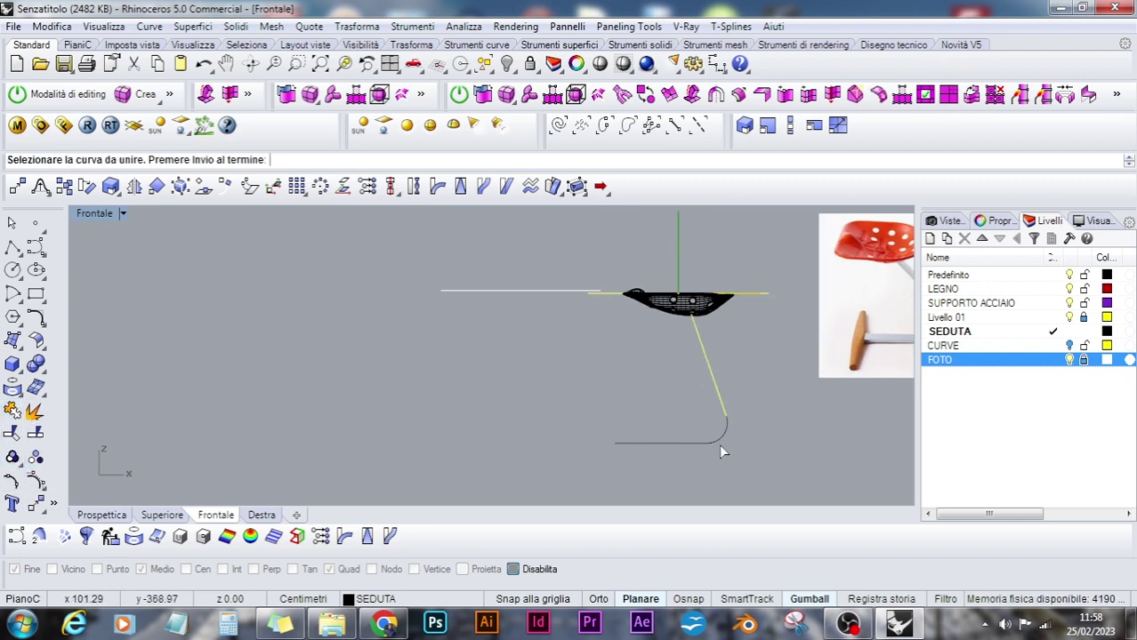
left_click(716, 443)
key("Return")
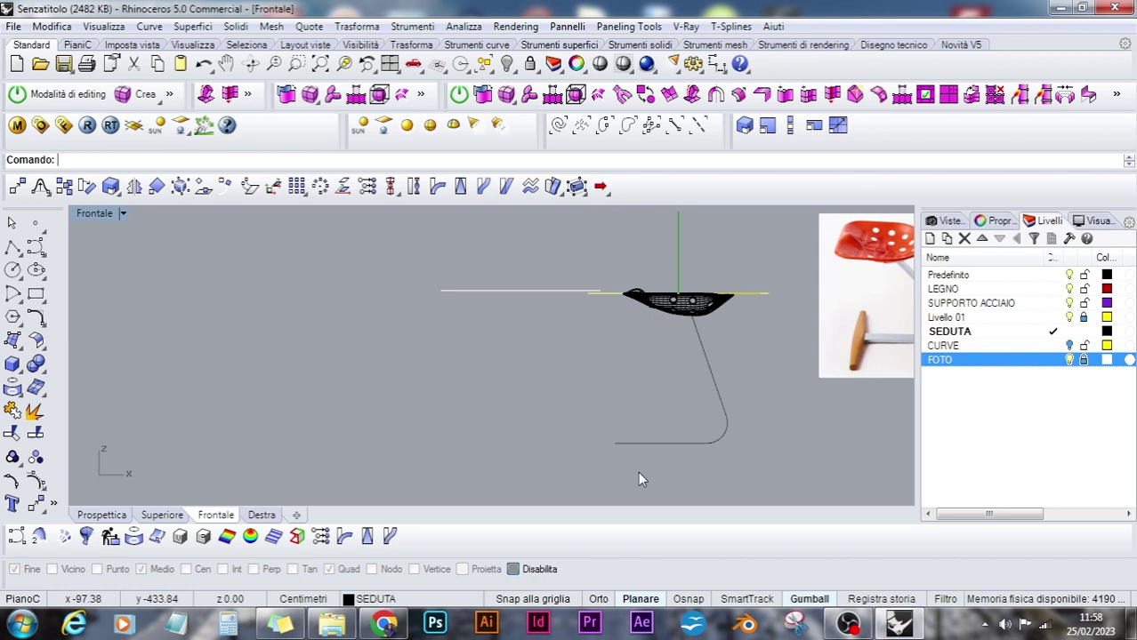
Try offsetting the leg profile curve inward by 13, and delete the offset copy
left_click(692, 445)
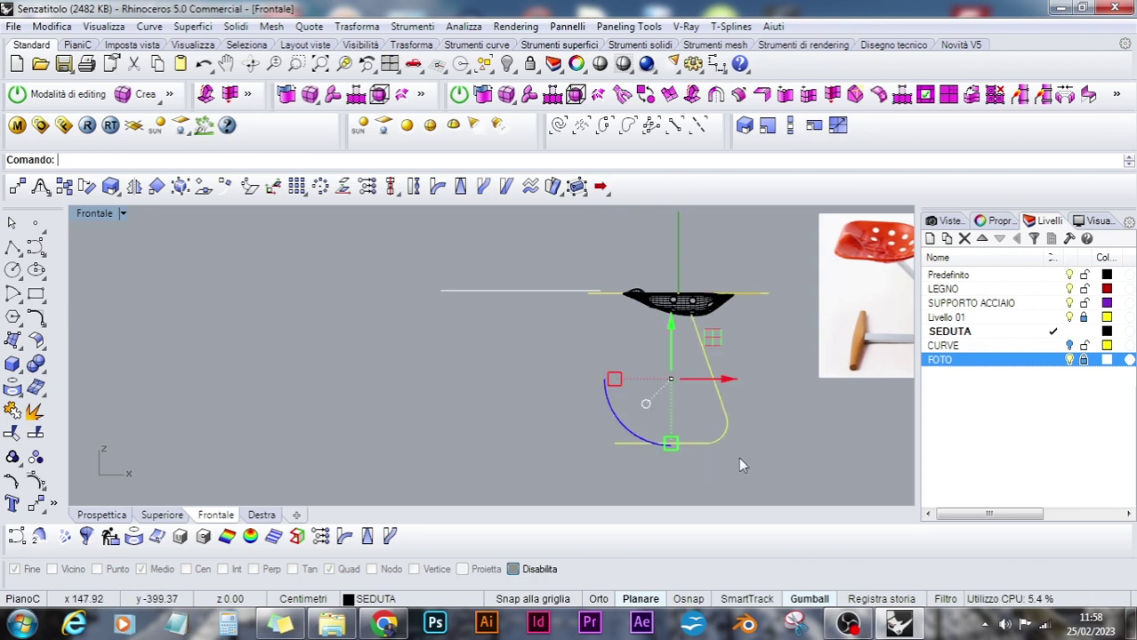
type("Offset")
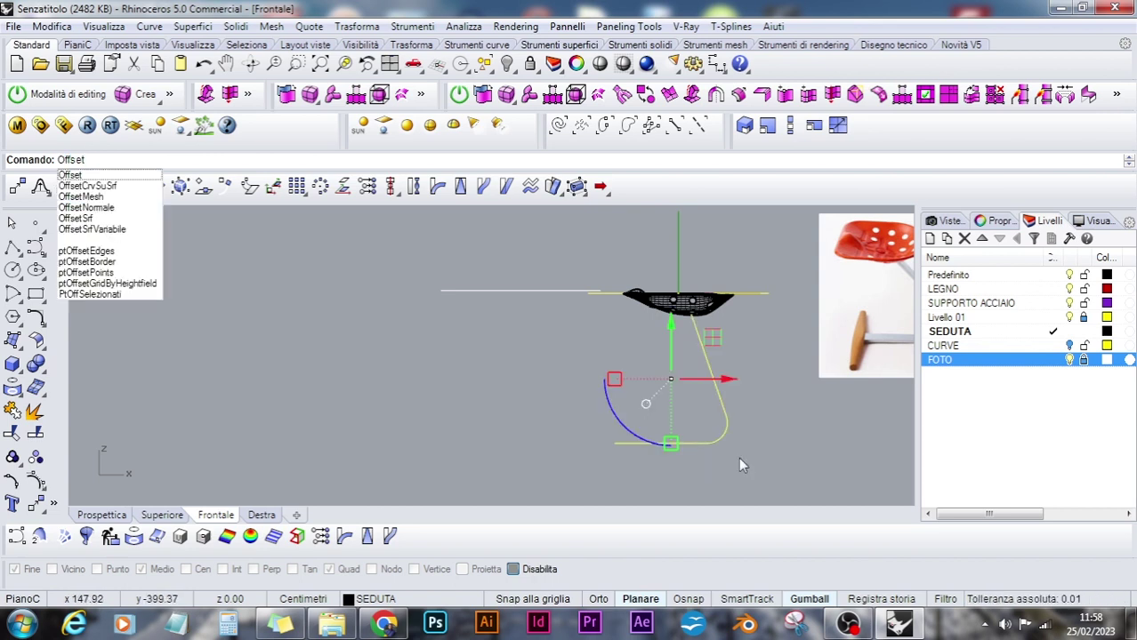
key("Return")
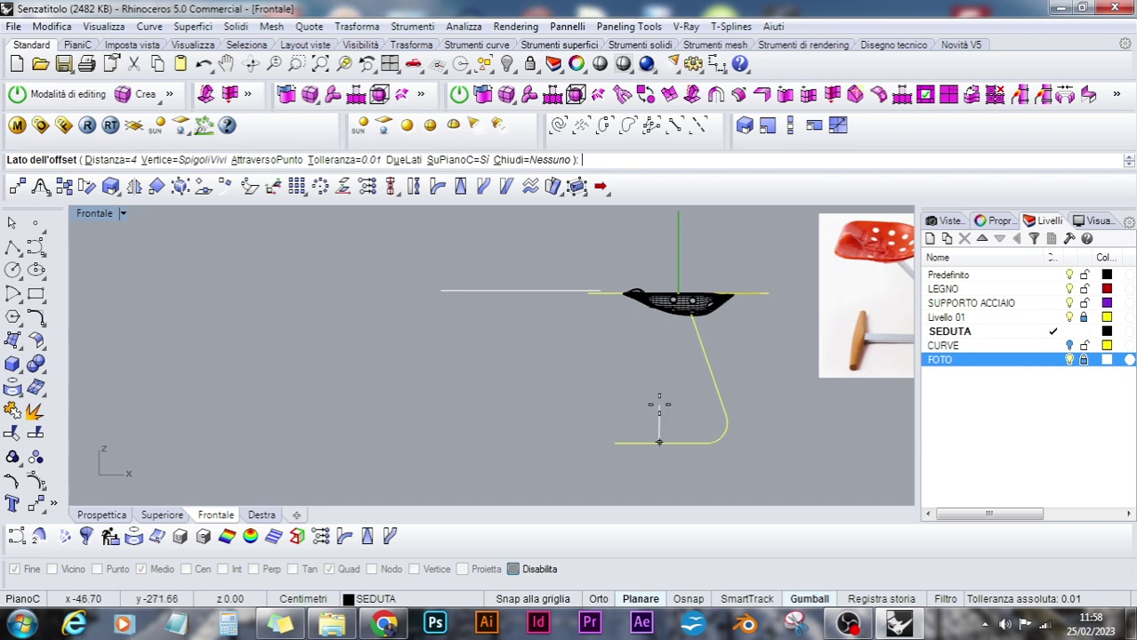
scroll(660, 405, "up", 5)
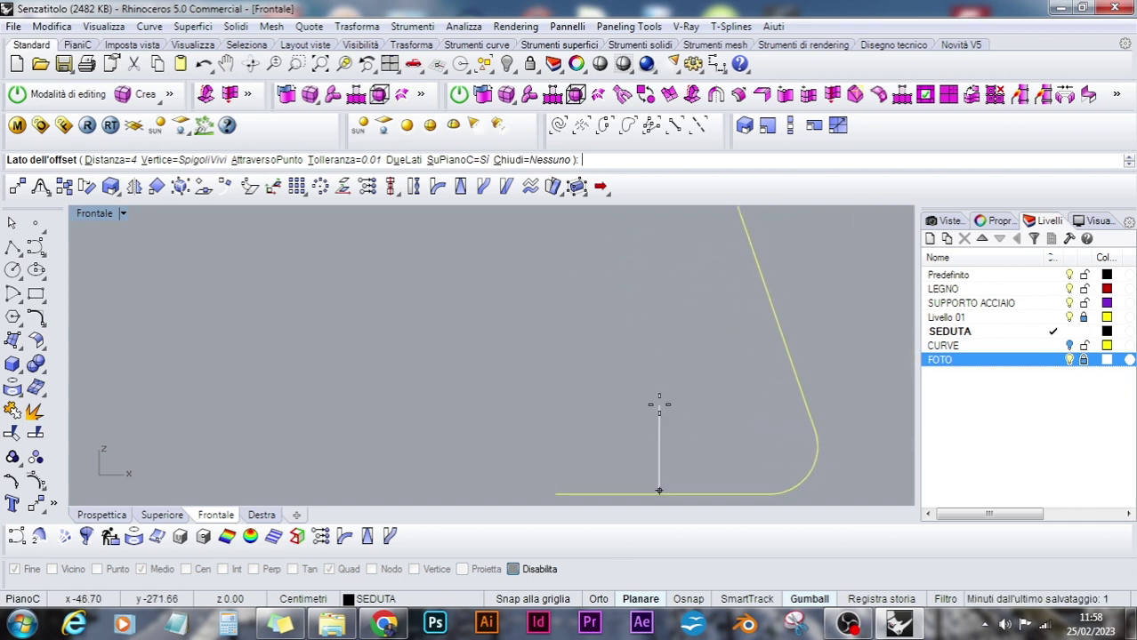
type("10")
key("Return")
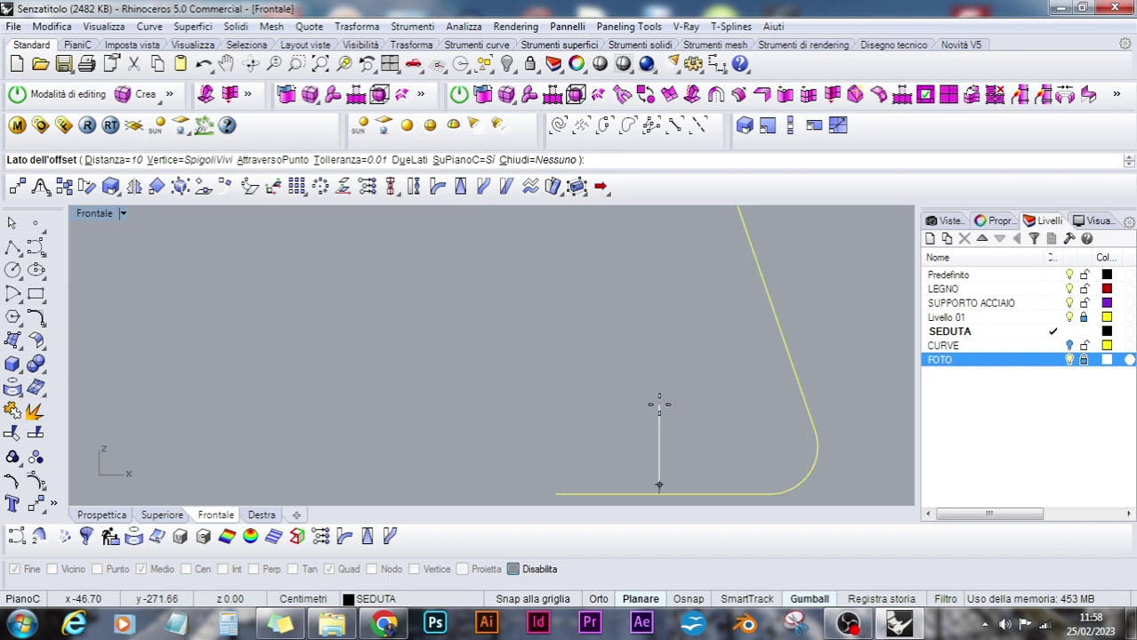
type("13")
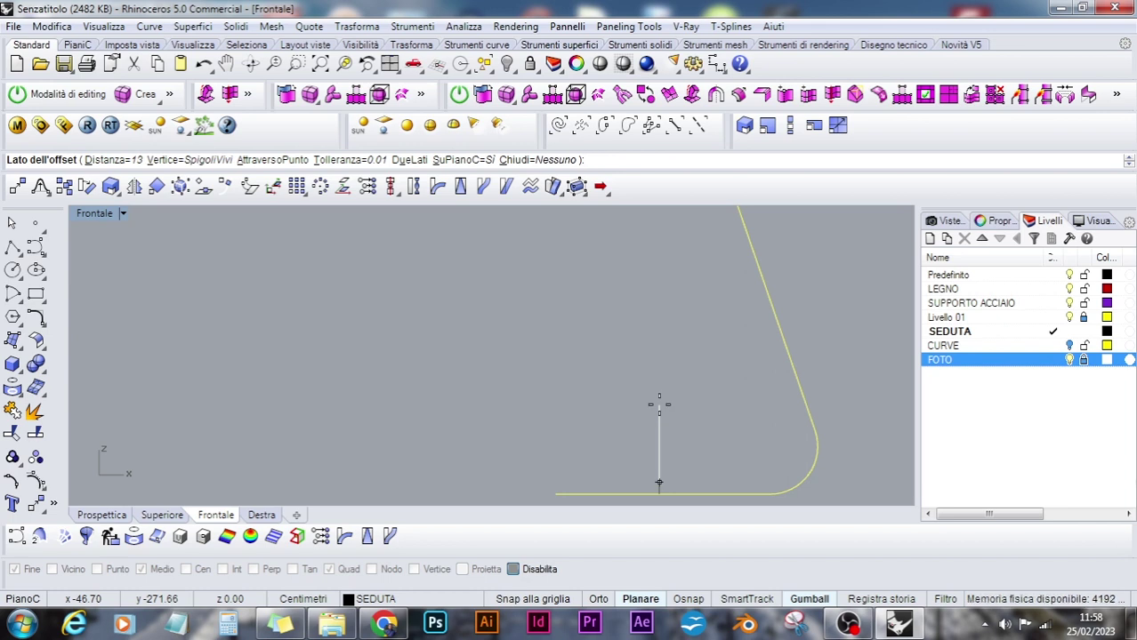
left_click(659, 405)
left_click(690, 428)
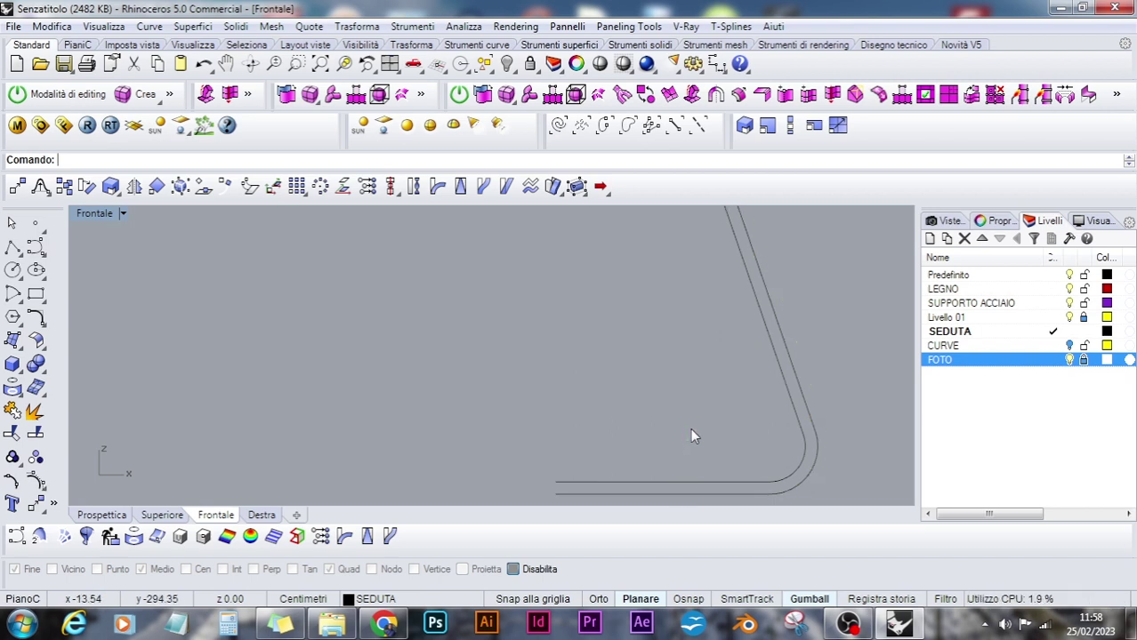
scroll(696, 425, "down", 8)
right_click_drag(777, 377, 681, 357)
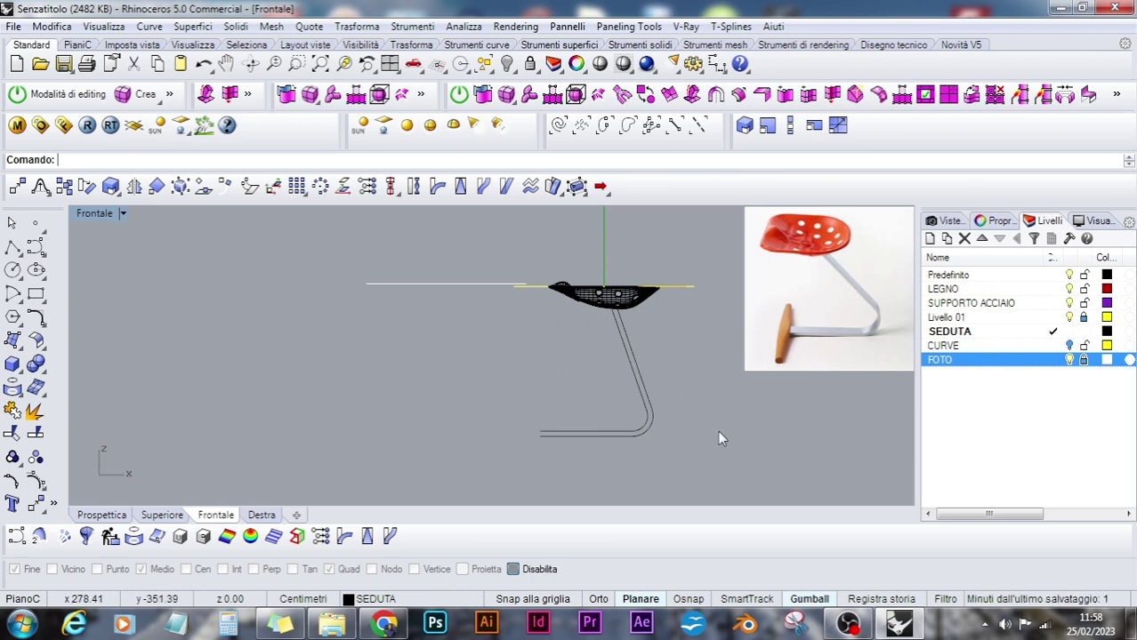
left_click(630, 373)
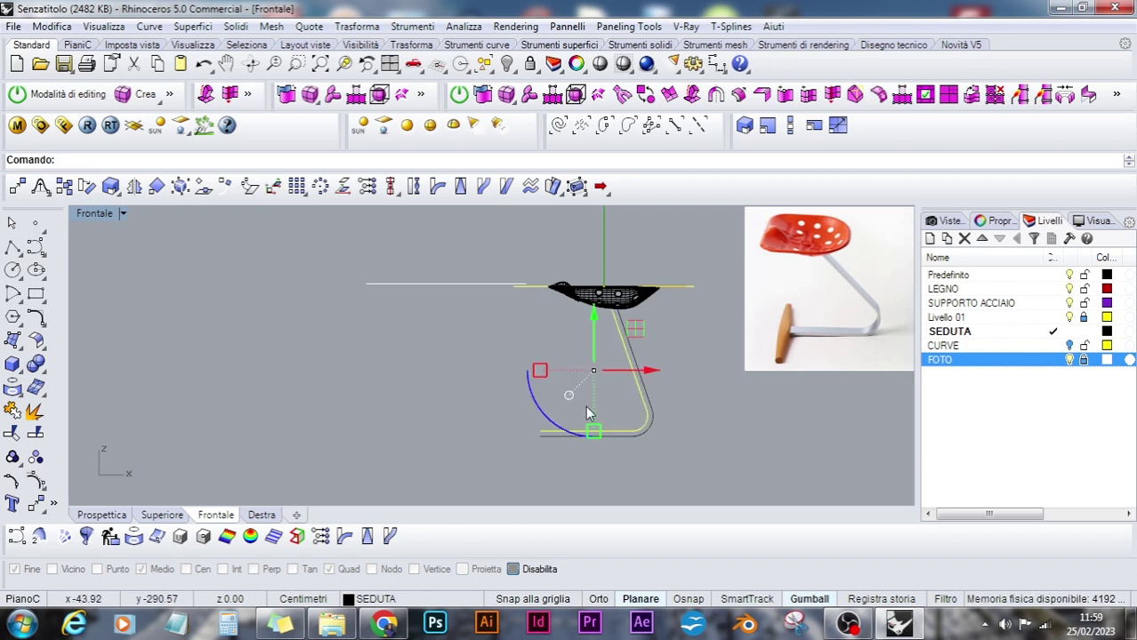
key("Delete")
Show the leg curve's control points and shift those of the corner bend and the slanted side's middle outward, away from the seat
left_click(594, 437)
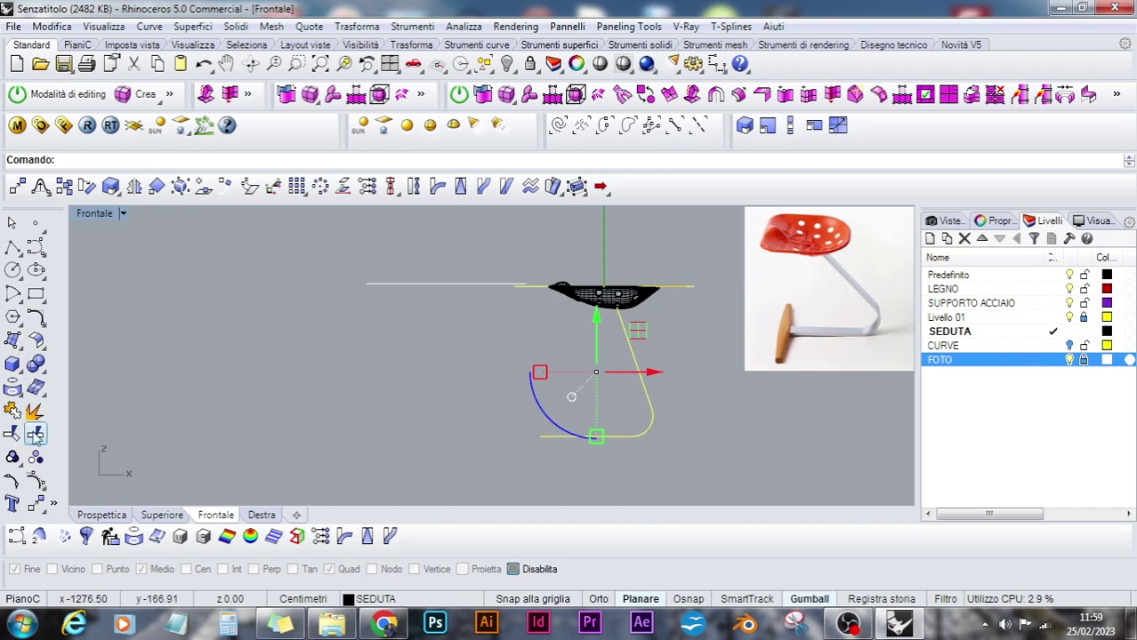
left_click(35, 434)
left_click_drag(609, 474, 683, 400)
left_click(602, 474)
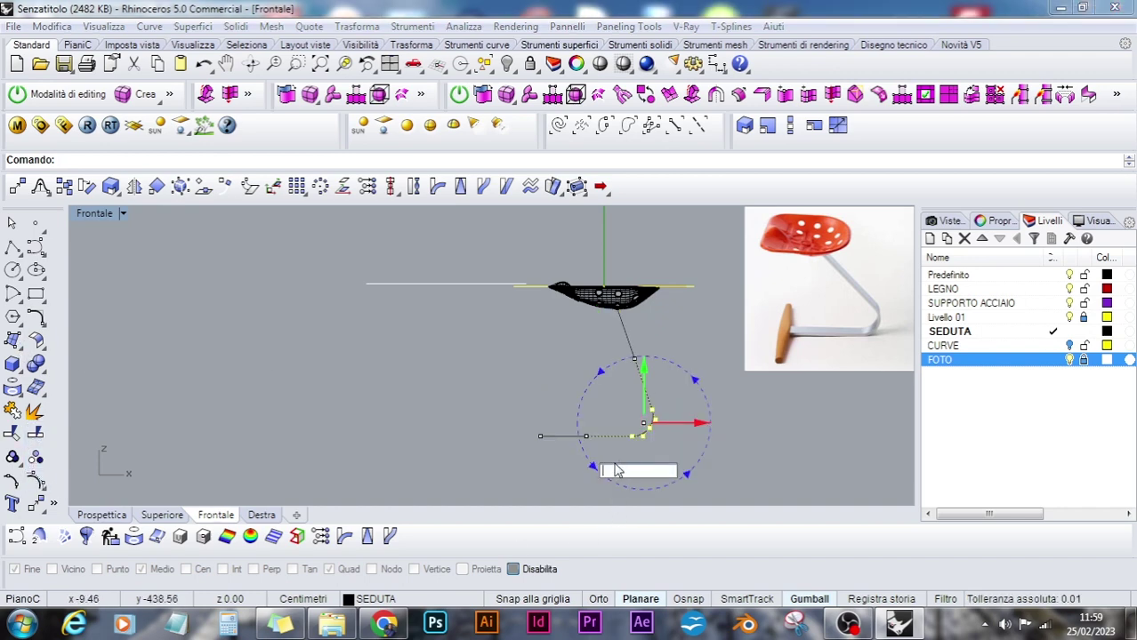
left_click(538, 471)
left_click_drag(680, 352, 681, 352)
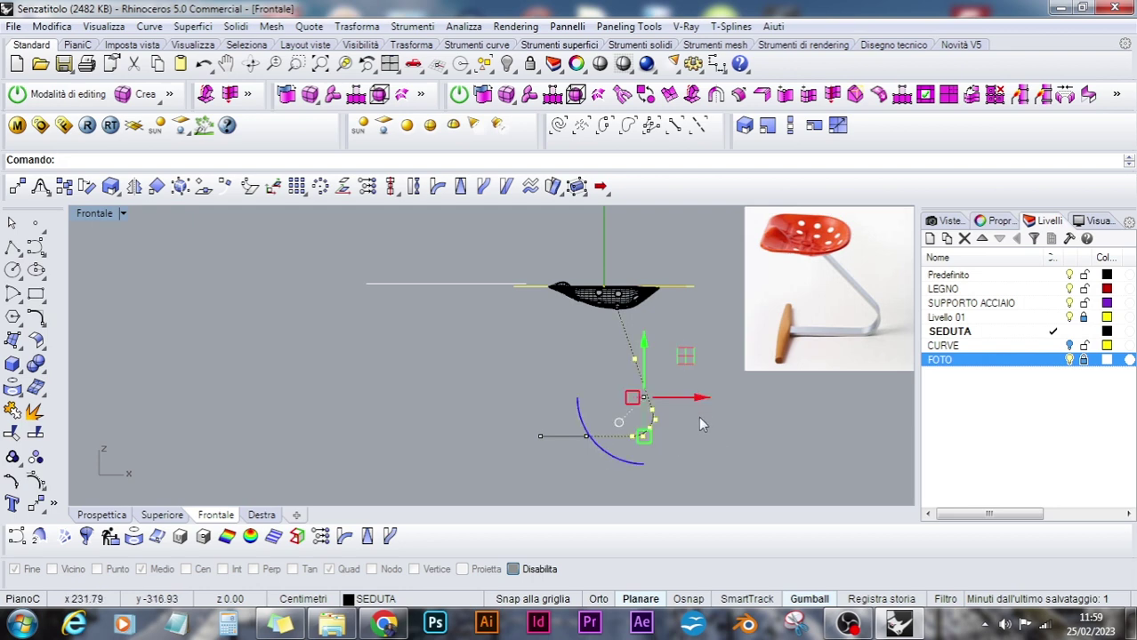
left_click_drag(698, 416, 720, 405)
left_click_drag(719, 404, 710, 399)
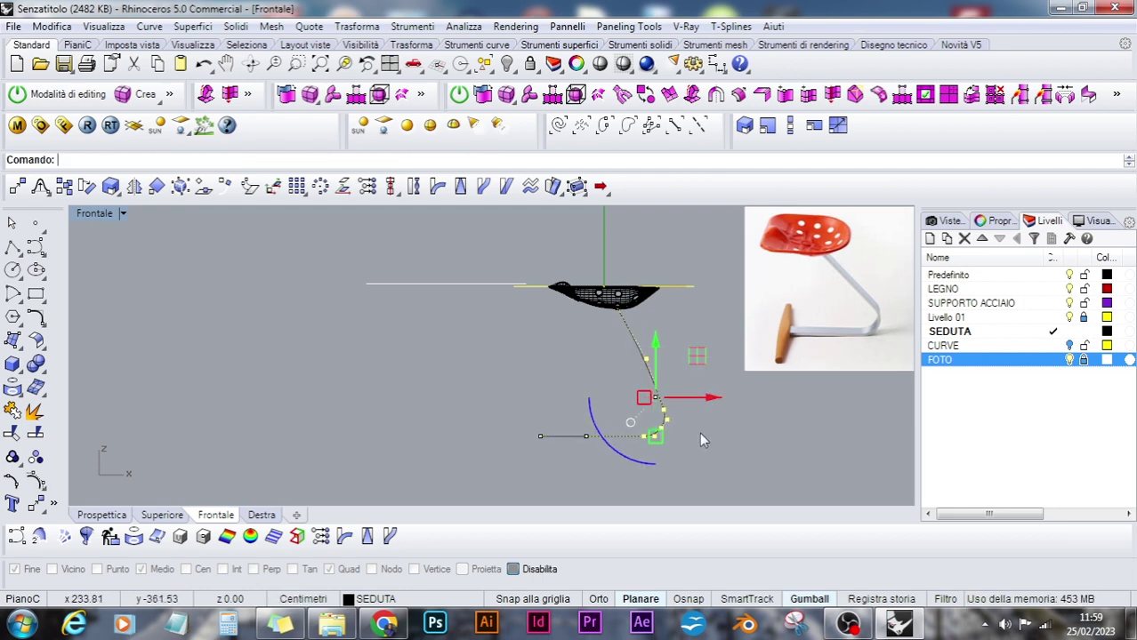
Move the slanted side's middle control point back in line with its ends and hide the control points
left_click(700, 432)
left_click_drag(616, 372, 696, 368)
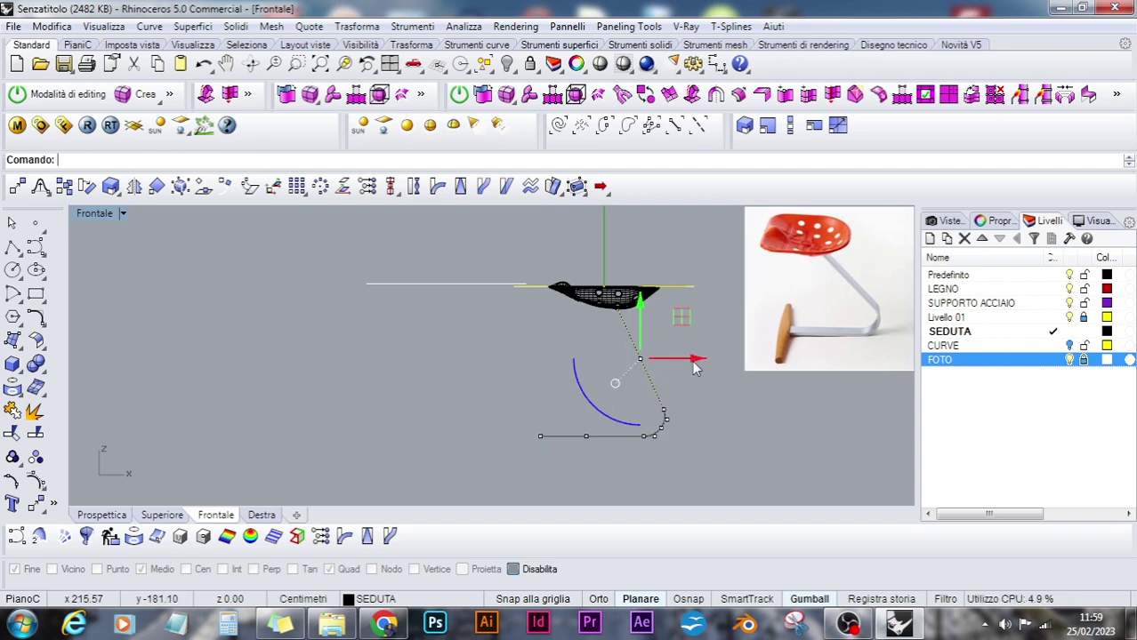
left_click(691, 413)
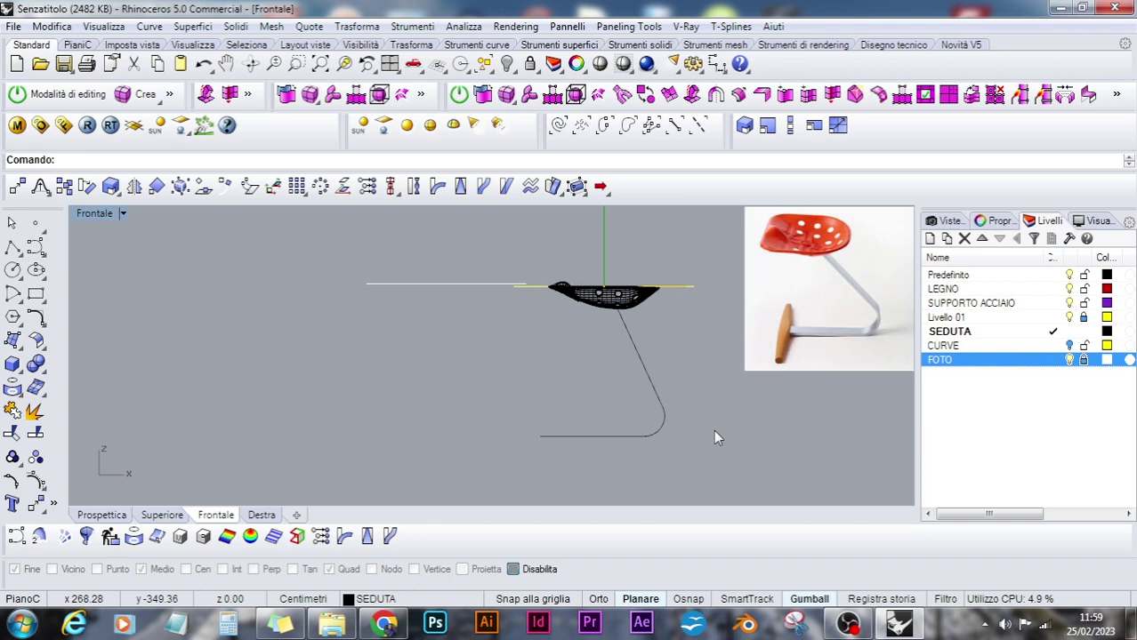
Offset the adjusted leg profile curve inward by 13
left_click(639, 435)
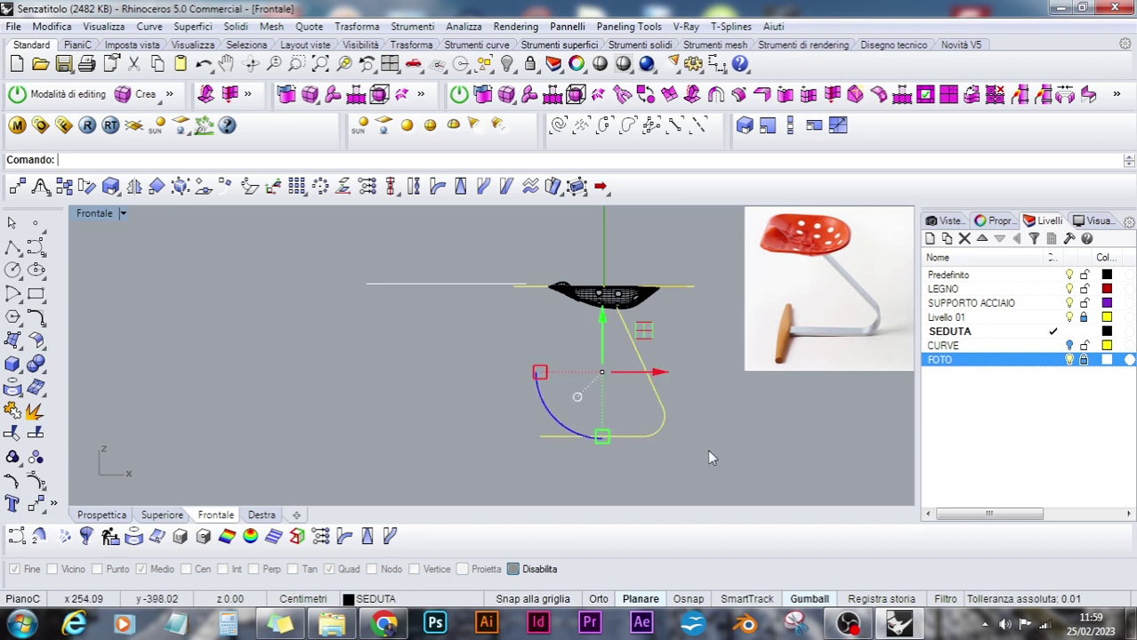
type("Offset")
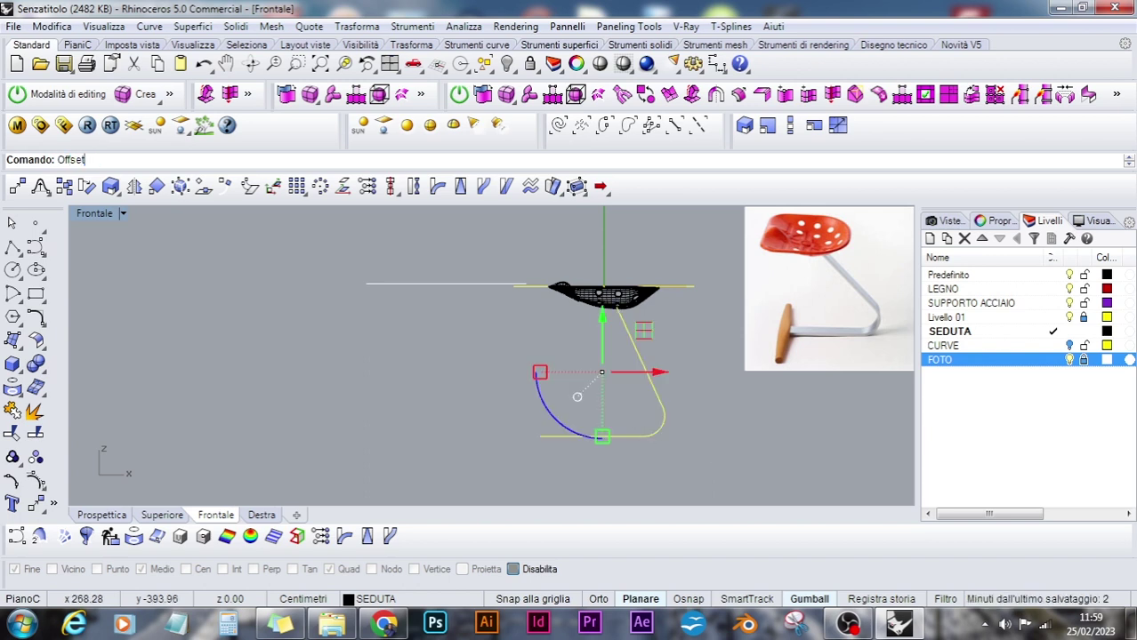
key("Return")
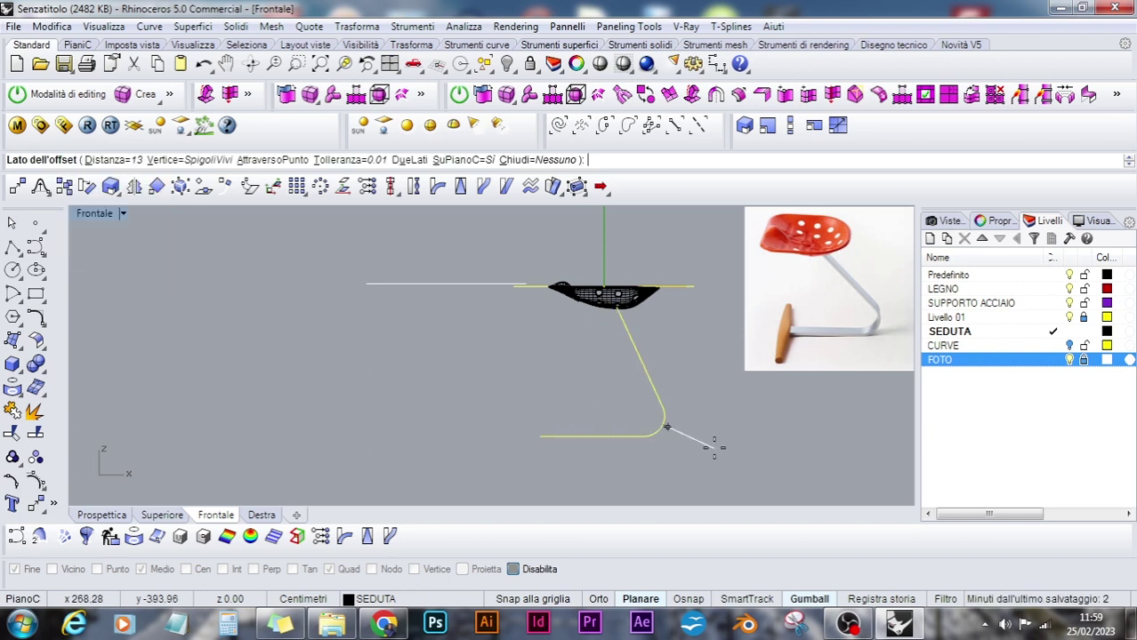
left_click(596, 423)
left_click(642, 457)
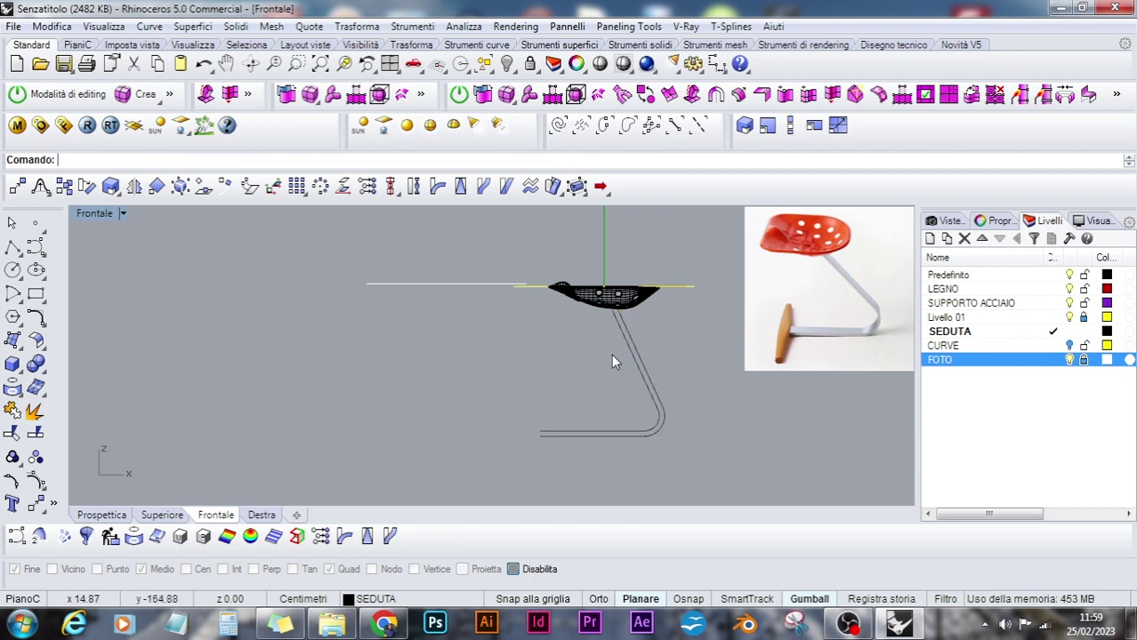
Make the Predefinito layer current
left_click(598, 297)
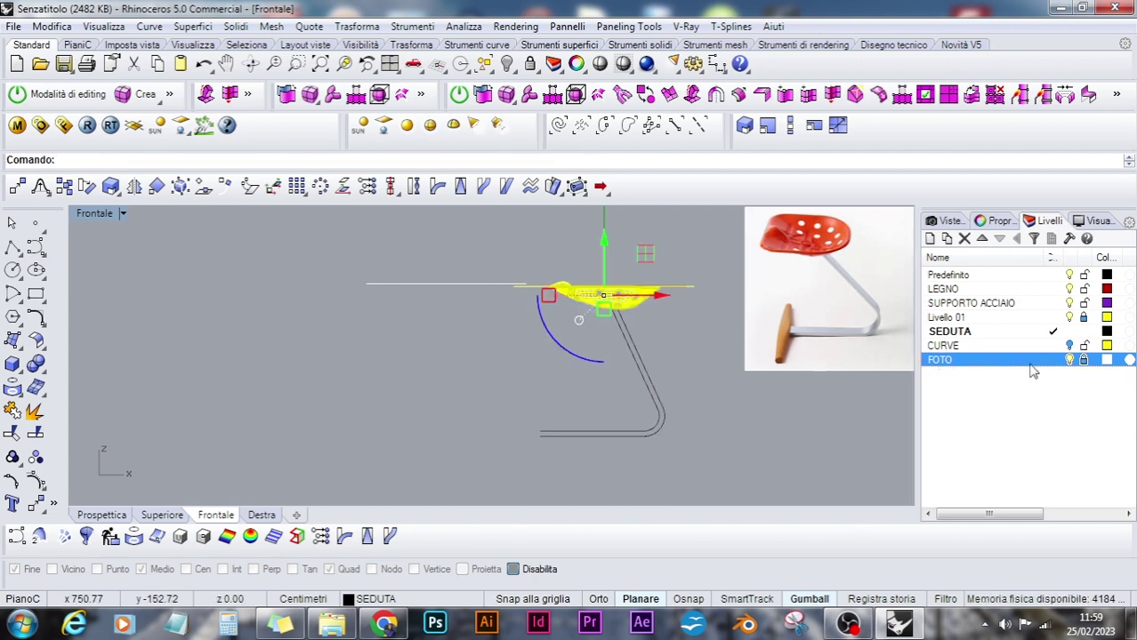
left_click(649, 379)
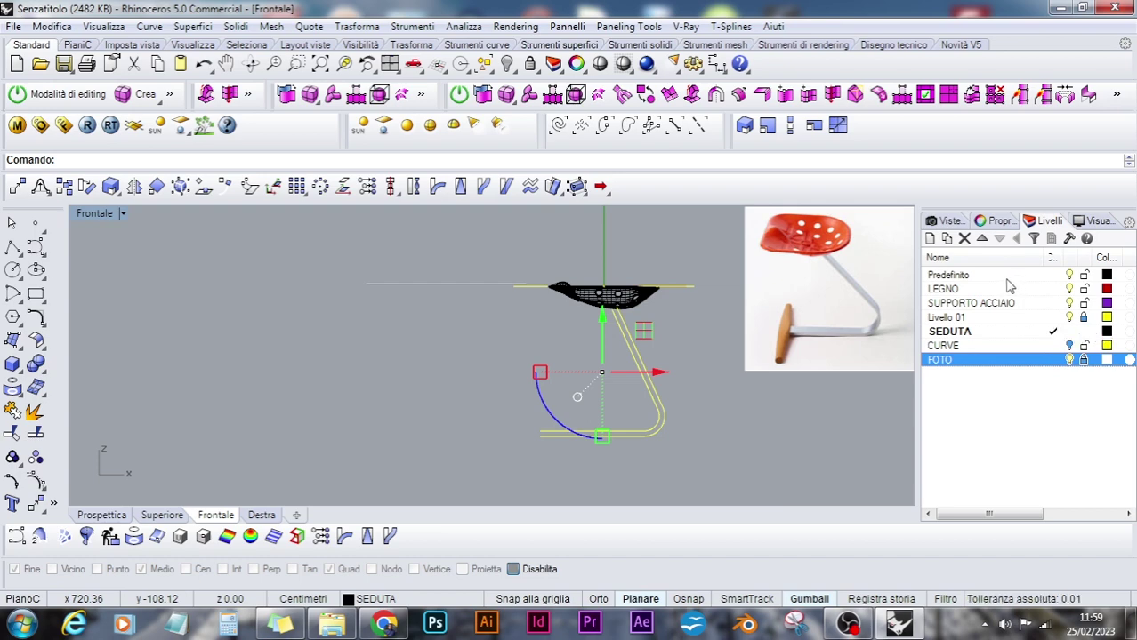
double_click(973, 278)
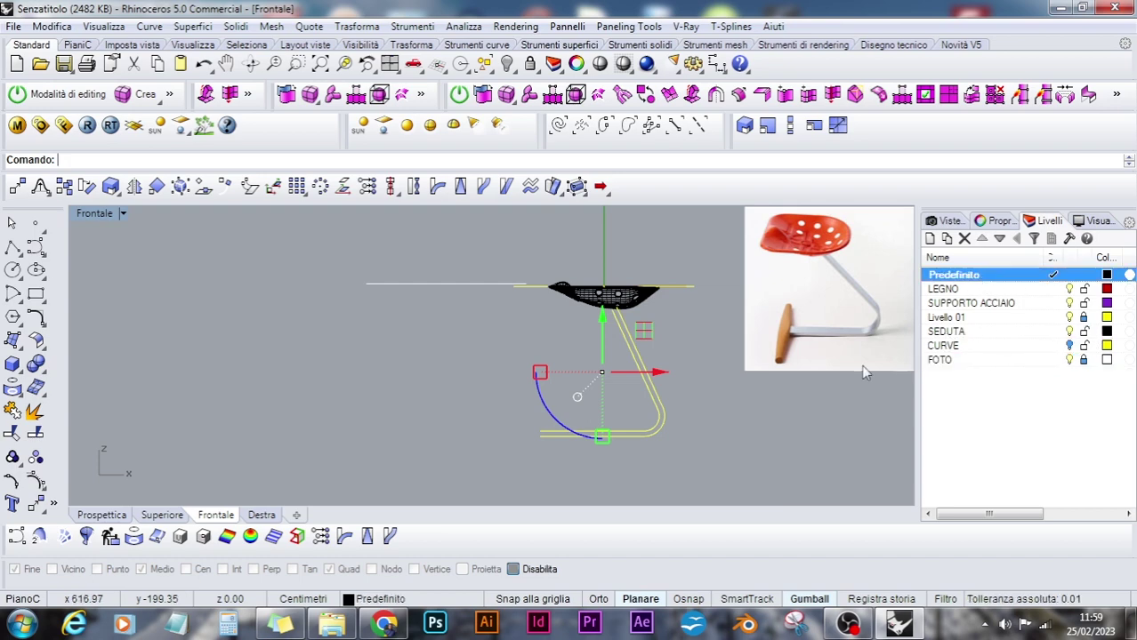
left_click(749, 389)
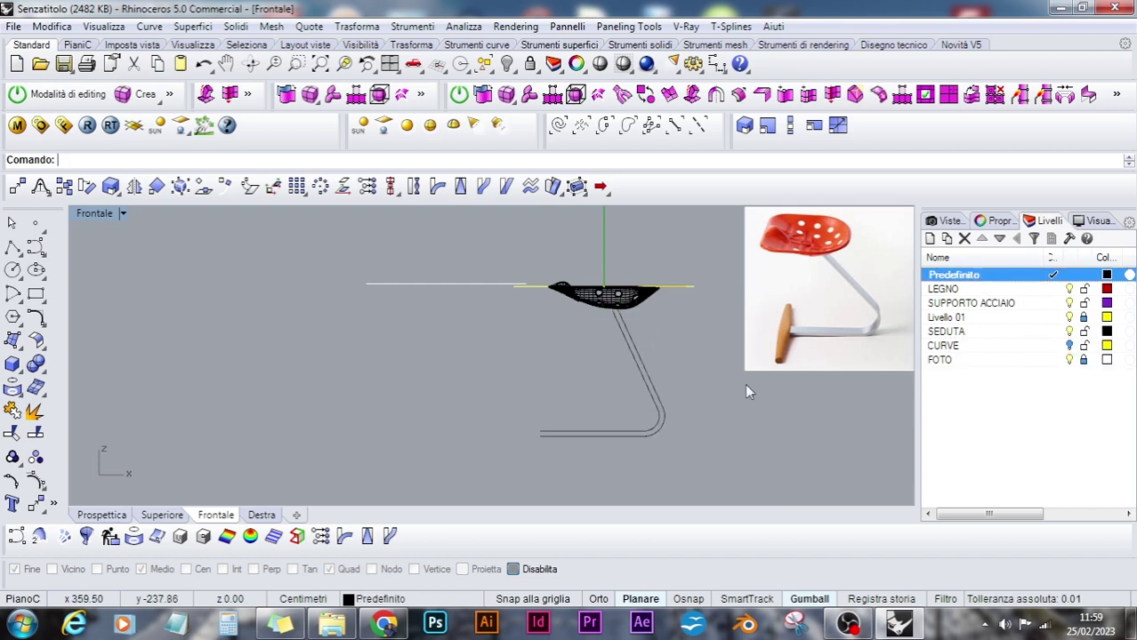
Move the two leg profile curves from the SEDUTA layer to the SUPPORTO ACCIAIO layer
left_click(1069, 331)
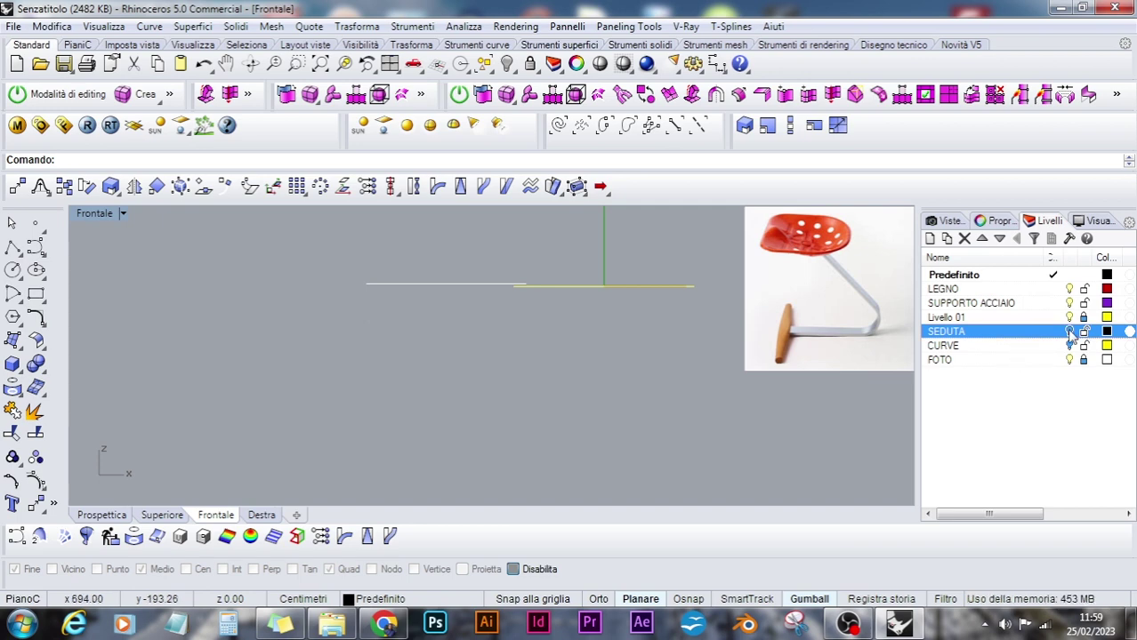
left_click(1069, 330)
left_click(611, 432)
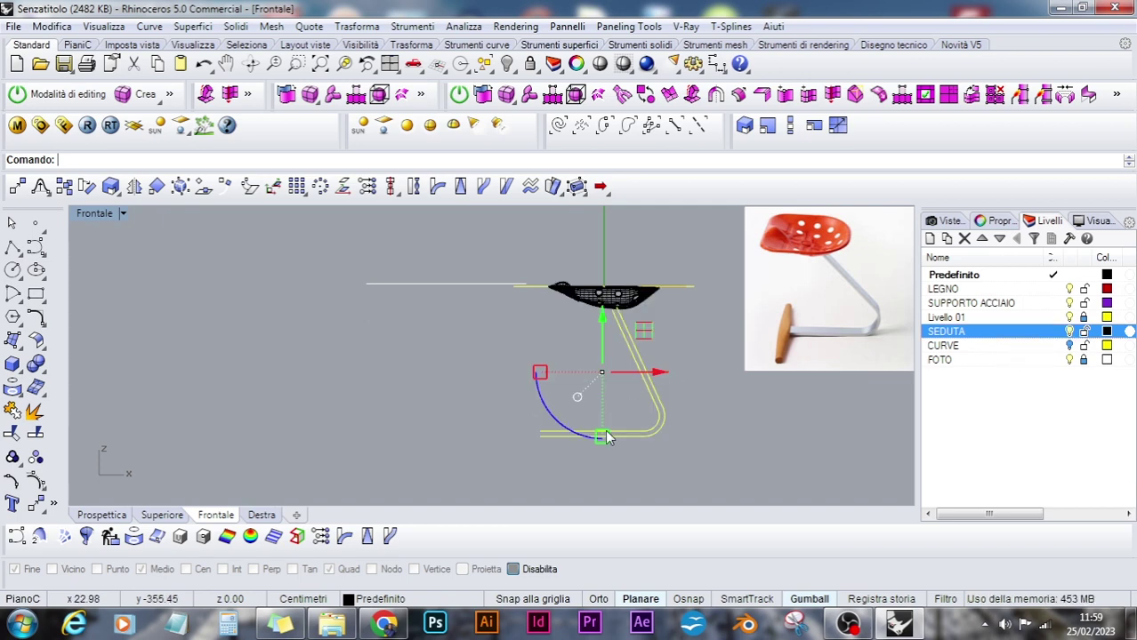
right_click(977, 305)
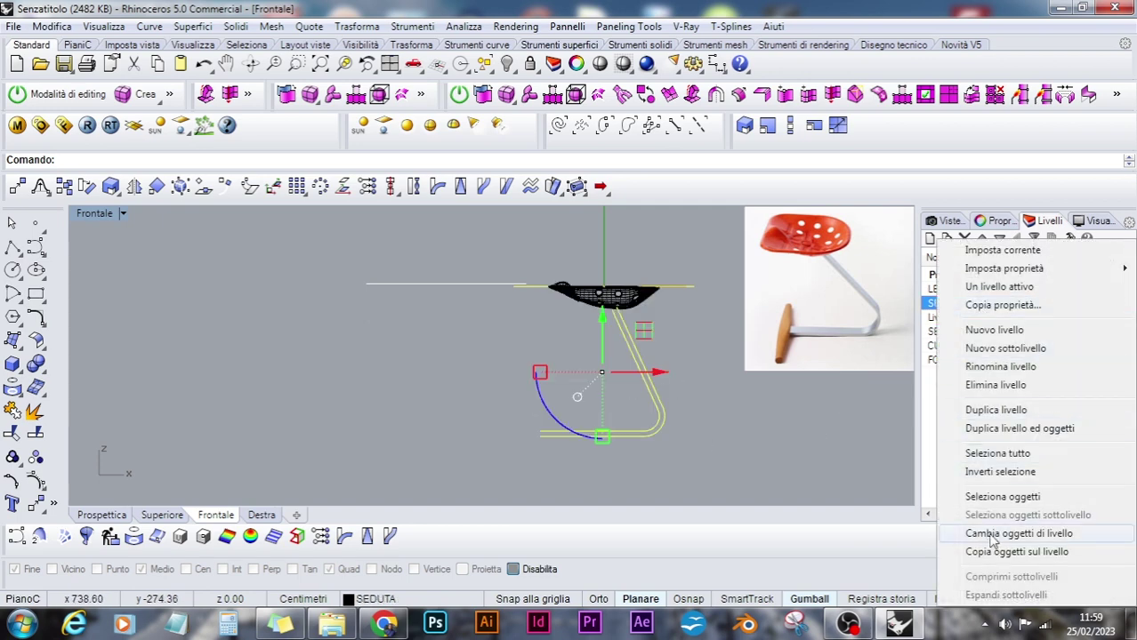
left_click(986, 536)
Hide the Livello 01 and SEDUTA layers, leaving the leg curves deselected
left_click(1000, 318)
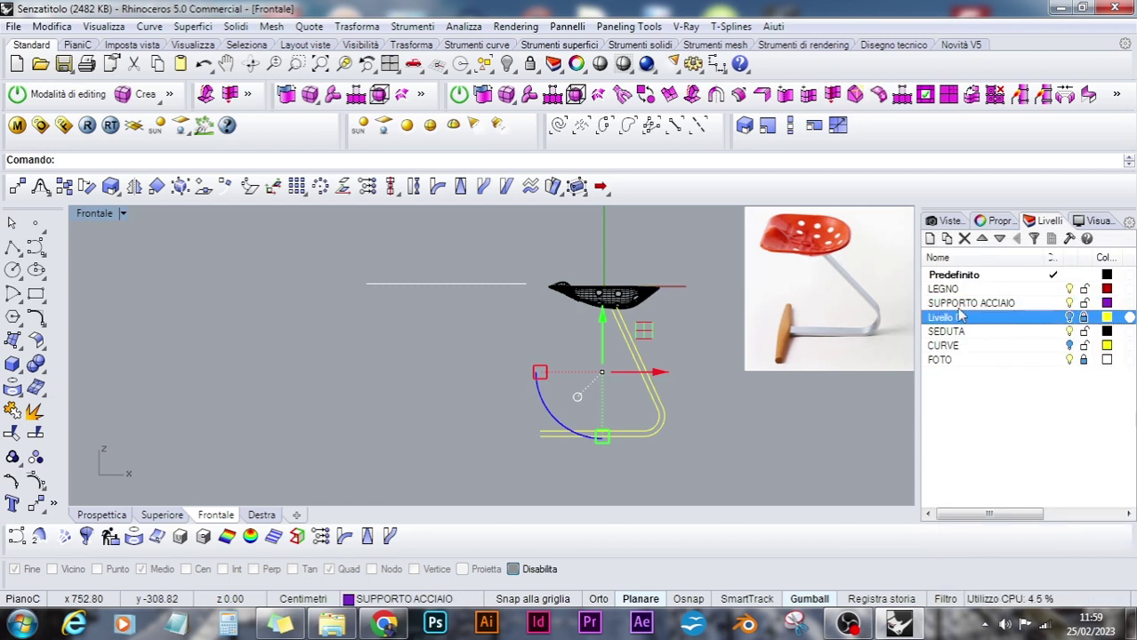
left_click(1070, 331)
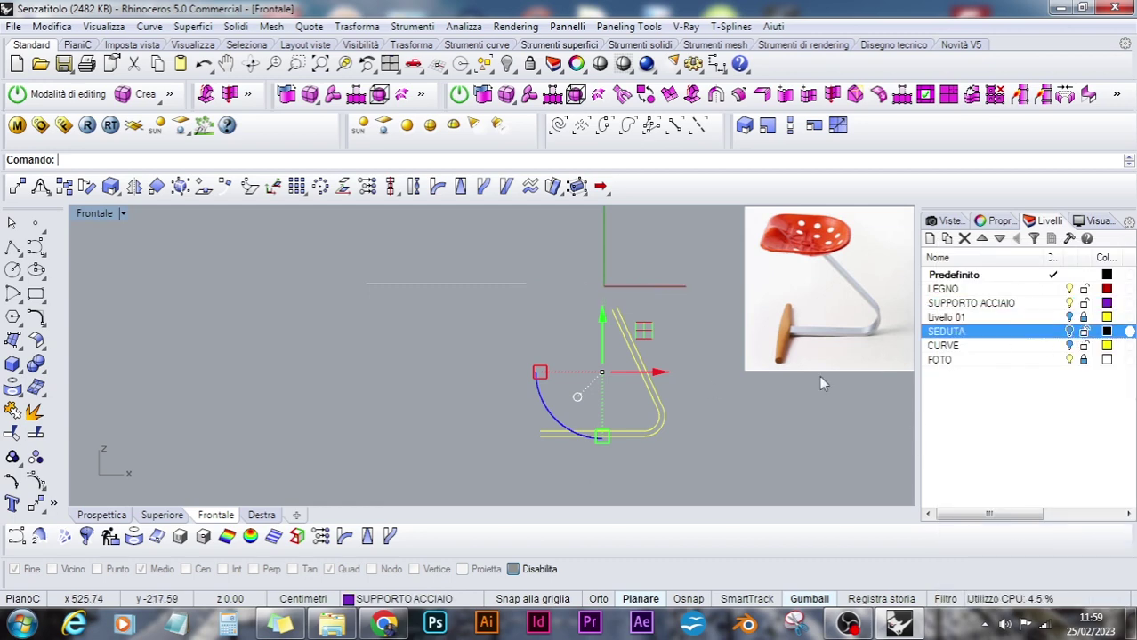
left_click(692, 323)
Turn on SmartTrack, show the inner leg curve's control points and select its upper end point
scroll(623, 313, "up", 6)
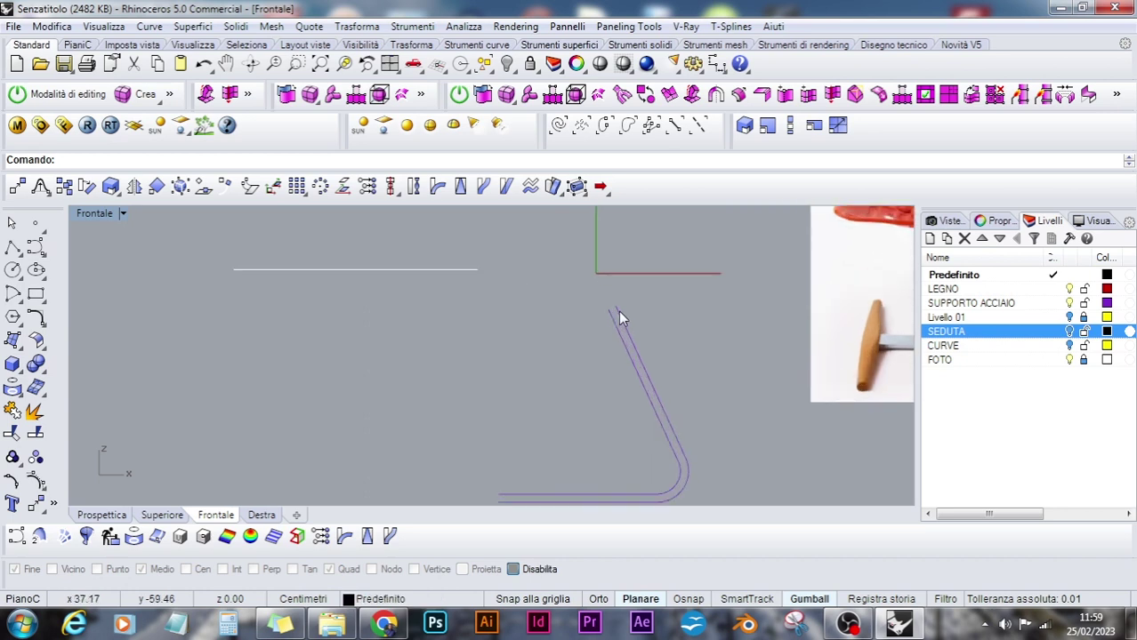
left_click(570, 328)
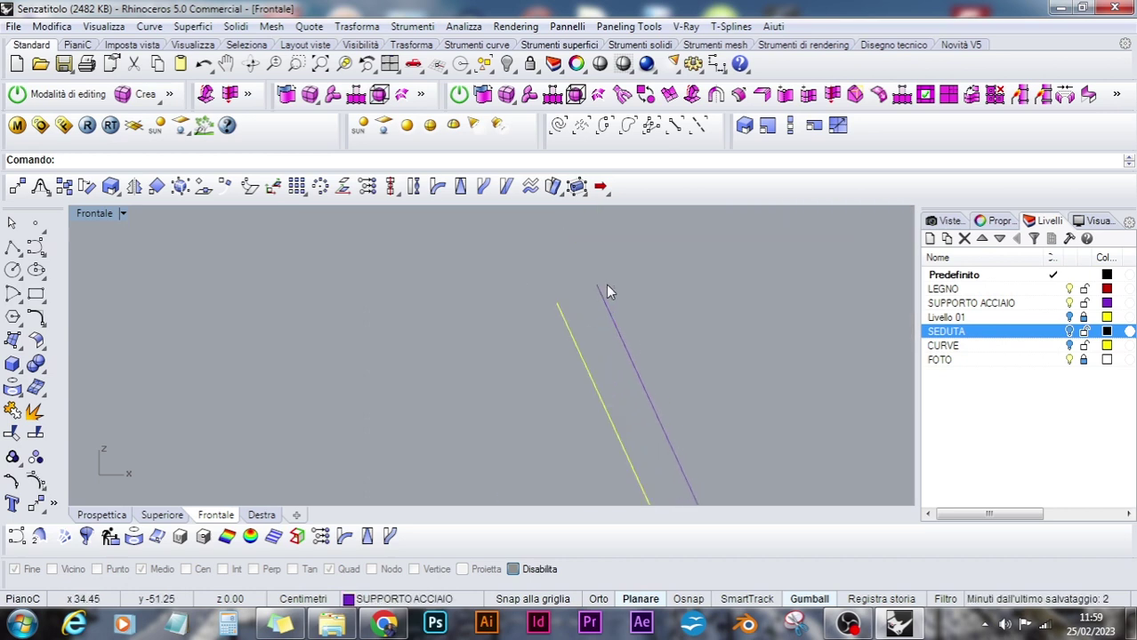
left_click(752, 603)
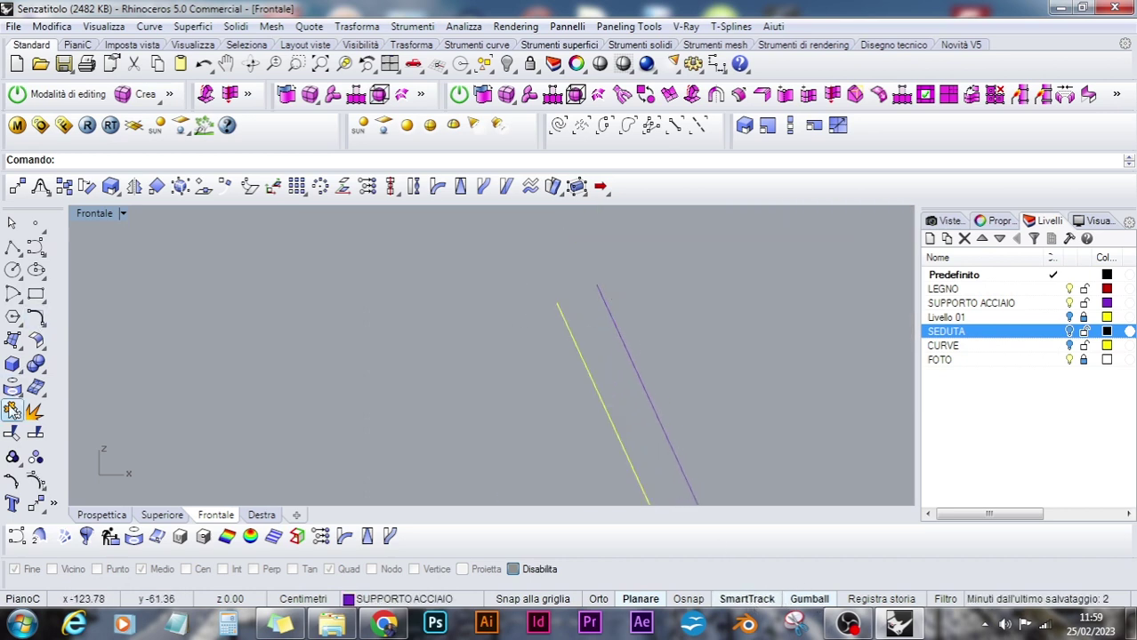
left_click(537, 335)
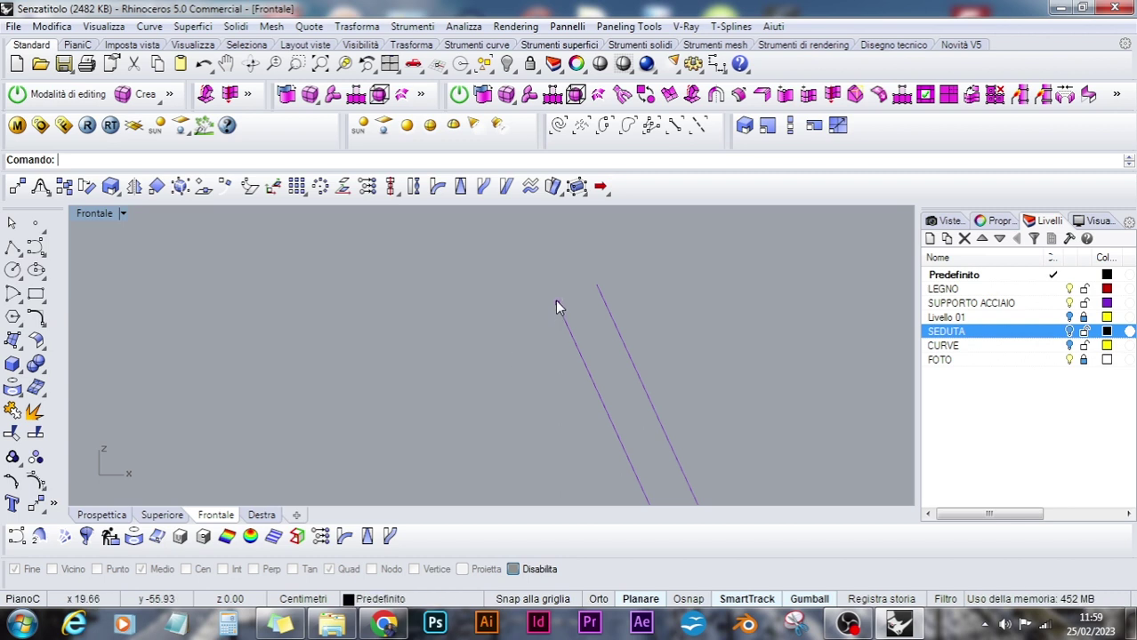
left_click(556, 303)
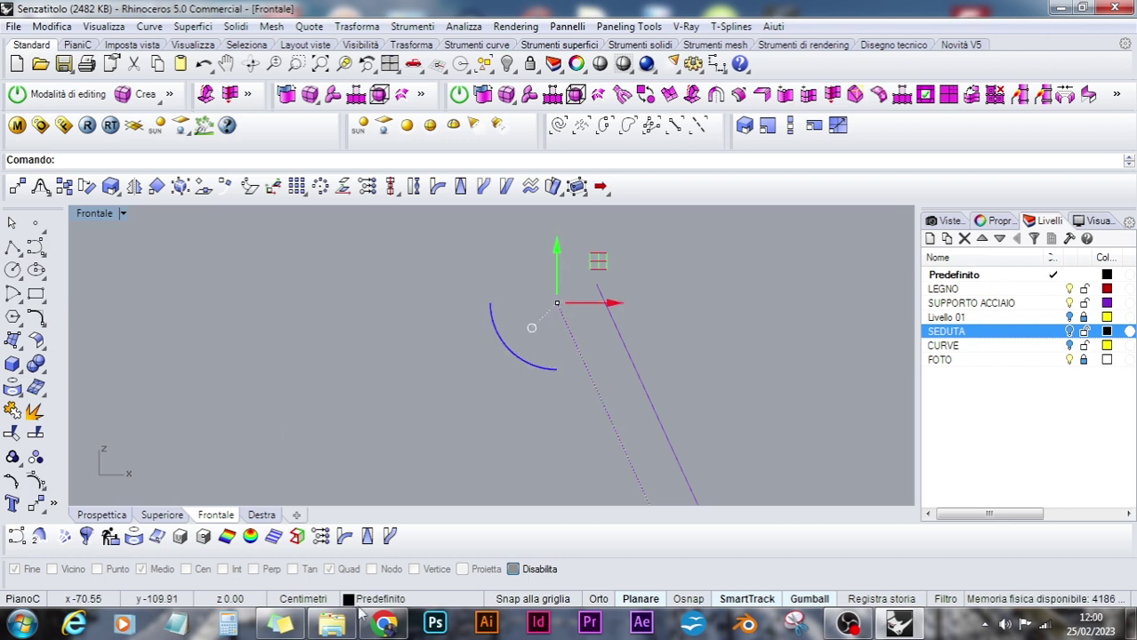
Enable object snaps with only the Fine (end) snap active, turning off Quad and Medio
left_click(540, 570)
left_click(328, 569)
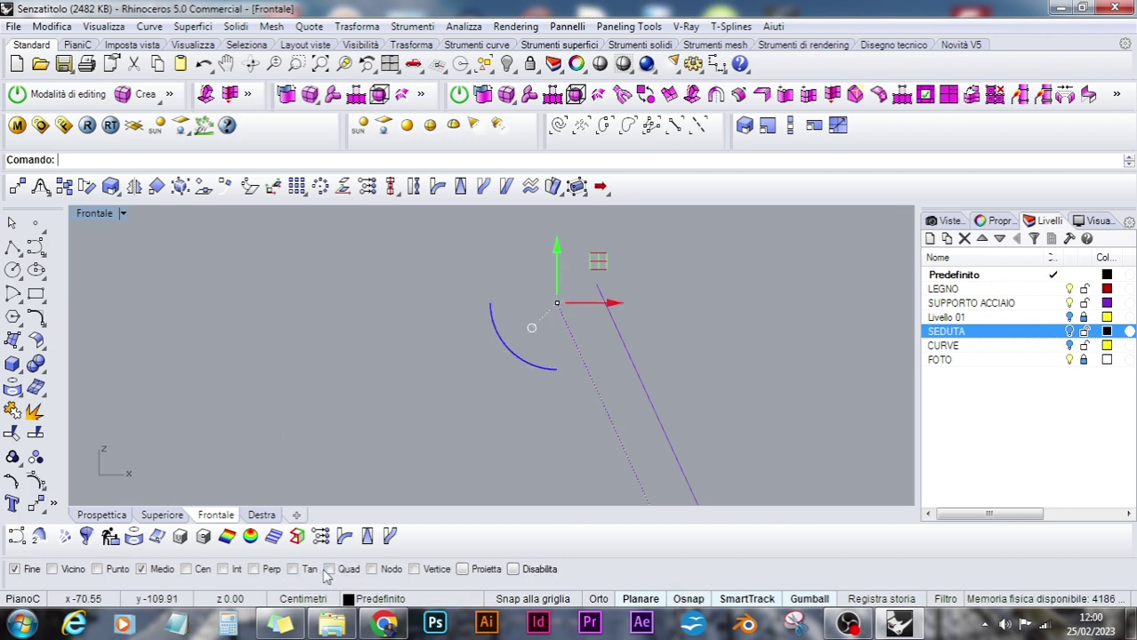
left_click(142, 569)
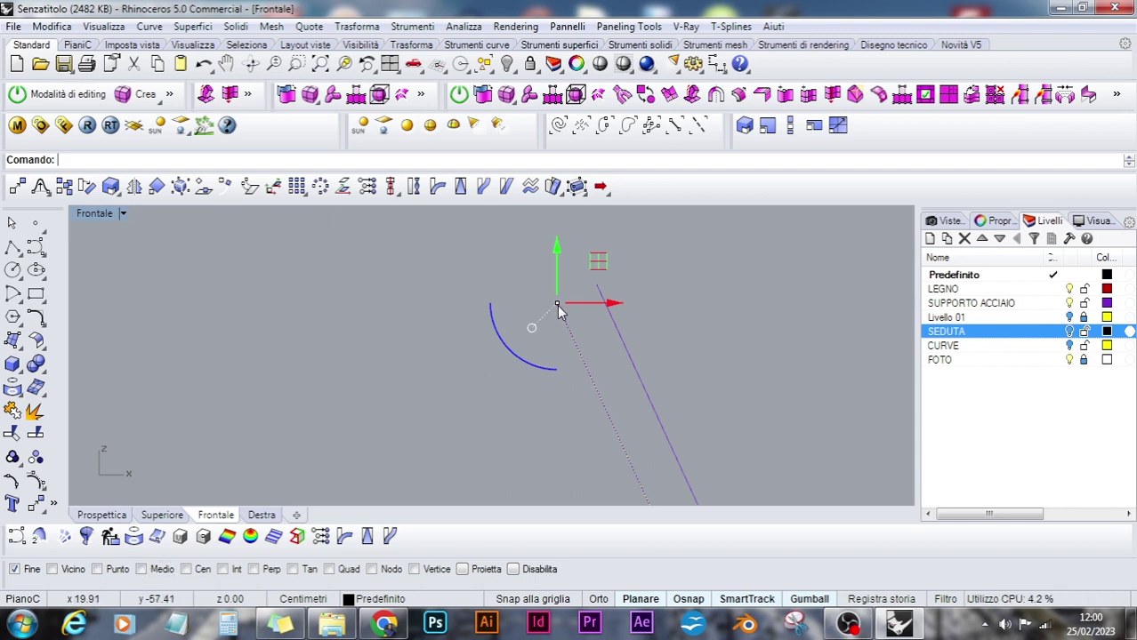
Move the inner leg curve's upper end point level with the outer curve's upper end
left_click_drag(559, 308, 547, 287)
key("Delete")
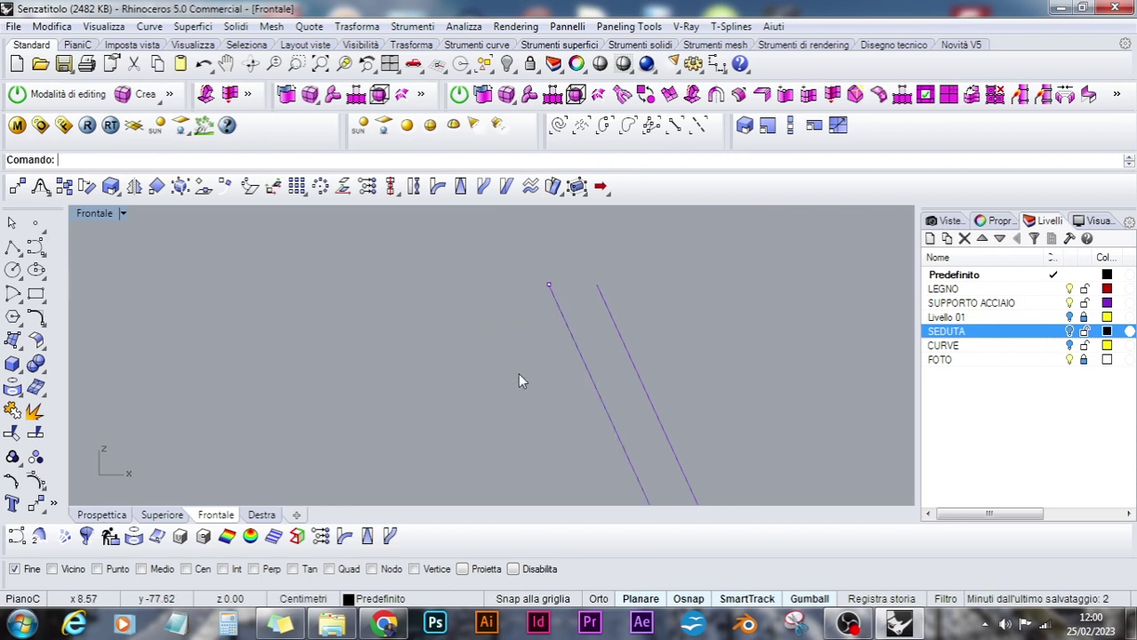
scroll(548, 360, "down", 5)
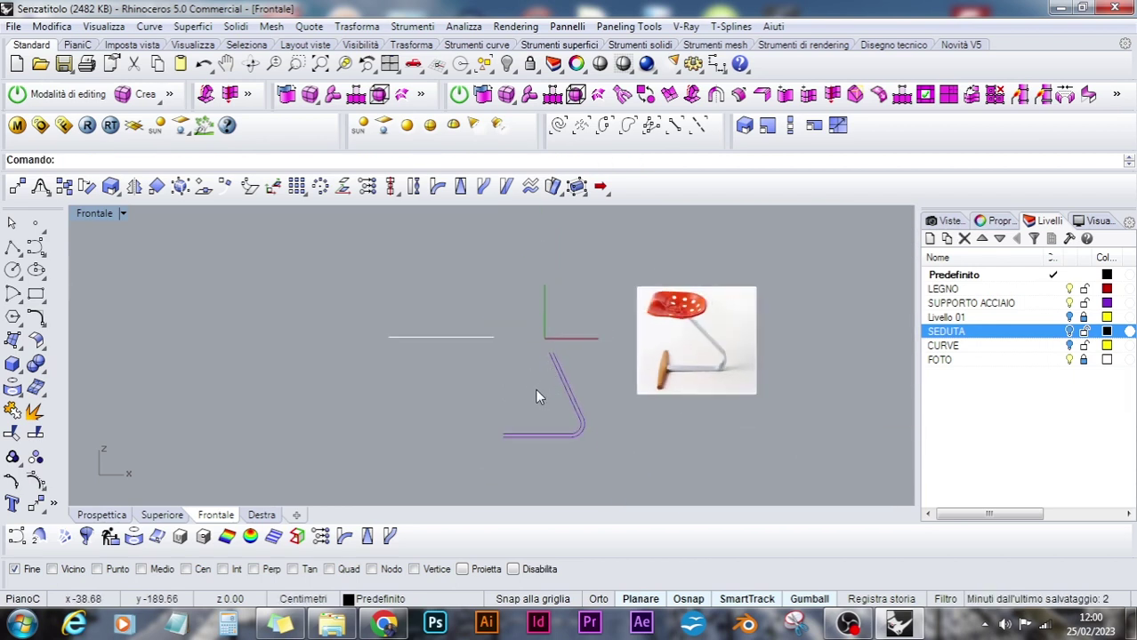
Close the lower end of the leg profile with a polyline between the two curves' end points
scroll(500, 425, "up", 8)
left_click(14, 248)
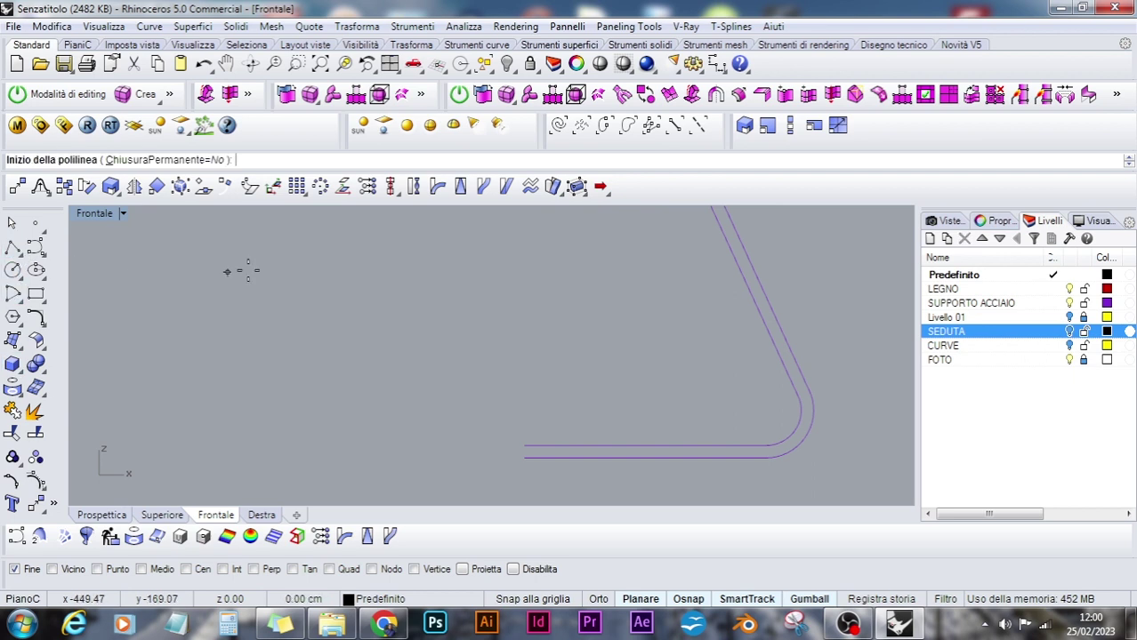
left_click(524, 445)
left_click(524, 459)
key("Return")
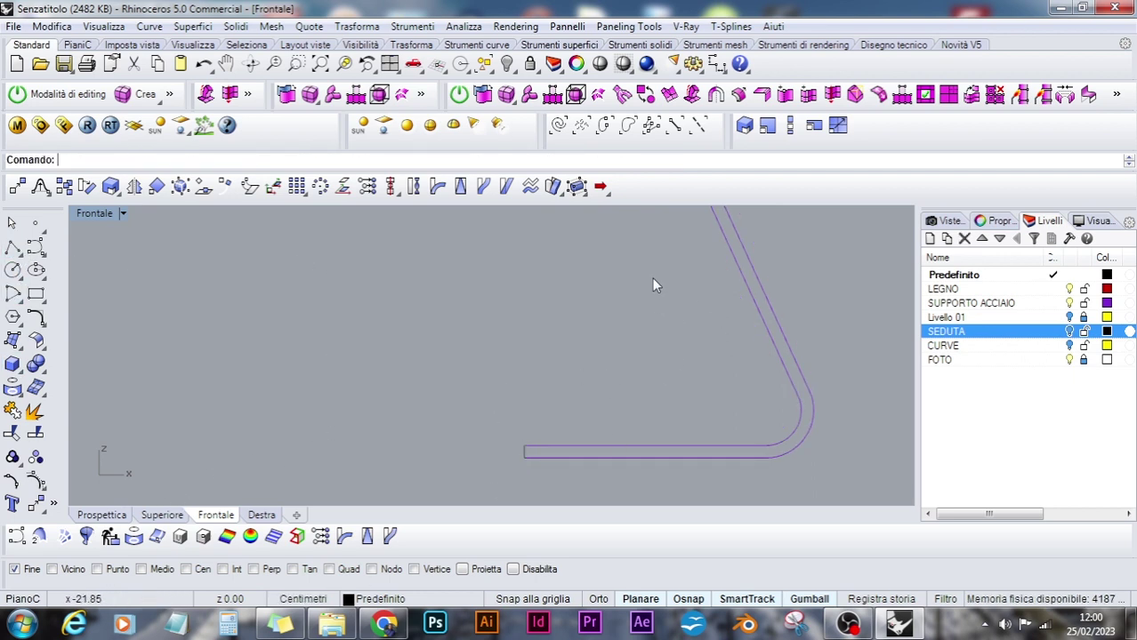
Close the upper end of the leg profile with a polyline about 1.25 cm long between the two curve ends
scroll(634, 444, "up", 5)
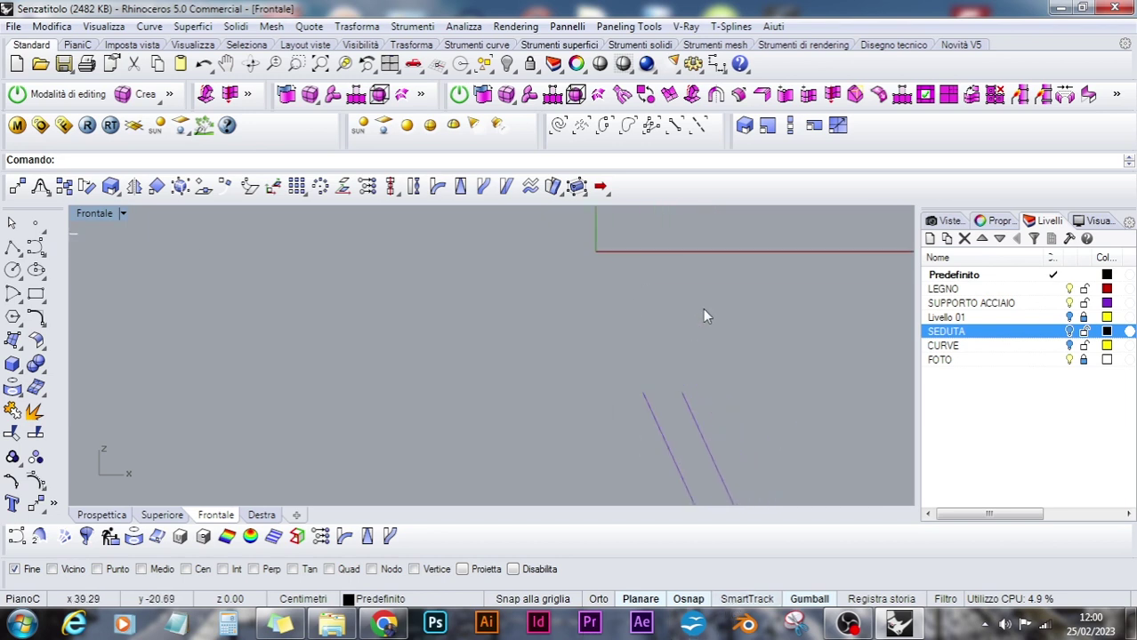
scroll(703, 317, "up", 1)
key("Return")
left_click(629, 412)
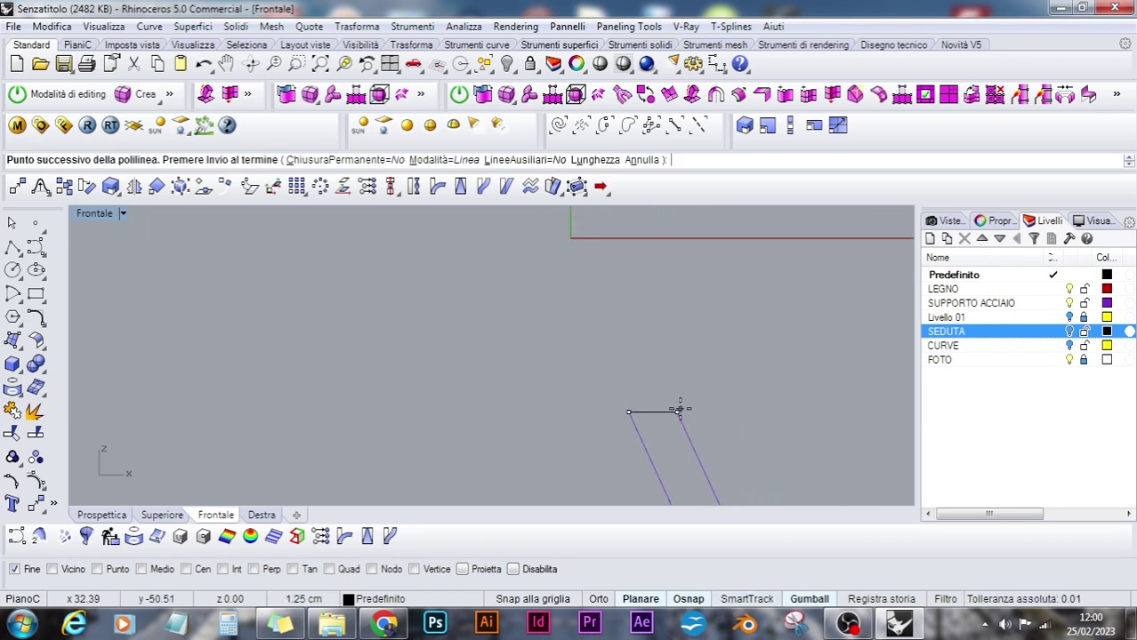
left_click(678, 412)
key("Return")
scroll(595, 425, "down", 10)
right_click_drag(639, 392, 662, 287)
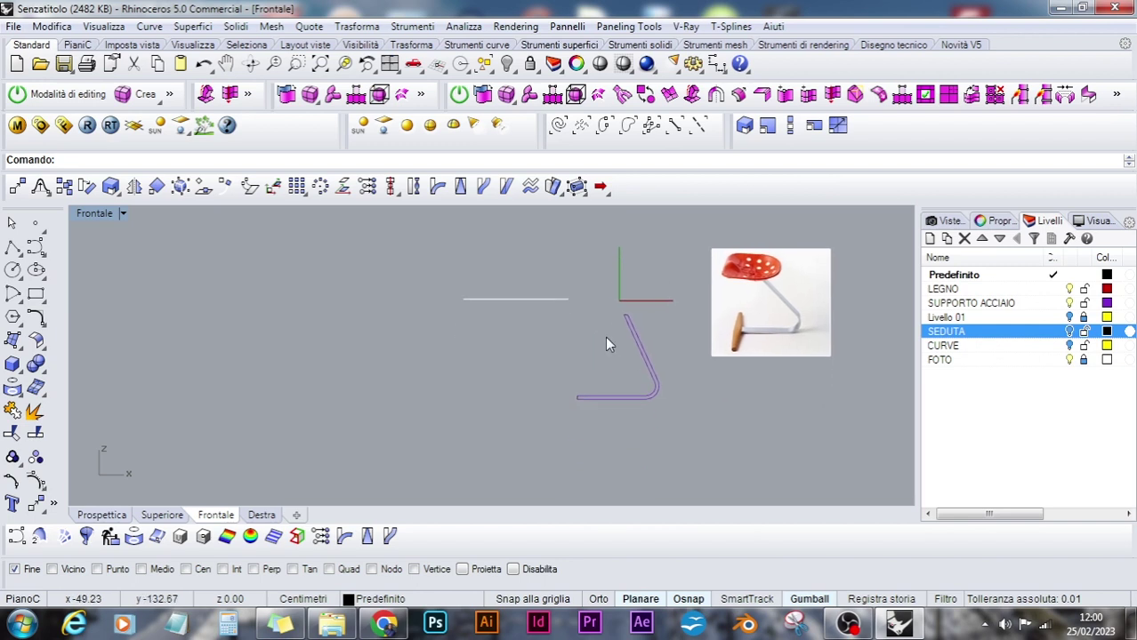
Join the two leg curves and both closing segments into one closed side profile
left_click(12, 409)
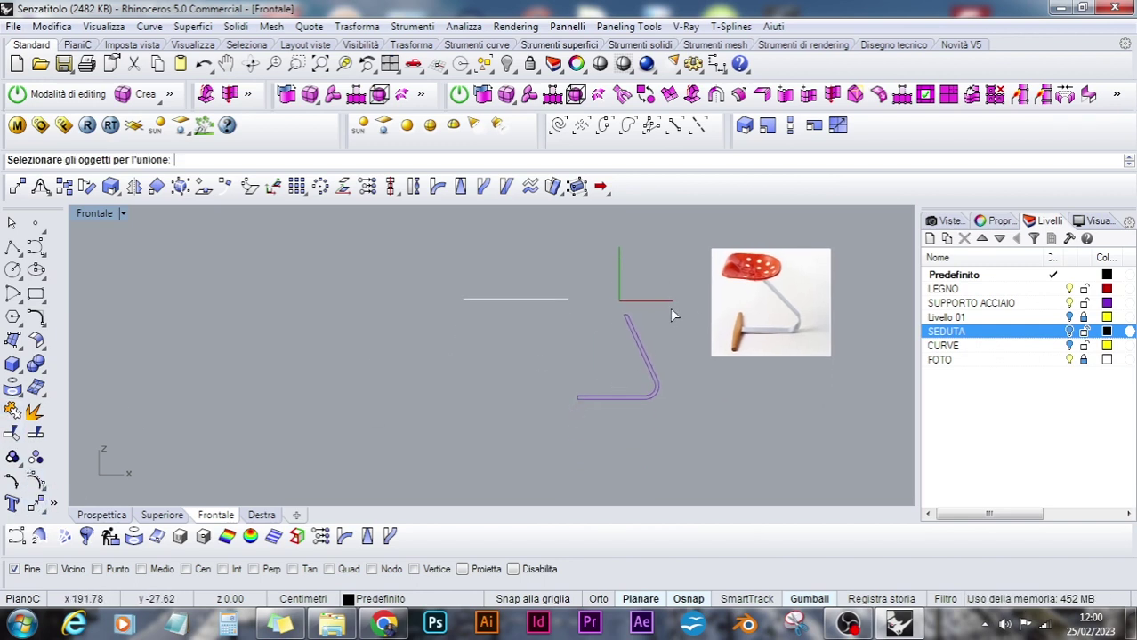
scroll(623, 316, "up", 5)
left_click(626, 316)
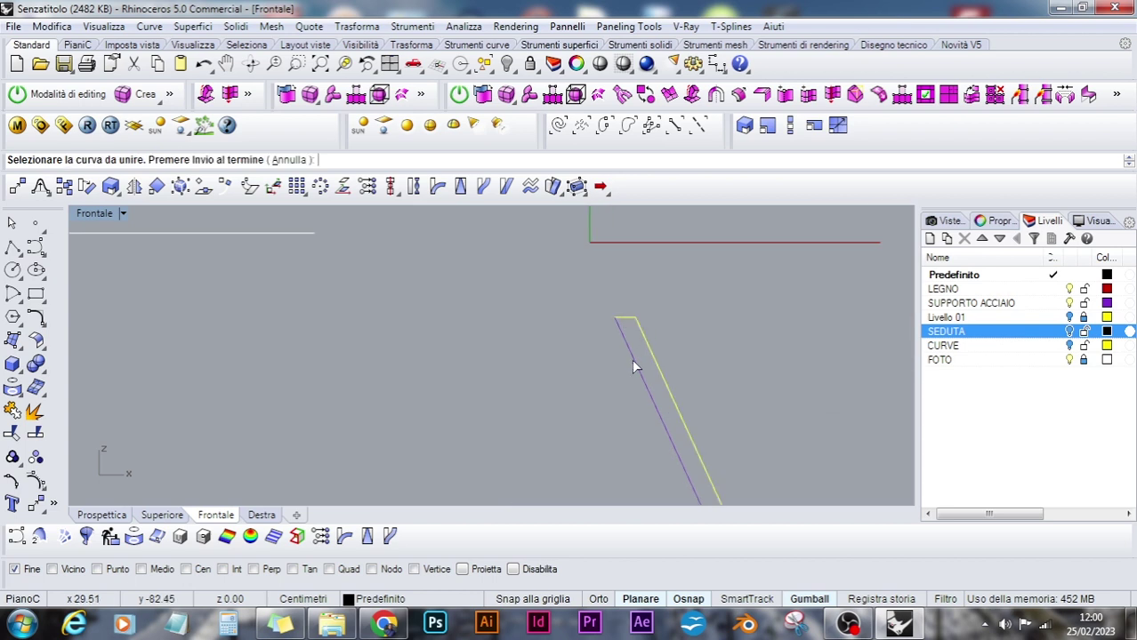
scroll(640, 378, "down", 3)
scroll(645, 382, "down", 4)
right_click_drag(571, 423, 627, 300)
scroll(625, 366, "up", 8)
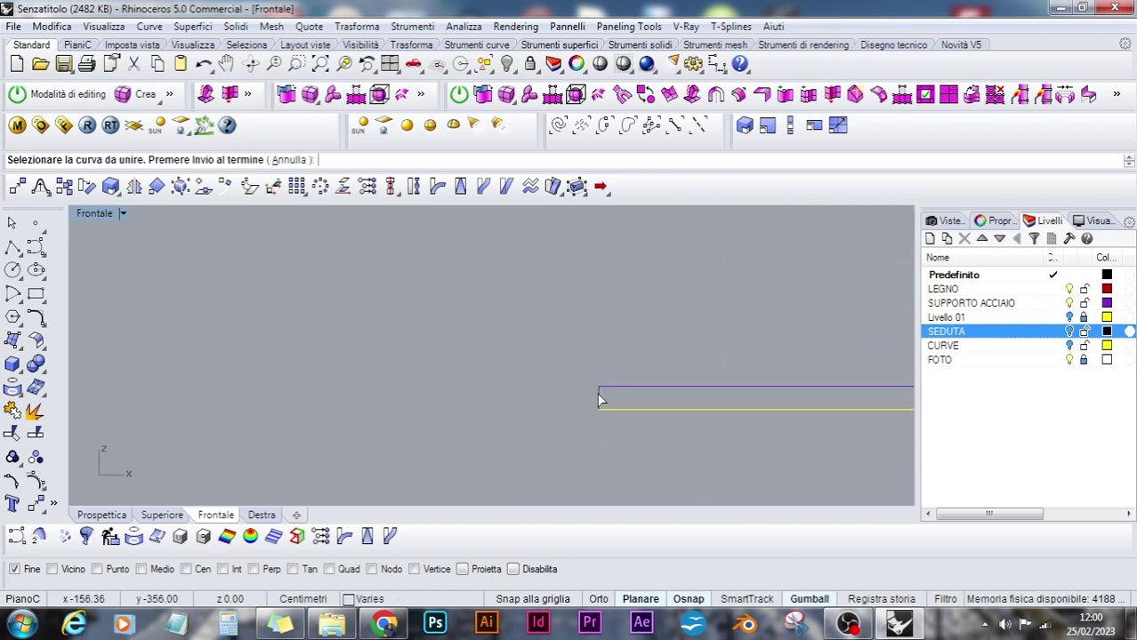
left_click(598, 395)
left_click(615, 386)
scroll(612, 385, "down", 5)
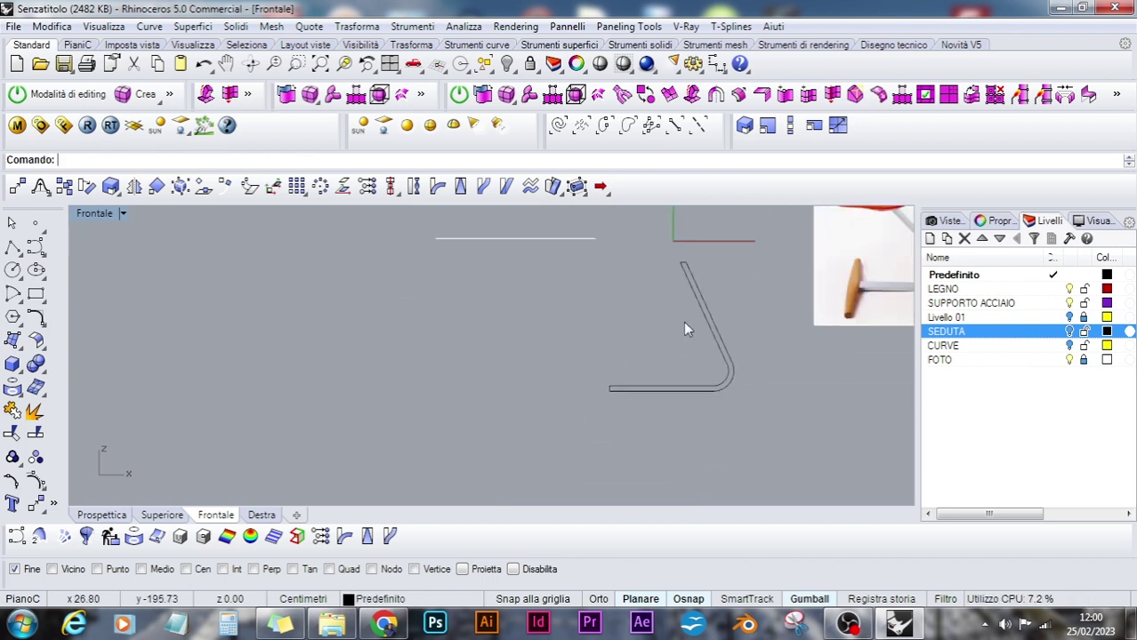
right_click_drag(683, 322, 656, 359)
Select the closed leg profile and, in the Destra view, make SEDUTA the current layer so the seat is shown
left_click(616, 414)
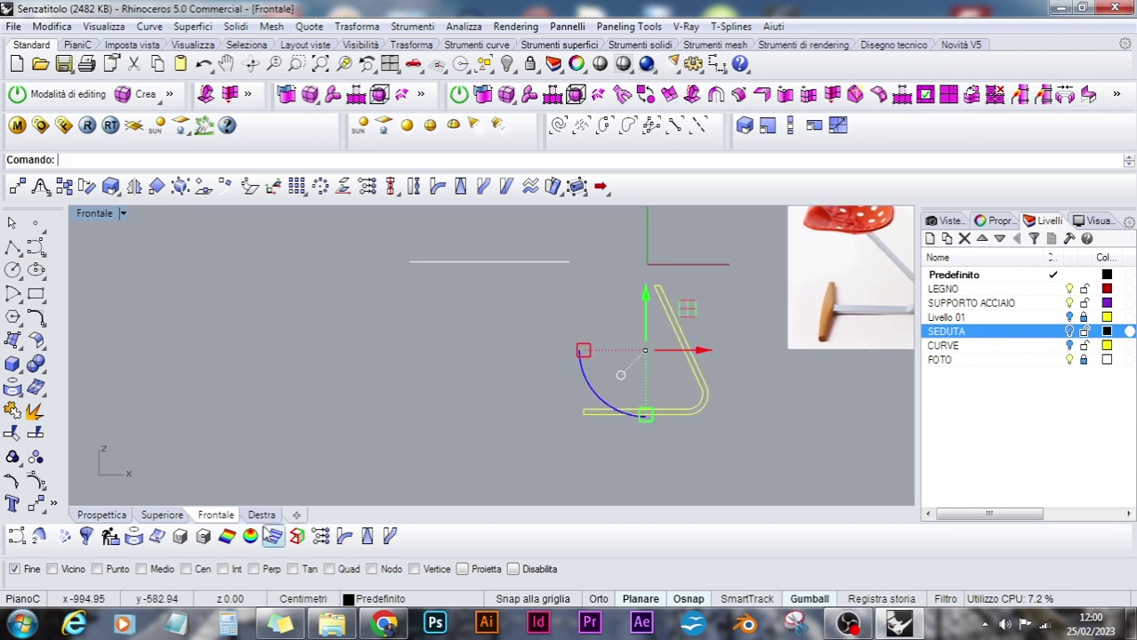
left_click(261, 516)
scroll(569, 379, "down", 7)
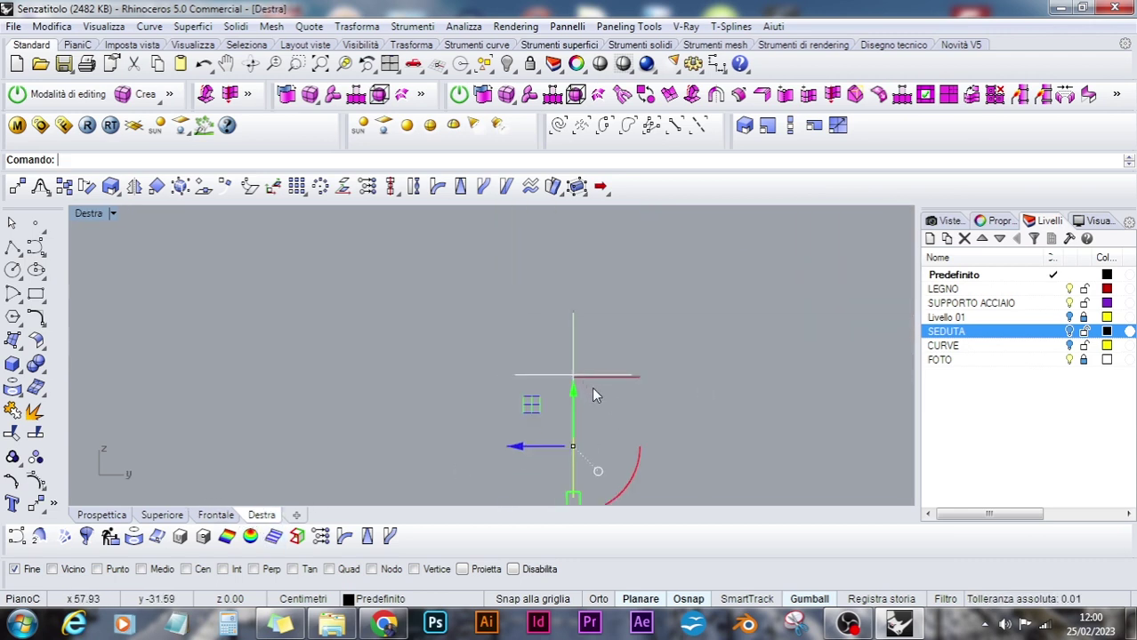
right_click_drag(627, 395, 646, 312)
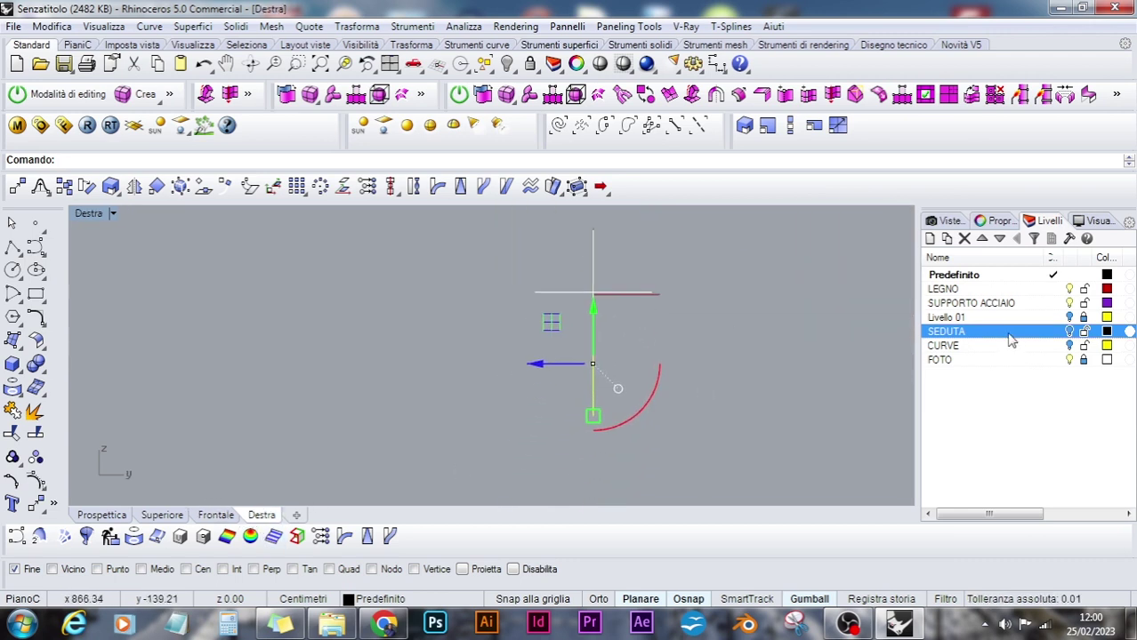
left_click(1053, 331)
right_click_drag(621, 324, 574, 399)
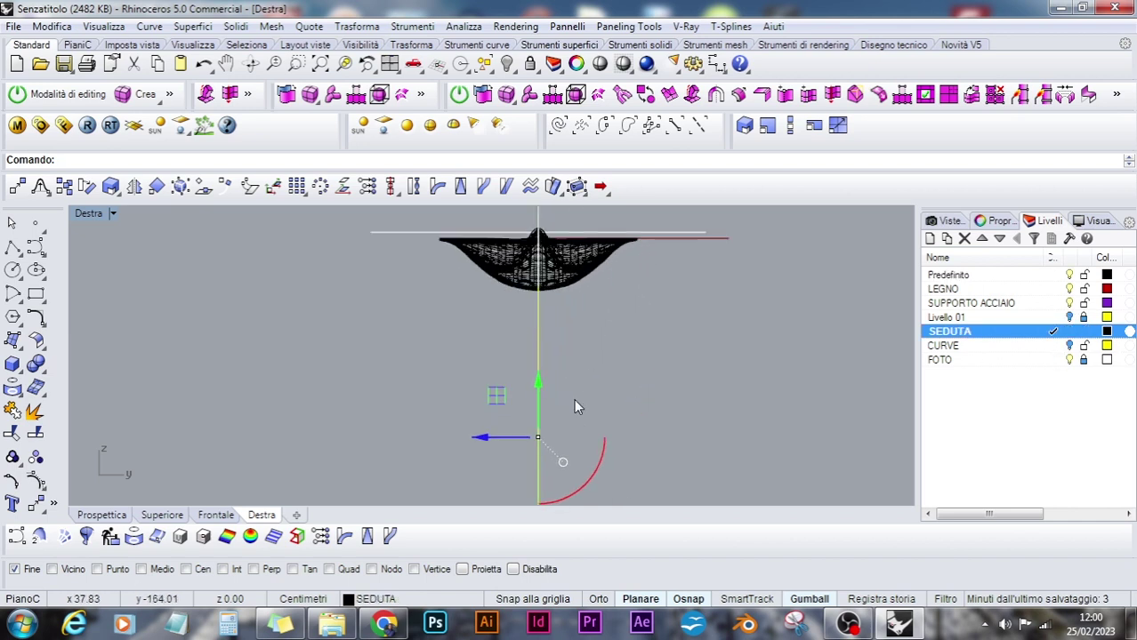
Shift the leg profile slightly to one side of the seat's centre axis and extrude it across the axis as a solid
mouse_move(508, 443)
left_mouse_down()
mouse_move(490, 441)
mouse_move(503, 442)
left_mouse_up()
type("EstrudiCrv")
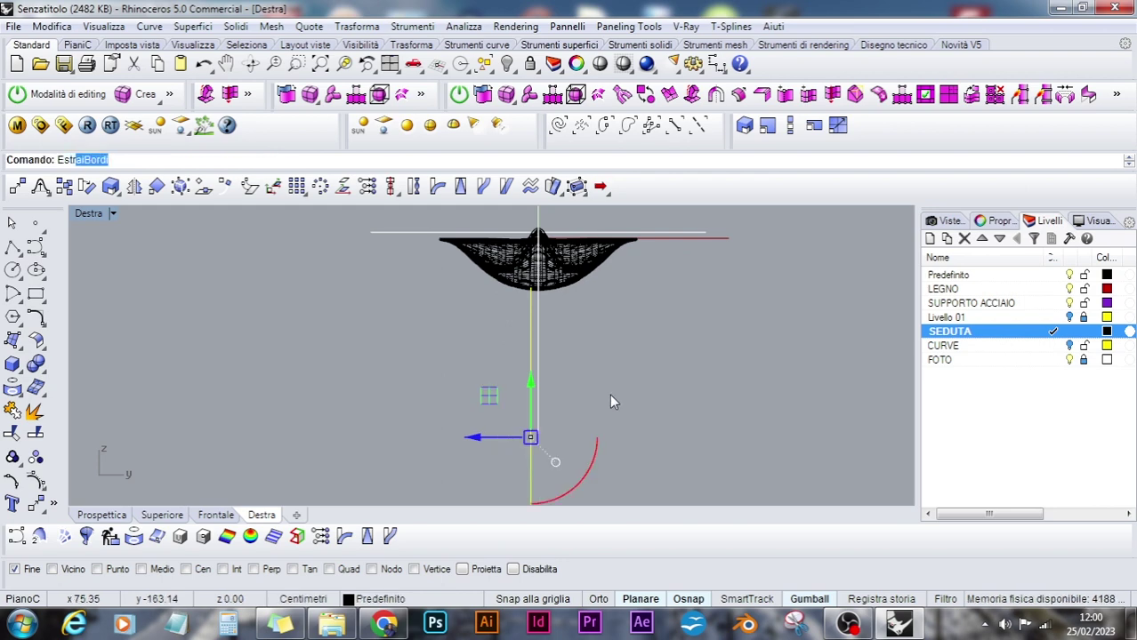
key("Return")
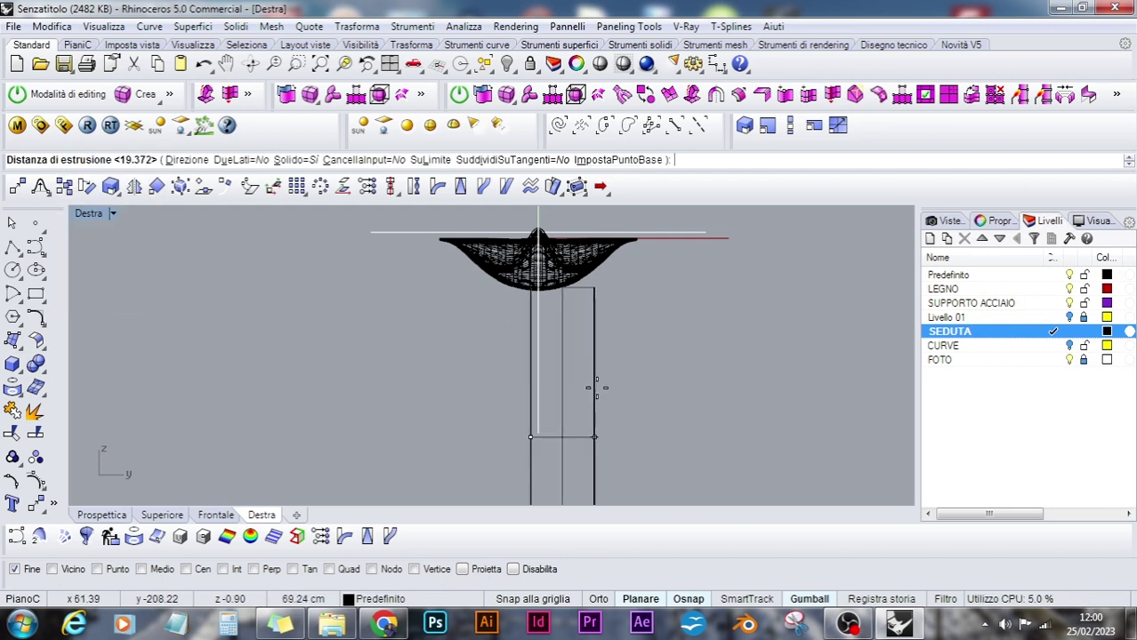
left_click(552, 373)
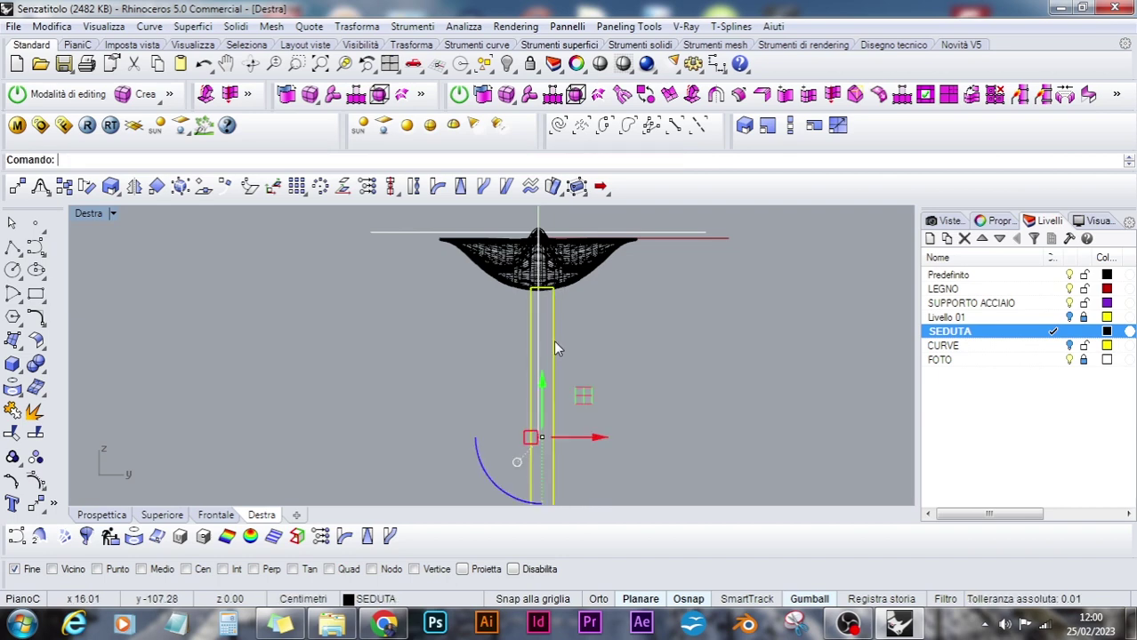
key("Escape")
Move the leg's profile curve to the CURVE layer, leaving the extrusion where it is
left_click(533, 356)
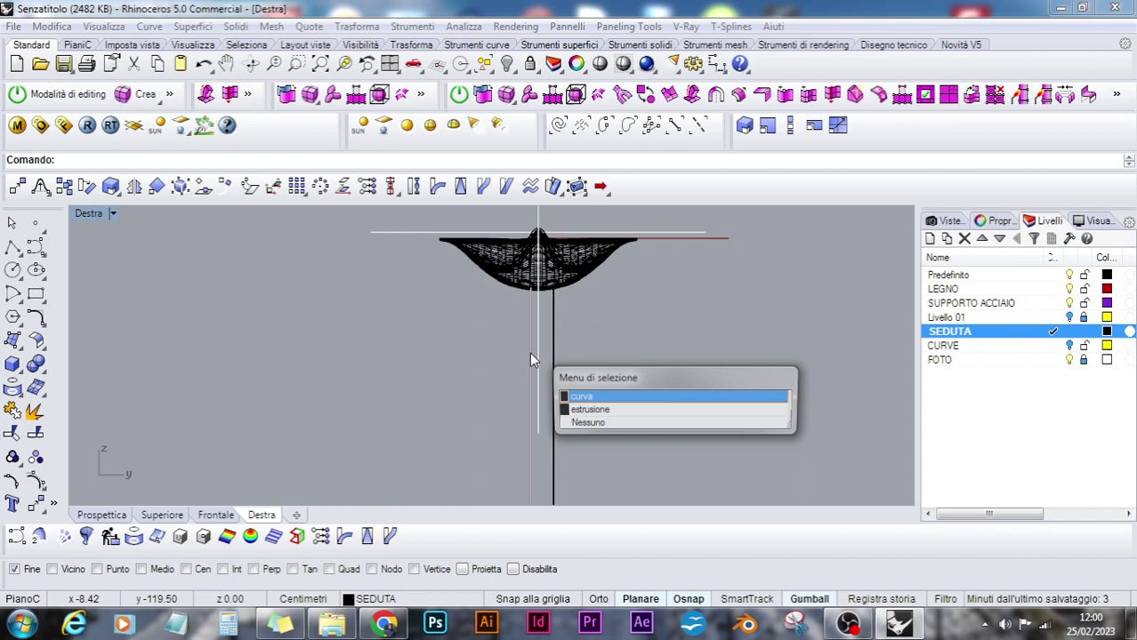
left_click(574, 397)
left_click(945, 346)
right_click(944, 346)
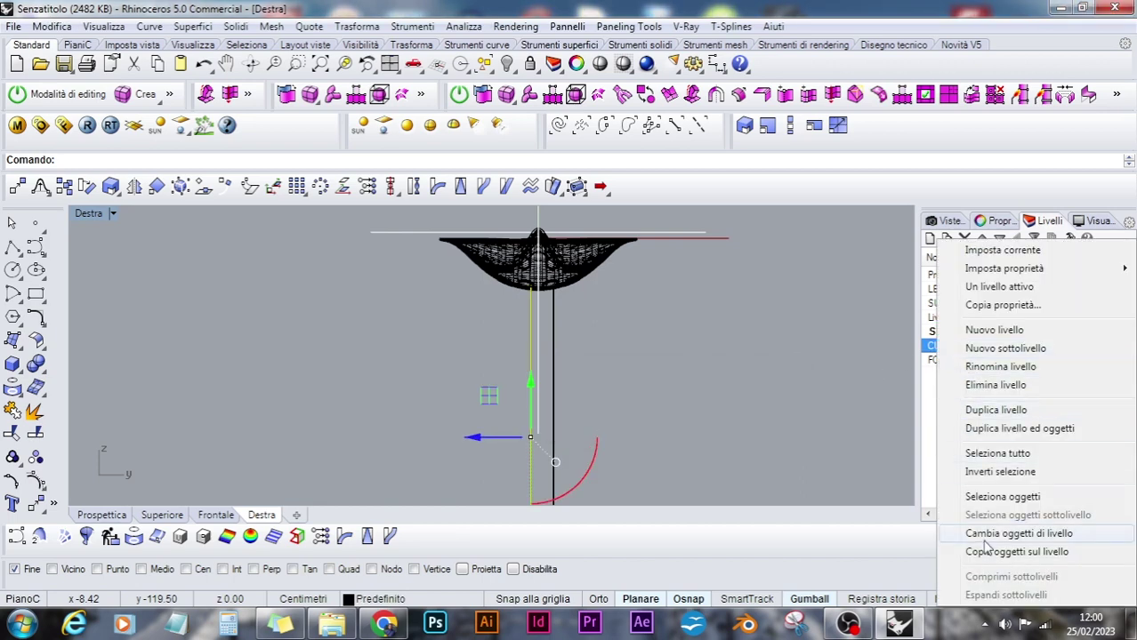
left_click(1018, 533)
Examine how the leg extrusion sits under the seat relative to the centre axis
scroll(556, 368, "up", 5)
right_click_drag(595, 309, 650, 373)
scroll(604, 308, "up", 5)
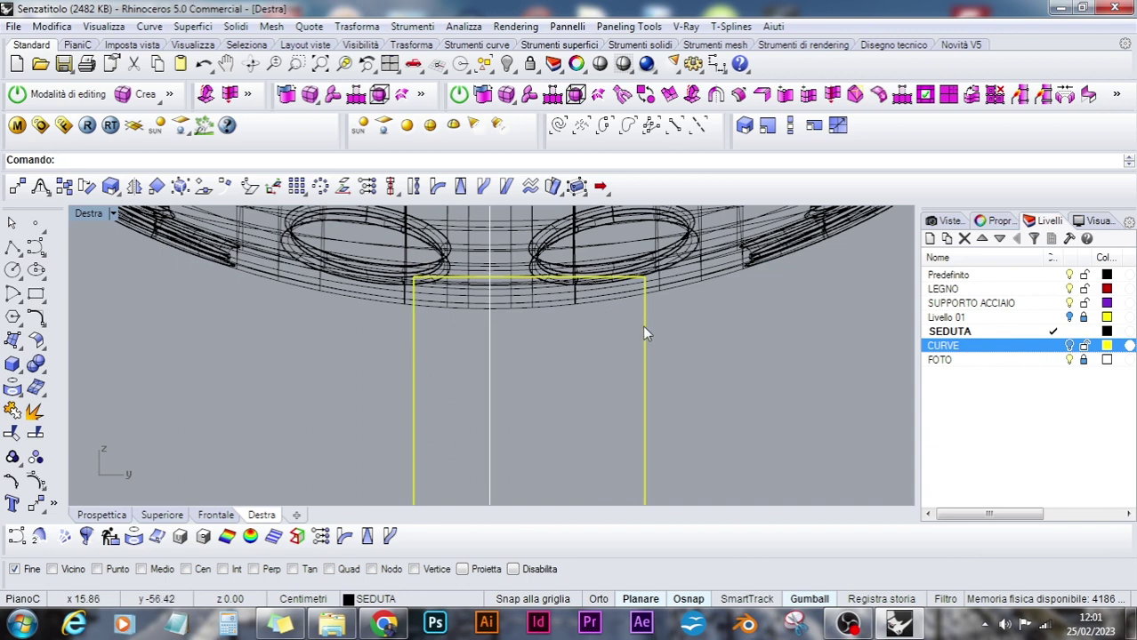
scroll(642, 325, "down", 4)
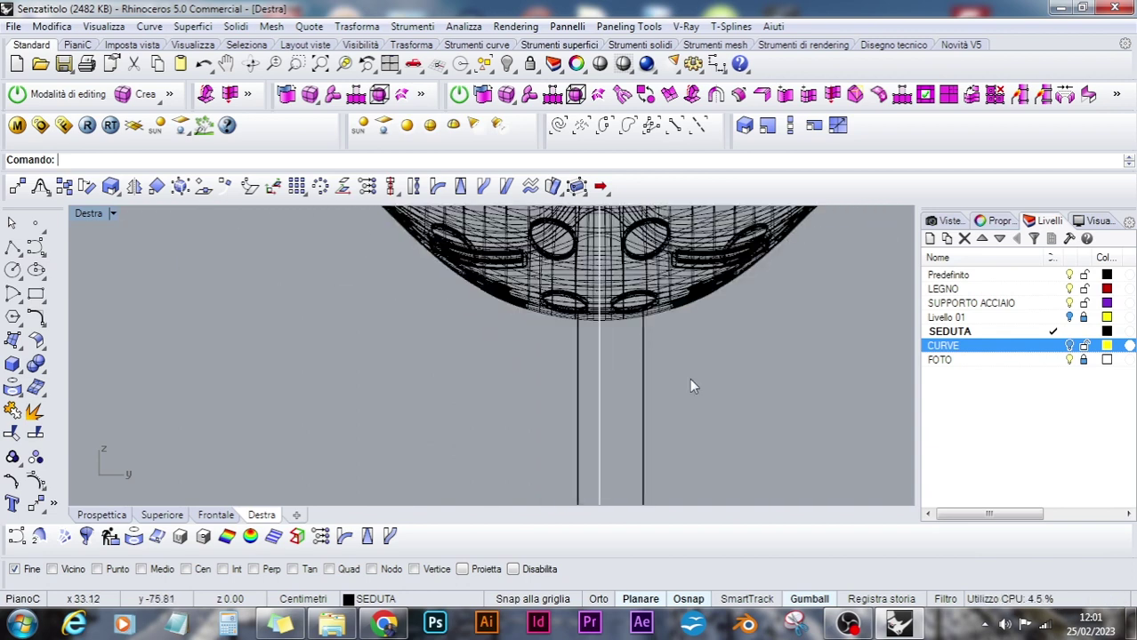
scroll(686, 378, "down", 3)
right_click_drag(718, 381, 685, 351)
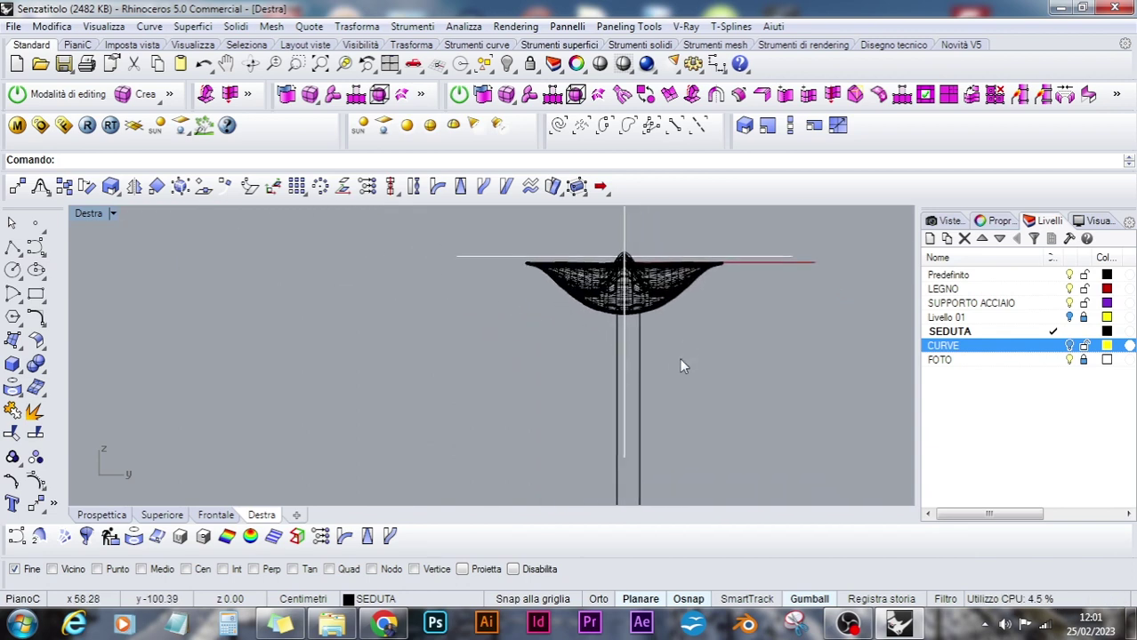
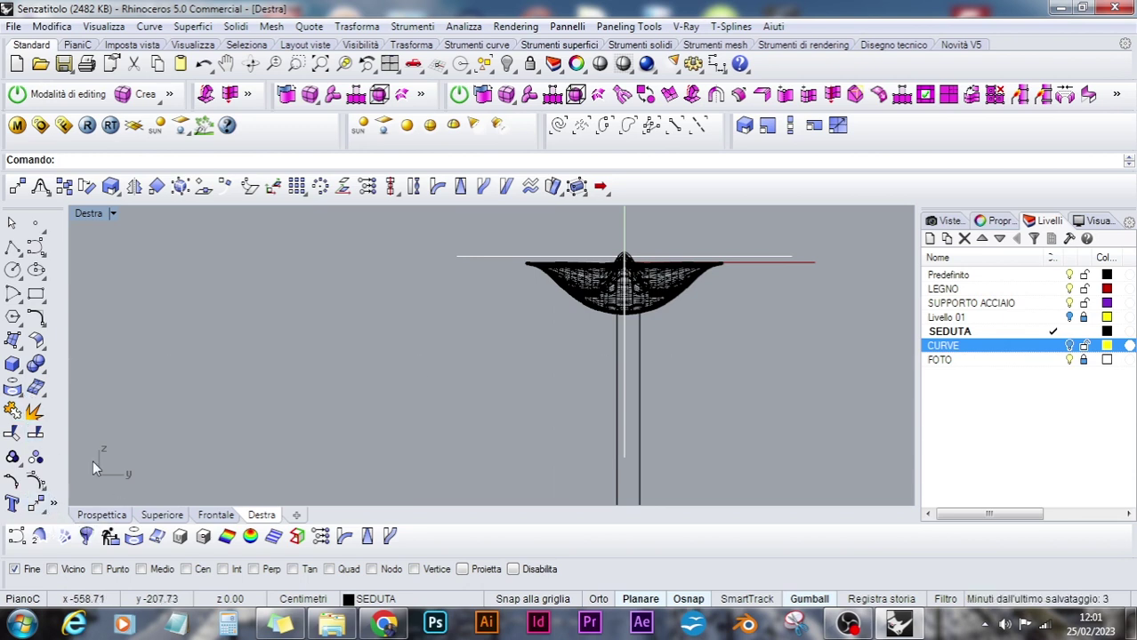
left_click(41, 508)
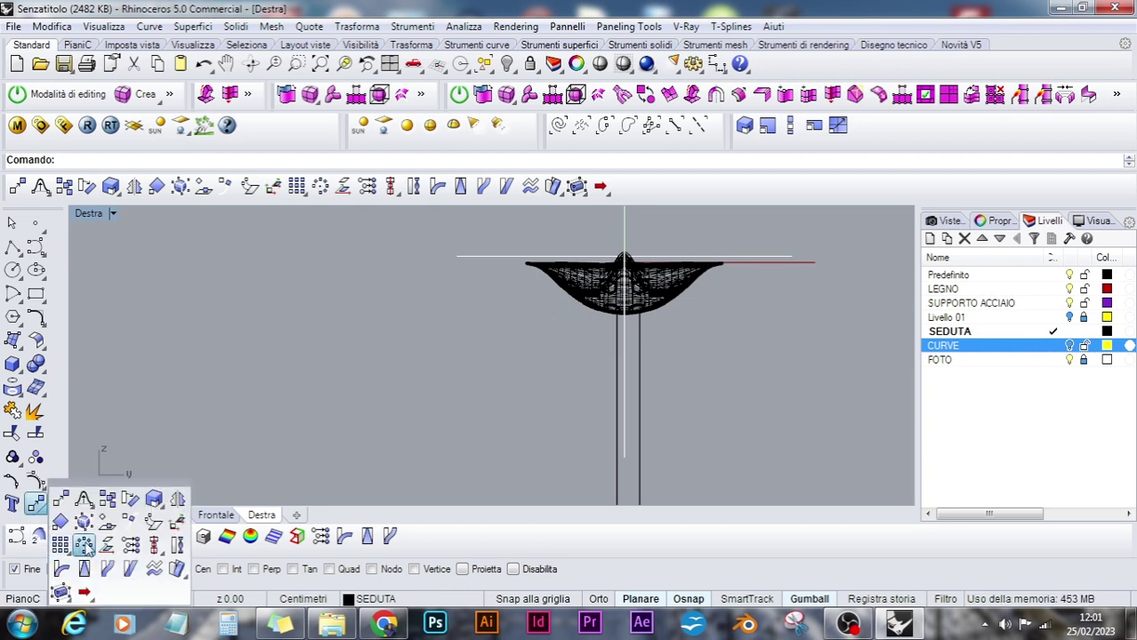
left_click_drag(176, 483, 198, 273)
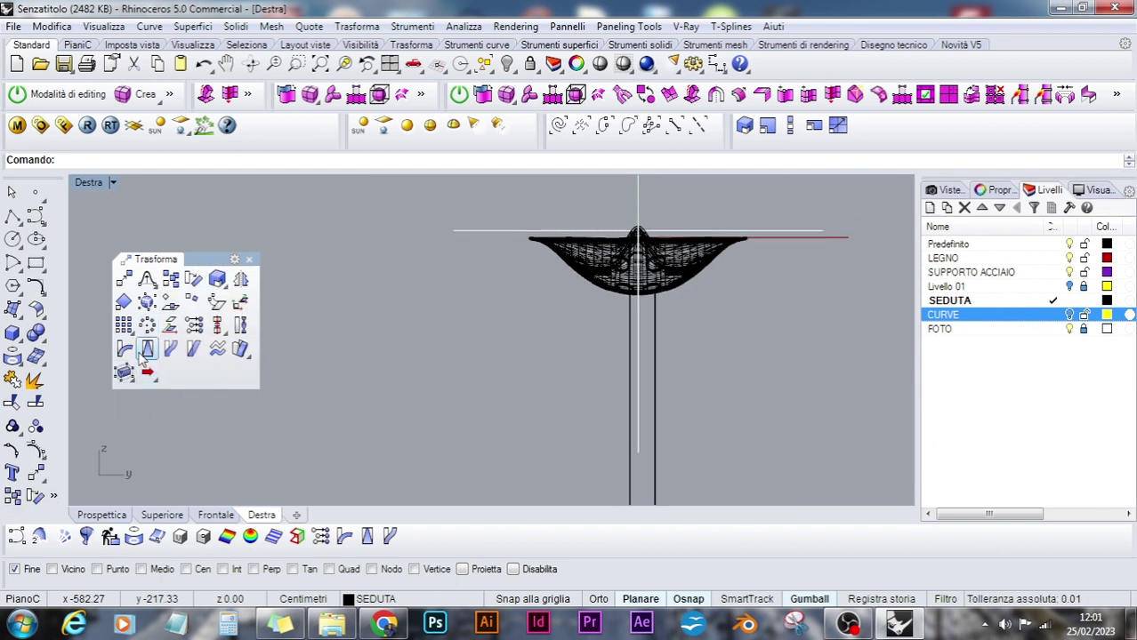
left_click(249, 259)
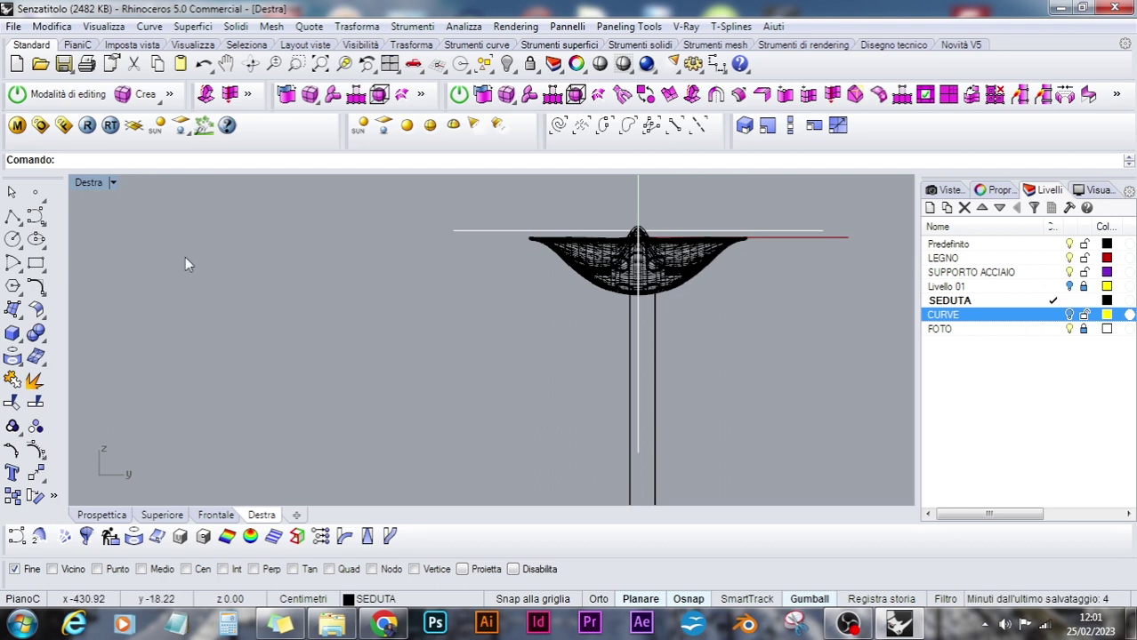
Align the seat and the leg extrusion with Allinea, using CentriVert and a point on the centre axis, and show the Prospettica view
type("Alline")
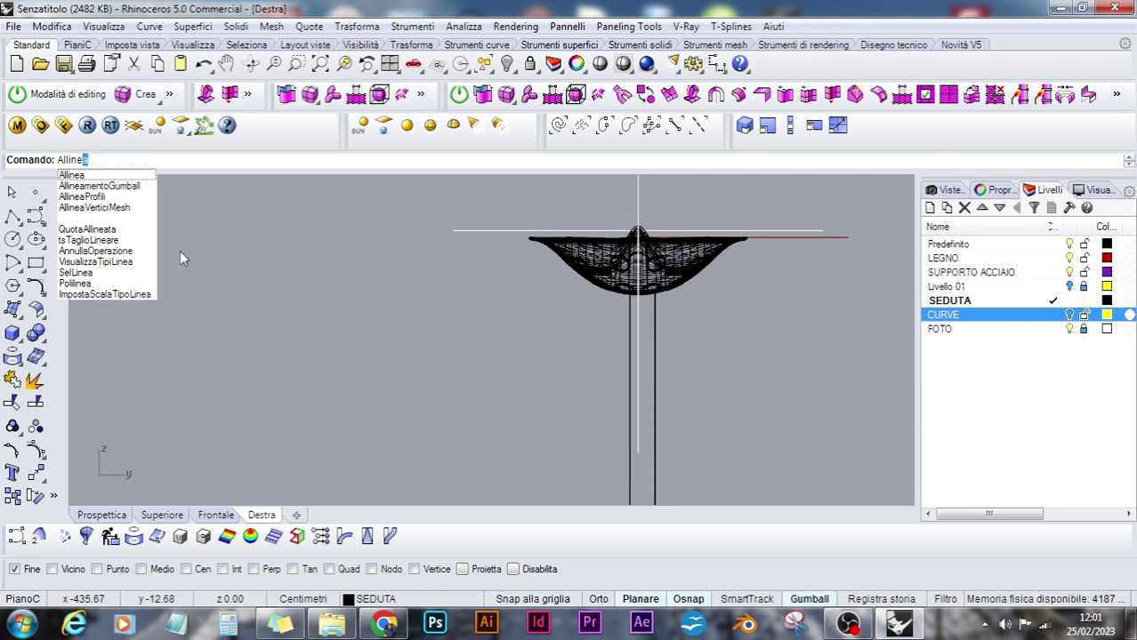
key("Return")
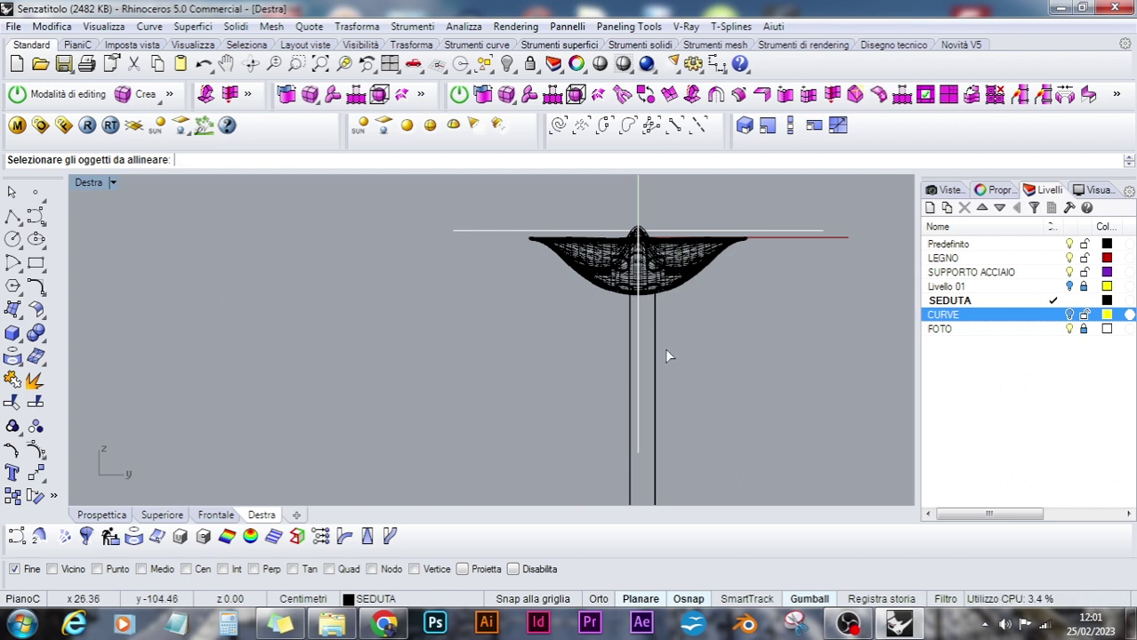
left_click(675, 291)
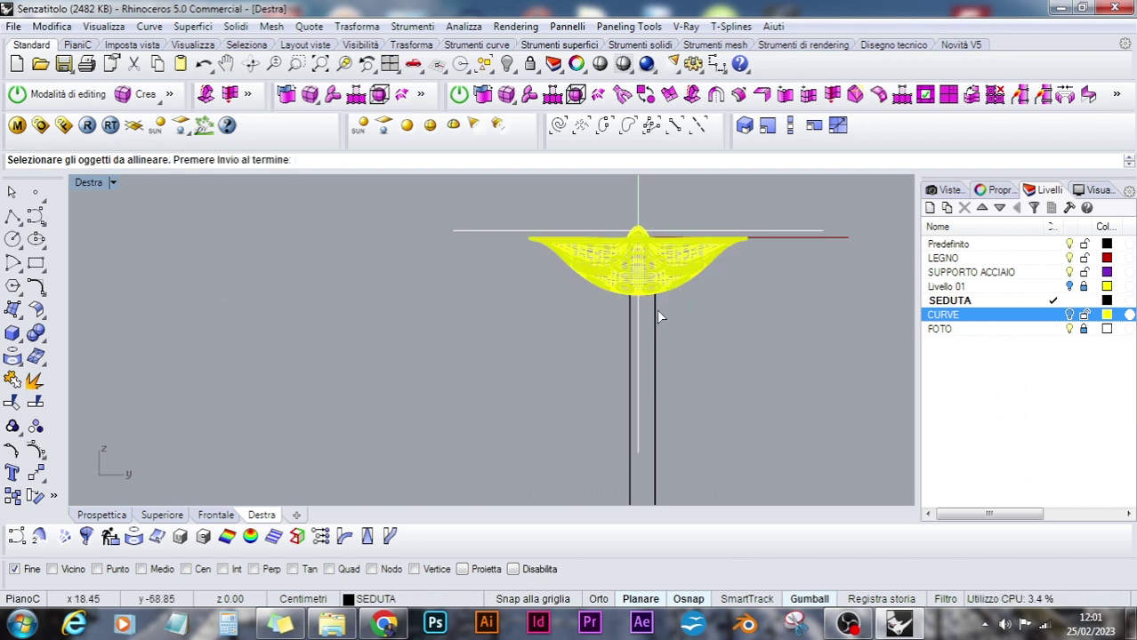
left_click(656, 316)
key("Return")
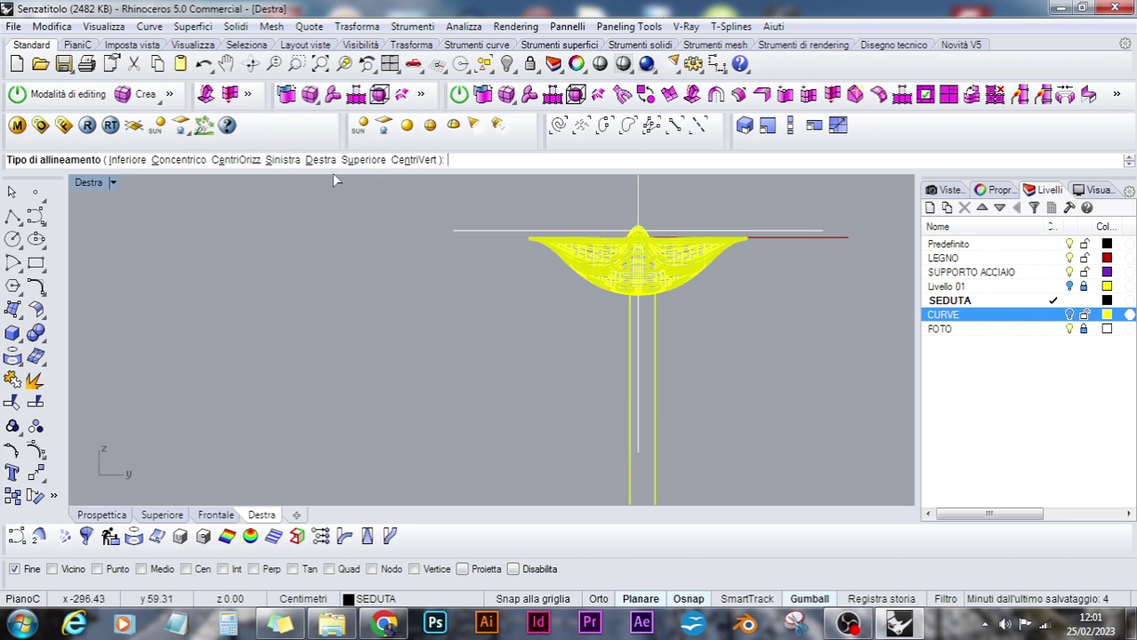
left_click(418, 160)
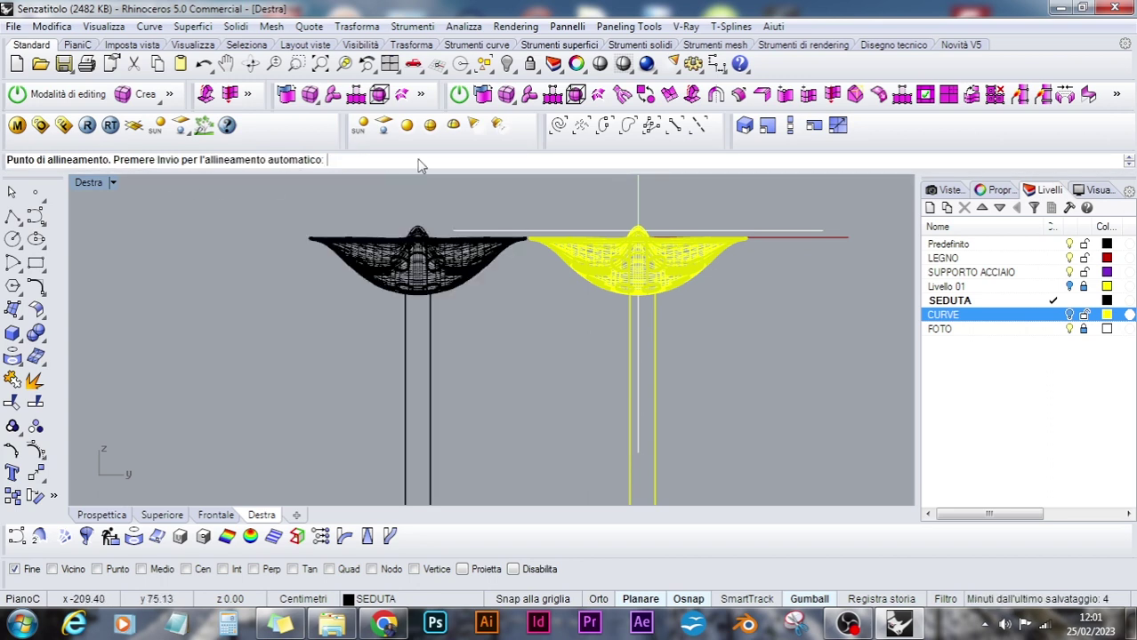
left_click(639, 325)
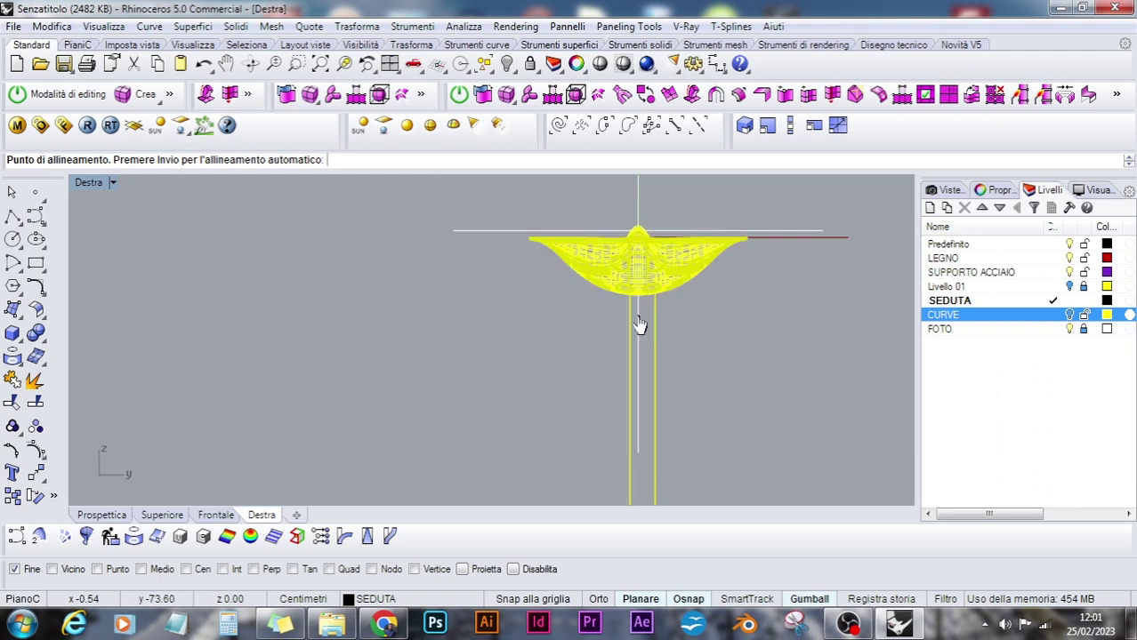
key("Escape")
left_click(102, 515)
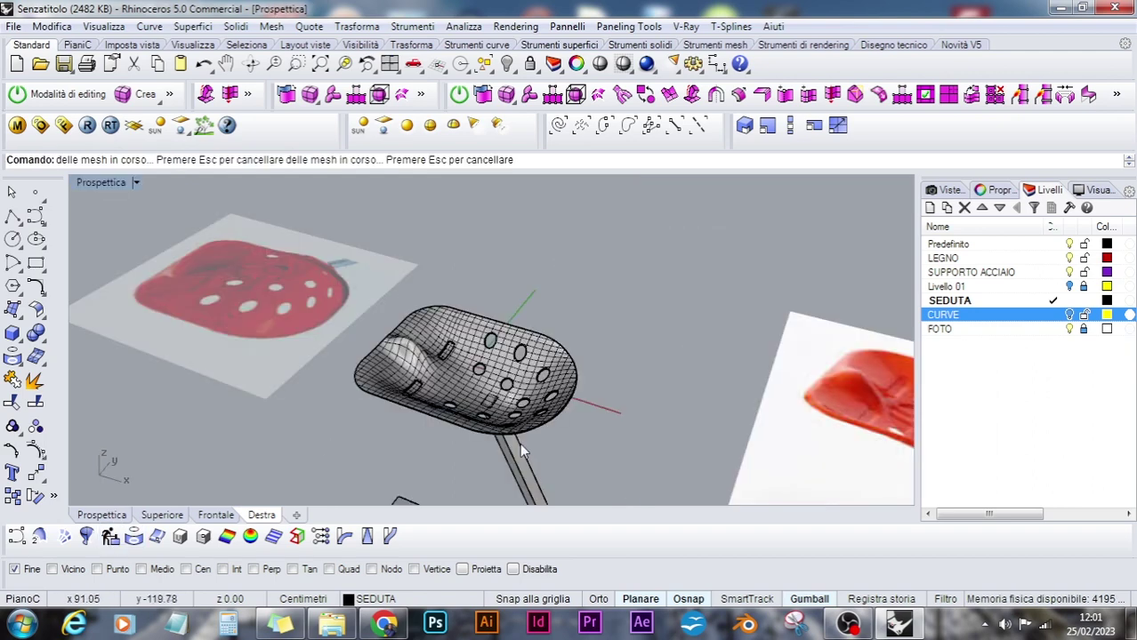
Delete the solid steel leg below the seat
right_click_drag(580, 478, 725, 253)
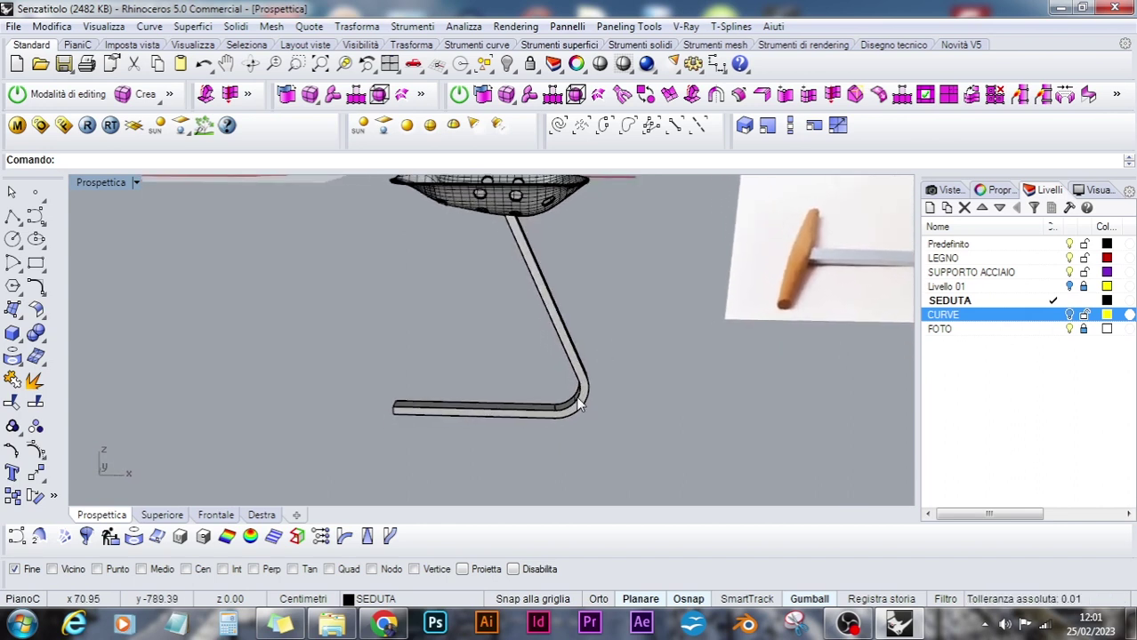
scroll(588, 416, "down", 2)
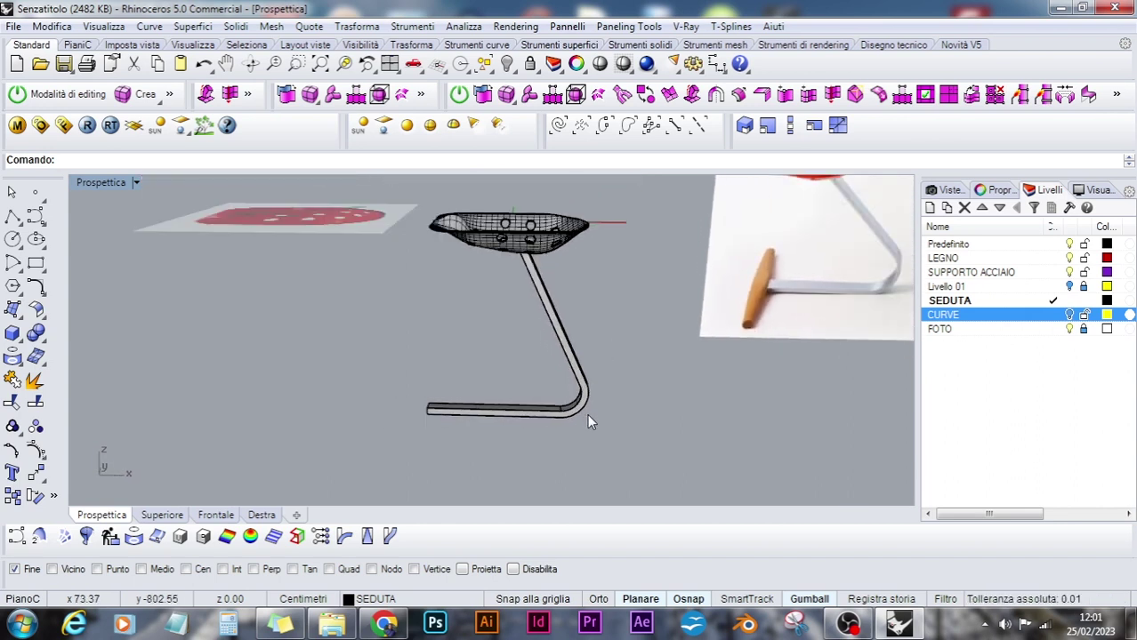
right_click_drag(587, 415, 534, 359)
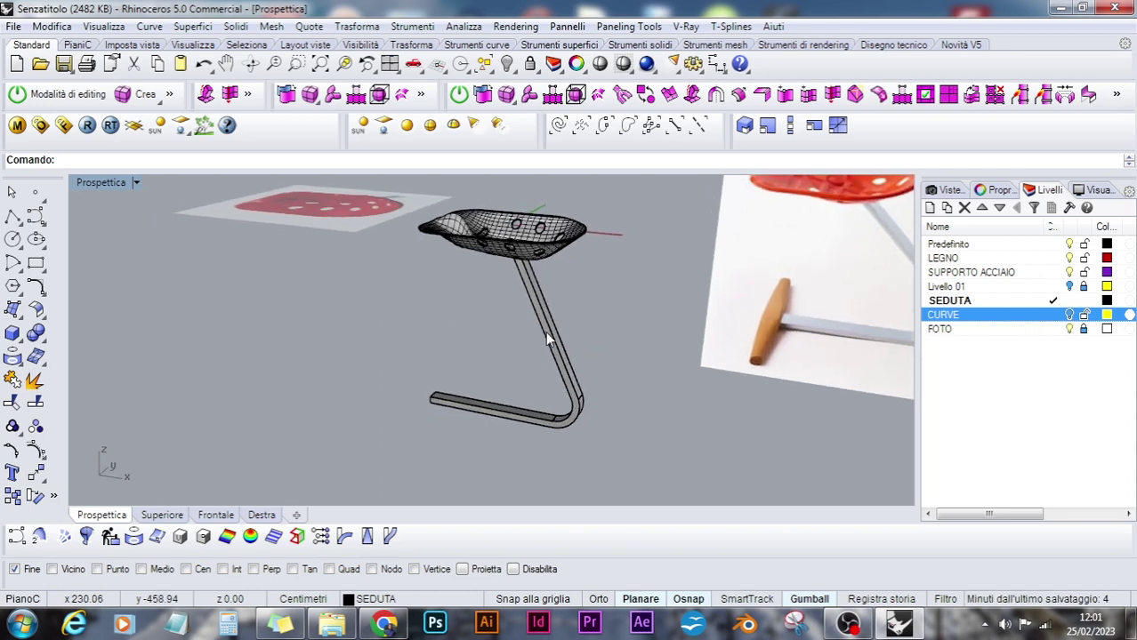
left_click(548, 339)
key("Delete")
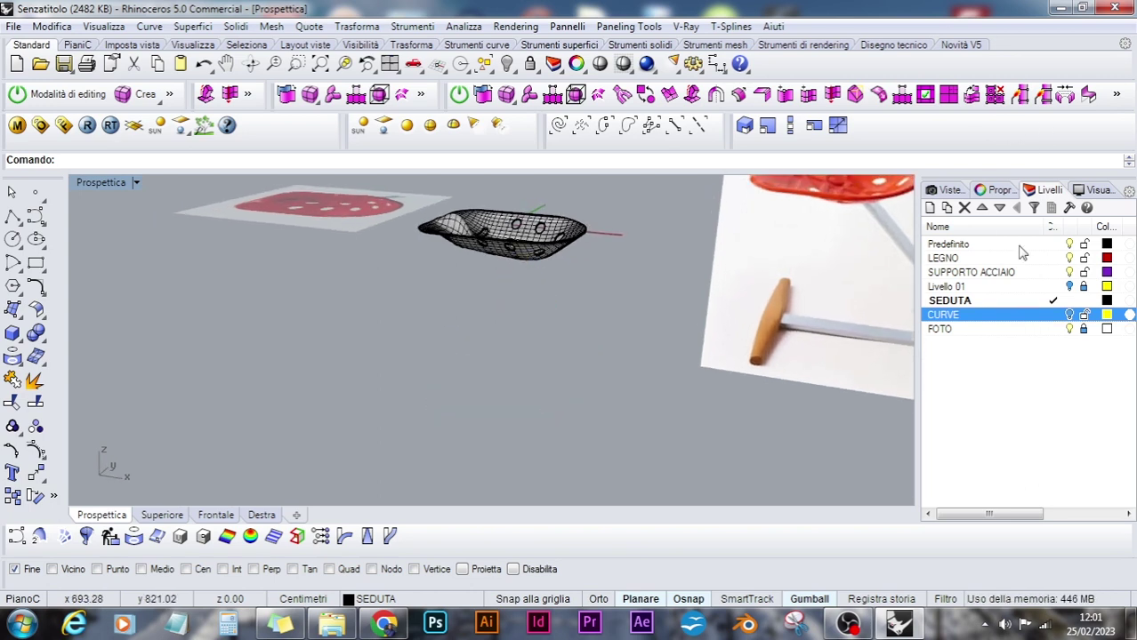
Show the CURVE layer and explode the closed leg profile in the Frontale view
left_click(1071, 315)
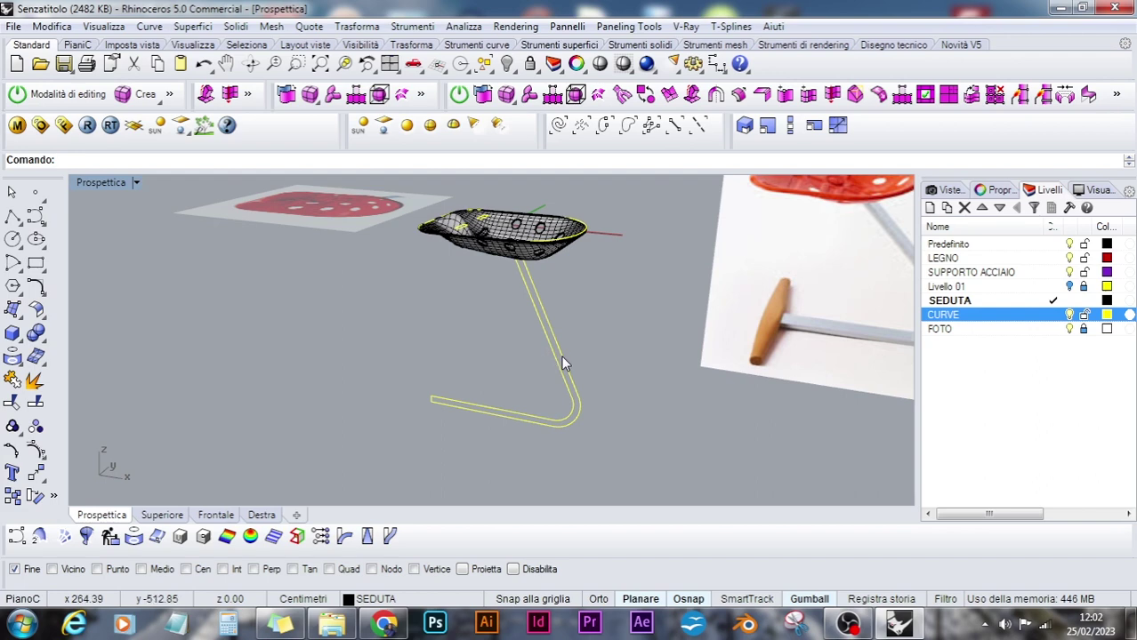
left_click(563, 355)
left_click(210, 515)
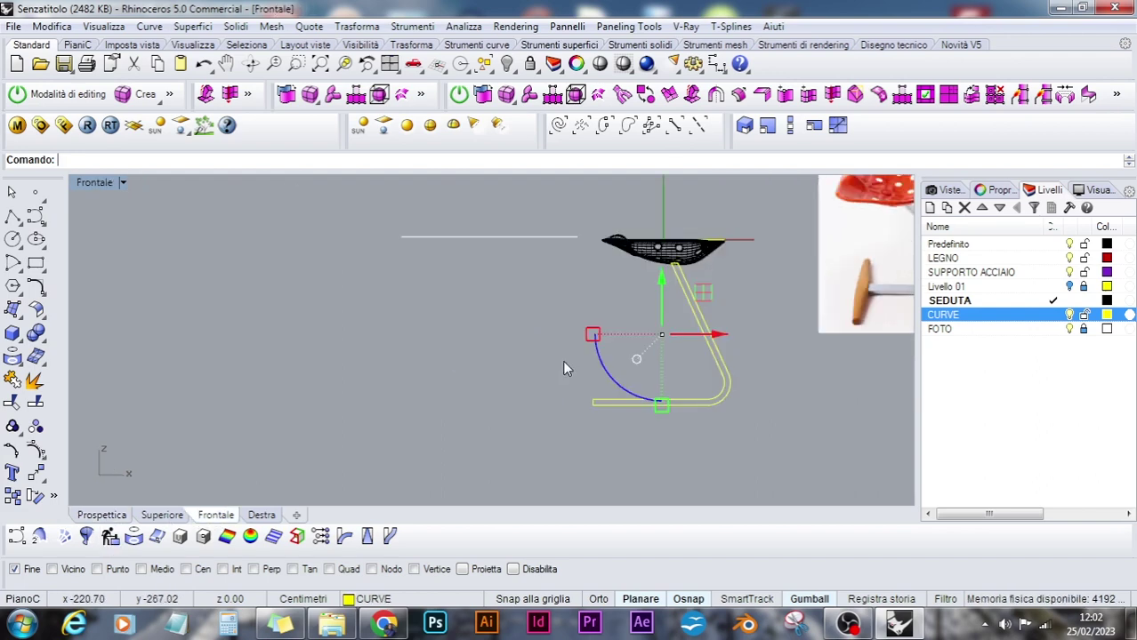
scroll(563, 360, "up", 4)
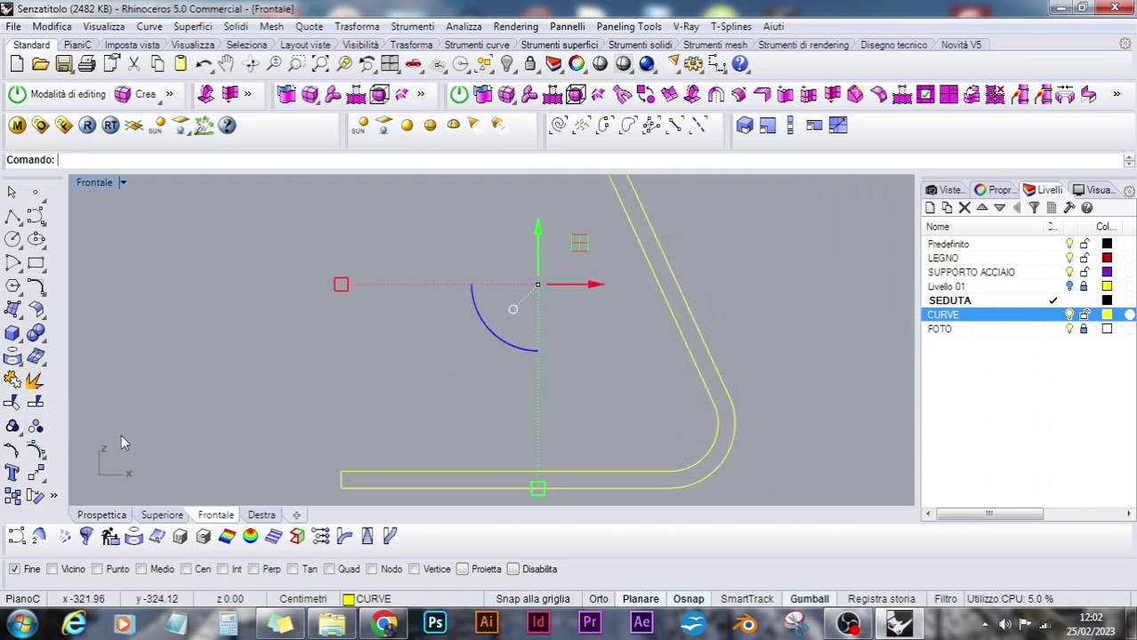
left_click(273, 433)
left_click(361, 483)
left_click(418, 456)
Delete the leg profile's inner horizontal line, inner bend arc, inner slanted line and lower end cap, keeping the outer outline
left_click(405, 471)
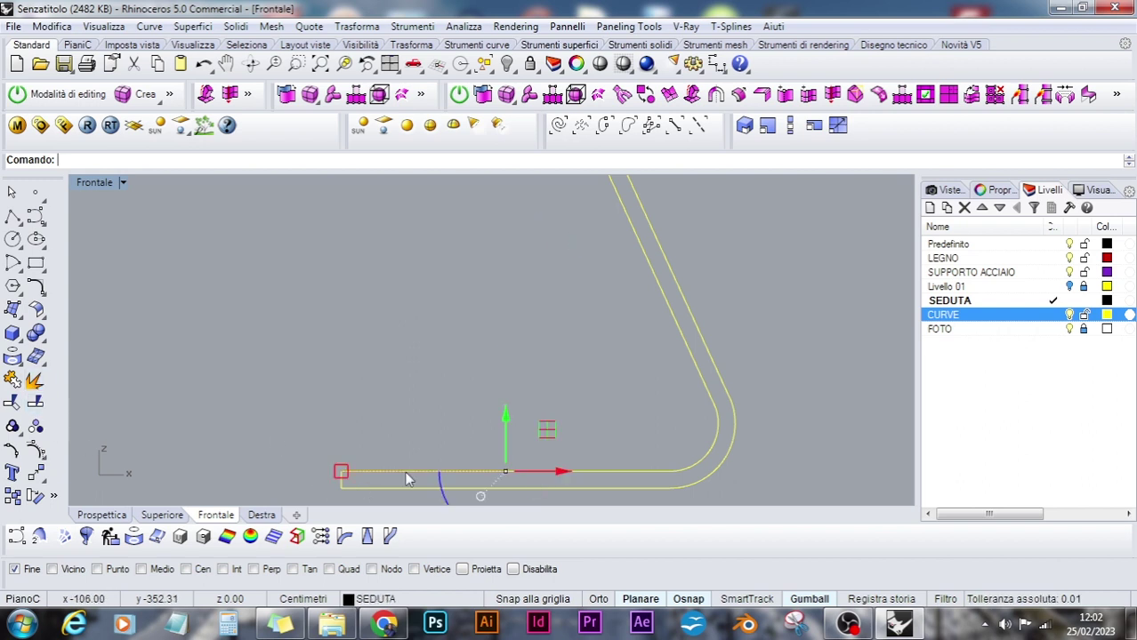
key("Delete")
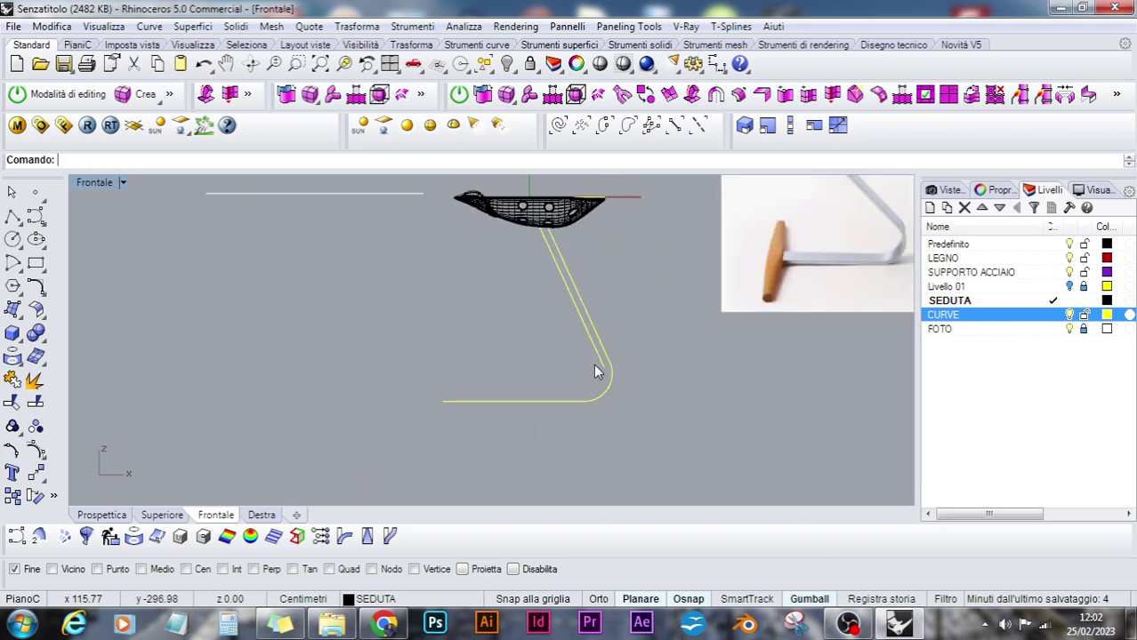
key("Delete")
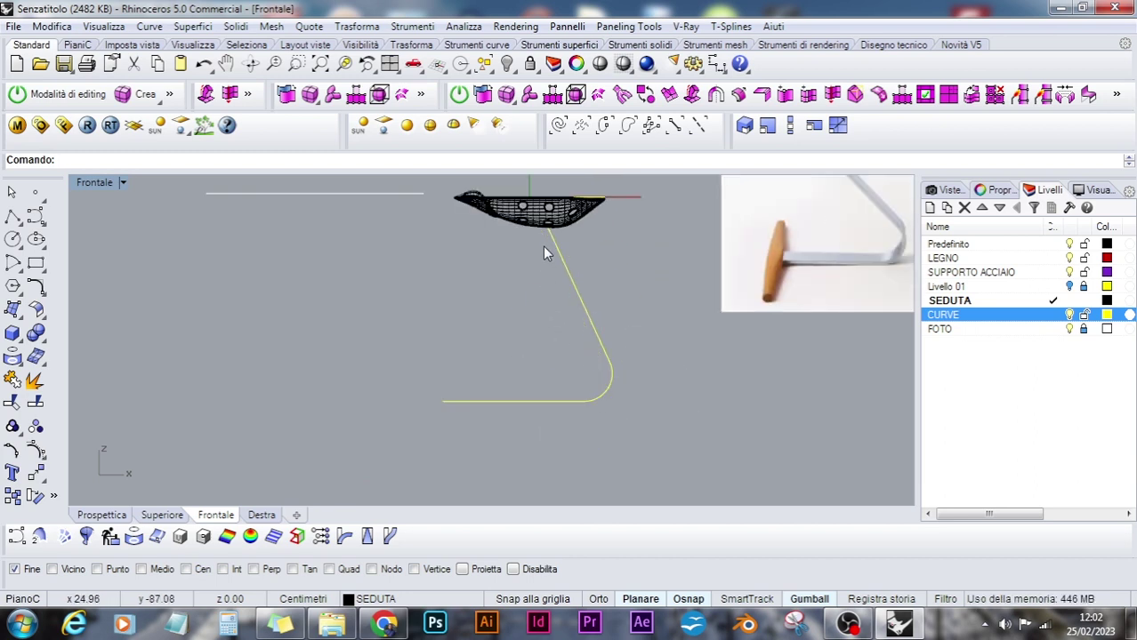
Join the remaining outer slanted line, bend arc and horizontal line of the leg profile into one curve
left_click(575, 285)
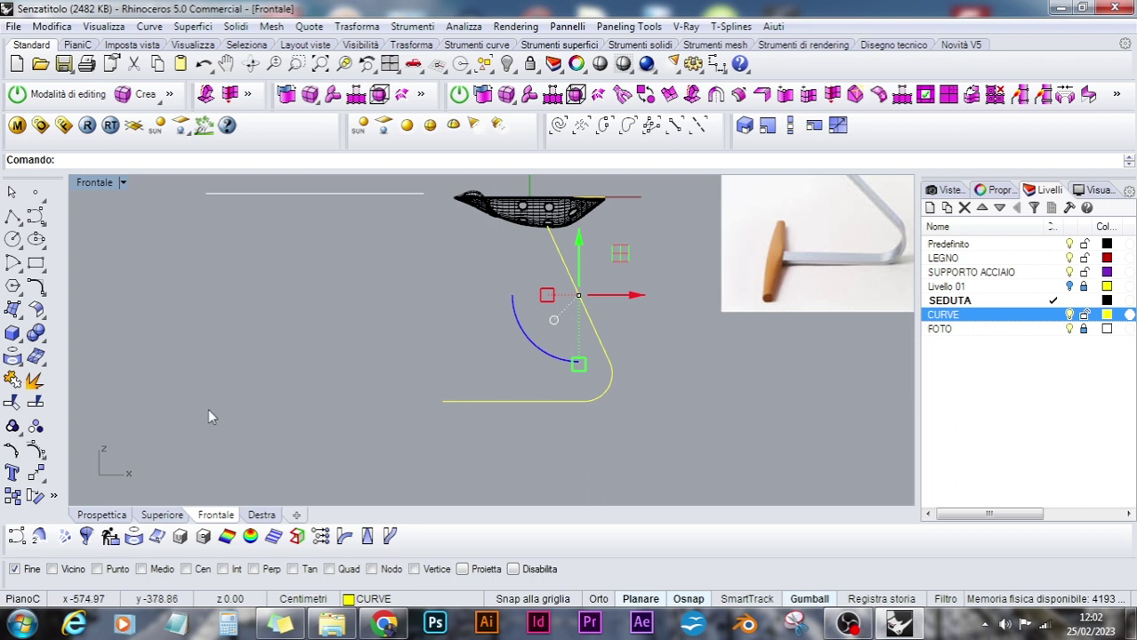
left_click(356, 374)
left_click_drag(635, 316, 430, 471)
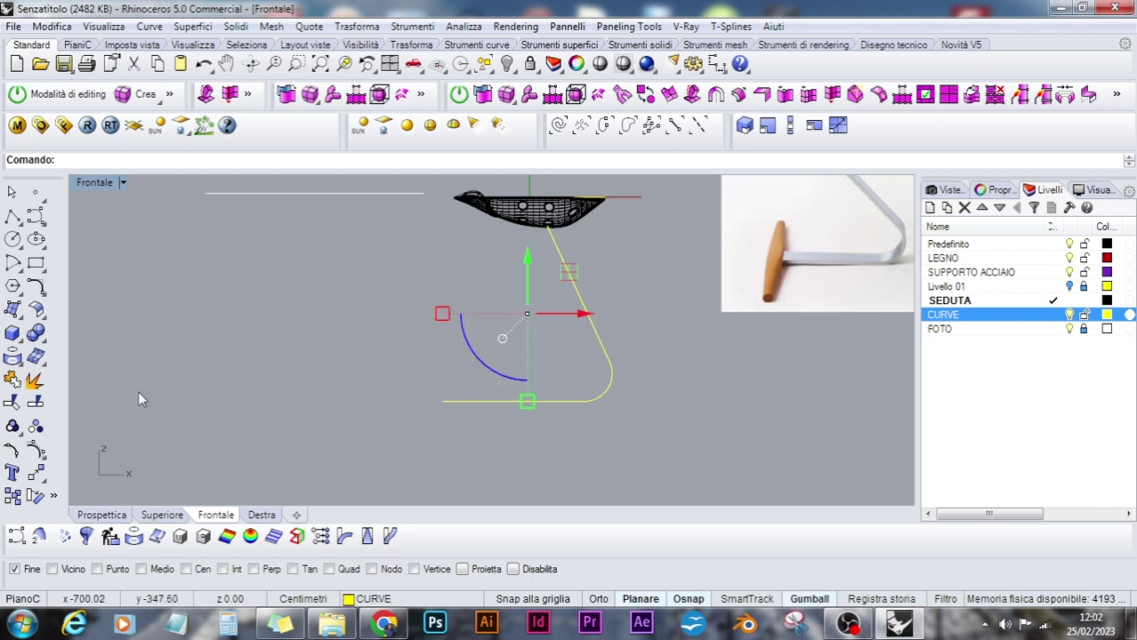
left_click(13, 381)
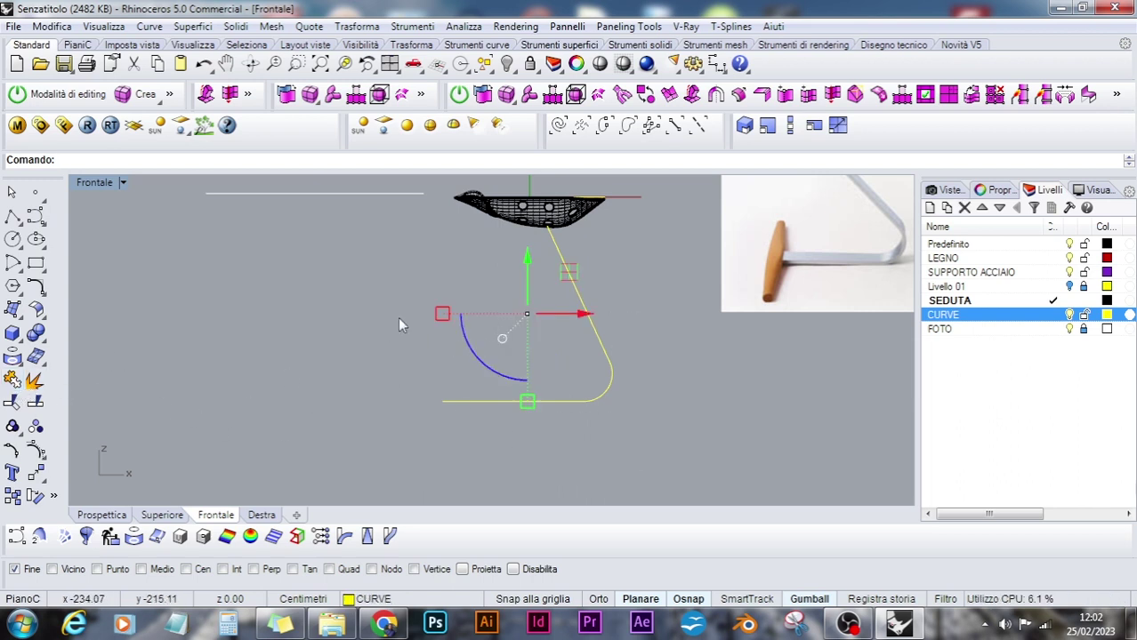
Offset the joined leg curve toward its inner side by a distance of 8 cm
type("Offset")
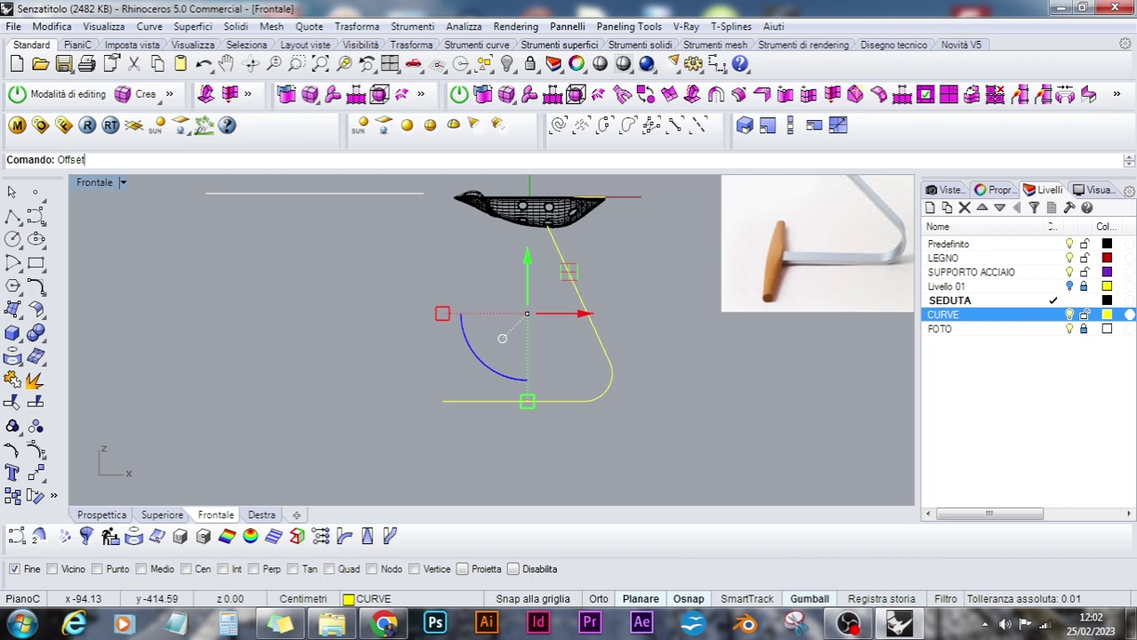
key("Return")
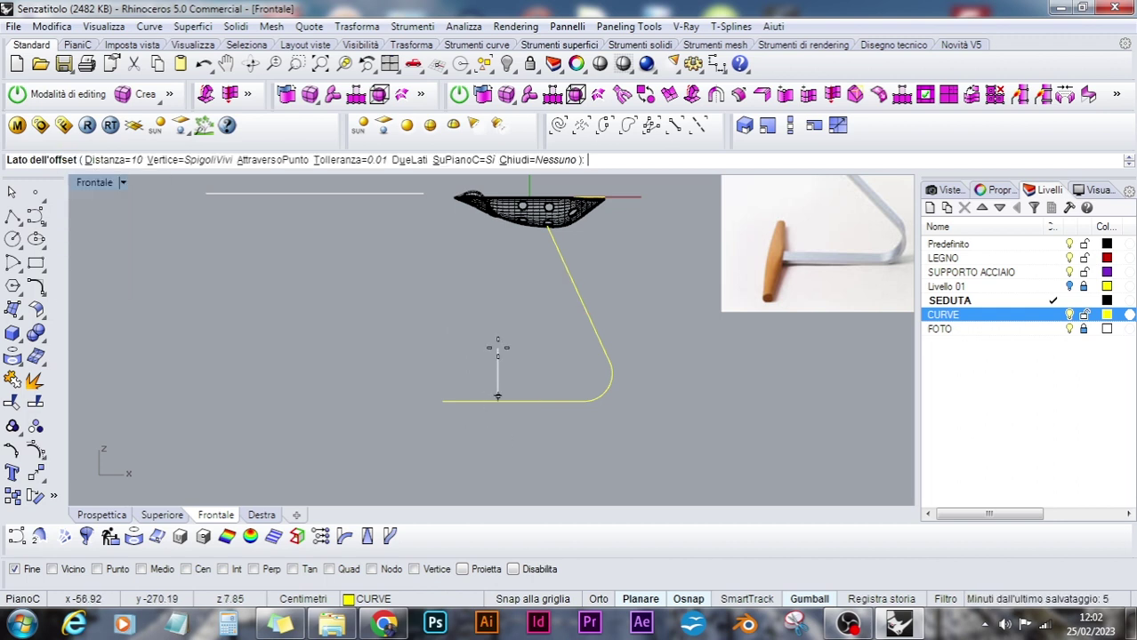
scroll(497, 348, "up", 10)
right_click_drag(505, 356, 546, 271)
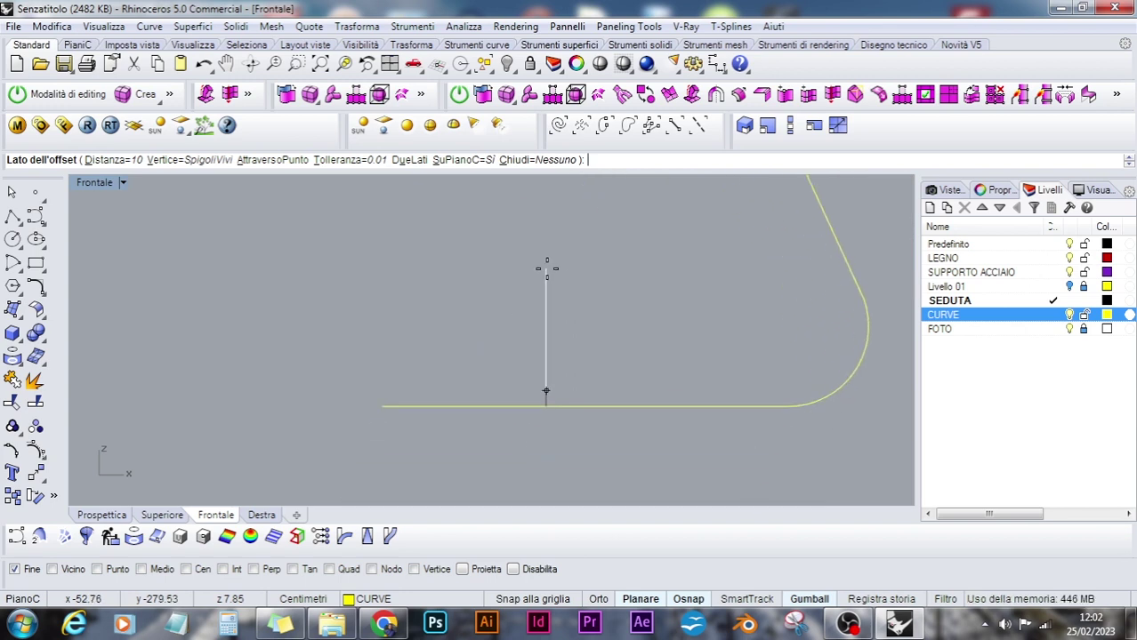
key("Return")
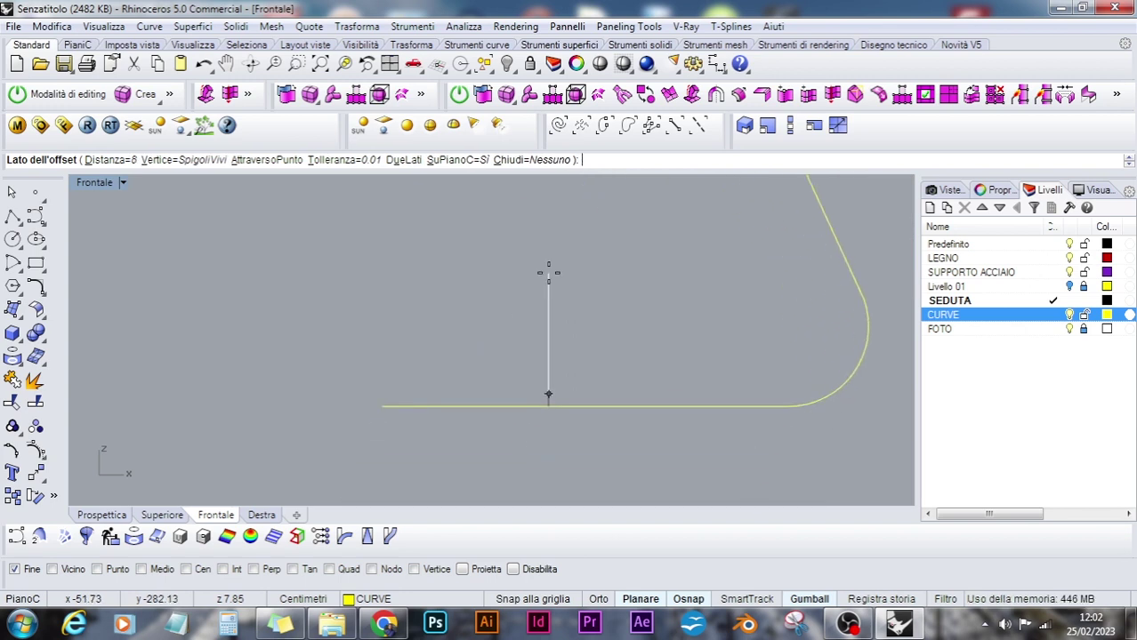
left_click(548, 273)
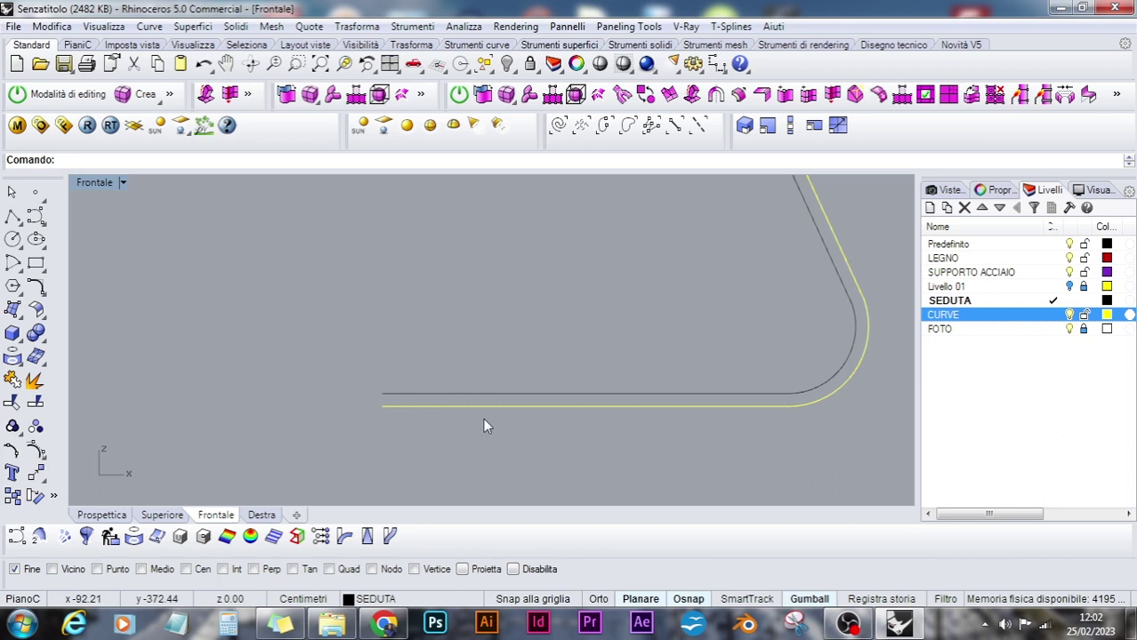
Draw a polyline closing the free end of the leg's horizontal part between the original and offset curves
left_click(12, 220)
left_click(383, 394)
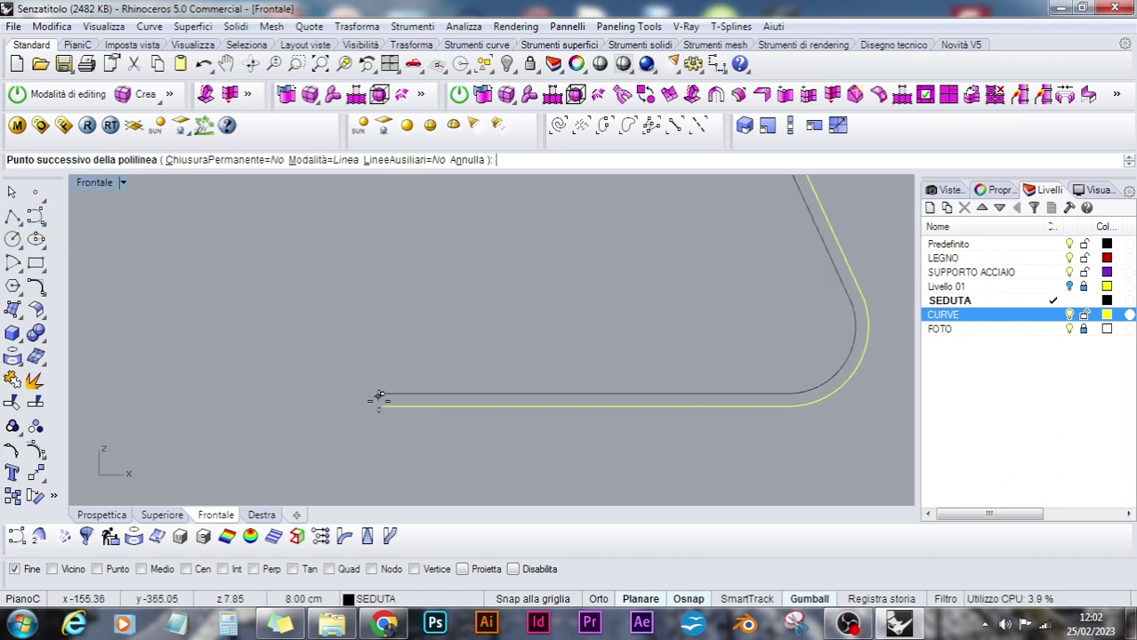
left_click(383, 407)
key("Return")
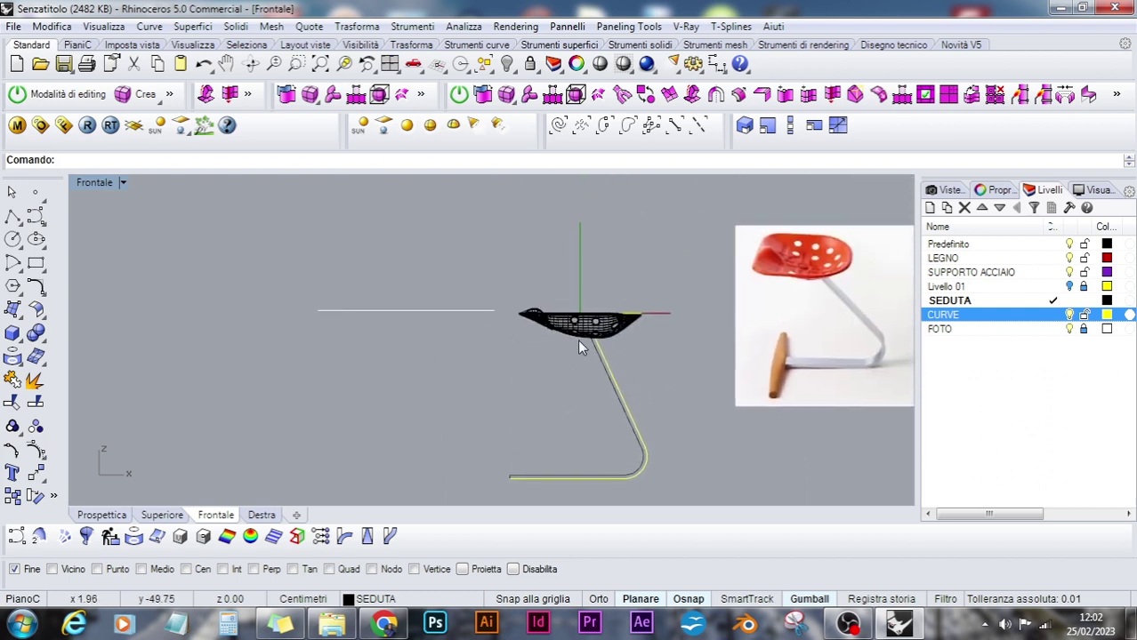
Hide the seat to expose the upper end of the leg profile
left_click(545, 321)
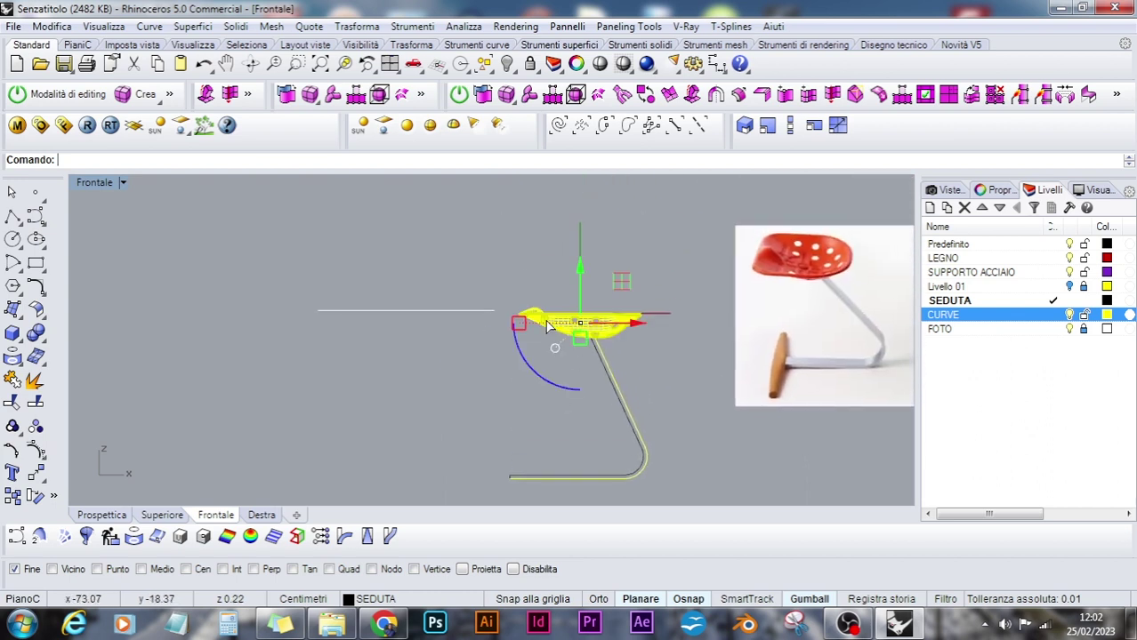
left_click(506, 64)
scroll(596, 354, "up", 3)
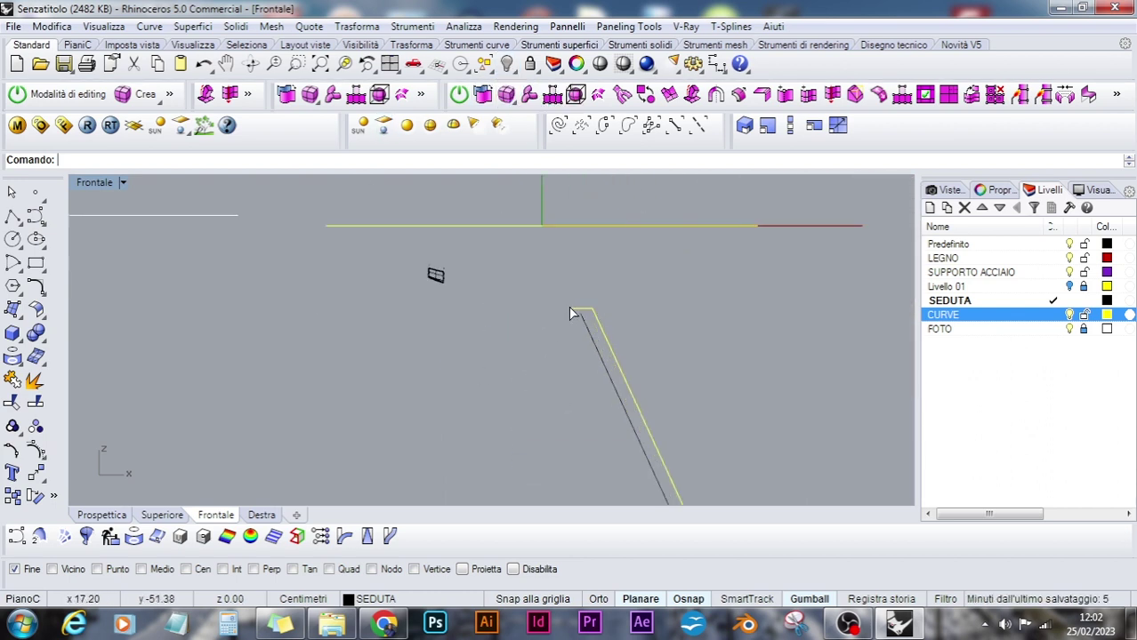
Move the upper end point of the inner offset curve along its slope until it passes the short horizontal cap line
left_click(570, 314)
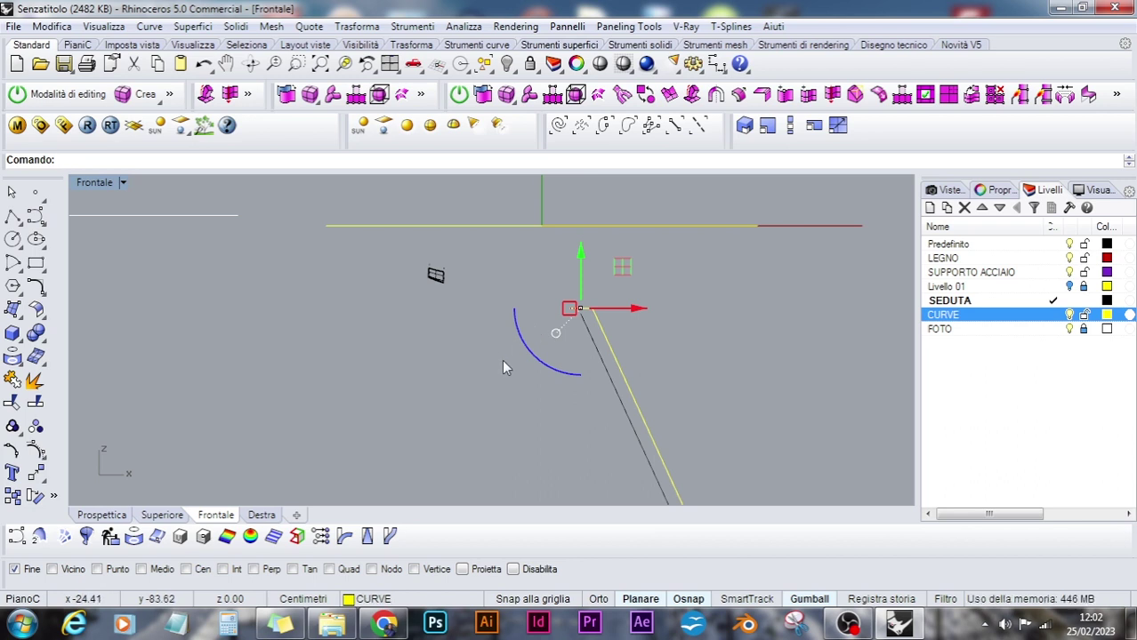
left_click(593, 342)
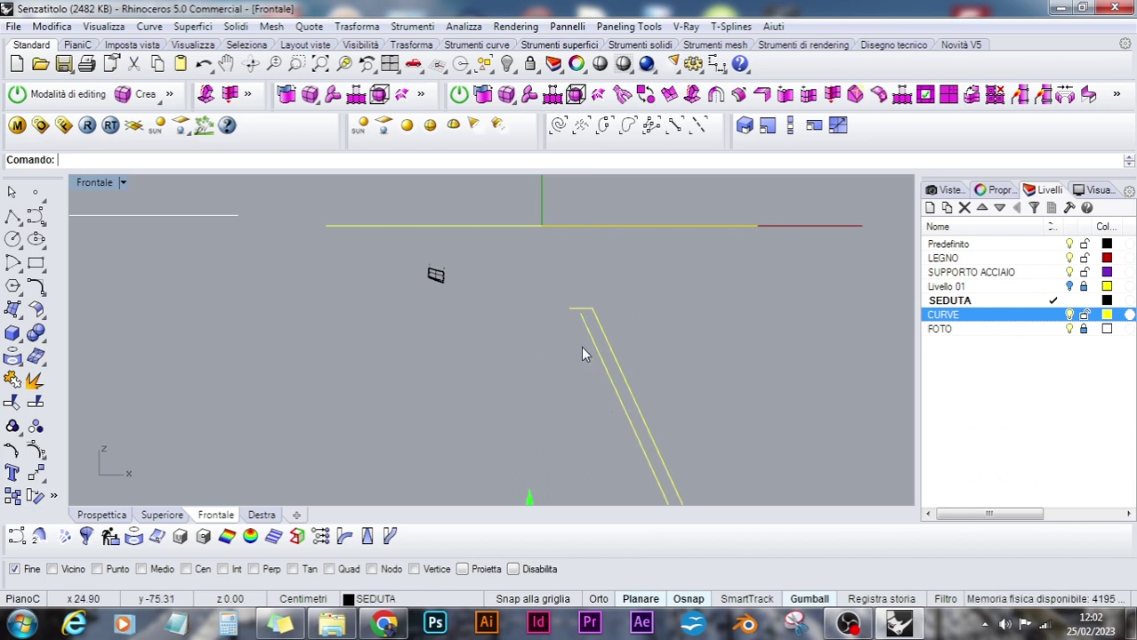
scroll(557, 319, "up", 3)
left_click(699, 396)
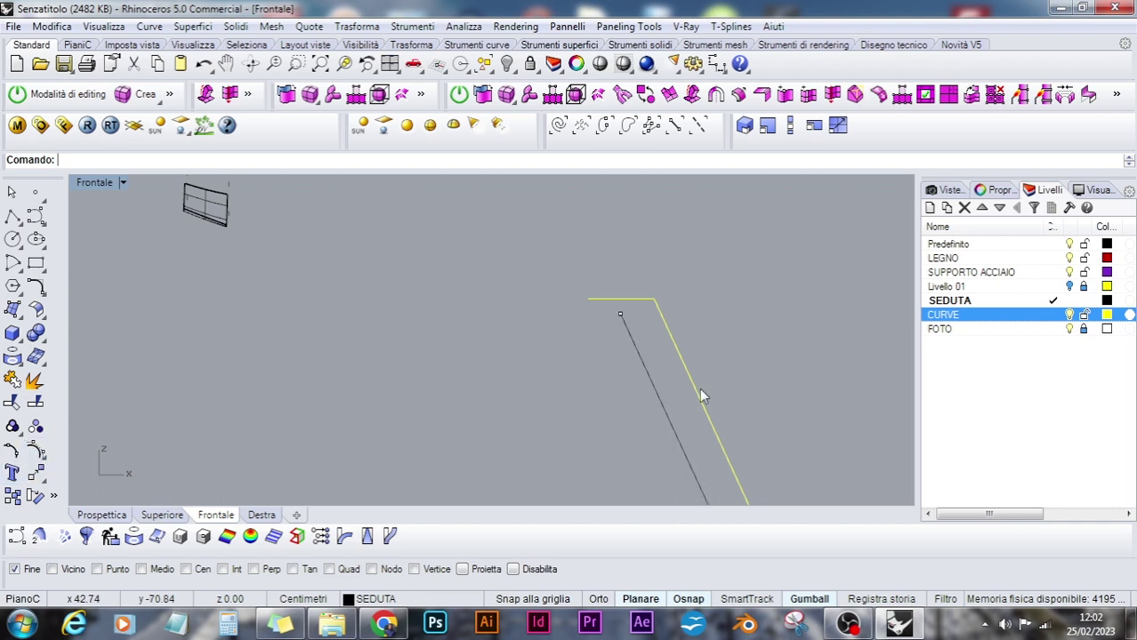
left_click(620, 312)
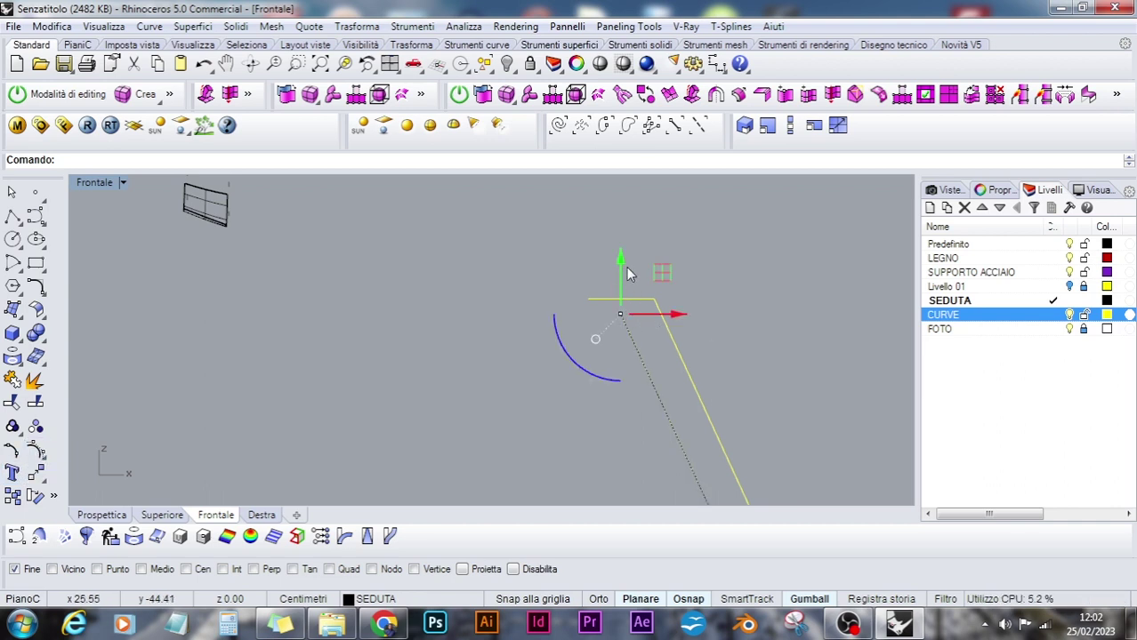
left_click_drag(667, 279, 548, 353)
Trim the overhanging ends of the inner curve and the cap line where they cross at the leg's upper end
left_click(516, 389)
left_click(12, 404)
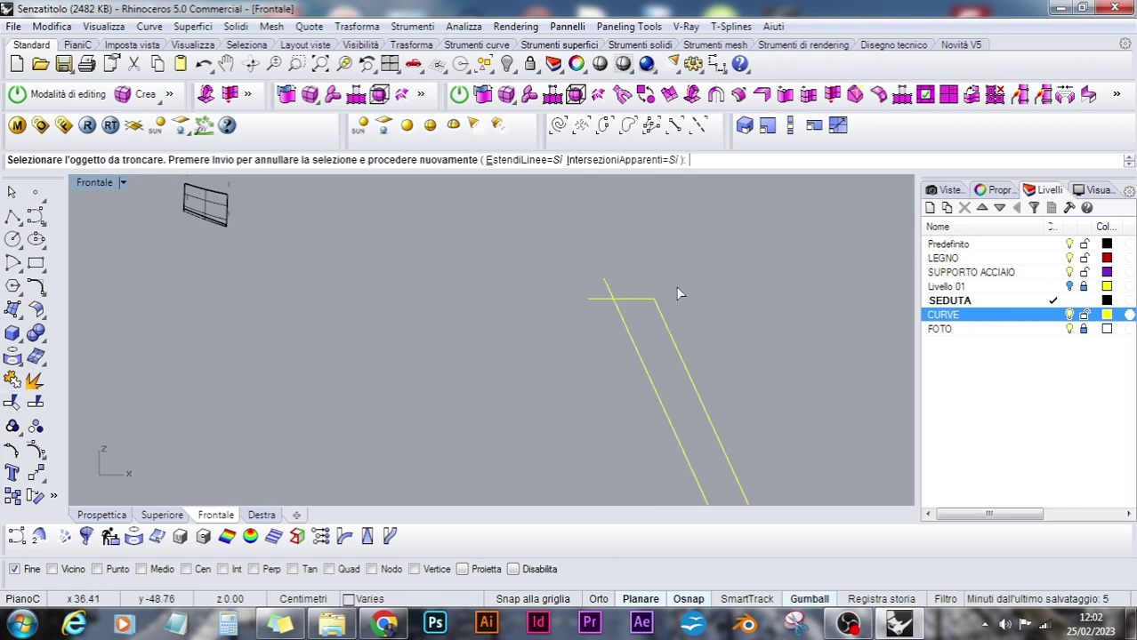
left_click(607, 284)
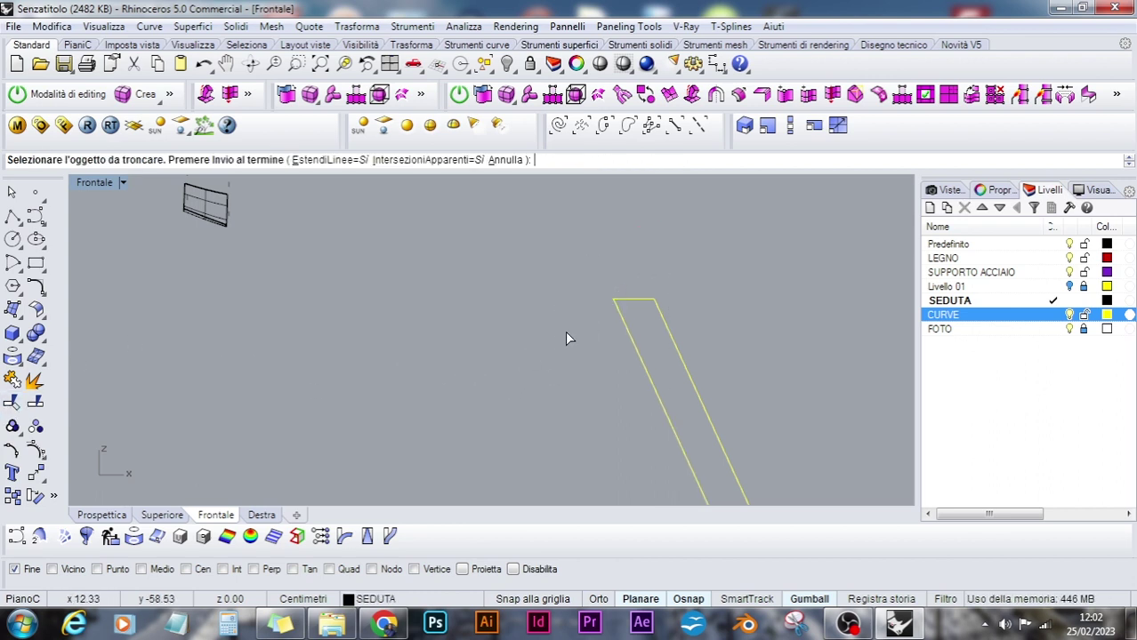
key("Return")
Inspect the small surface piece left visible below the seat outline and check which object it is
scroll(587, 326, "down", 10)
scroll(588, 352, "down", 8)
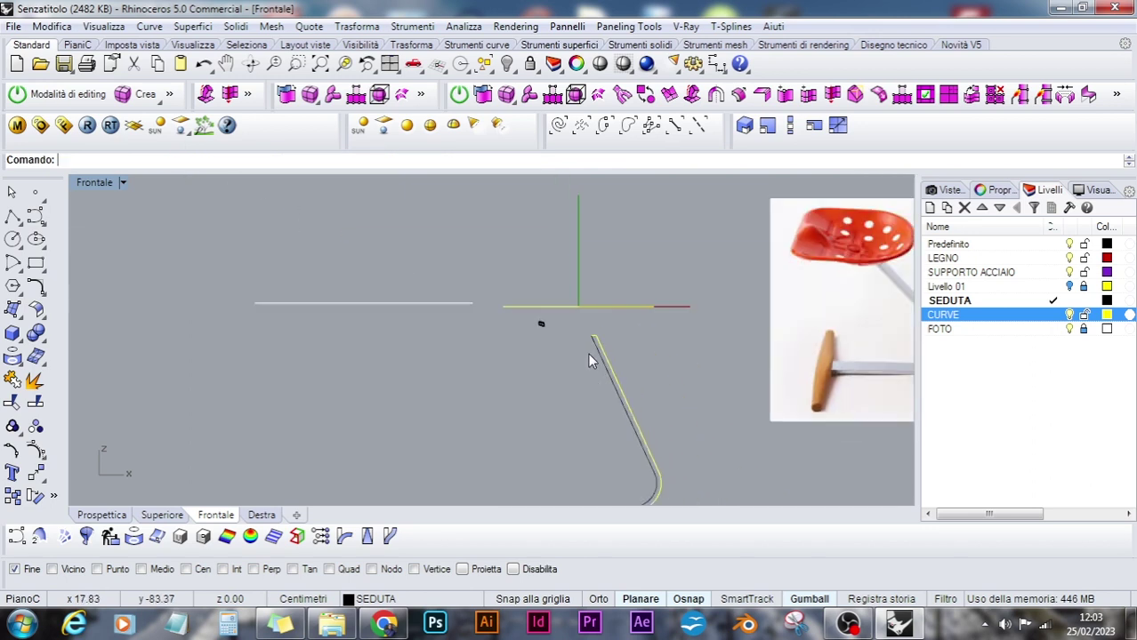
right_click_drag(646, 391, 664, 353)
scroll(582, 298, "up", 12)
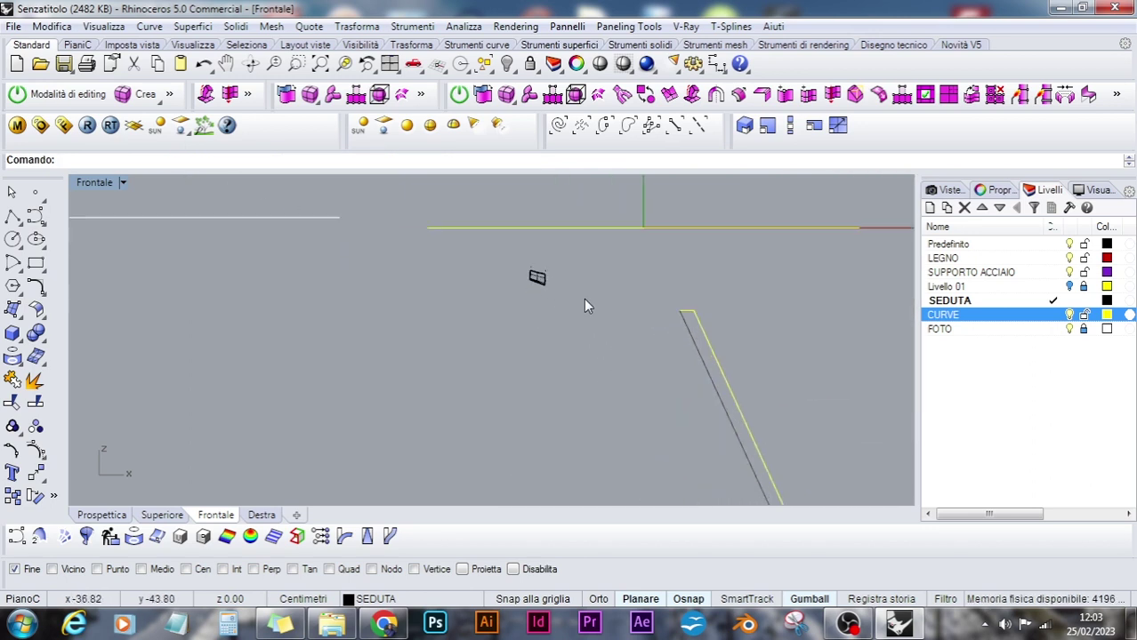
scroll(583, 298, "up", 5)
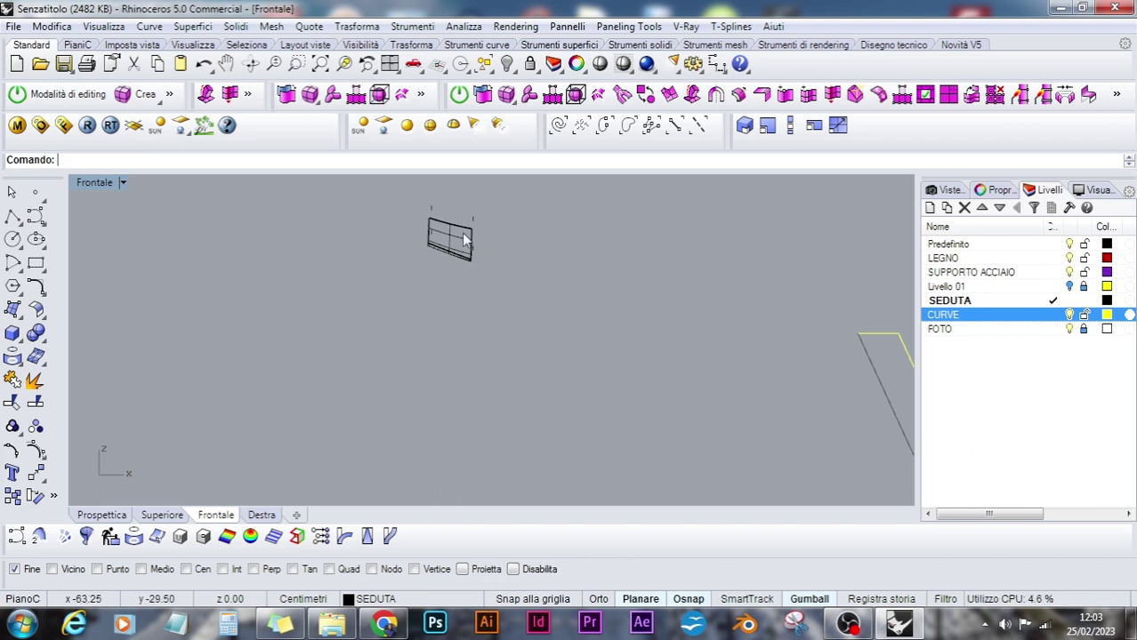
left_click(462, 232)
left_click(520, 348)
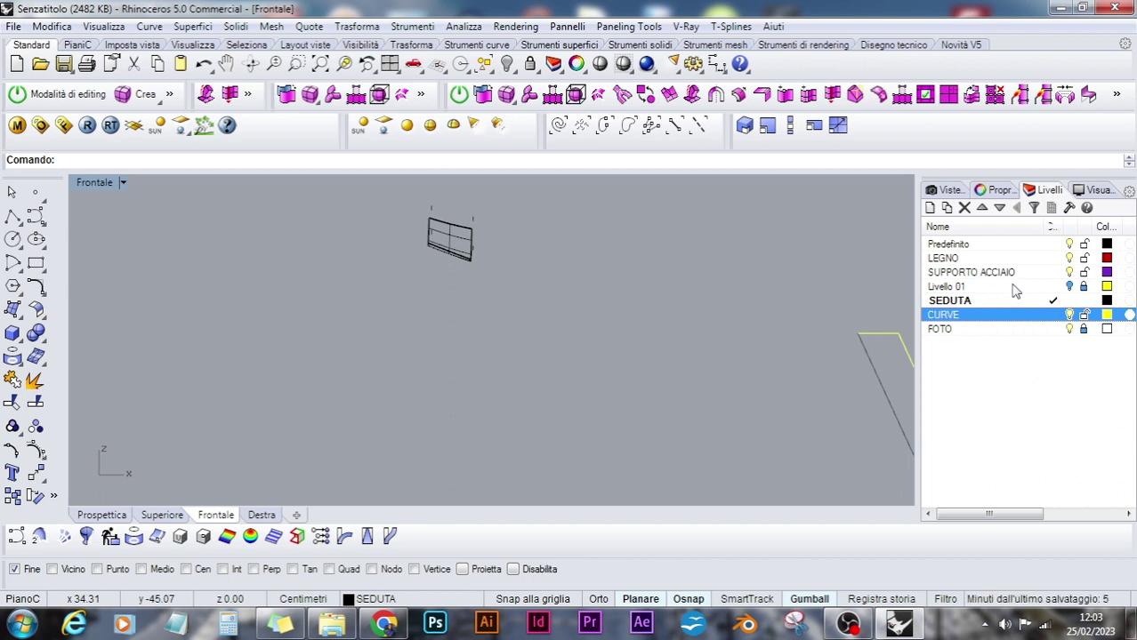
Make Predefinito the current layer and switch the SEDUTA layer off and on to check which objects it contains
double_click(976, 245)
left_click(1069, 301)
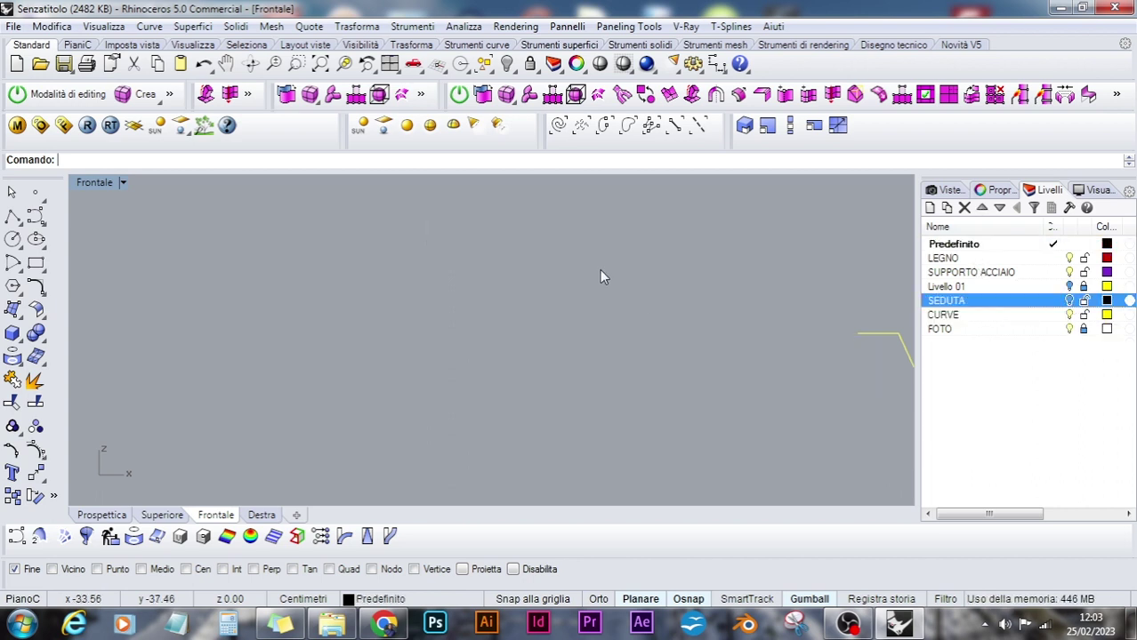
left_click(1068, 302)
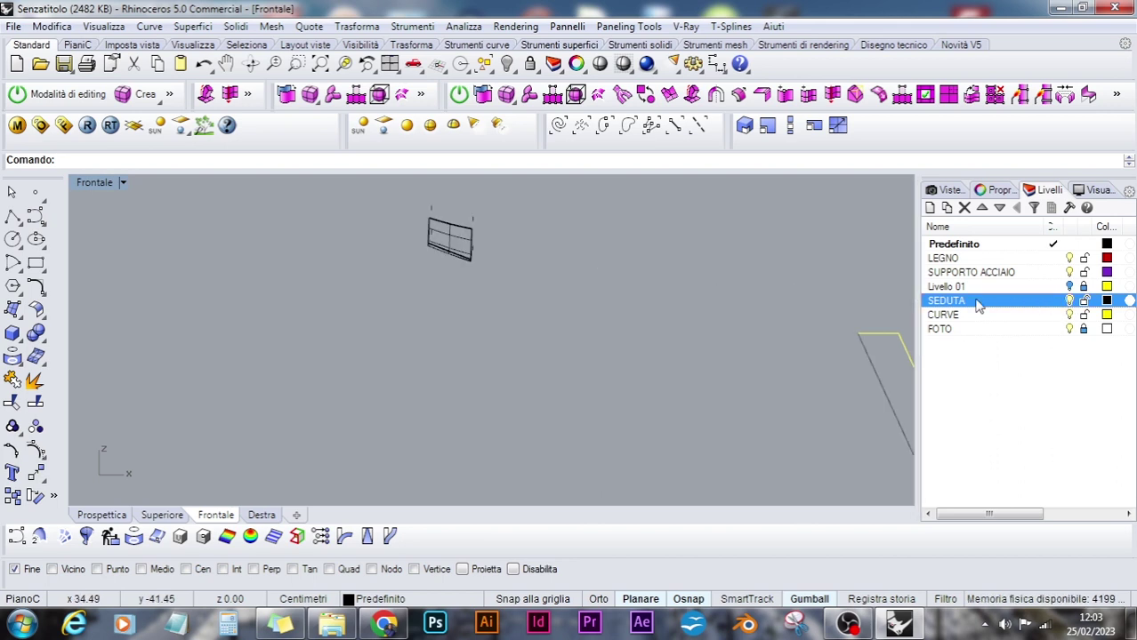
scroll(629, 355, "down", 10)
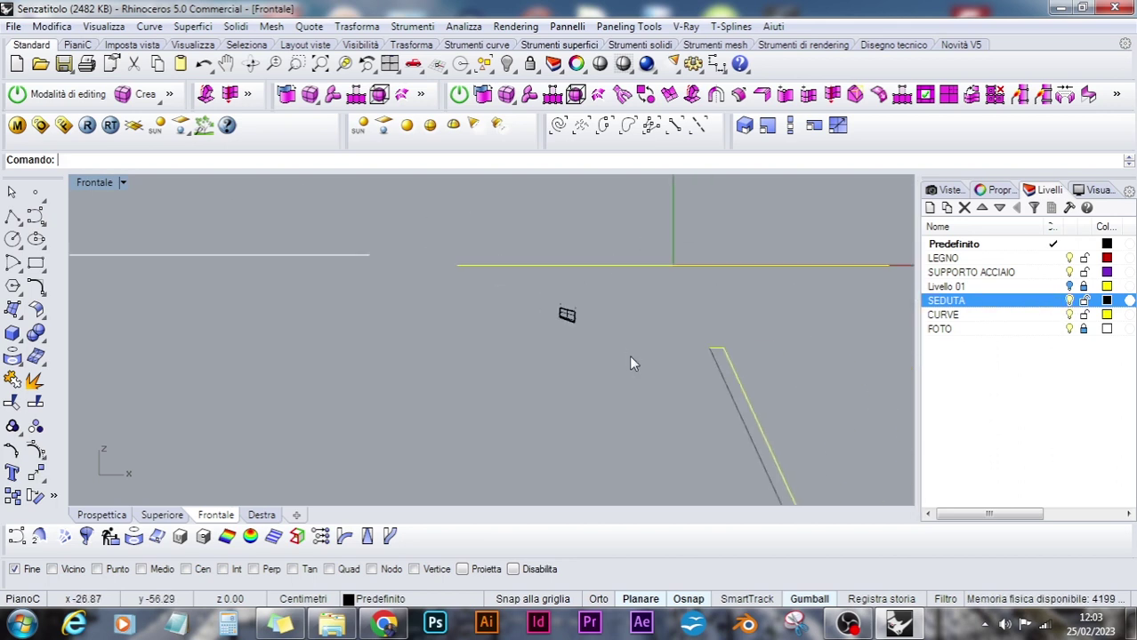
Join the outer curve, inner curve and end caps of the leg into one closed profile
right_click_drag(680, 383, 574, 264)
scroll(576, 264, "down", 6)
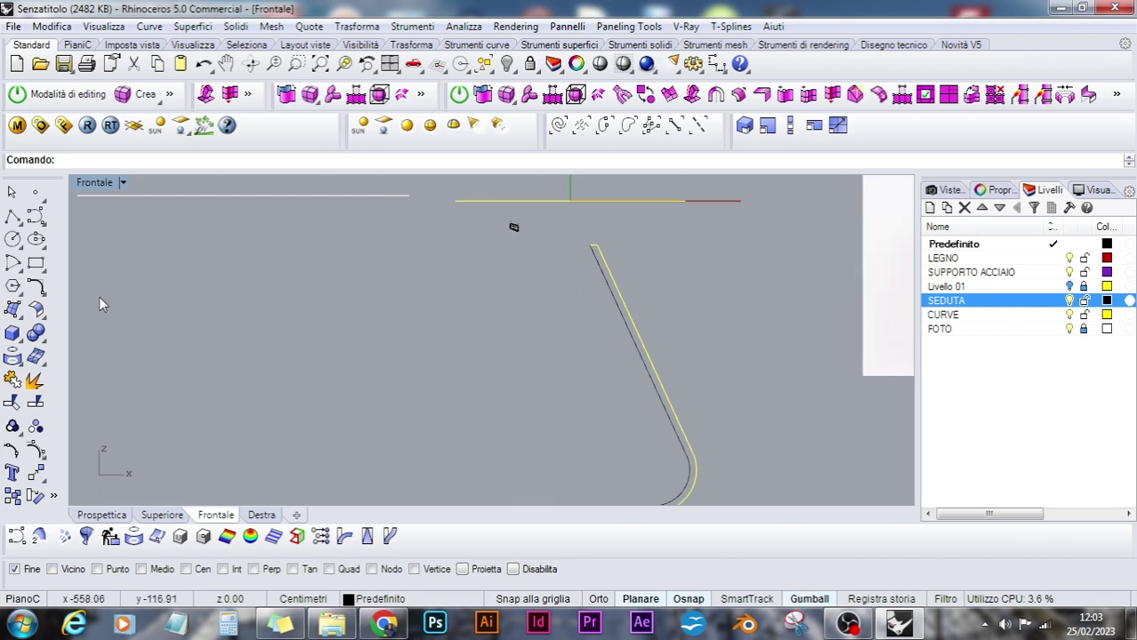
scroll(446, 359, "down", 3)
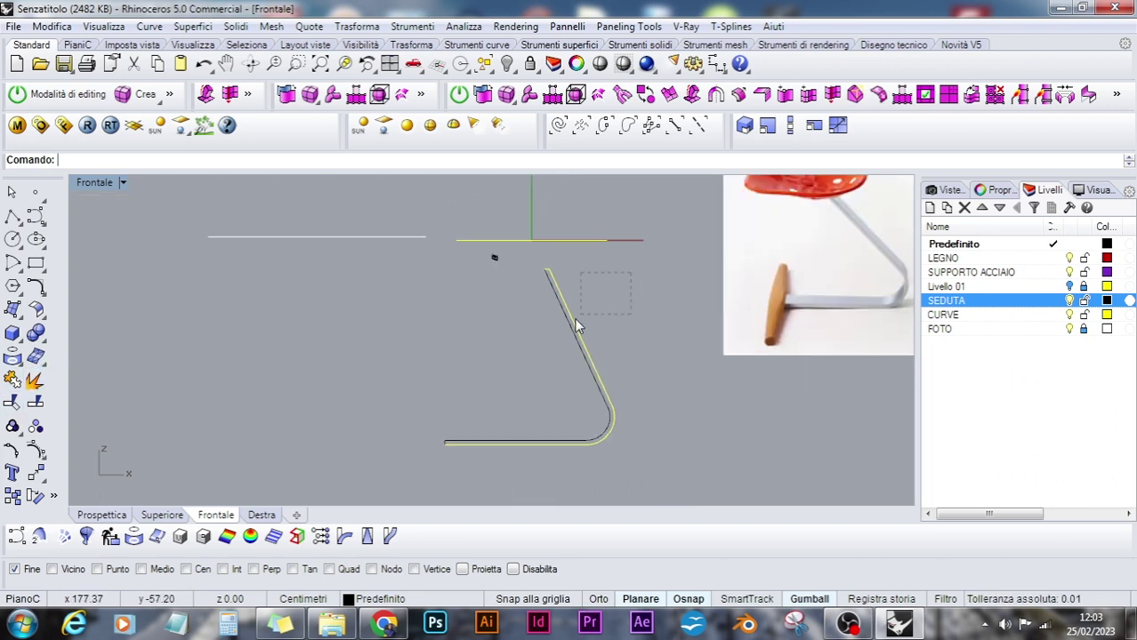
left_click_drag(576, 320, 520, 357)
left_click_drag(620, 247, 533, 356)
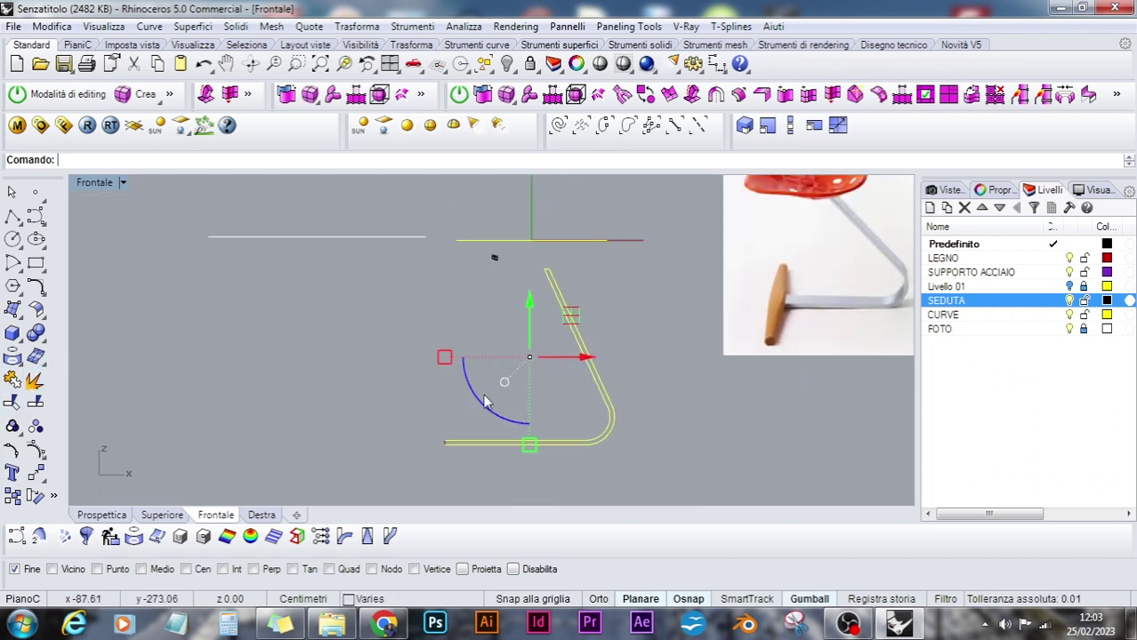
left_click(14, 381)
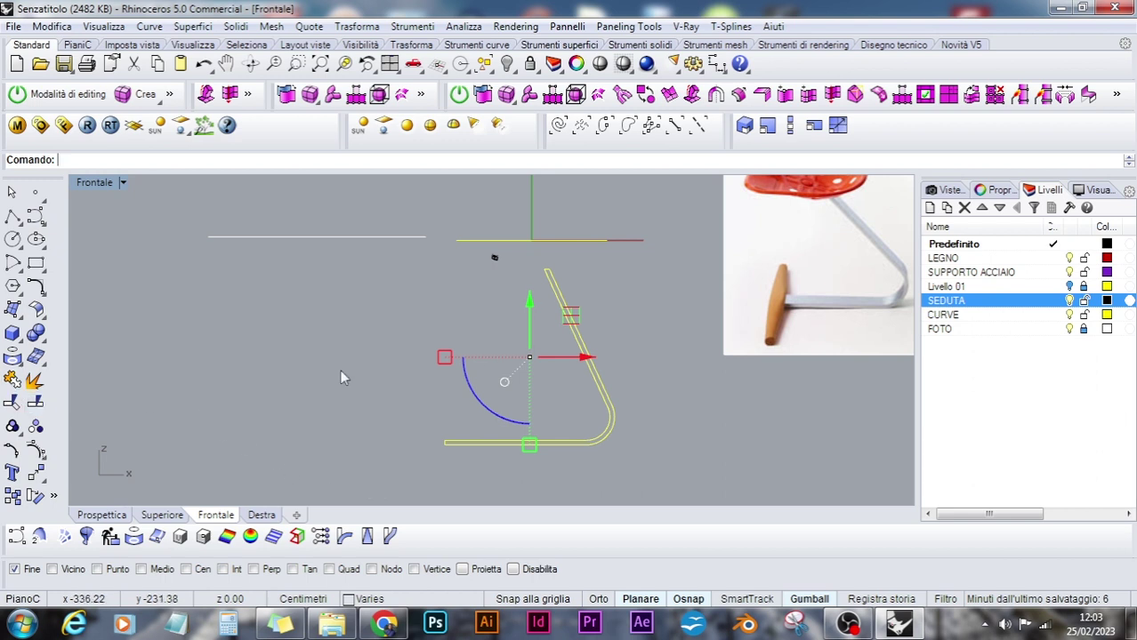
left_click(475, 367)
left_click(564, 298)
left_click(673, 289)
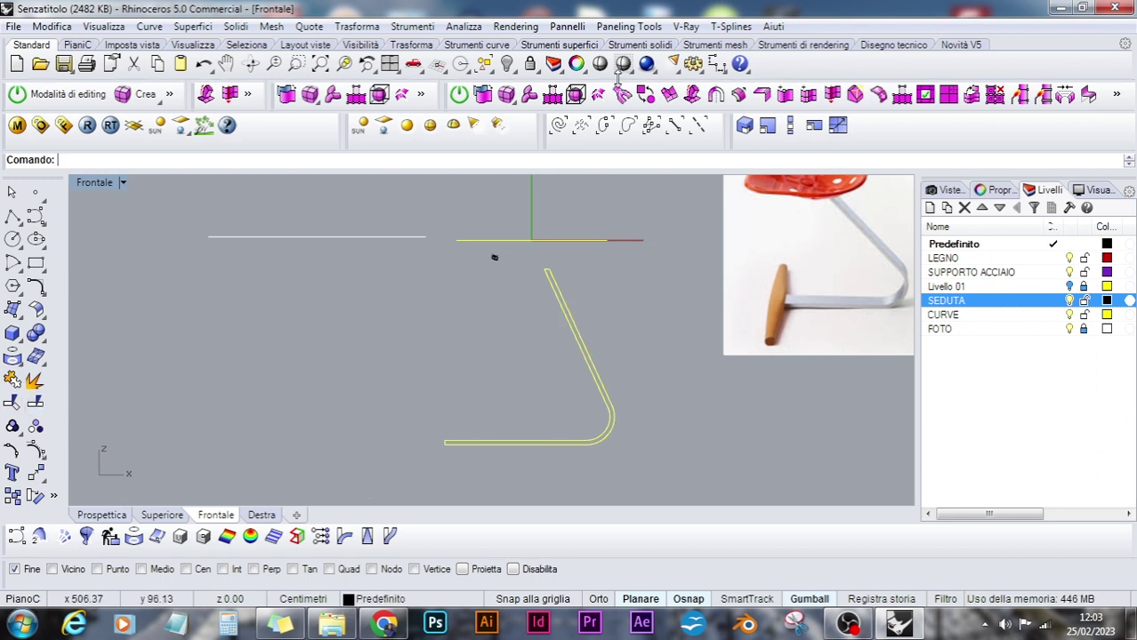
Show the hidden seat again and check which layer it is on
right_click(506, 62)
left_click(518, 249)
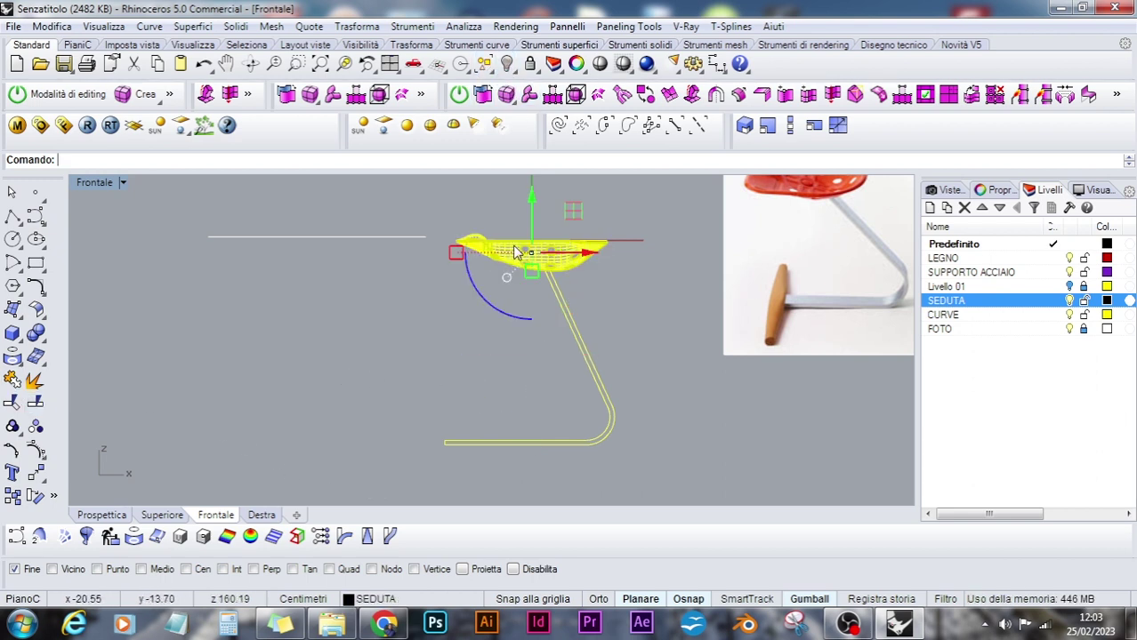
left_click(174, 433)
Examine the slot in the seat's underside in perspective and select the surface patch inside it
left_click(100, 515)
scroll(524, 293, "up", 8)
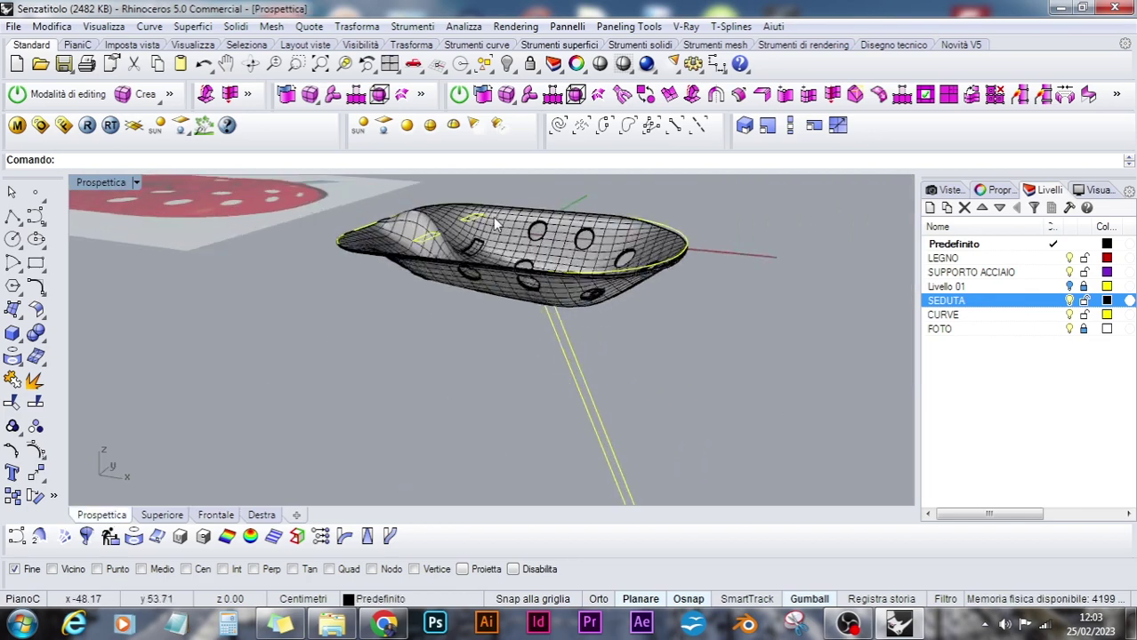
right_click_drag(522, 313, 427, 360)
left_click(427, 359)
left_click(822, 449)
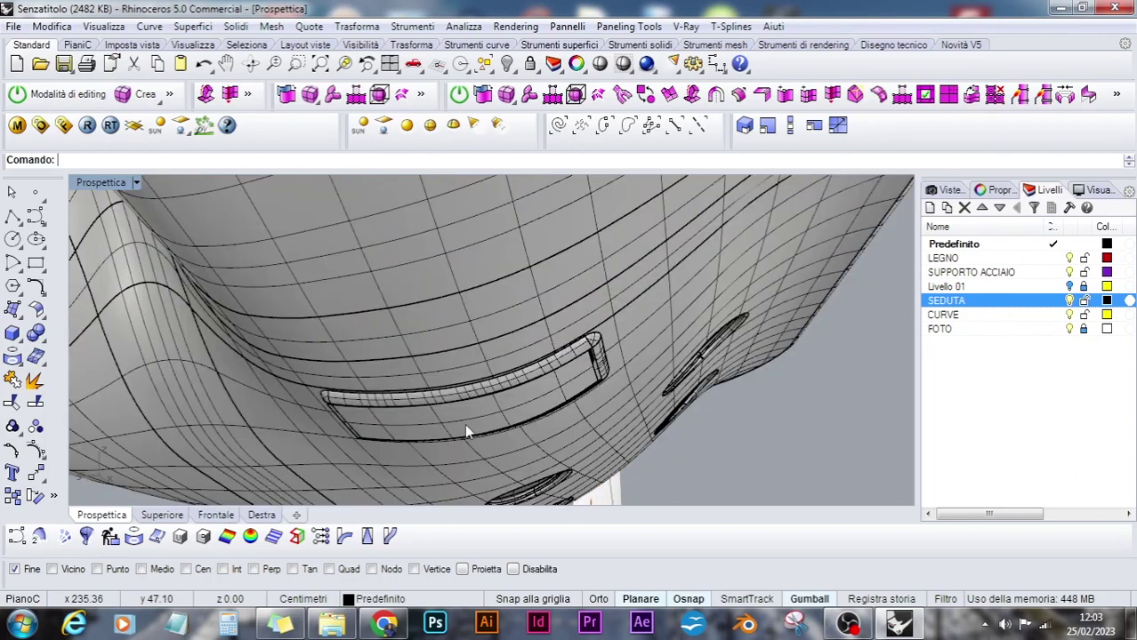
scroll(436, 416, "up", 7)
right_click_drag(436, 422, 317, 402)
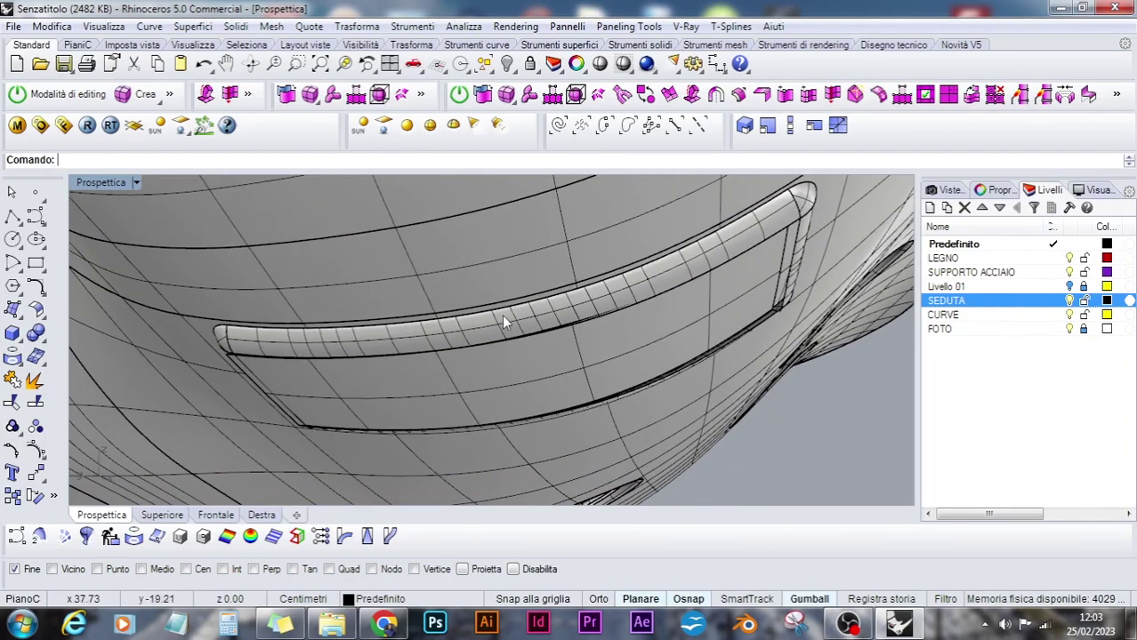
right_click_drag(520, 316, 568, 326)
left_click(562, 319)
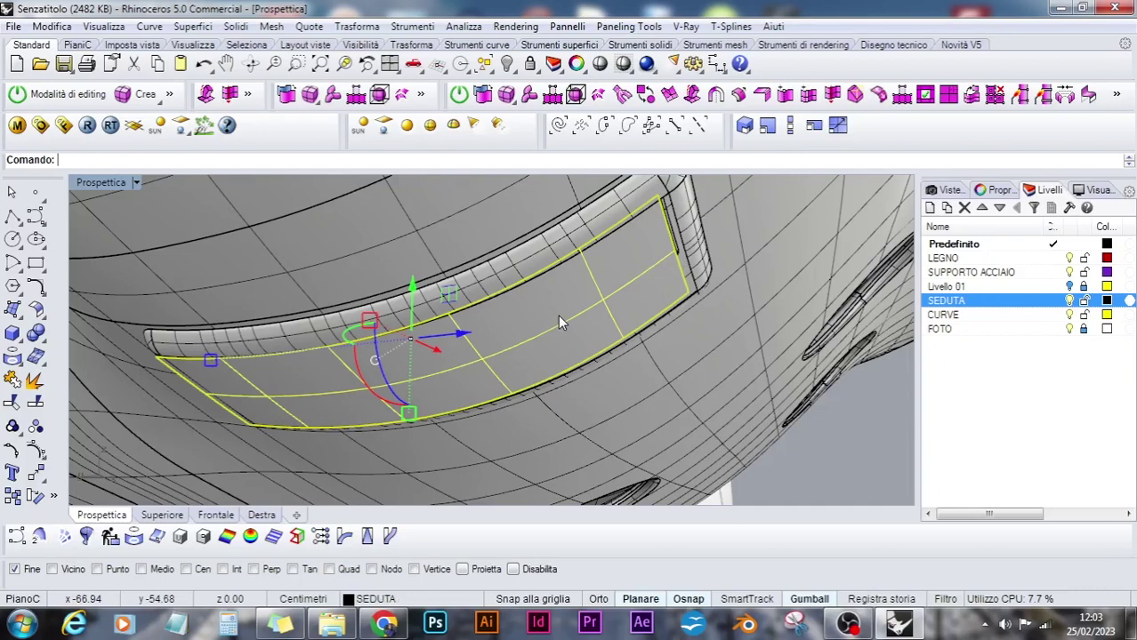
Try to join the surface patch inside the slot to the seat, ending with nothing selected
left_click(36, 381)
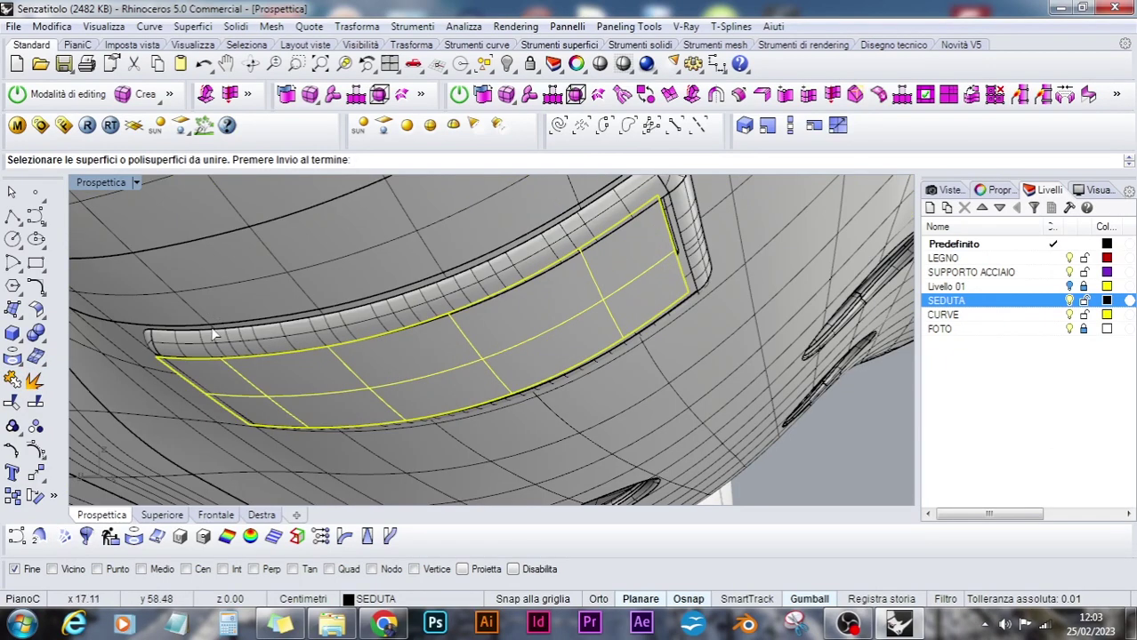
scroll(233, 375, "down", 10)
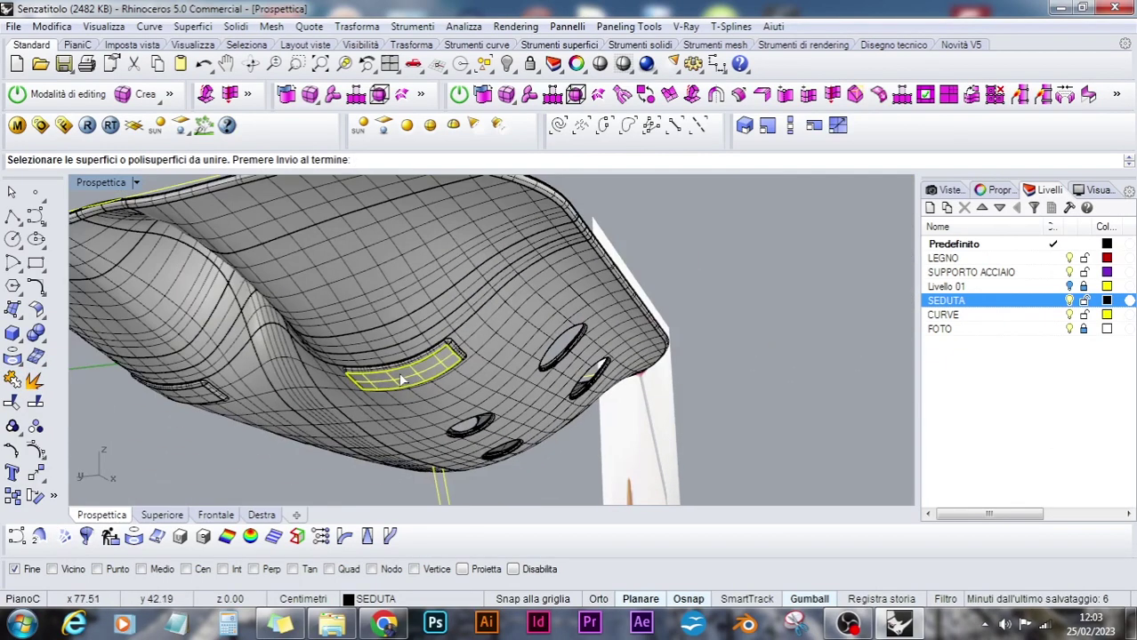
right_click(437, 442)
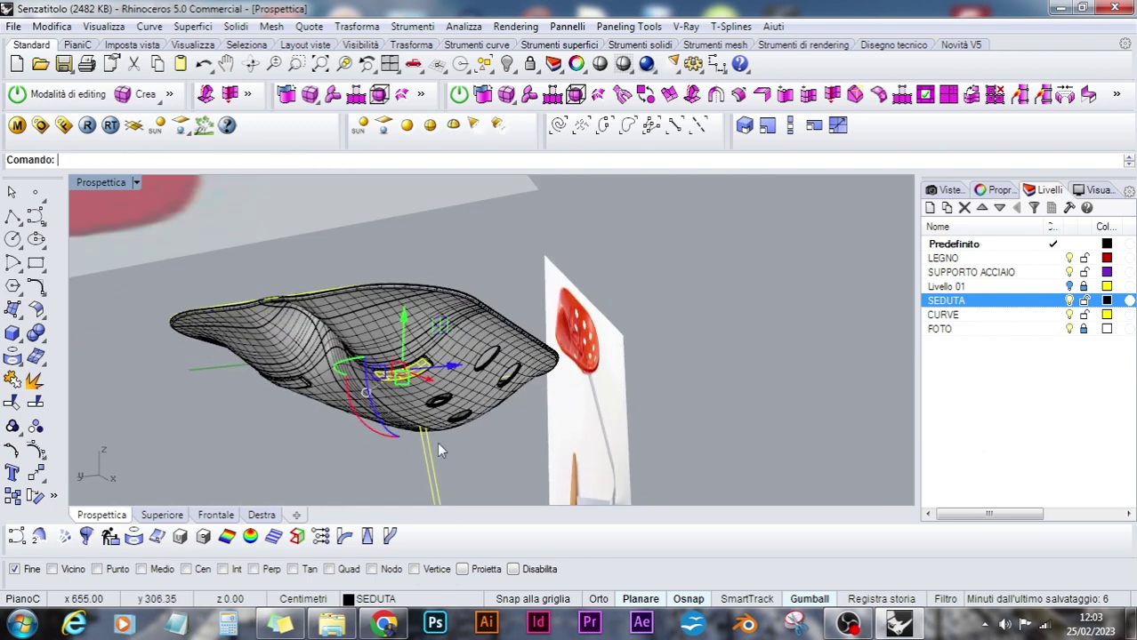
left_click(438, 440)
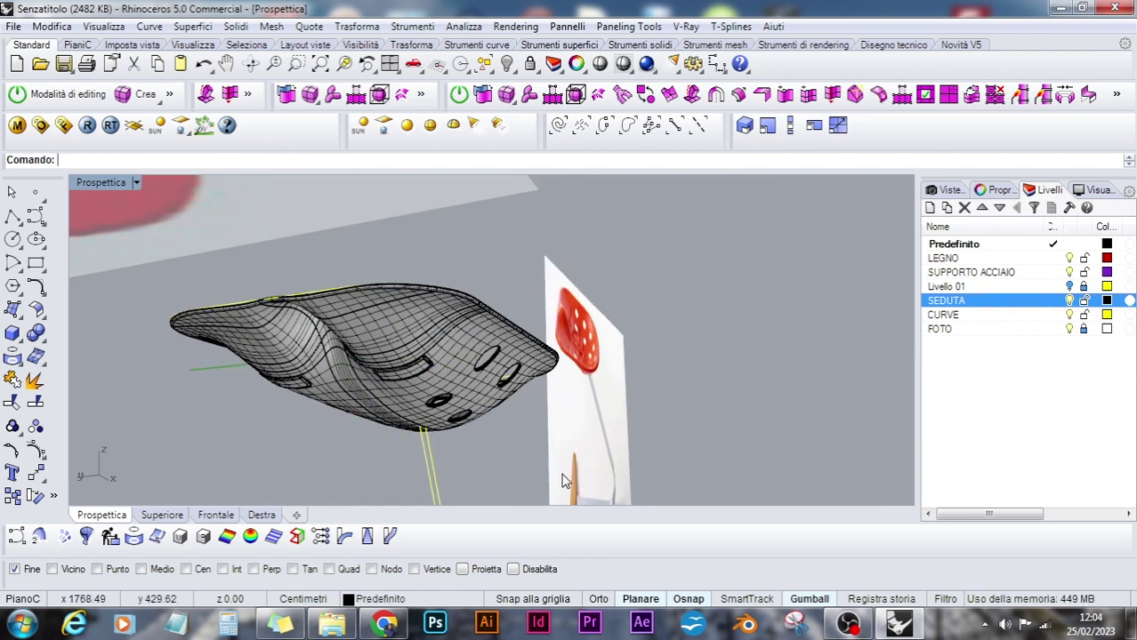
Extrude the closed leg profile sideways as a solid, past the seat's centre axis to the other side
right_click_drag(563, 474, 550, 473)
left_click(429, 456)
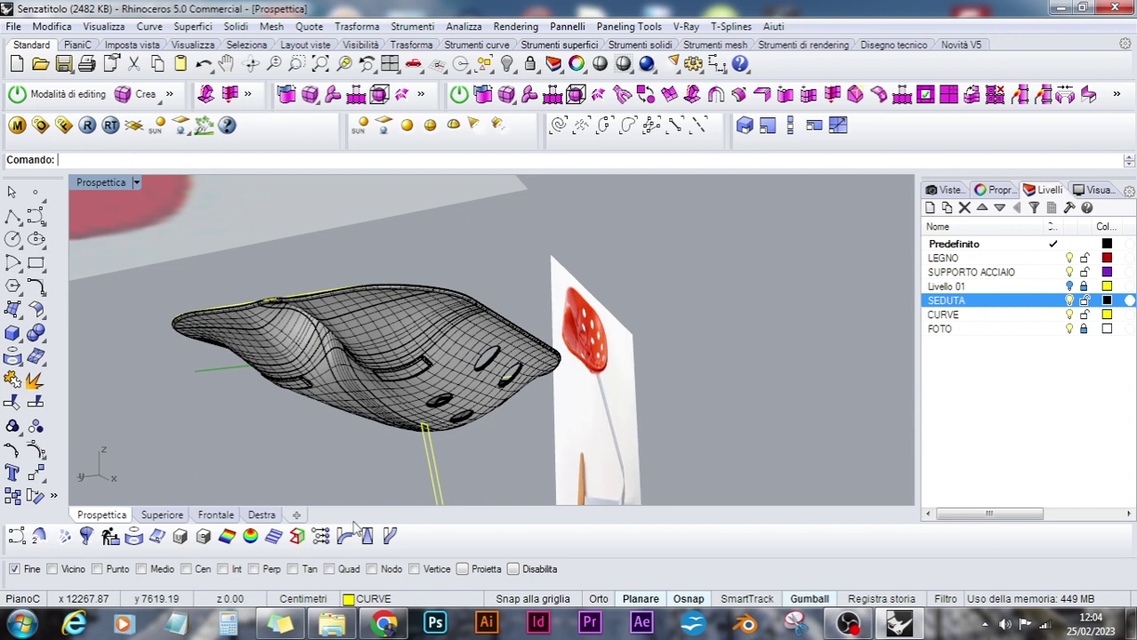
left_click(261, 516)
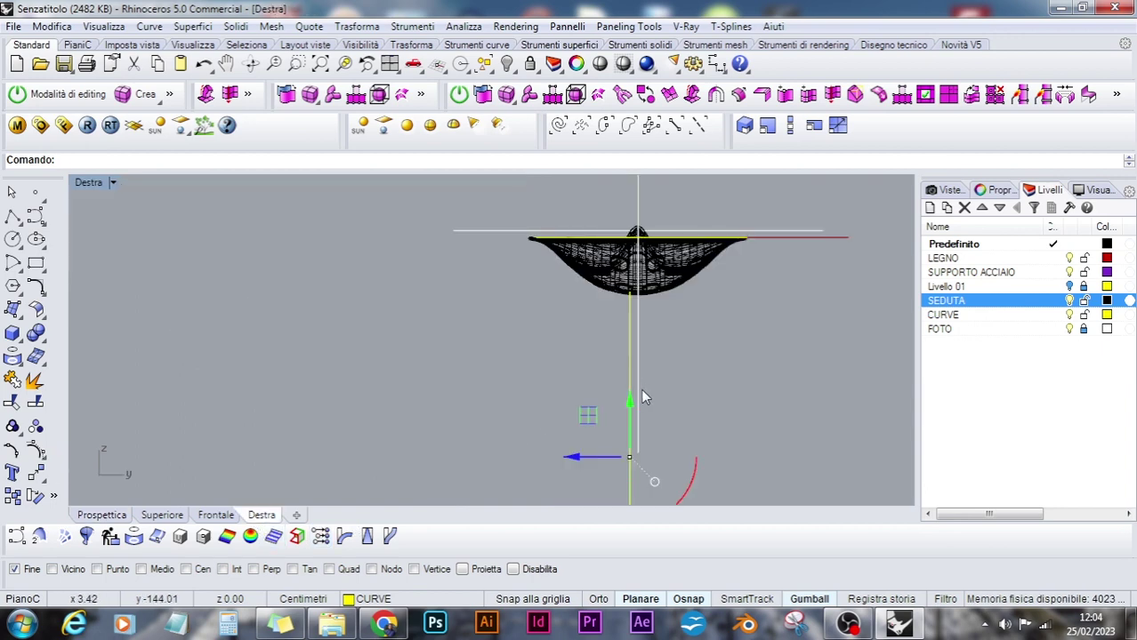
scroll(643, 319, "up", 4)
type("Estru")
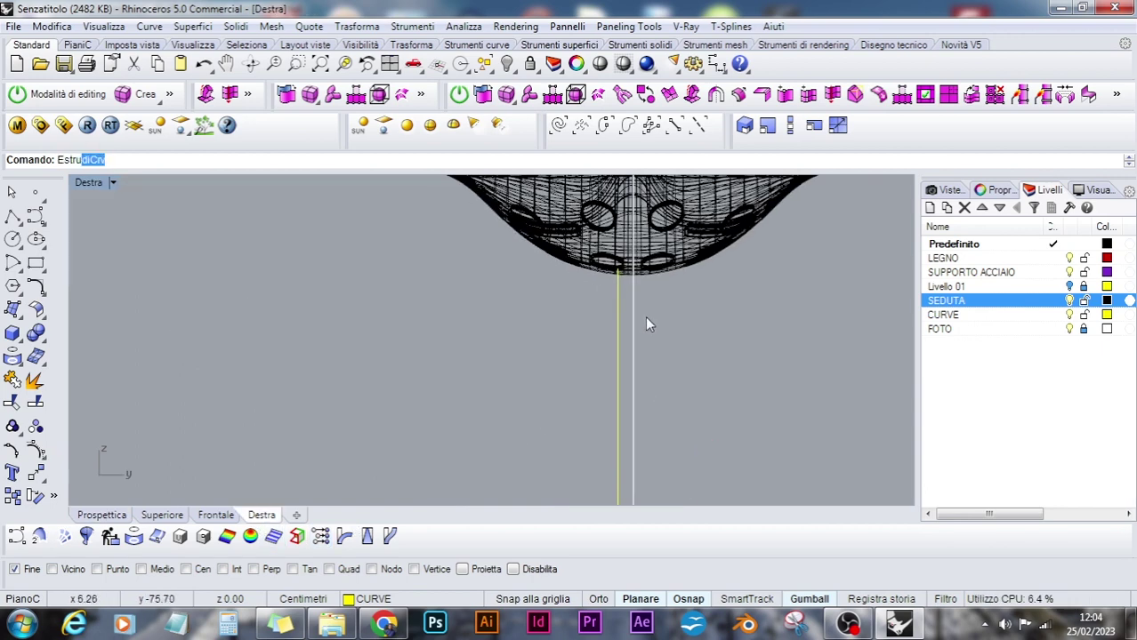
key("Return")
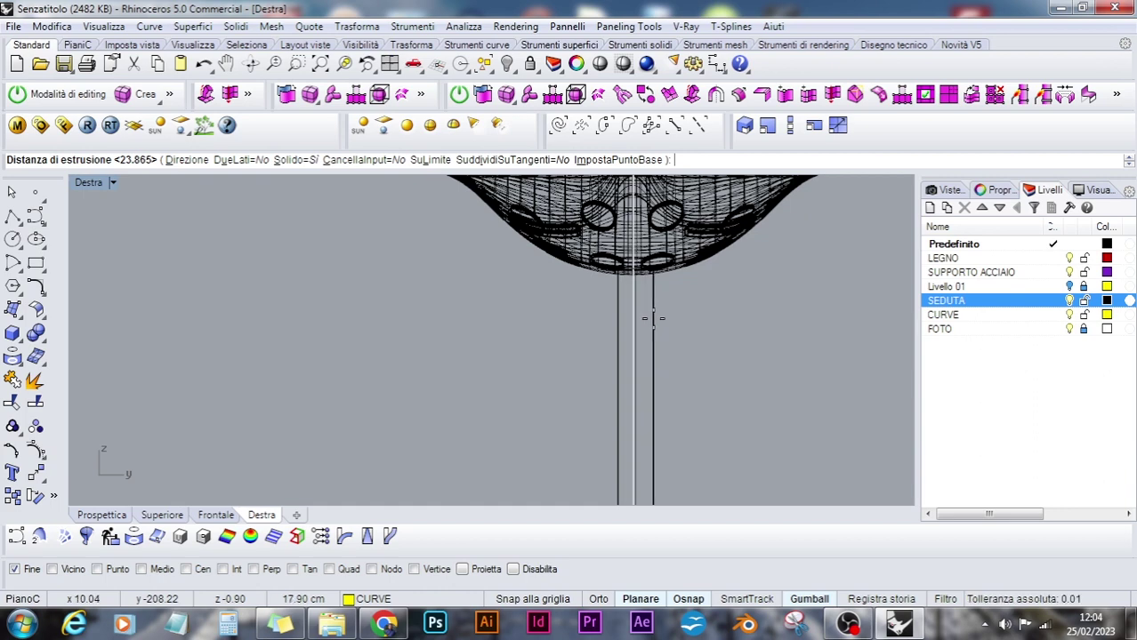
key("Escape")
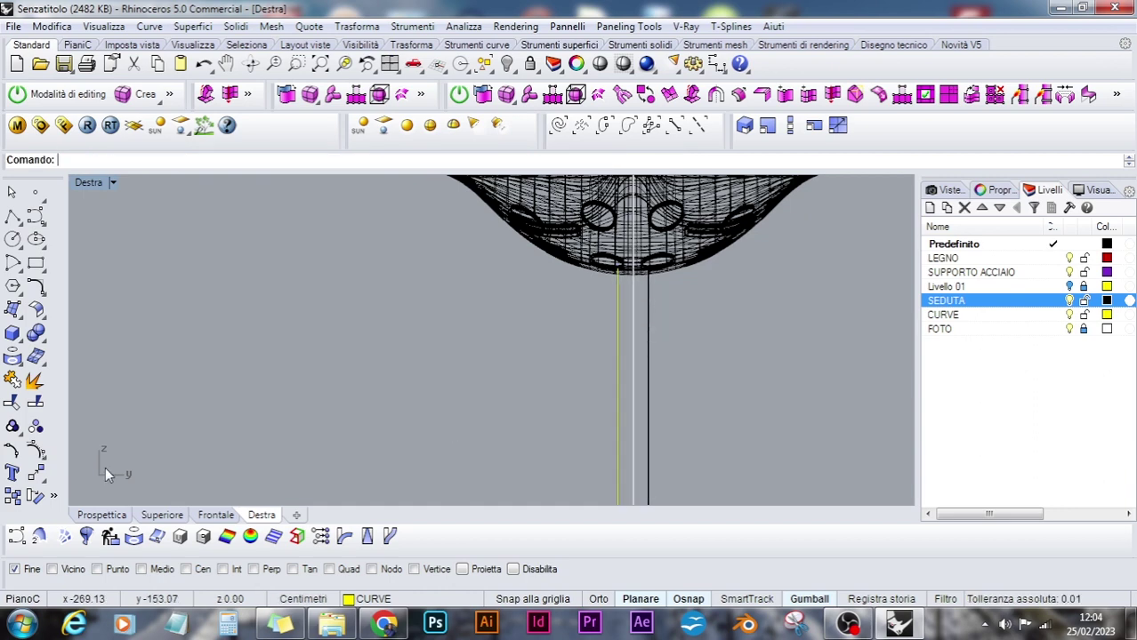
Hide the CURVE layer, select the curves still visible around the seat slots and move them to CURVE
left_click(101, 515)
right_click_drag(596, 407, 618, 417)
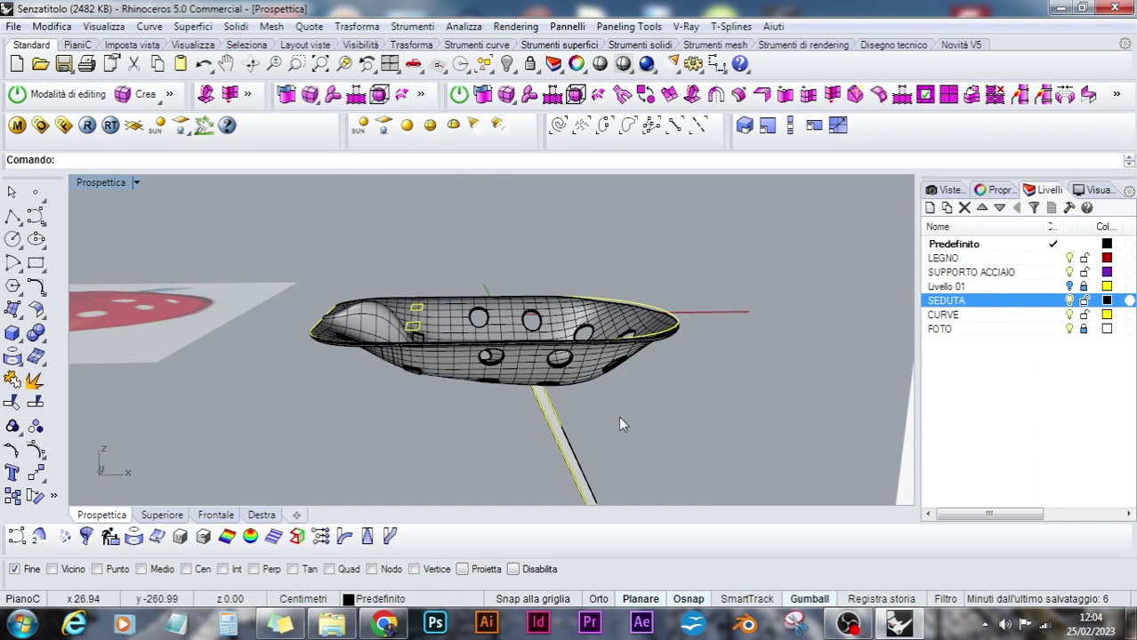
left_click(1069, 315)
left_click(558, 128)
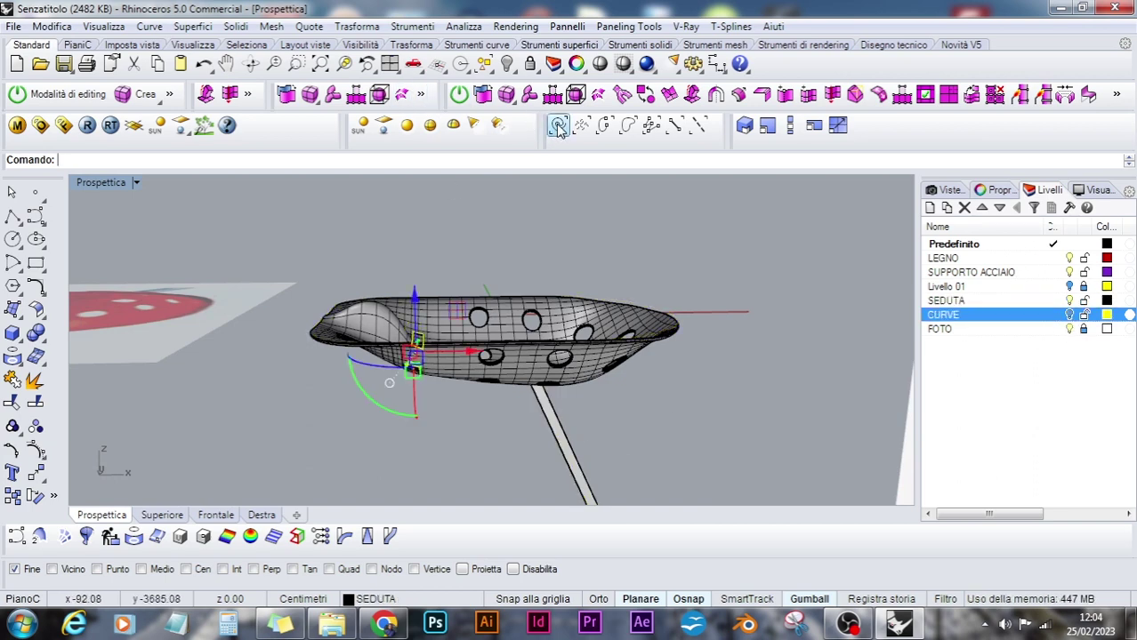
right_click(979, 320)
left_click(997, 534)
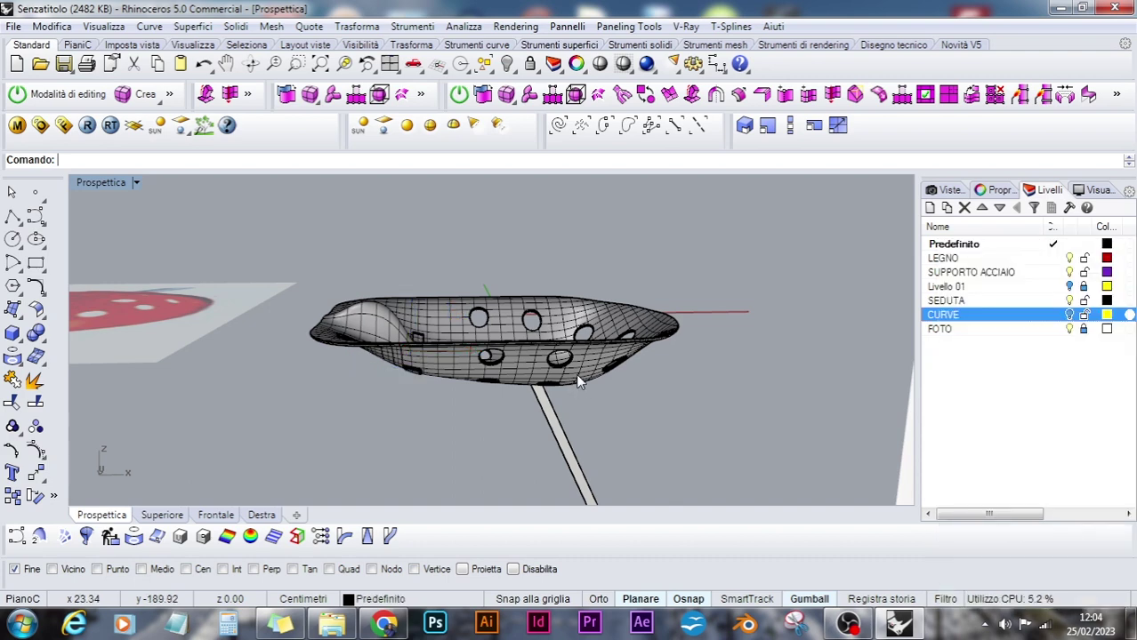
Select the extruded leg solid and examine its section along the upright, the bend and the foot
scroll(582, 378, "down", 3)
right_click_drag(598, 381, 666, 335)
scroll(678, 336, "up", 4)
left_click(666, 335)
left_click(322, 68)
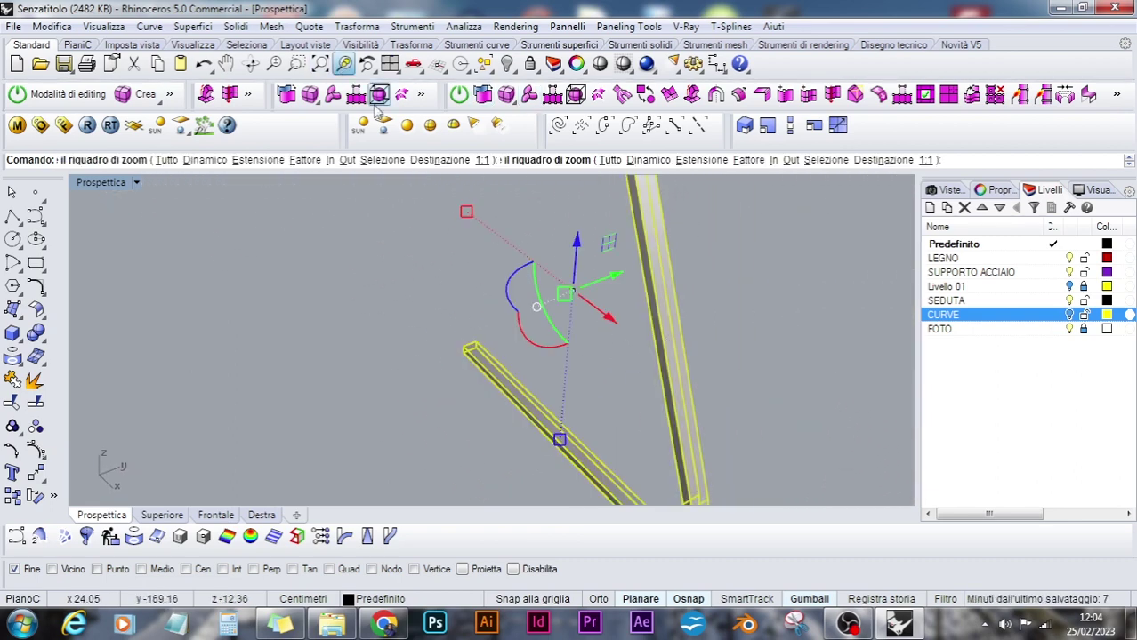
left_click(584, 414)
right_click_drag(584, 414, 560, 274)
left_click(557, 278)
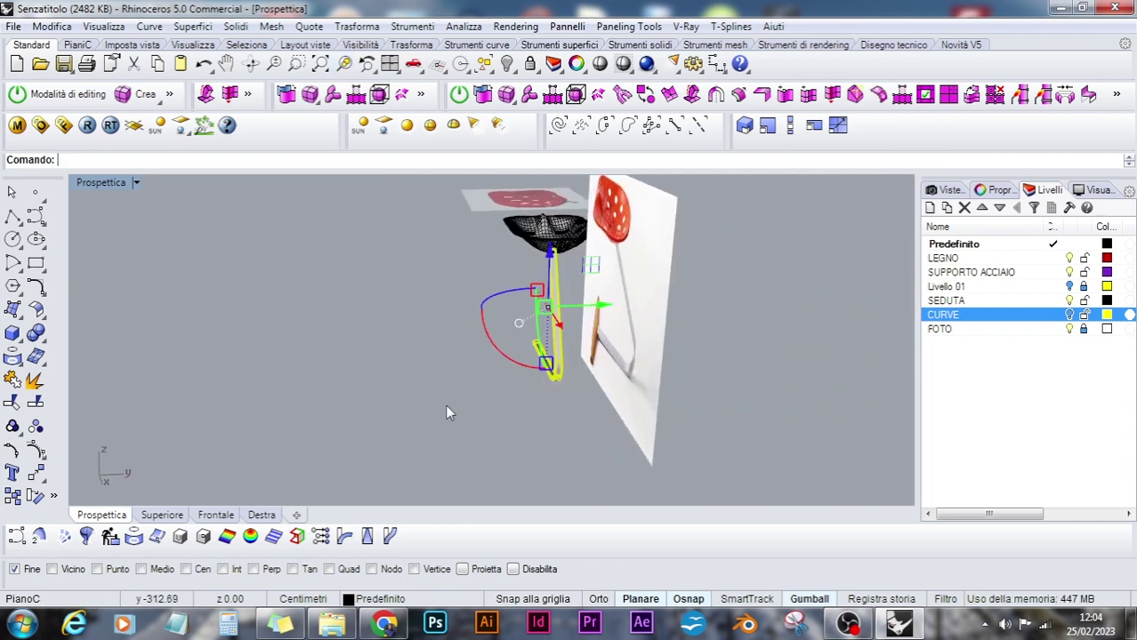
Widen the leg solid slightly with a one-directional scale from the midpoint of its top edge, with the Medio snap enabled
left_click(216, 516)
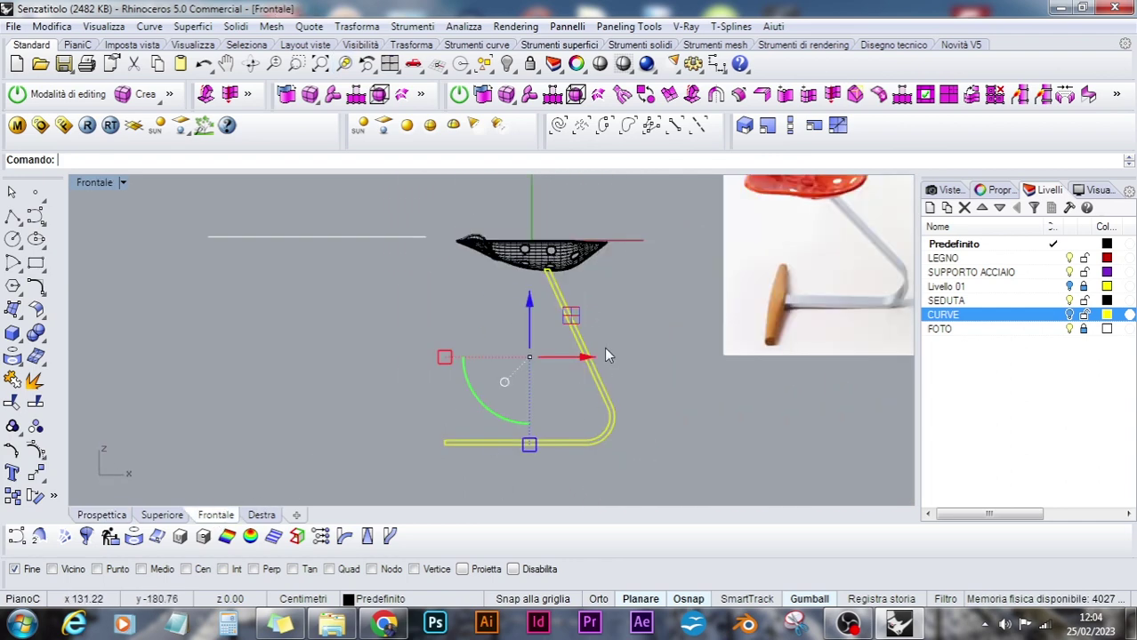
left_click(265, 515)
left_click(790, 125)
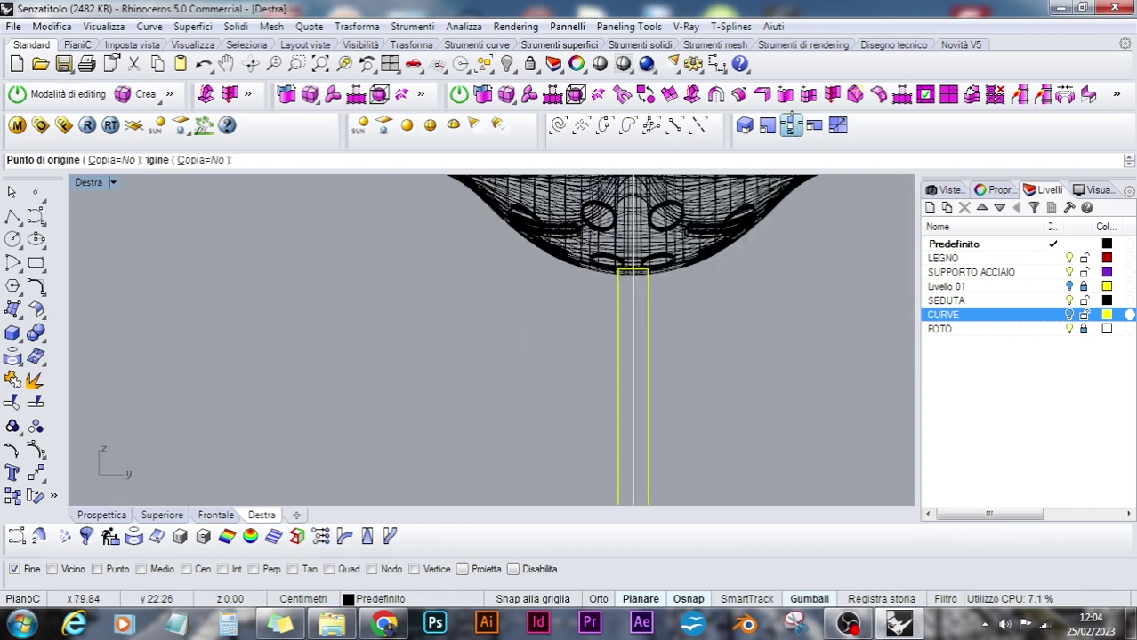
scroll(621, 313, "up", 6)
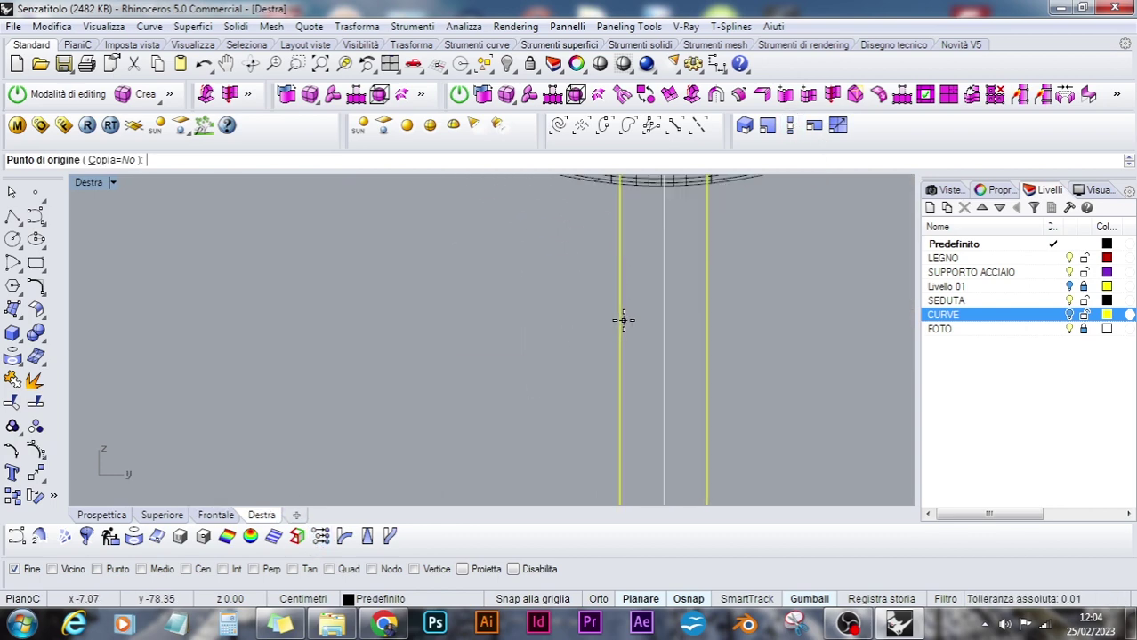
right_click_drag(723, 324, 679, 454)
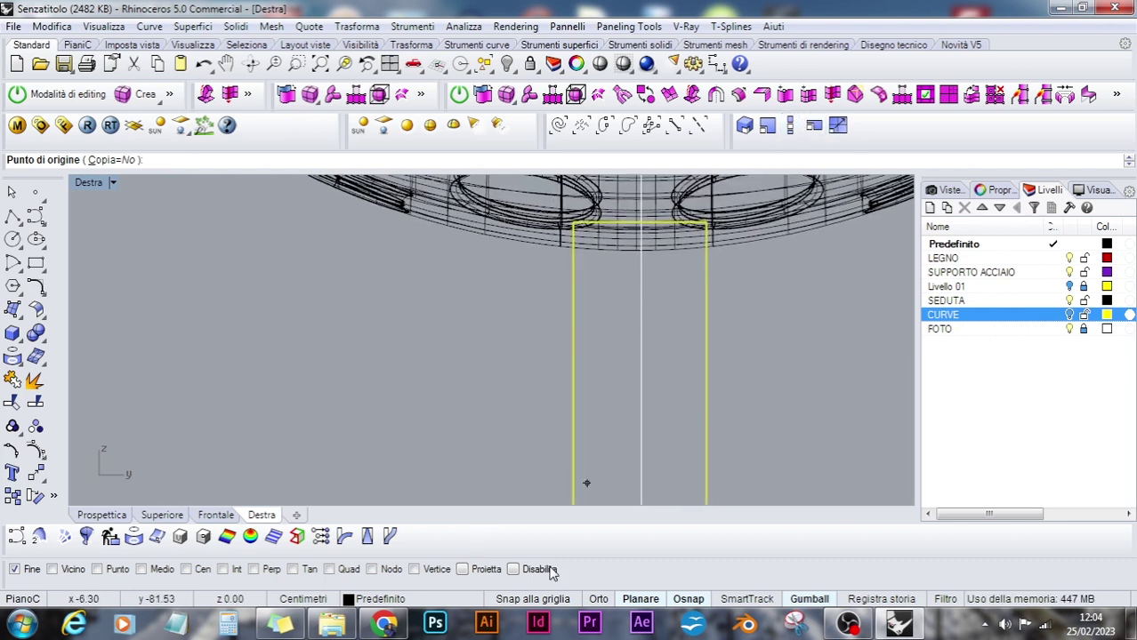
left_click(165, 574)
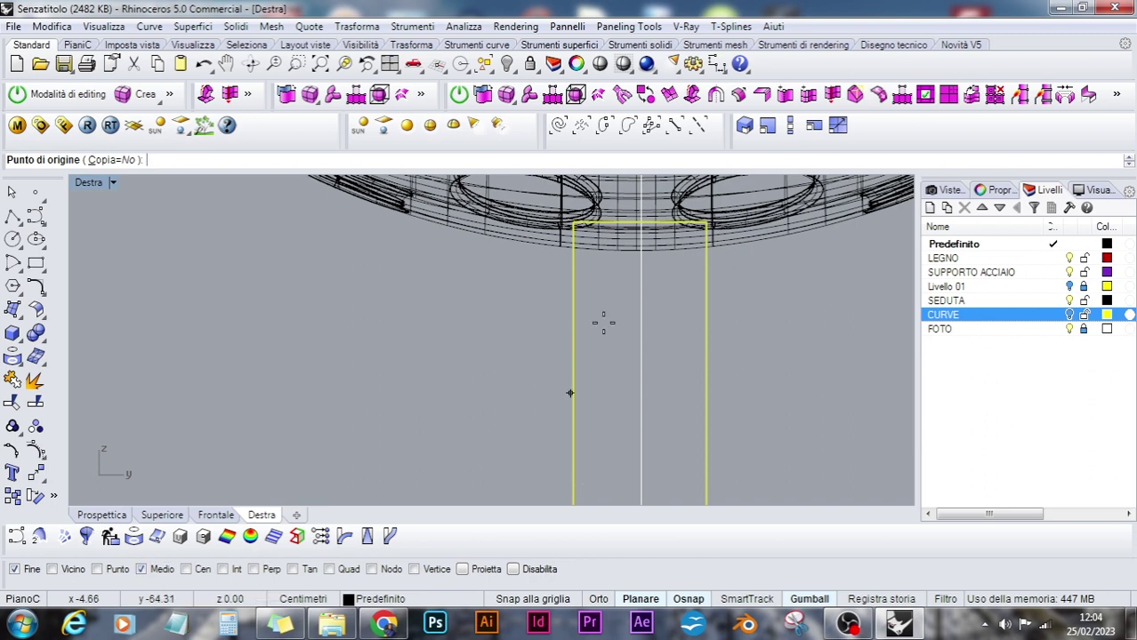
left_click(644, 226)
scroll(845, 258, "down", 6)
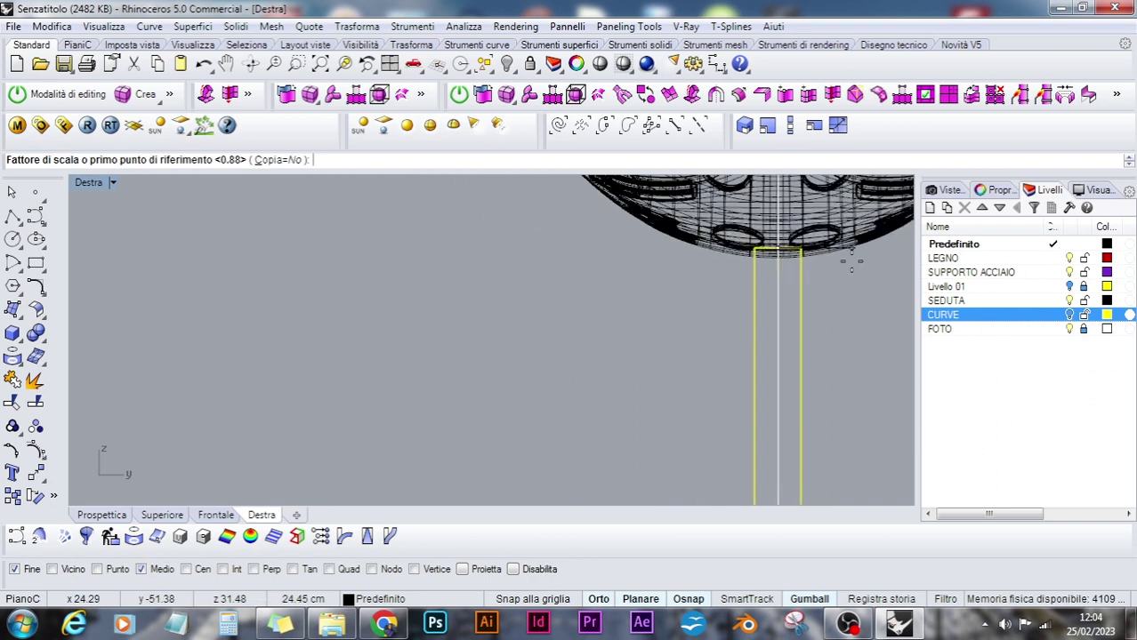
left_click(763, 278)
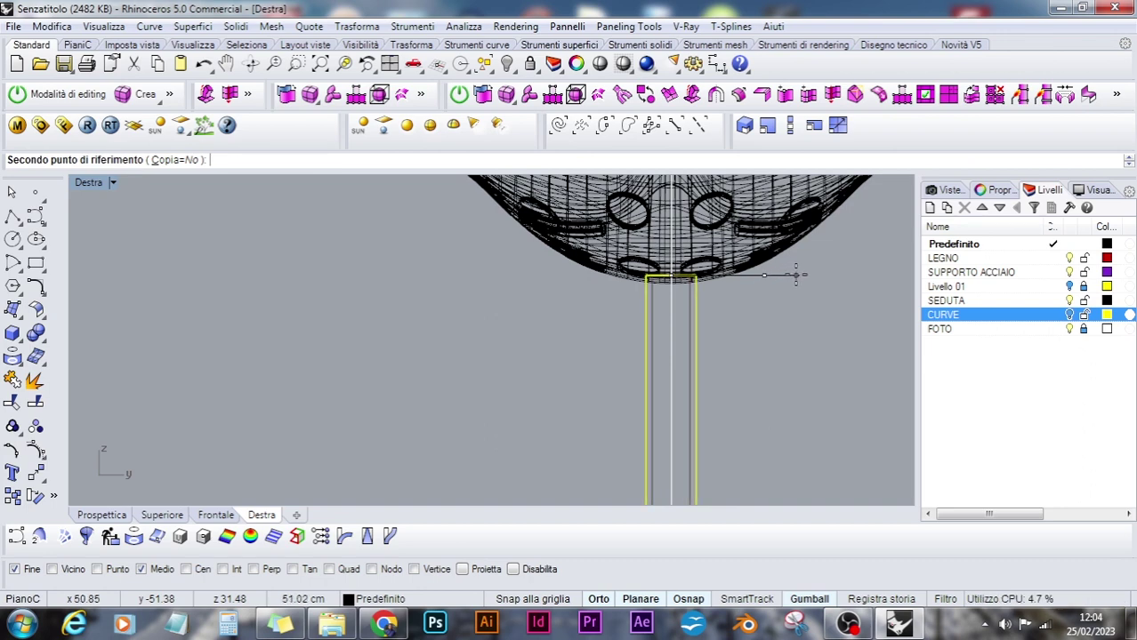
left_click(596, 372)
Hide the SEDUTA layer, lock the CURVE layer and select the widened leg solid
left_click(101, 515)
left_click(536, 437)
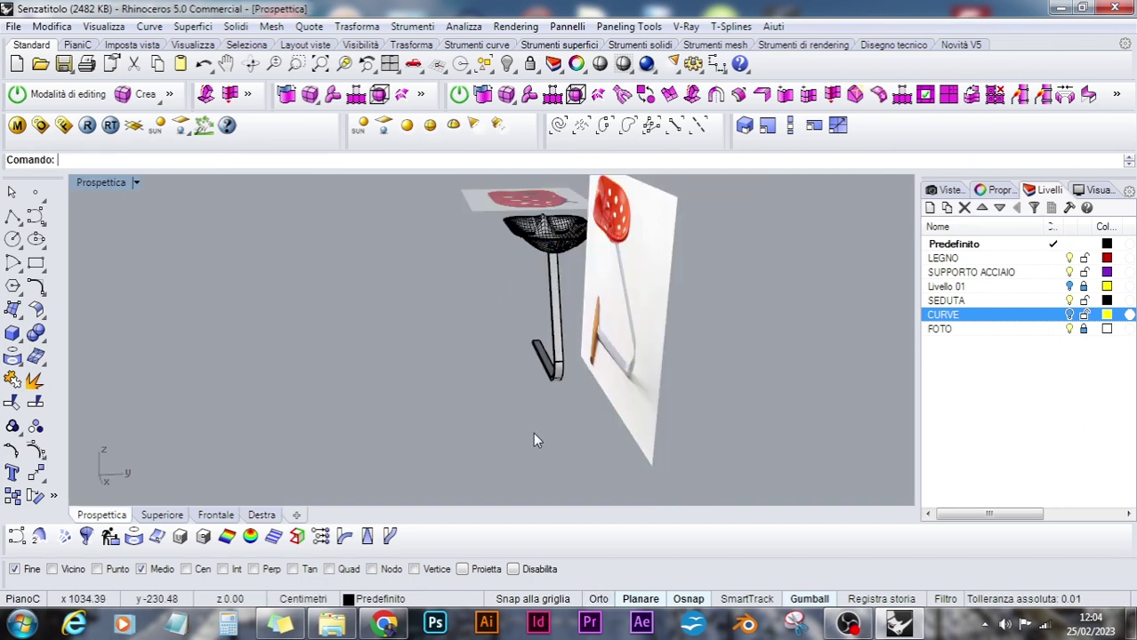
right_click_drag(536, 437, 607, 331)
scroll(508, 326, "up", 5)
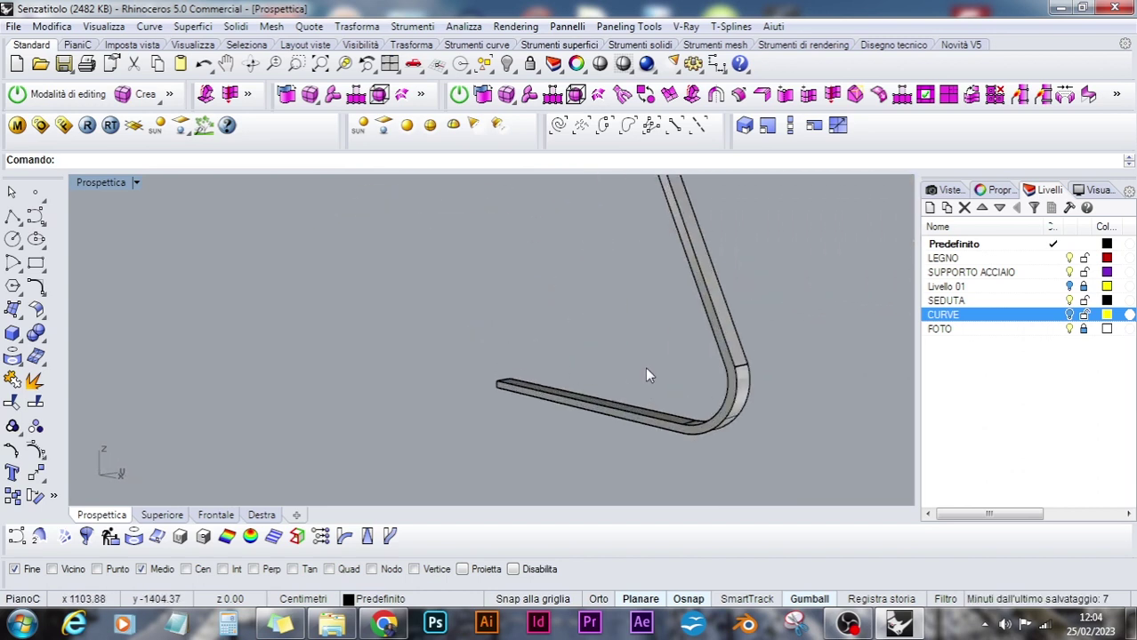
mouse_move(647, 373)
right_mouse_down()
mouse_move(604, 375)
mouse_move(663, 374)
right_mouse_up()
scroll(663, 374, "down", 5)
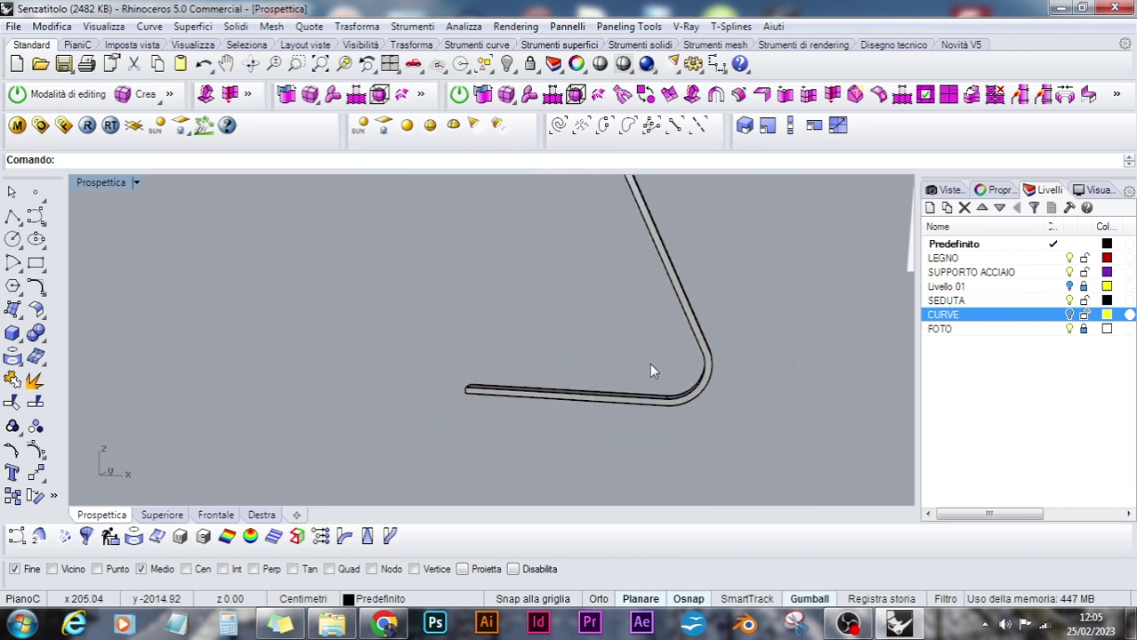
left_click(1068, 301)
left_click(686, 314)
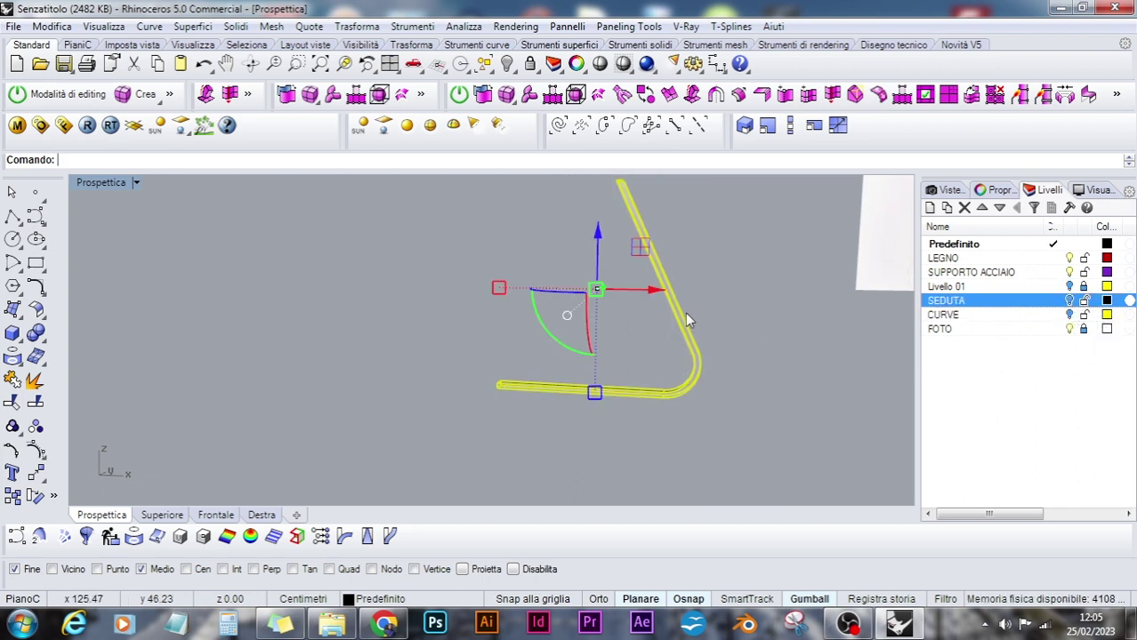
Move the selected leg solid to the SUPPORTO ACCIAIO layer and recolour that layer mid grey (RGB 158, 158, 158)
right_click(977, 281)
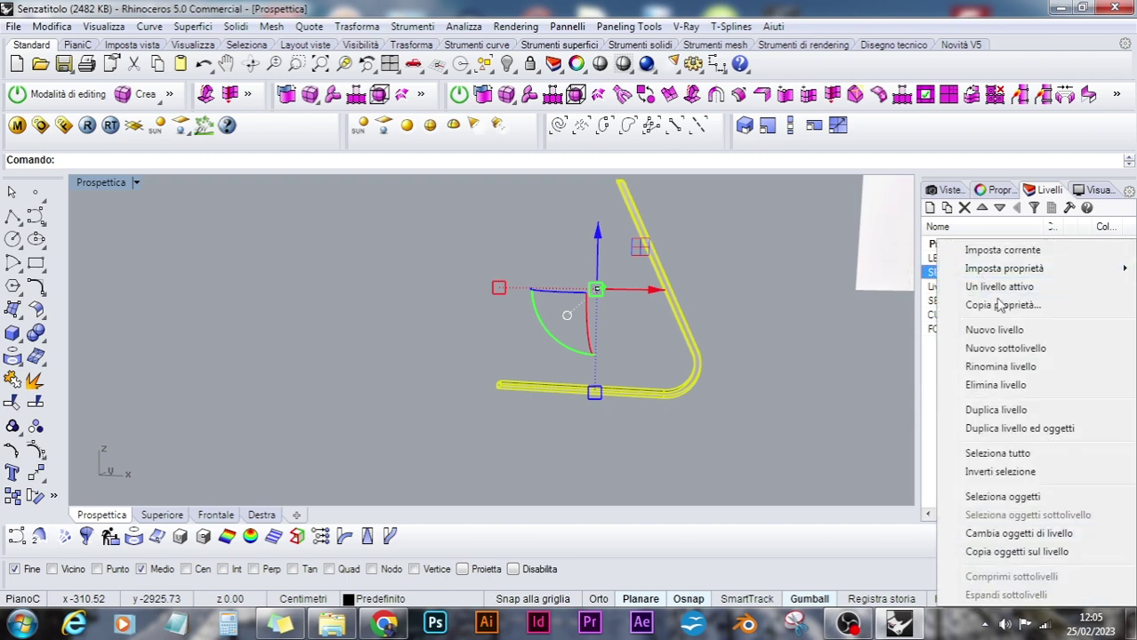
left_click(989, 538)
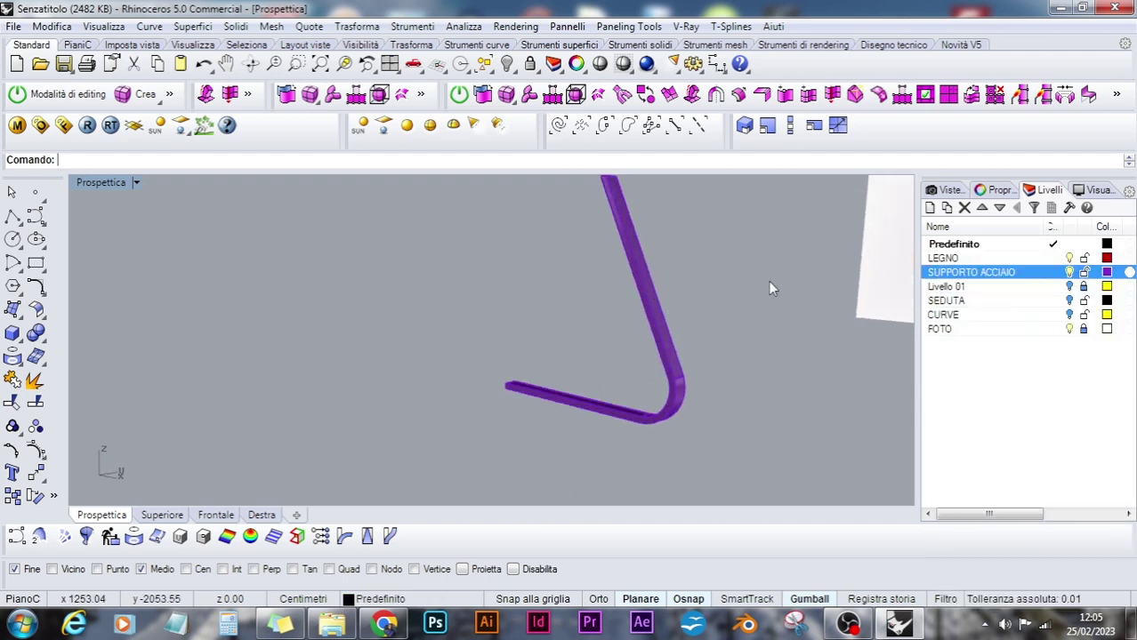
left_click(1107, 273)
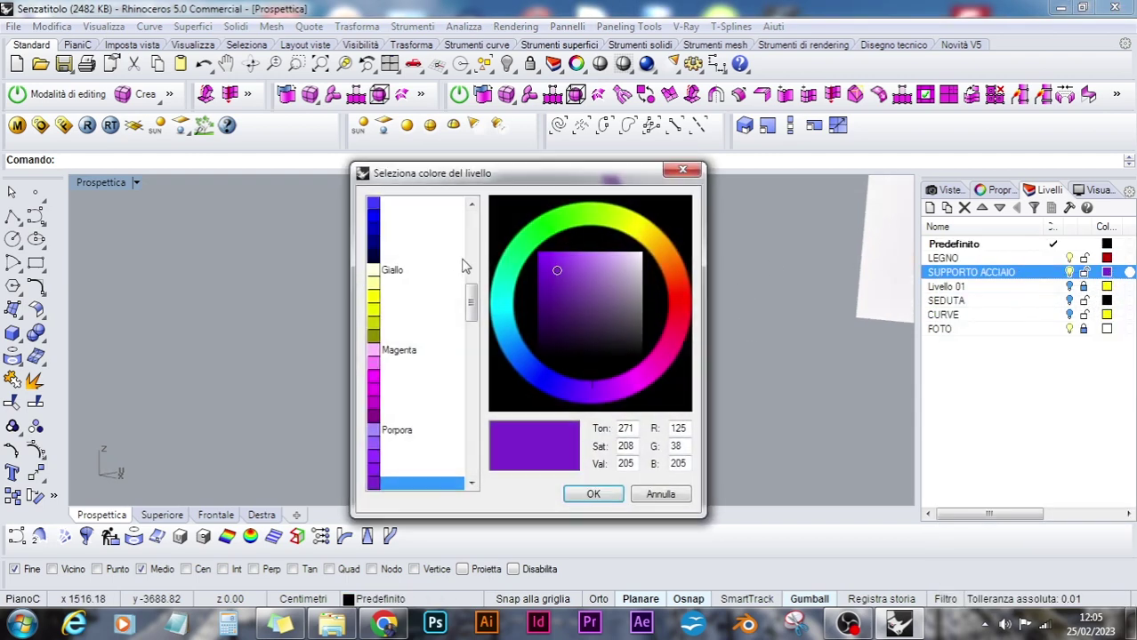
left_click_drag(626, 277, 653, 291)
left_click(616, 493)
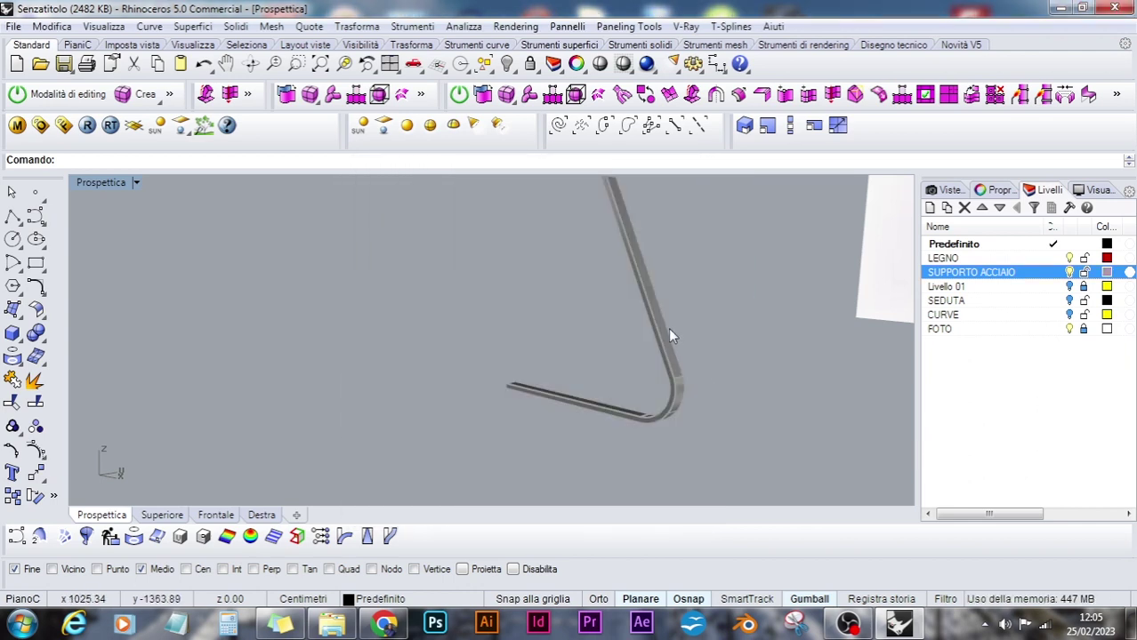
Fillet all edges of the steel leg solid with a 0.4 cm radius and check the rounded top end
right_click_drag(668, 327, 701, 412)
scroll(616, 284, "up", 4)
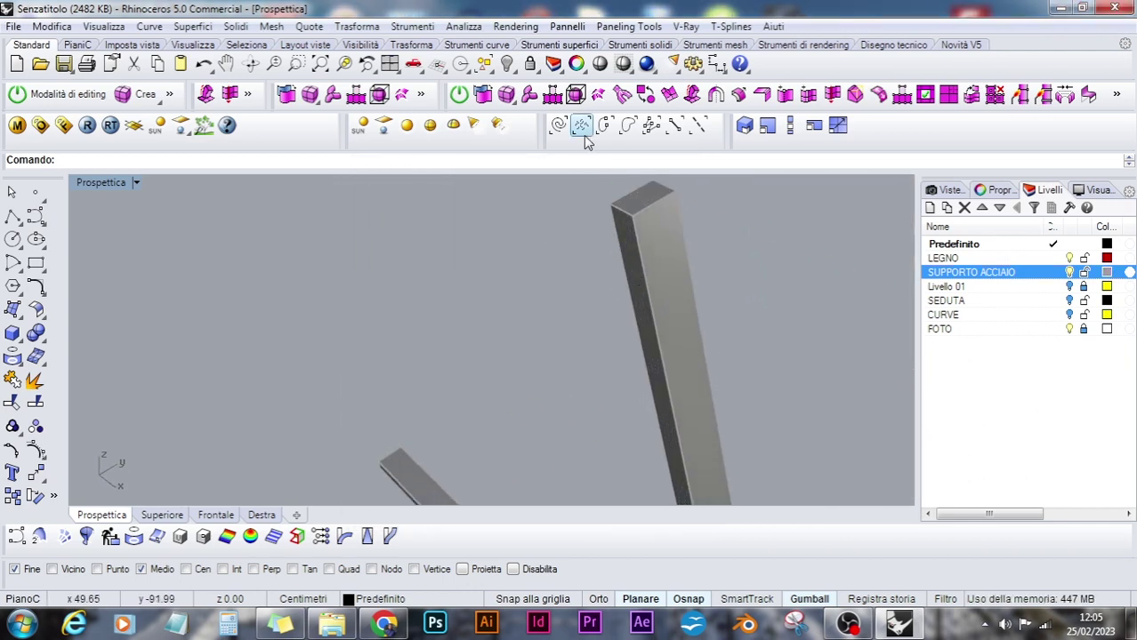
left_click(642, 47)
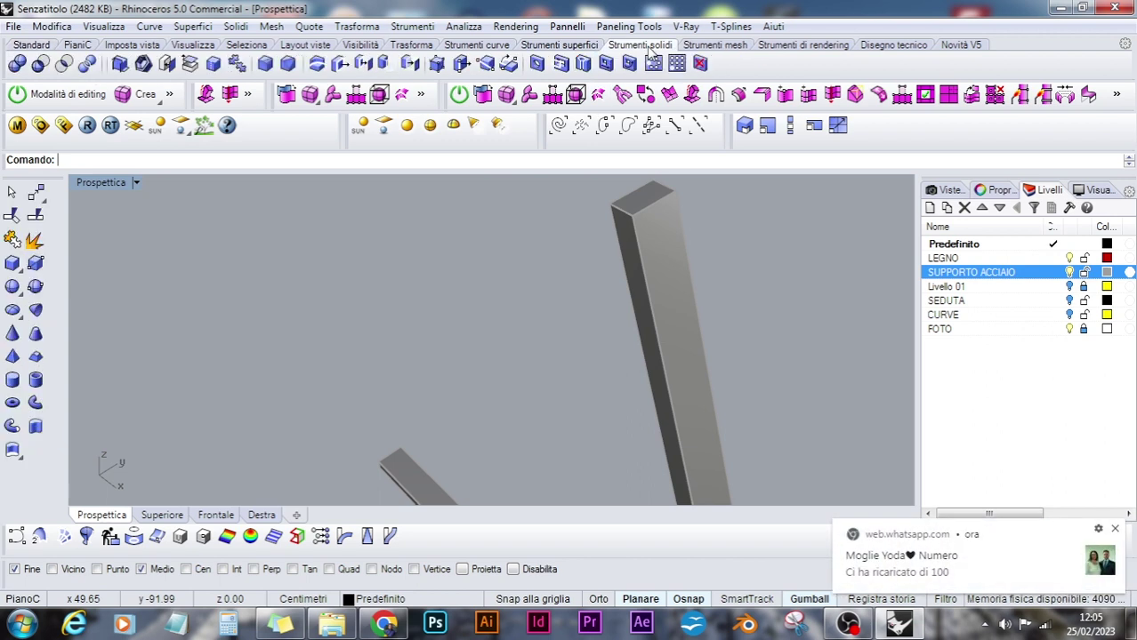
left_click(1117, 514)
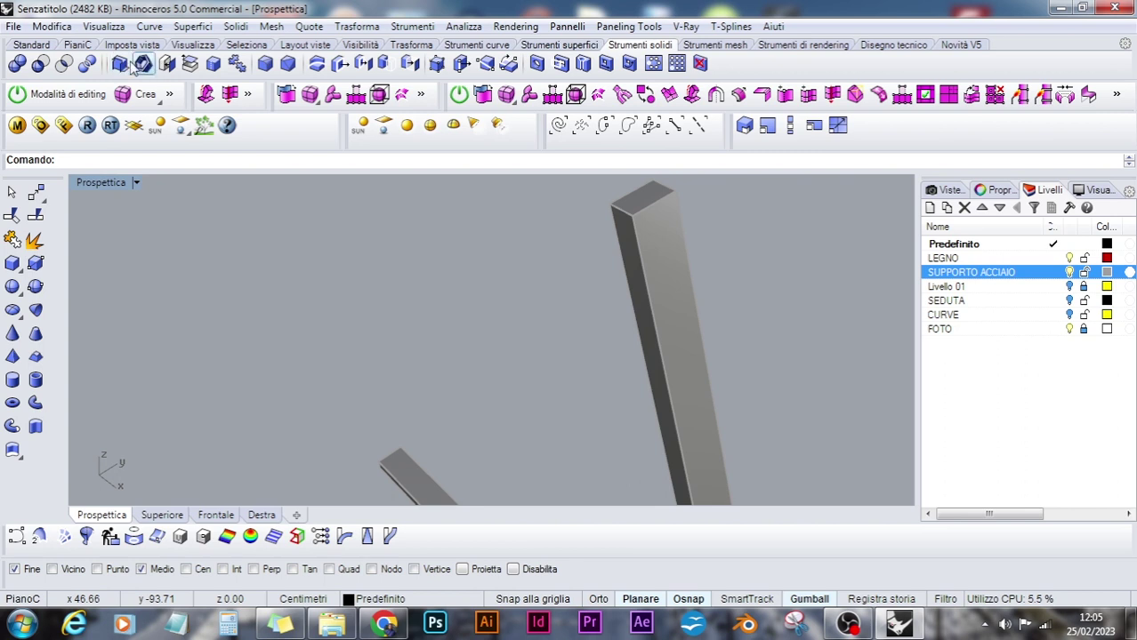
left_click(265, 64)
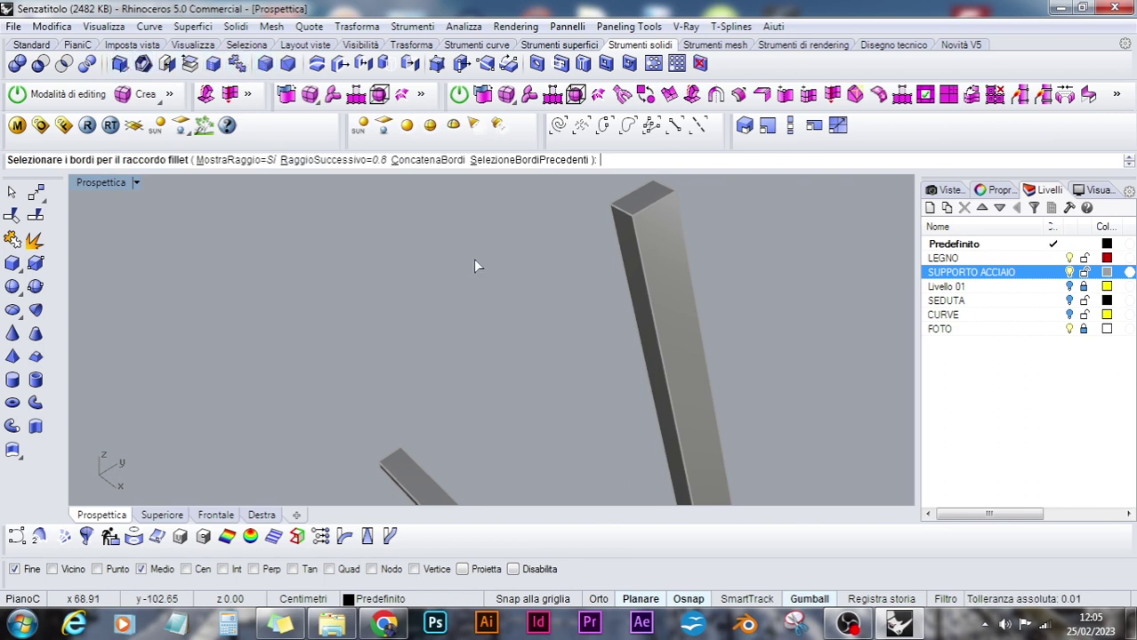
type("0.")
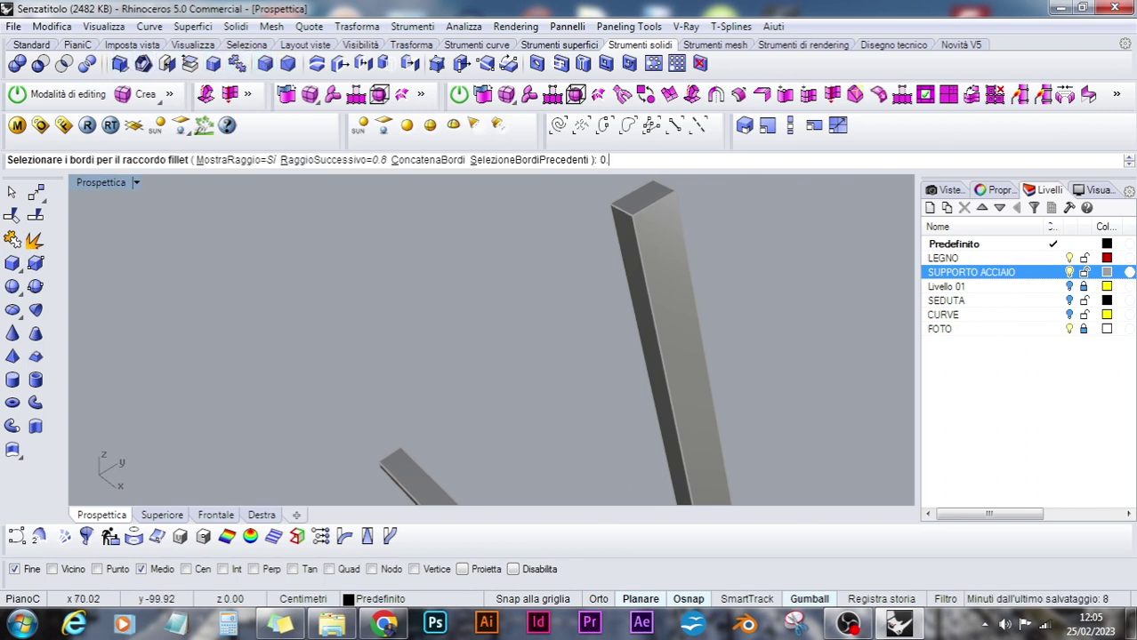
scroll(495, 261, "down", 5)
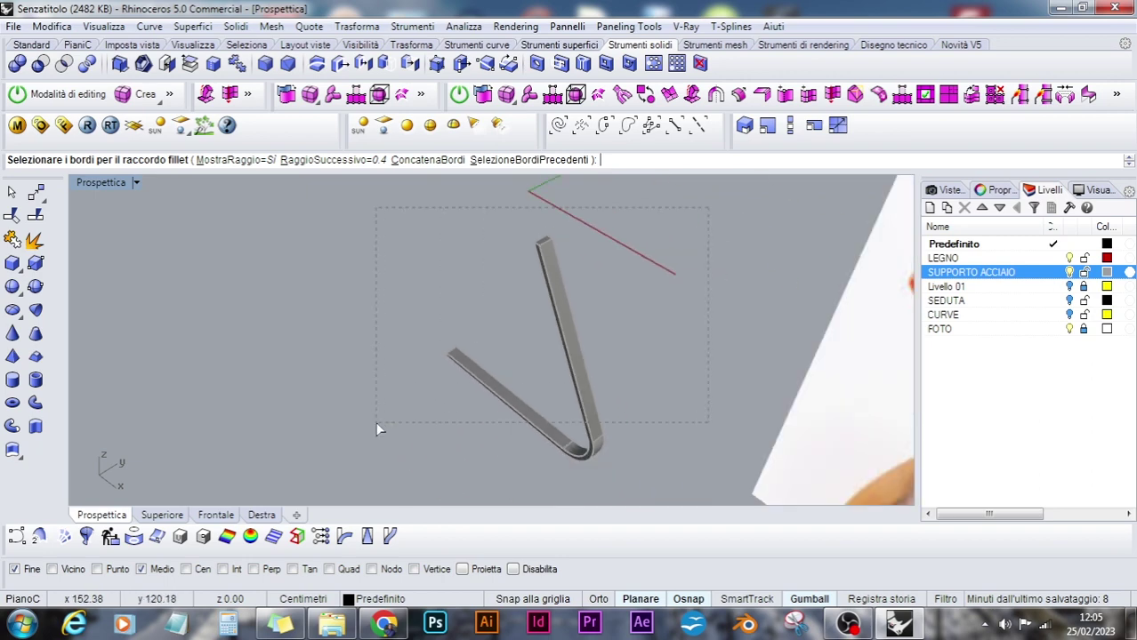
left_click_drag(375, 422, 348, 496)
right_click(456, 414)
right_click(456, 415)
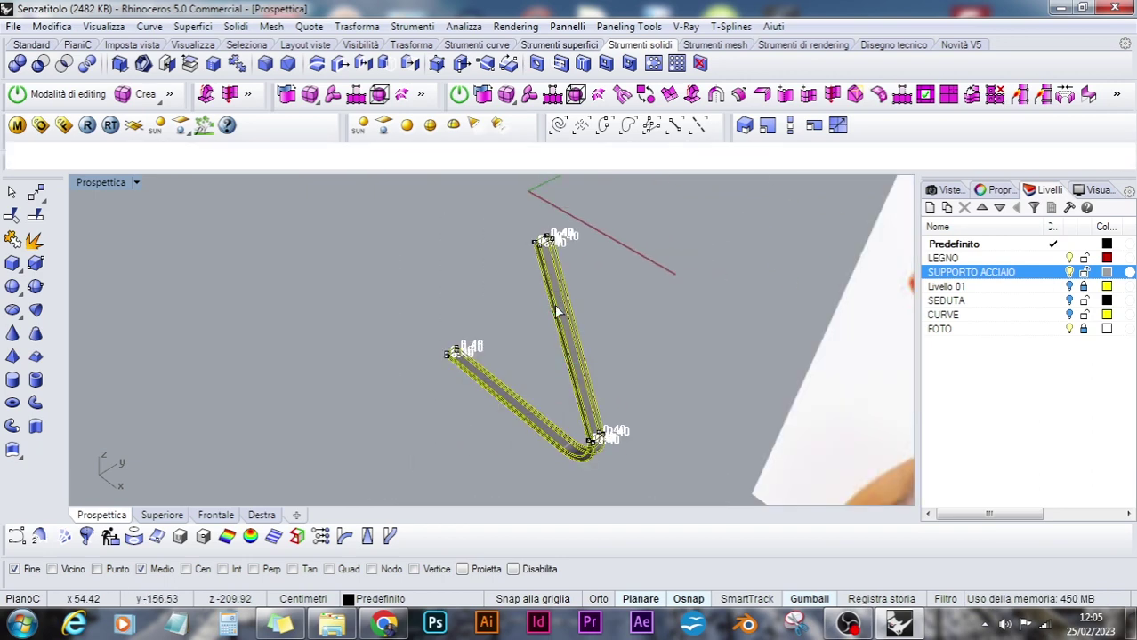
right_click(561, 241)
scroll(514, 252, "up", 6)
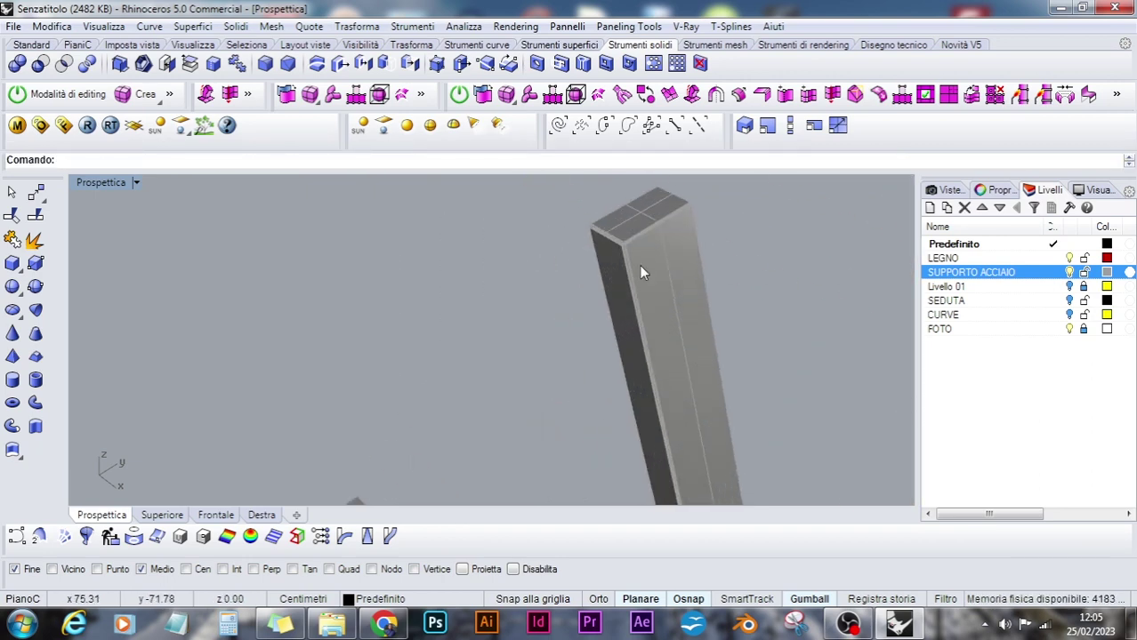
scroll(649, 260, "up", 2)
scroll(653, 257, "down", 6)
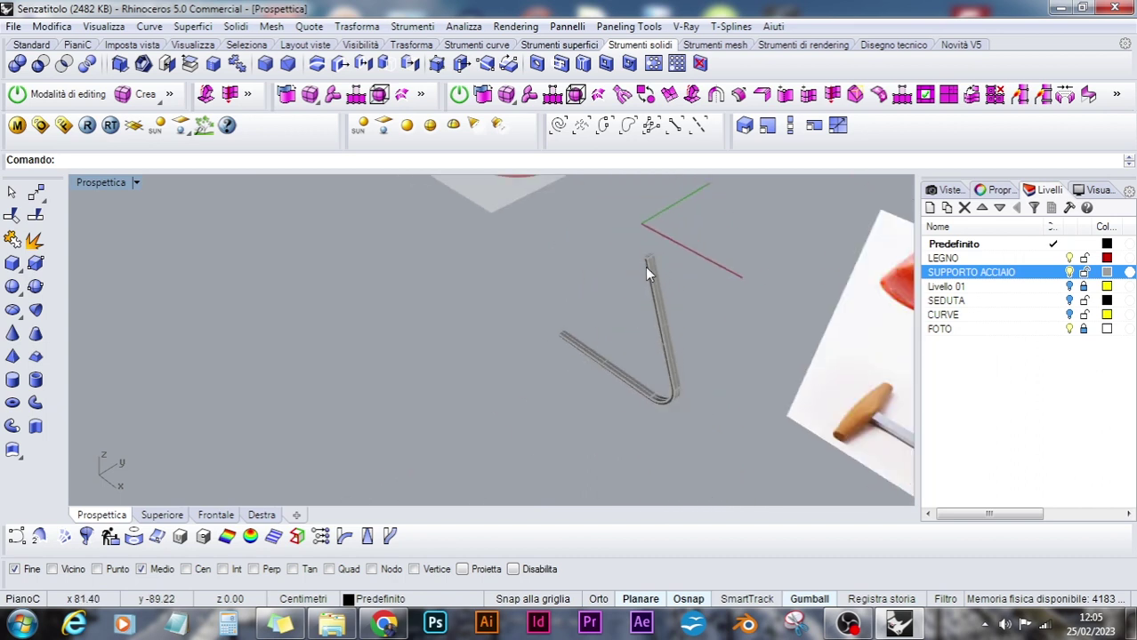
right_click_drag(645, 267, 608, 287)
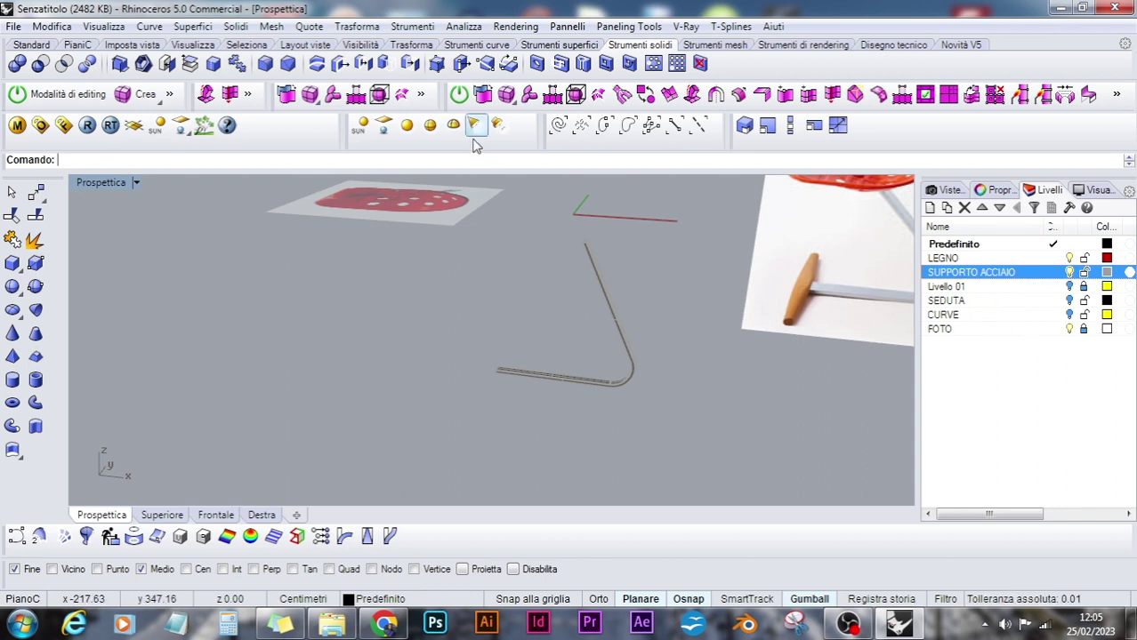
Show the SEDUTA layer again and compare the leg's width with the seat above it
left_click(31, 45)
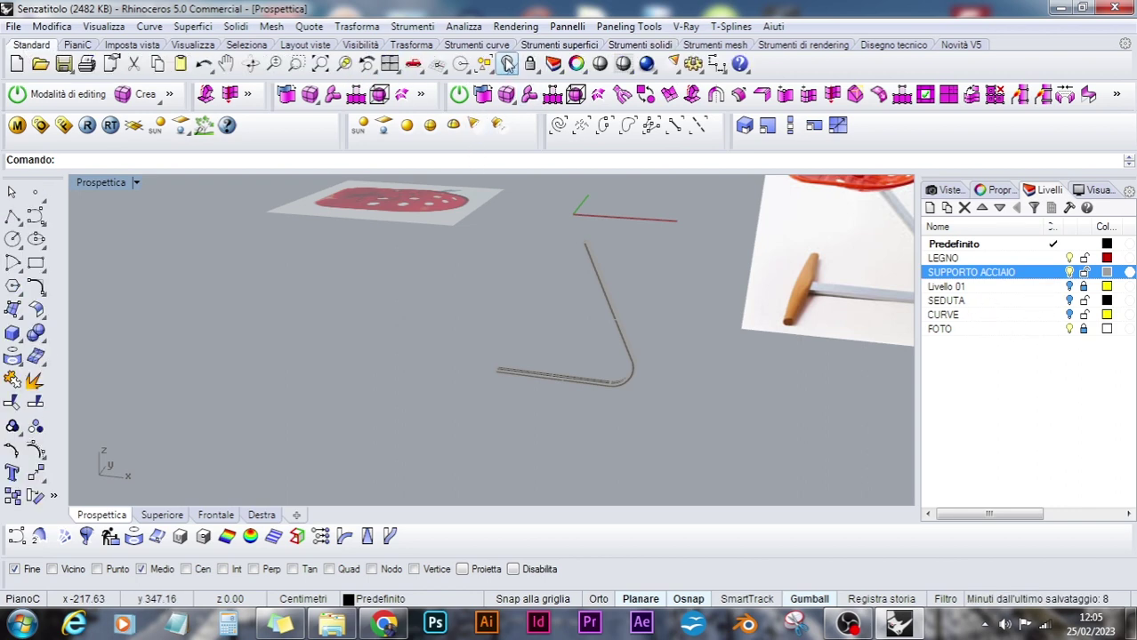
left_click(1069, 301)
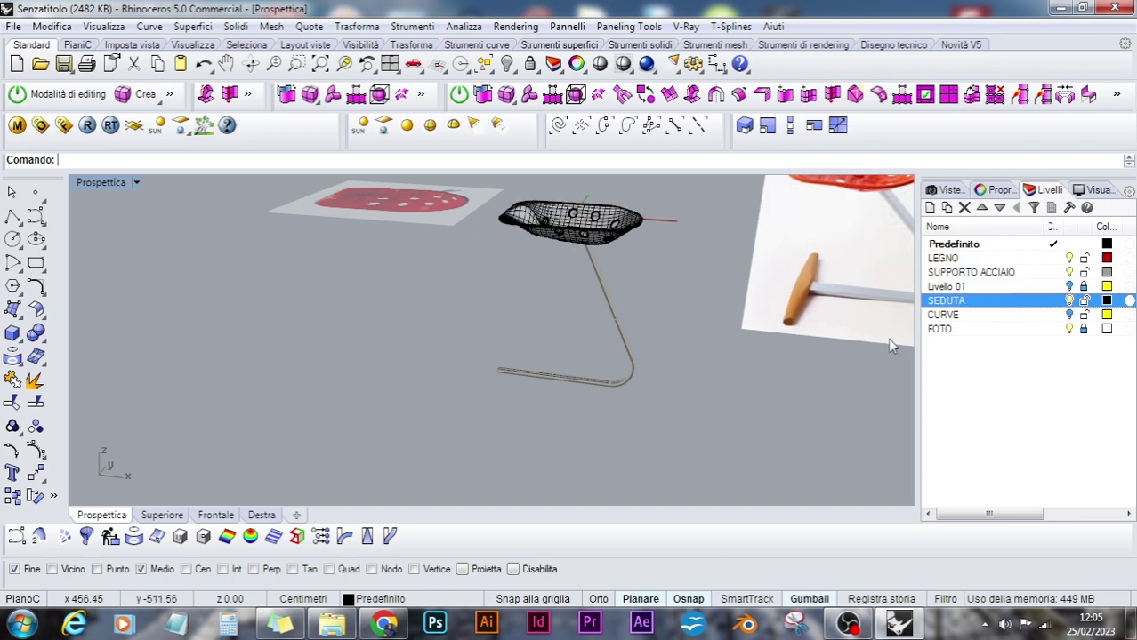
right_click_drag(887, 338, 628, 388)
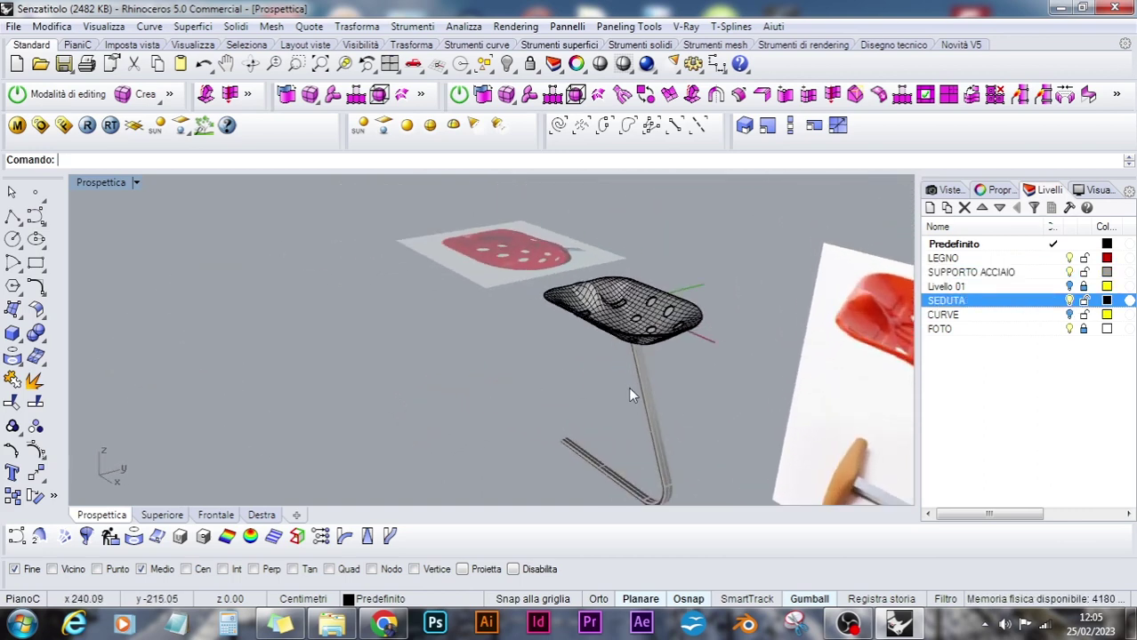
scroll(676, 397, "up", 8)
scroll(677, 395, "down", 4)
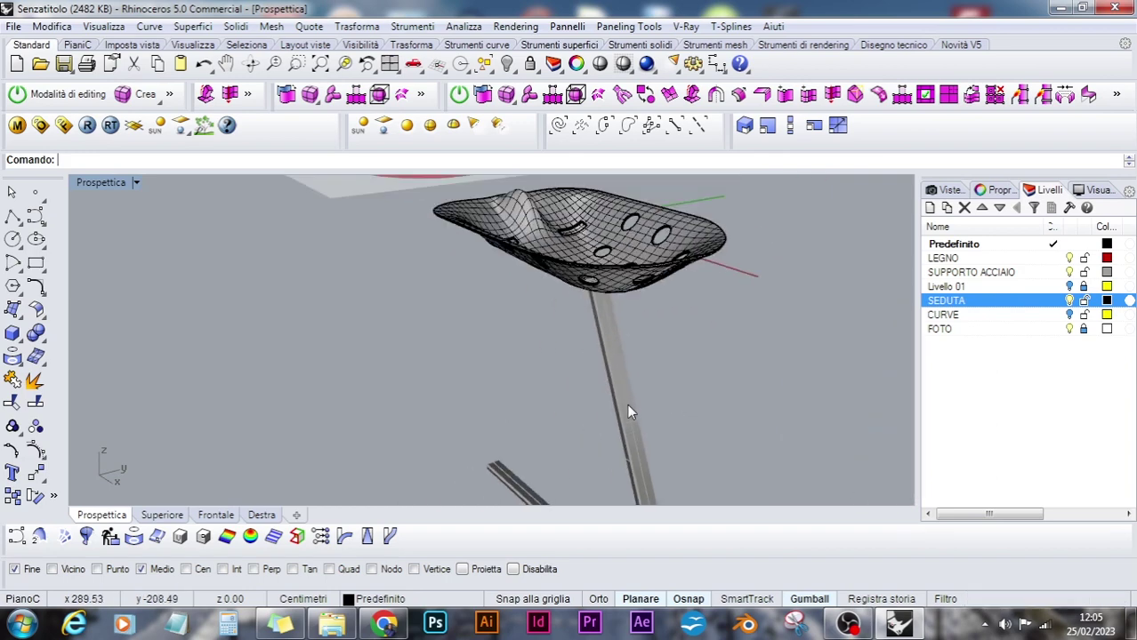
Widen the leg solid slightly in the Destra view with a horizontal one-directional scale from its centreline
left_click(628, 386)
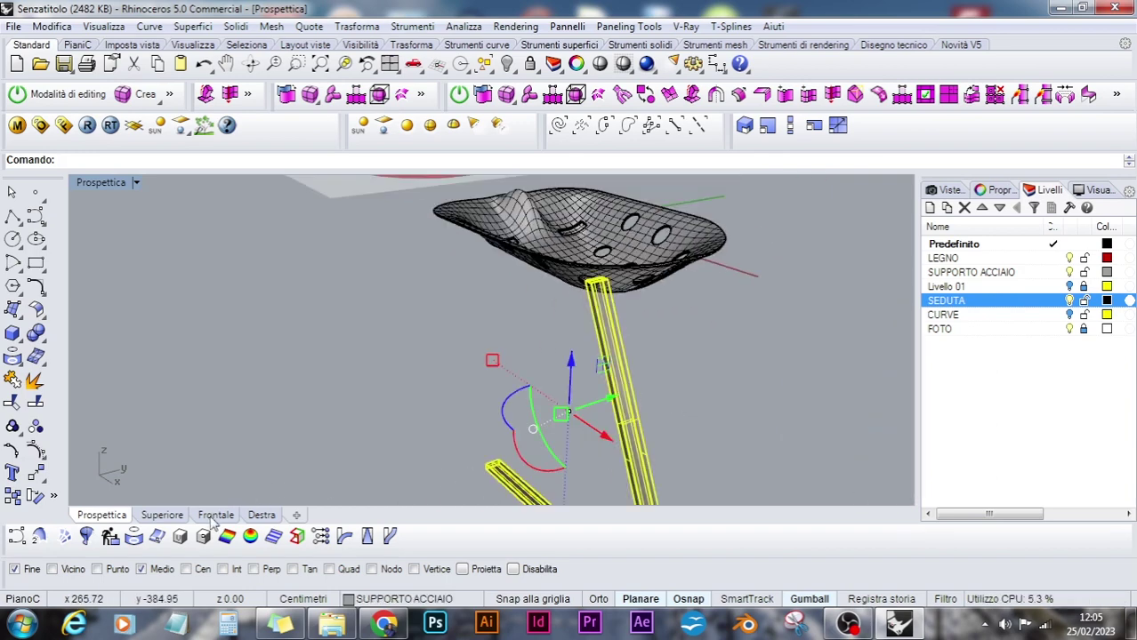
left_click(215, 515)
left_click(262, 515)
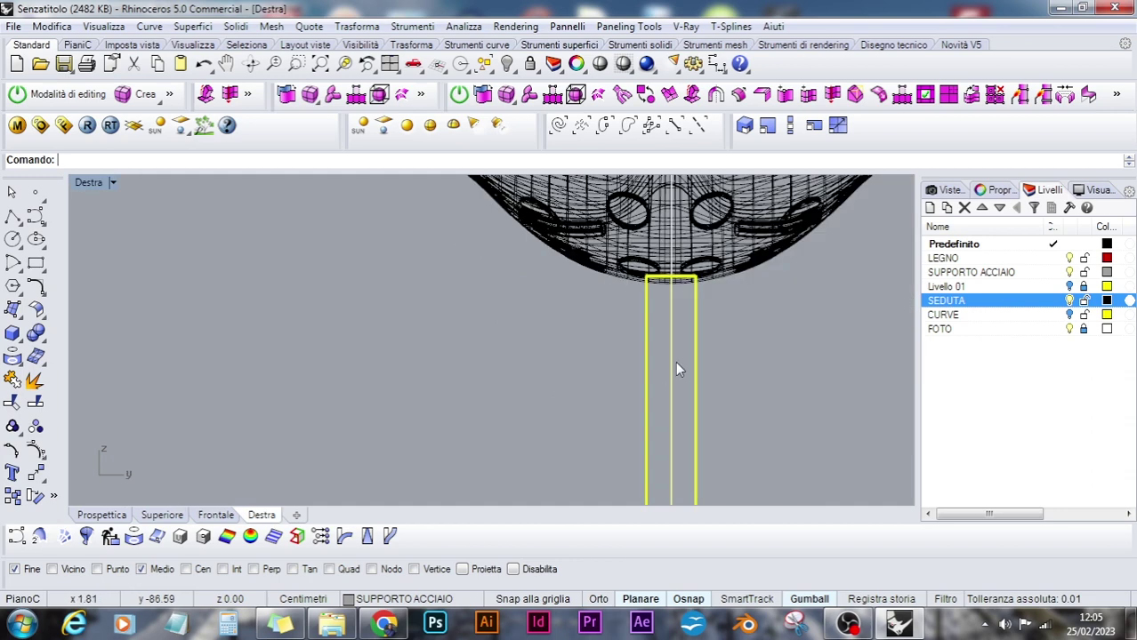
left_click(790, 124)
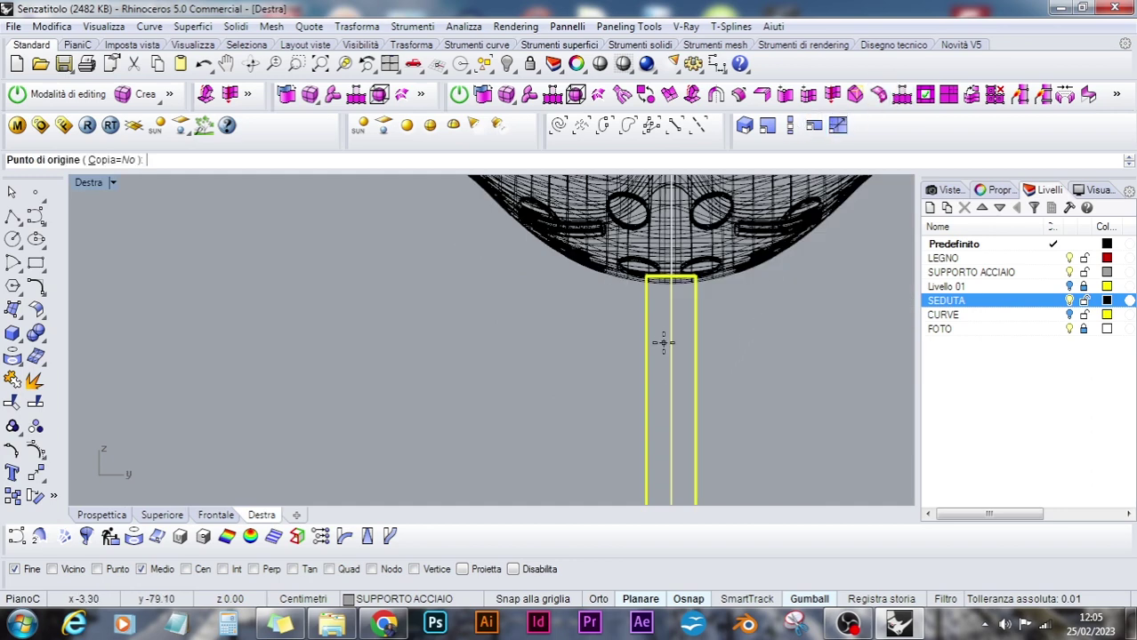
left_click(671, 339)
left_click(730, 336)
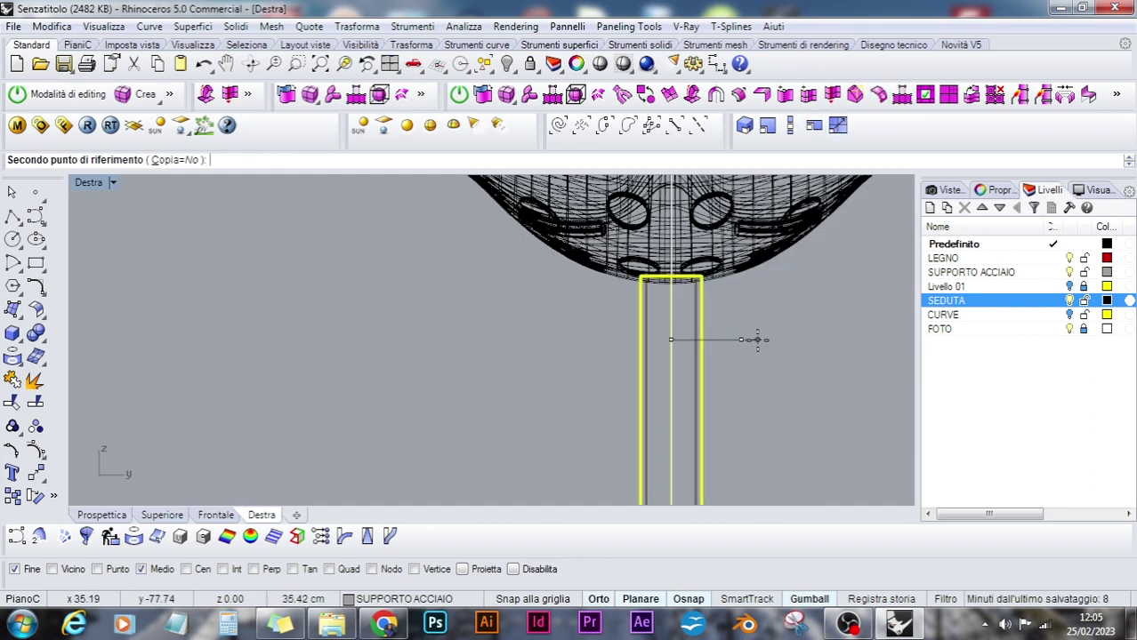
left_click(744, 336)
left_click(82, 518)
left_click(406, 378)
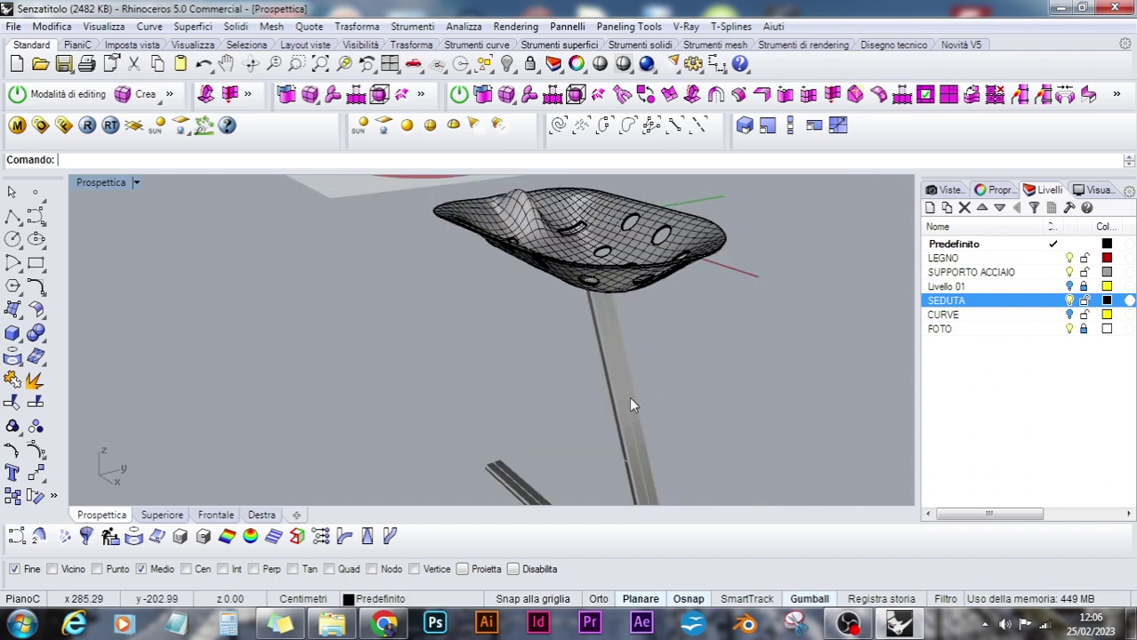
right_click_drag(629, 397, 669, 431)
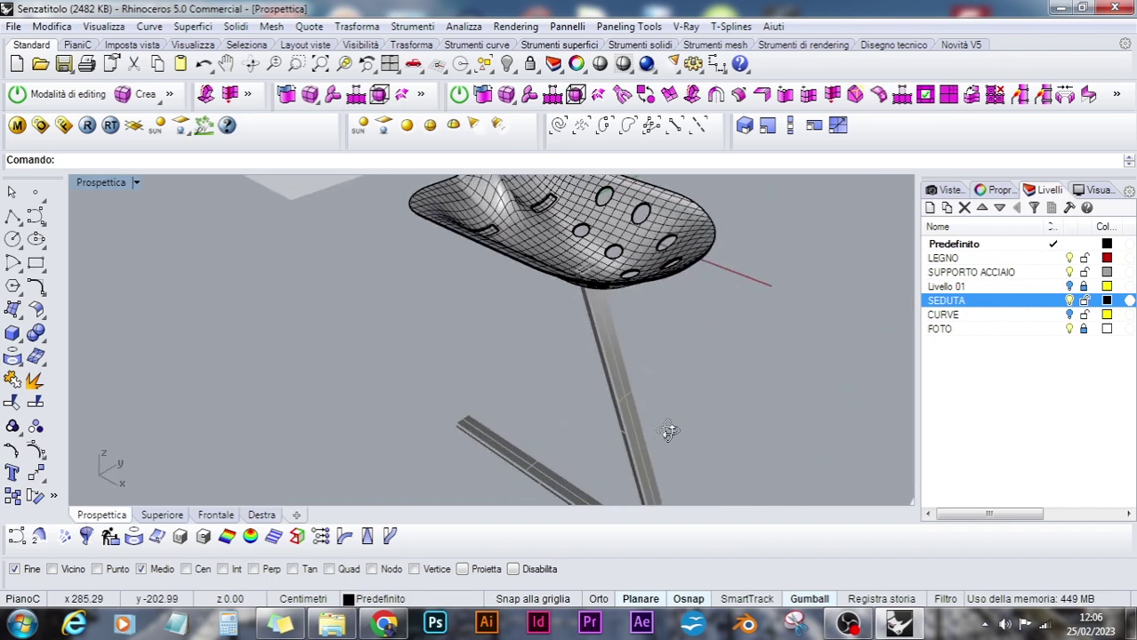
Darken the SUPPORTO ACCIAIO layer colour to RGB 81, 81, 81 so the leg stands out in the Frontale view
left_click(215, 515)
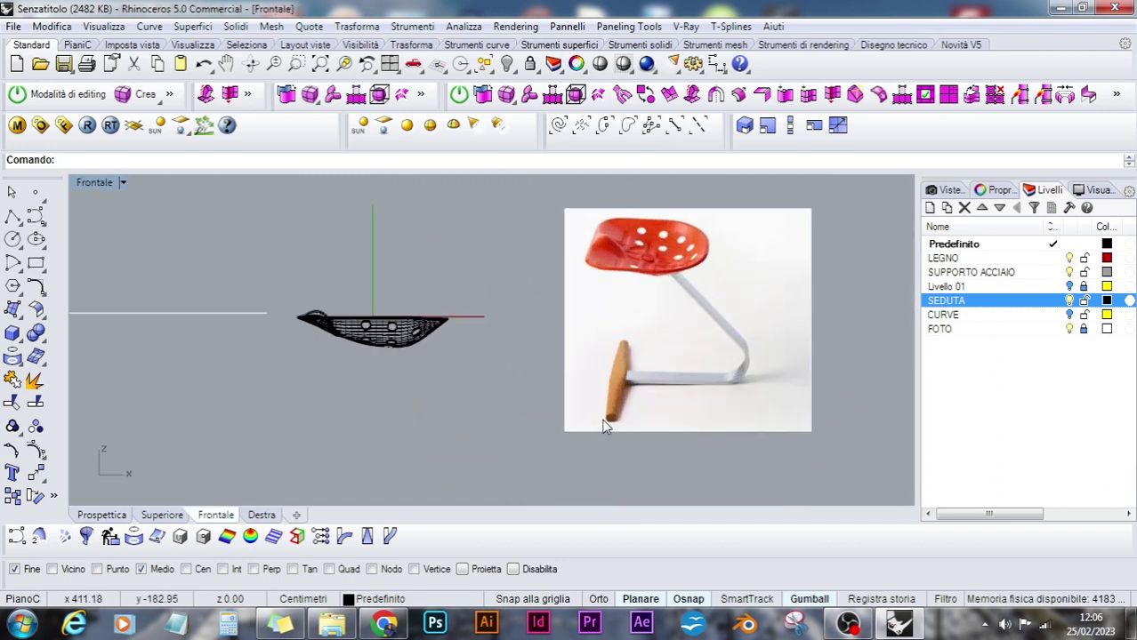
scroll(609, 424, "up", 5)
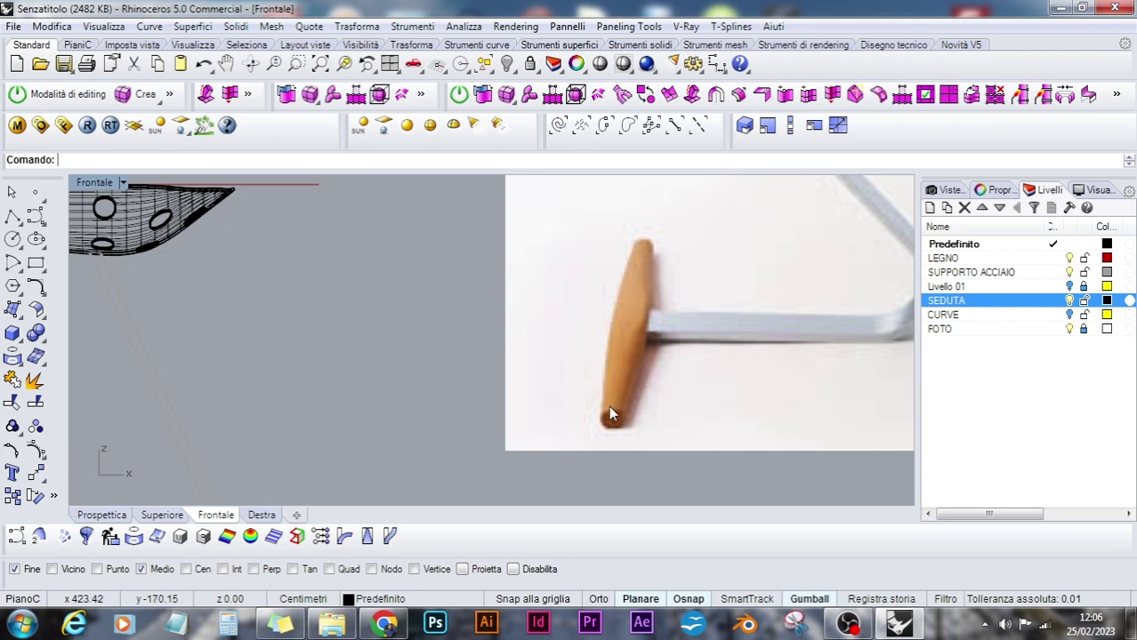
scroll(609, 406, "down", 4)
scroll(606, 404, "up", 2)
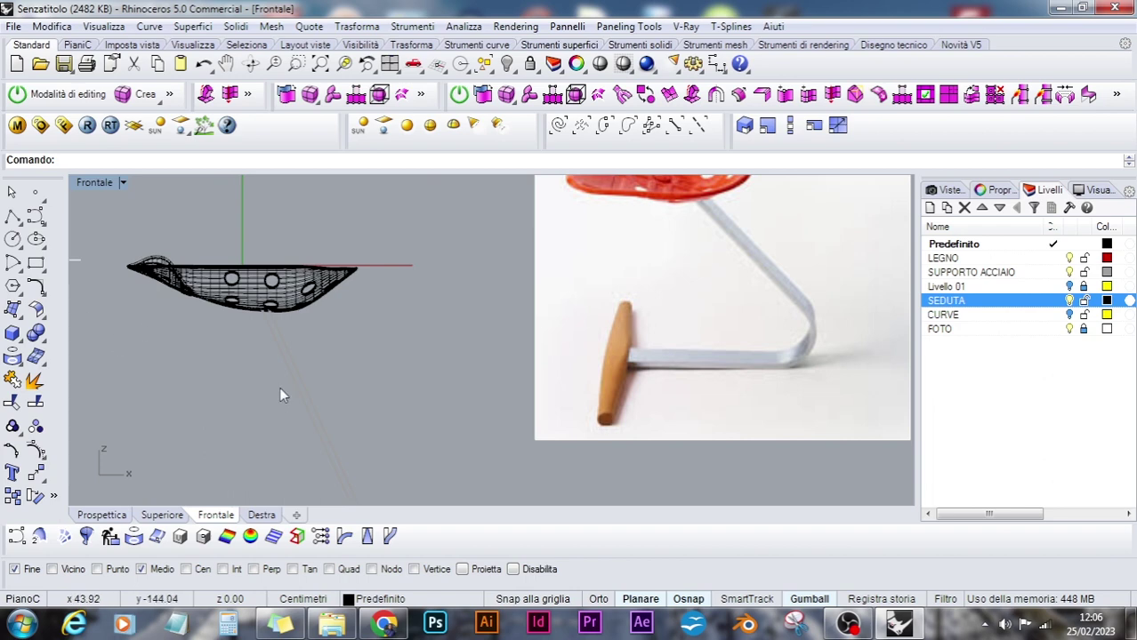
right_click_drag(281, 389, 617, 231)
right_click_drag(438, 425, 744, 369)
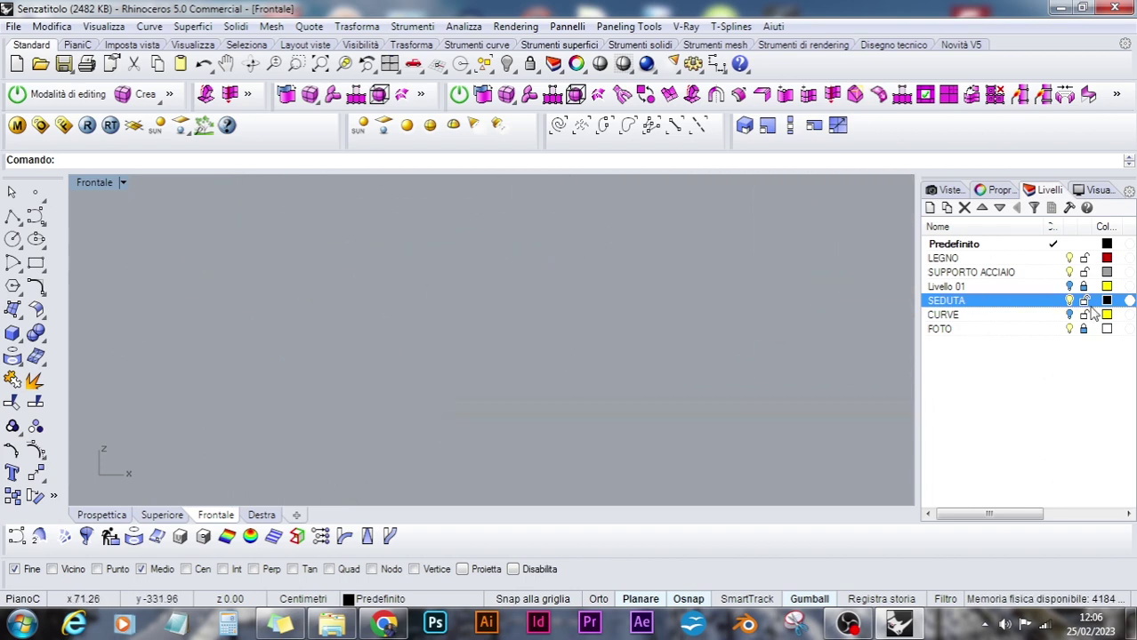
left_click(1107, 272)
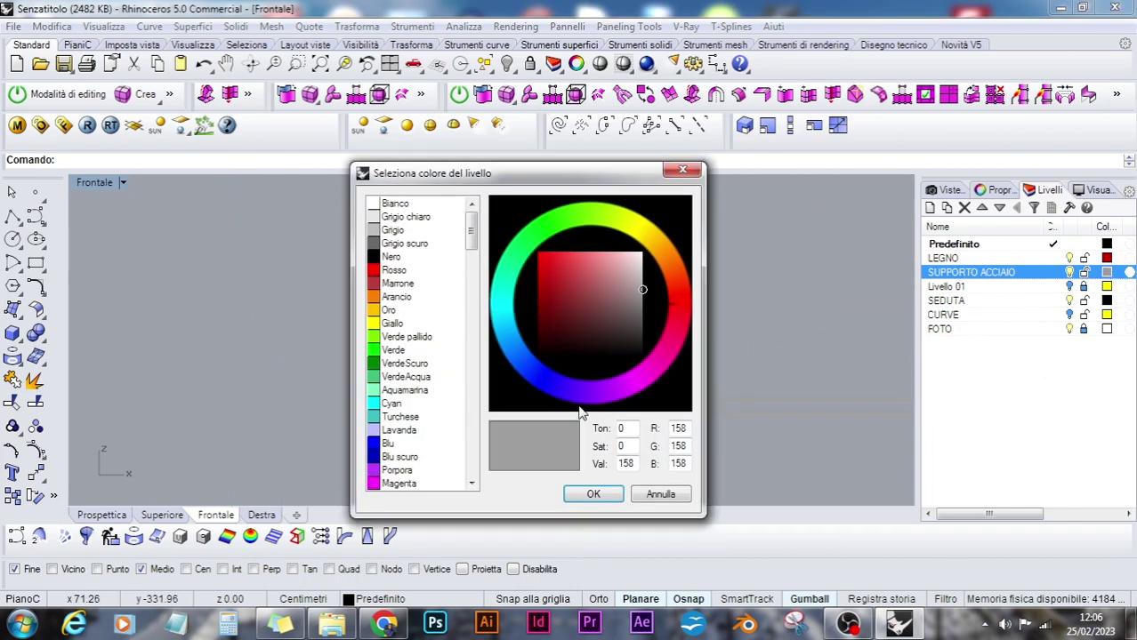
left_click_drag(644, 292, 644, 323)
left_click(591, 494)
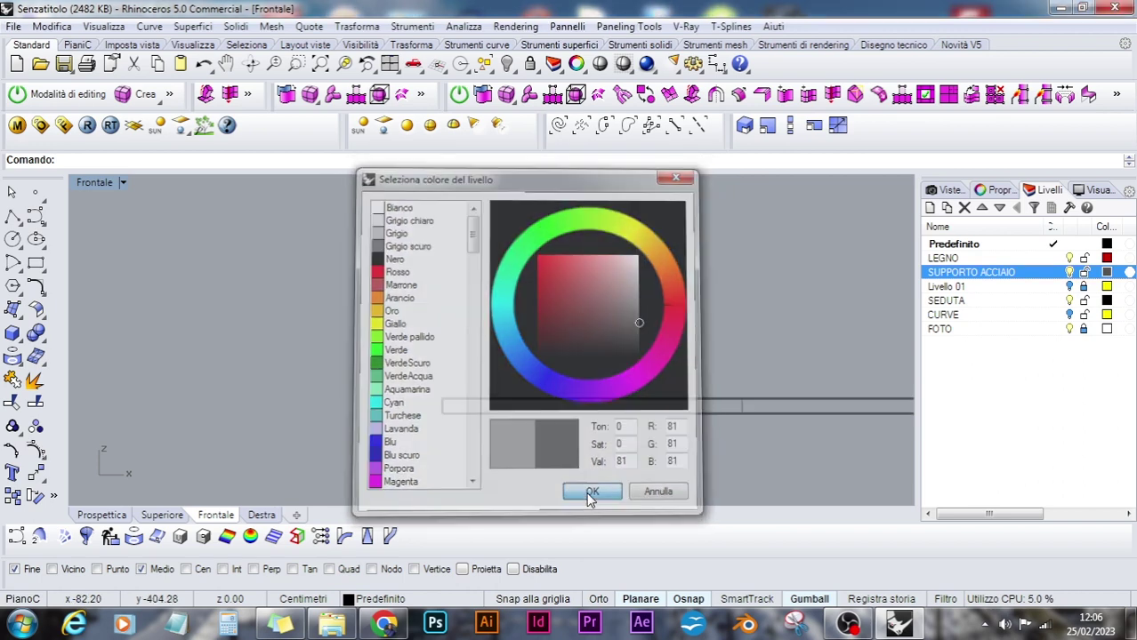
Make CURVE the current layer, with the free end of the leg's foot framed in the Frontale view
scroll(659, 421, "down", 3)
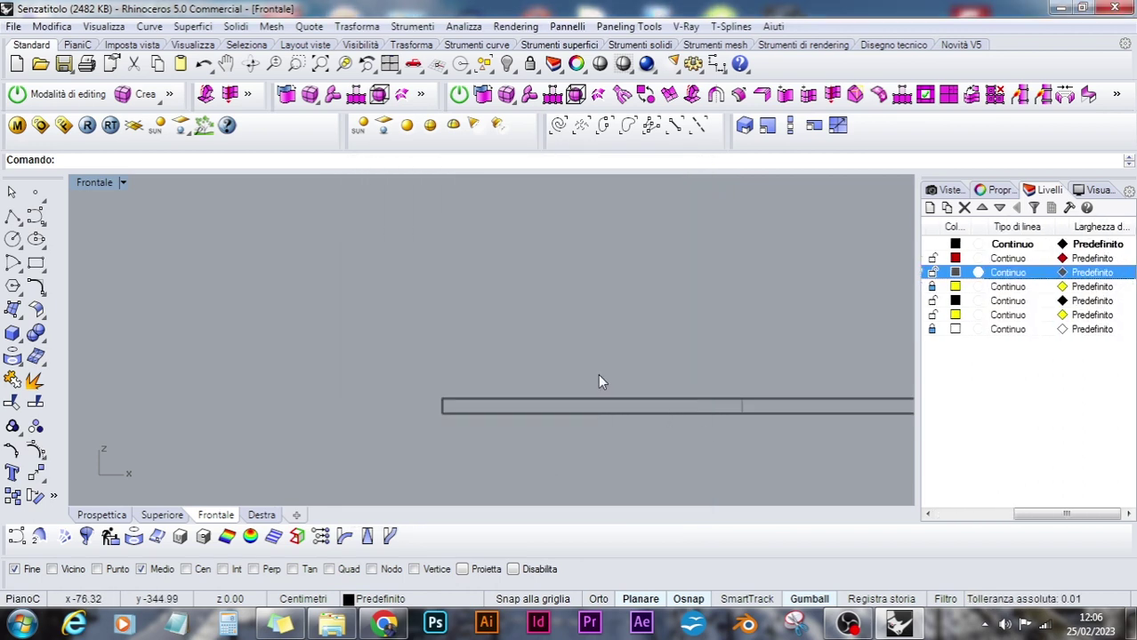
scroll(615, 370, "down", 8)
scroll(615, 369, "up", 6)
scroll(508, 396, "up", 6)
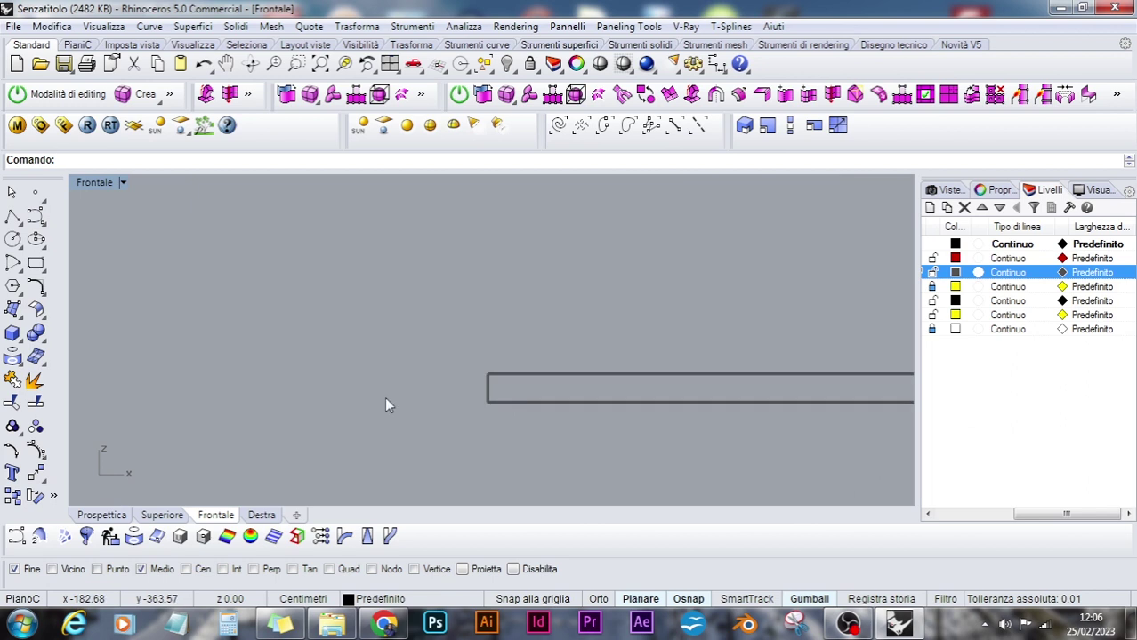
right_click_drag(384, 397, 467, 379)
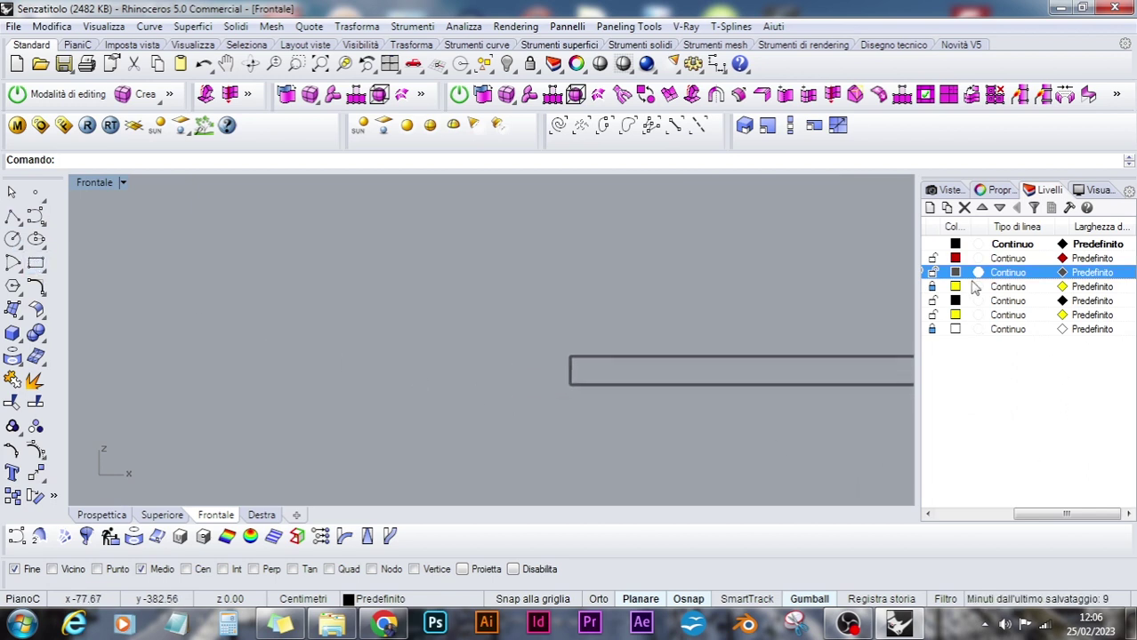
left_click(994, 190)
left_click(1046, 189)
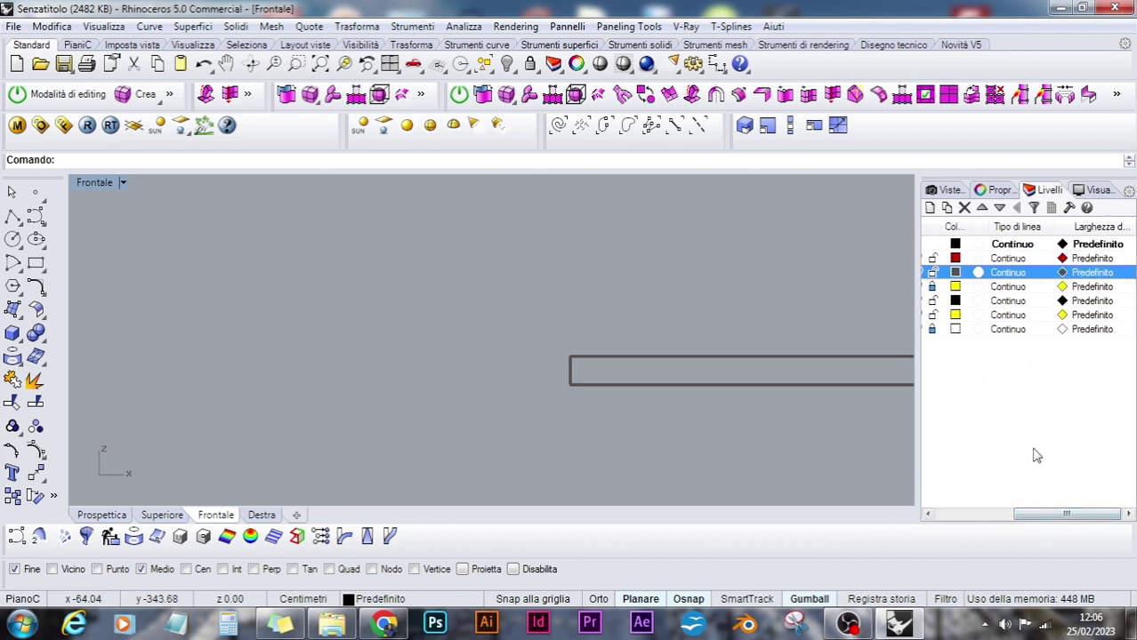
left_click_drag(1031, 513, 934, 516)
double_click(1005, 316)
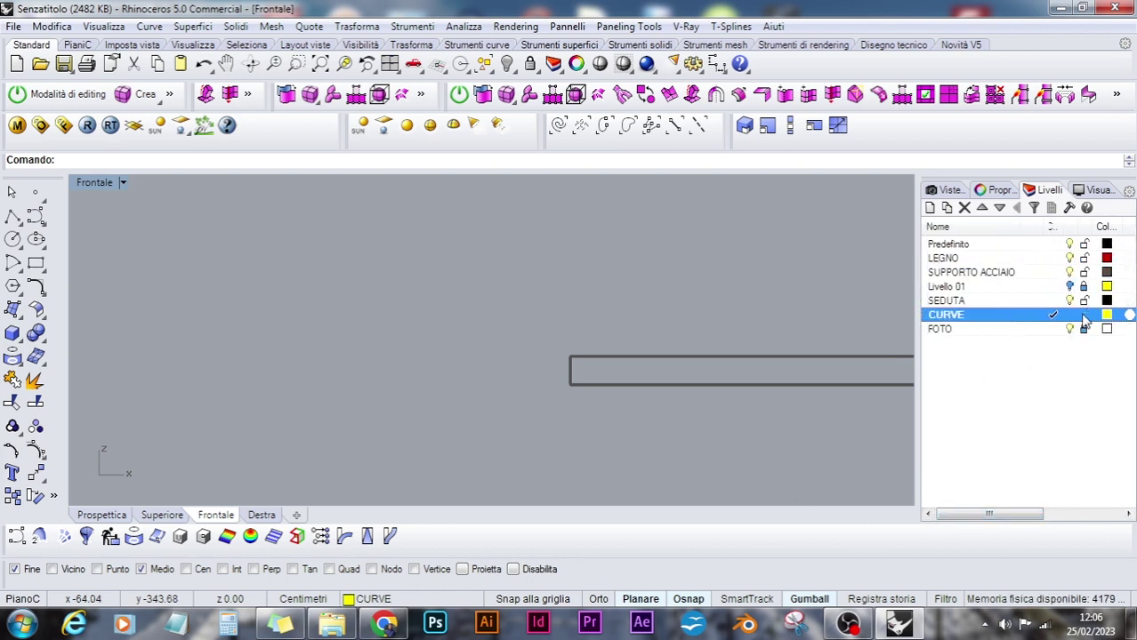
Draw a small circle centred on the midpoint of the leg's free end in the Frontale view, disabling object snaps to size it freely
double_click(967, 301)
double_click(994, 317)
left_click(12, 239)
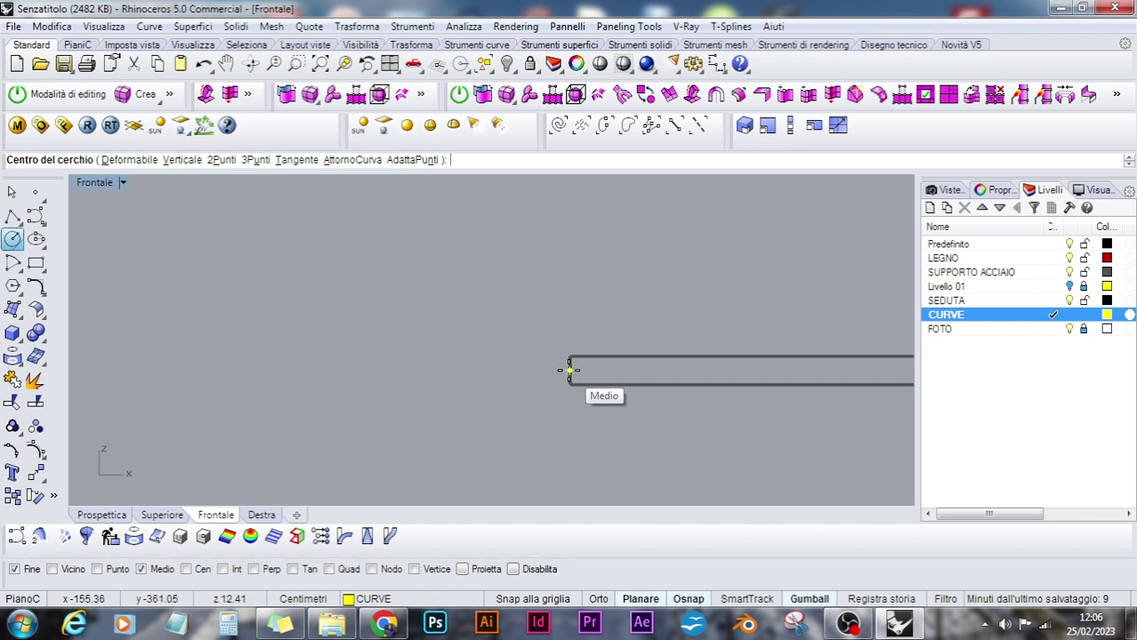
left_click(570, 371)
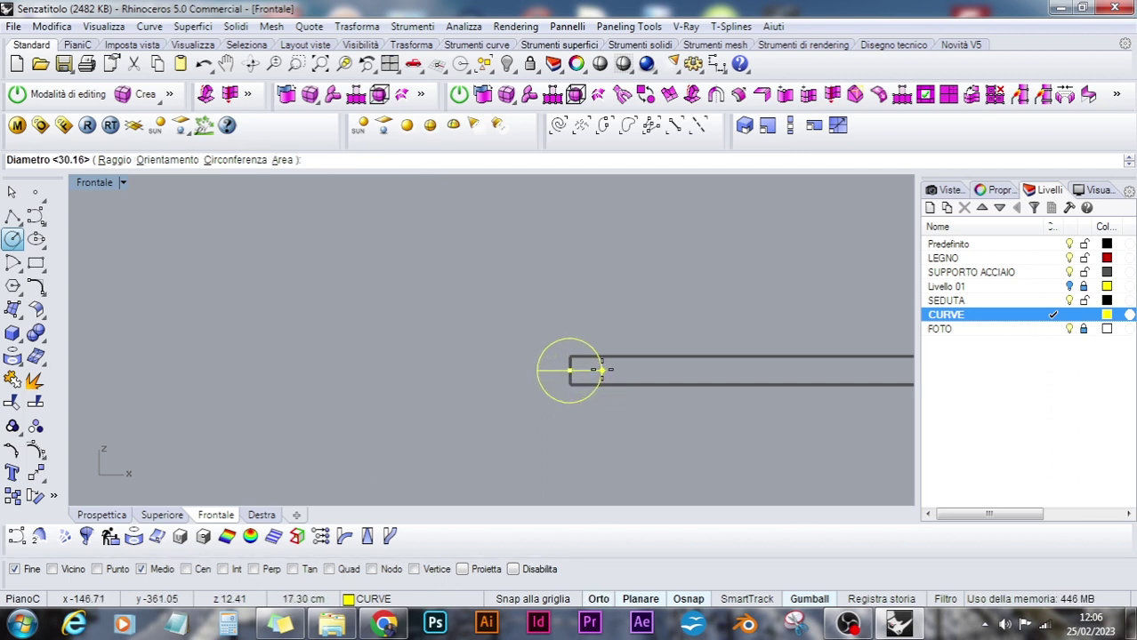
scroll(600, 369, "down", 5)
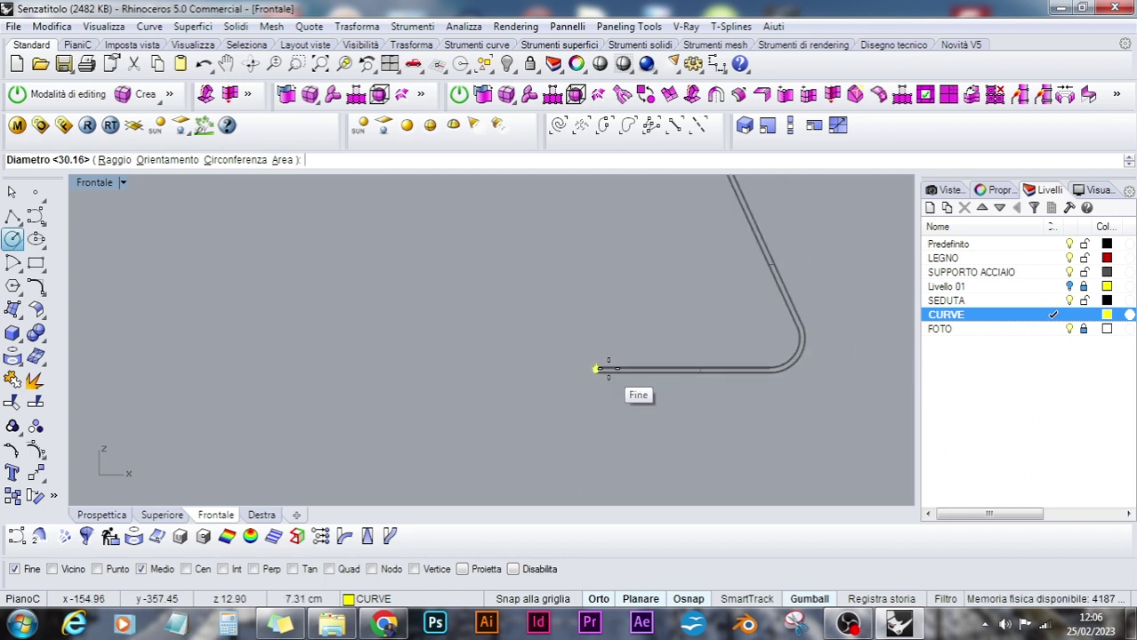
left_click(531, 569)
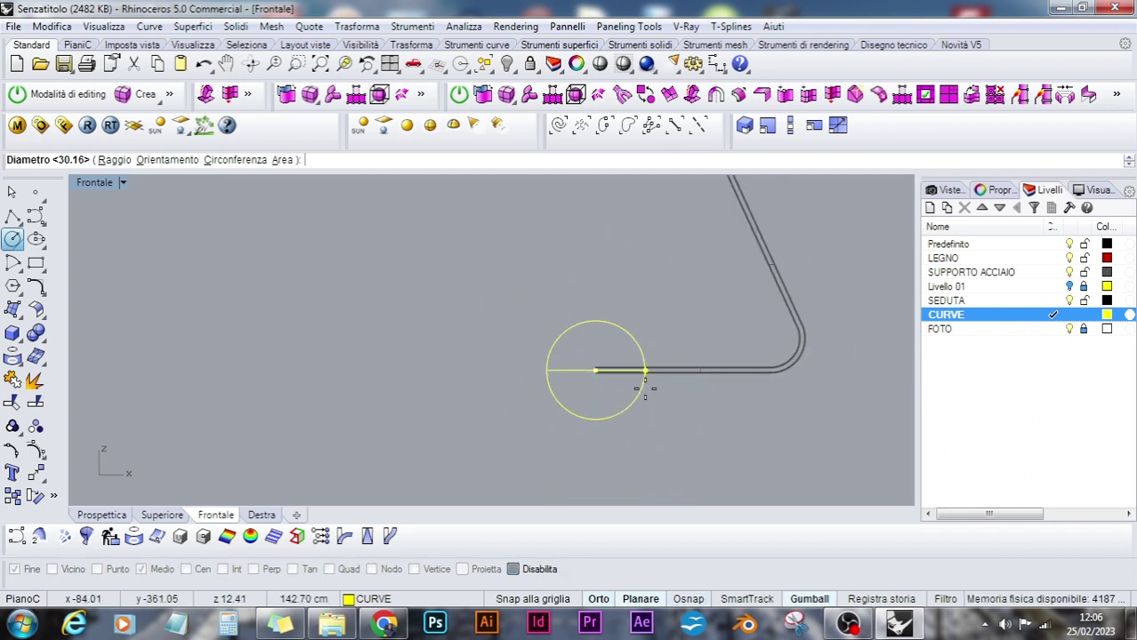
left_click(598, 371)
left_click(598, 384)
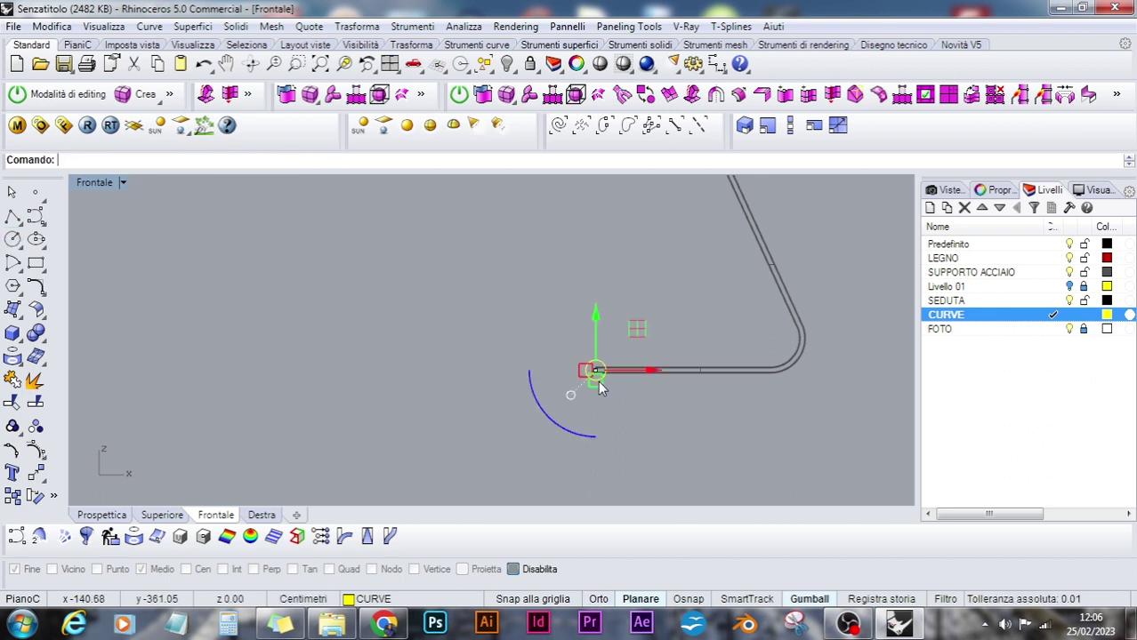
Move the circle straight along the Y axis in the Superiore view, from the leg to about level with the seat's side edge
left_click(178, 515)
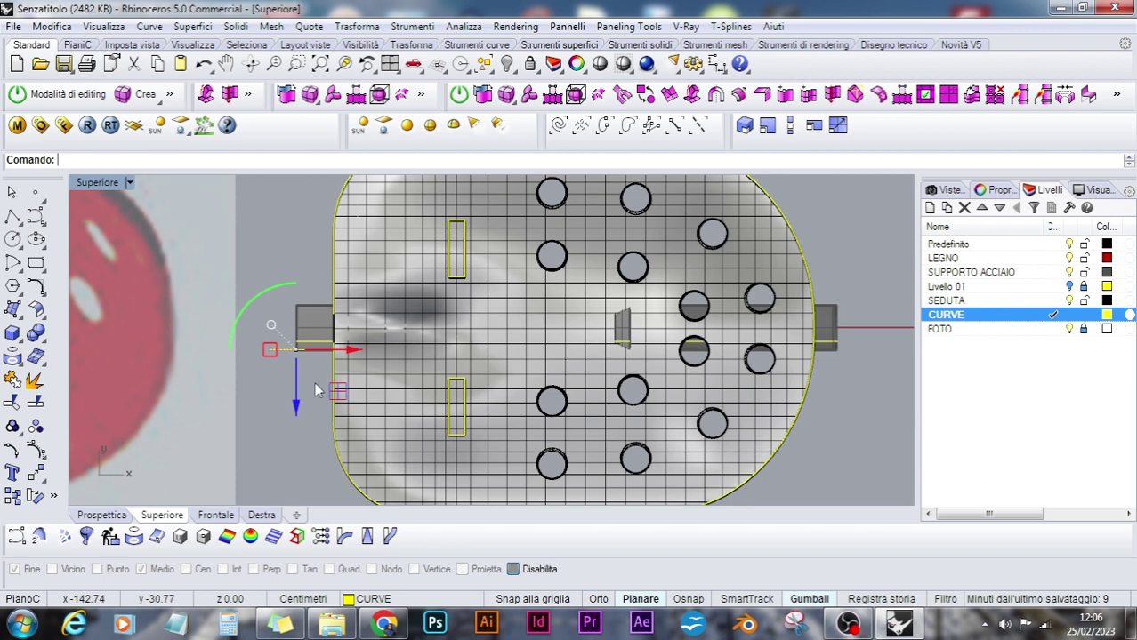
scroll(316, 390, "down", 5)
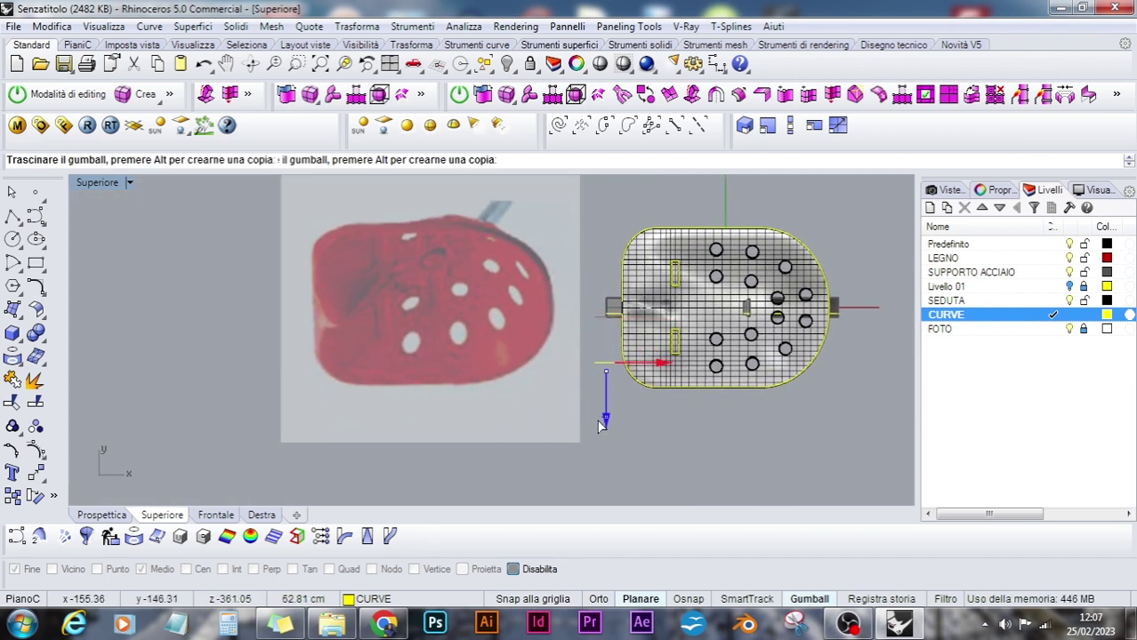
left_click_drag(599, 421, 597, 441)
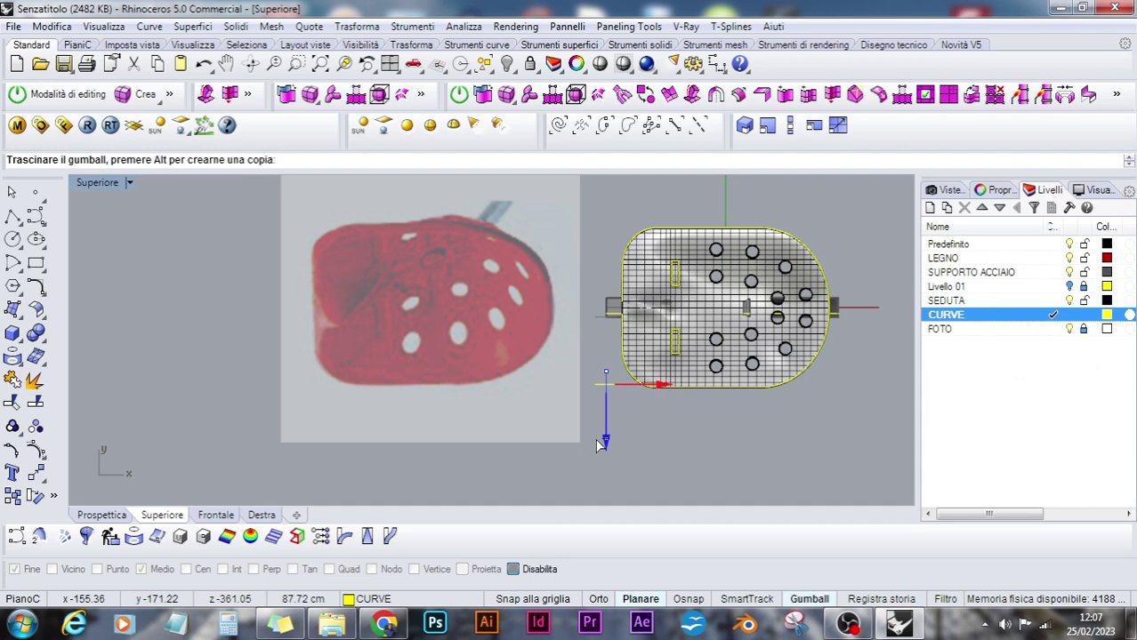
left_click_drag(598, 445, 597, 445)
Flatten the circle slightly into an ellipse in the Frontale view with a vertical one-directional scale from its centre, using only the Cen snap
left_click(216, 515)
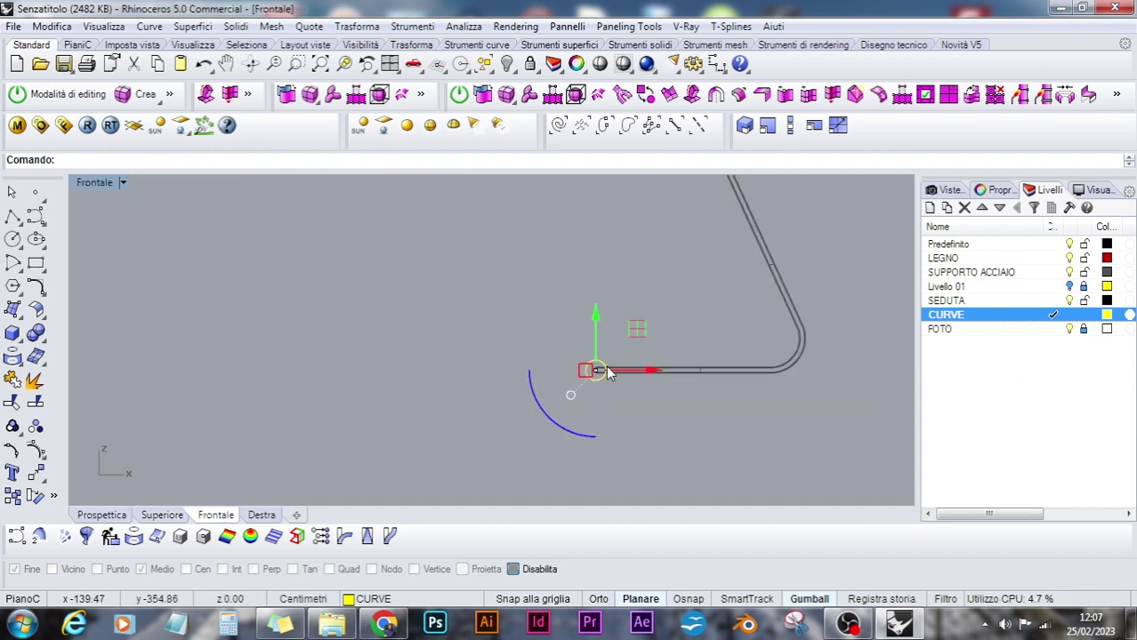
scroll(593, 372, "up", 17)
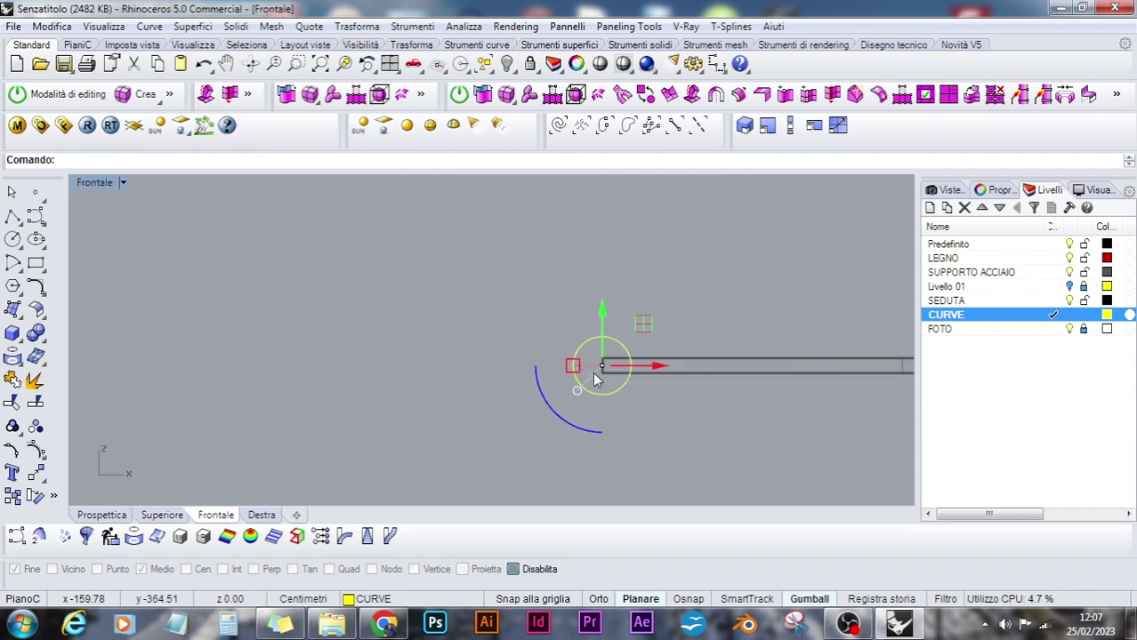
scroll(606, 354, "down", 2)
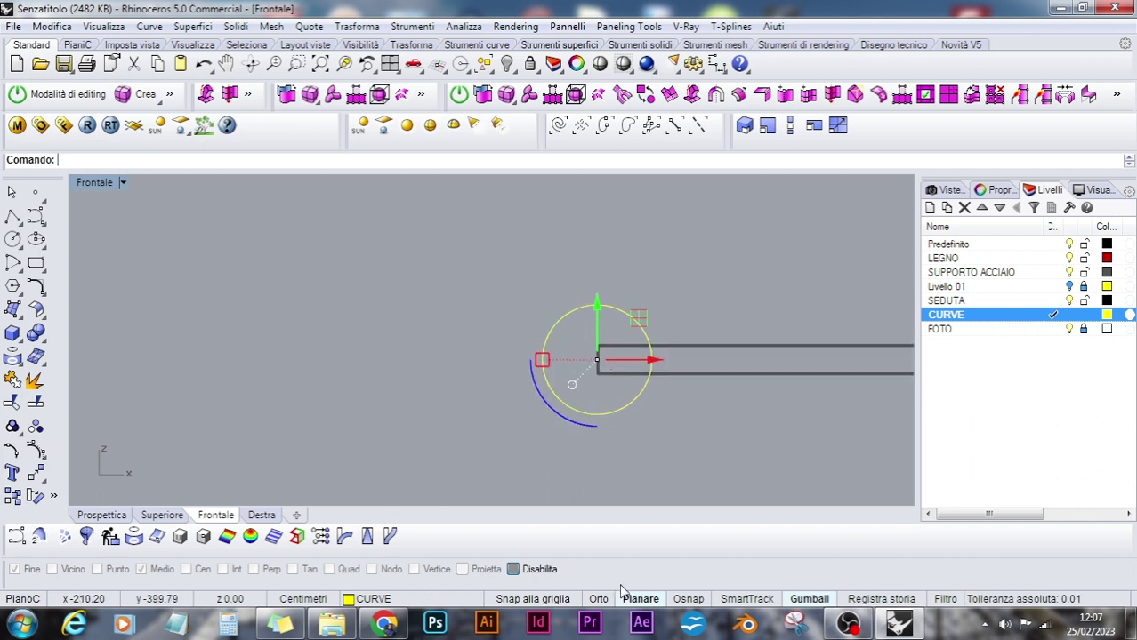
left_click(512, 569)
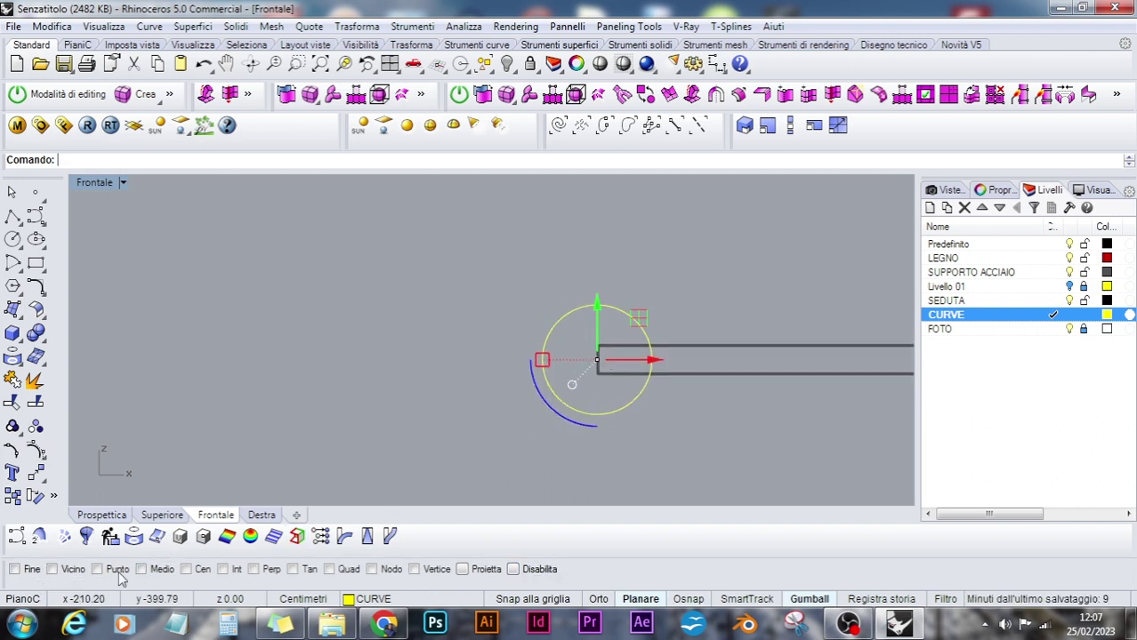
left_click(185, 570)
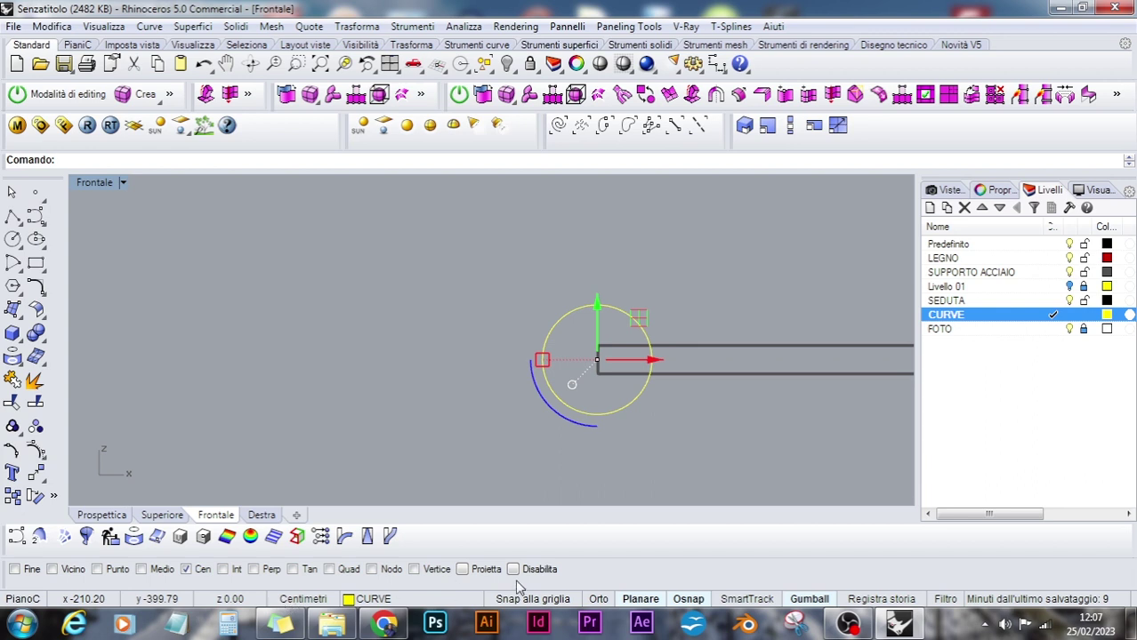
left_click(790, 124)
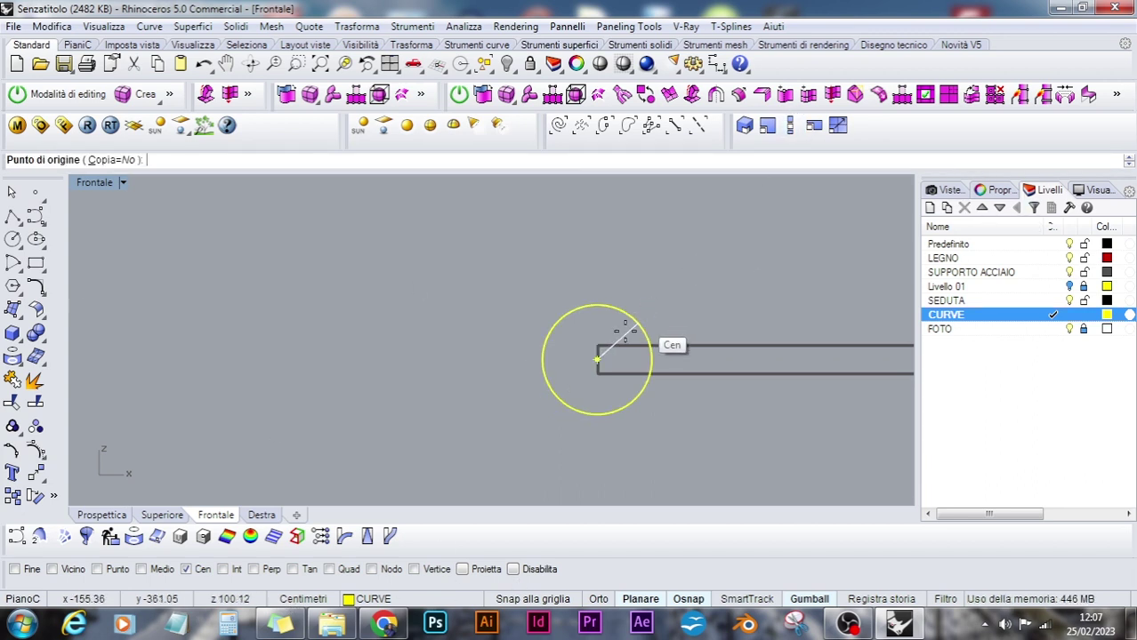
left_click(623, 332)
left_click(617, 193)
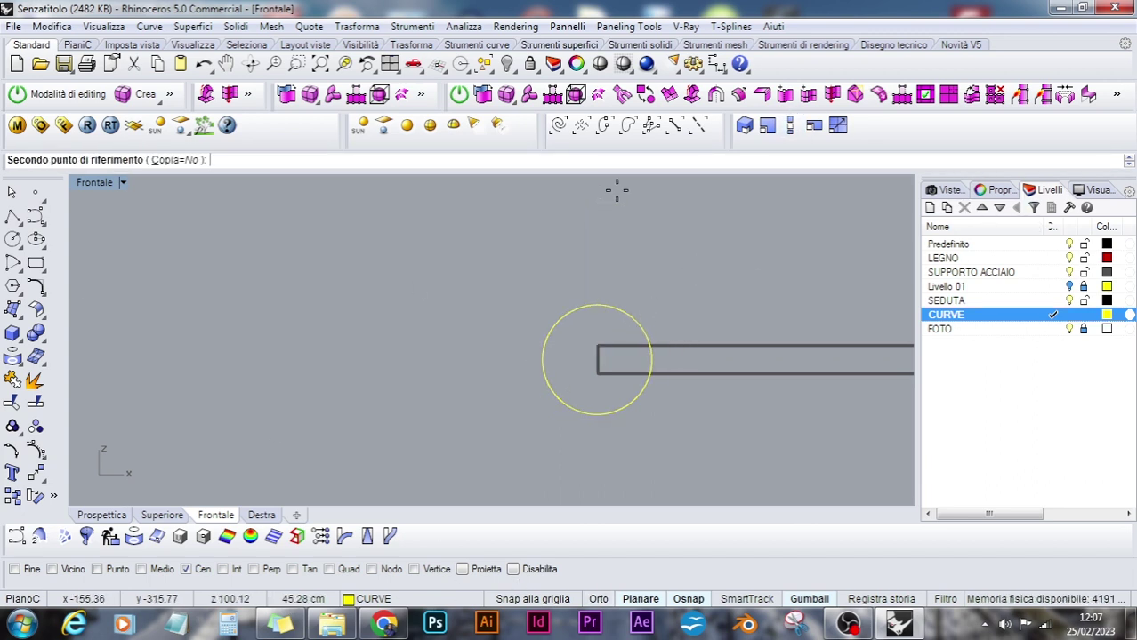
left_click(598, 210)
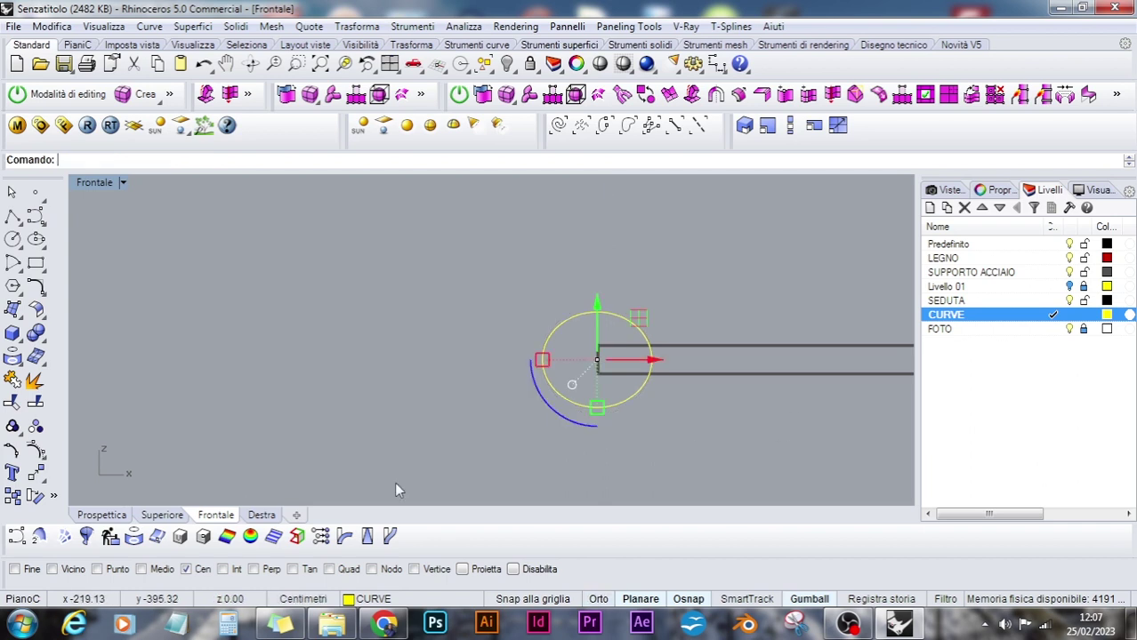
Mirror a copy of the ellipse across the seat's horizontal centreline in the Superiore view, using the Medio and Quad snaps
left_click(160, 516)
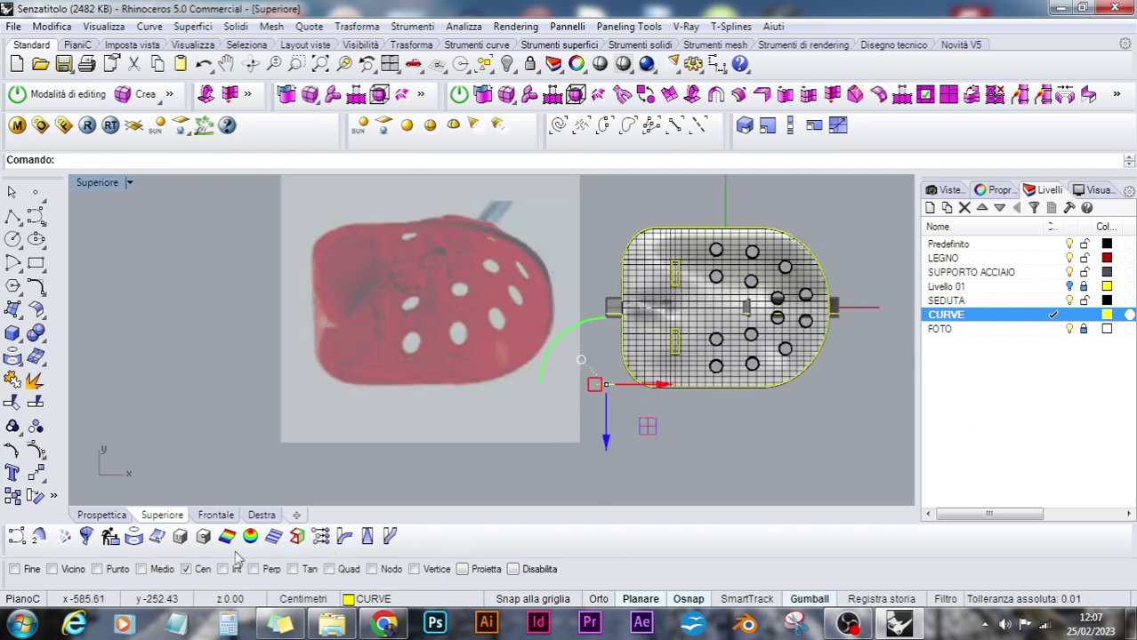
left_click(194, 573)
left_click(140, 569)
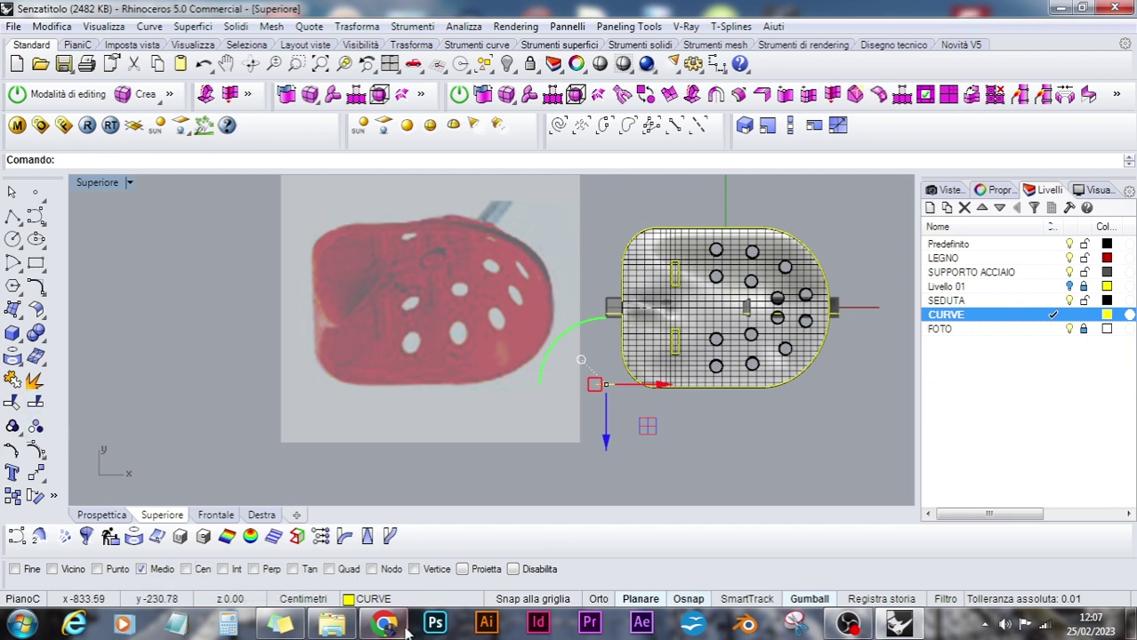
left_click(347, 574)
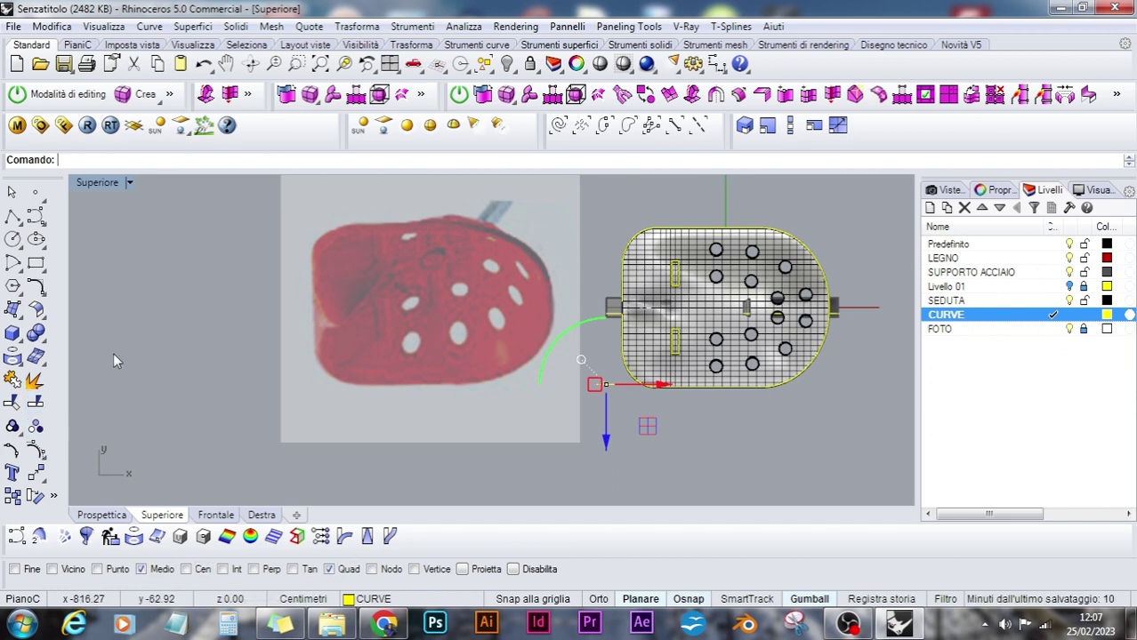
left_click(46, 485)
left_click(171, 473)
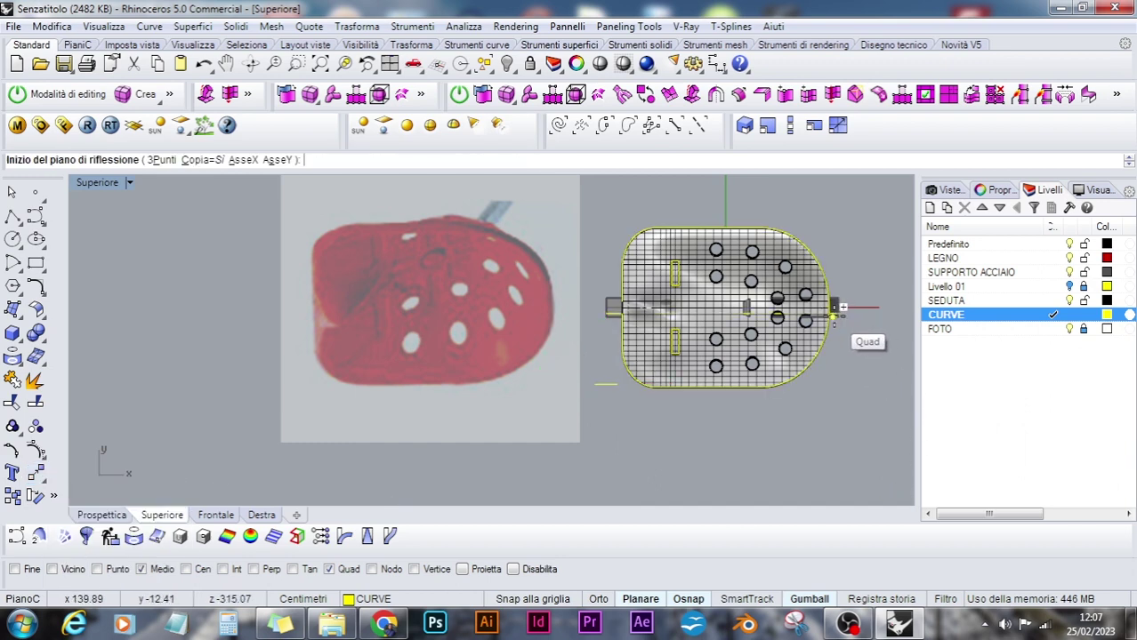
scroll(835, 308, "up", 5)
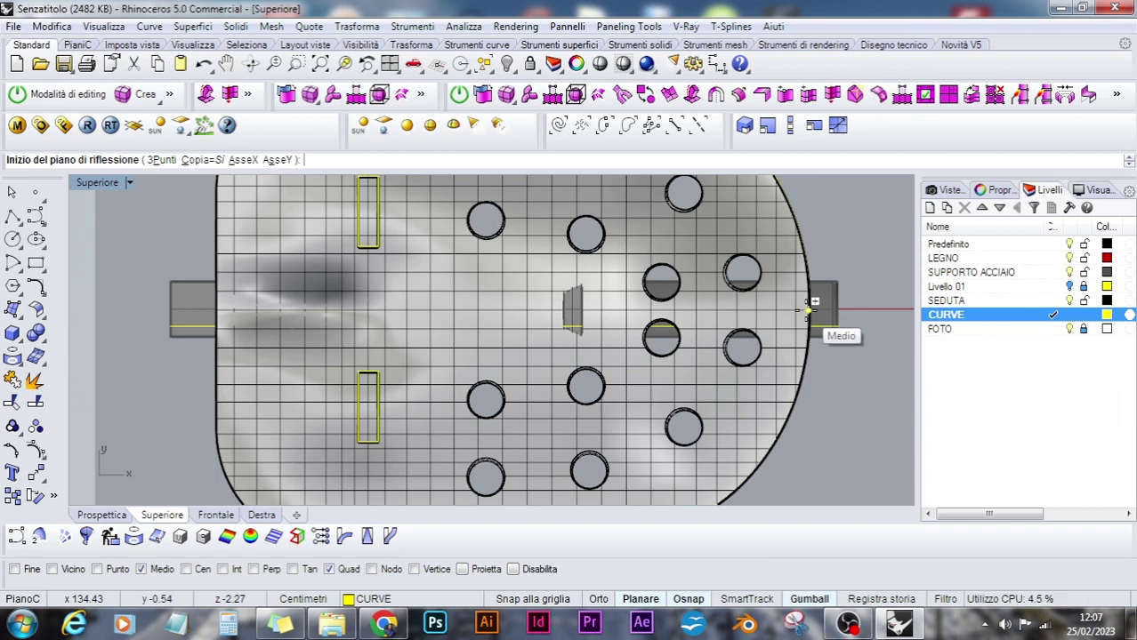
left_click(809, 309)
left_click(444, 309)
scroll(442, 322, "down", 5)
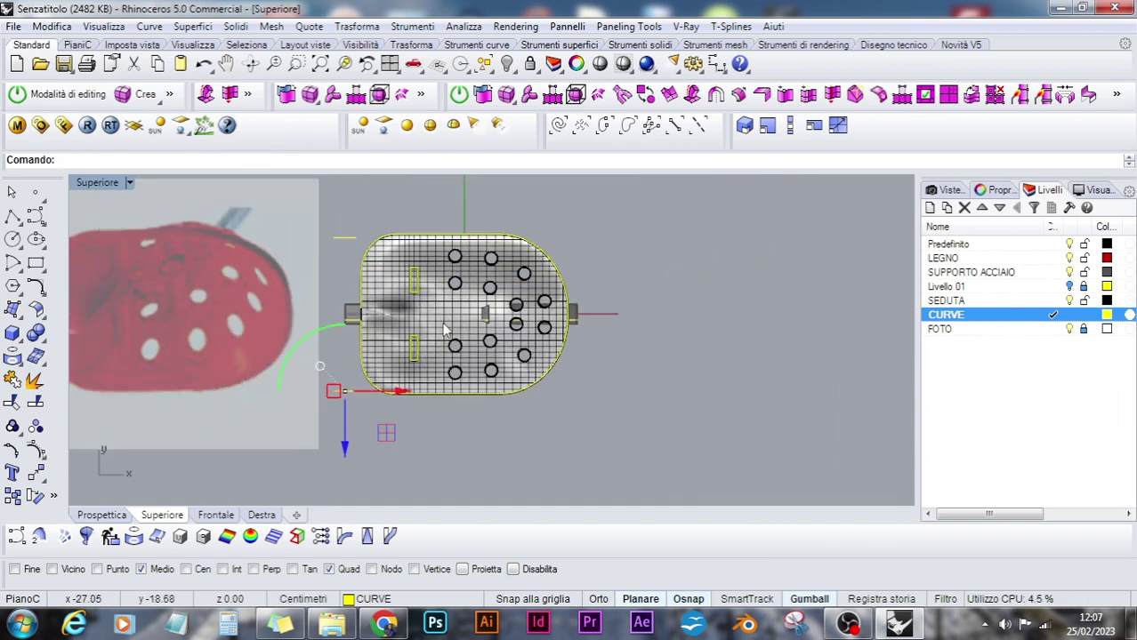
left_click(535, 459)
Draw a slightly outward-bowed arc joining the outer quadrants of the two ellipses by start, end and direction in the Superiore view
right_click_drag(385, 428, 683, 426)
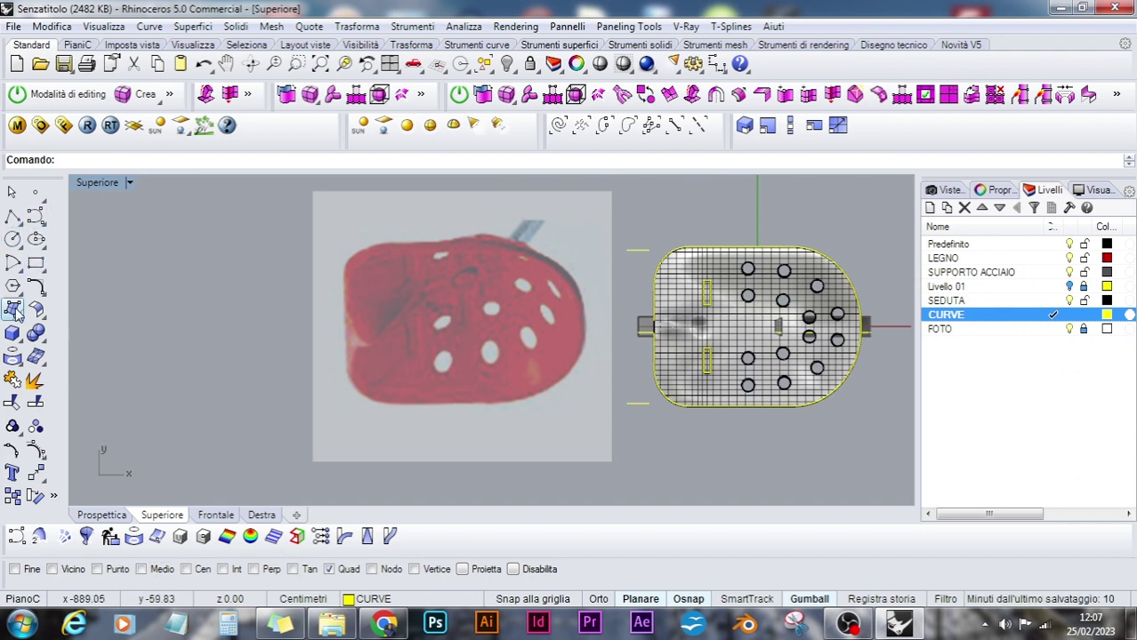
left_click(18, 268)
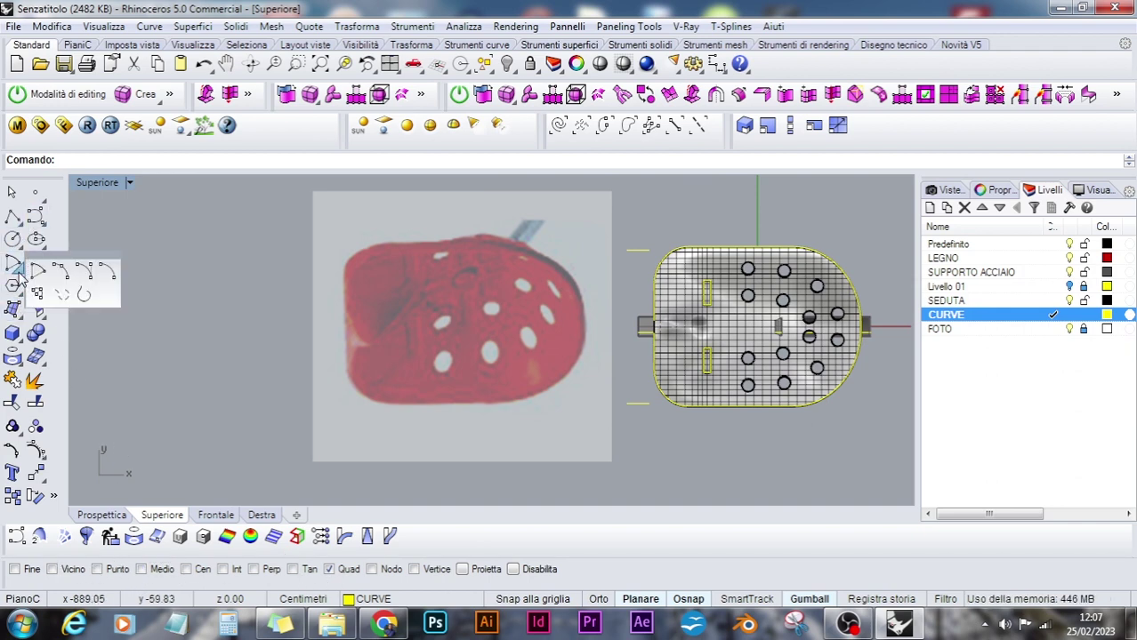
left_click(84, 274)
left_click(626, 252)
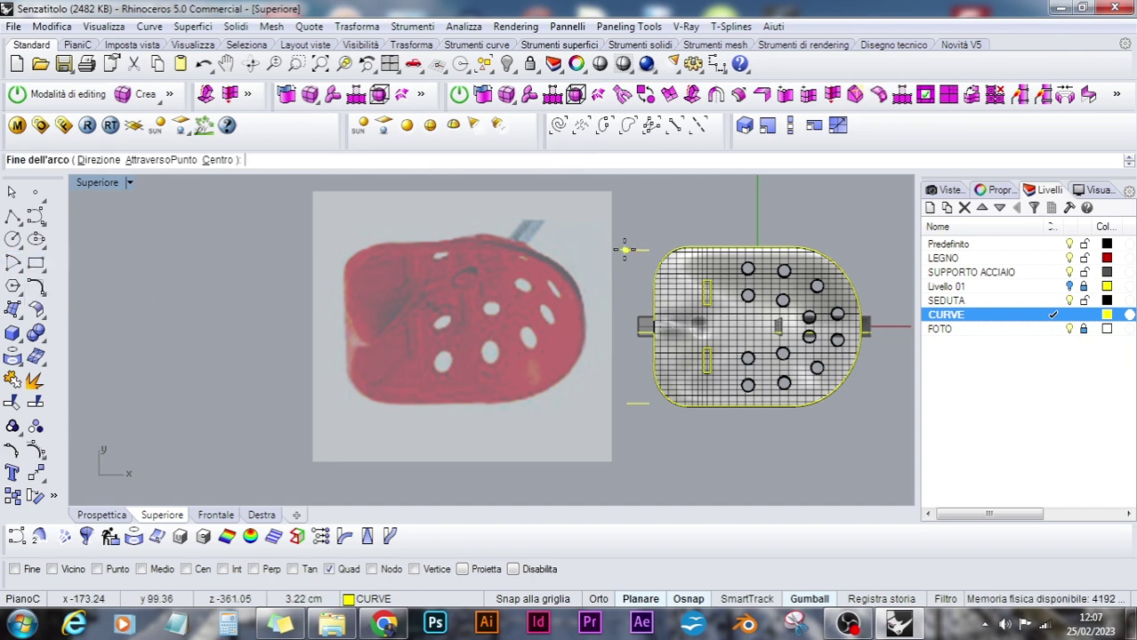
left_click(627, 403)
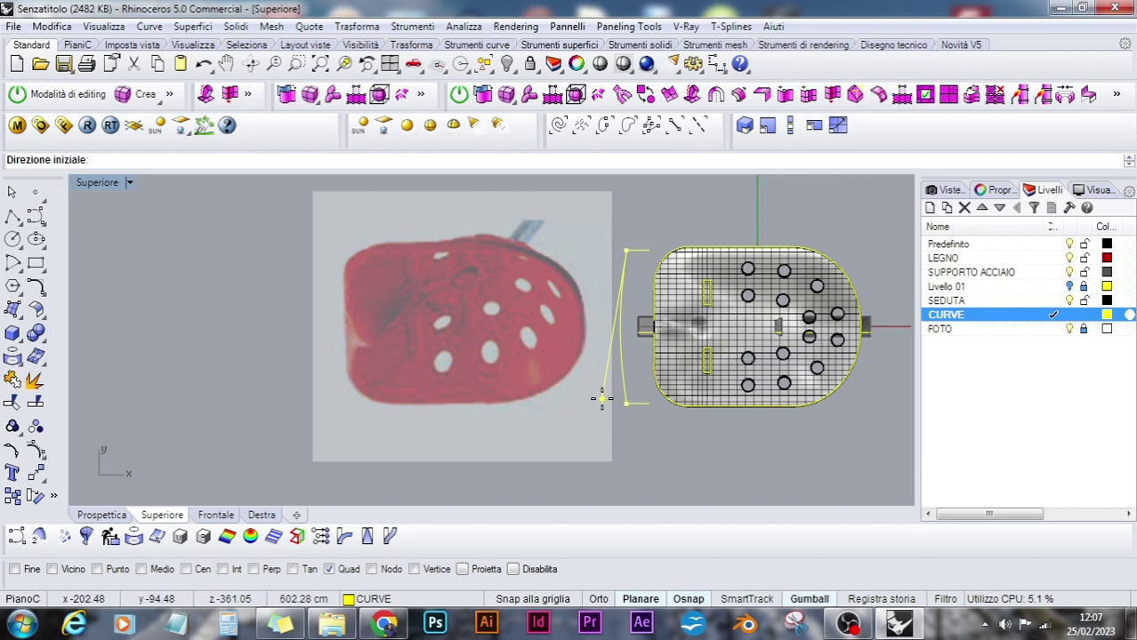
left_click(601, 398)
left_click(623, 375)
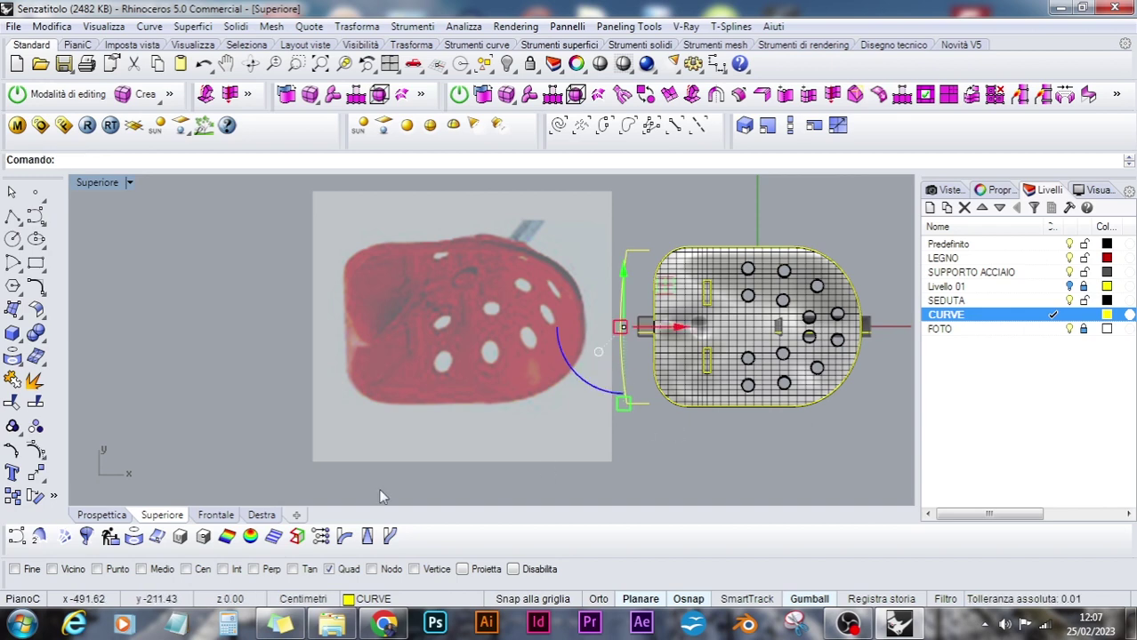
Mirror a copy of the arc across the vertical axis through the ellipses' centres to form the foot's opposite side
left_click(35, 473)
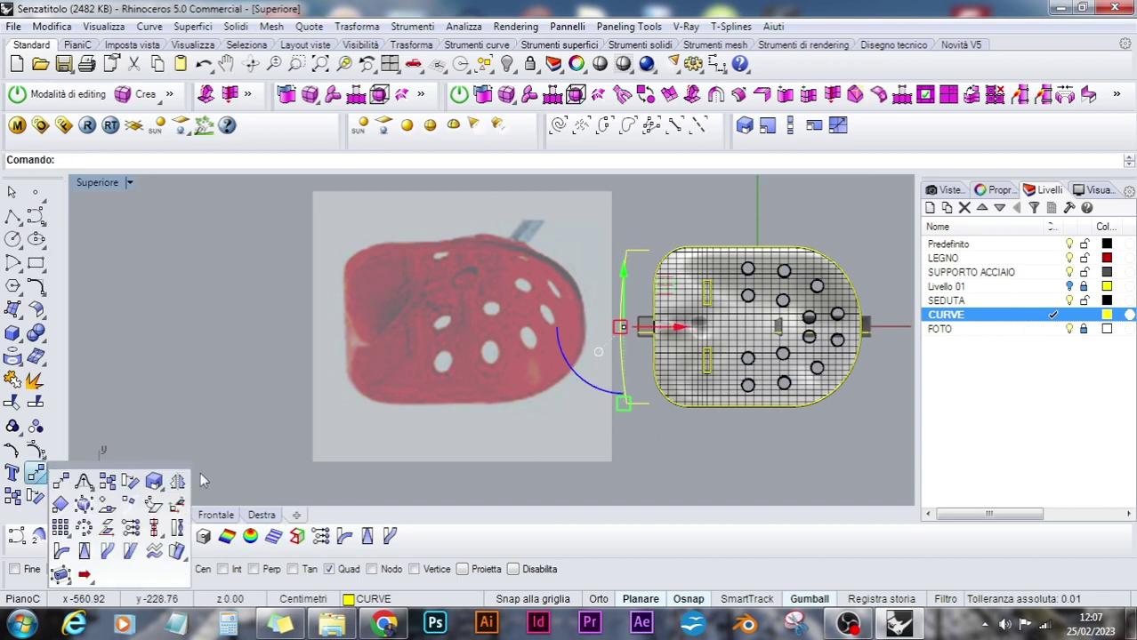
left_click(177, 481)
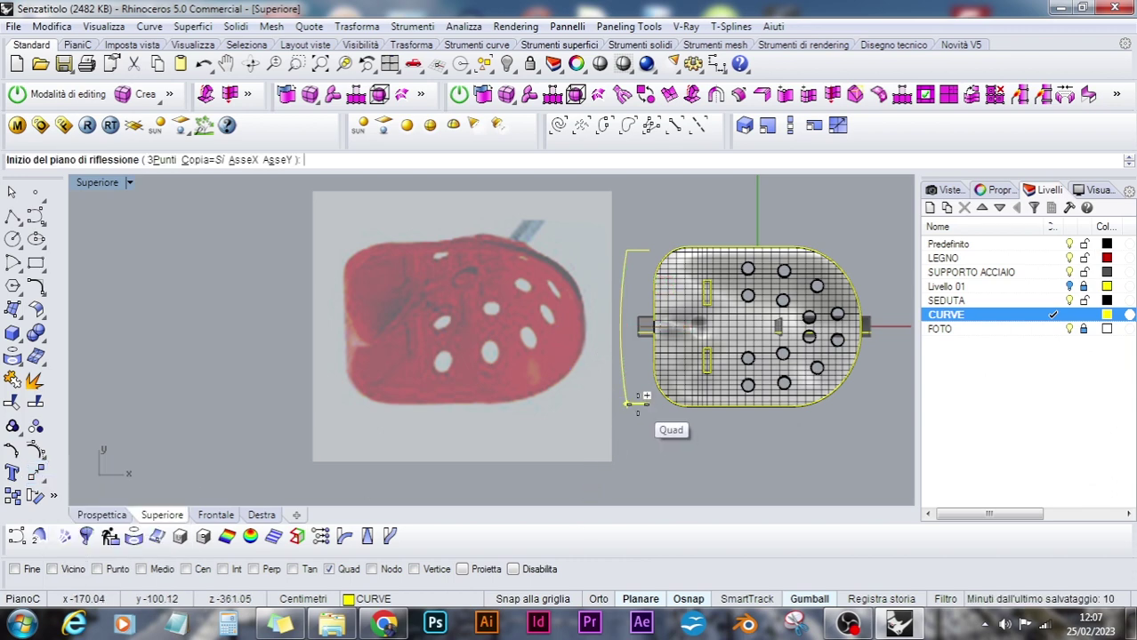
scroll(637, 400, "up", 5)
left_click(640, 368)
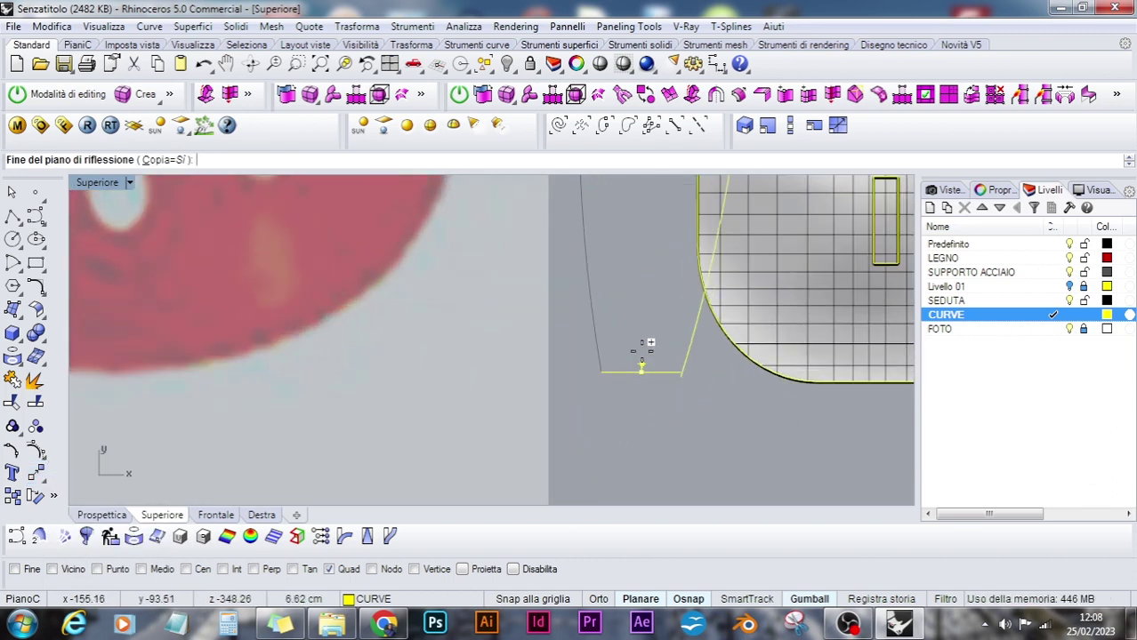
left_click(647, 284)
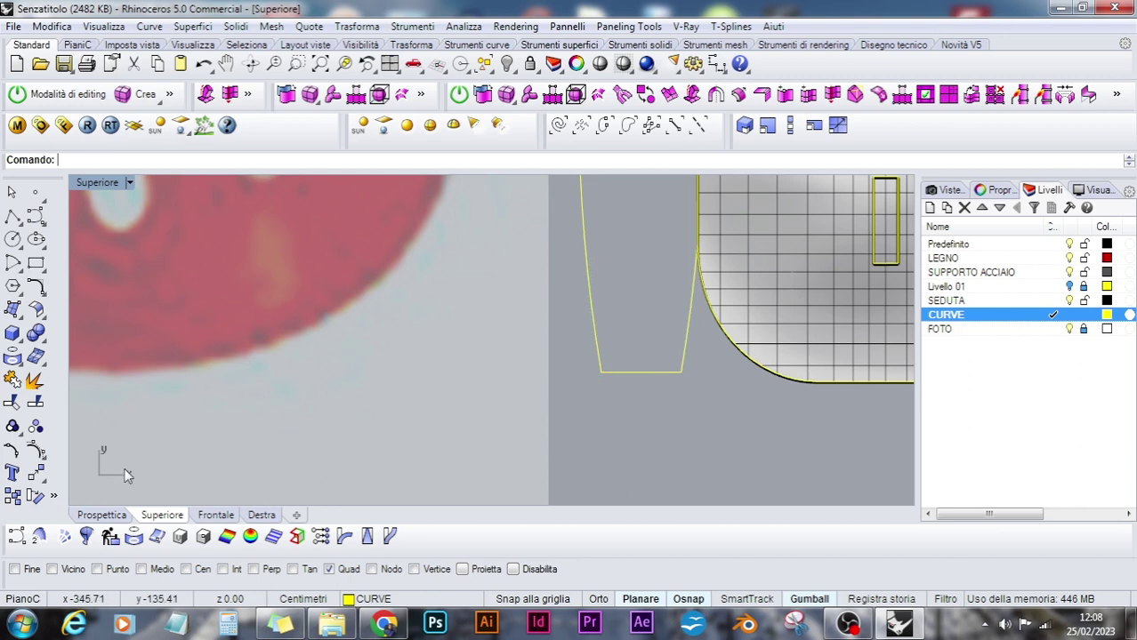
Examine the foot's end ellipses and side arcs around the leg's free end in the Prospettica view
left_click(102, 515)
right_click_drag(573, 449, 509, 430)
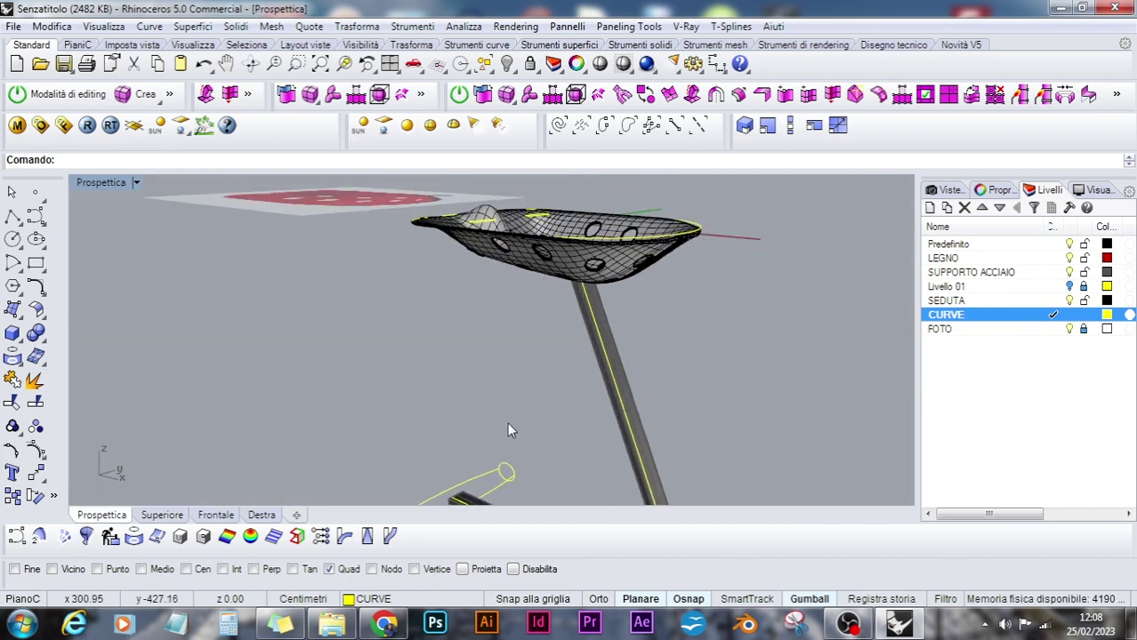
left_click(496, 492)
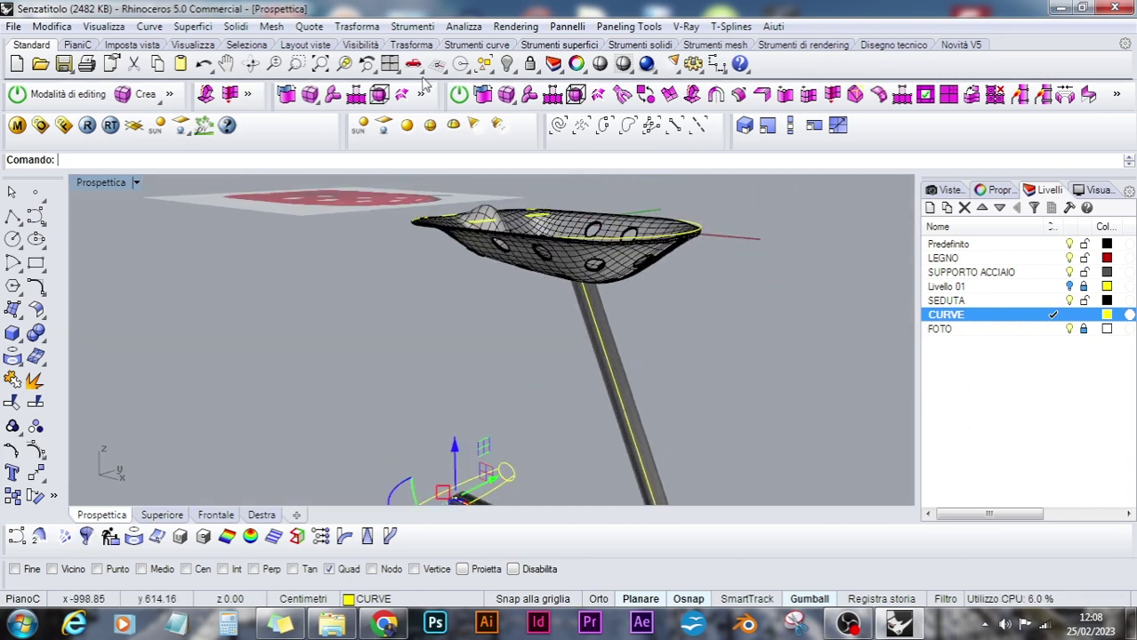
left_click(344, 64)
left_click_drag(351, 449, 558, 504)
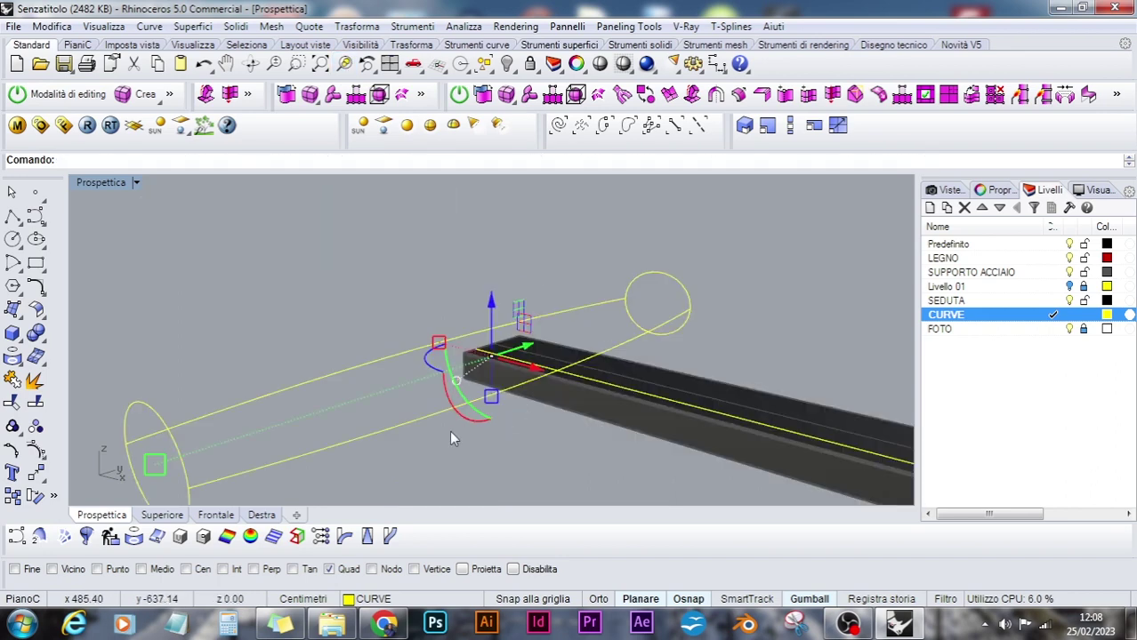
right_click_drag(451, 433, 694, 363, "shift")
left_click(716, 422)
right_click_drag(716, 422, 708, 388)
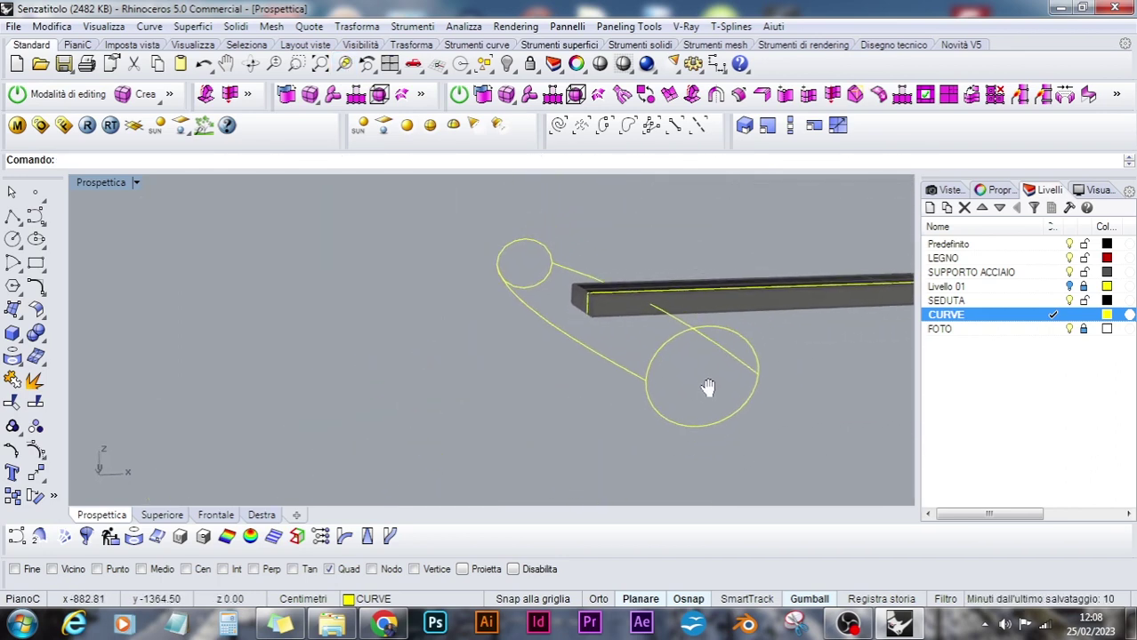
Sweep the end ellipse sections along the two side arcs as rails with Sweep 2 binari to form the foot's body
left_click(15, 311)
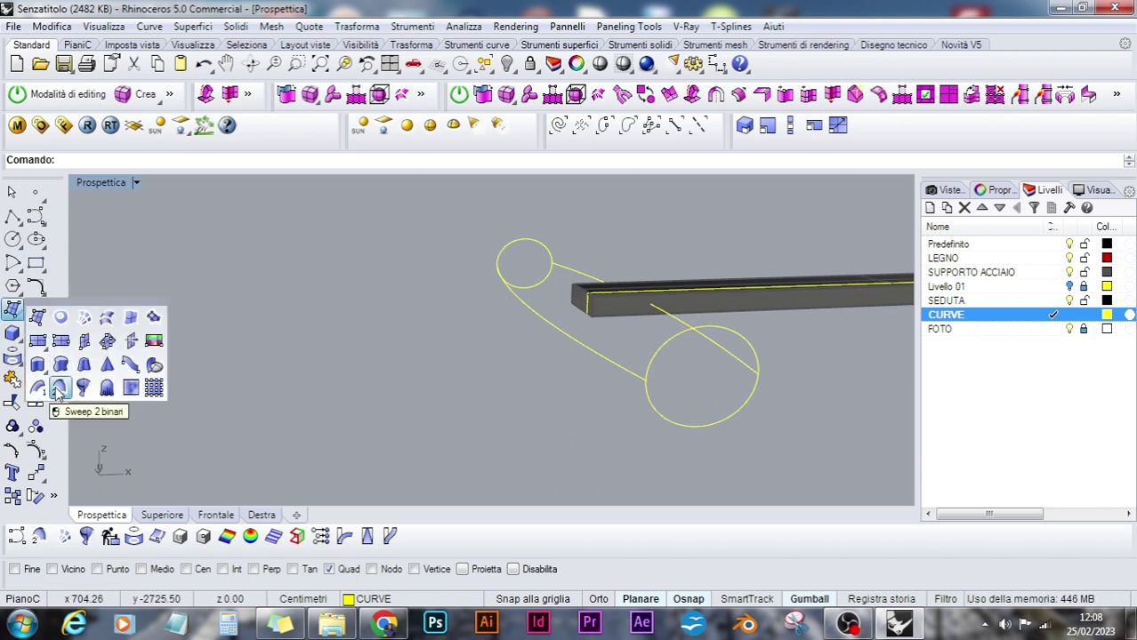
left_click(58, 388)
left_click(599, 363)
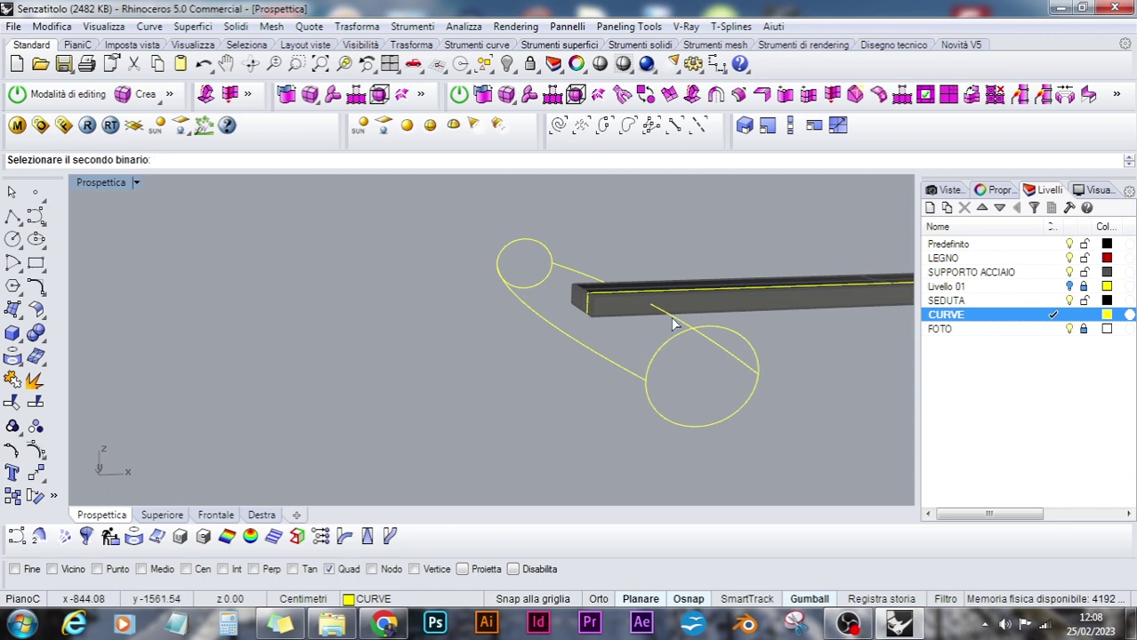
left_click(729, 358)
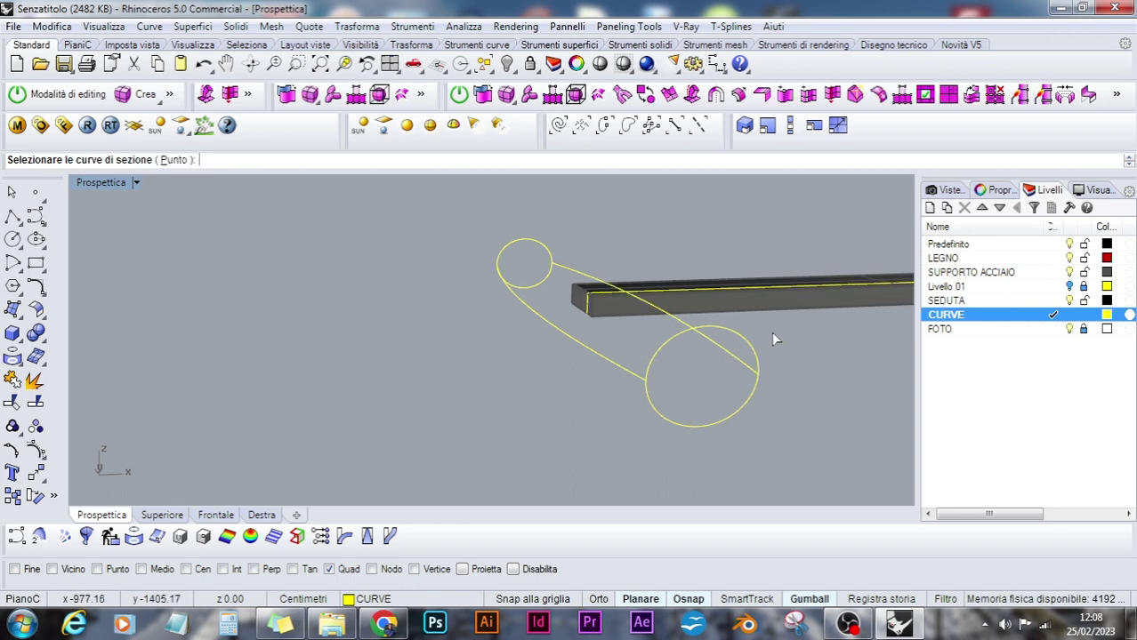
left_click(525, 249)
key("Return")
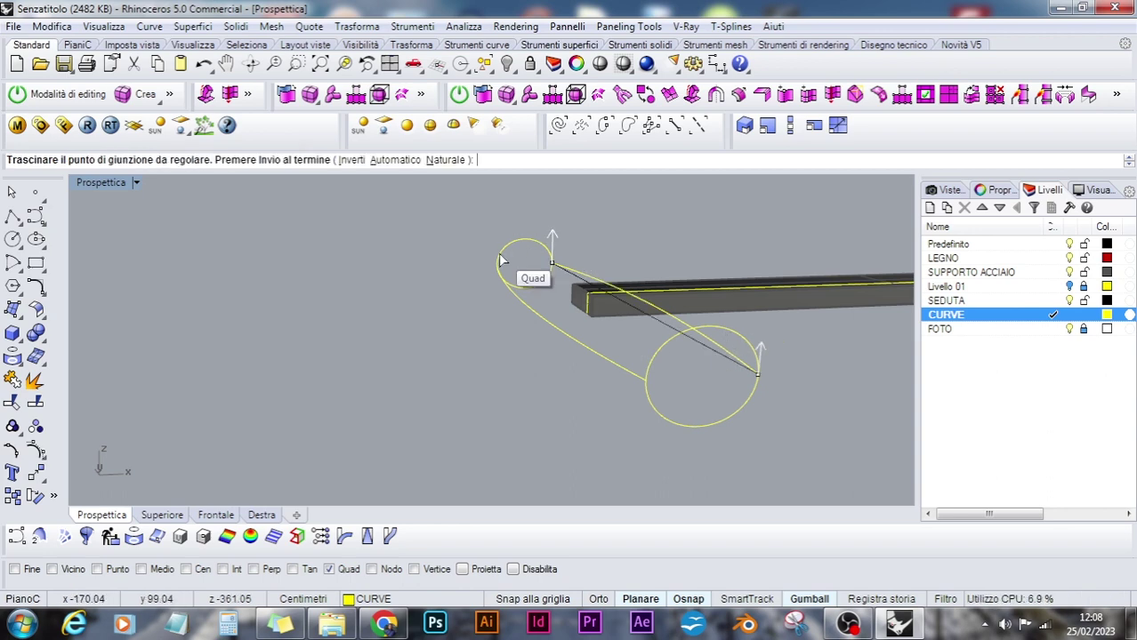
key("Return")
left_click(892, 398)
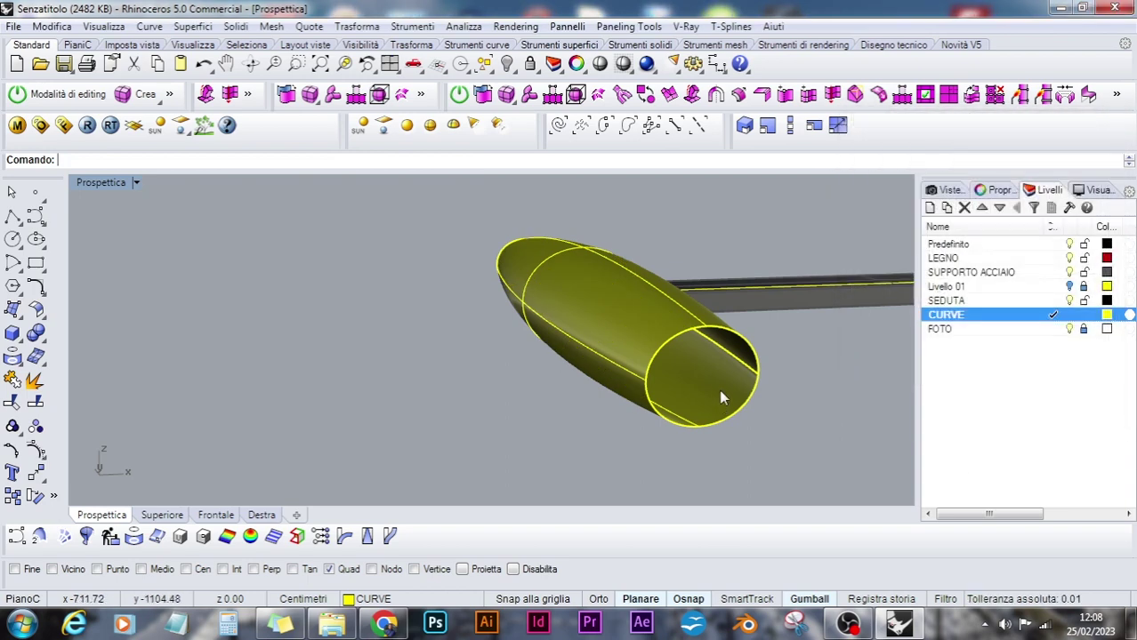
right_click_drag(719, 391, 846, 424)
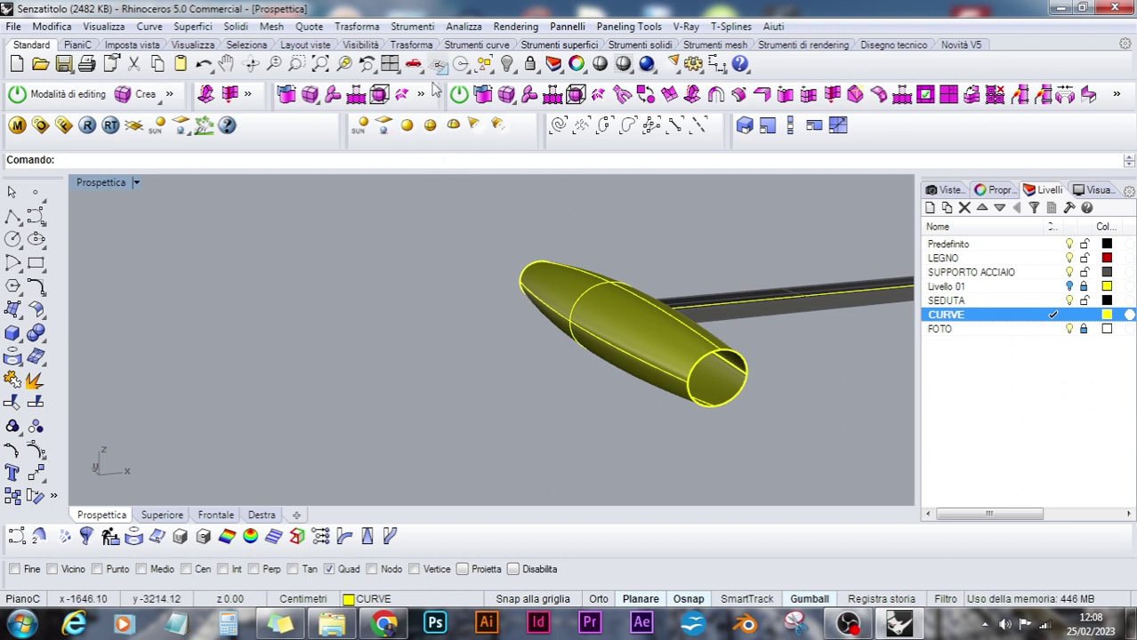
Cap the planar openings at the foot's two elliptical ends to close it into a solid
left_click(643, 45)
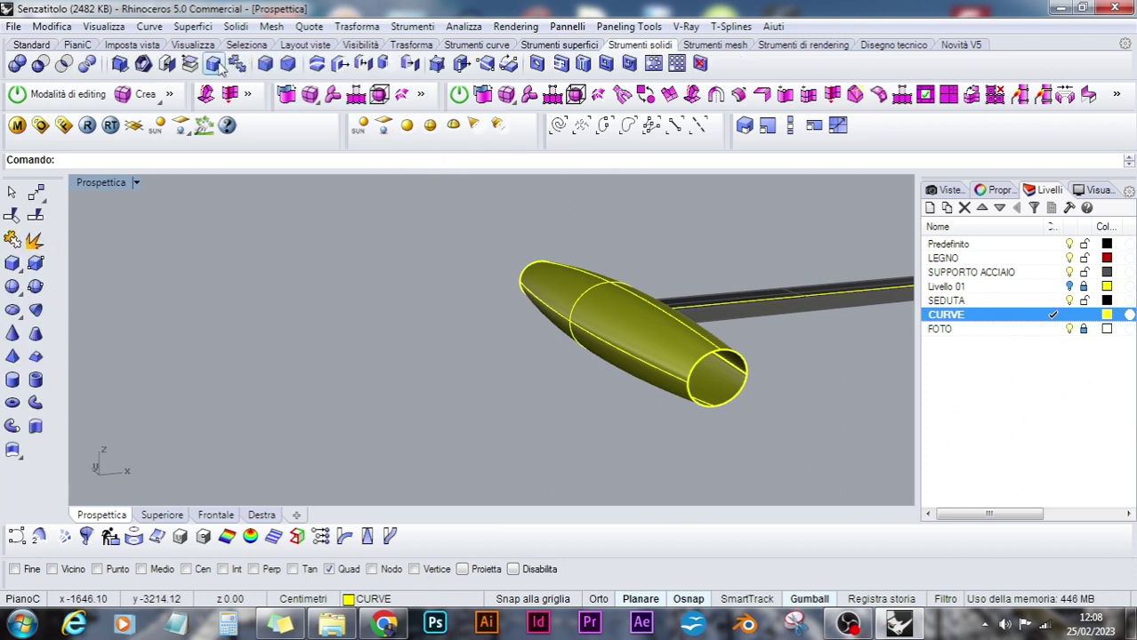
left_click(166, 64)
left_click(647, 338)
key("Return")
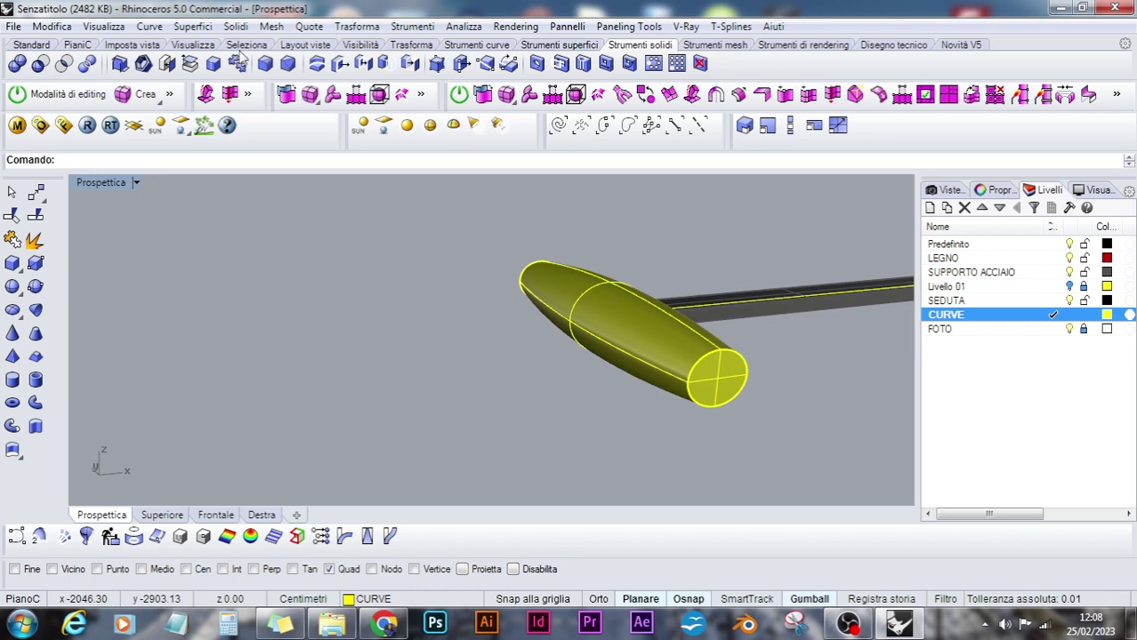
Try a 0.8 fillet on the foot's near end edge, and undo it
left_click(265, 64)
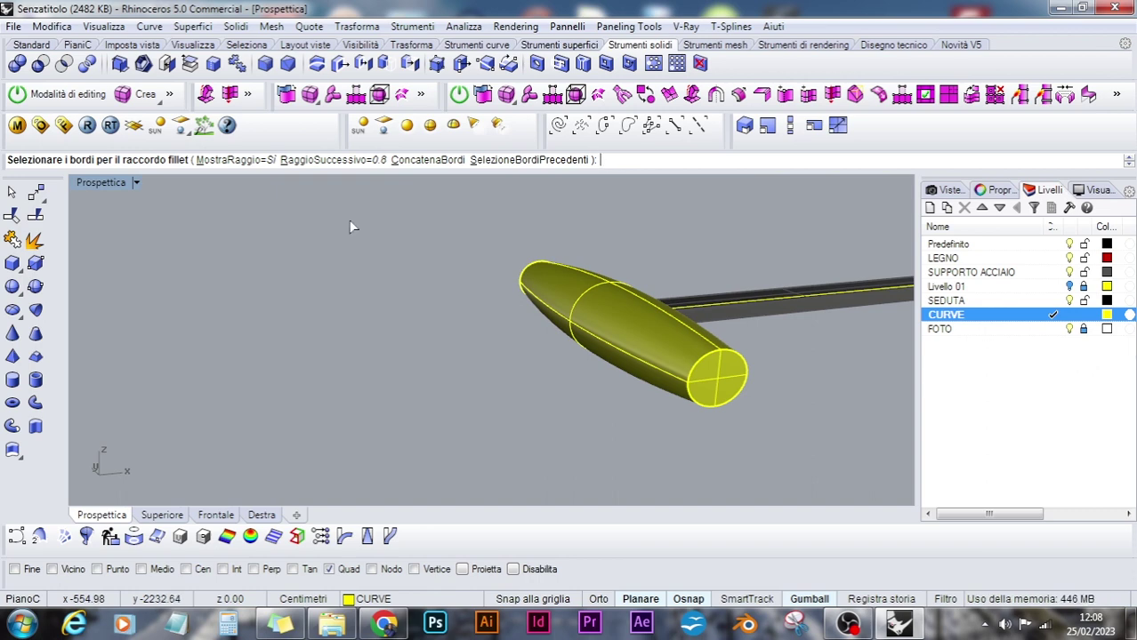
left_click(726, 406)
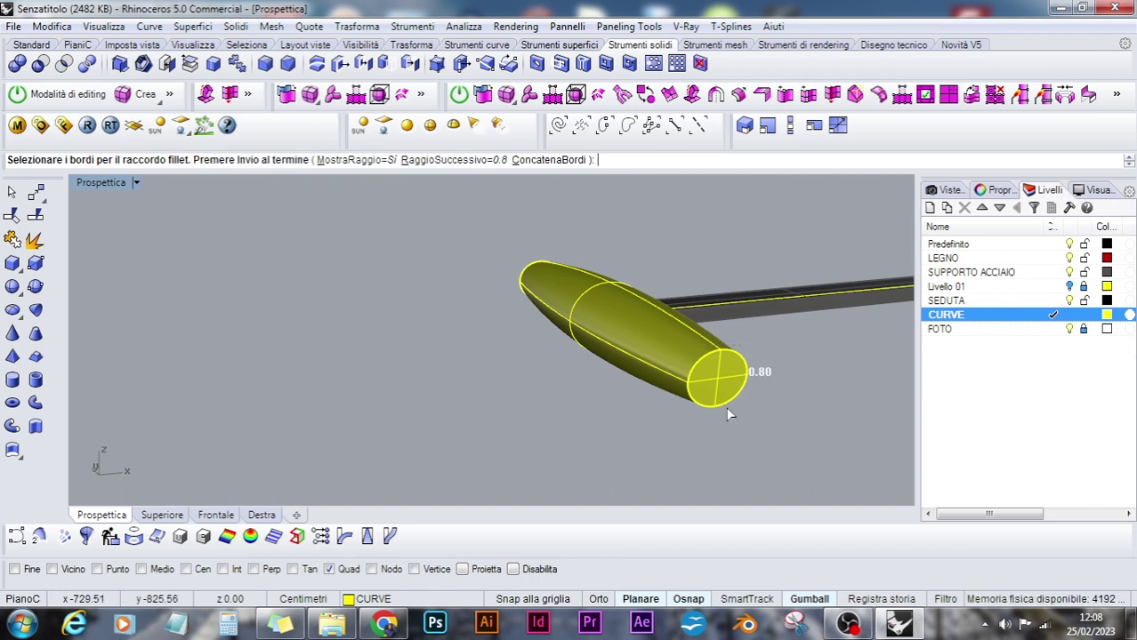
key("Return")
key("Return")
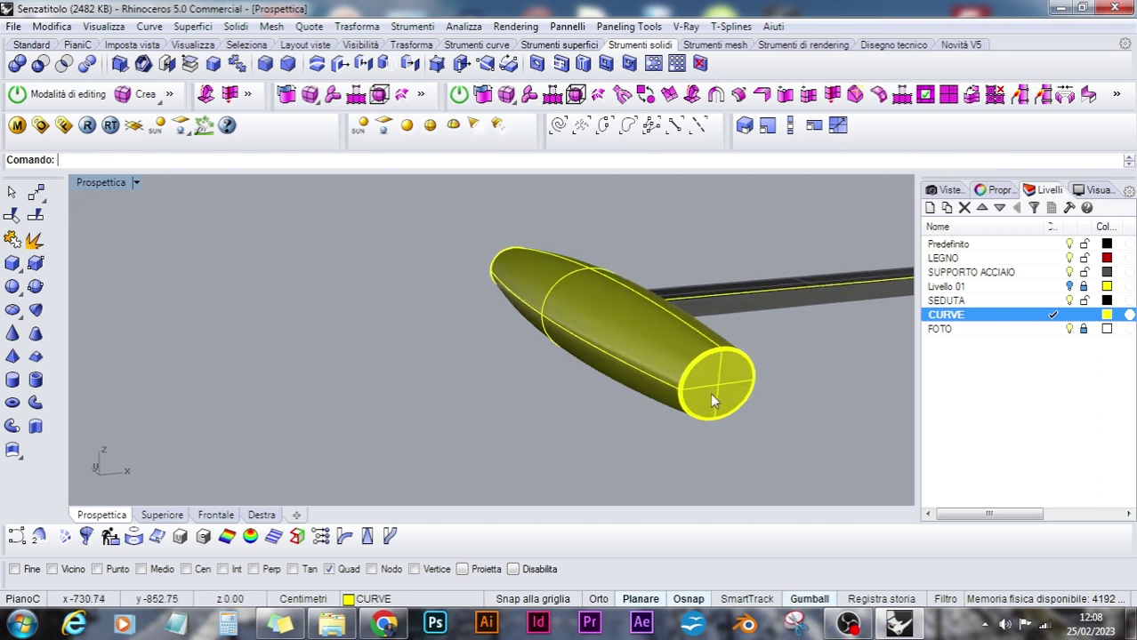
scroll(709, 392, "up", 4)
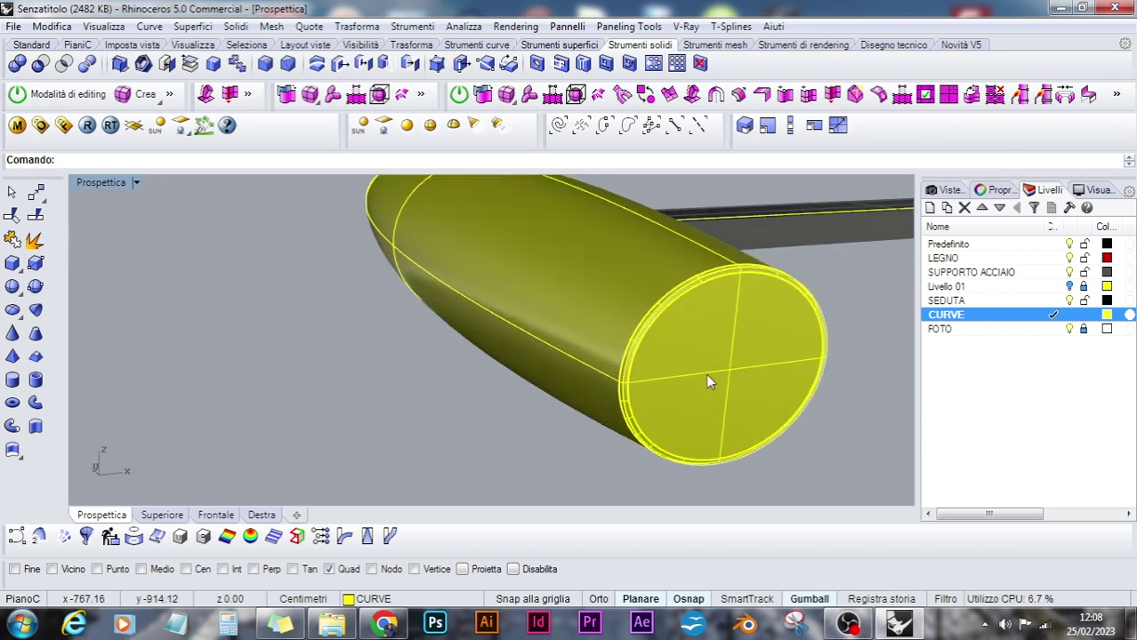
key("ctrl+z")
Fillet the foot's near end edge with a radius of 1.1
key("Return")
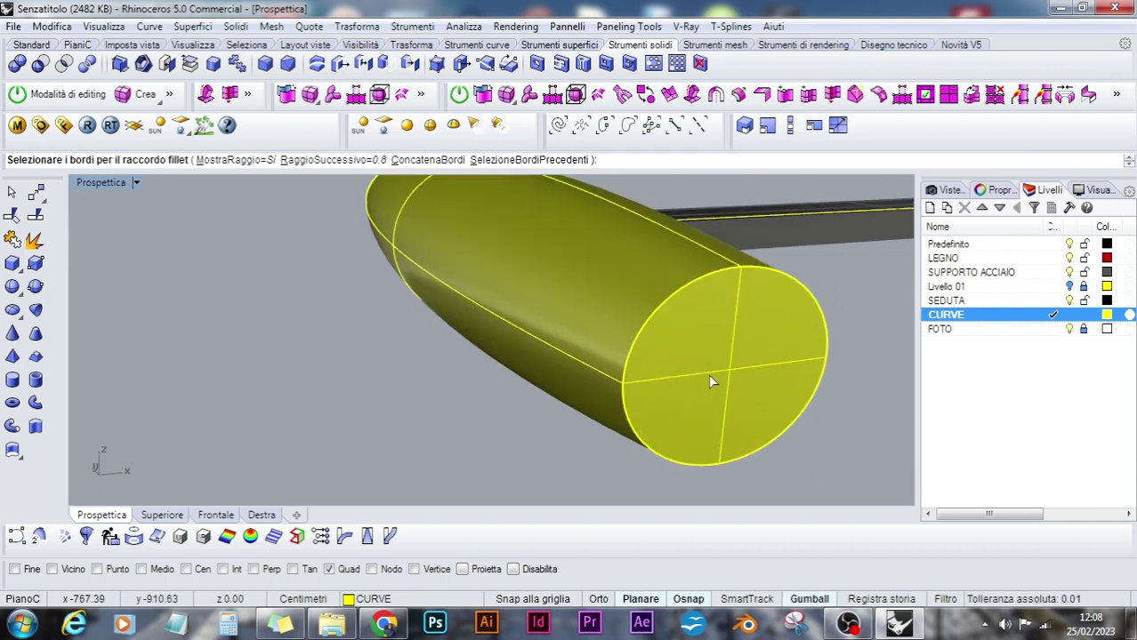
key("Return")
left_click(651, 313)
key("Return")
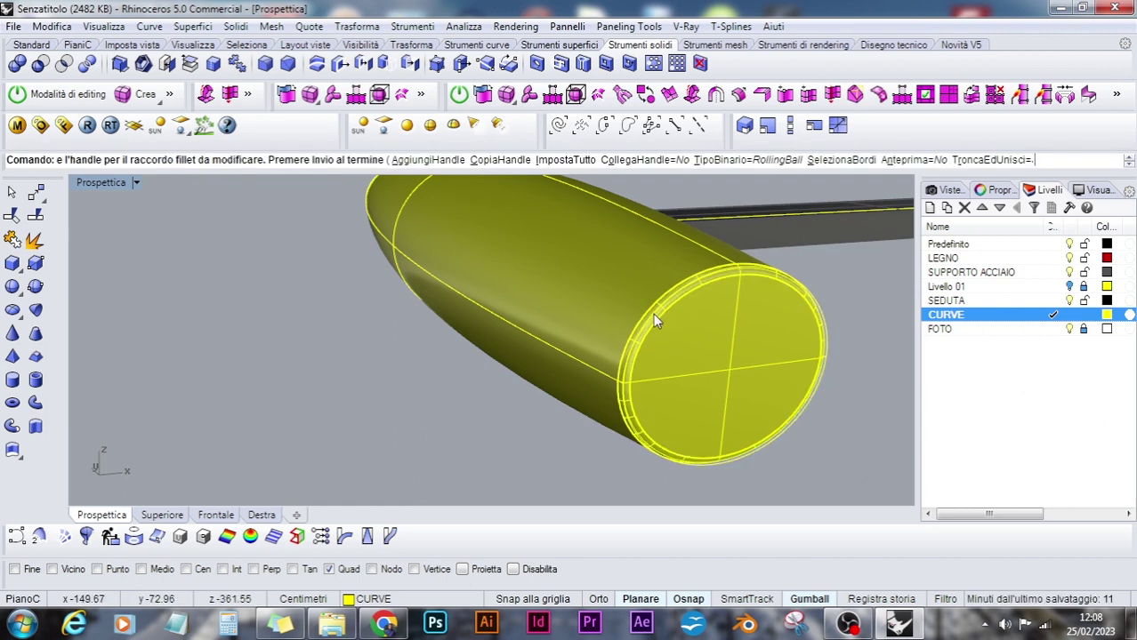
key("Return")
Fillet the foot's far end edge with the same 1.1 radius
scroll(653, 313, "down", 8)
key("Return")
left_click_drag(534, 214, 452, 286)
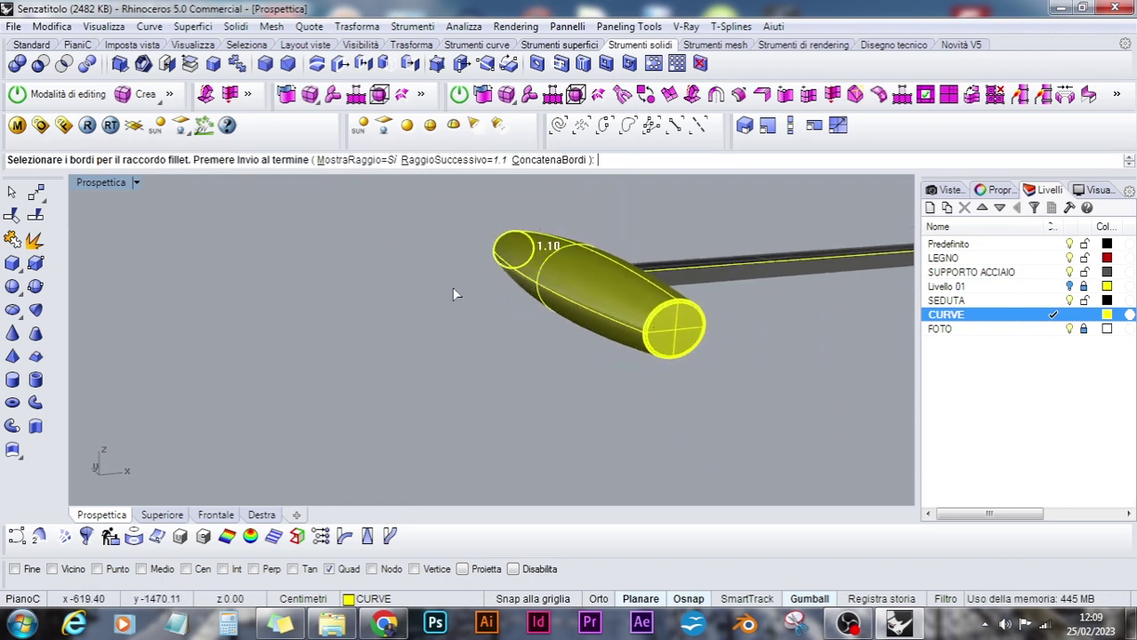
key("Return")
key("Return")
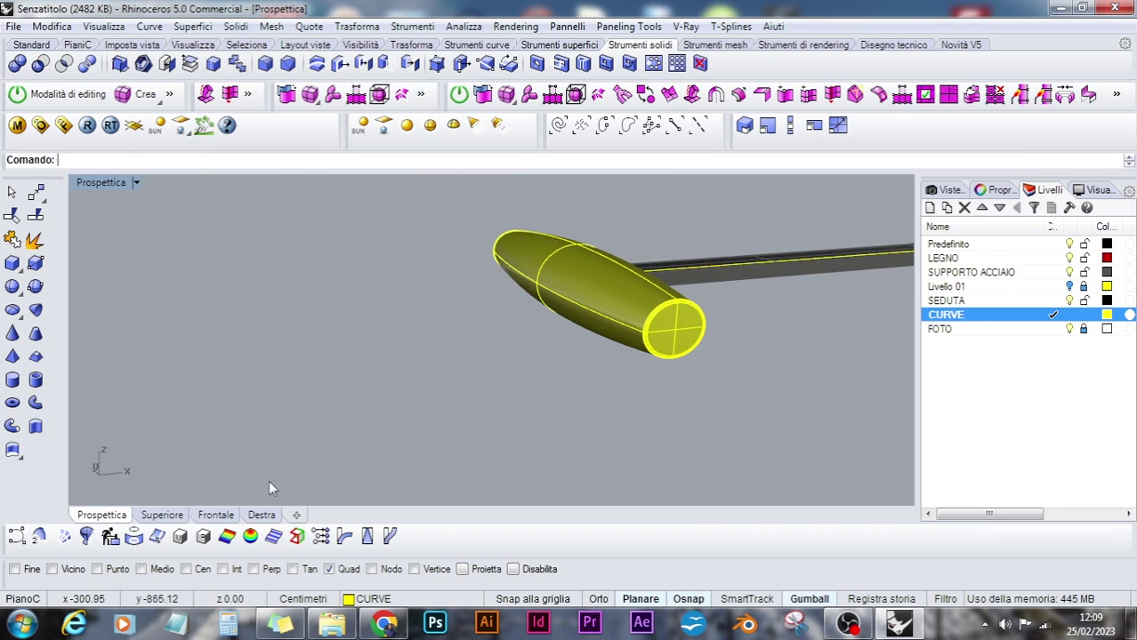
Draw a box wider than the foot over its upper part in the Frontale view, setting its long depth in the Superiore view
left_click(215, 515)
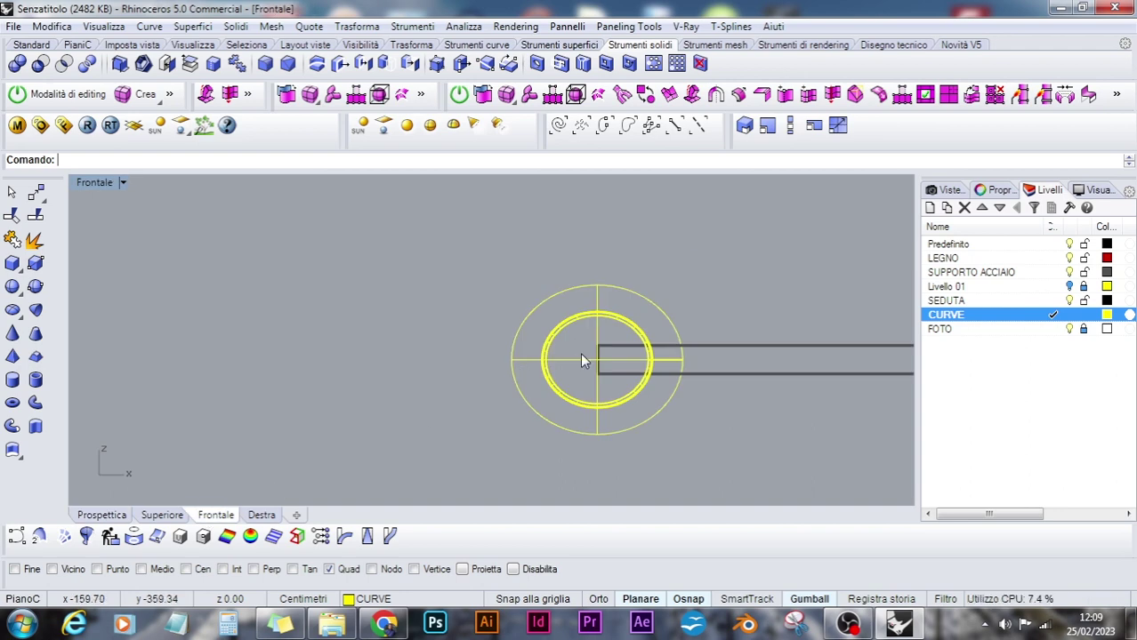
left_click(32, 44)
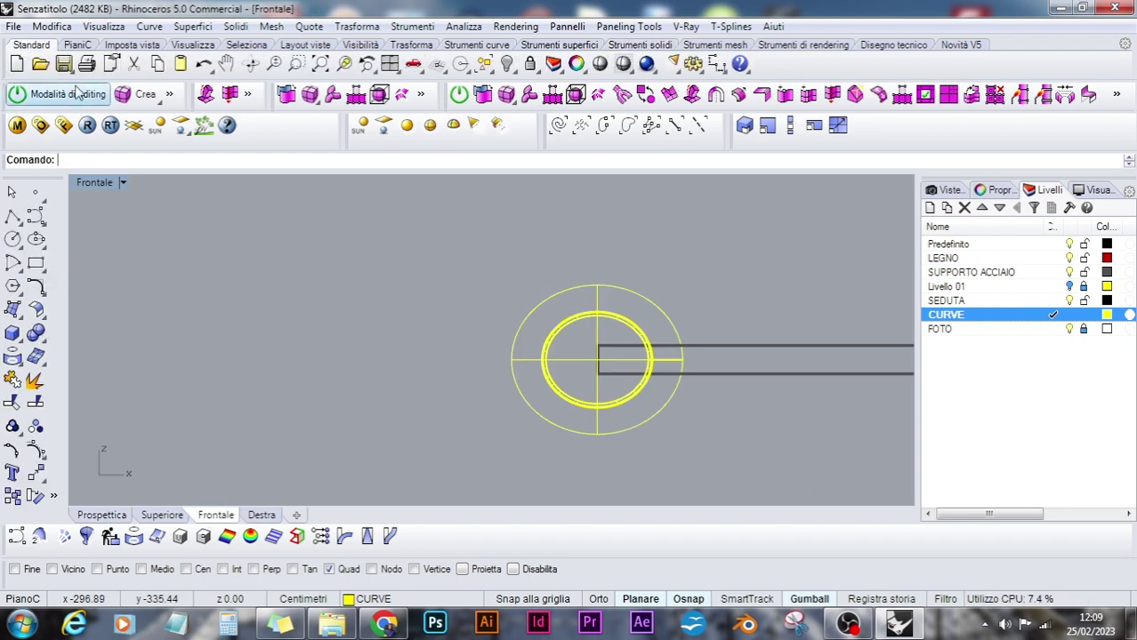
left_click(13, 332)
left_click(468, 200)
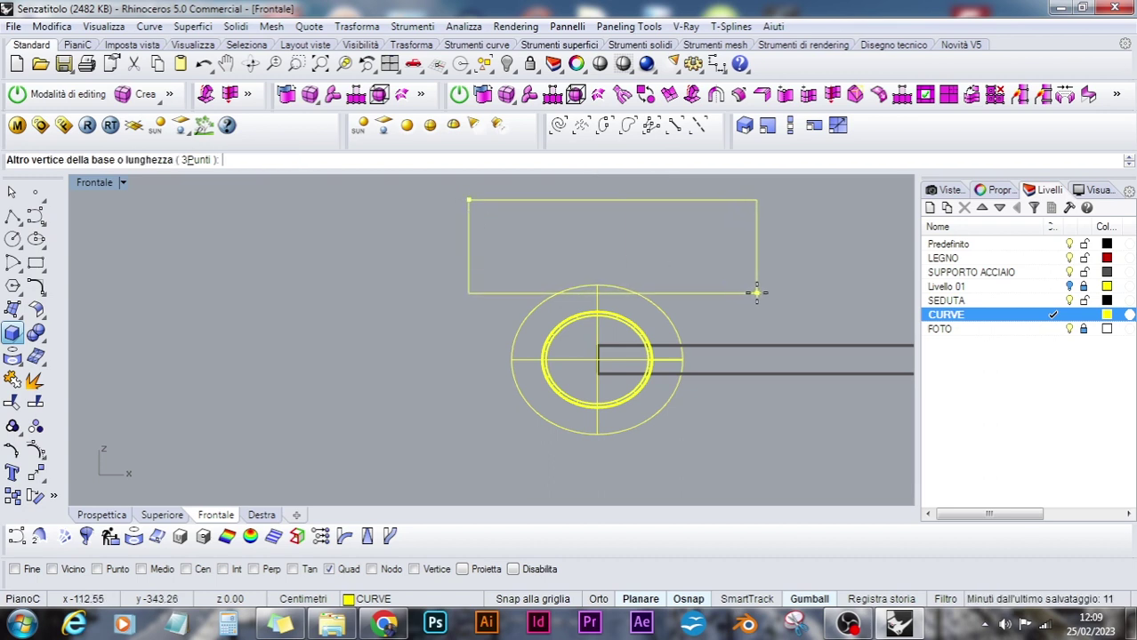
left_click(716, 290)
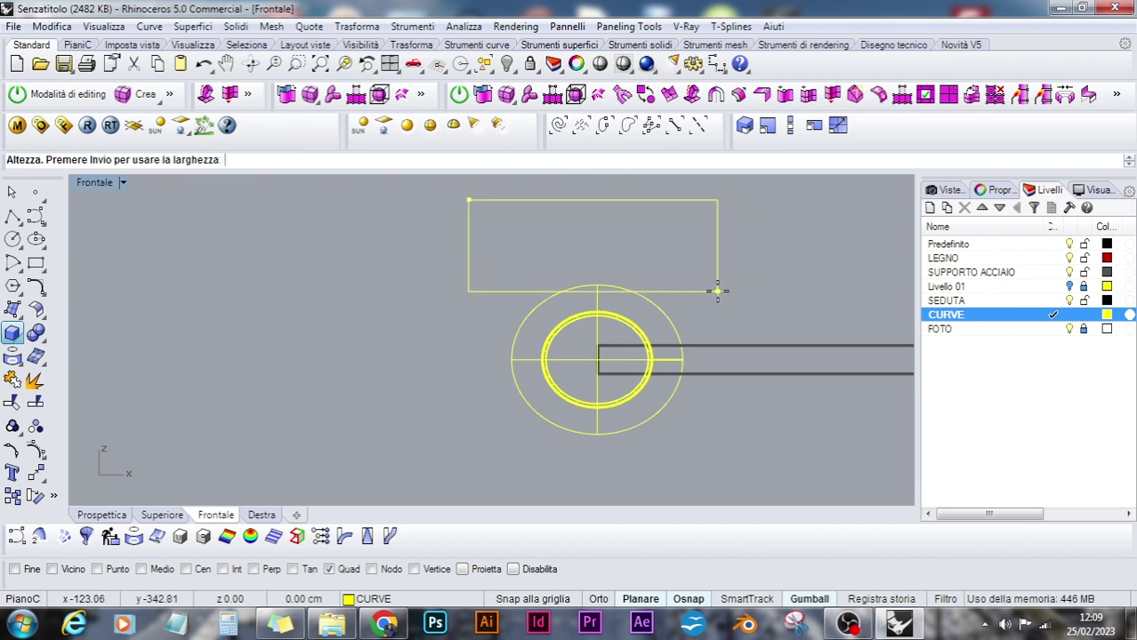
left_click(162, 515)
scroll(476, 433, "down", 5)
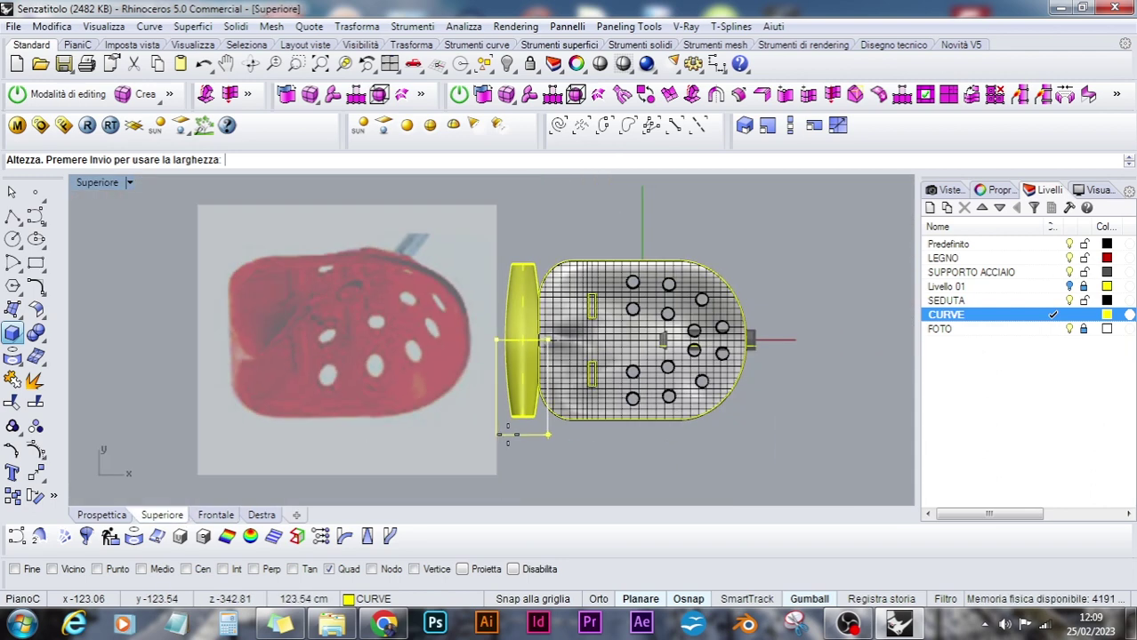
right_click_drag(533, 490, 667, 338)
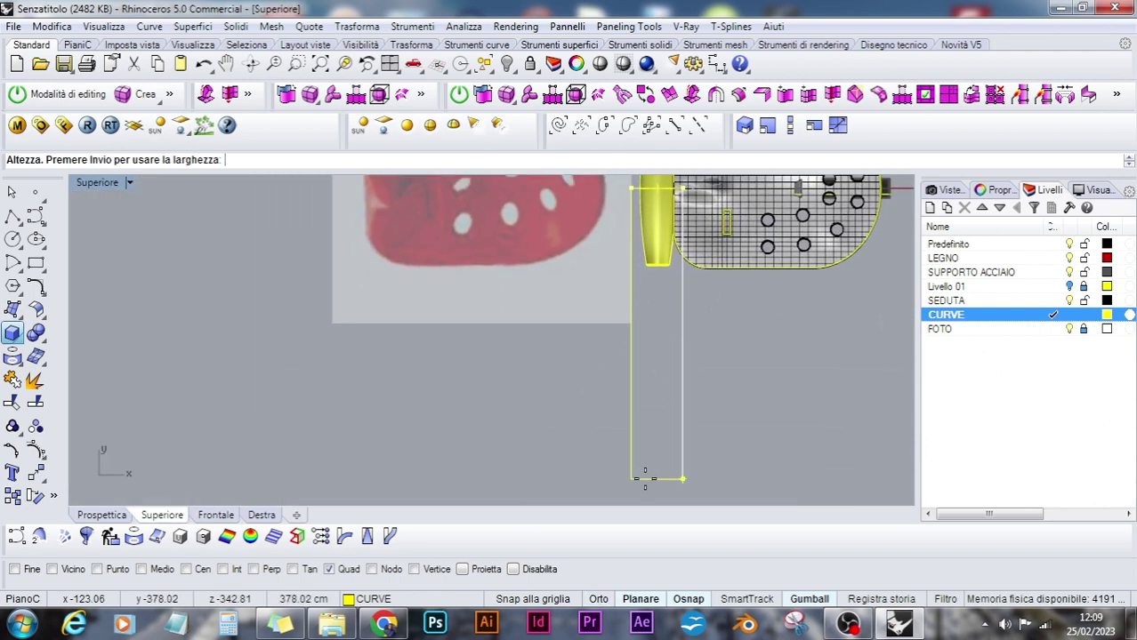
left_click(655, 470)
Move the box along the foot's length in the Superiore view so that it spans the whole foot
left_click(678, 334)
left_click_drag(663, 304, 677, 255)
left_click(102, 515)
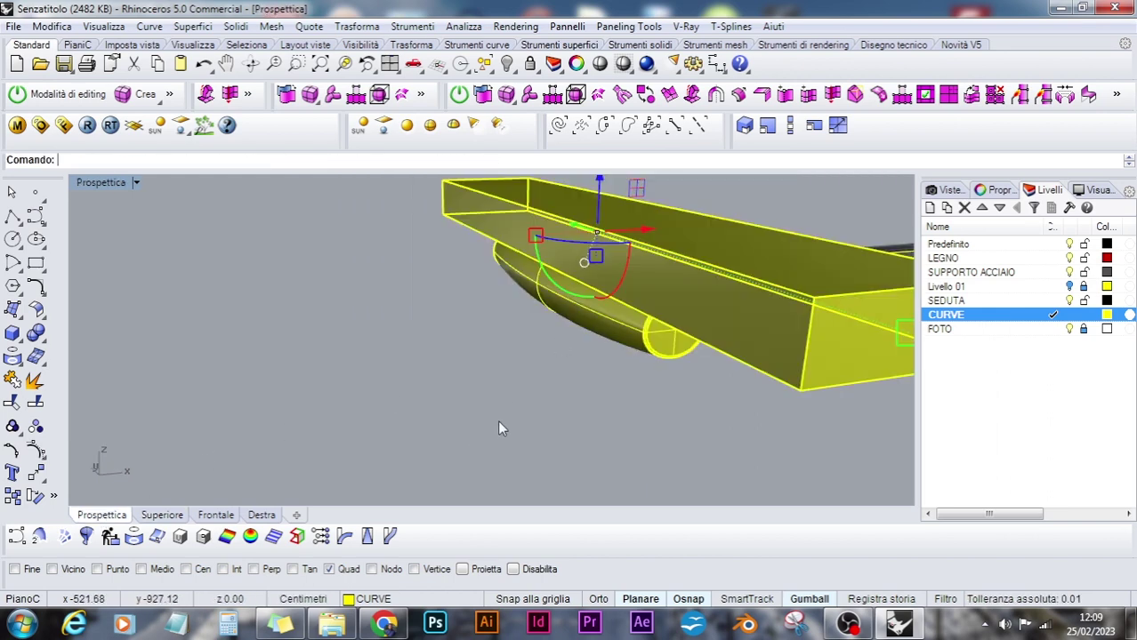
left_click(554, 363)
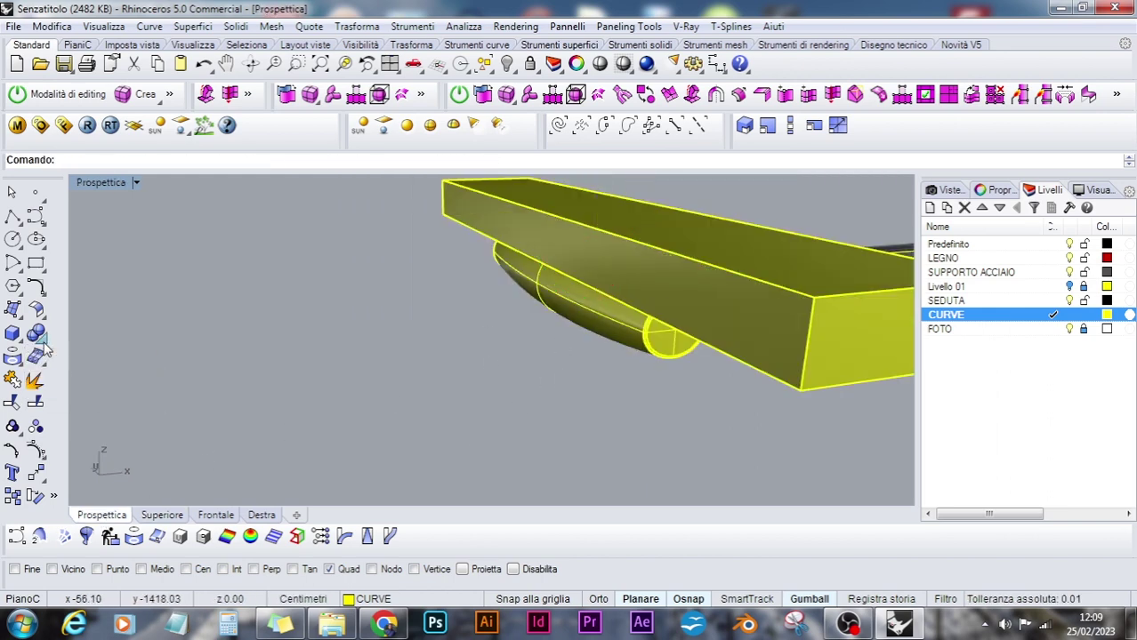
Try subtracting the box from the foot with a Boolean difference to flatten its top, and undo the cut
left_click(36, 356)
left_click(86, 340)
left_click(546, 309)
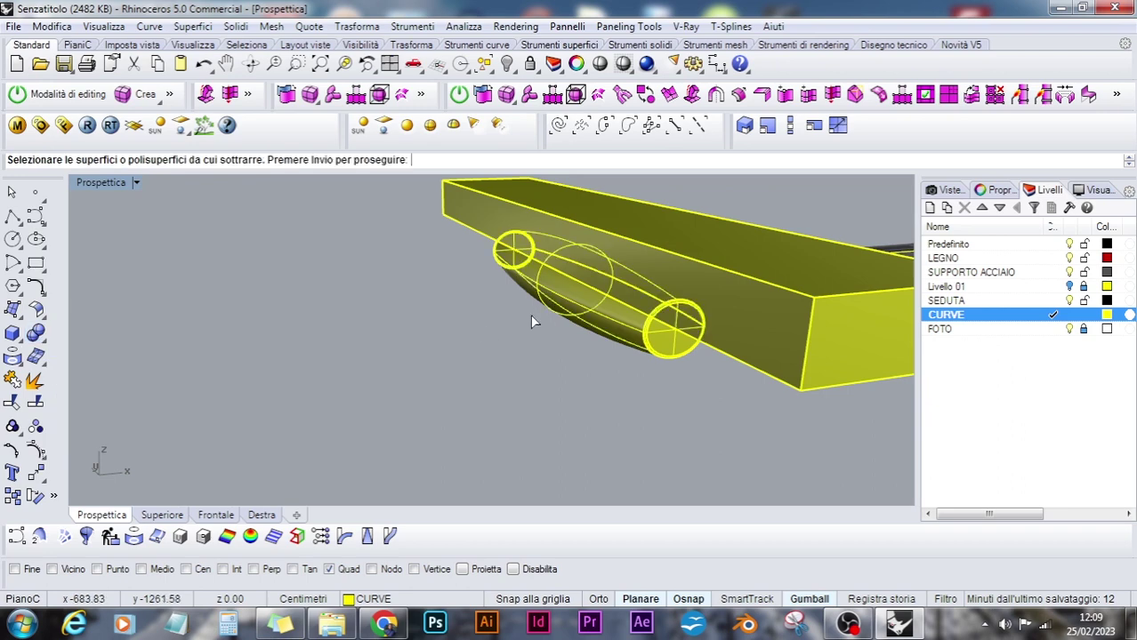
key("Return")
left_click(567, 226)
key("Return")
scroll(626, 261, "up", 5)
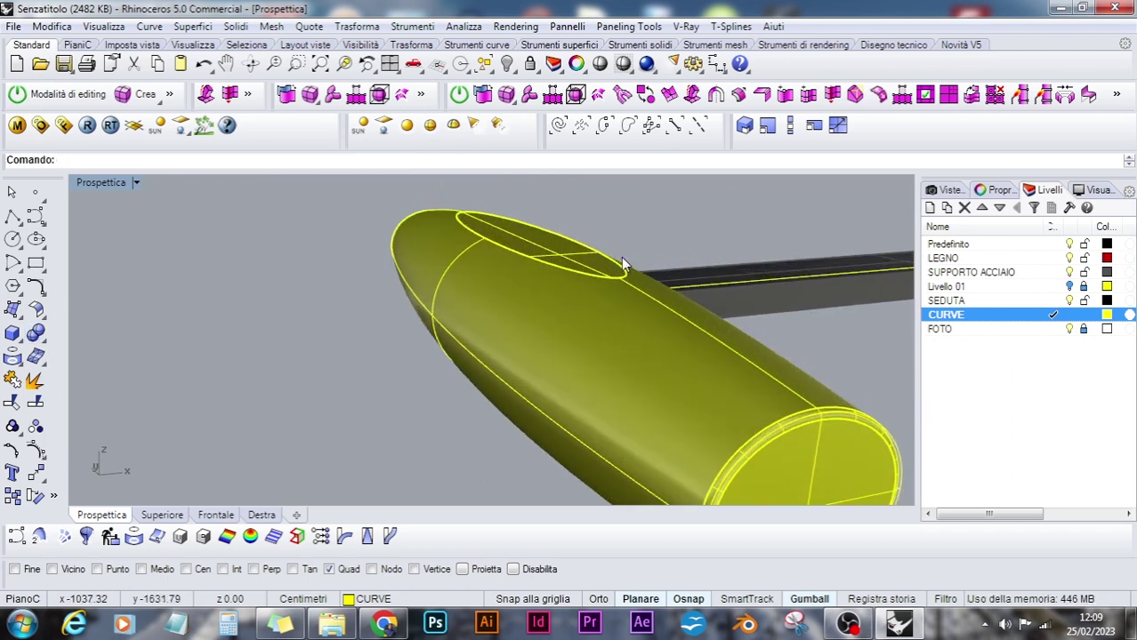
scroll(621, 257, "up", 5)
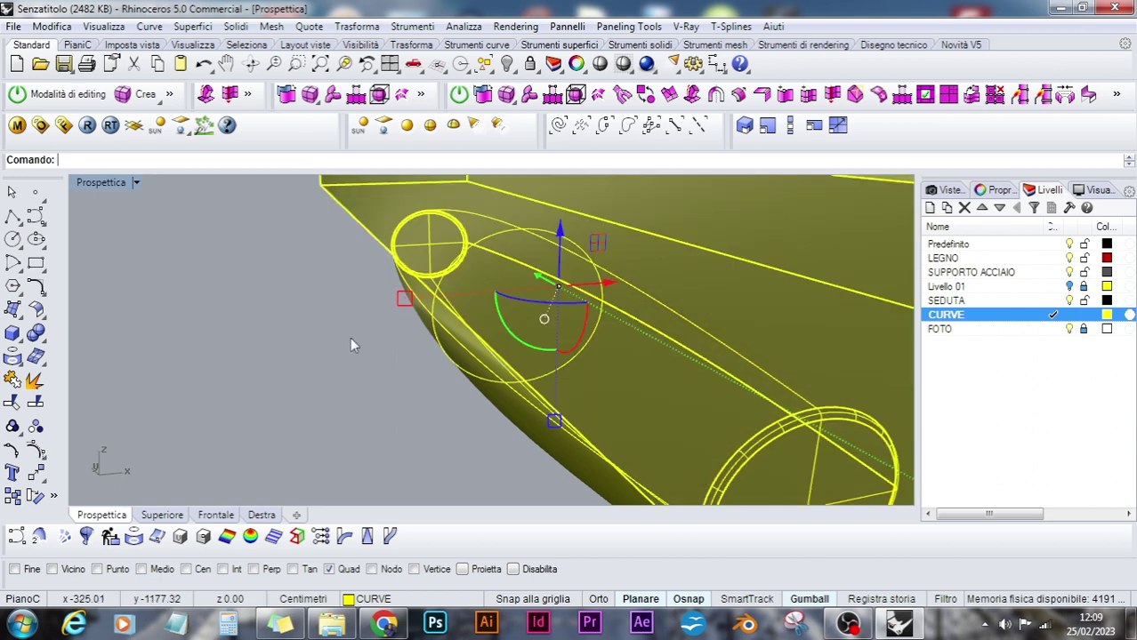
Lower the cutting box slightly into the foot along the vertical axis
left_click(546, 235)
mouse_move(562, 196)
left_mouse_down()
mouse_move(560, 183)
mouse_move(562, 201)
left_mouse_up()
left_click(286, 334)
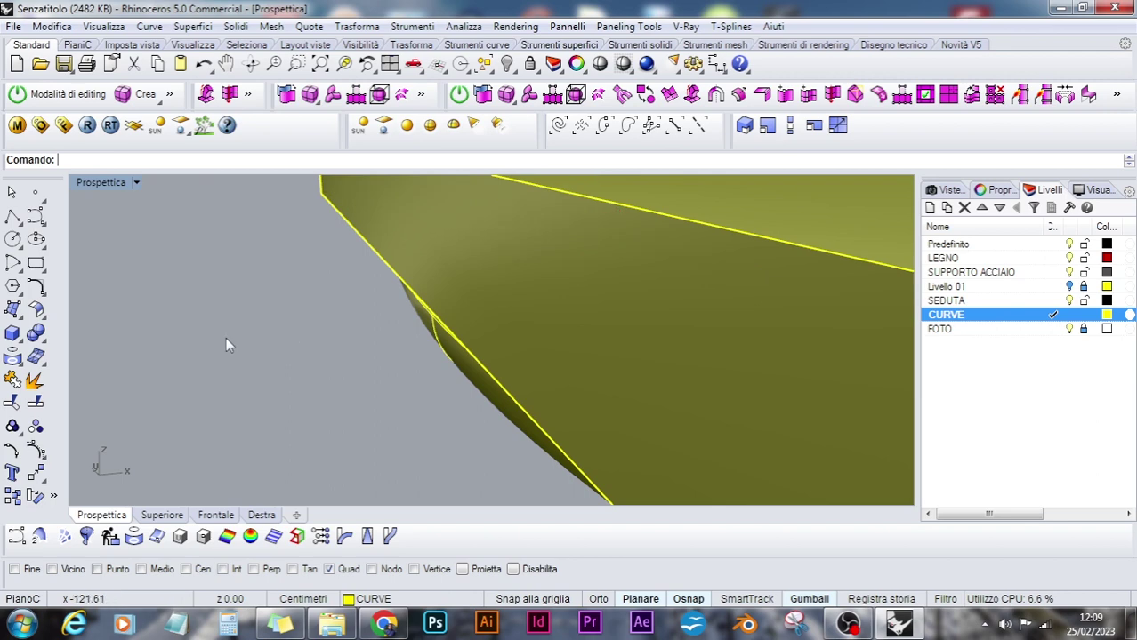
left_click(39, 336)
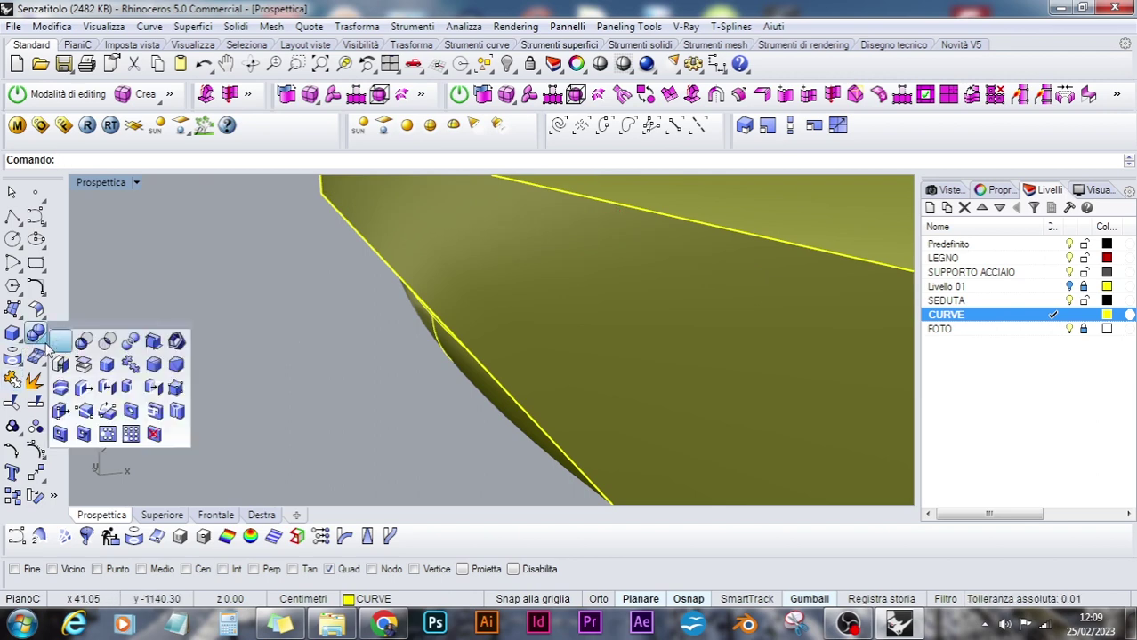
left_click(105, 343)
left_click(472, 387)
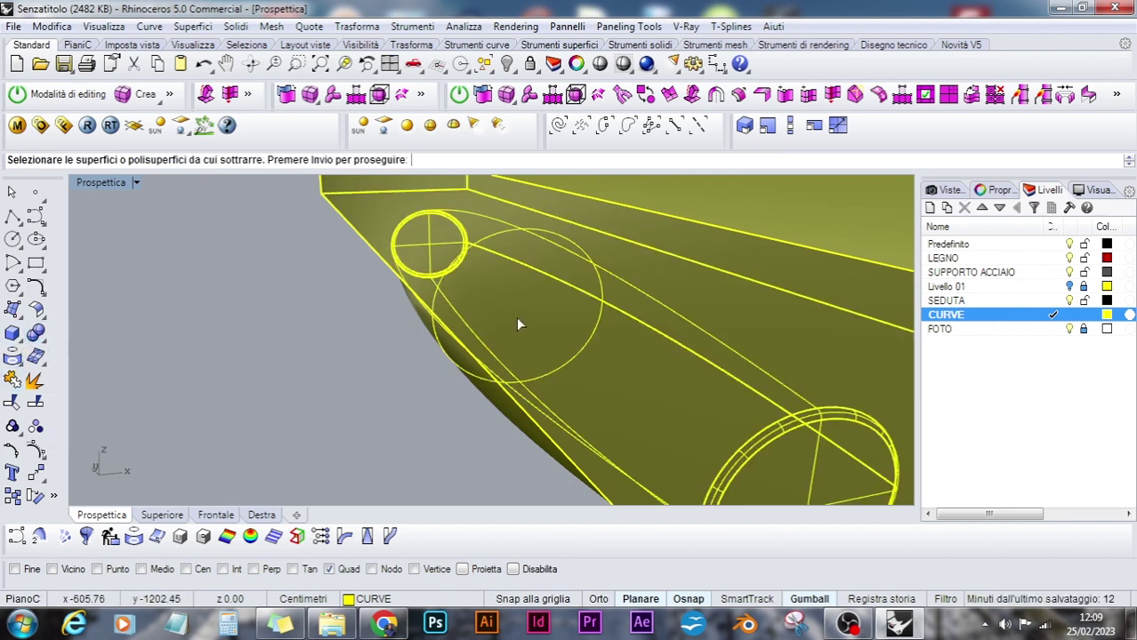
key("Return")
key("Escape")
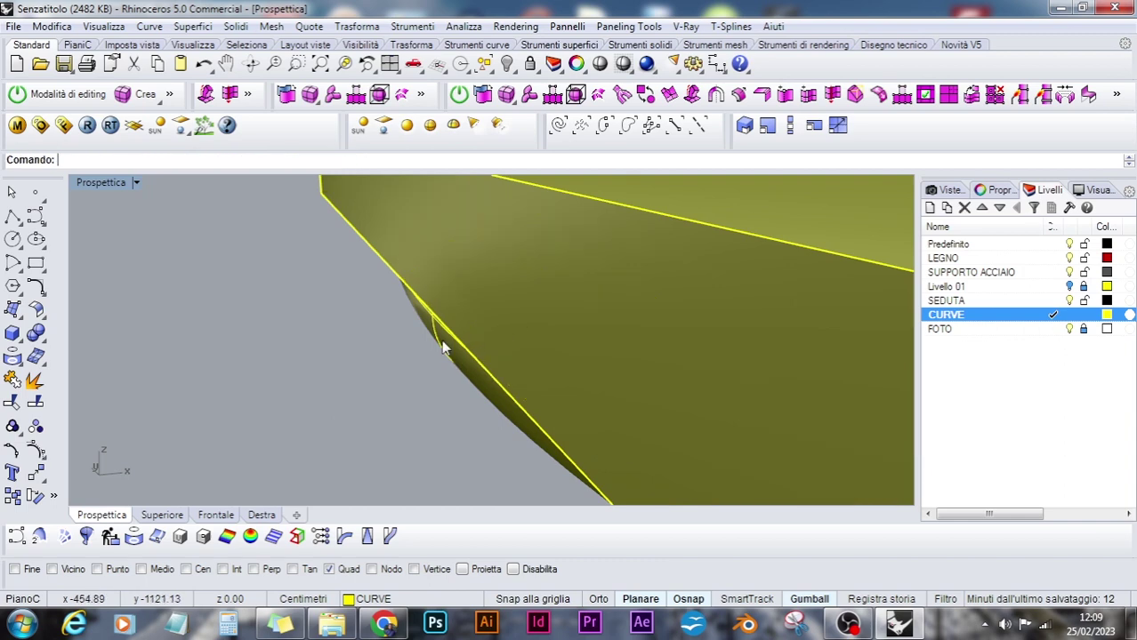
Subtract the lowered box from the foot with a Boolean difference to cut a flat face on its top
left_click(45, 349)
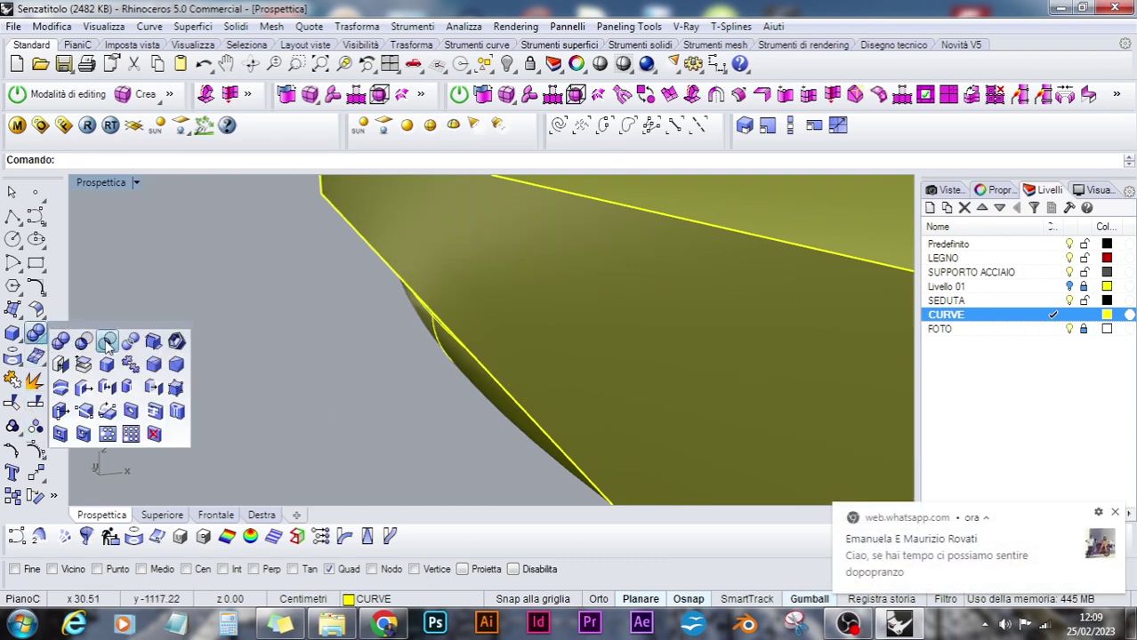
left_click(84, 341)
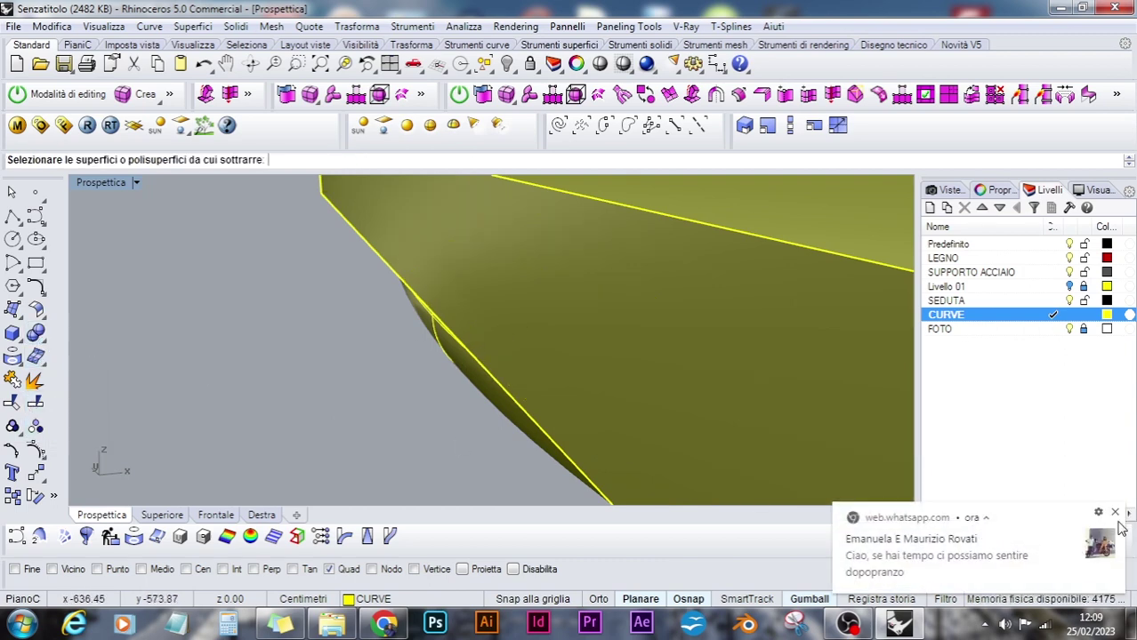
left_click(470, 371)
right_click(450, 338)
left_click(460, 323)
right_click(460, 323)
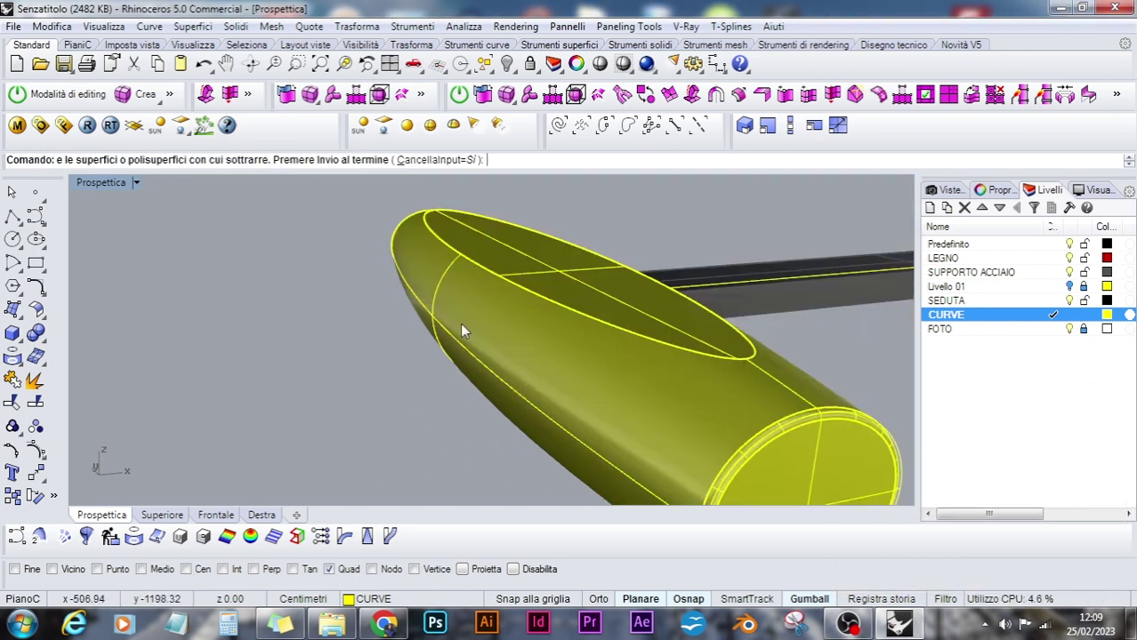
key("Return")
right_click_drag(485, 260, 618, 378)
scroll(611, 374, "down", 4)
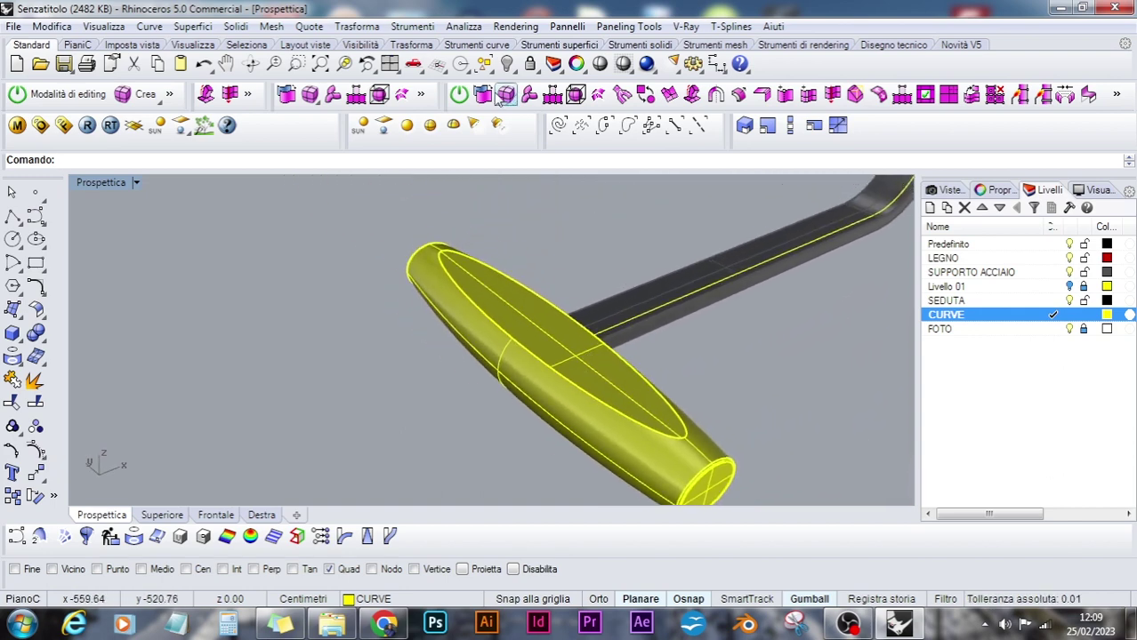
left_click(638, 44)
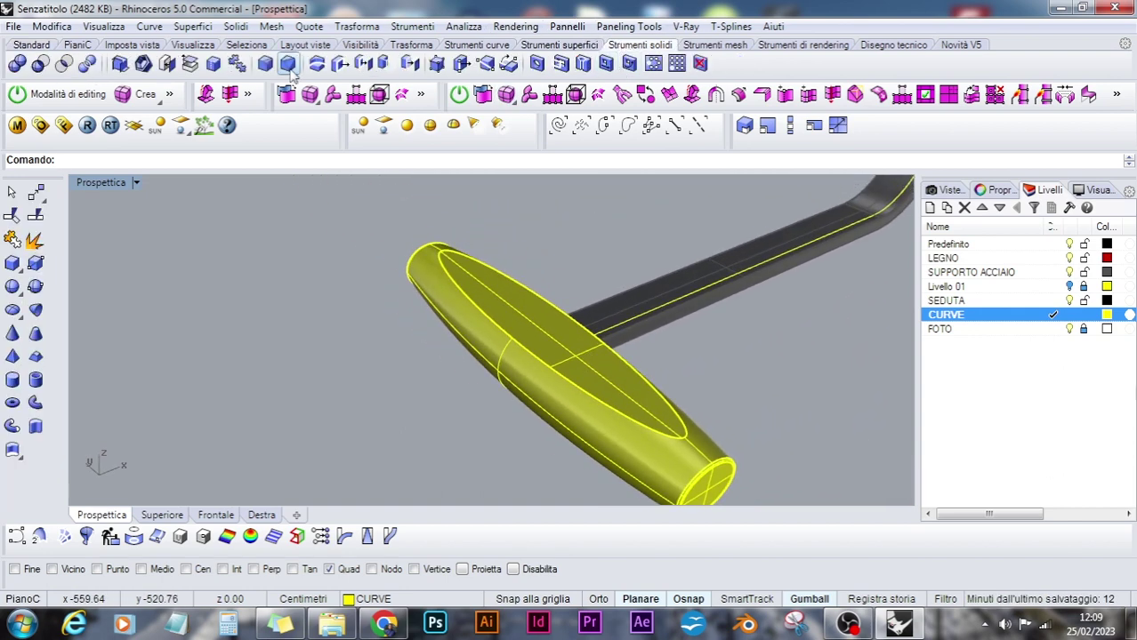
left_click(264, 68)
left_click(479, 316)
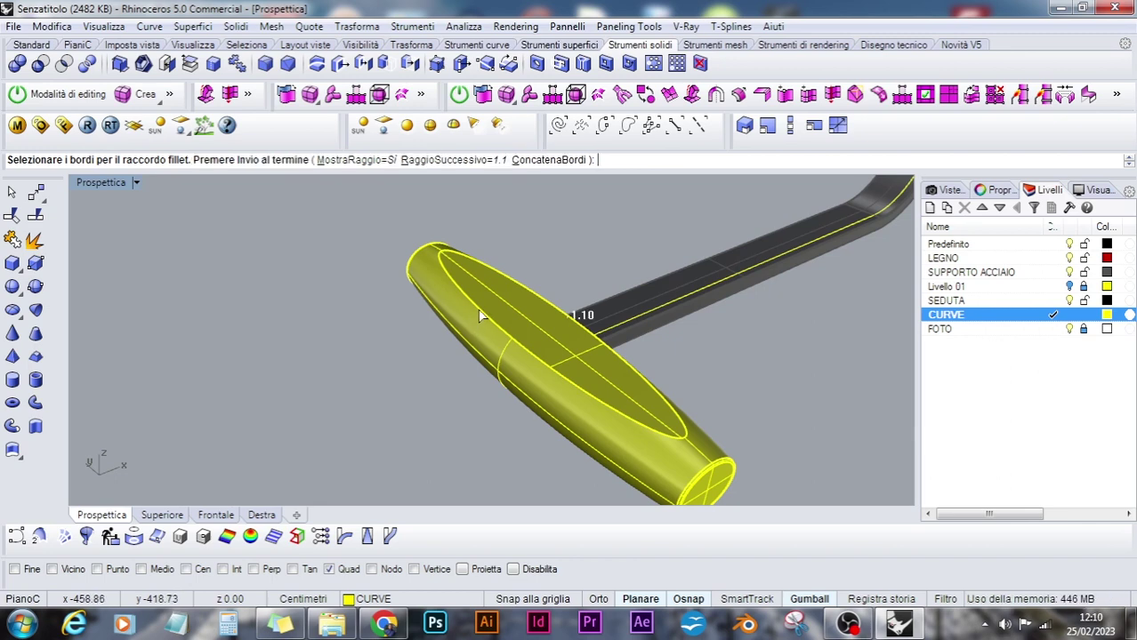
key("Escape")
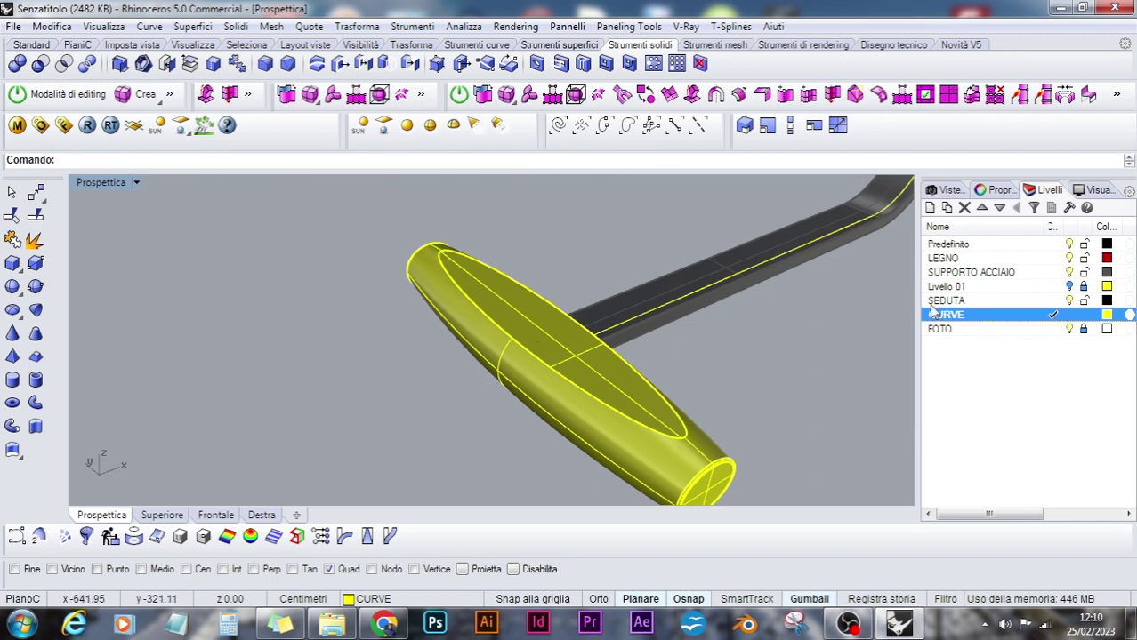
Move the wooden foot to the LEGNO layer and set that layer's colour to Marrone
left_click(645, 432)
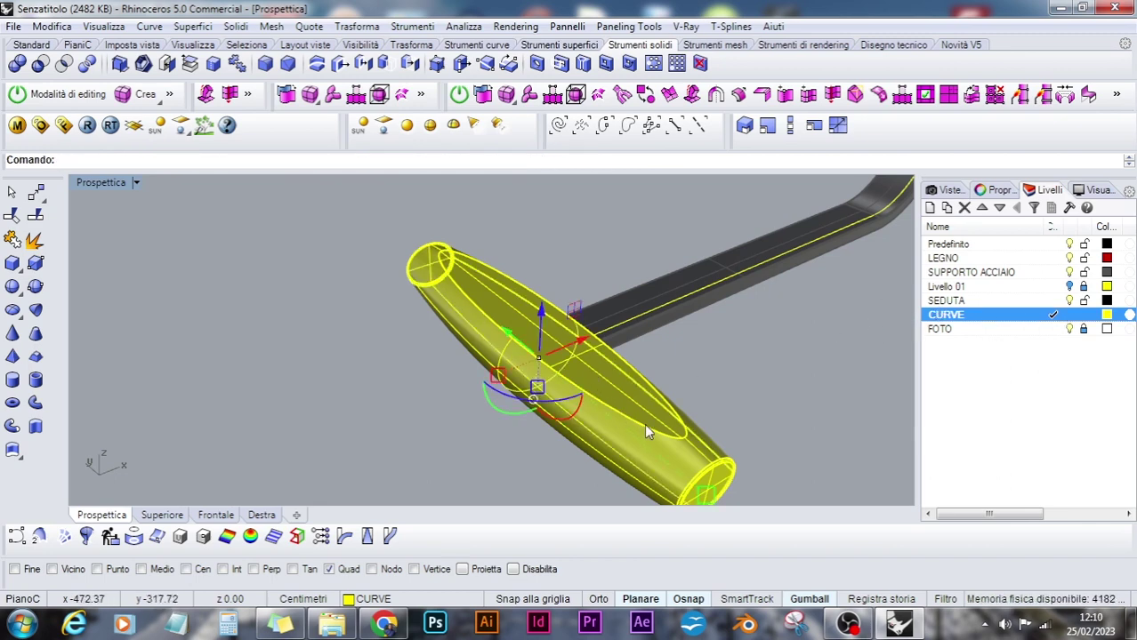
right_click(945, 258)
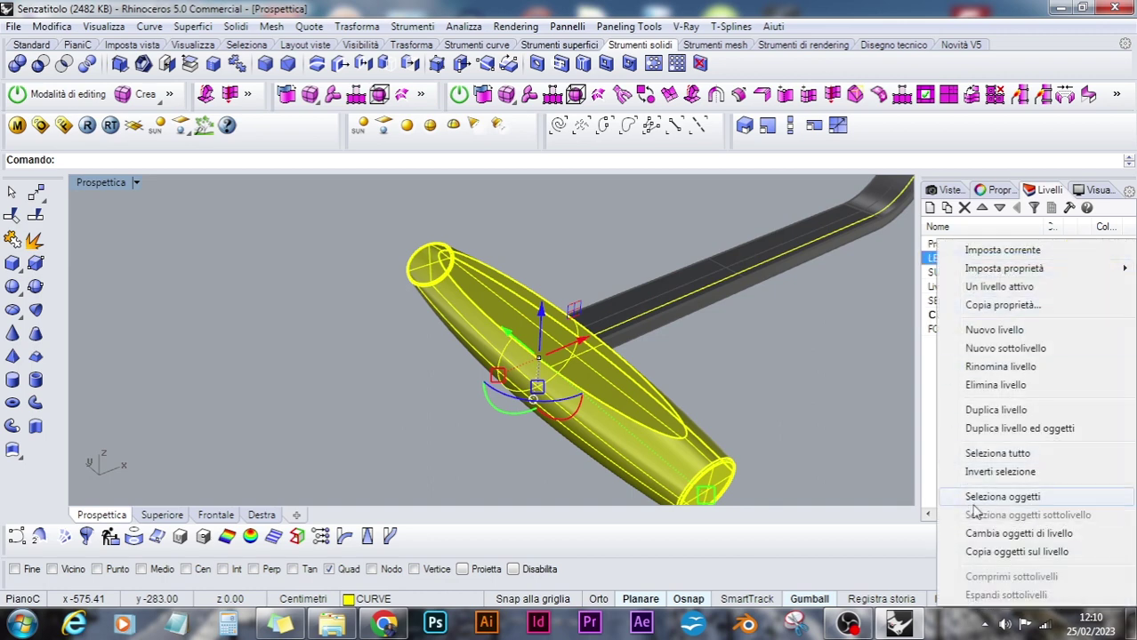
left_click(987, 530)
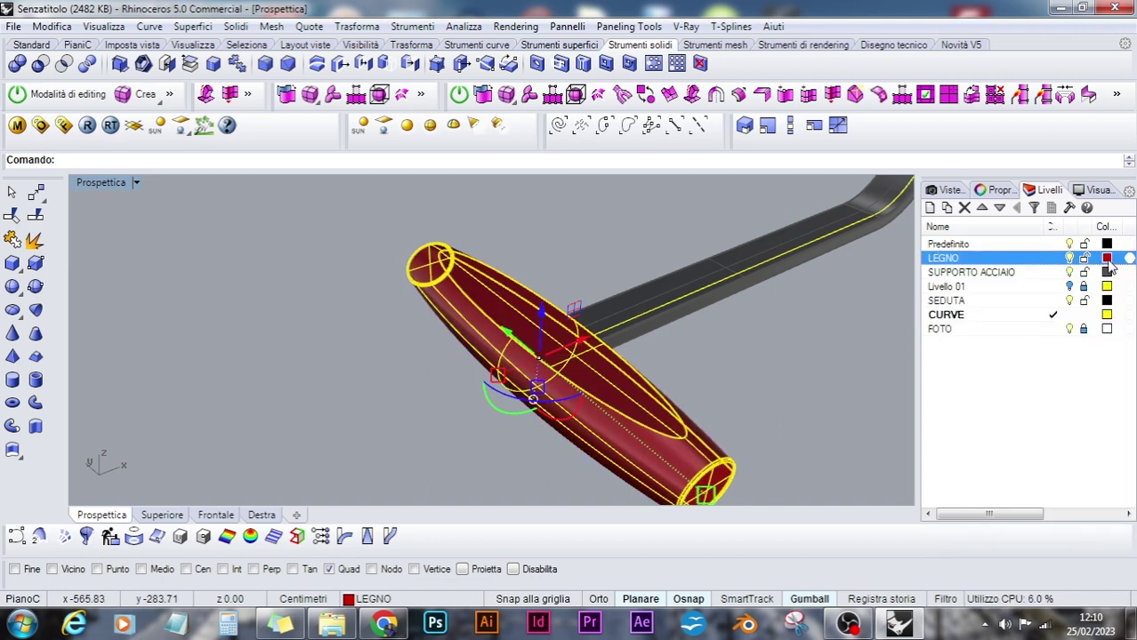
left_click(1107, 258)
left_click(407, 283)
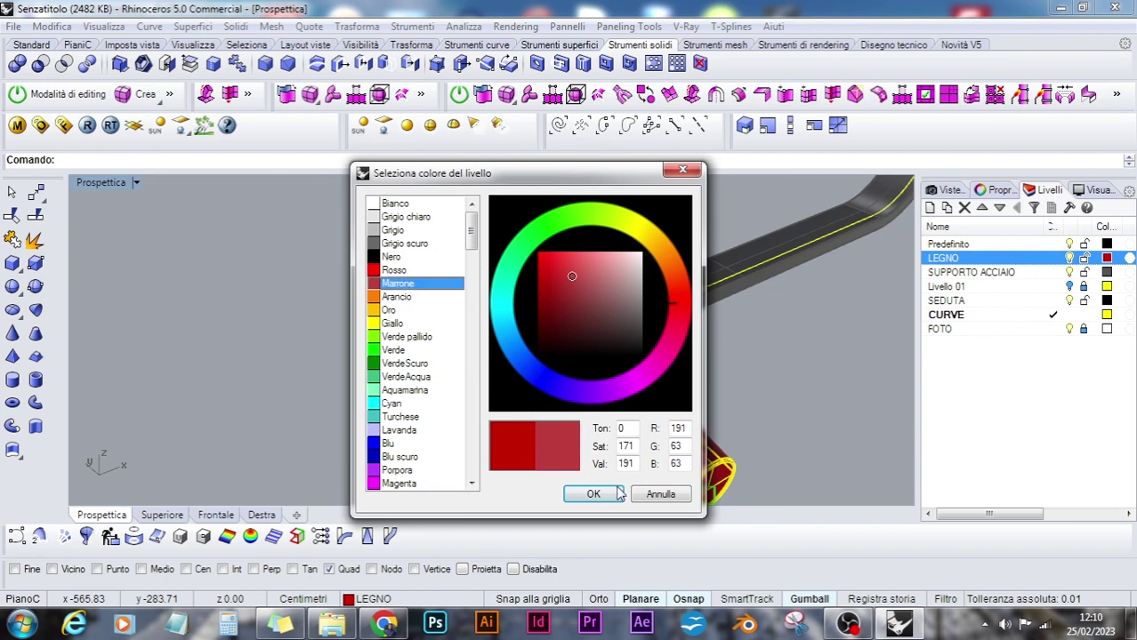
left_click(620, 494)
key("Escape")
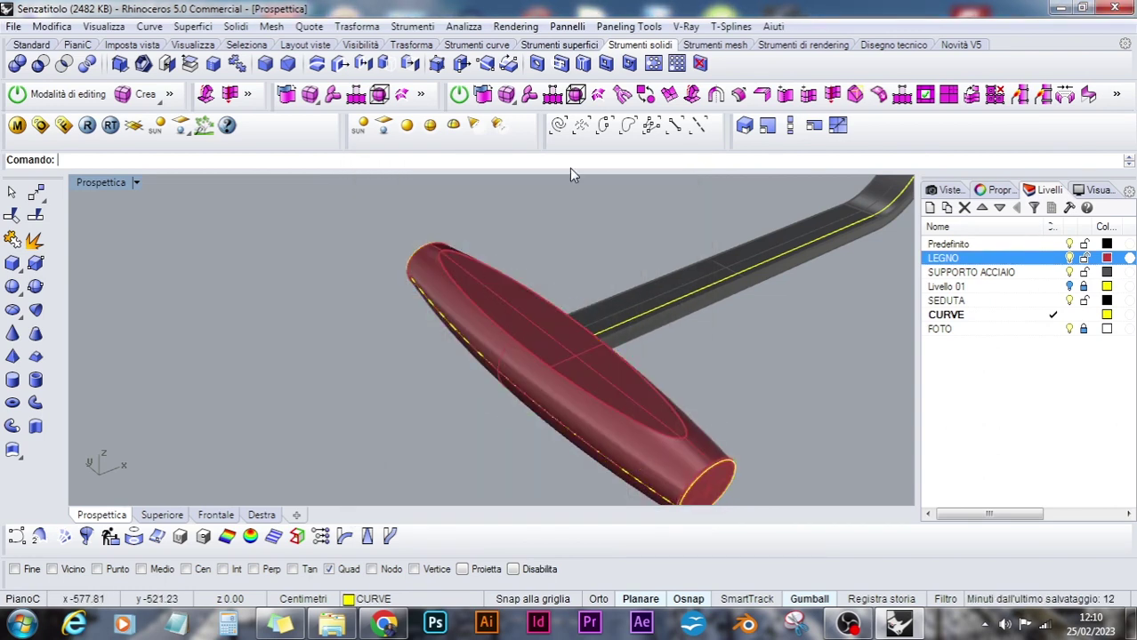
Try a fillet with radius 1.1 on the edge around the foot's flat top face, and undo it
left_click(236, 62)
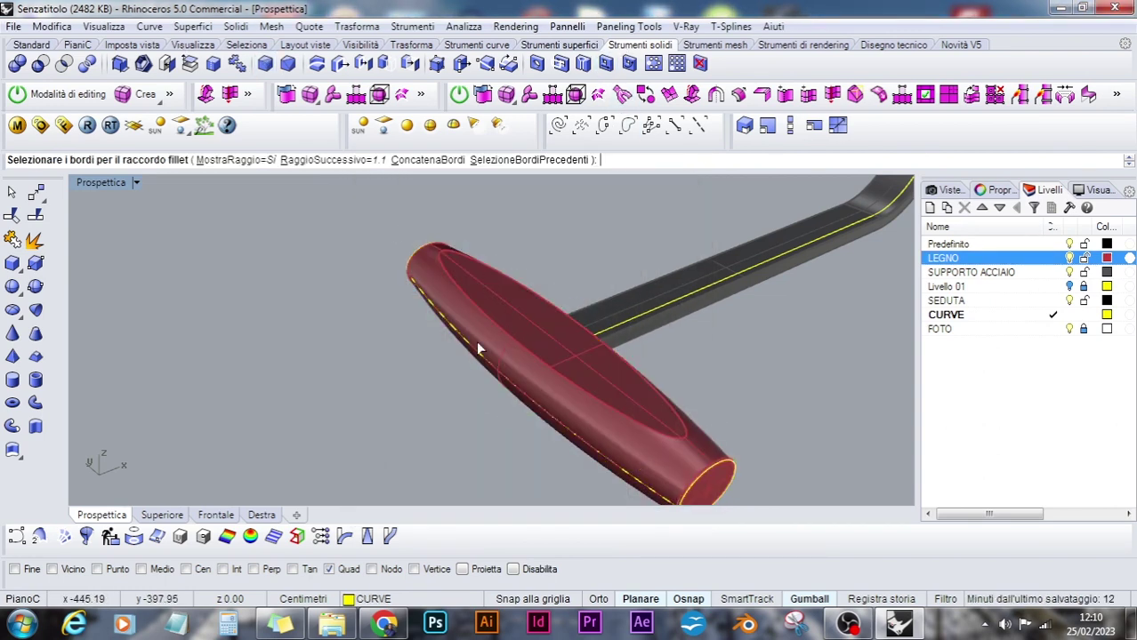
left_click(490, 325)
key("Return")
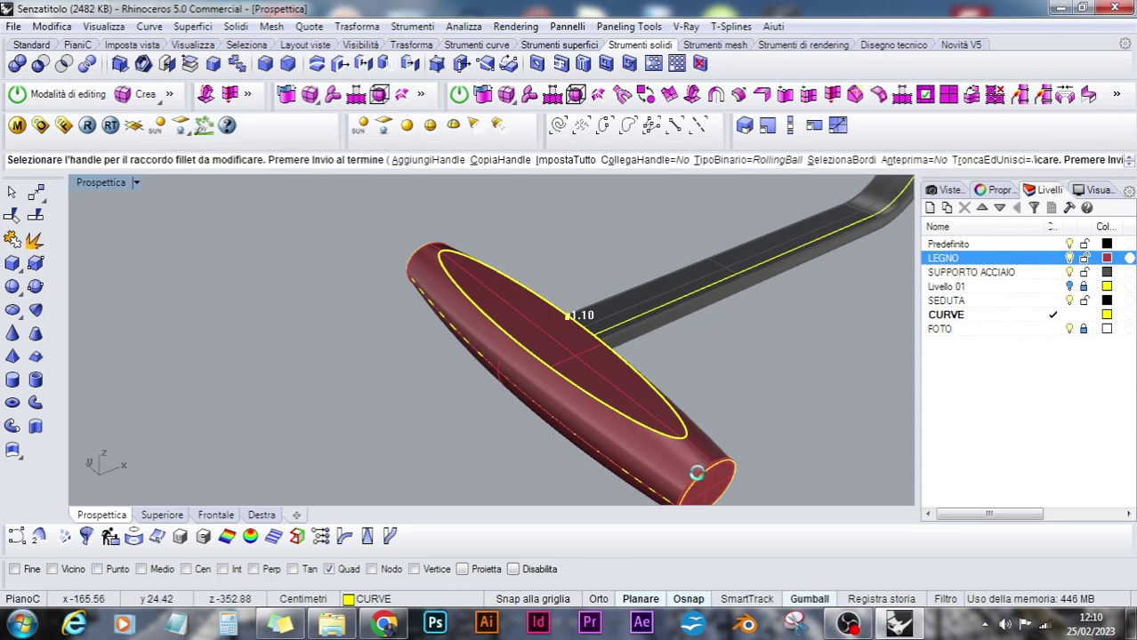
key("Return")
scroll(672, 437, "up", 6)
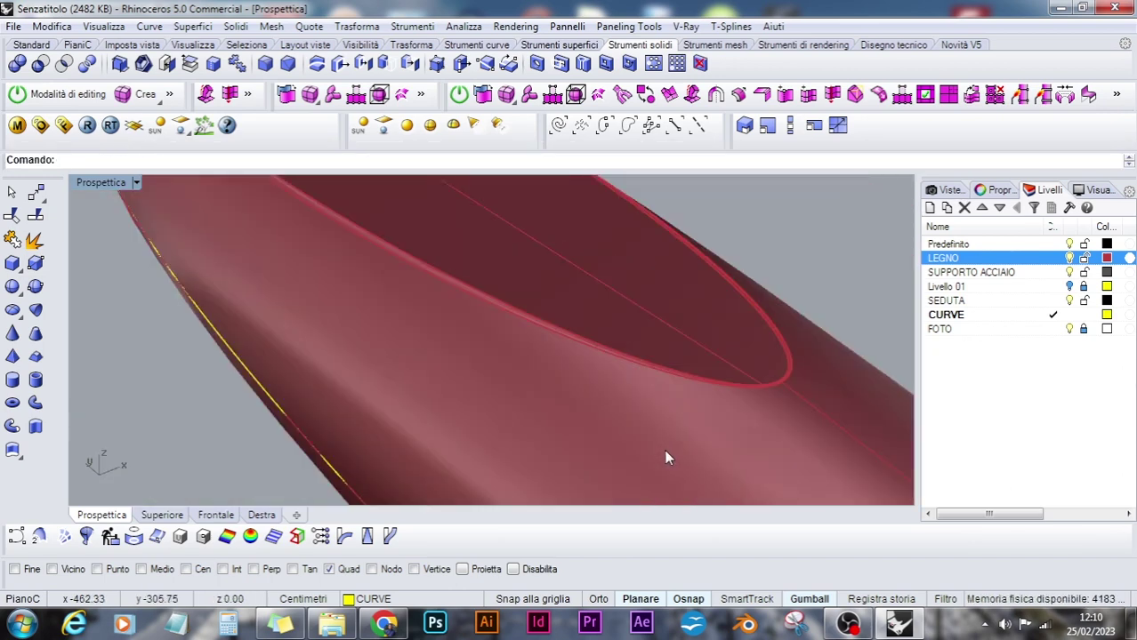
scroll(684, 373, "up", 6)
scroll(684, 373, "down", 6)
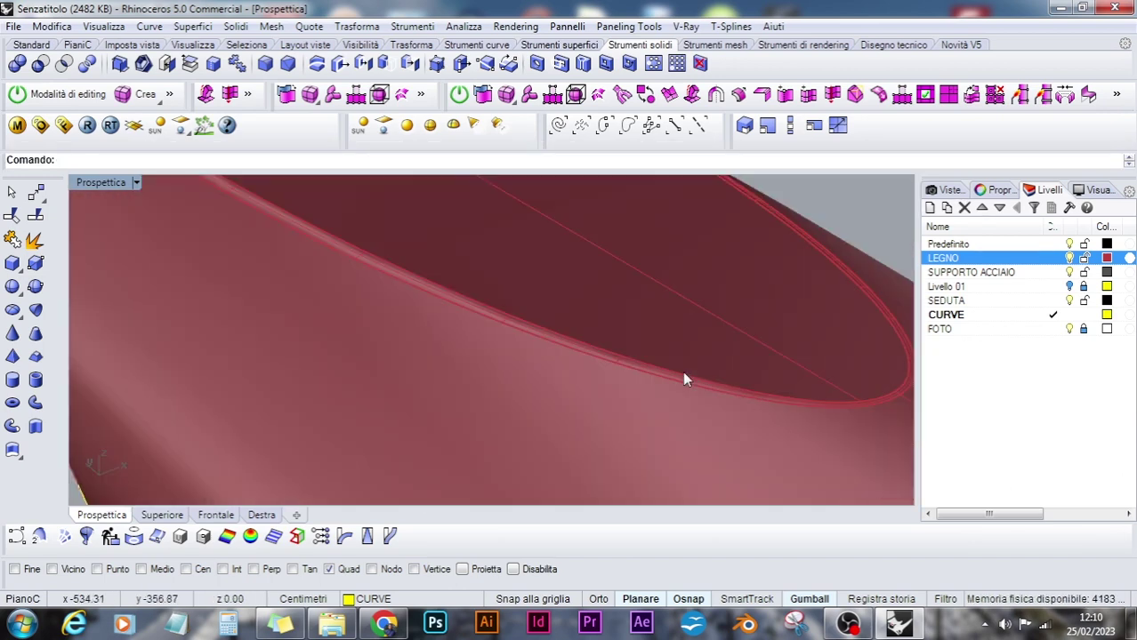
key("ctrl+z")
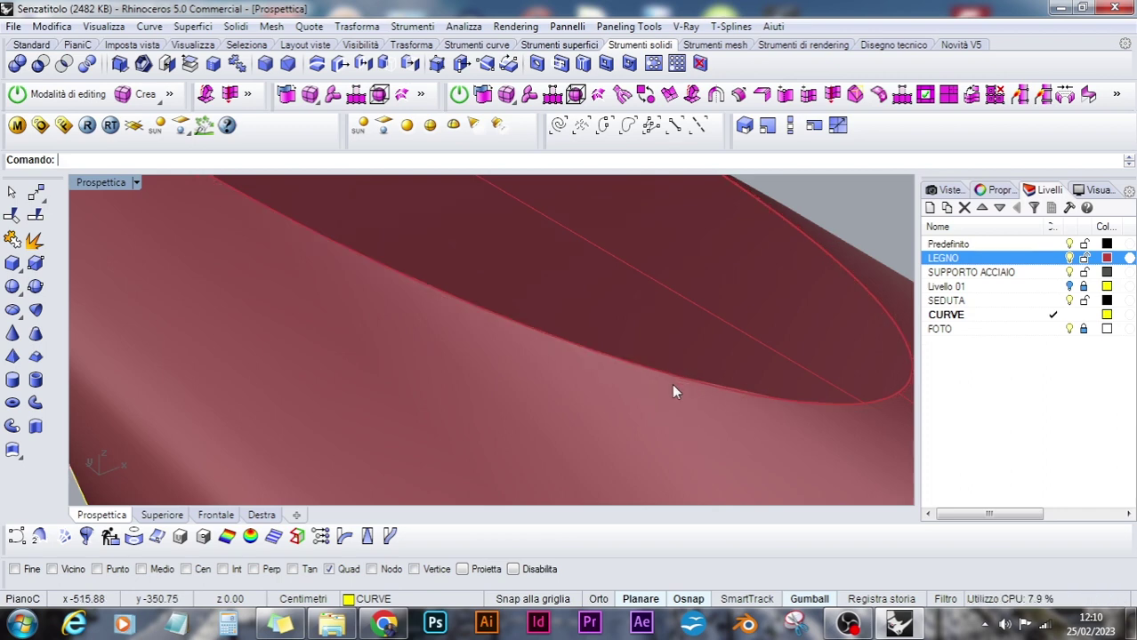
Fillet the edge around the foot's flat top face with a radius of 3
key("Return")
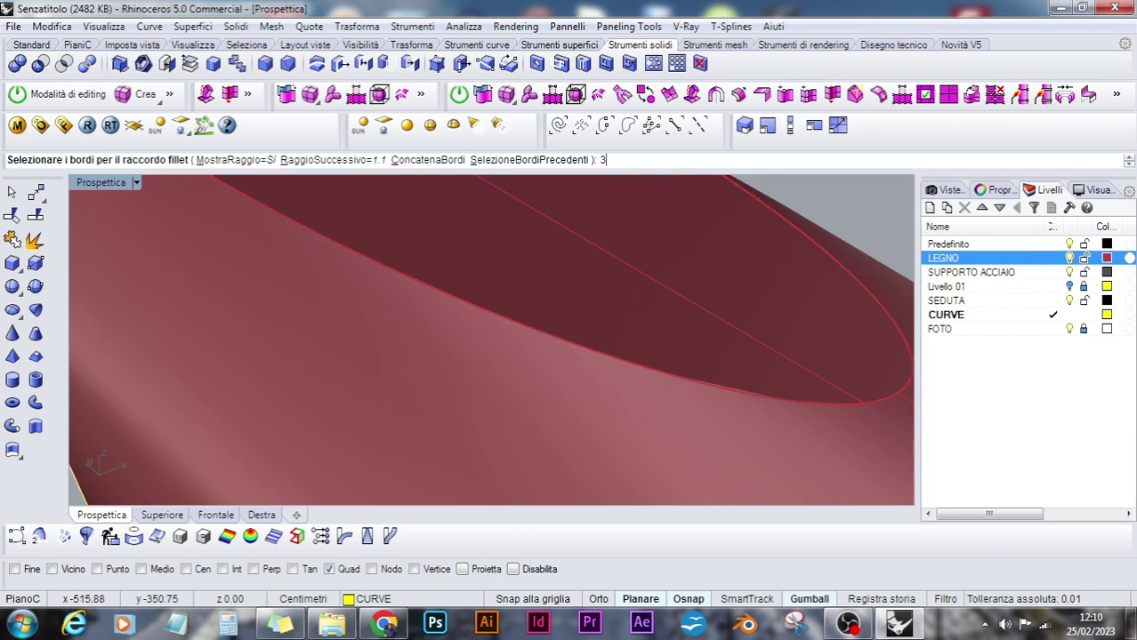
left_click(675, 382)
key("Return")
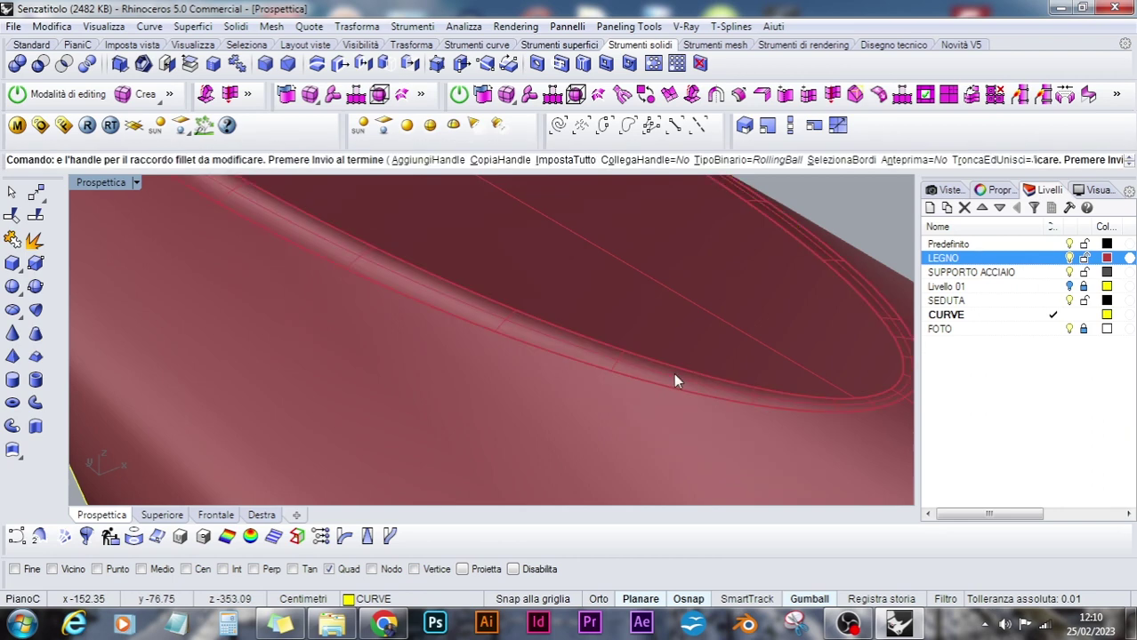
key("Return")
Set the Prospettica viewport to the Renderizzata display mode and inspect the filleted foot together with the leg
right_click_drag(685, 380, 707, 338)
left_click(138, 181)
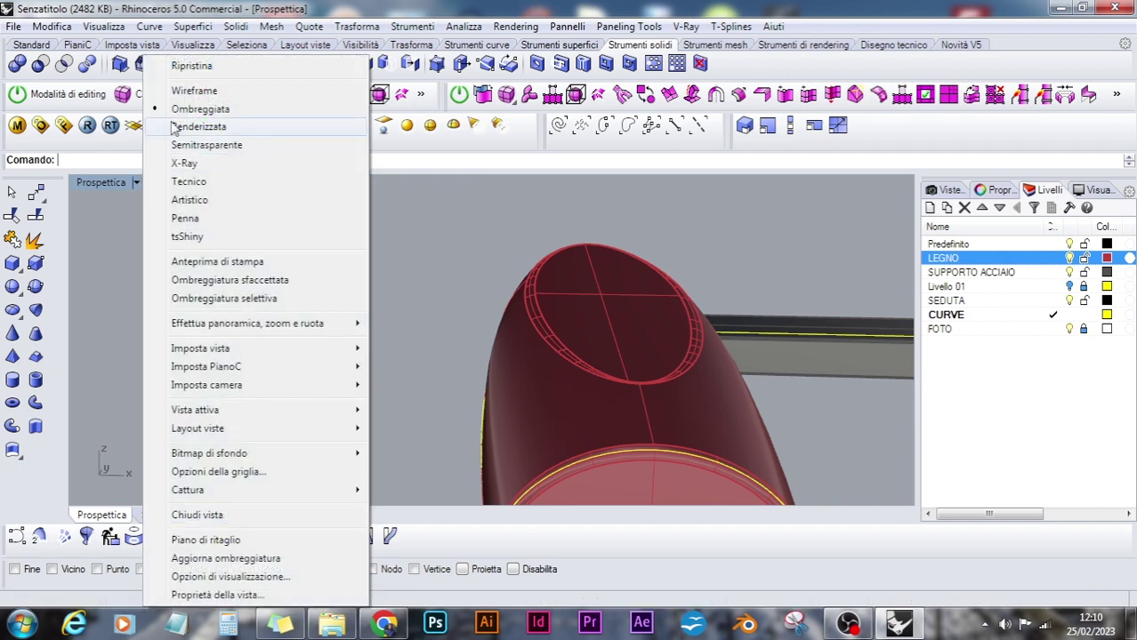
left_click(176, 128)
right_click_drag(528, 393, 573, 388)
scroll(573, 388, "down", 10)
right_click_drag(643, 469, 595, 503)
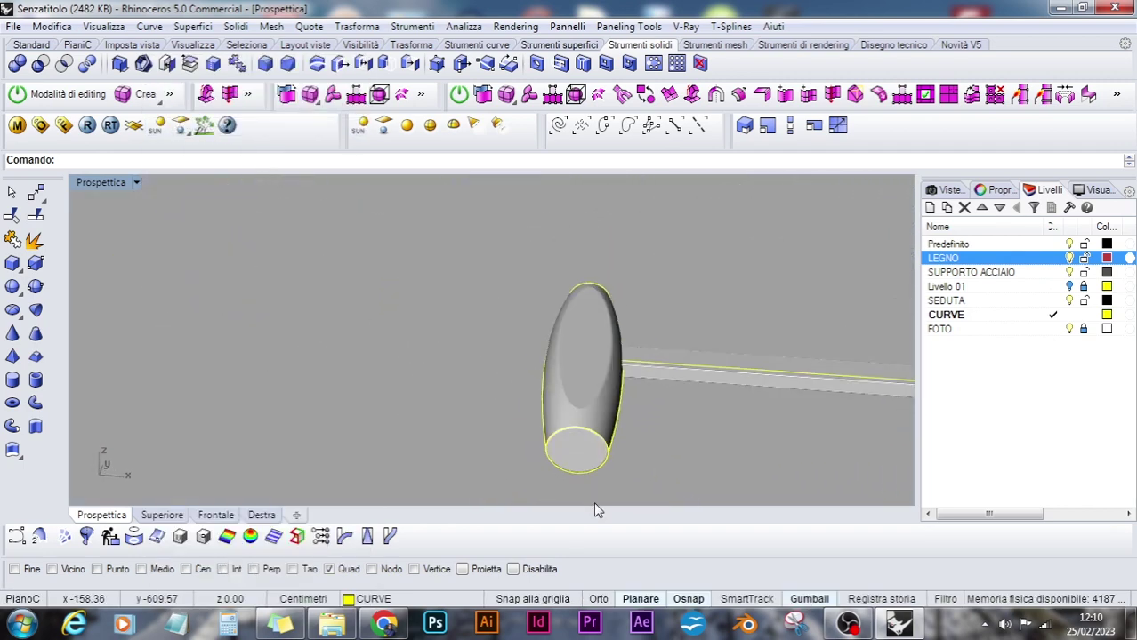
scroll(622, 416, "down", 12)
right_click_drag(666, 393, 589, 422, "shift")
scroll(576, 392, "up", 5)
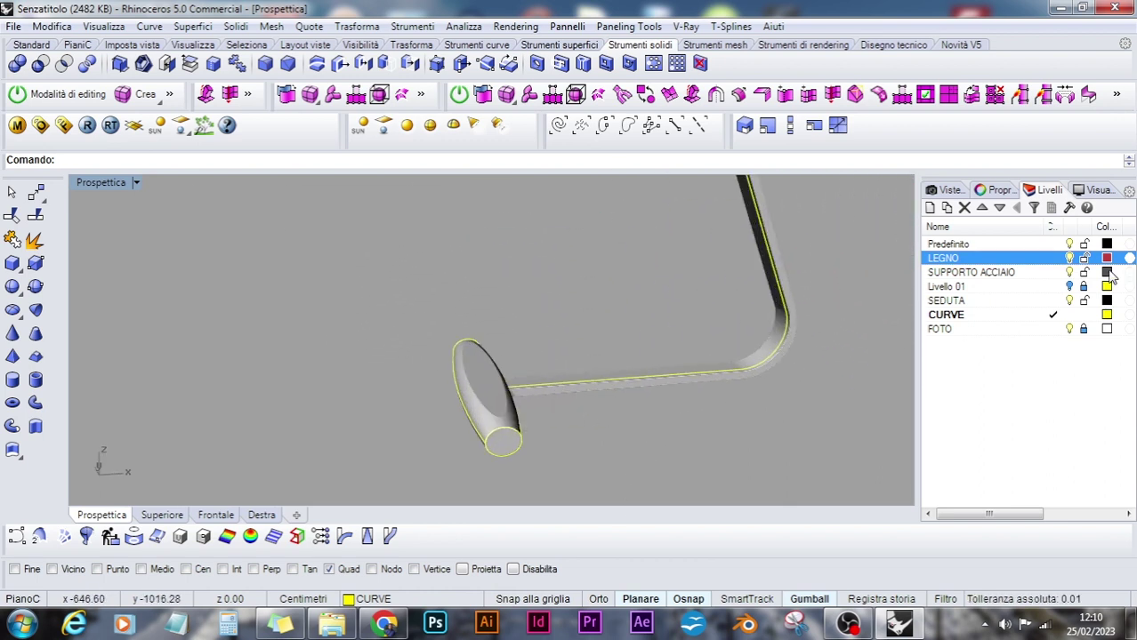
Make Predefinito the current layer and hide the CURVE layer
double_click(967, 245)
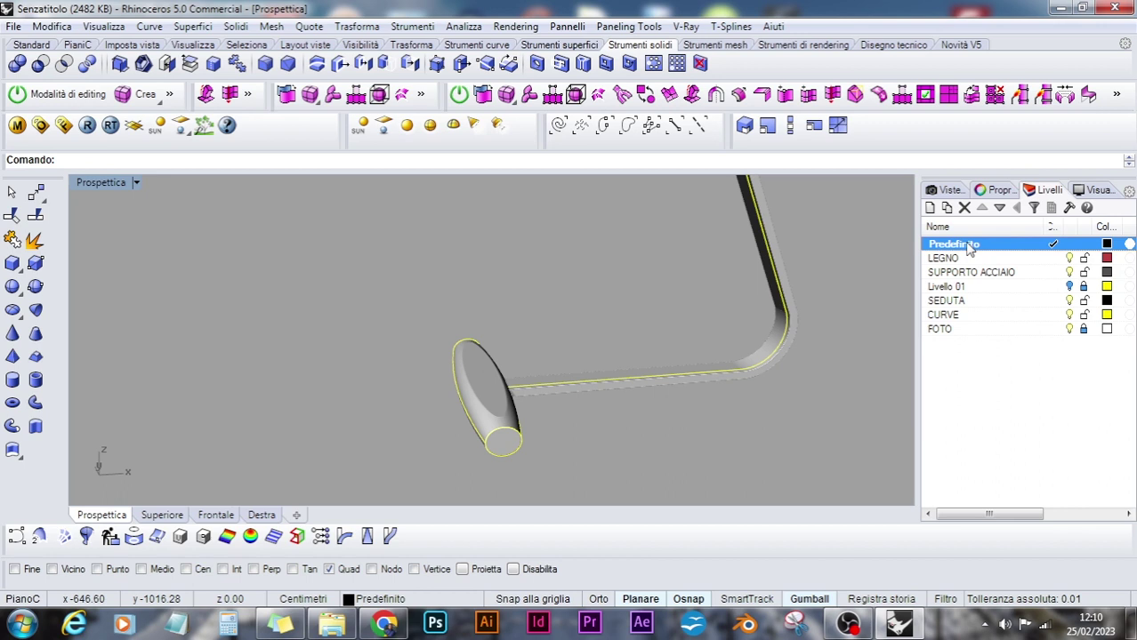
left_click(1085, 315)
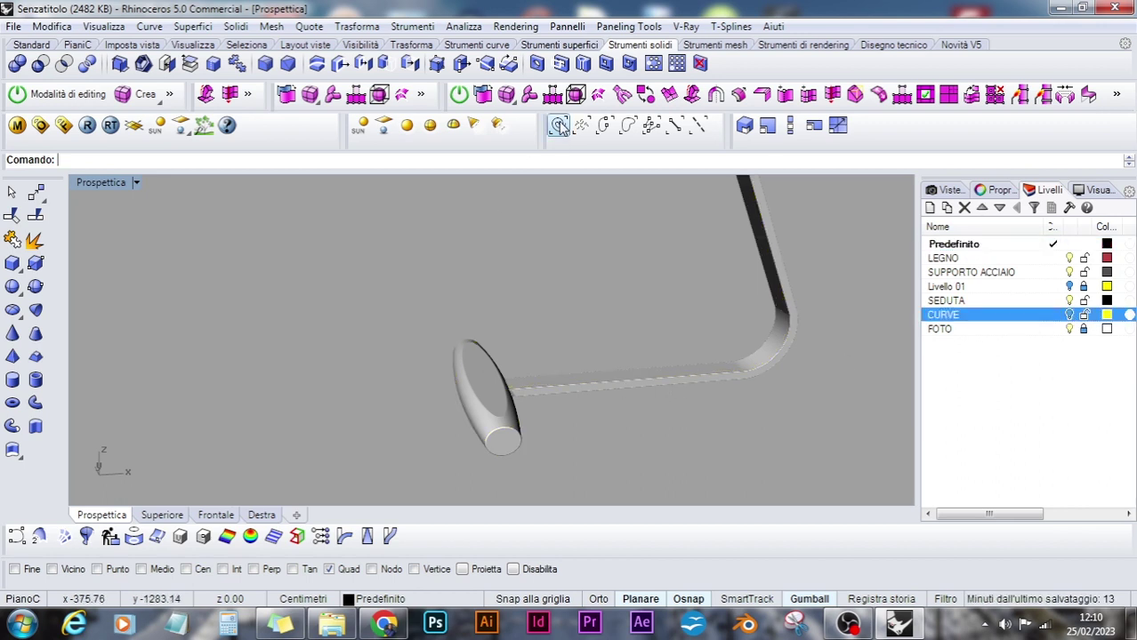
scroll(603, 296, "down", 5)
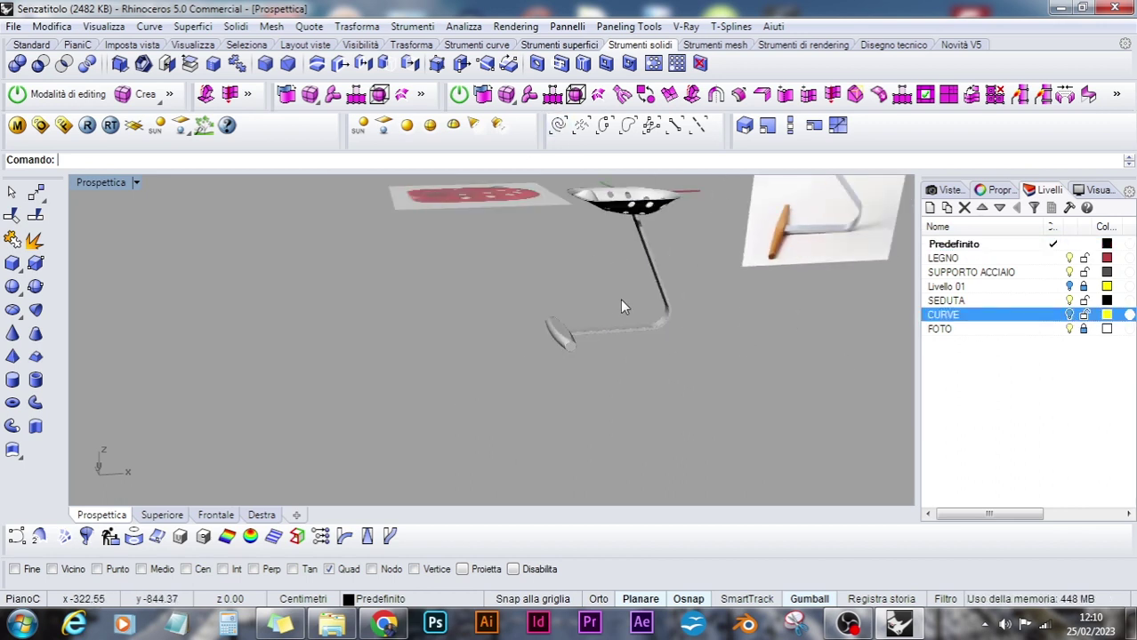
right_click_drag(620, 305, 587, 242)
scroll(583, 250, "up", 2)
right_click_drag(600, 363, 488, 342)
Stretch the foot along its length from its centre in the Superiore view, with object snaps disabled
left_click(402, 434)
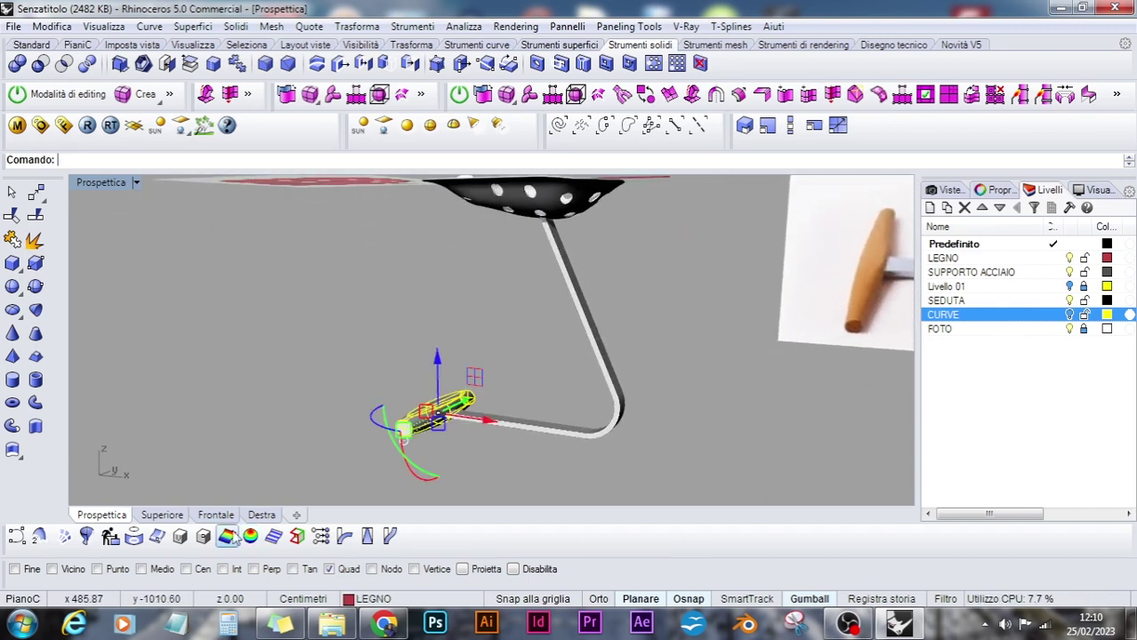
left_click(161, 515)
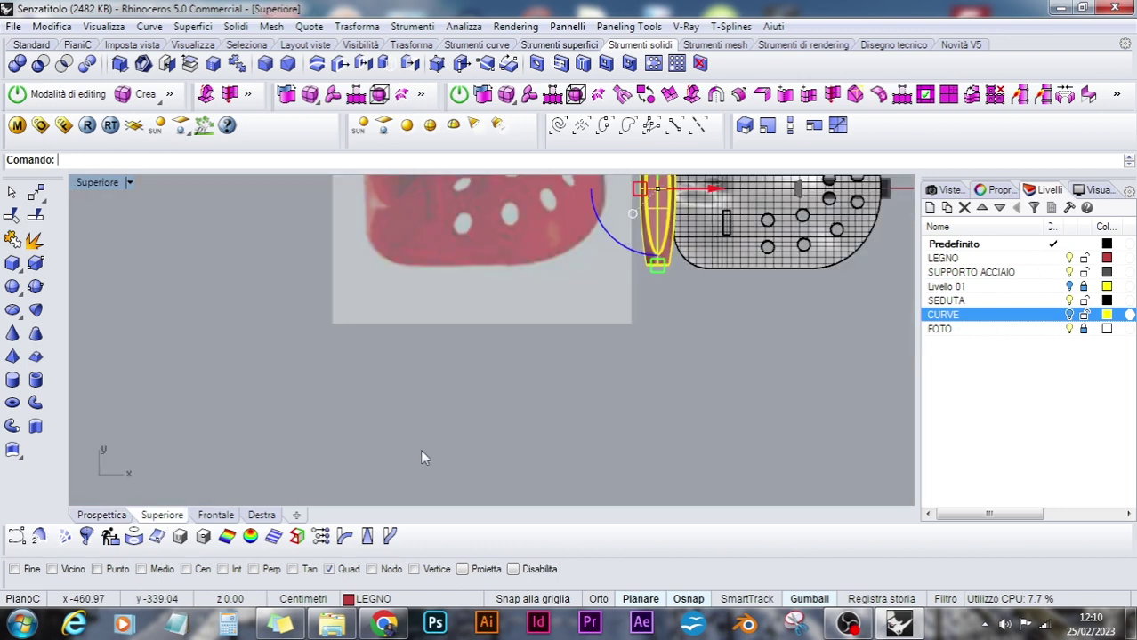
scroll(497, 341, "down", 3)
scroll(547, 281, "up", 5)
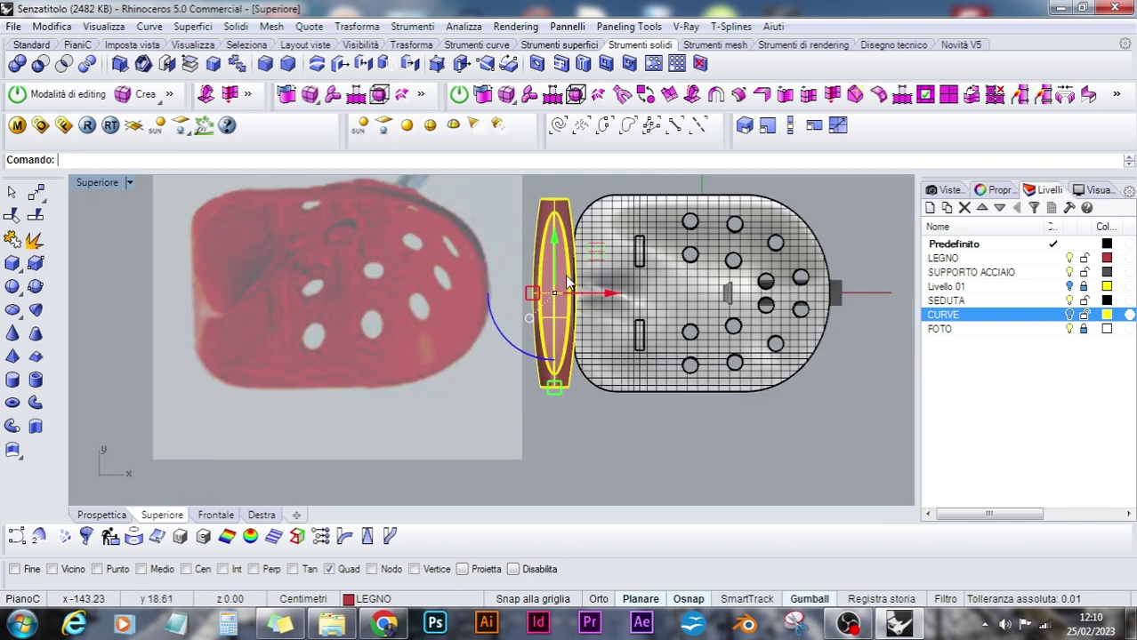
left_click(813, 126)
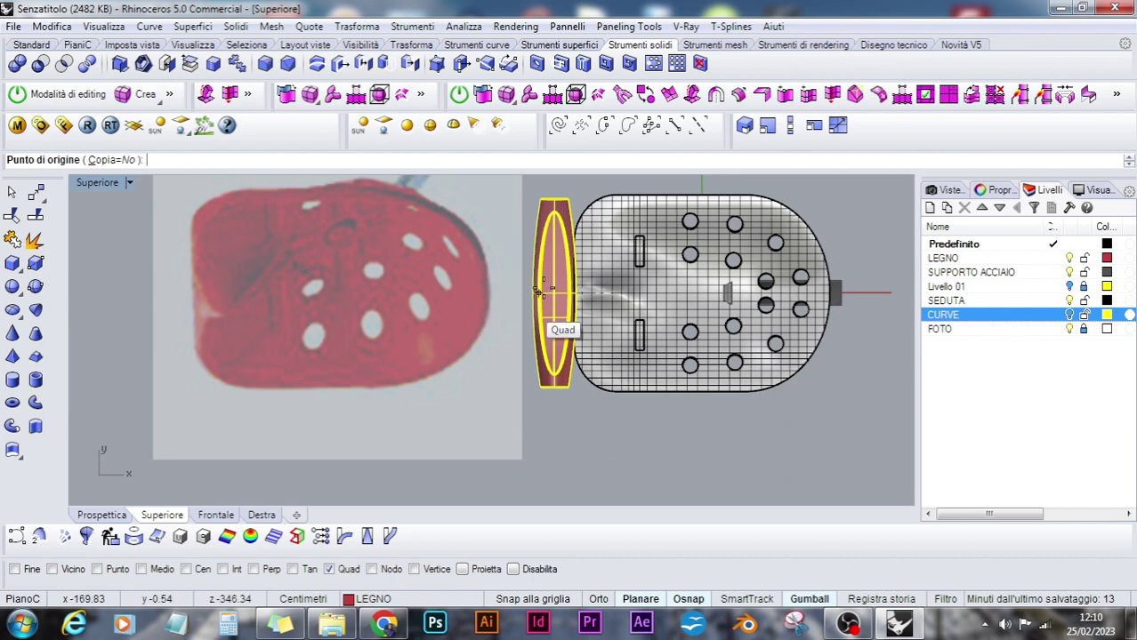
left_click(539, 574)
scroll(556, 294, "up", 5)
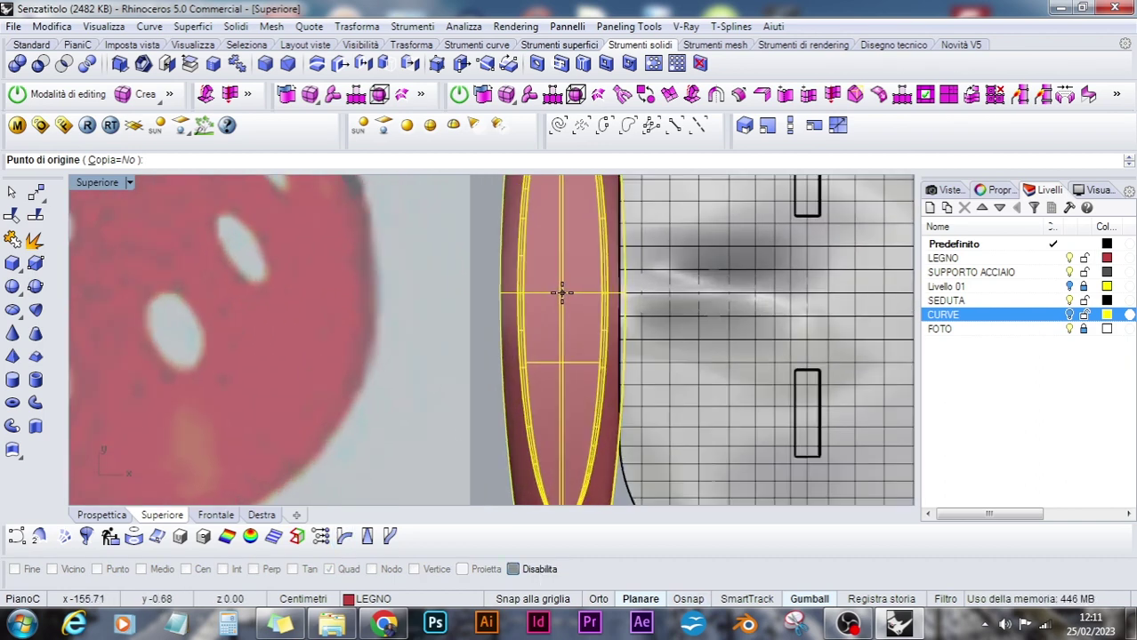
left_click(561, 293)
scroll(565, 293, "down", 8)
left_click(561, 373)
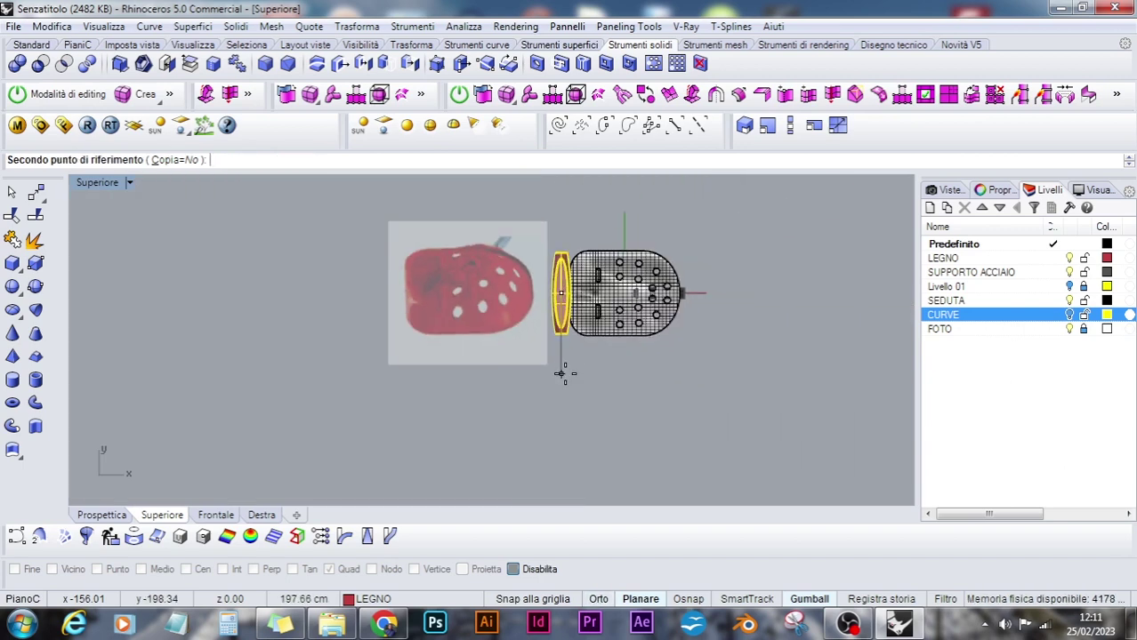
left_click(560, 395)
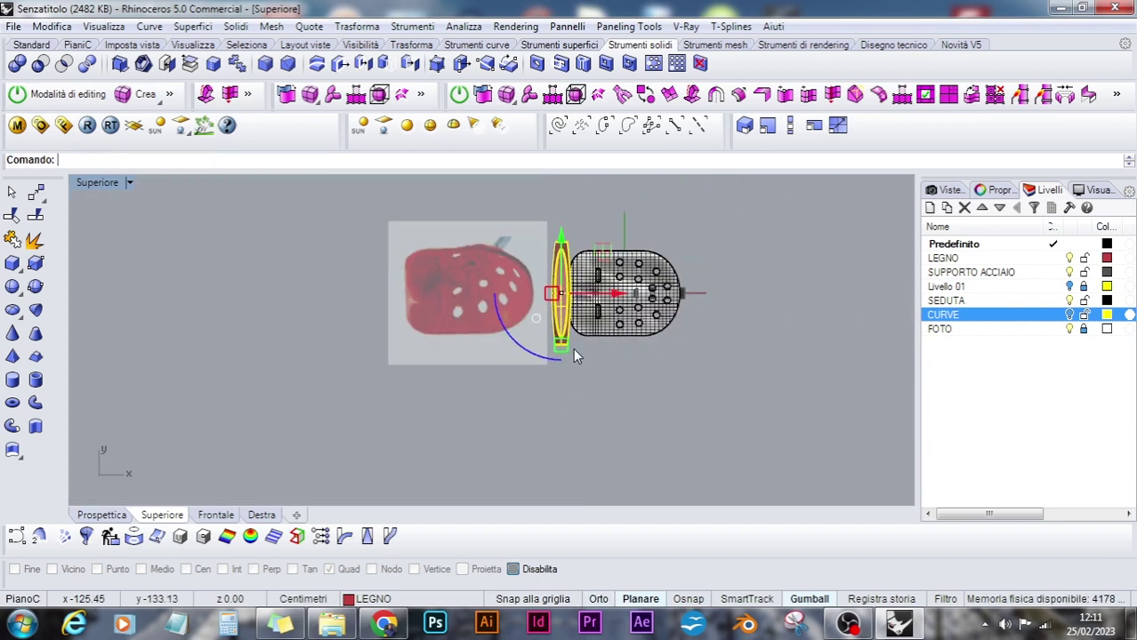
Scale the whole foot down uniformly in three dimensions, using its centre in the Superiore view as the origin
left_click(745, 125)
scroll(560, 296, "up", 5)
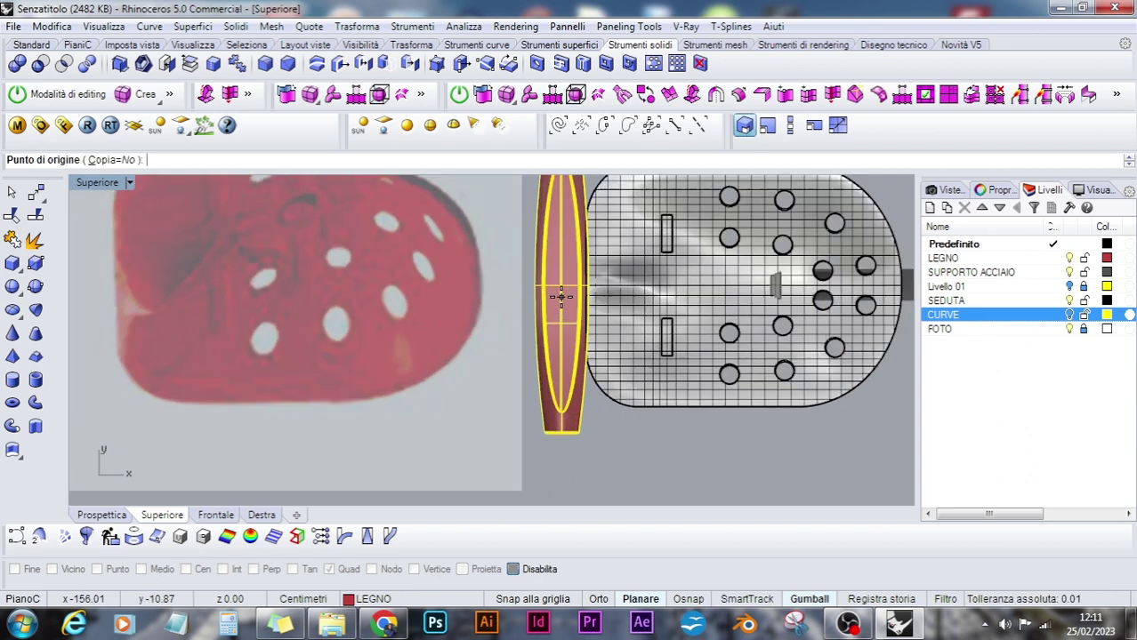
scroll(561, 296, "up", 2)
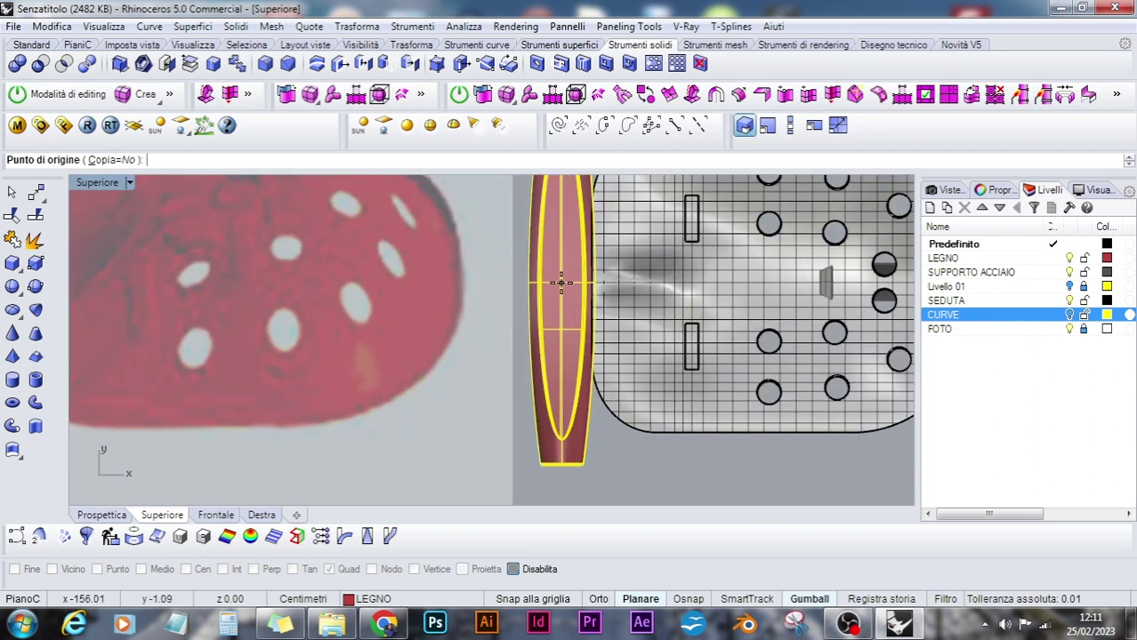
left_click(560, 283)
left_click(774, 283)
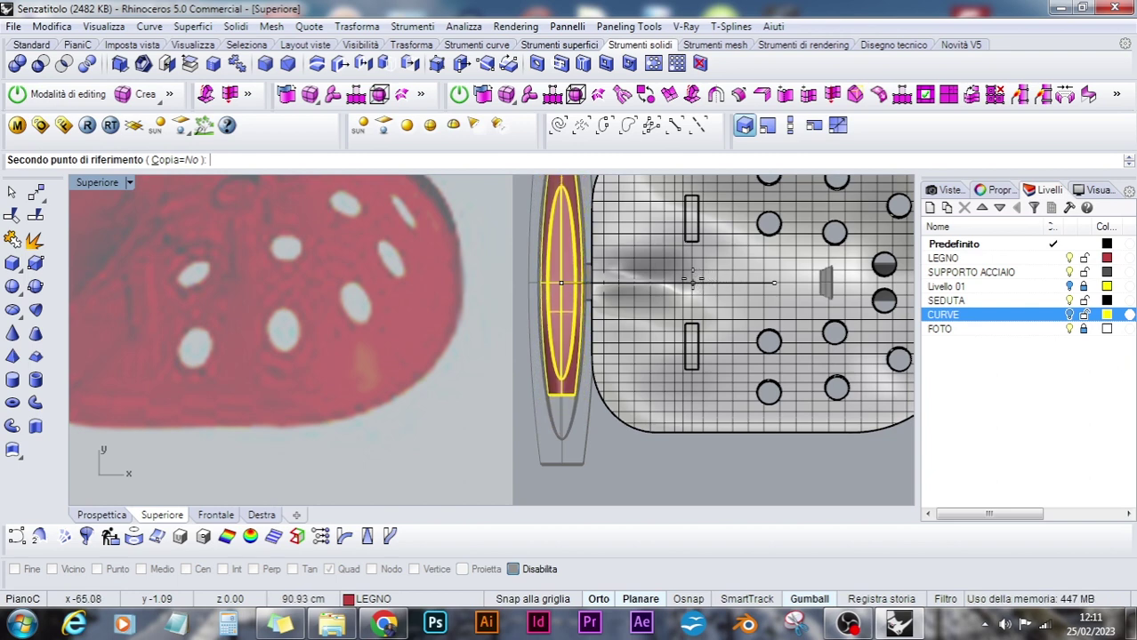
left_click(690, 283)
Lengthen the reduced foot with a one-directional scale along its long axis, keeping its thickness
left_click(791, 127)
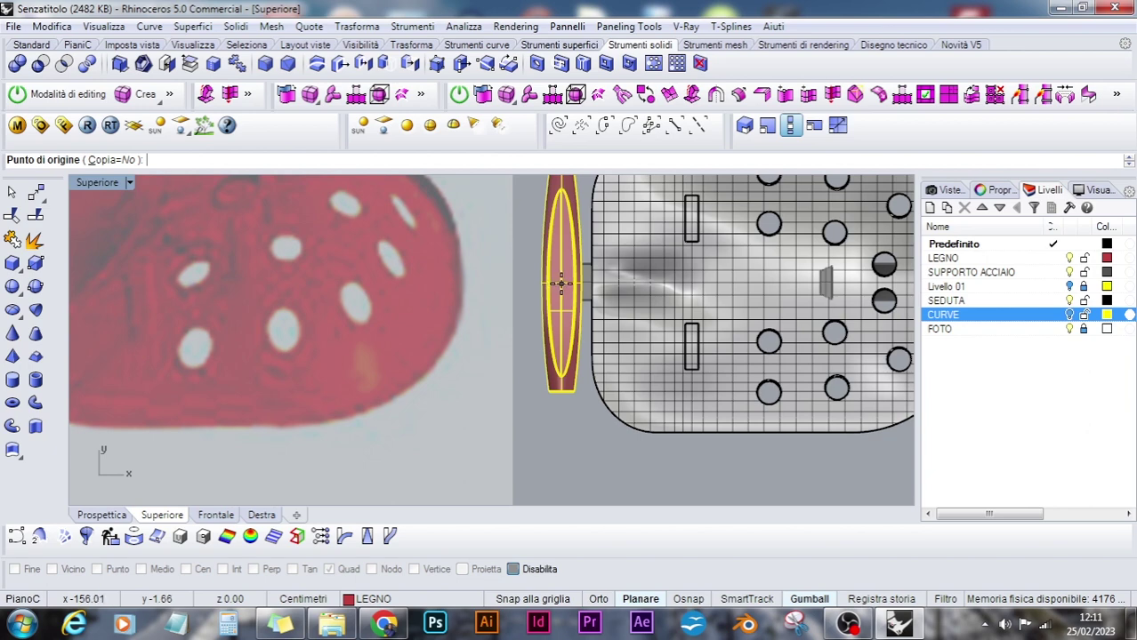
left_click(560, 283)
left_click(561, 410)
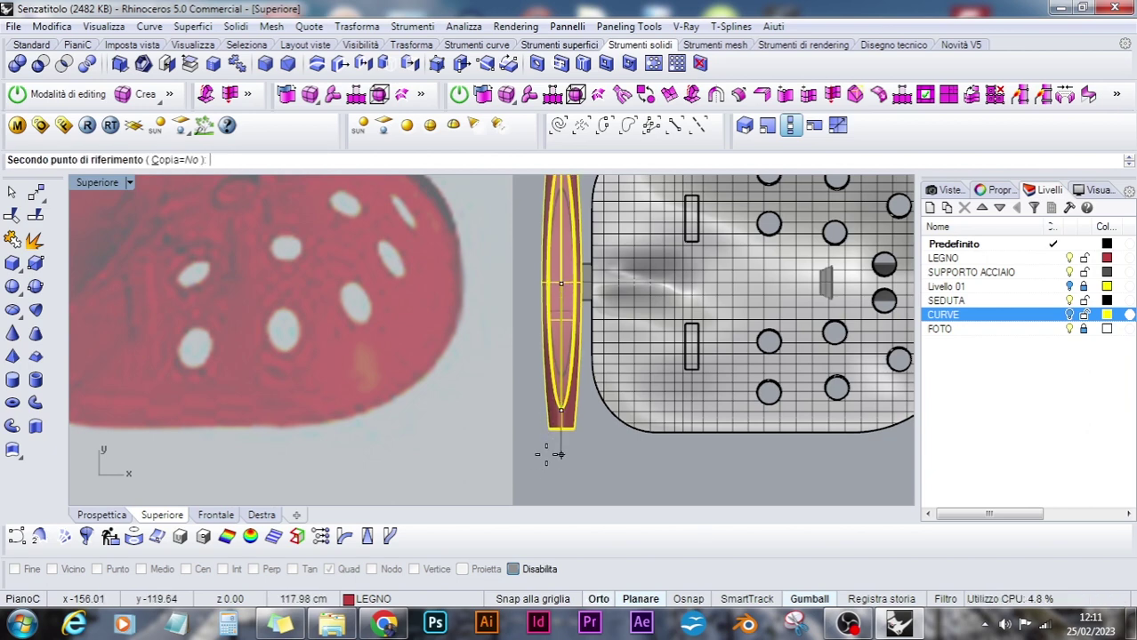
left_click(559, 454)
Move the foot vertically in the Frontale view until its round section is fitted around the free end of the steel leg
left_click(101, 515)
key("Escape")
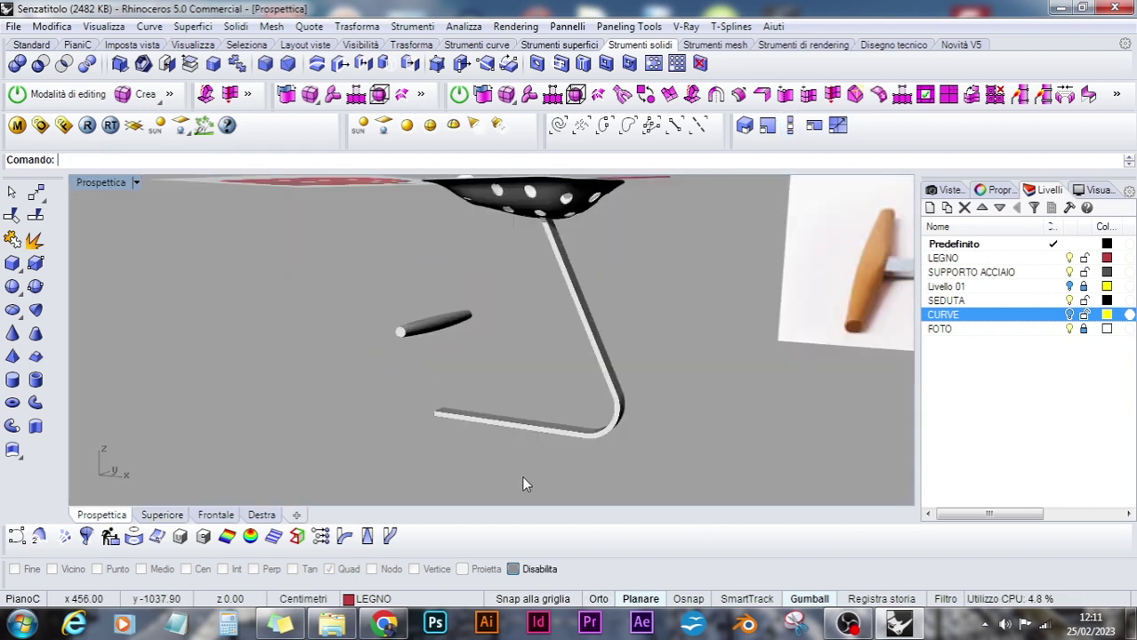
left_click(442, 317)
left_click(216, 515)
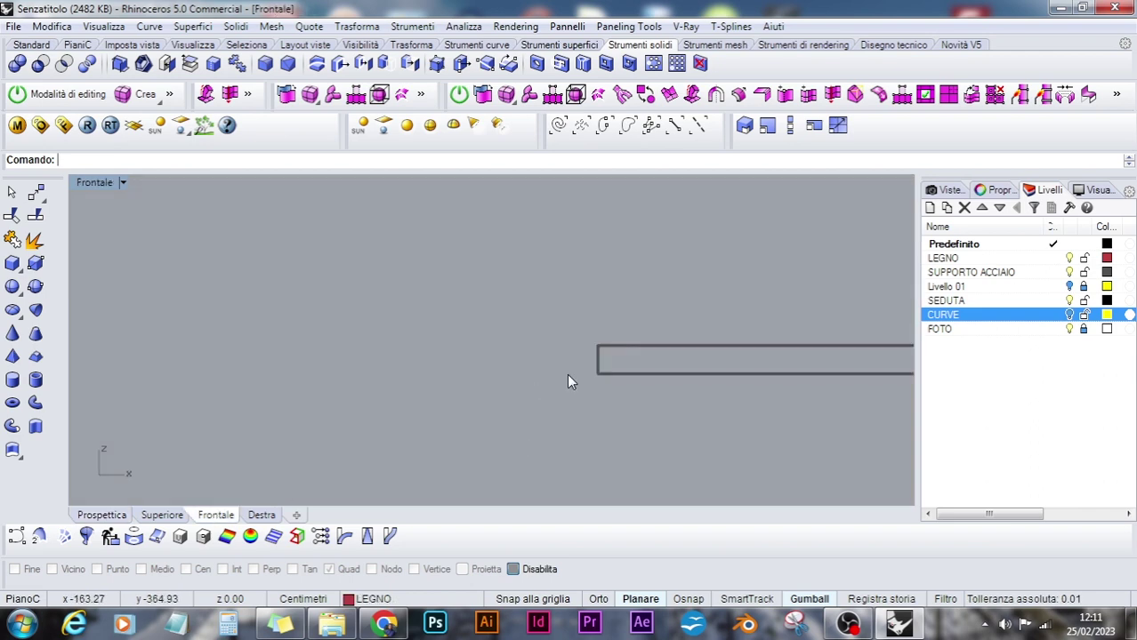
scroll(569, 381, "down", 5)
left_click_drag(584, 201, 586, 316)
scroll(576, 384, "up", 8)
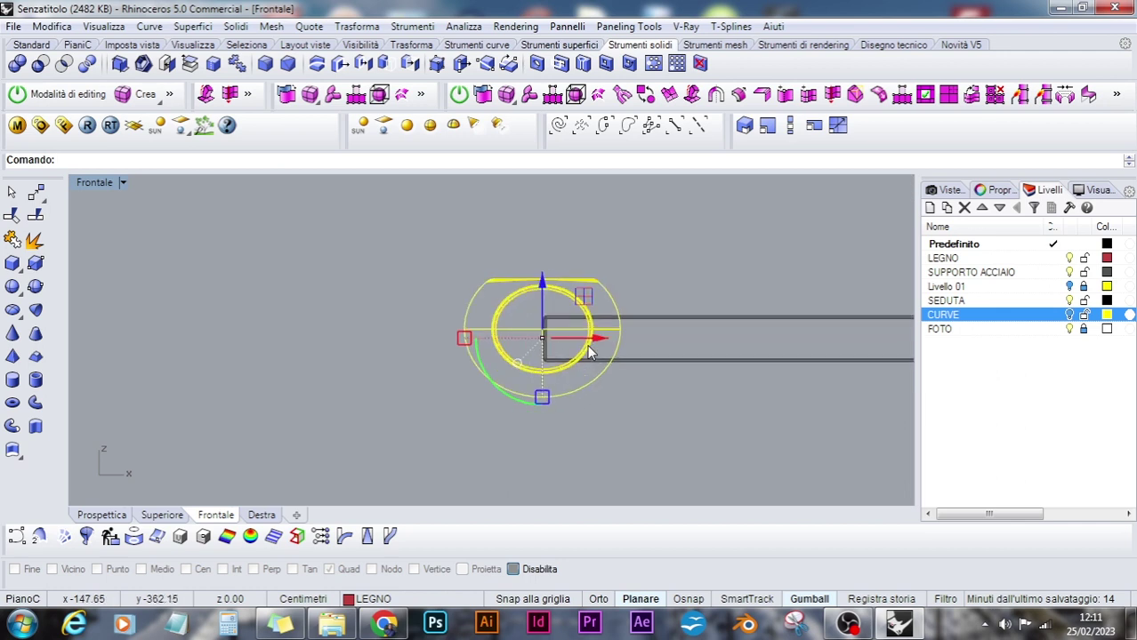
scroll(589, 352, "up", 3)
left_click_drag(519, 273, 517, 283)
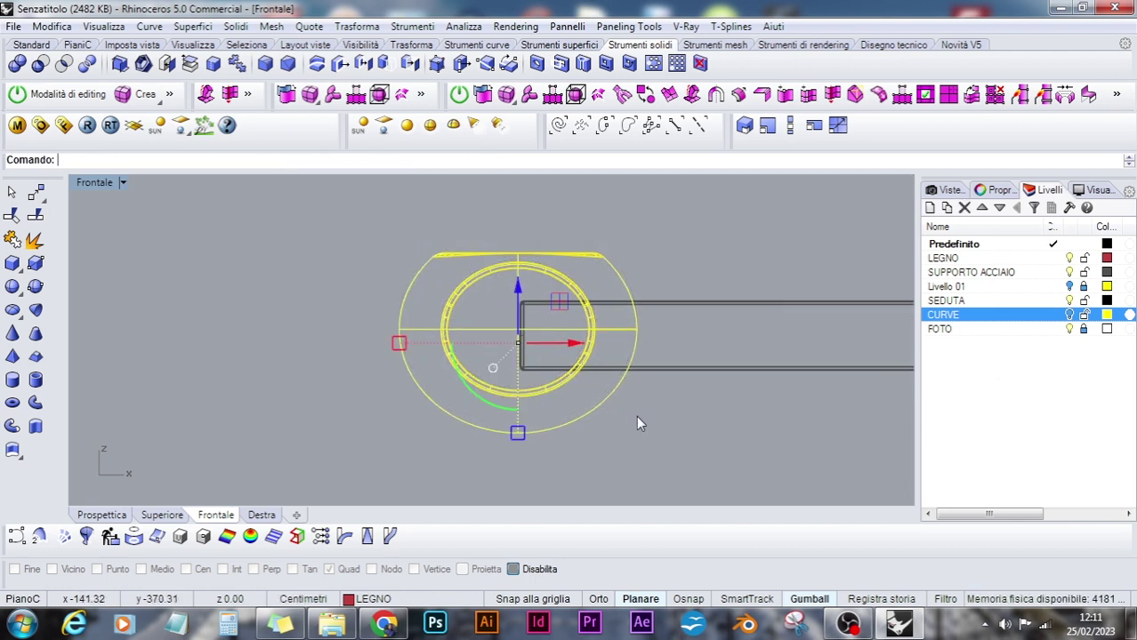
left_click(649, 407)
Save the stool model with the foot fitted onto the leg's end
scroll(650, 407, "down", 12)
scroll(650, 407, "down", 2)
left_click(101, 515)
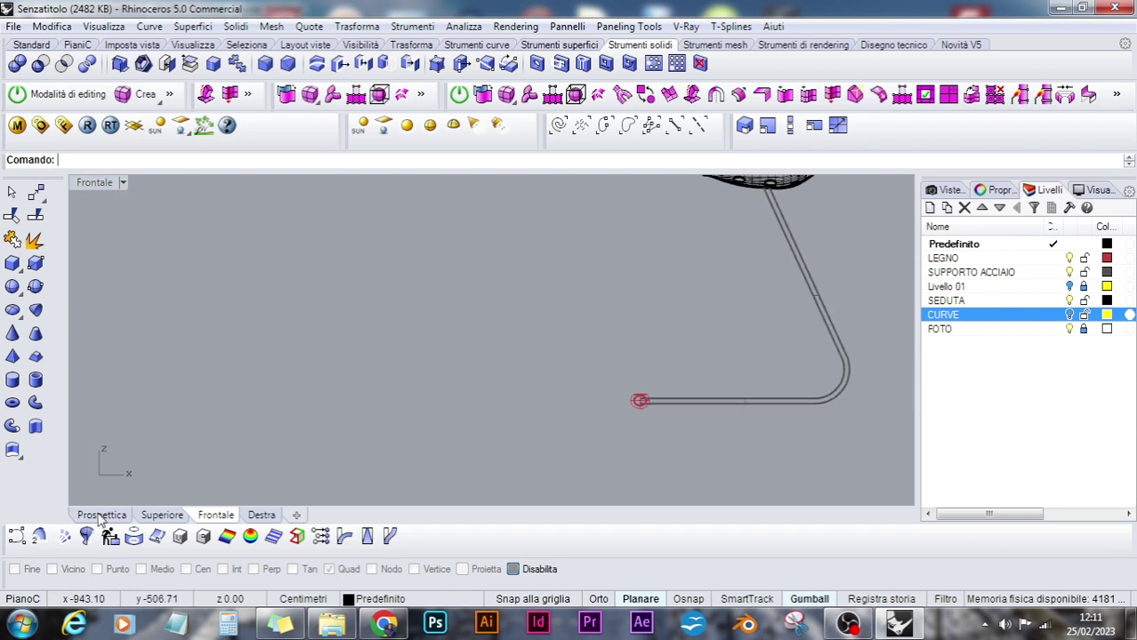
right_click_drag(465, 460, 475, 453)
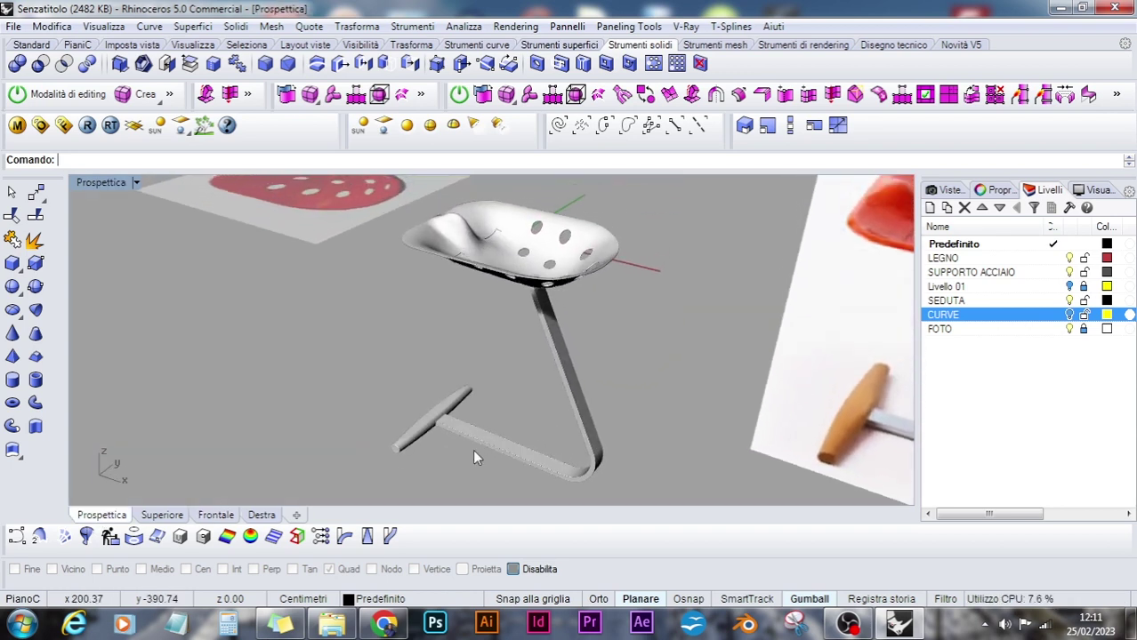
left_click(32, 45)
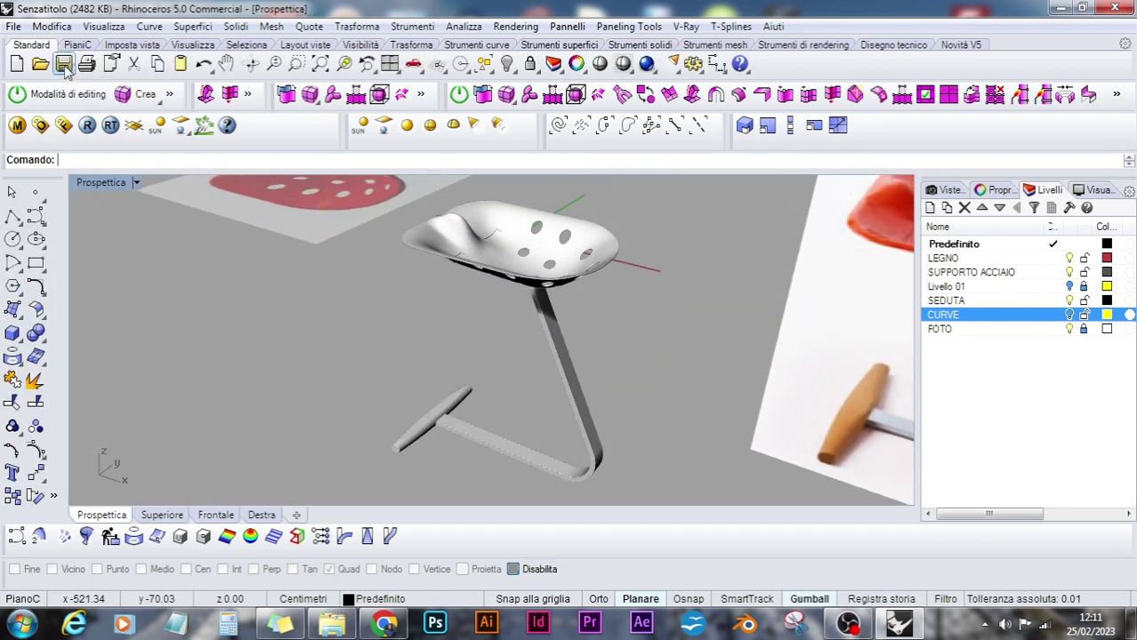
Examine from below and above where the steel leg's upper end passes through the seat
right_click_drag(553, 311, 564, 334)
scroll(564, 334, "up", 10)
left_click(453, 250)
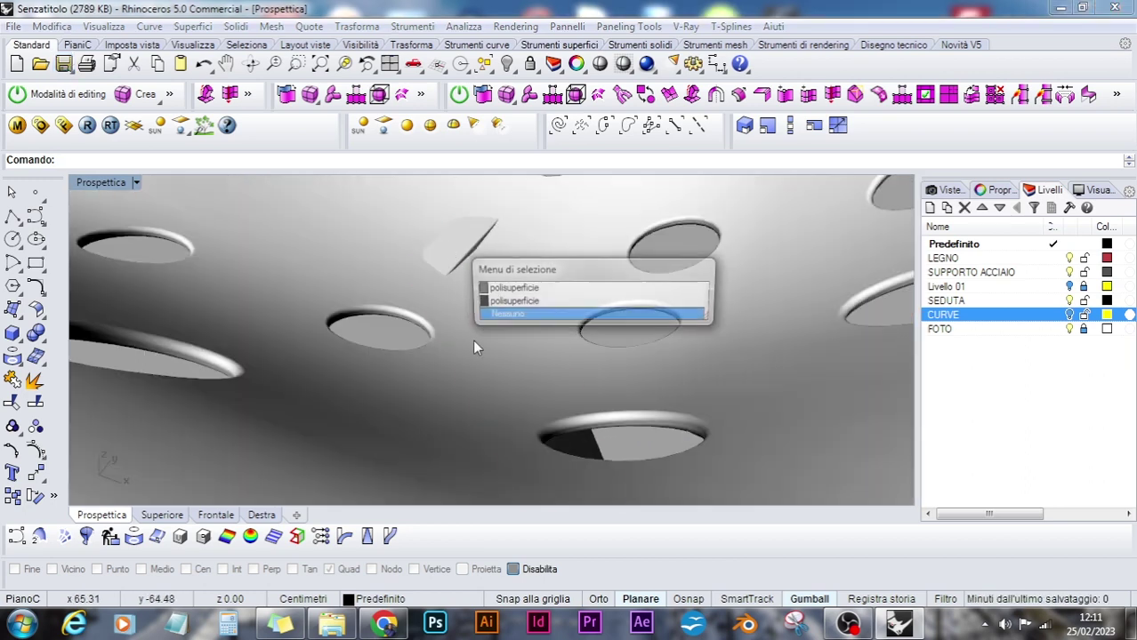
left_click(518, 302)
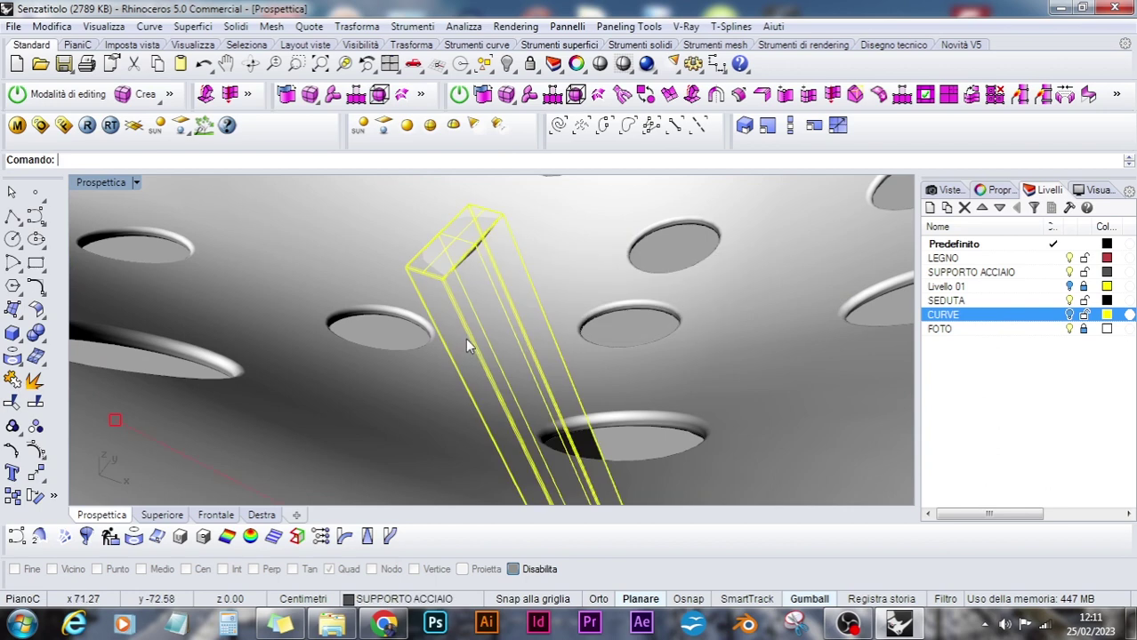
key("Delete")
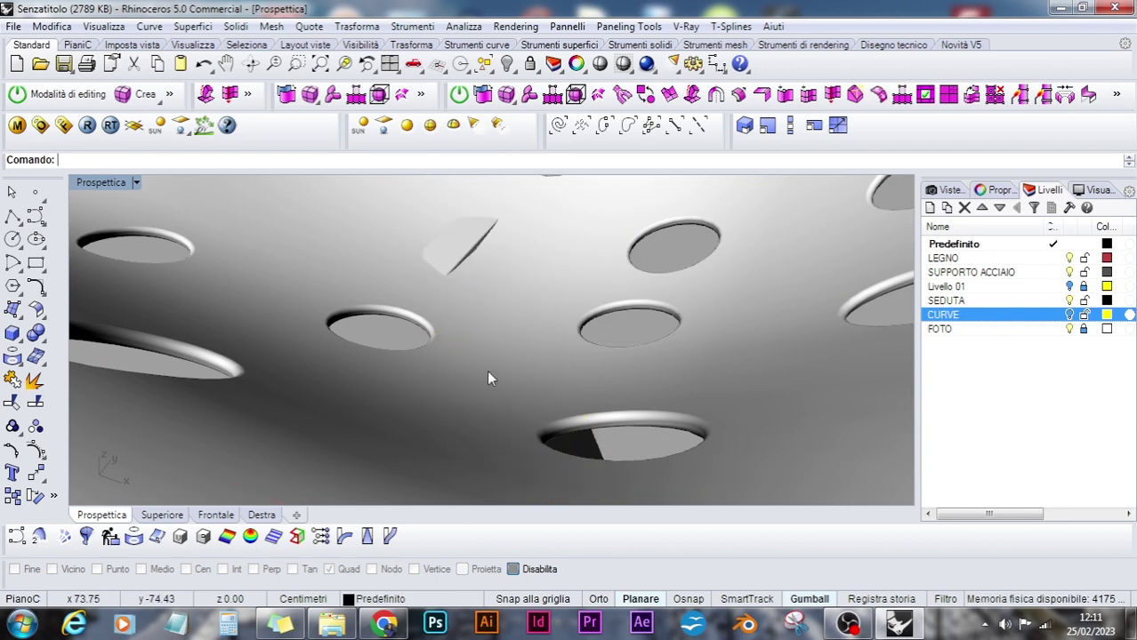
right_click_drag(489, 372, 562, 322)
right_click_drag(641, 286, 601, 435, "shift")
left_click(532, 367)
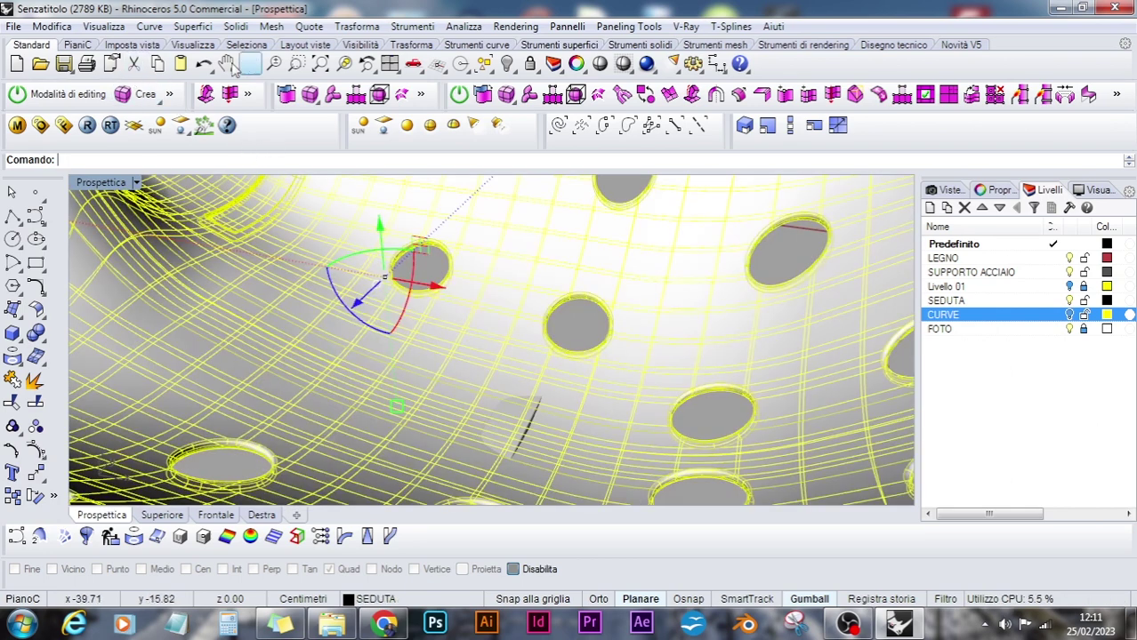
left_click(343, 64)
left_click(776, 264)
right_click_drag(392, 381, 414, 351)
left_click(426, 378)
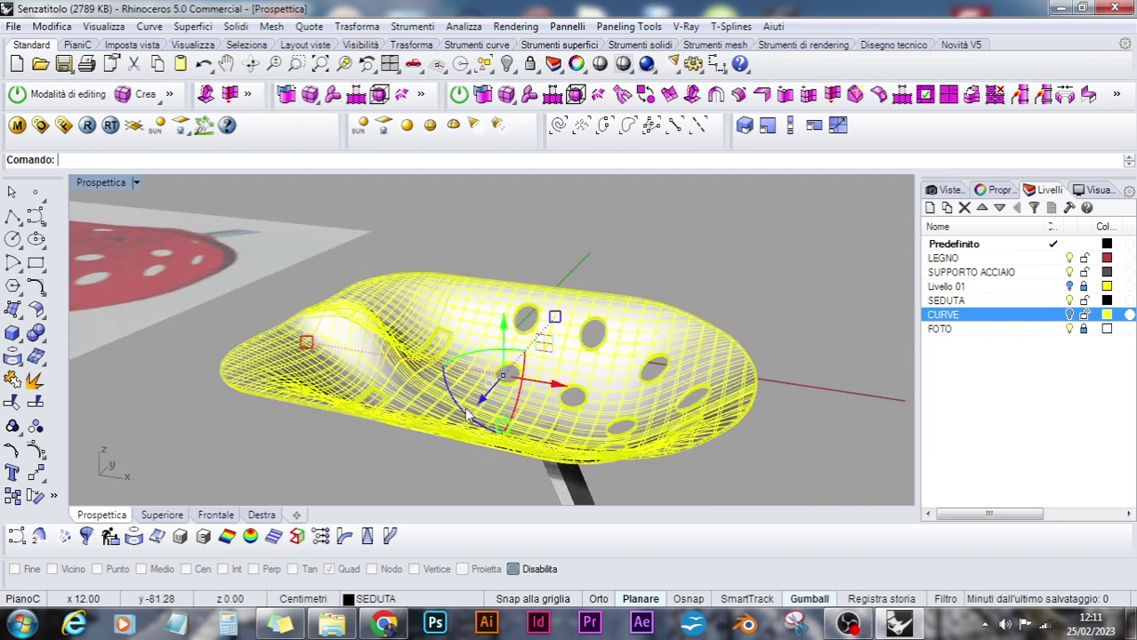
key("Delete")
left_click(693, 471)
mouse_move(589, 470)
right_mouse_down()
mouse_move(596, 381)
mouse_move(562, 463)
mouse_move(614, 374)
mouse_move(610, 403)
right_mouse_up()
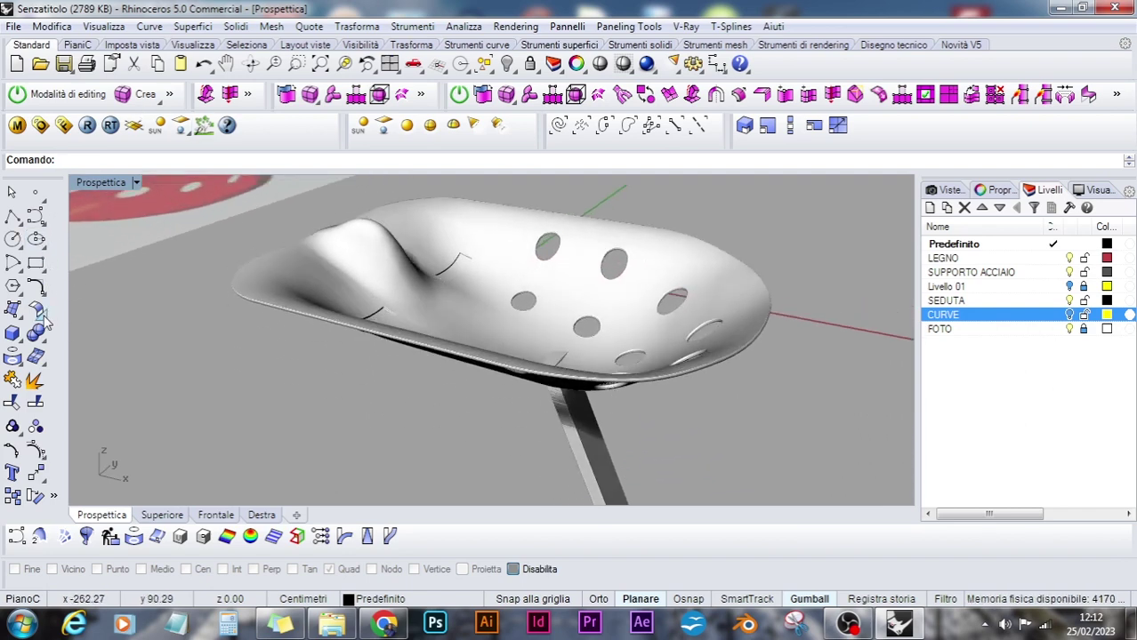
Trim off the part of the steel leg protruding above the seat's surface, using the seat as the cutting object
left_click(12, 404)
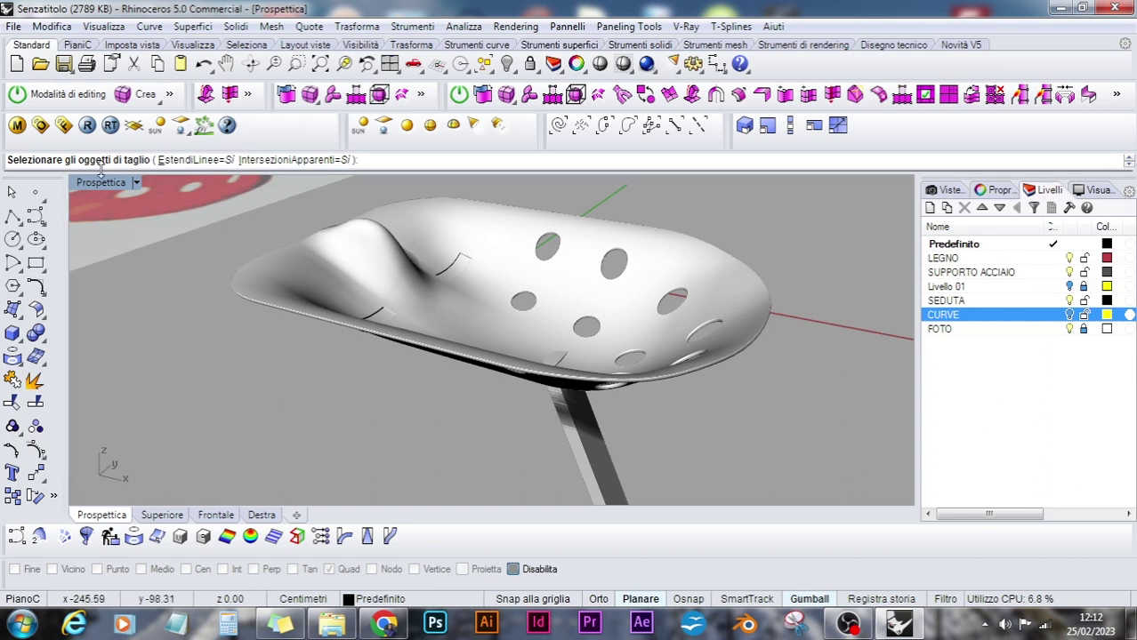
left_click(445, 320)
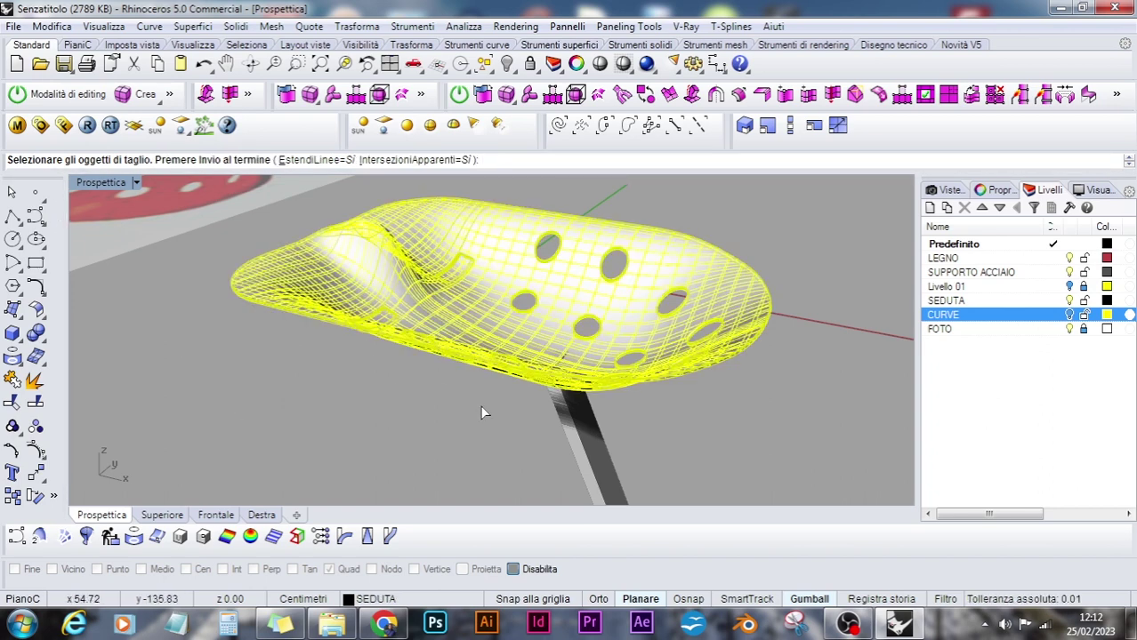
key("Return")
left_click(555, 436)
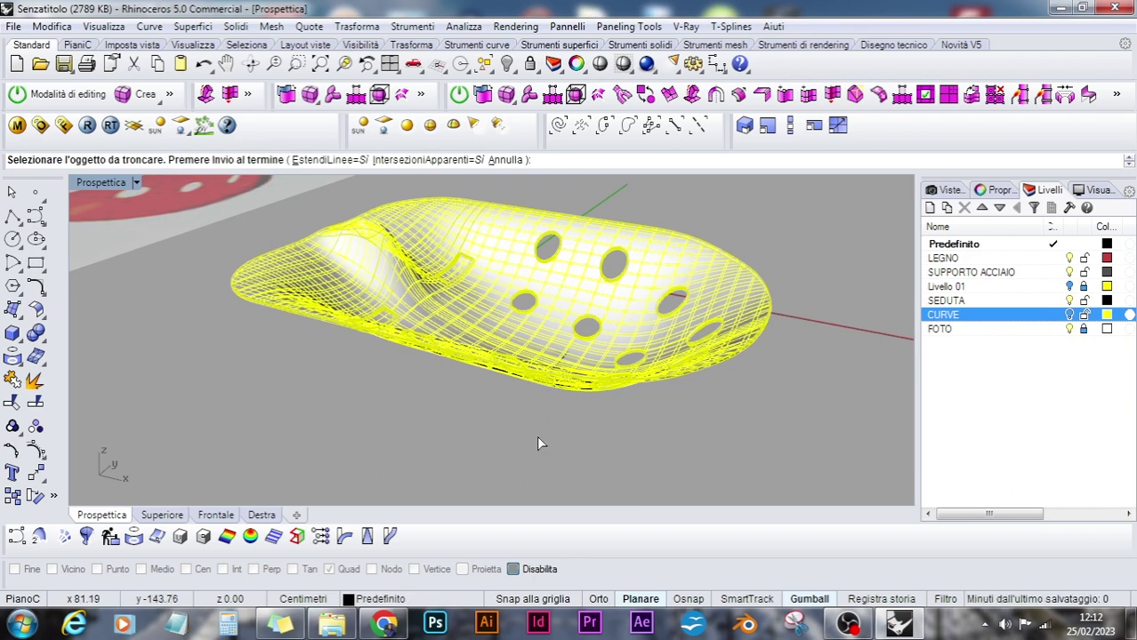
key("ctrl+z")
right_click_drag(534, 367, 526, 416)
scroll(559, 401, "up", 10)
scroll(566, 368, "up", 3)
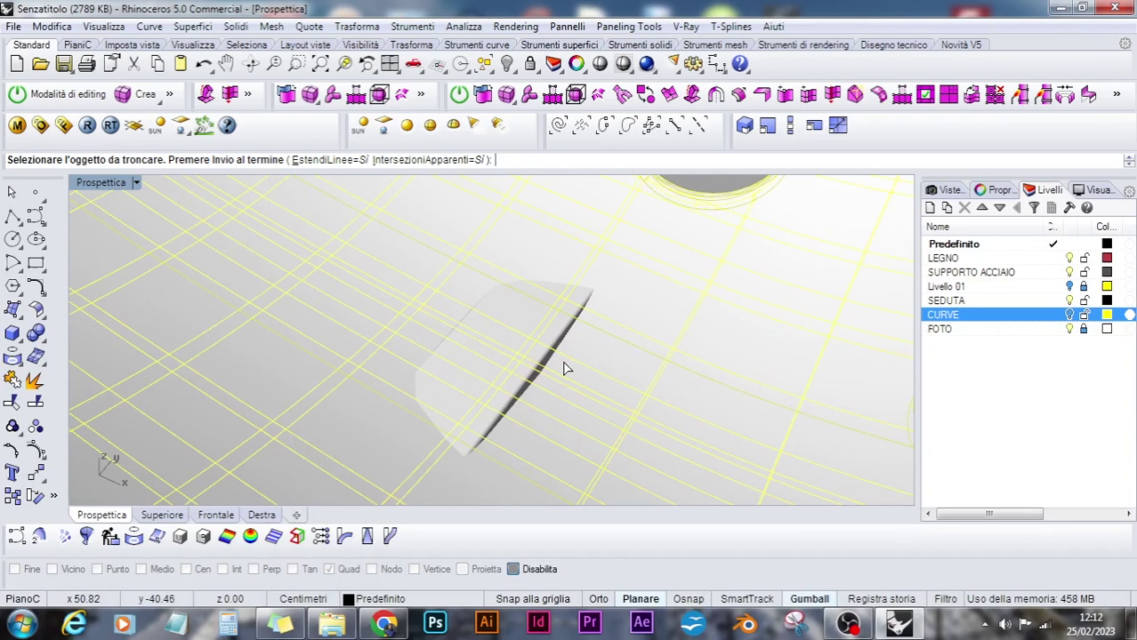
left_click(477, 361)
left_click(518, 400)
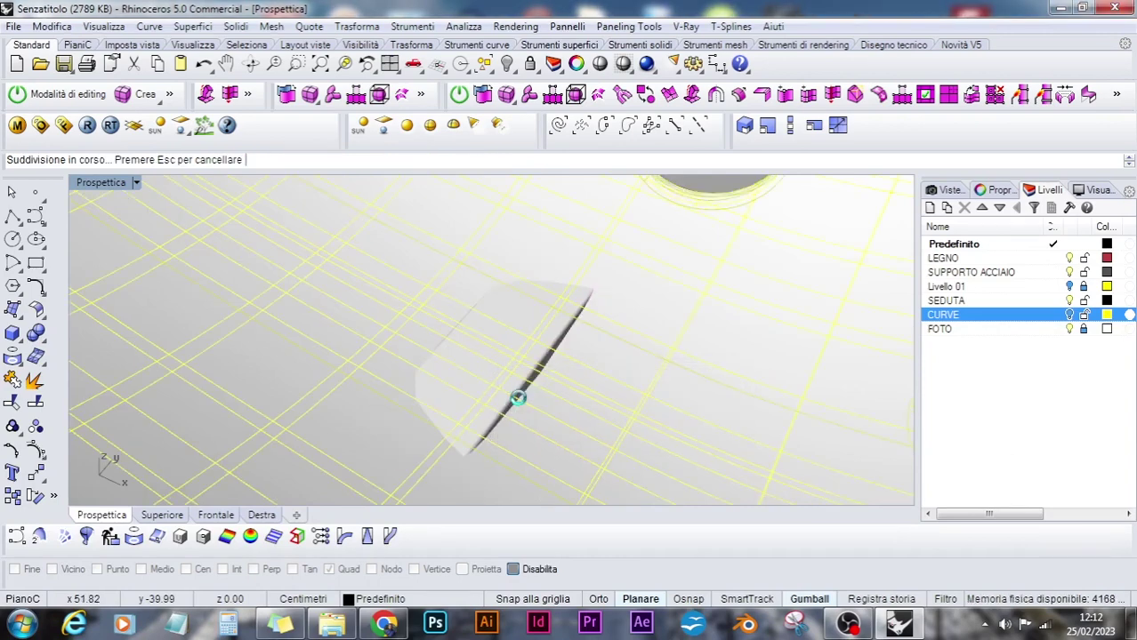
scroll(517, 396, "down", 2)
right_click(491, 408)
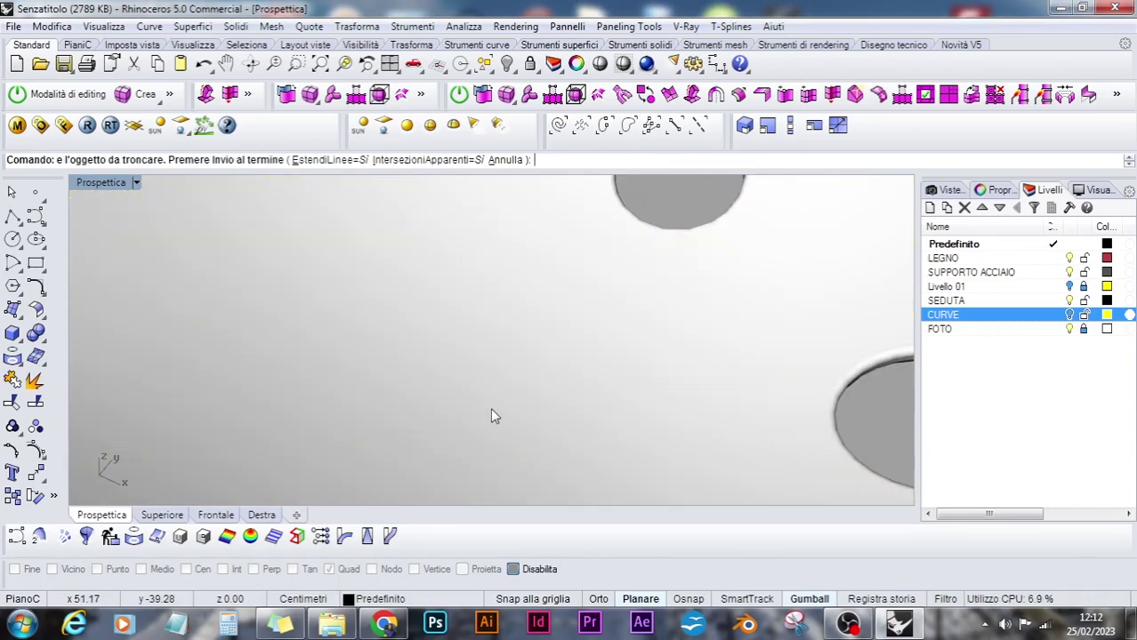
key("Return")
Hide the seat to expose the trimmed upper end of the steel leg
scroll(494, 411, "down", 5)
right_click_drag(498, 410, 546, 306)
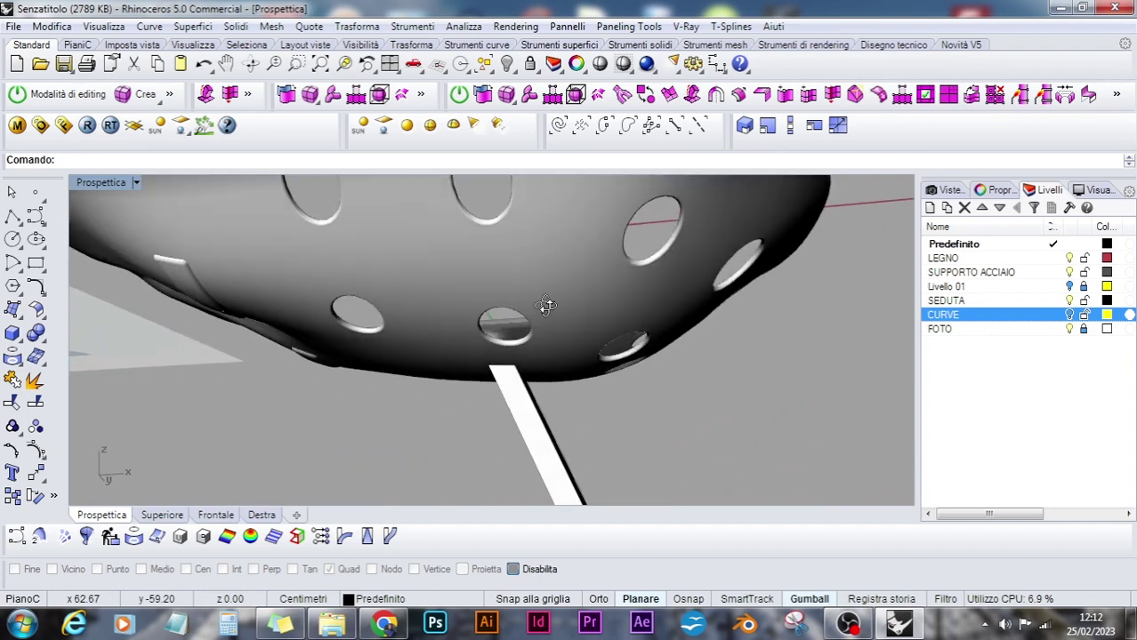
left_click(547, 374)
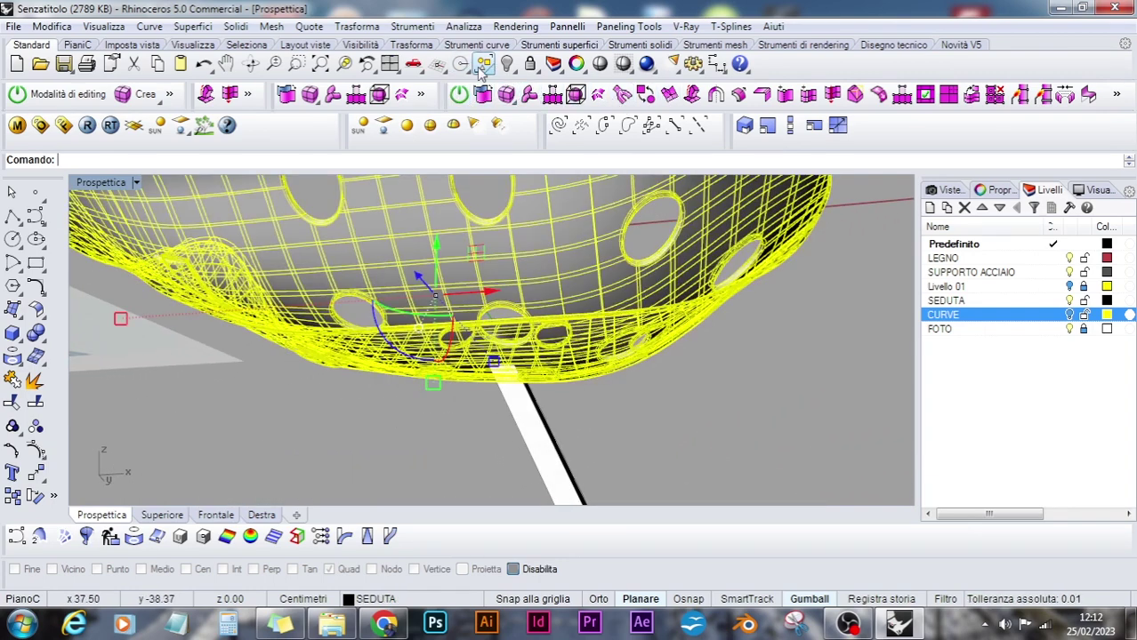
left_click(483, 65)
right_click_drag(553, 349, 443, 437)
scroll(520, 400, "up", 5)
scroll(521, 407, "up", 5)
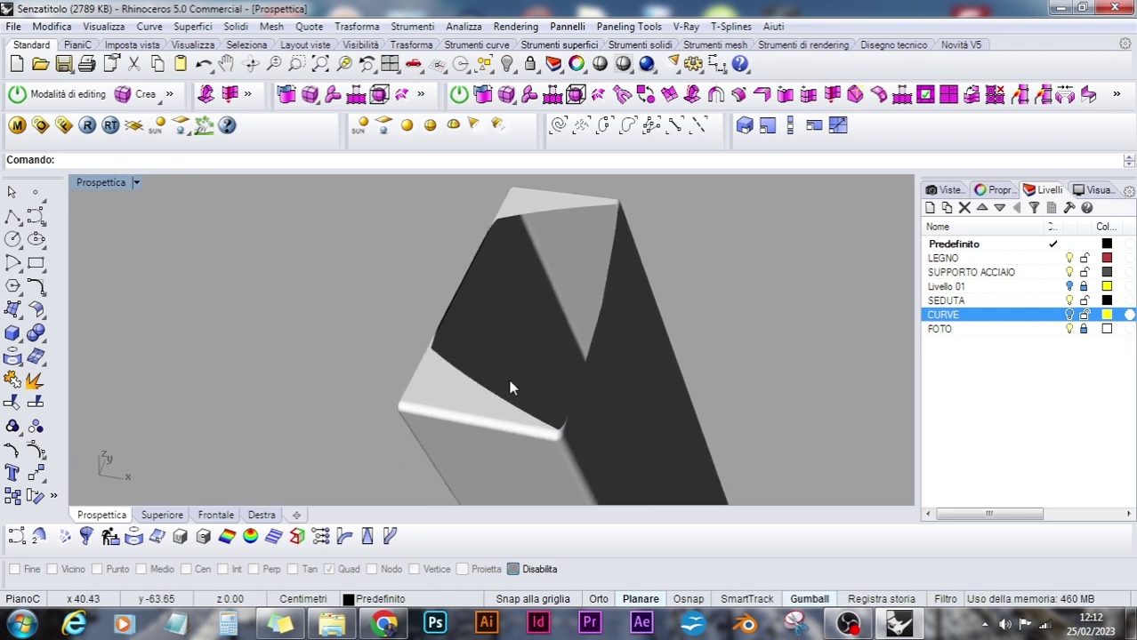
mouse_move(512, 388)
right_mouse_down()
mouse_move(586, 325)
mouse_move(553, 336)
mouse_move(518, 409)
right_mouse_up()
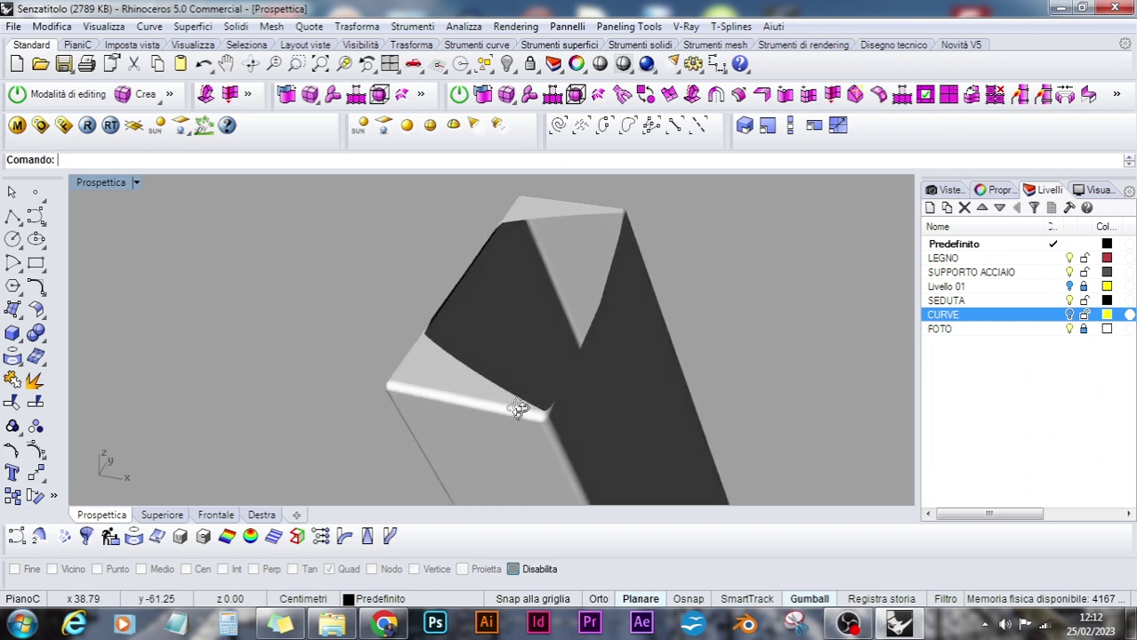
Start a Patch surface and select all the boundary edges around the open upper end of the steel leg
left_click(20, 318)
left_click_drag(89, 303, 165, 227)
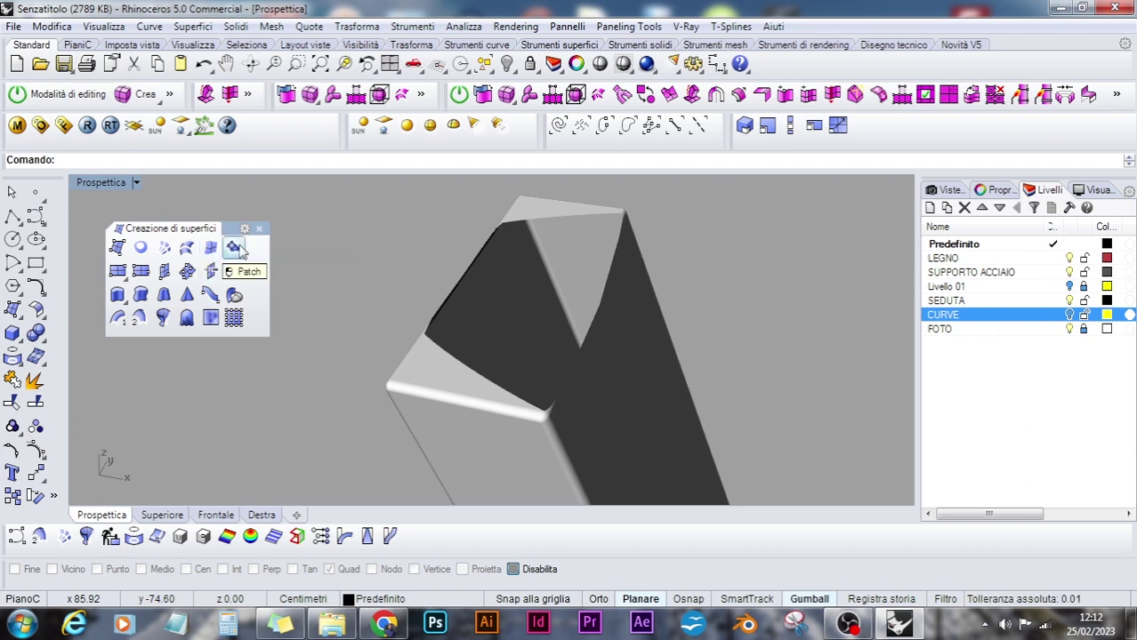
left_click(234, 248)
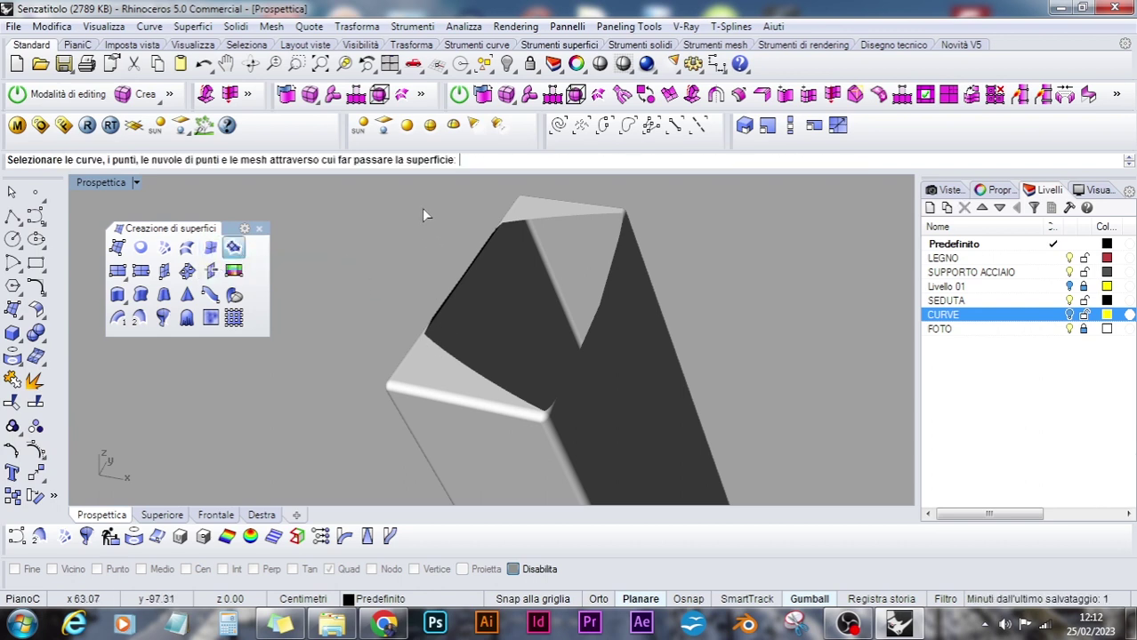
left_click_drag(422, 208, 524, 284)
left_click(521, 221)
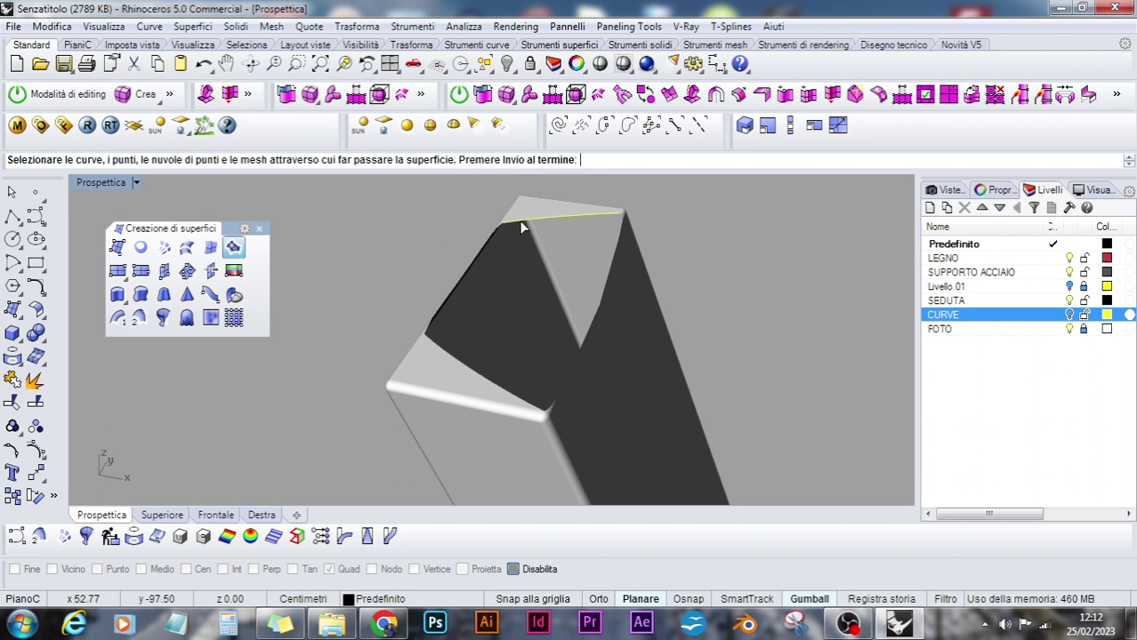
left_click(435, 345)
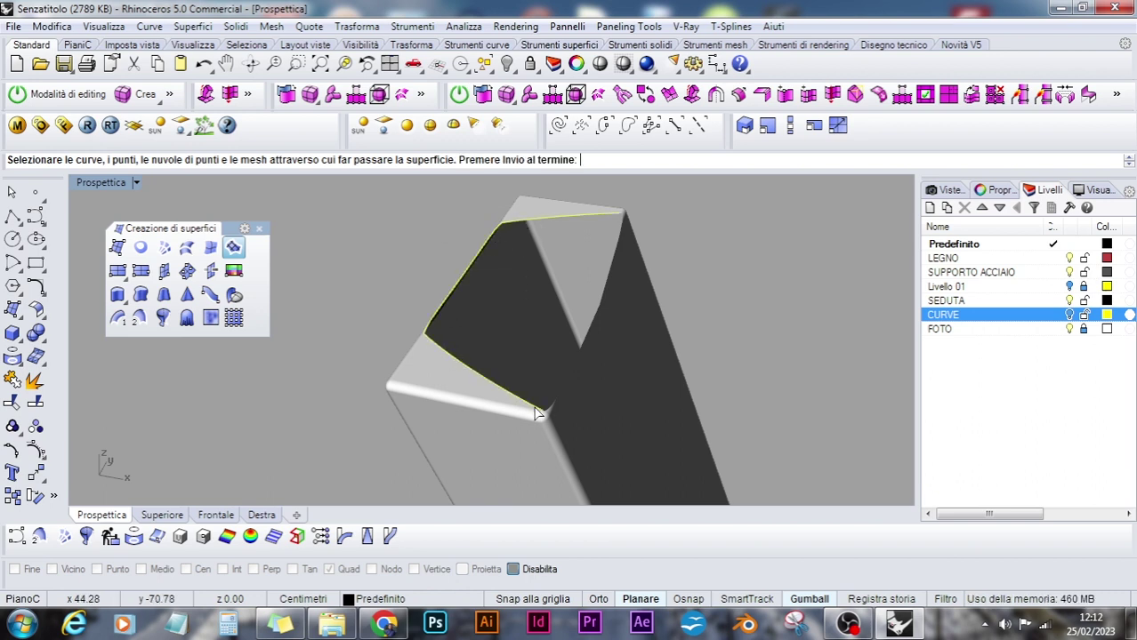
left_click(550, 410)
scroll(540, 418, "up", 5)
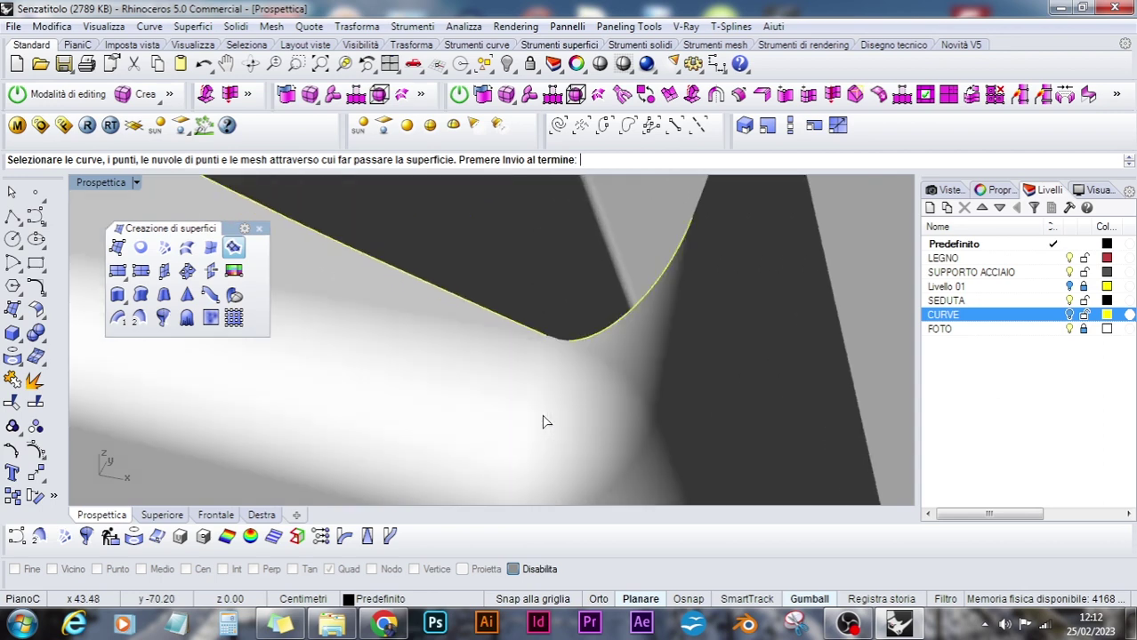
left_click_drag(526, 316, 570, 358)
scroll(571, 342, "down", 10)
right_click_drag(592, 254, 563, 313)
left_click_drag(550, 322, 635, 417)
left_click(574, 402)
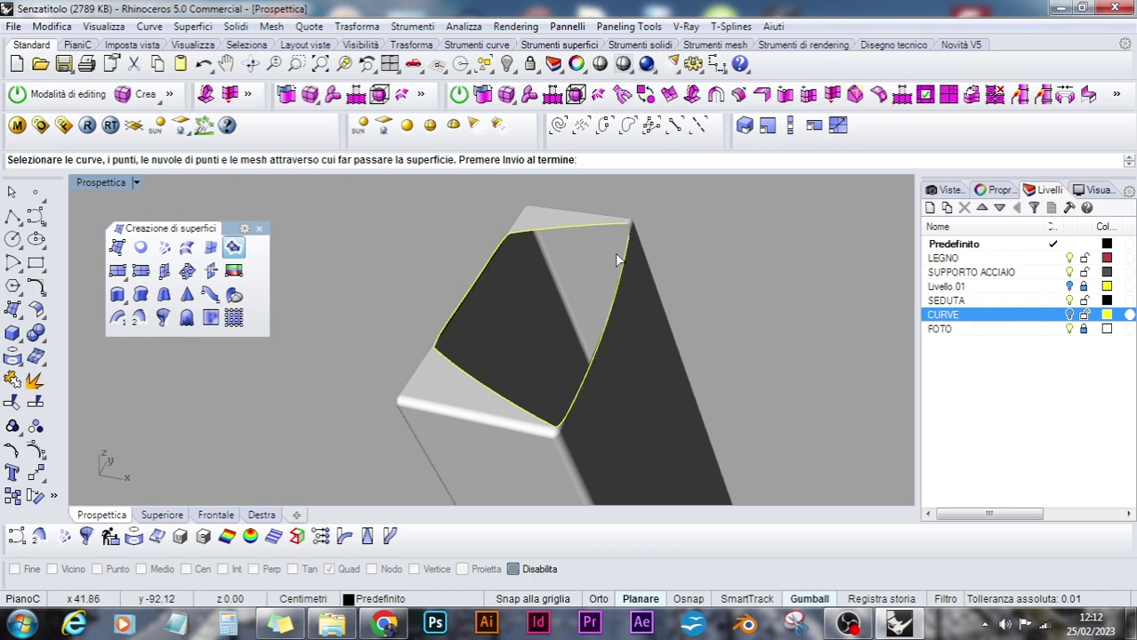
left_click(619, 218)
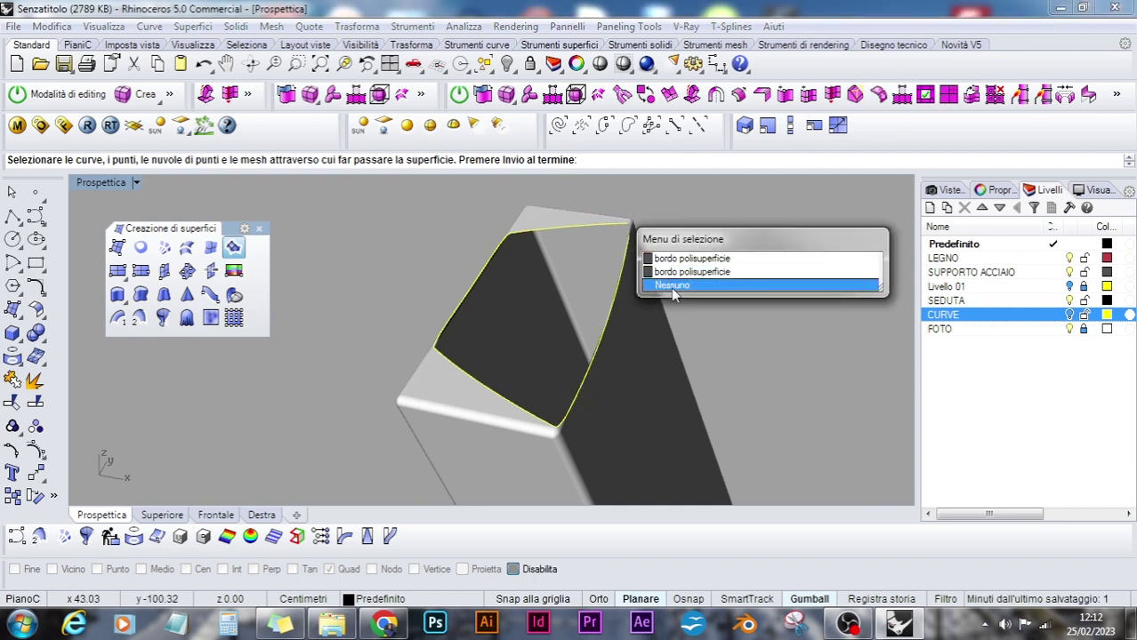
left_click(673, 288)
scroll(630, 231, "up", 3)
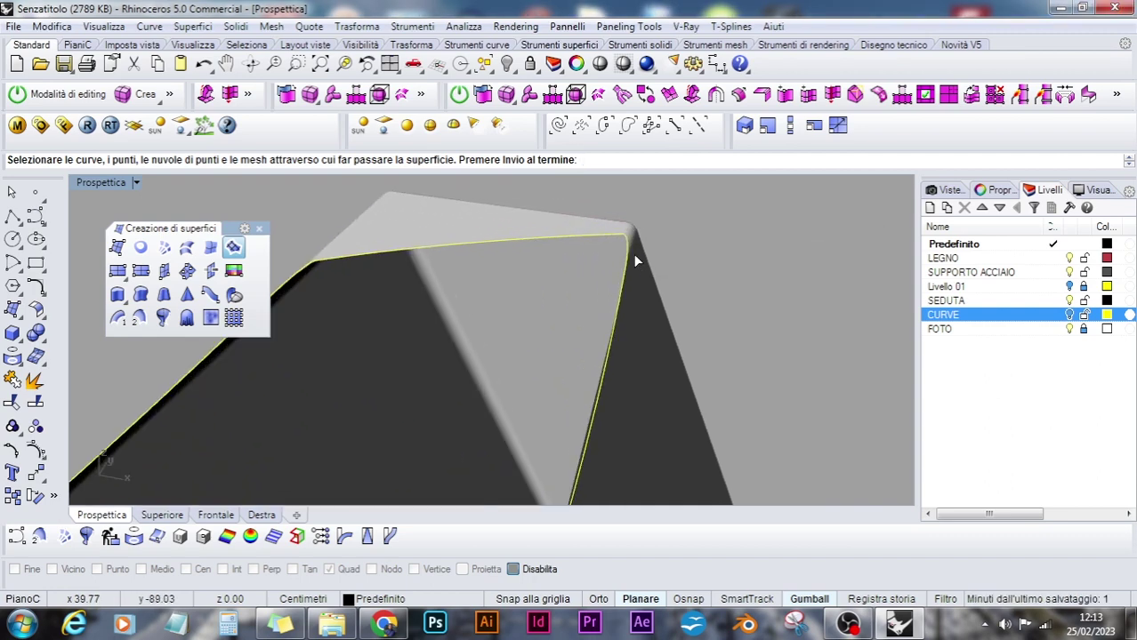
Preview and create the patch with point spacing 3, 30 U and V subdivisions, stiffness 2 and automatic trimming
key("Return")
left_click(1023, 393)
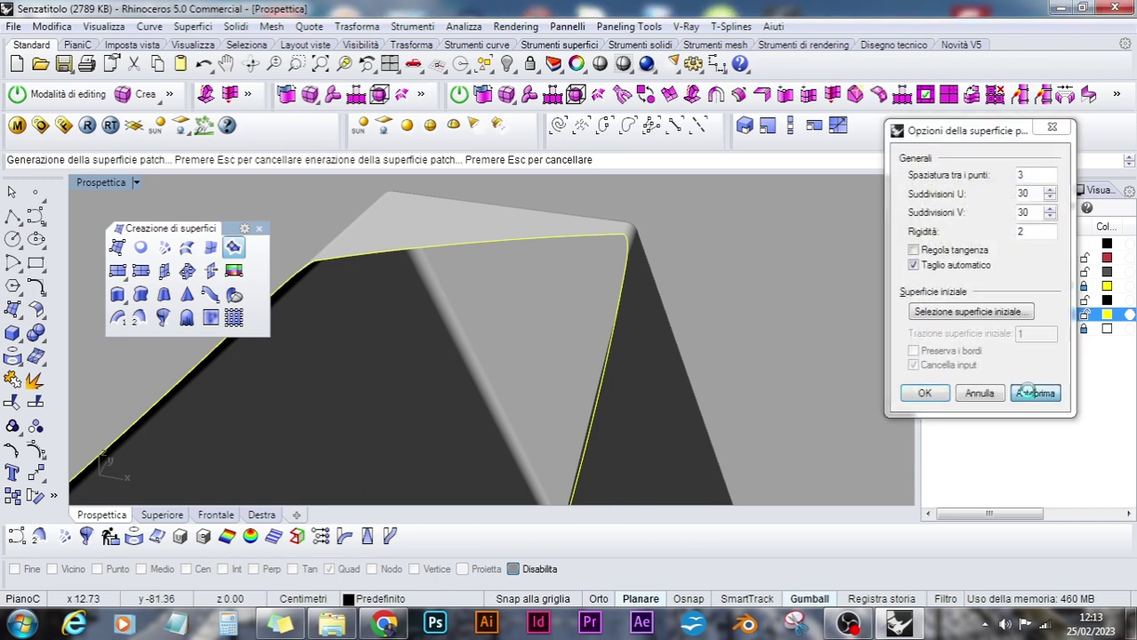
scroll(563, 345, "down", 4)
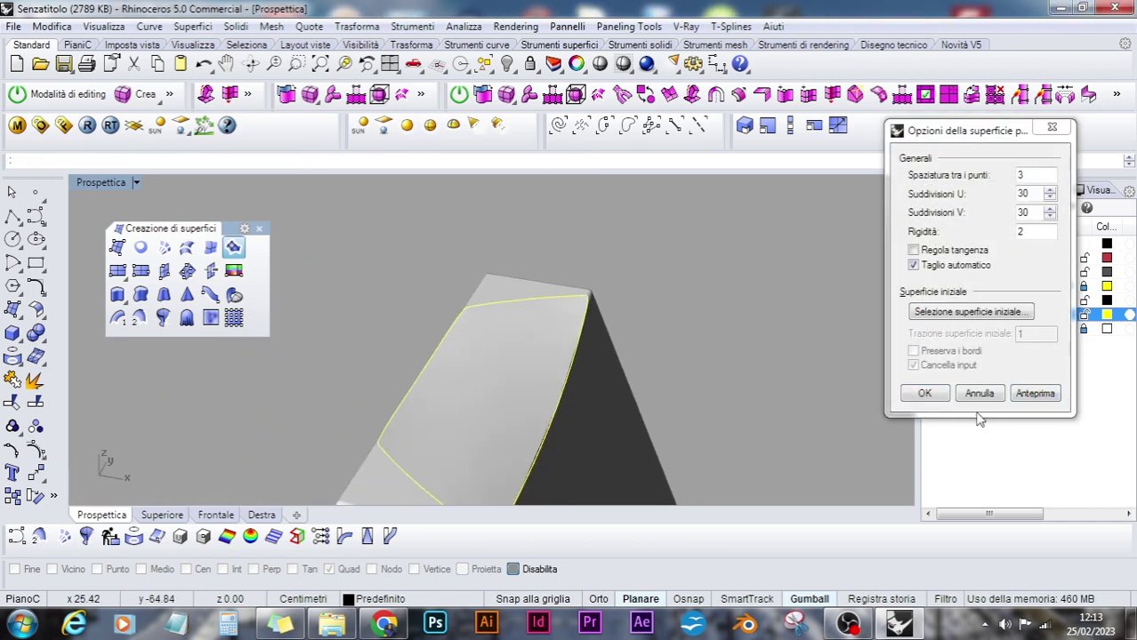
left_click(924, 393)
Join the patch surface closing the upper end with the steel leg into one polysurface and deselect it
right_click_drag(489, 366, 544, 308)
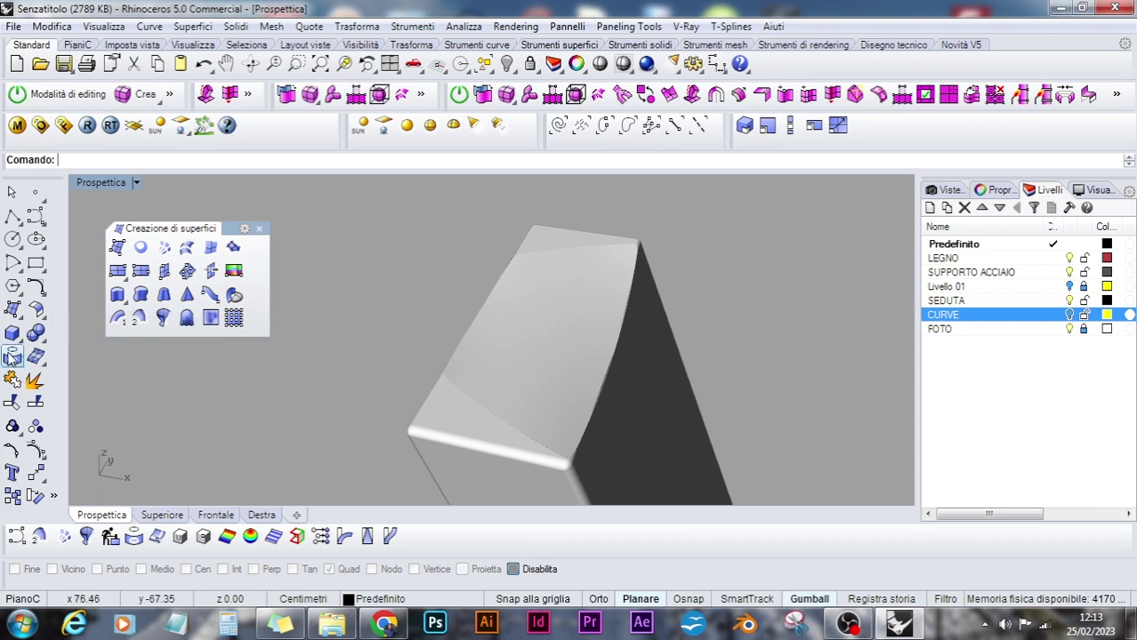
left_click(12, 380)
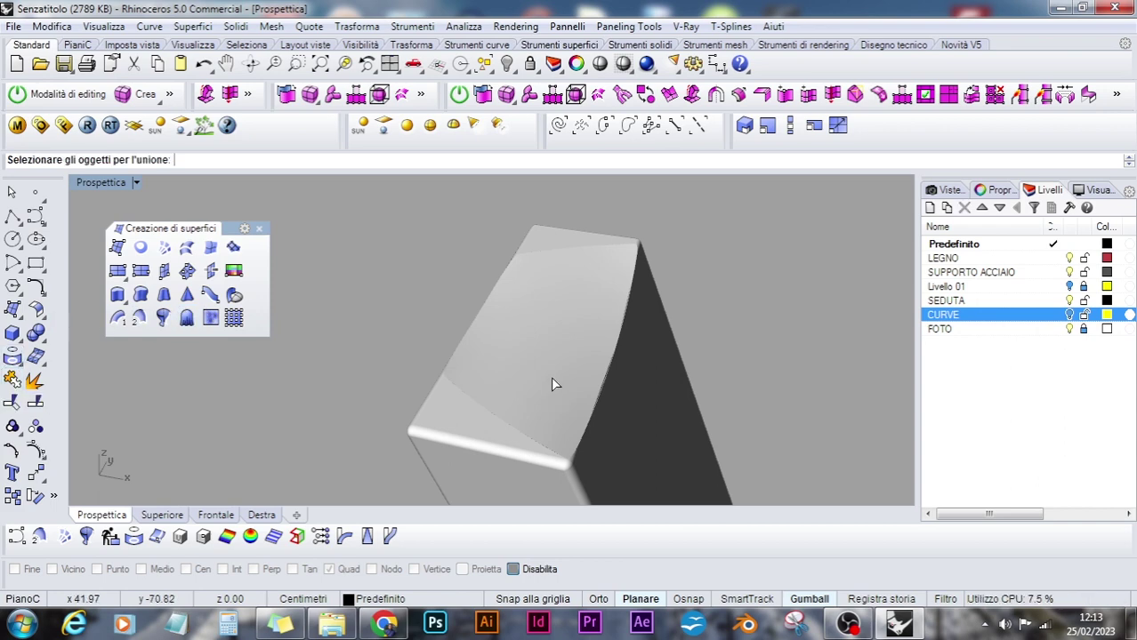
left_click(551, 376)
left_click(442, 423)
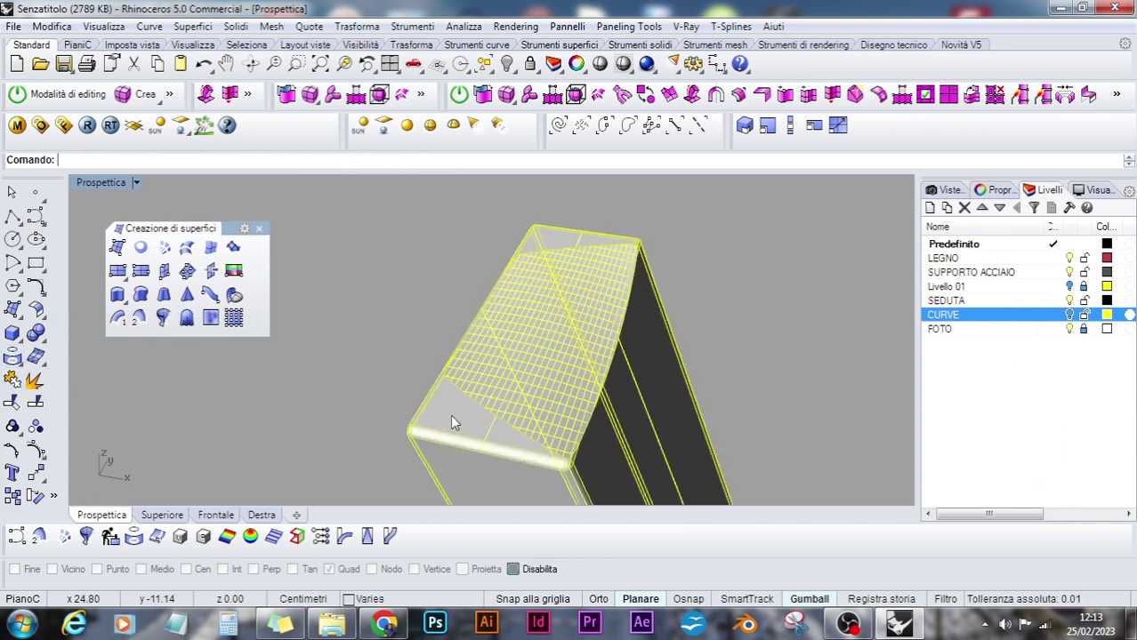
left_click(344, 379)
scroll(518, 287, "down", 7)
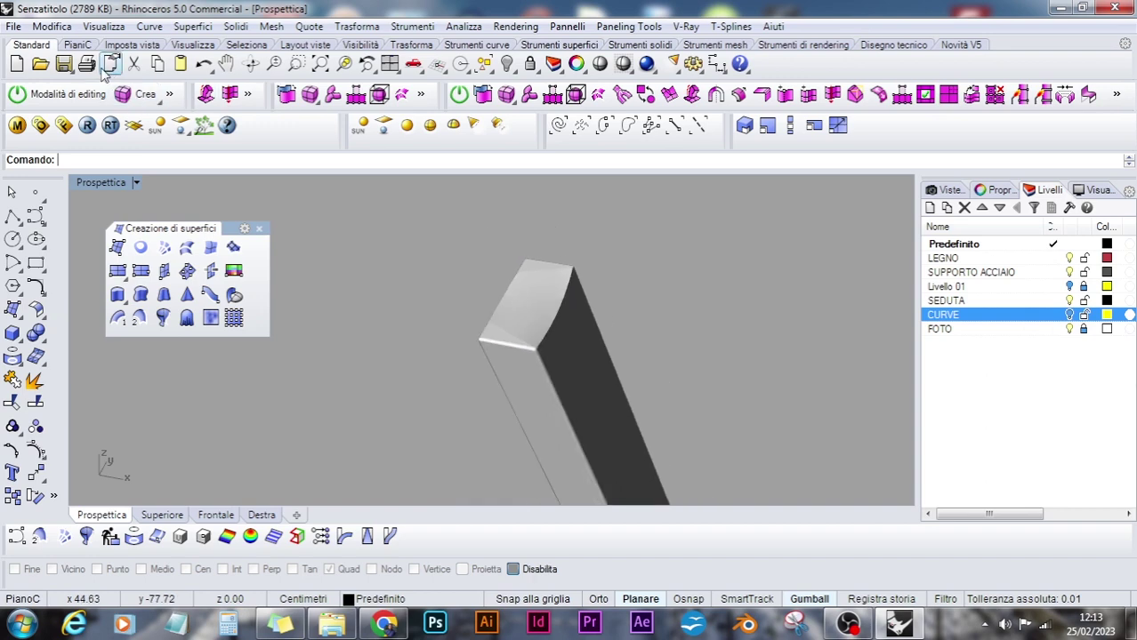
Show the hidden seat again above the closed upper end of the steel leg
right_click(504, 67)
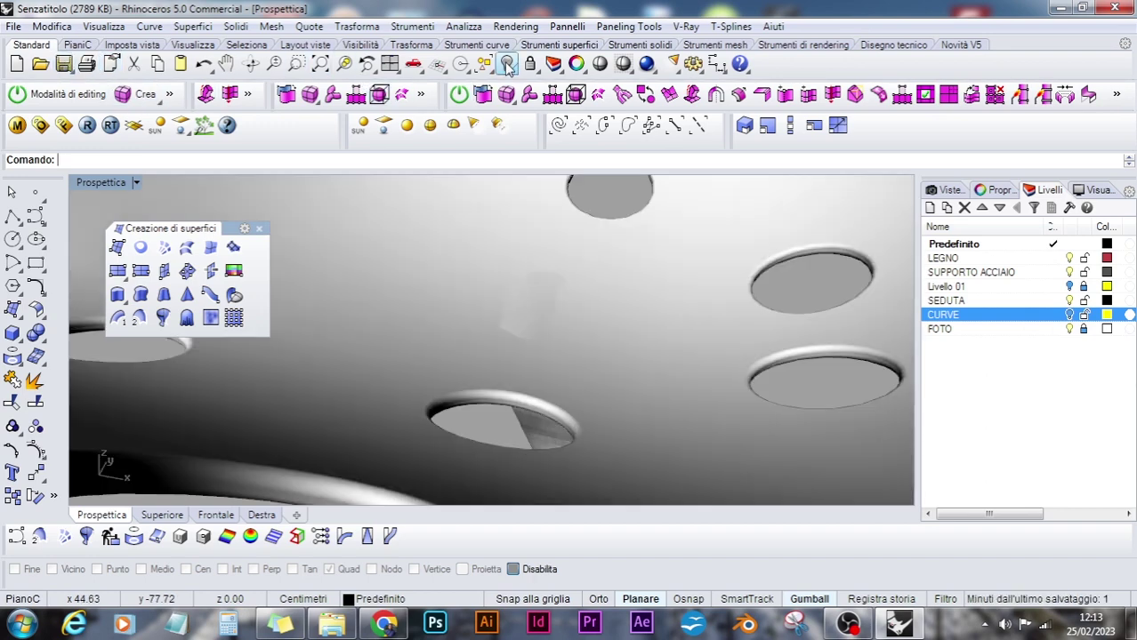
scroll(554, 328, "down", 3)
right_click_drag(553, 325, 577, 307)
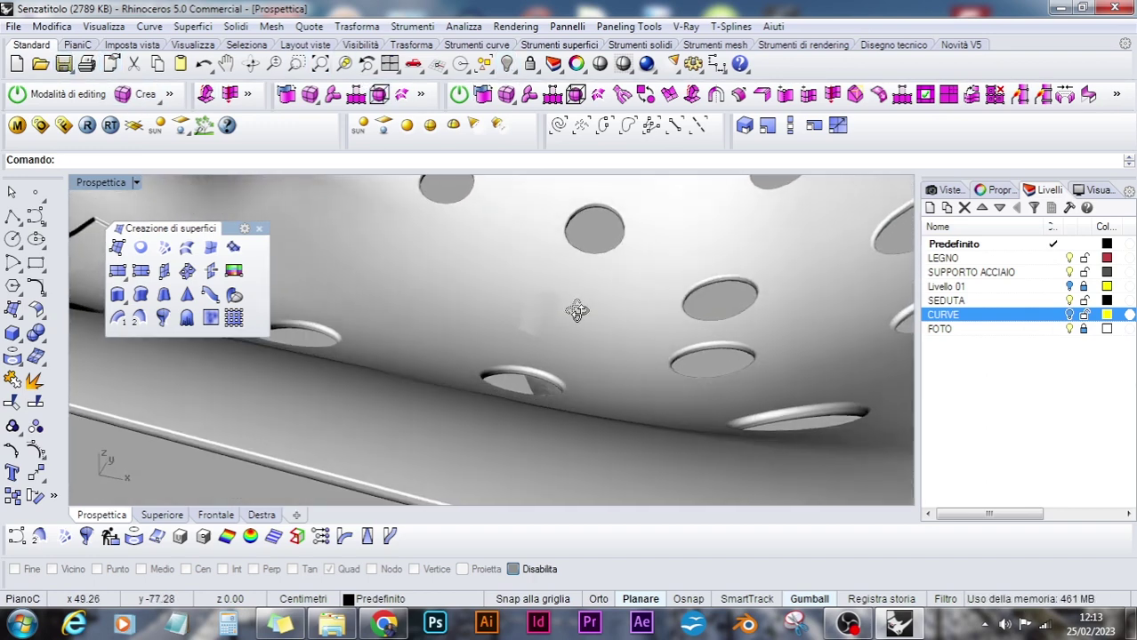
Examine in the Front and Perspective views how the steel leg's closed upper end meets the seat
left_click(586, 336)
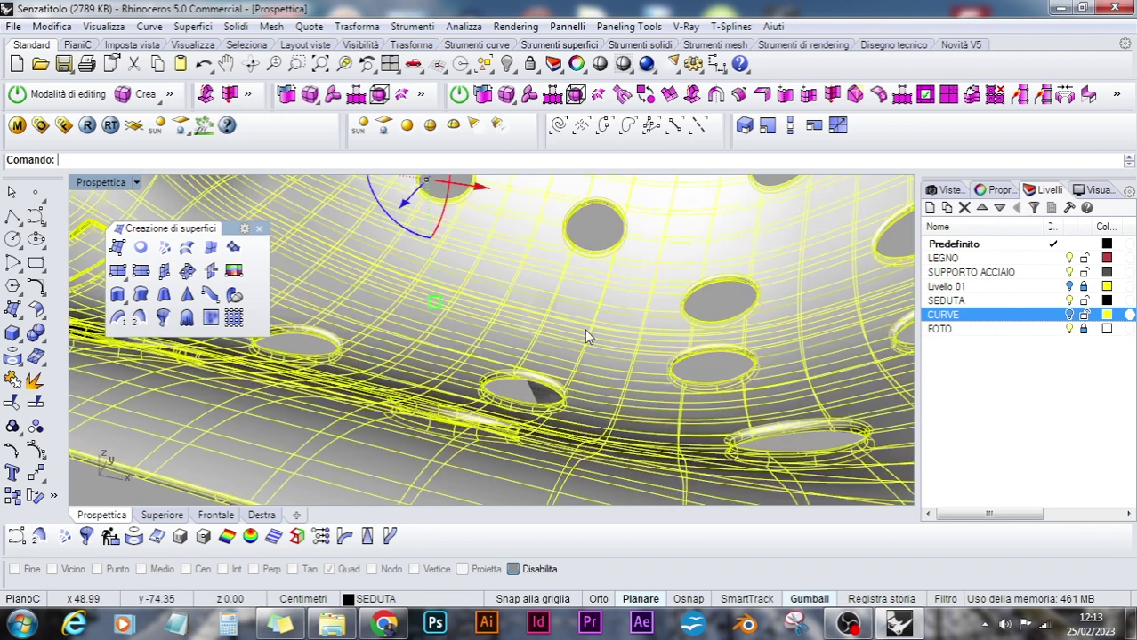
left_click(214, 515)
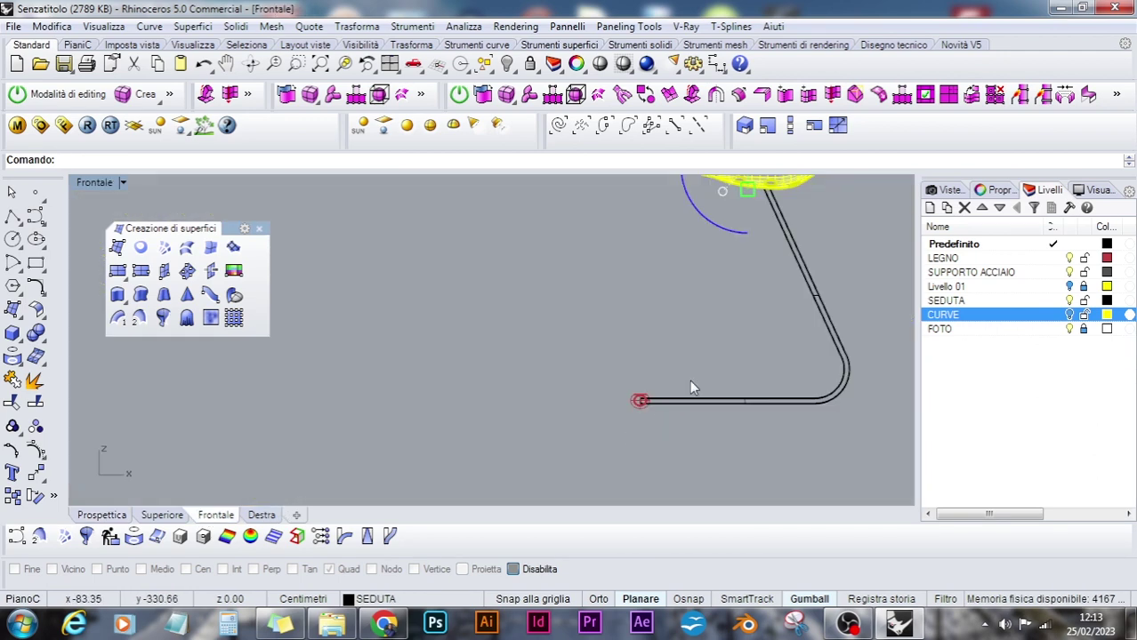
left_click(781, 220)
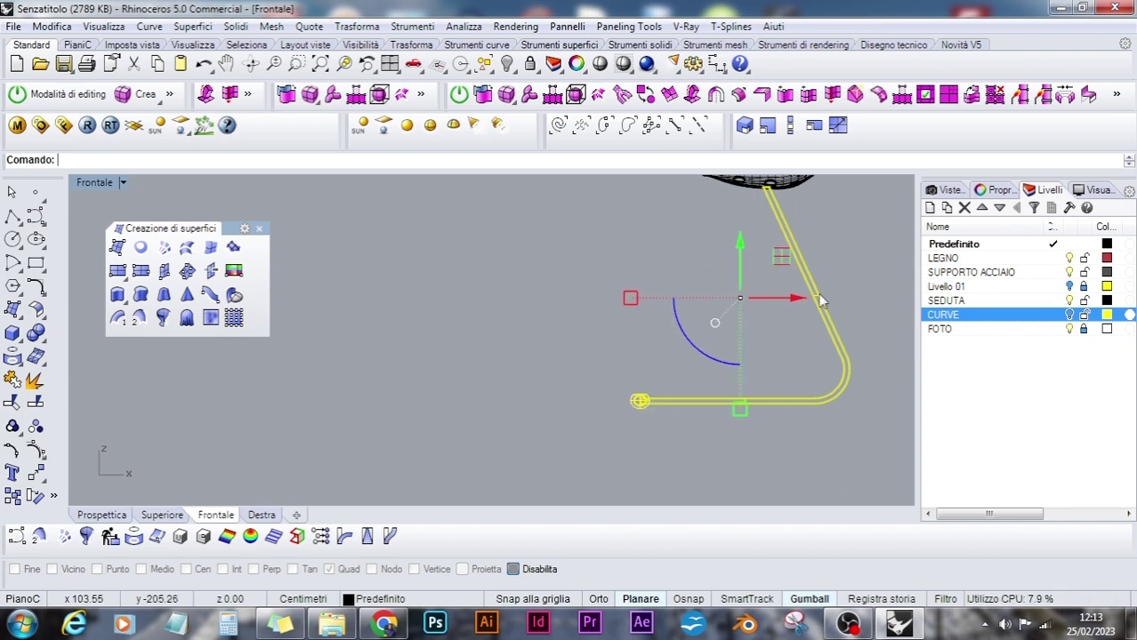
scroll(770, 204, "up", 5)
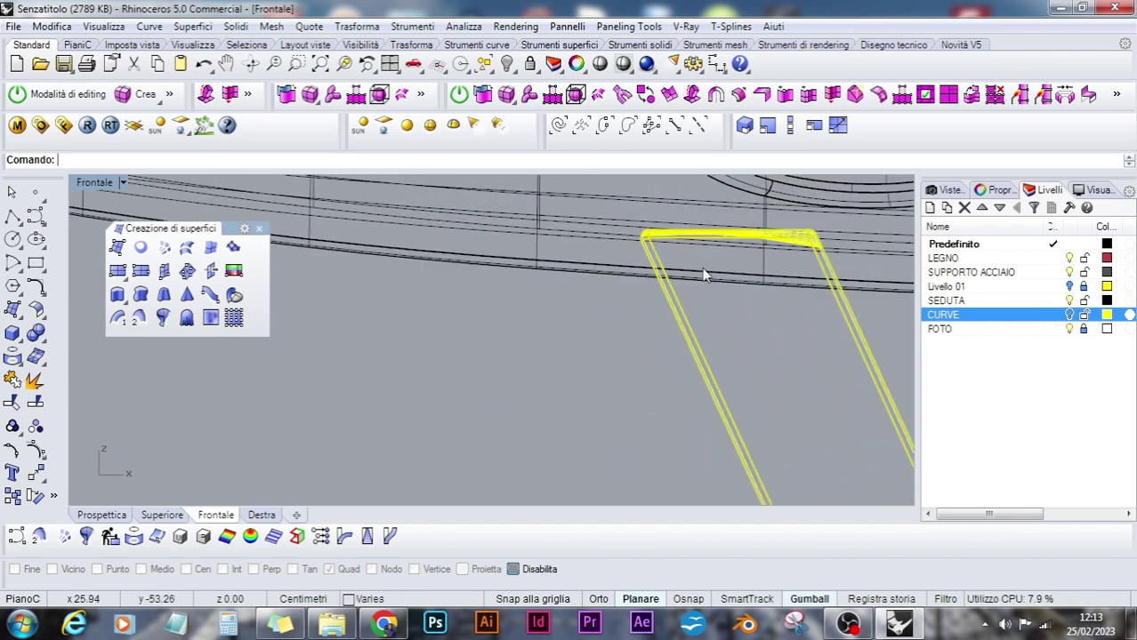
scroll(705, 252, "up", 2)
left_click_drag(647, 312, 653, 319, "shift")
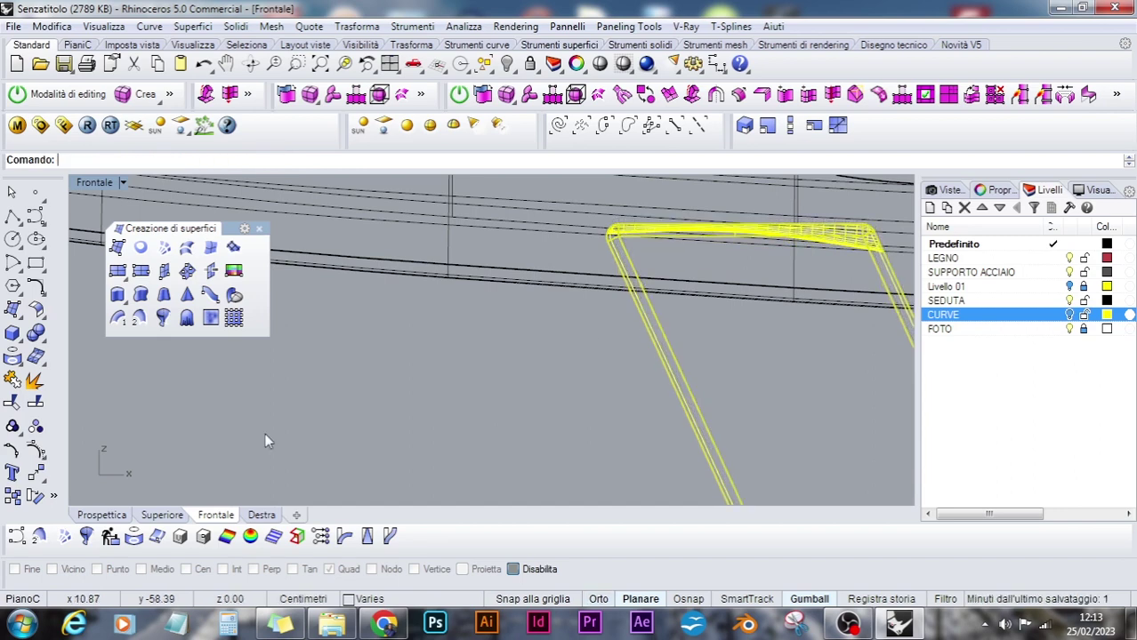
left_click(113, 517)
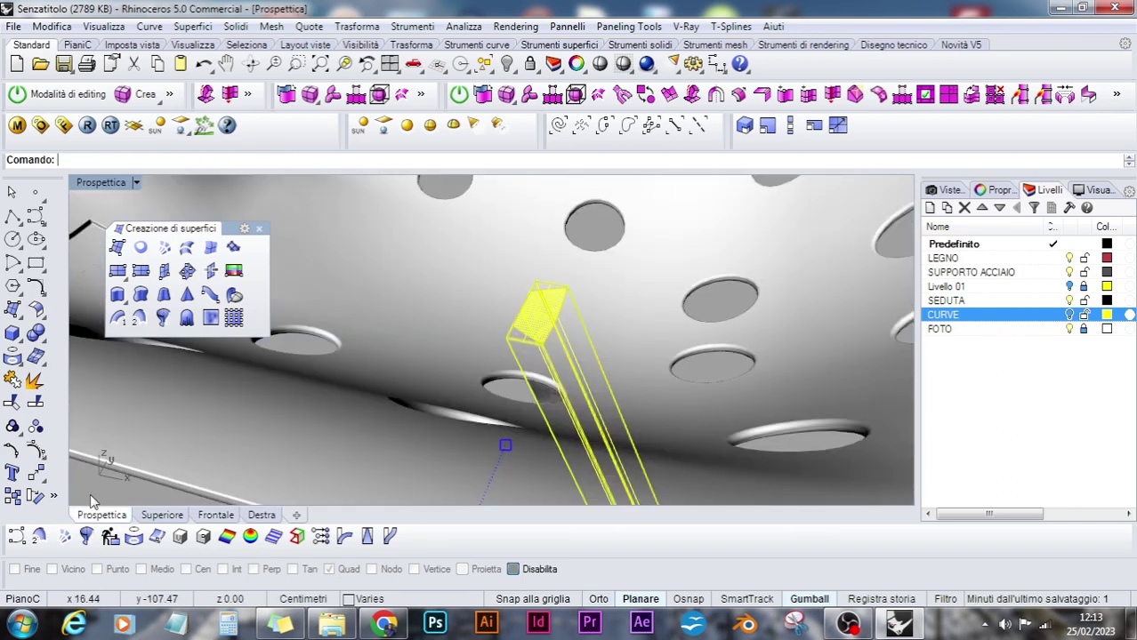
key("Escape")
Turn off the FOTO layer to hide the reference photos around the stool
scroll(557, 327, "down", 5)
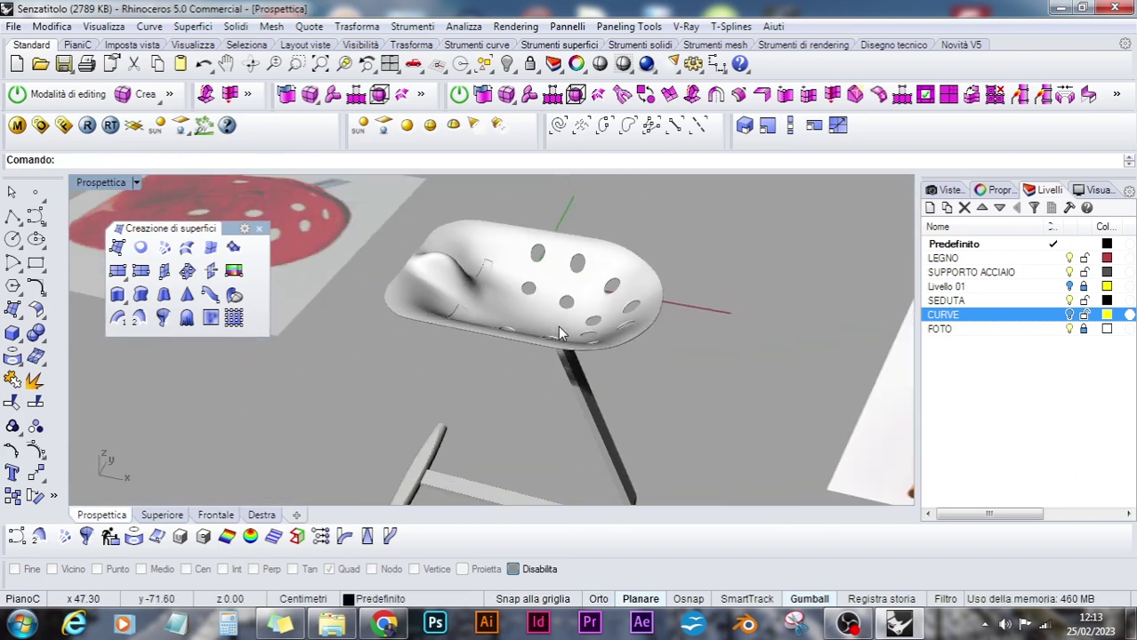
scroll(558, 325, "down", 3)
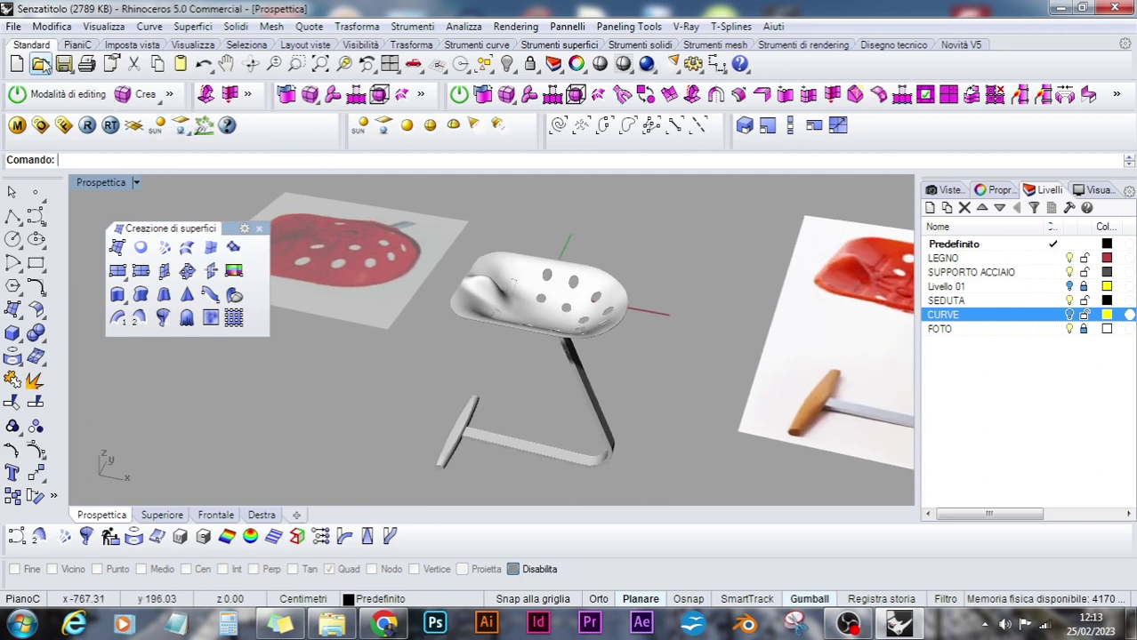
right_click_drag(587, 406, 653, 317)
scroll(625, 377, "down", 4)
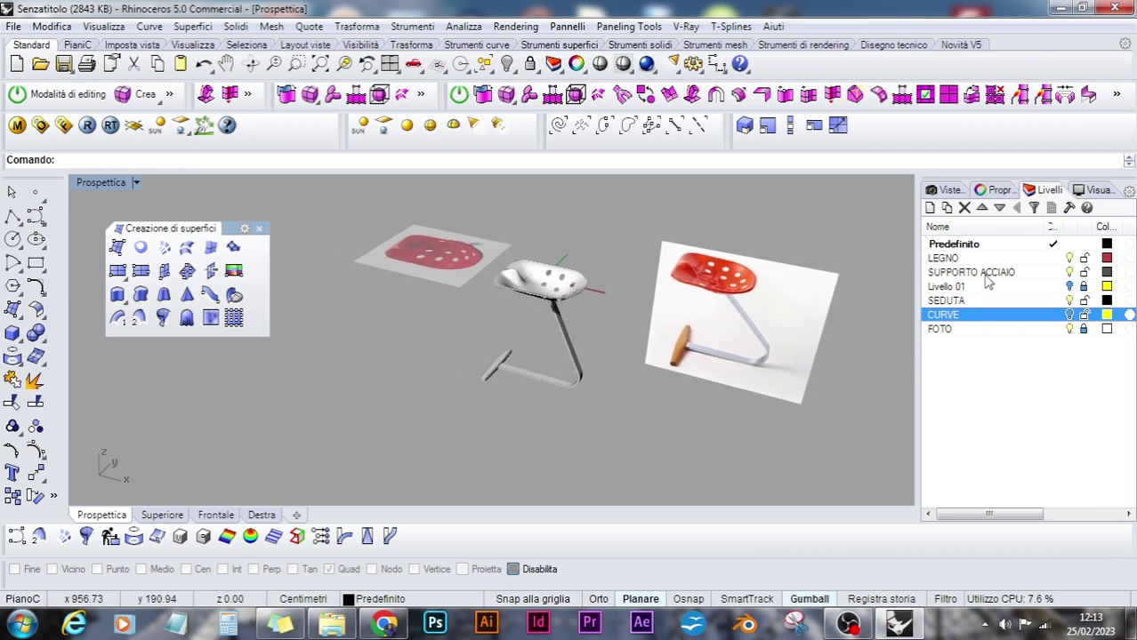
left_click(1070, 329)
scroll(562, 411, "up", 5)
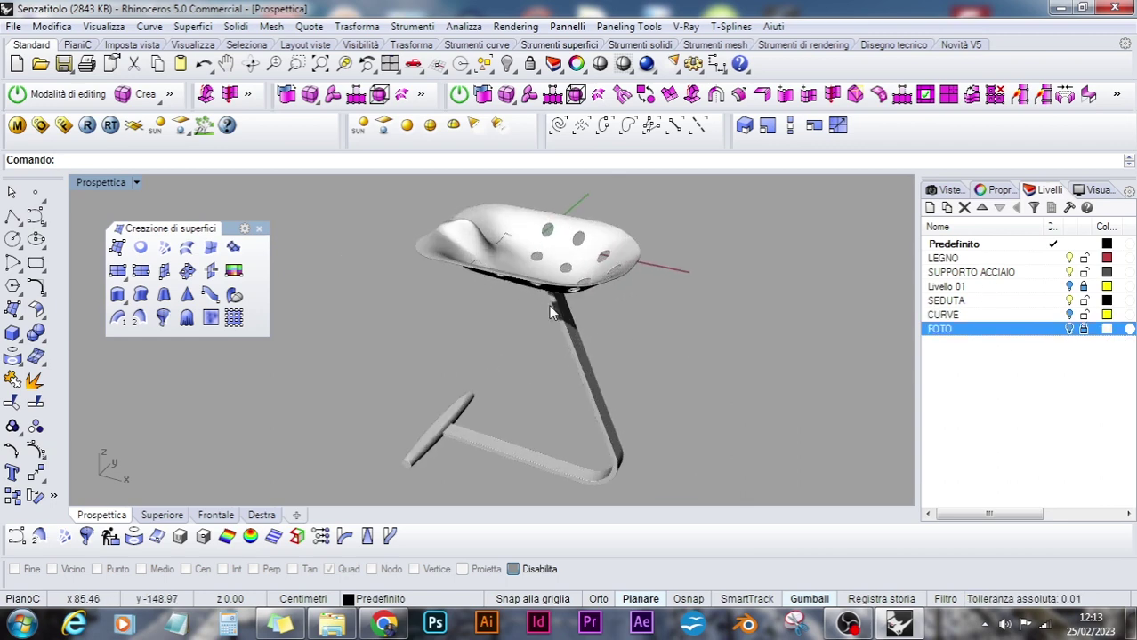
Examine the complete stool from several angles and distances, checking the seat, steel leg and wooden foot
right_click_drag(562, 411, 610, 375)
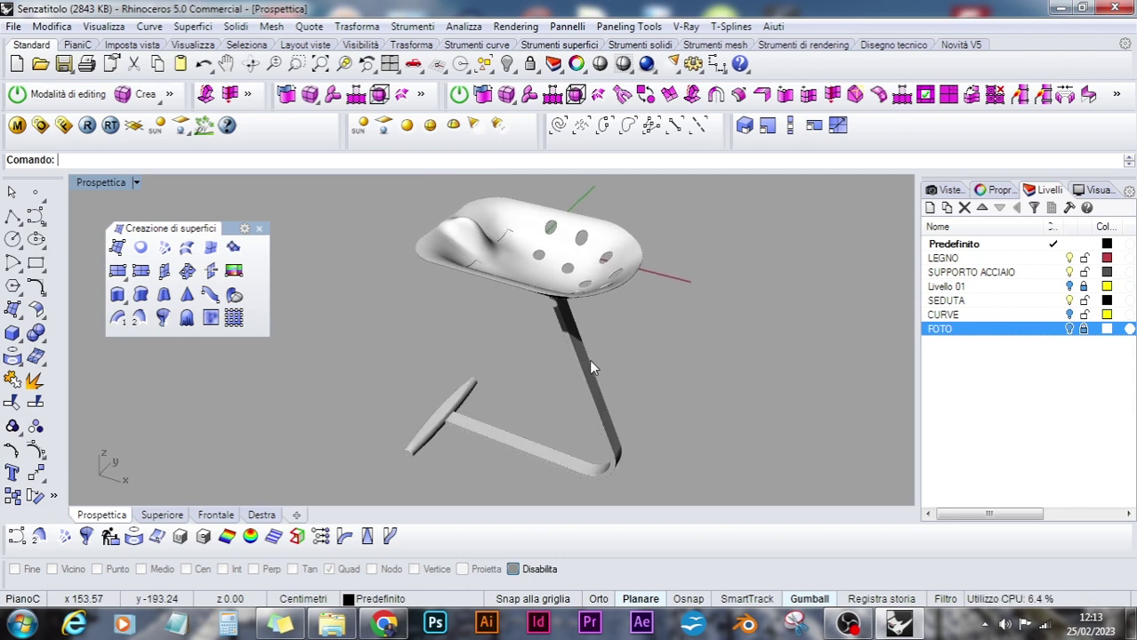
scroll(572, 287, "up", 5)
scroll(572, 288, "down", 4)
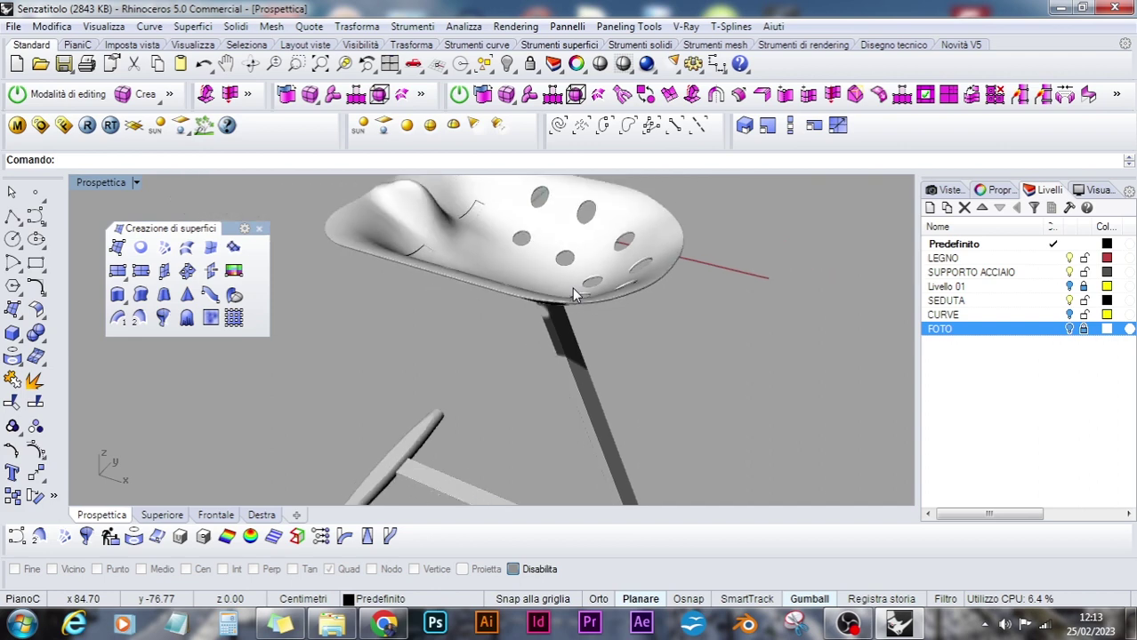
right_click_drag(572, 287, 532, 230)
scroll(590, 275, "down", 4)
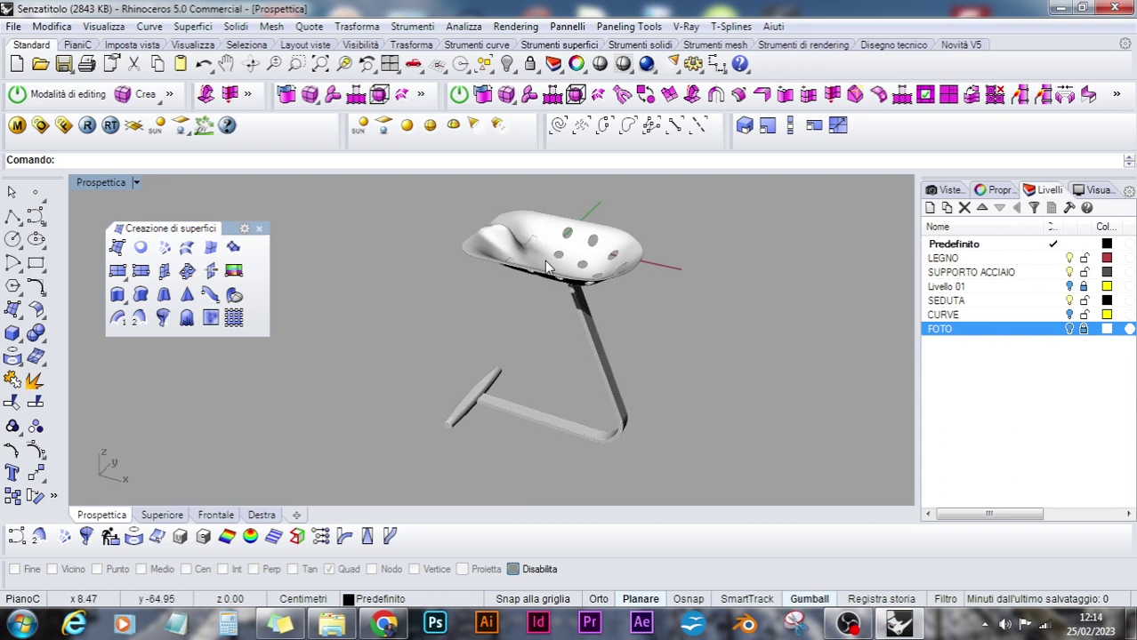
scroll(574, 369, "up", 2)
scroll(578, 360, "down", 2)
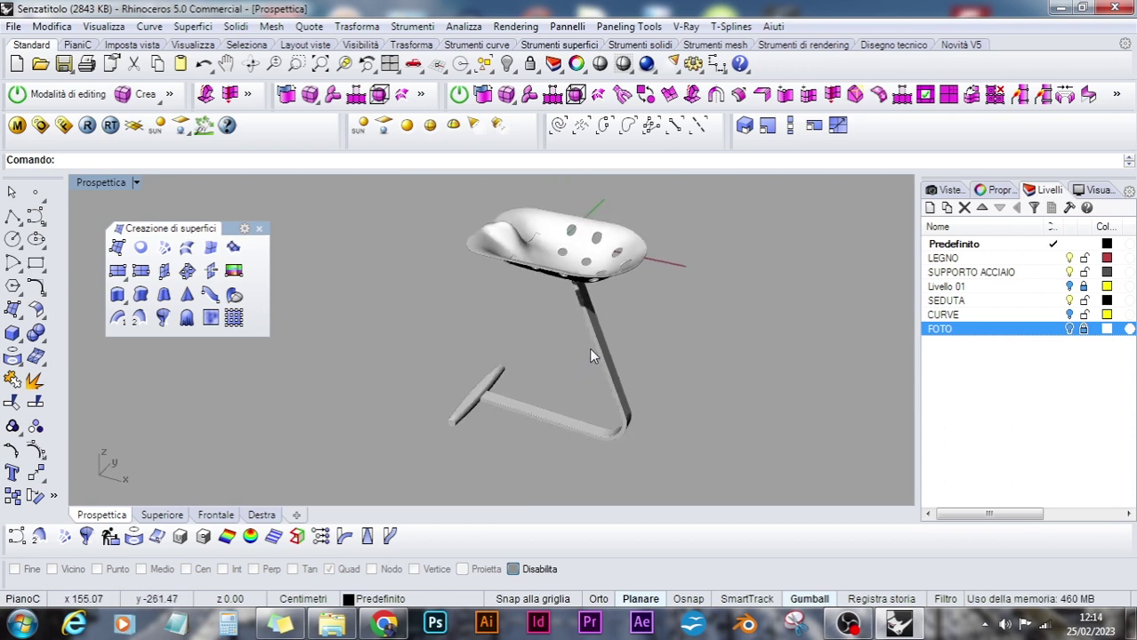
right_click_drag(589, 348, 619, 378)
scroll(601, 374, "up", 4)
scroll(603, 374, "down", 5)
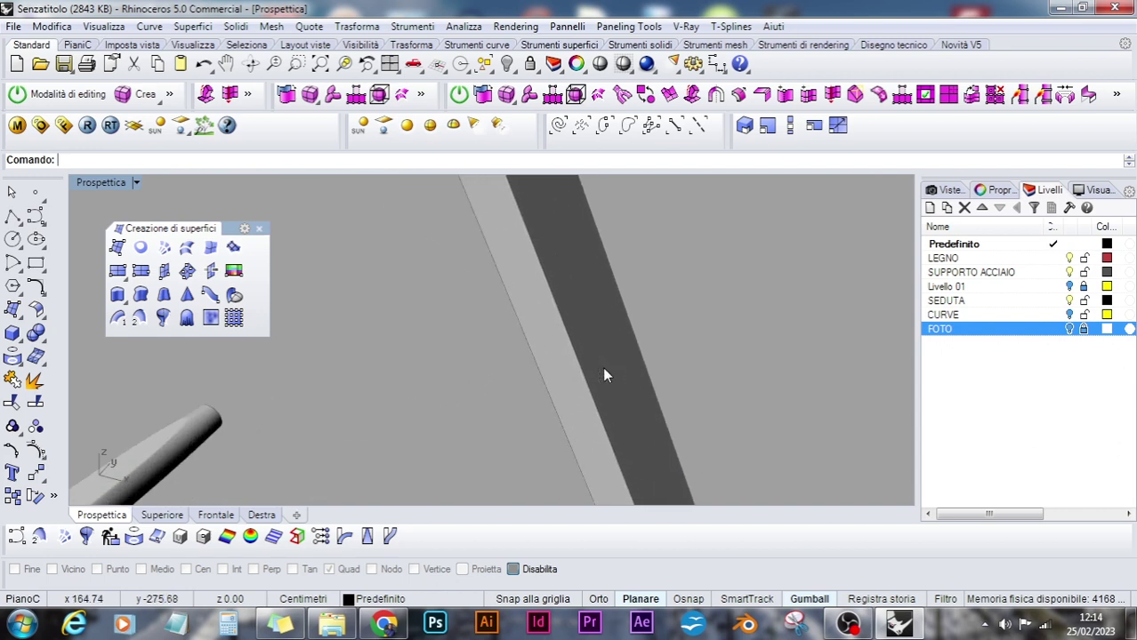
right_click_drag(606, 374, 619, 363)
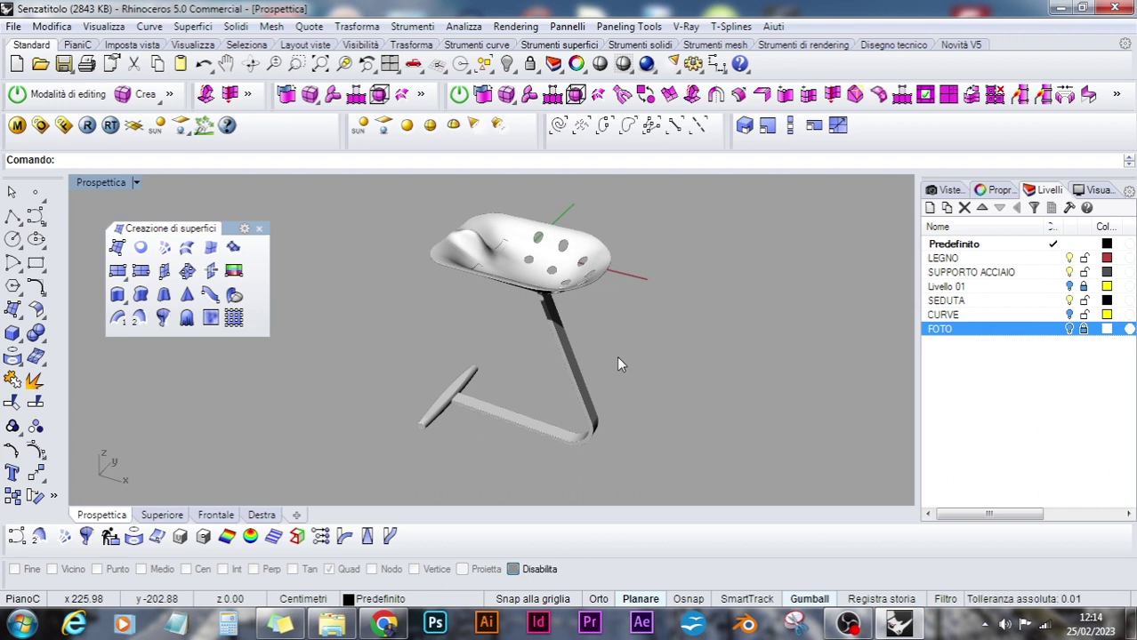